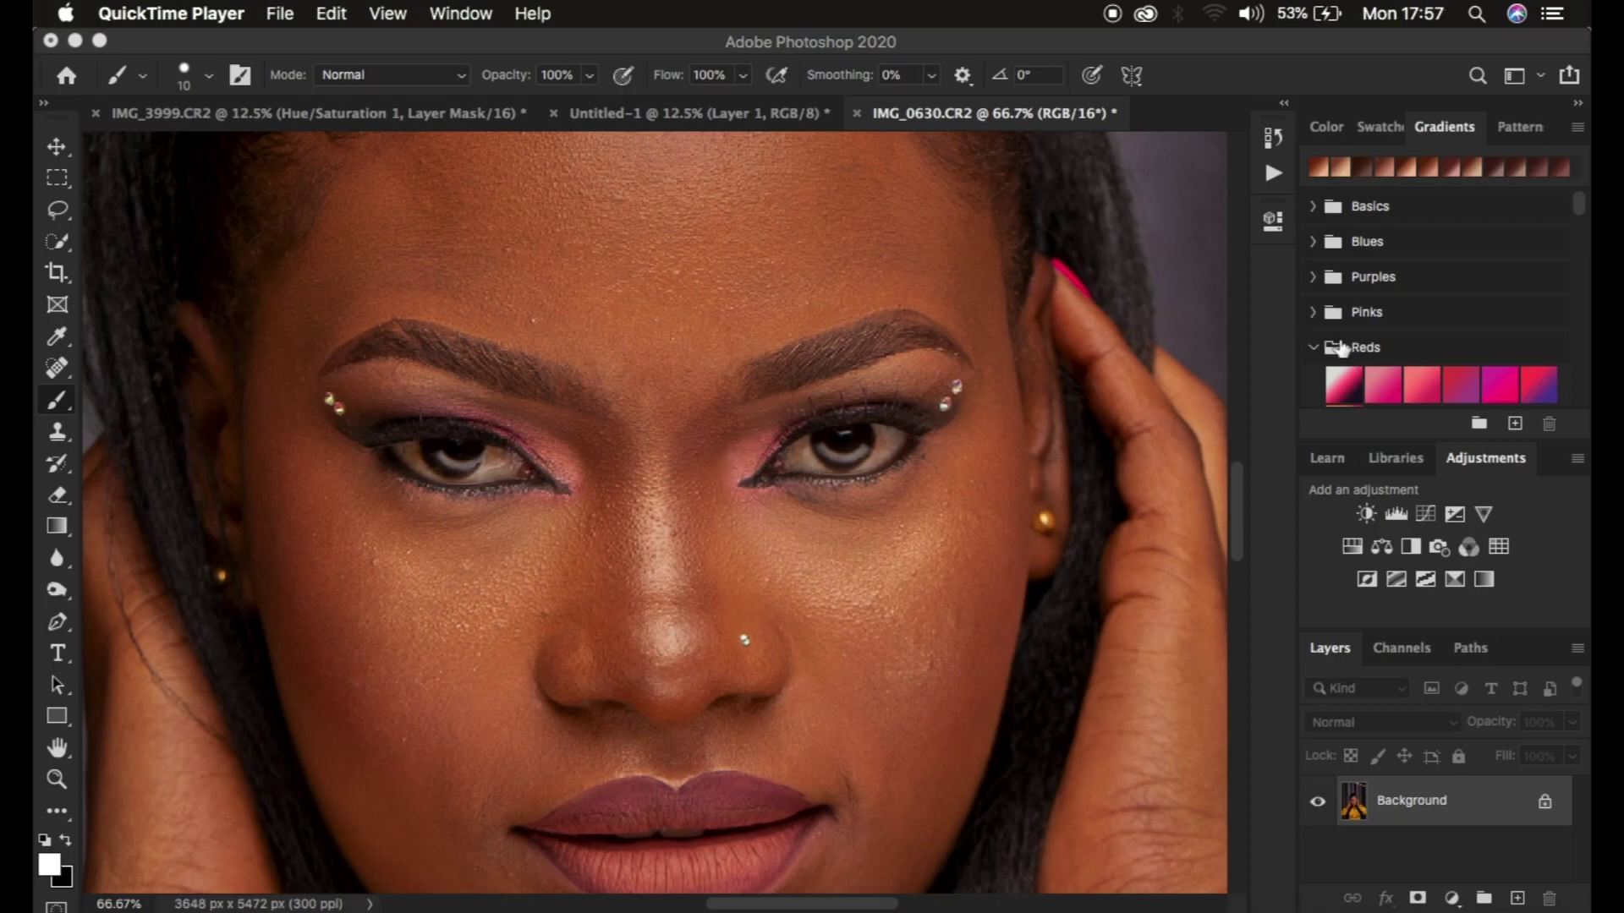
# Examine the whole IMG_0630.CR2 portrait, from the close-up of the face out to the full frame.
pyautogui.click(1218, 371)
pyautogui.press('super+minus')
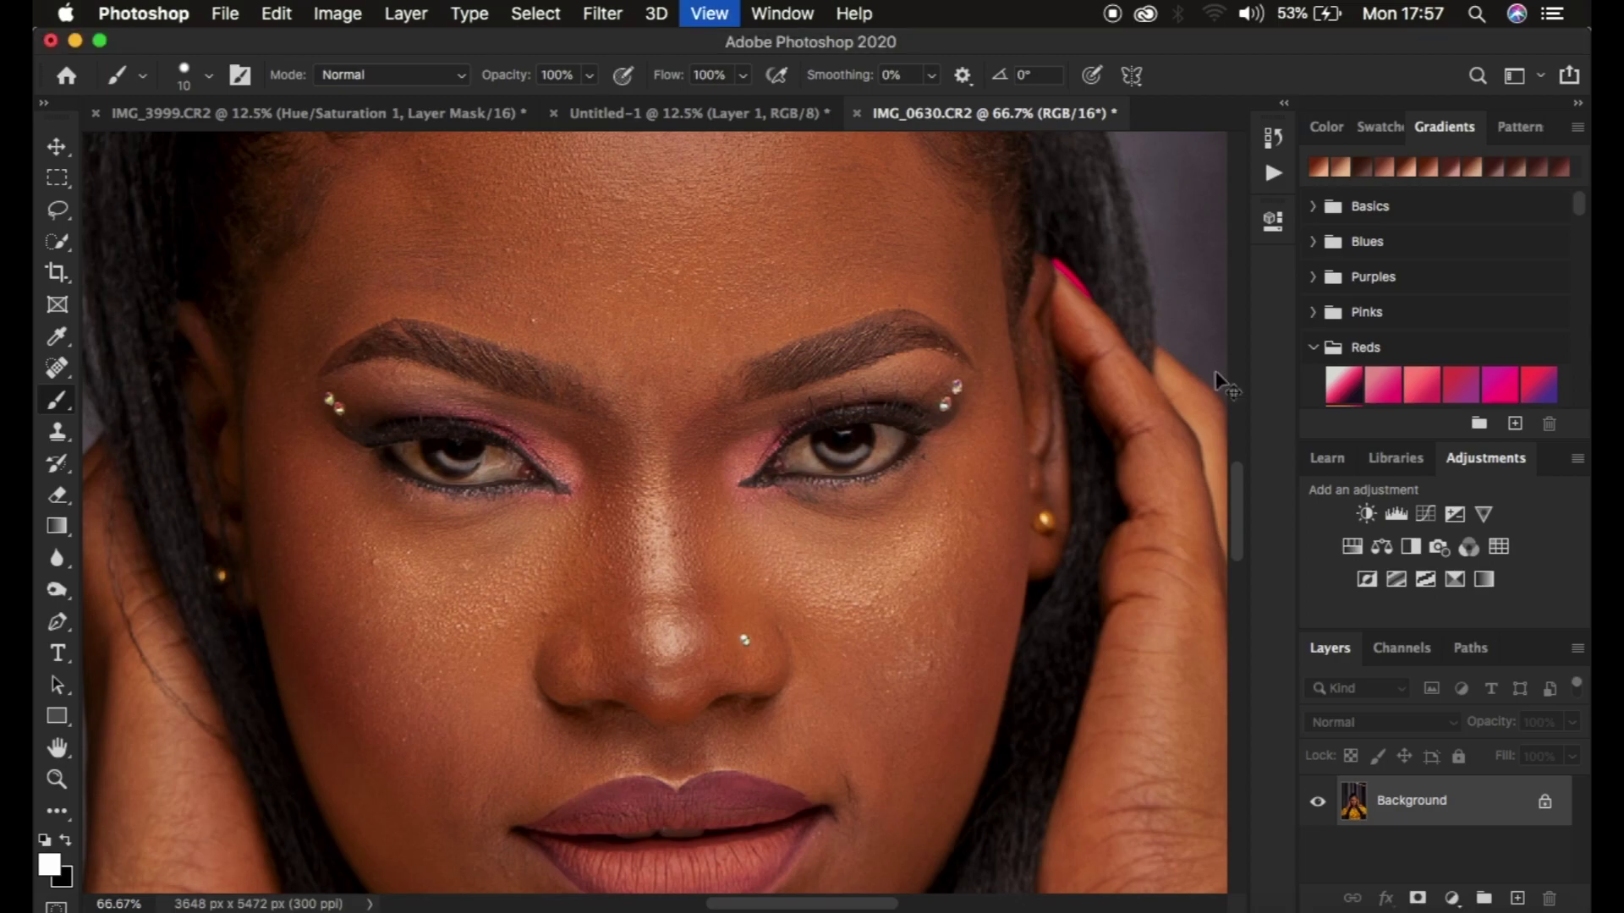
pyautogui.press('super+minus')
pyautogui.press('super+minus')
pyautogui.press('super+minus')
pyautogui.press('super+minus')
pyautogui.press('super+plus')
pyautogui.press('super+minus')
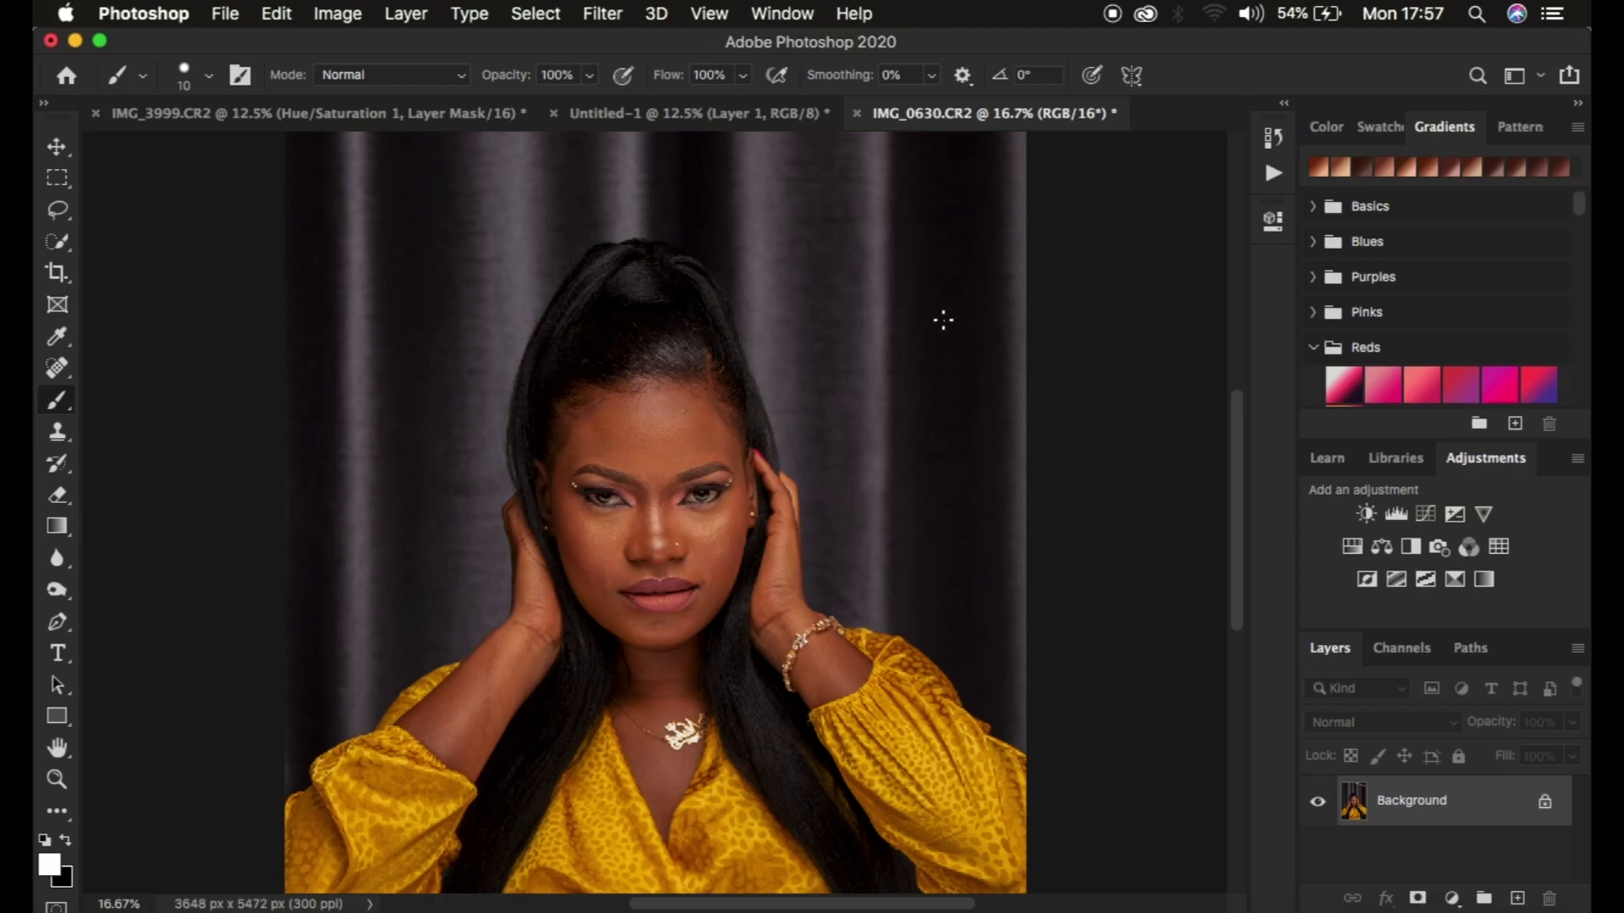
pyautogui.press('super+minus')
pyautogui.press('super+minus')
pyautogui.press('super+equal')
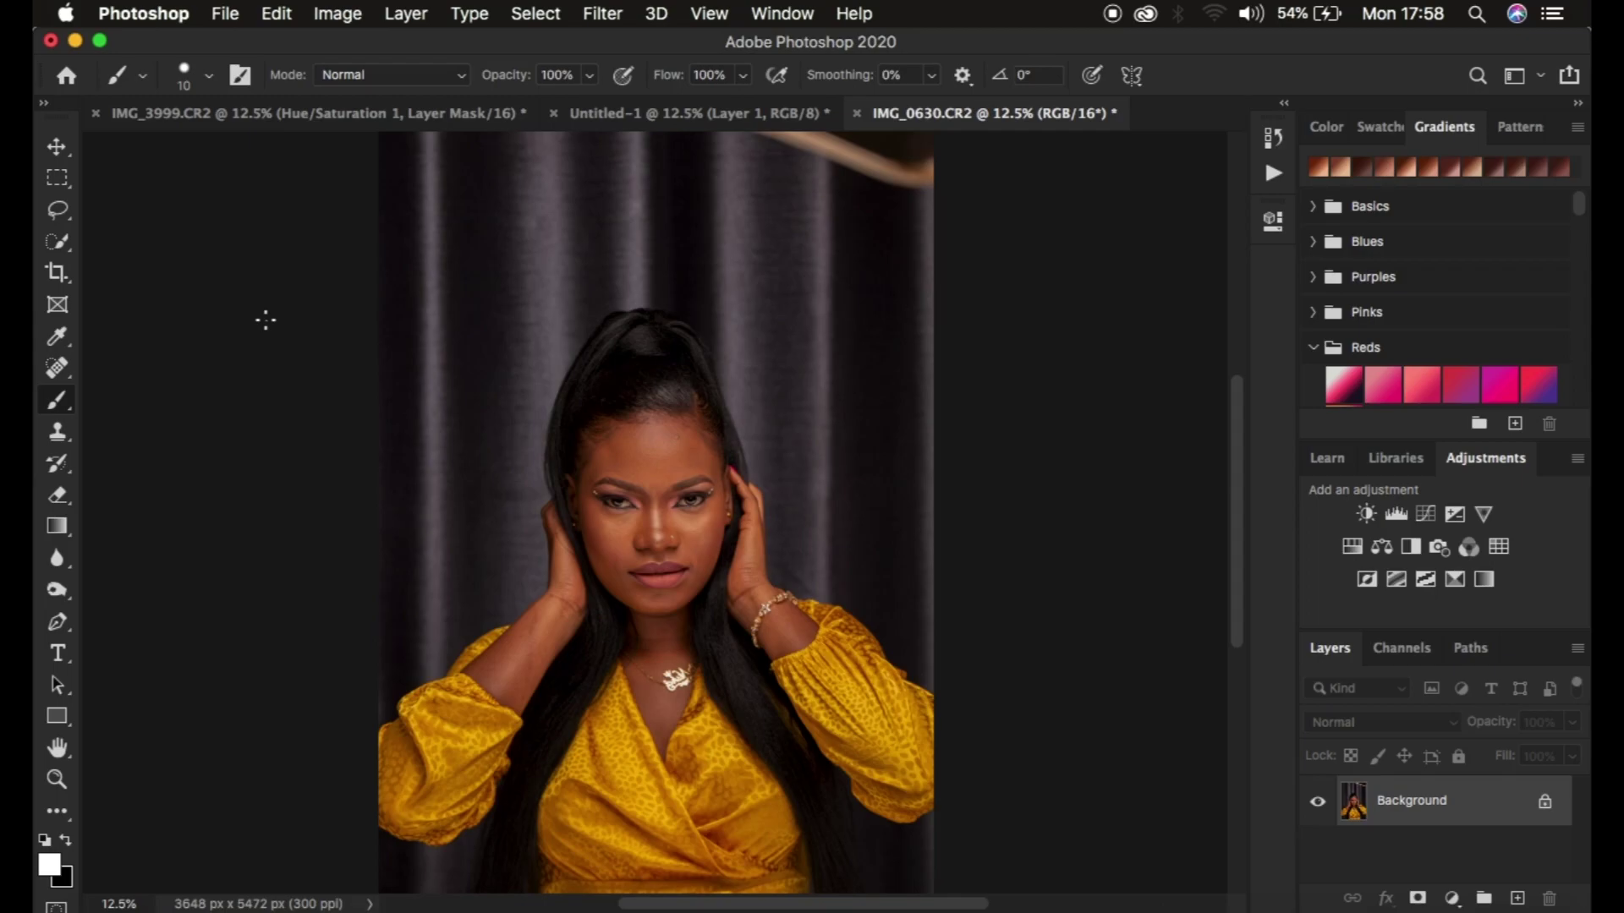
# Crop the portrait at a 4:5 (8:10) ratio, tightening the frame around the woman and removing the light object in the upper corner.
pyautogui.click(59, 273)
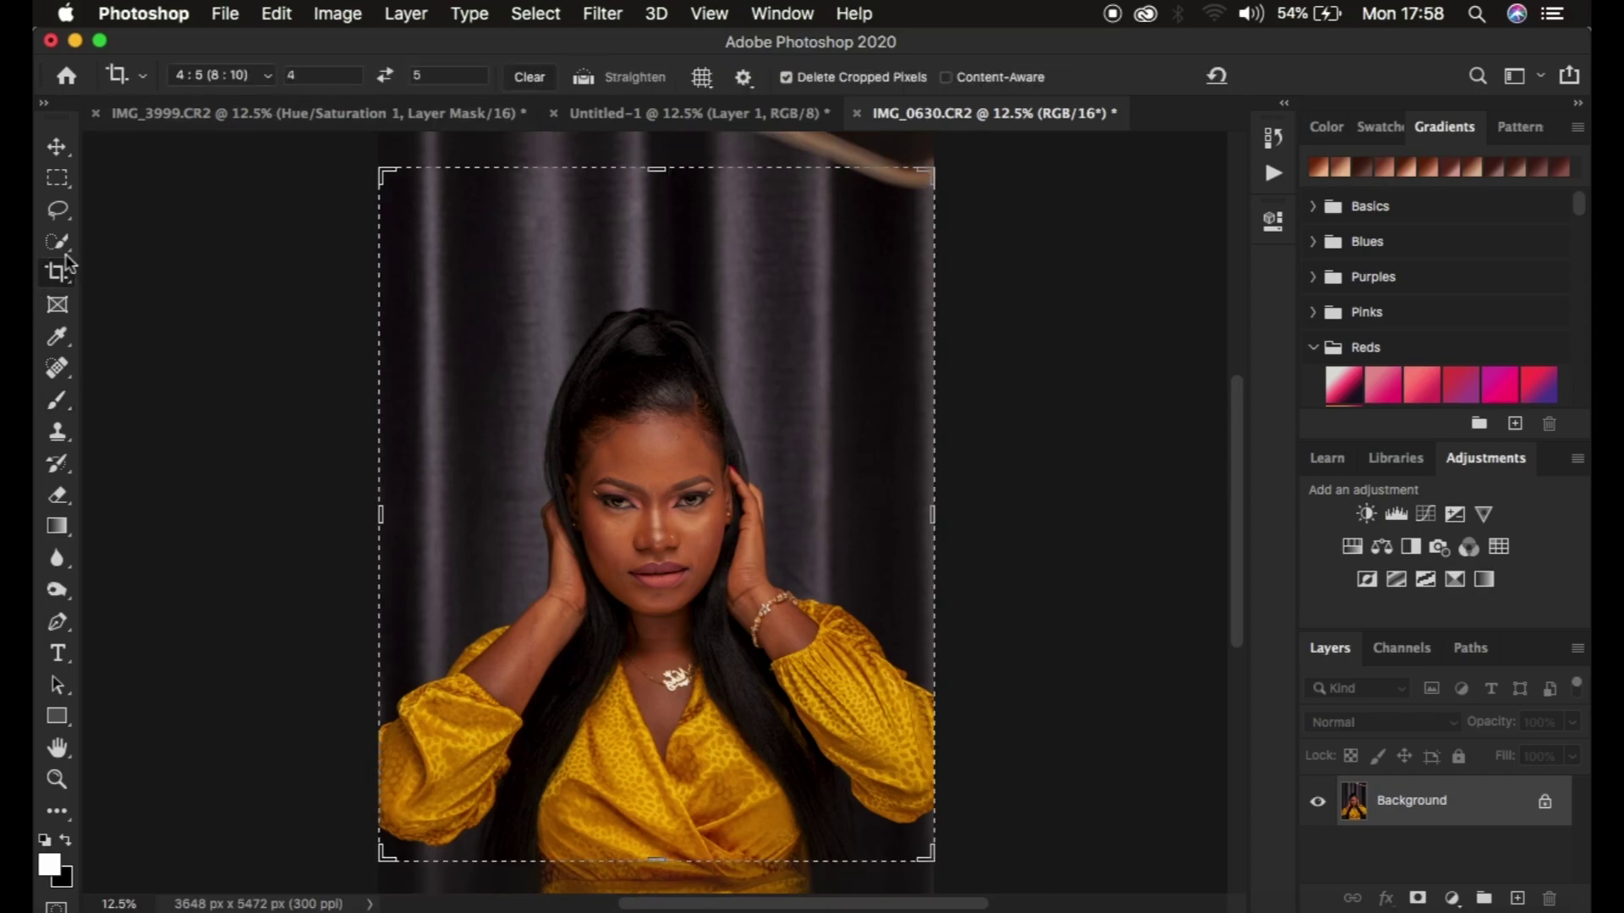
pyautogui.click(236, 75)
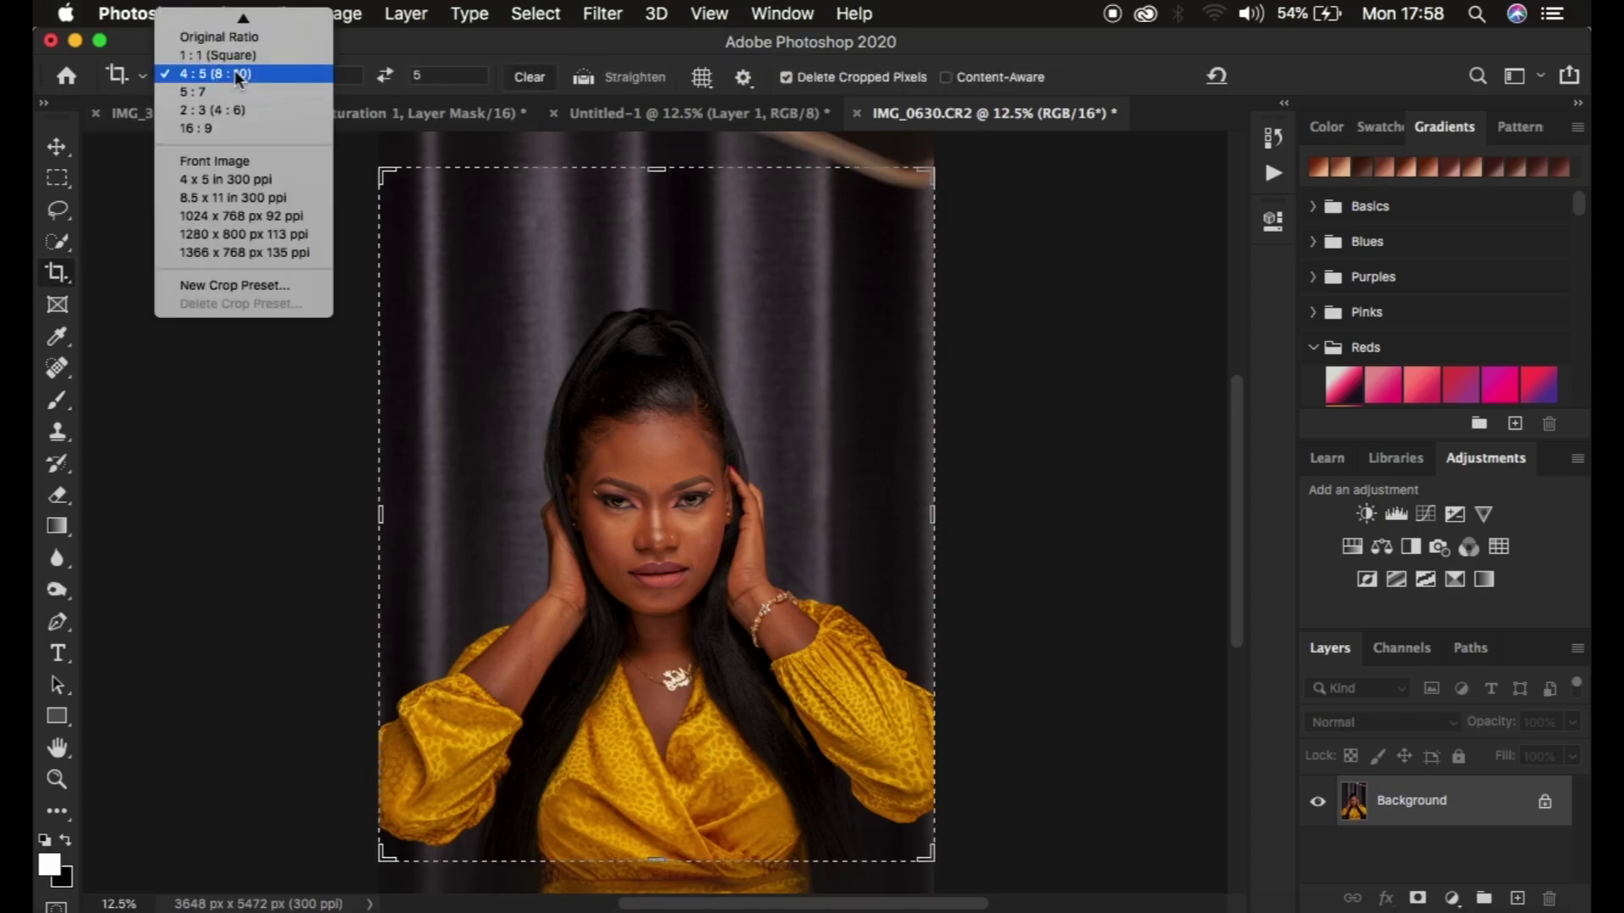
pyautogui.click(230, 73)
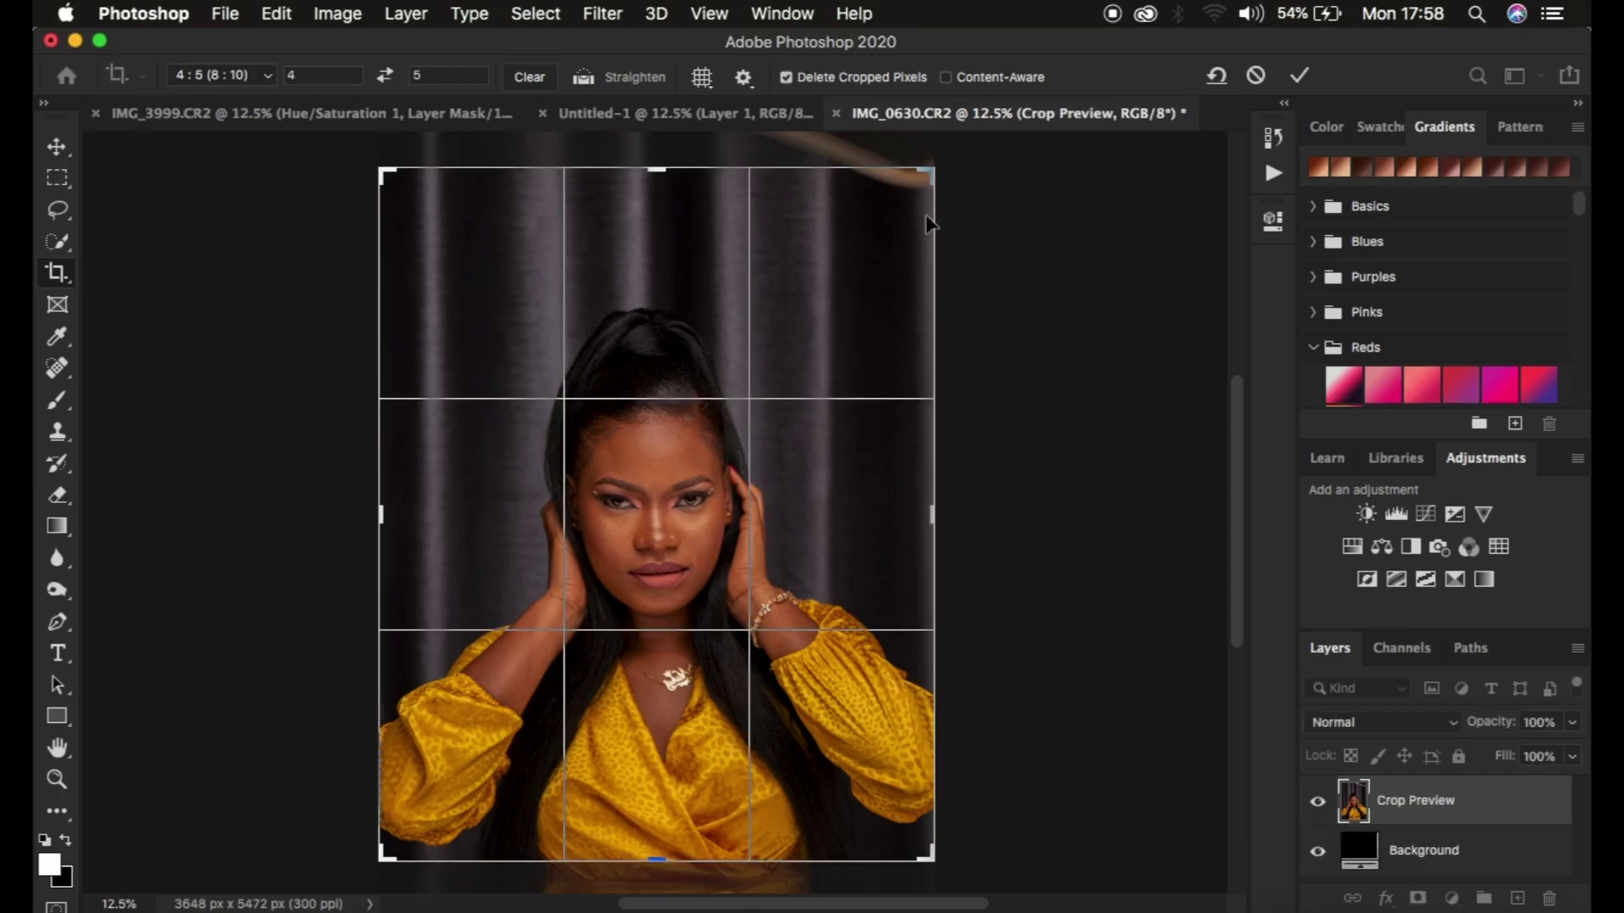
pyautogui.click(930, 171)
pyautogui.moveTo(930, 172); pyautogui.dragTo(914, 200)
pyautogui.moveTo(406, 200); pyautogui.dragTo(410, 203)
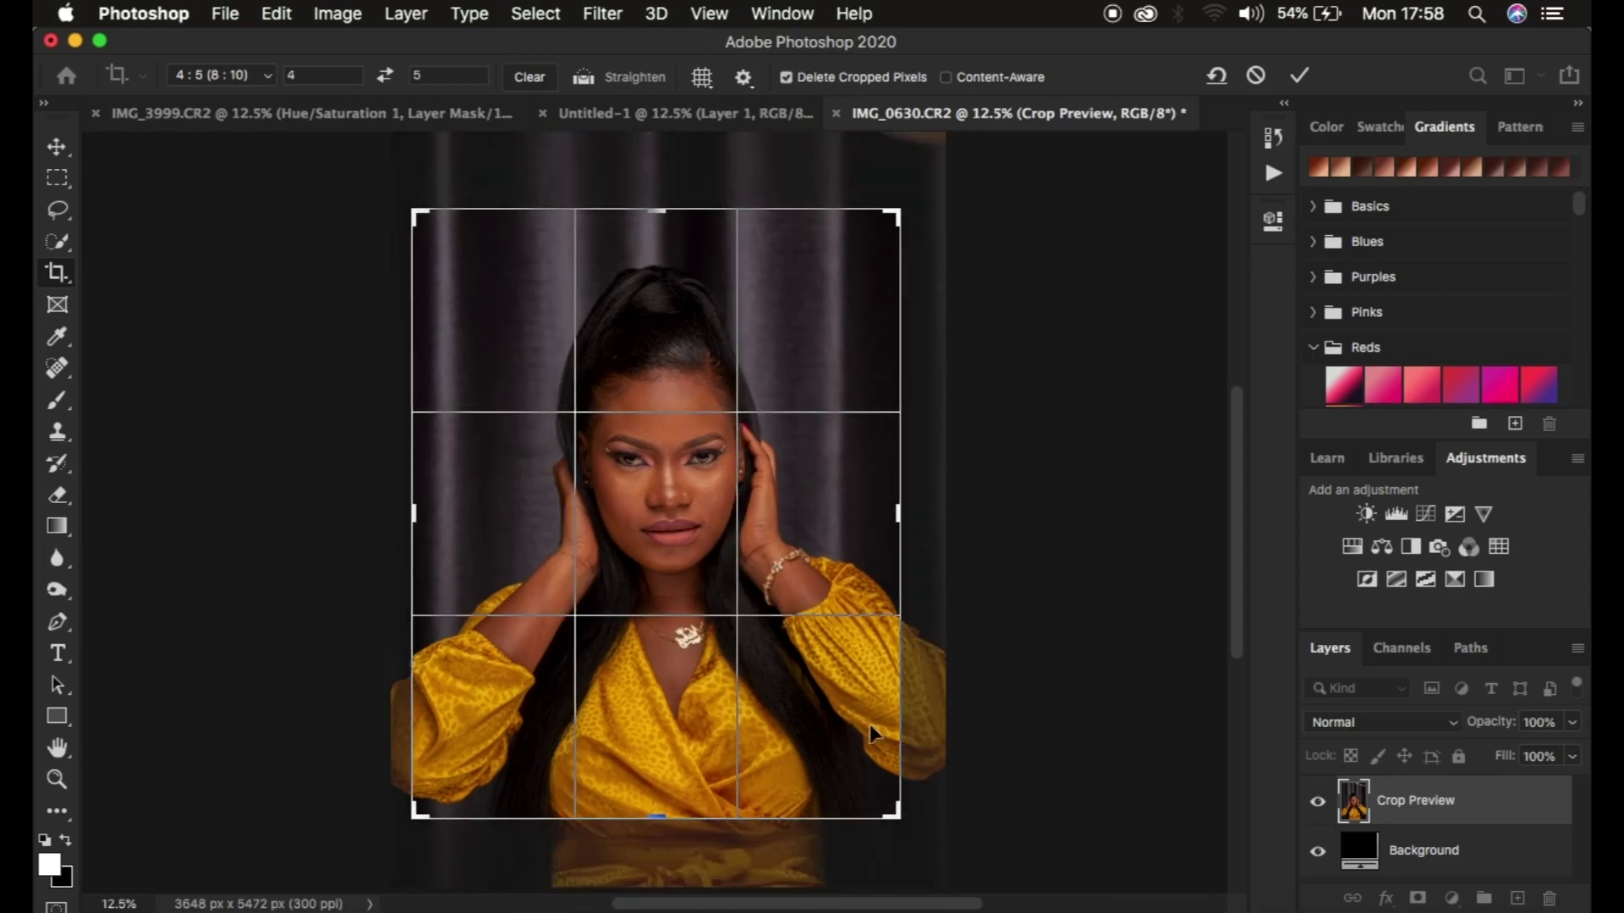
pyautogui.moveTo(893, 813); pyautogui.dragTo(902, 833)
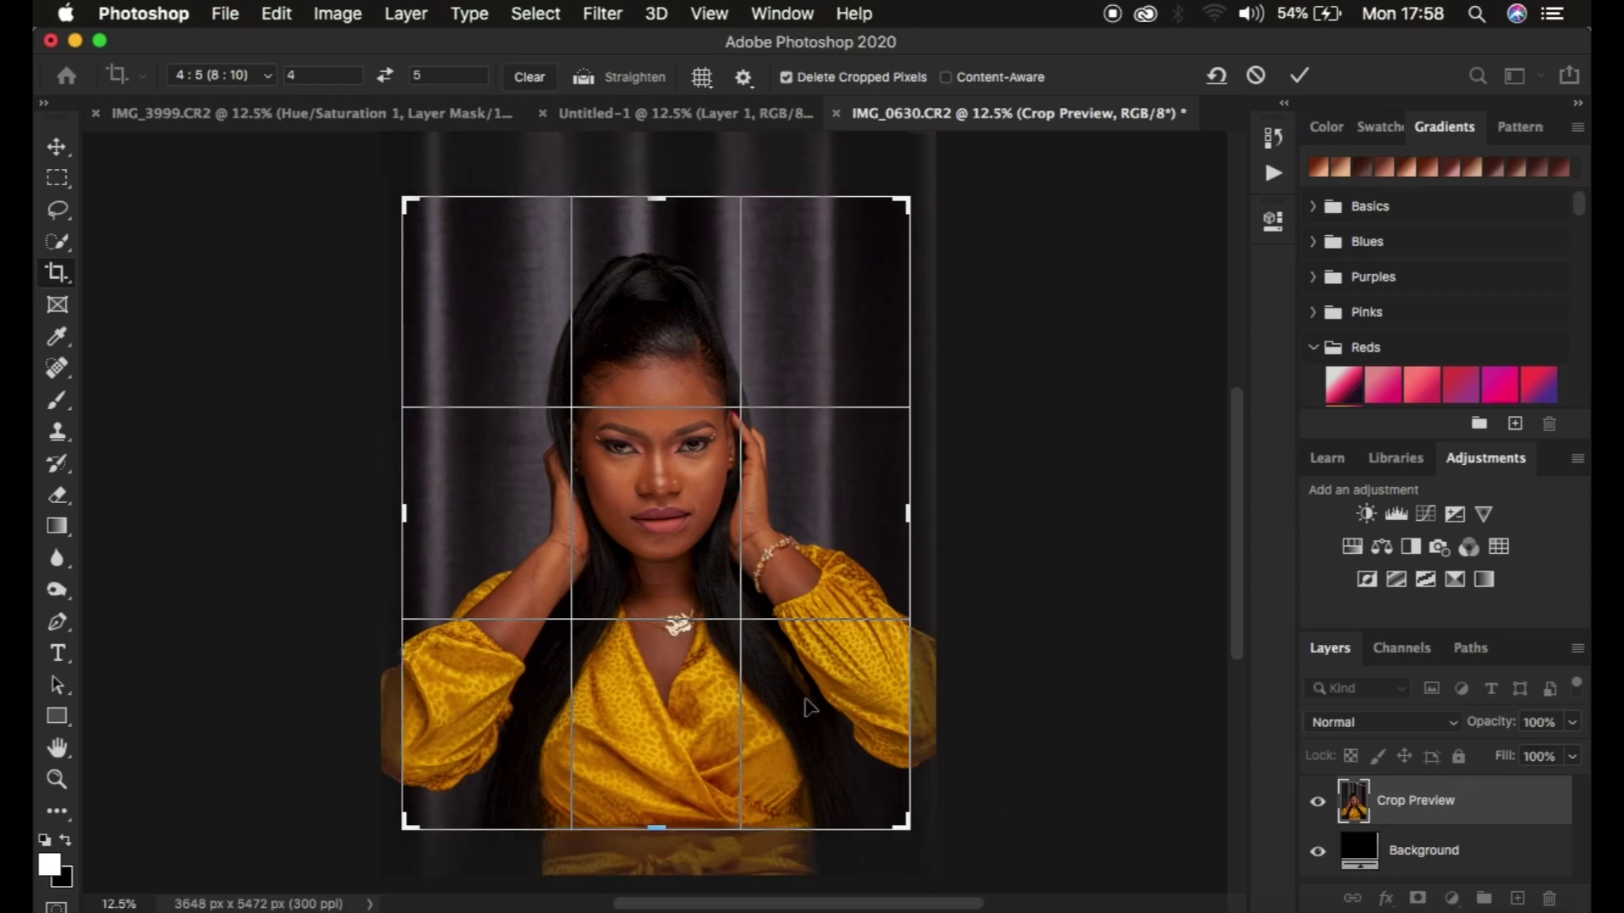
pyautogui.press('Return')
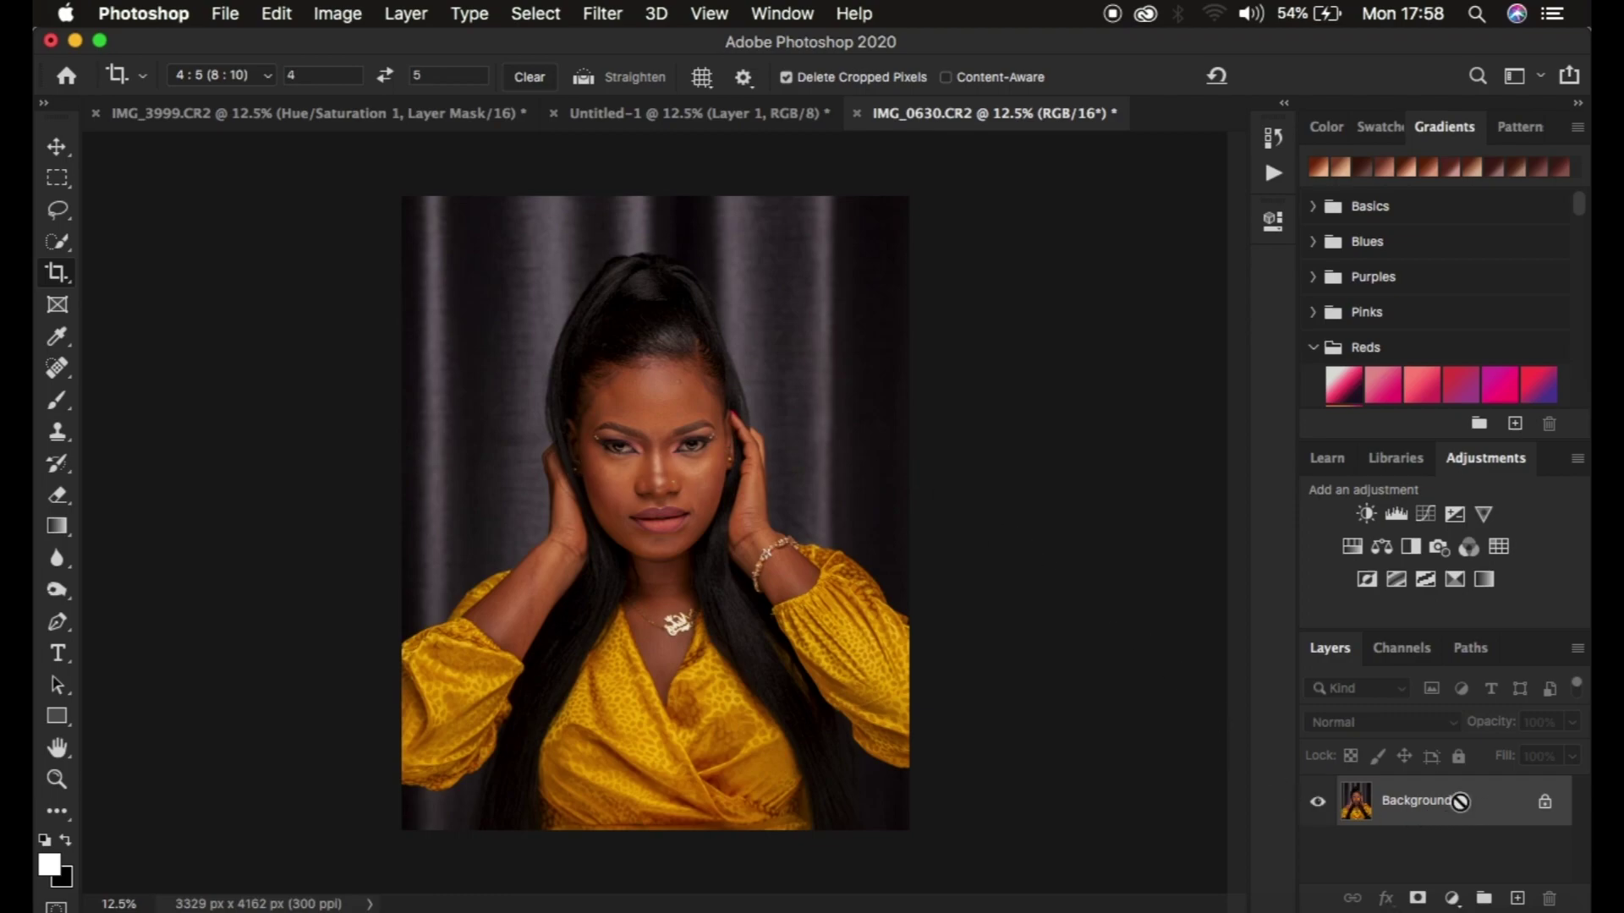
pyautogui.press('super+j')
pyautogui.press('super+j')
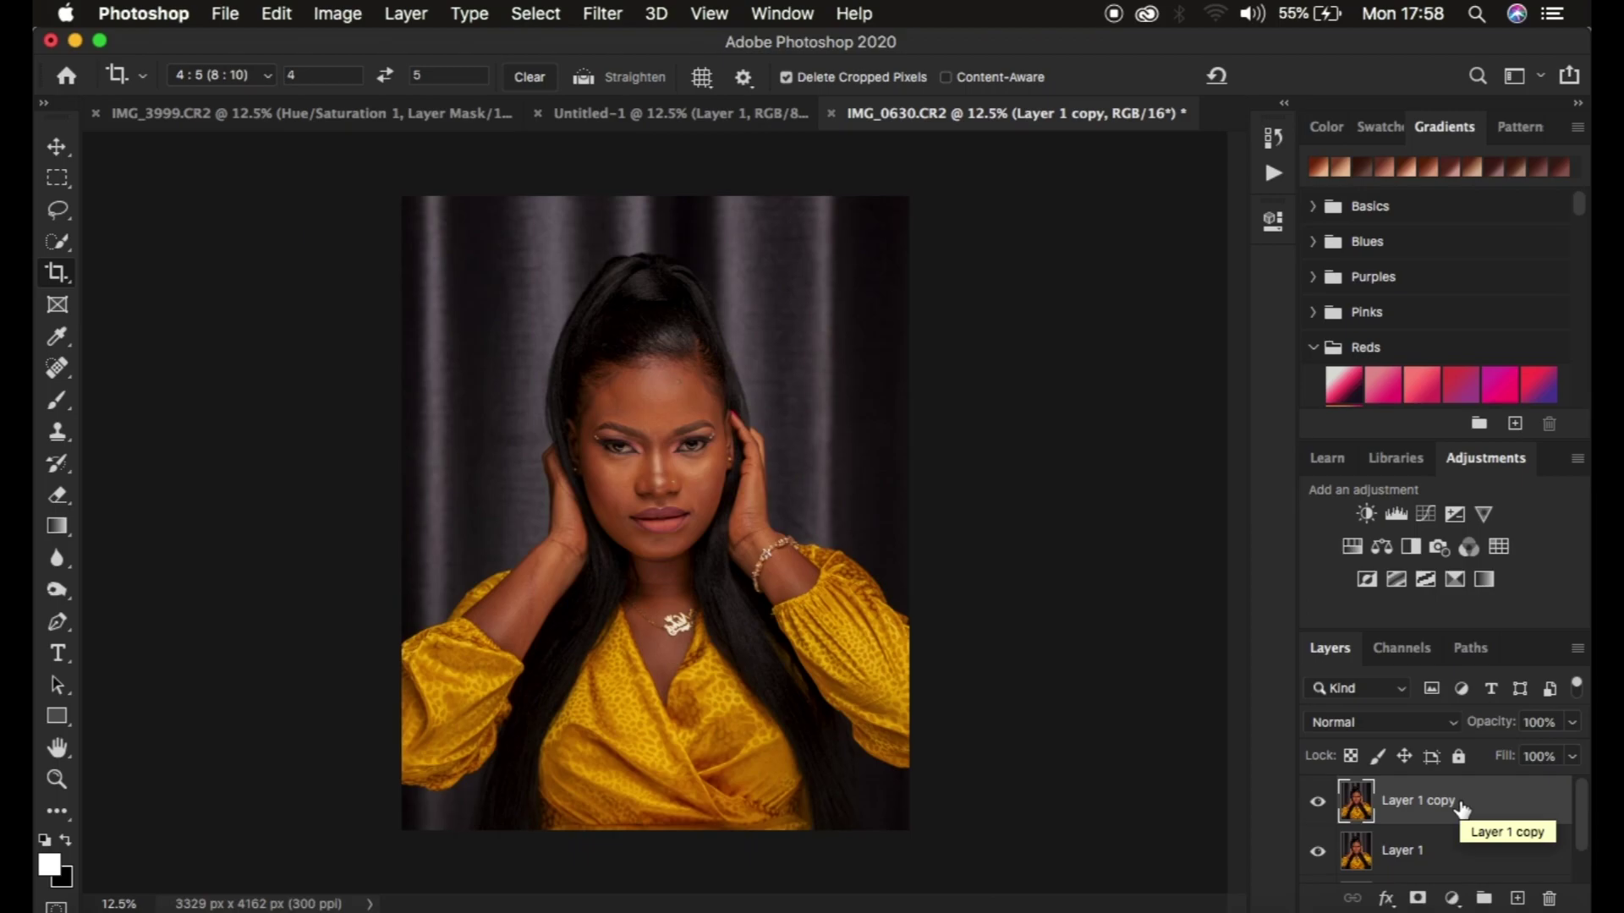
pyautogui.press('super+z')
pyautogui.press('super+z')
# Duplicate the Background layer, then duplicate that copy to get two copies above the original.
pyautogui.click(1454, 800)
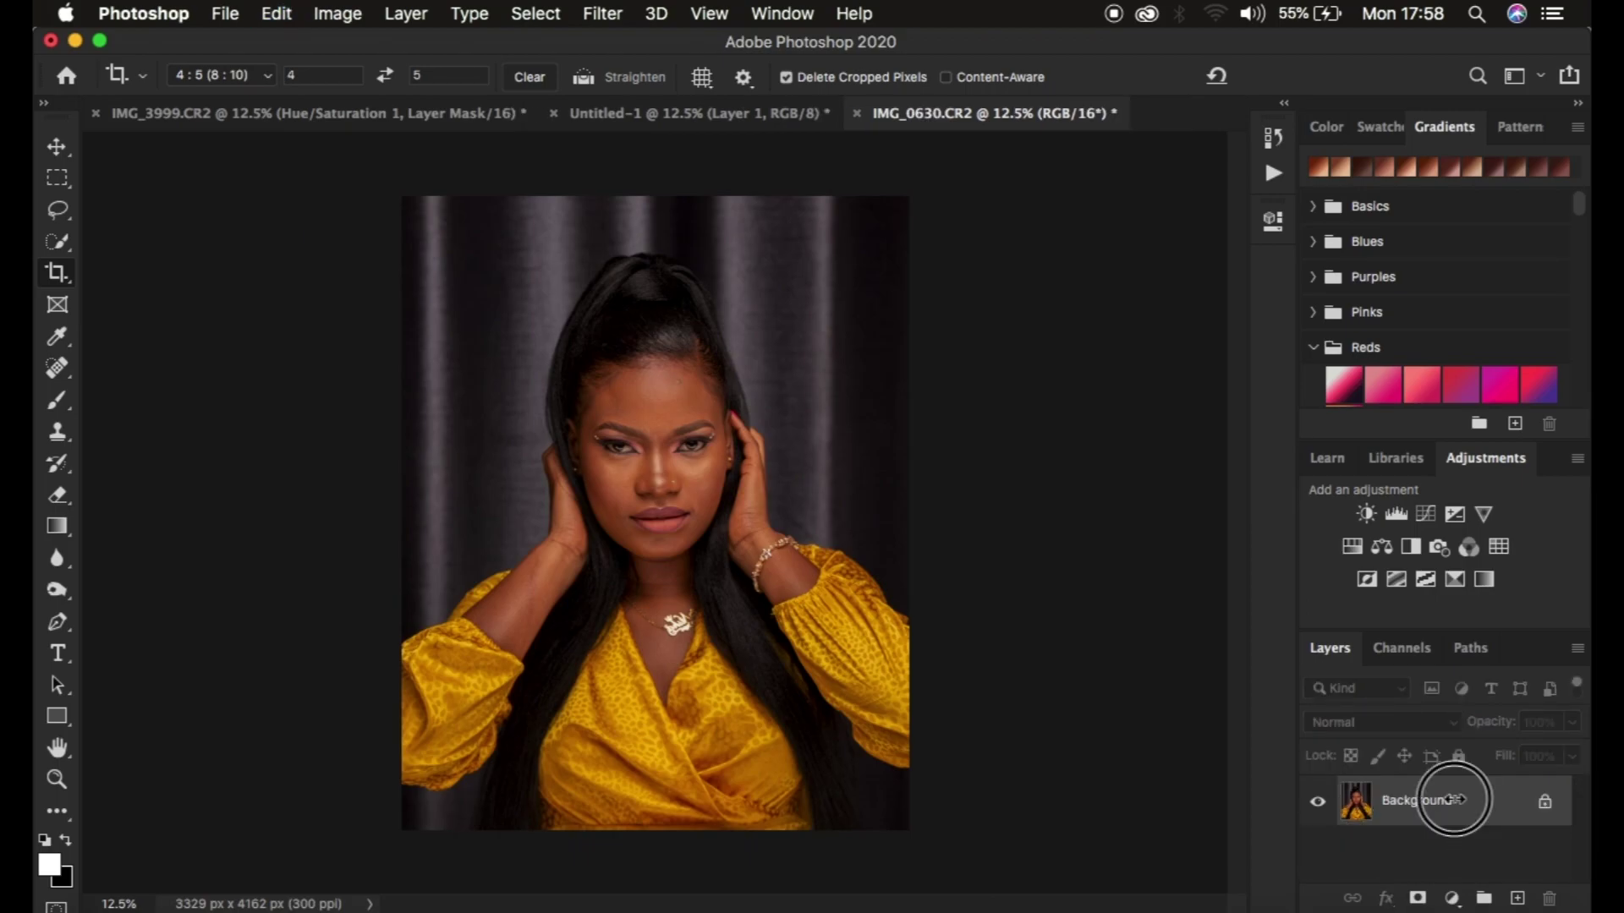
pyautogui.moveTo(1454, 800); pyautogui.dragTo(1517, 898)
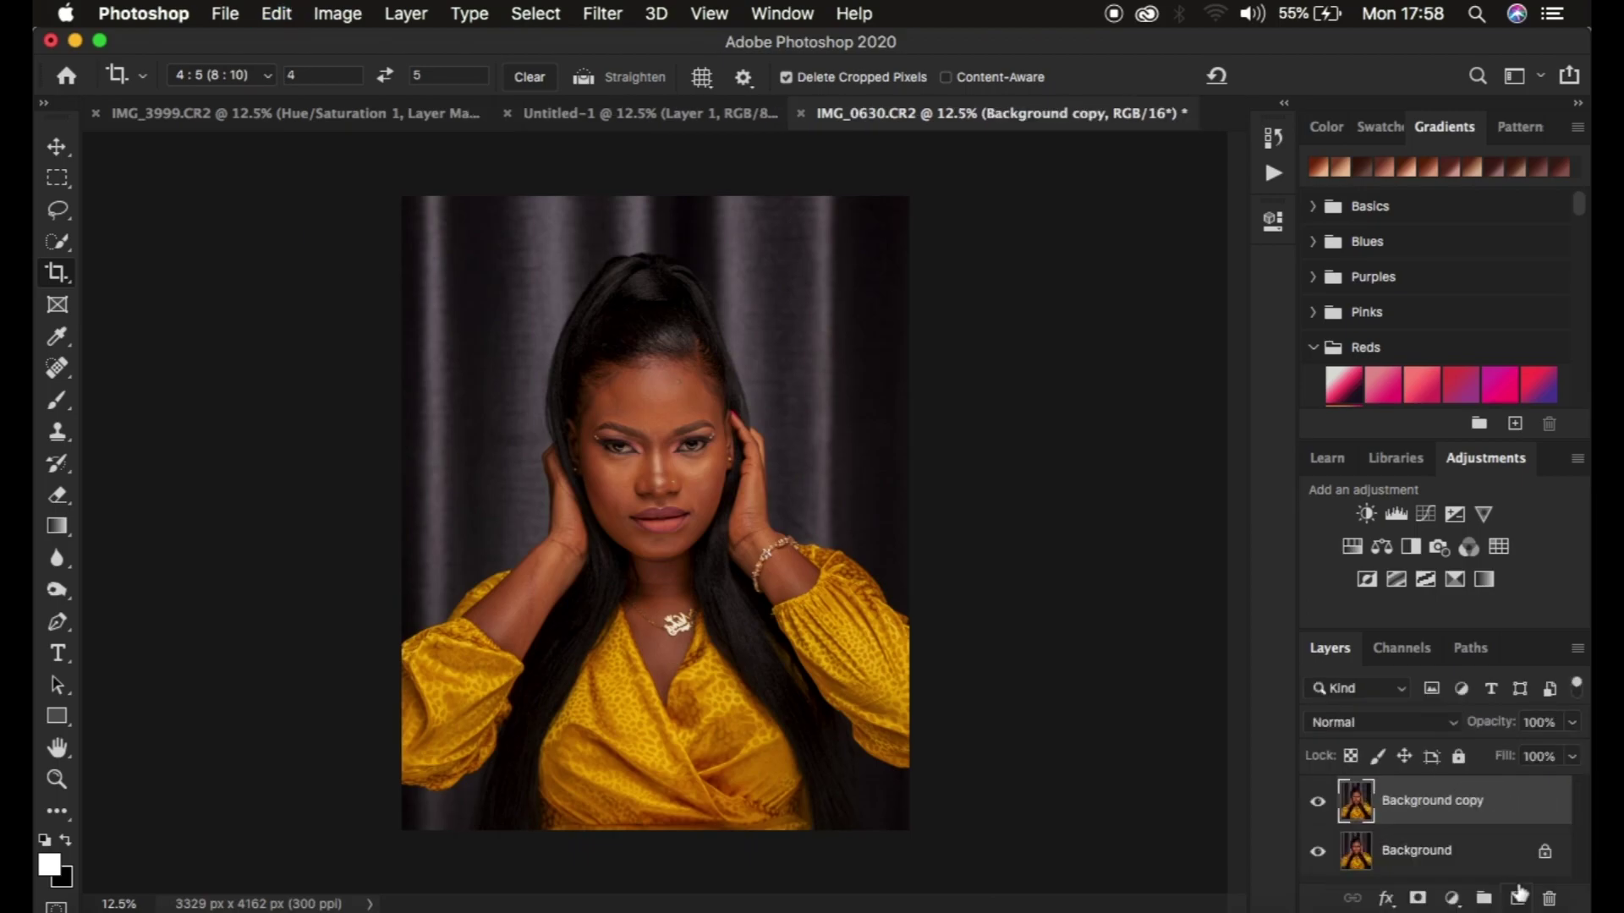
pyautogui.moveTo(1487, 808); pyautogui.dragTo(1489, 898)
pyautogui.scroll(-1, 1495, 848)
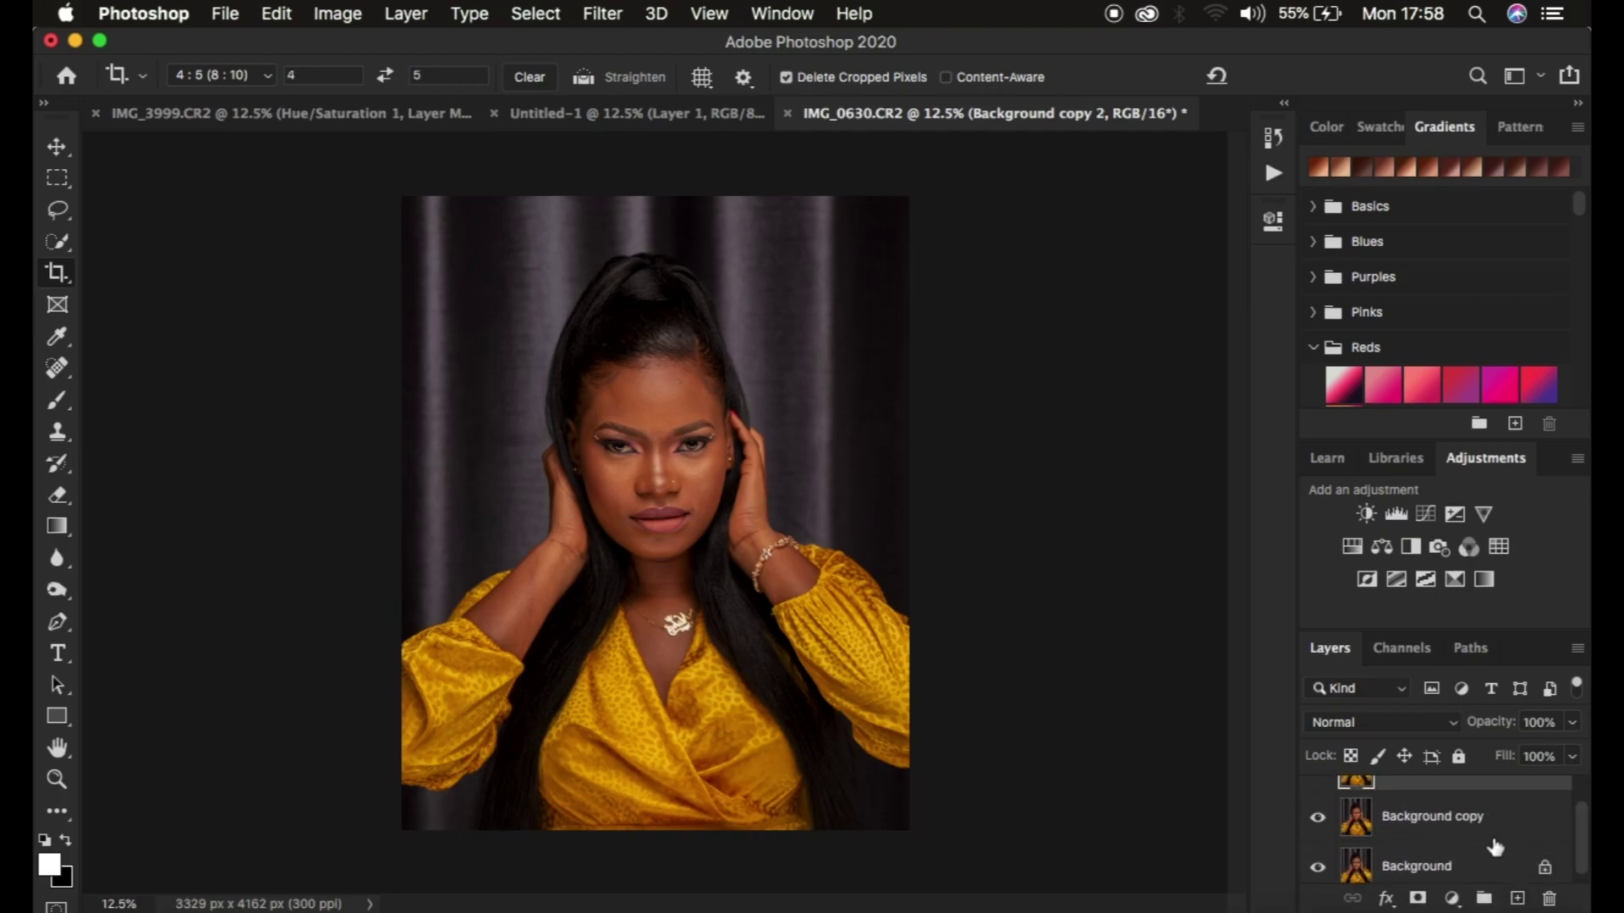
pyautogui.scroll(1, 1494, 847)
pyautogui.scroll(-1, 1437, 837)
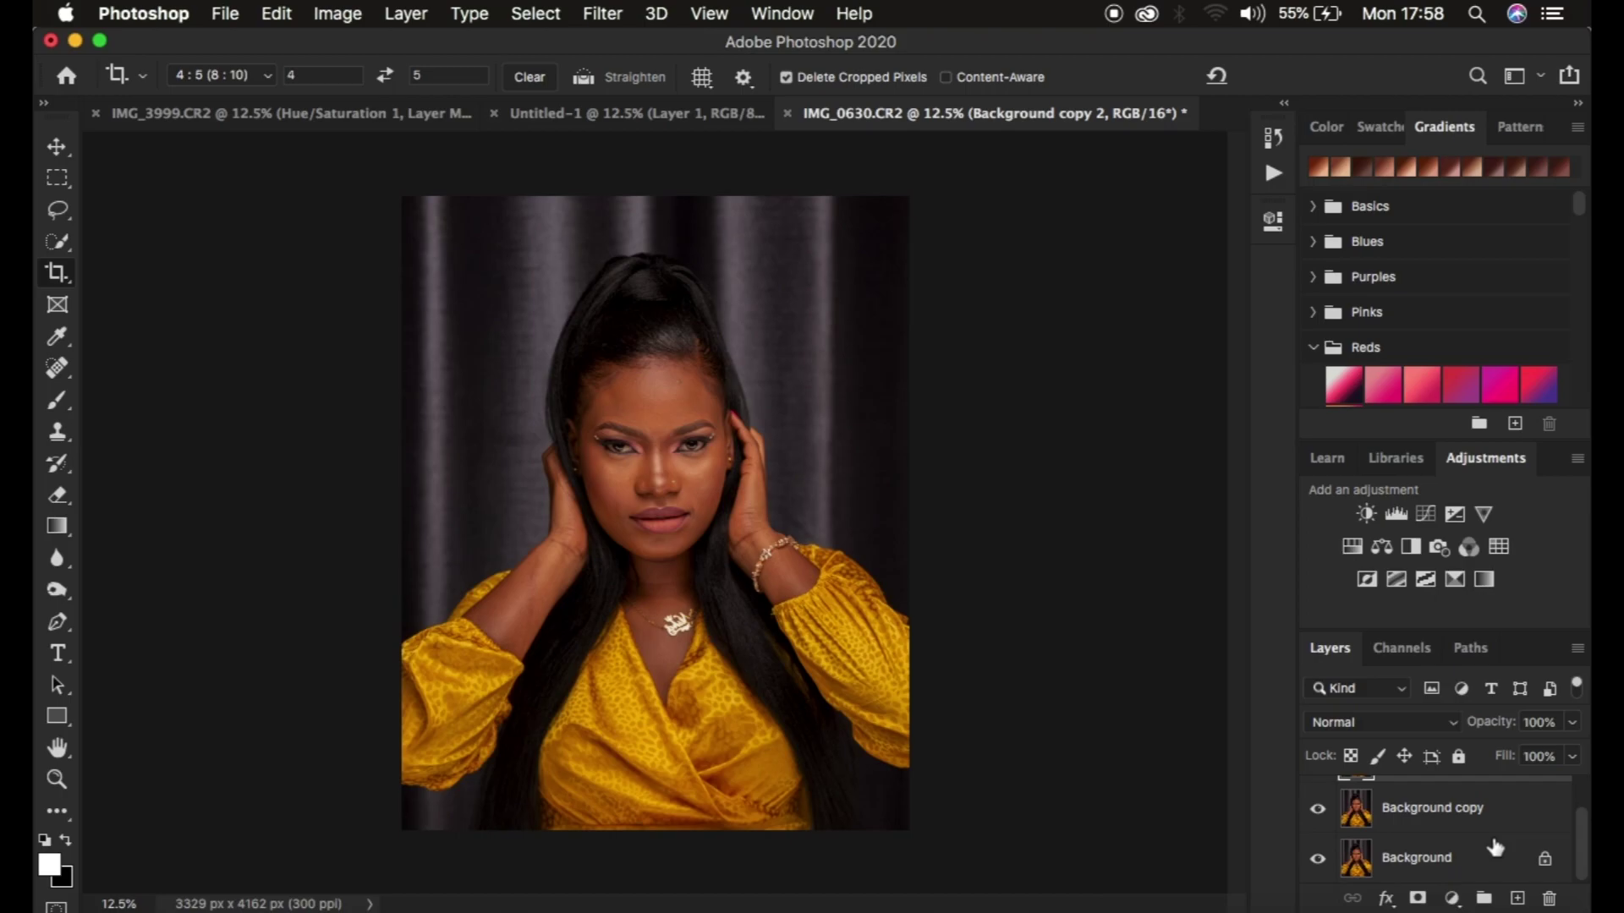
# Rename the lower copy, directly above the Background layer, as LOW FREQ.
pyautogui.doubleClick(1416, 811)
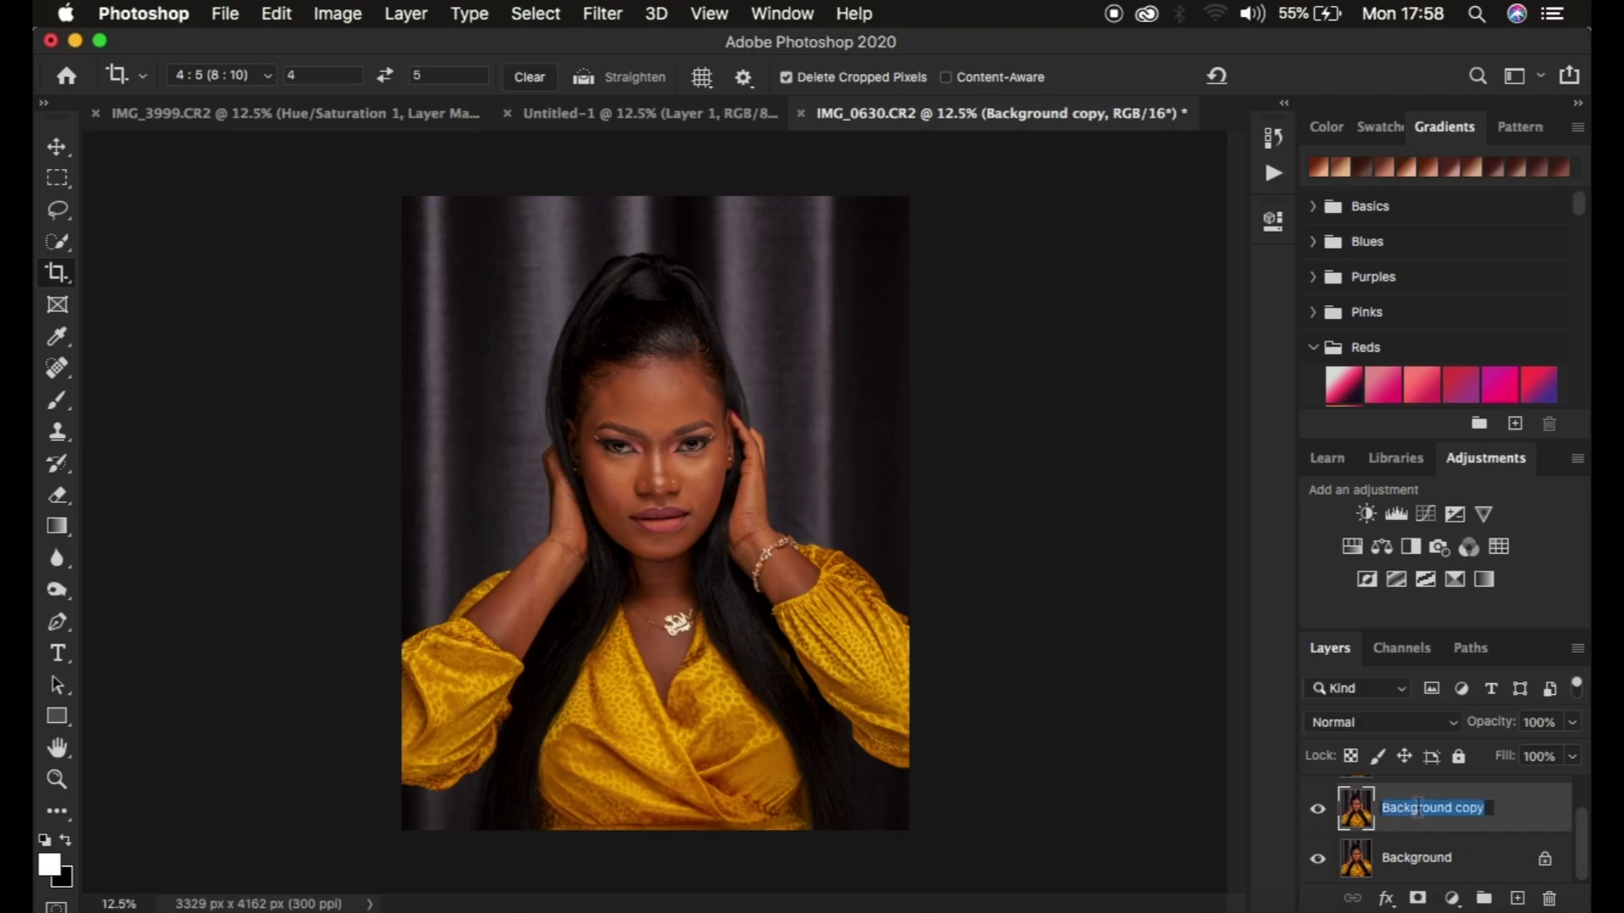
pyautogui.write('LOW')
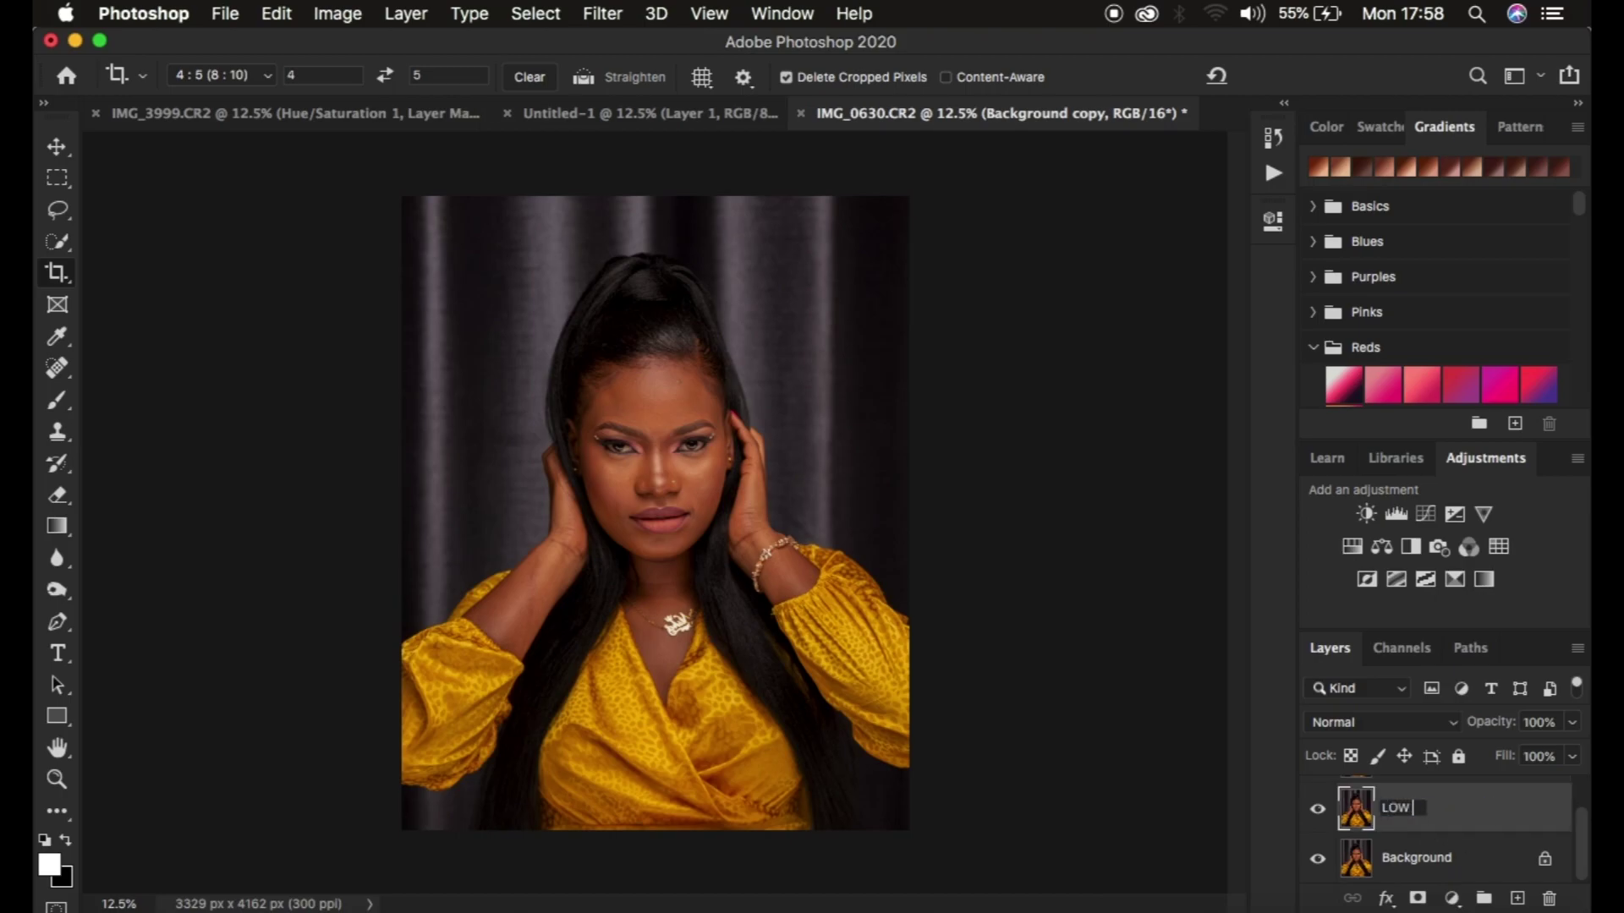
pyautogui.write(' FREQ')
pyautogui.press('Return')
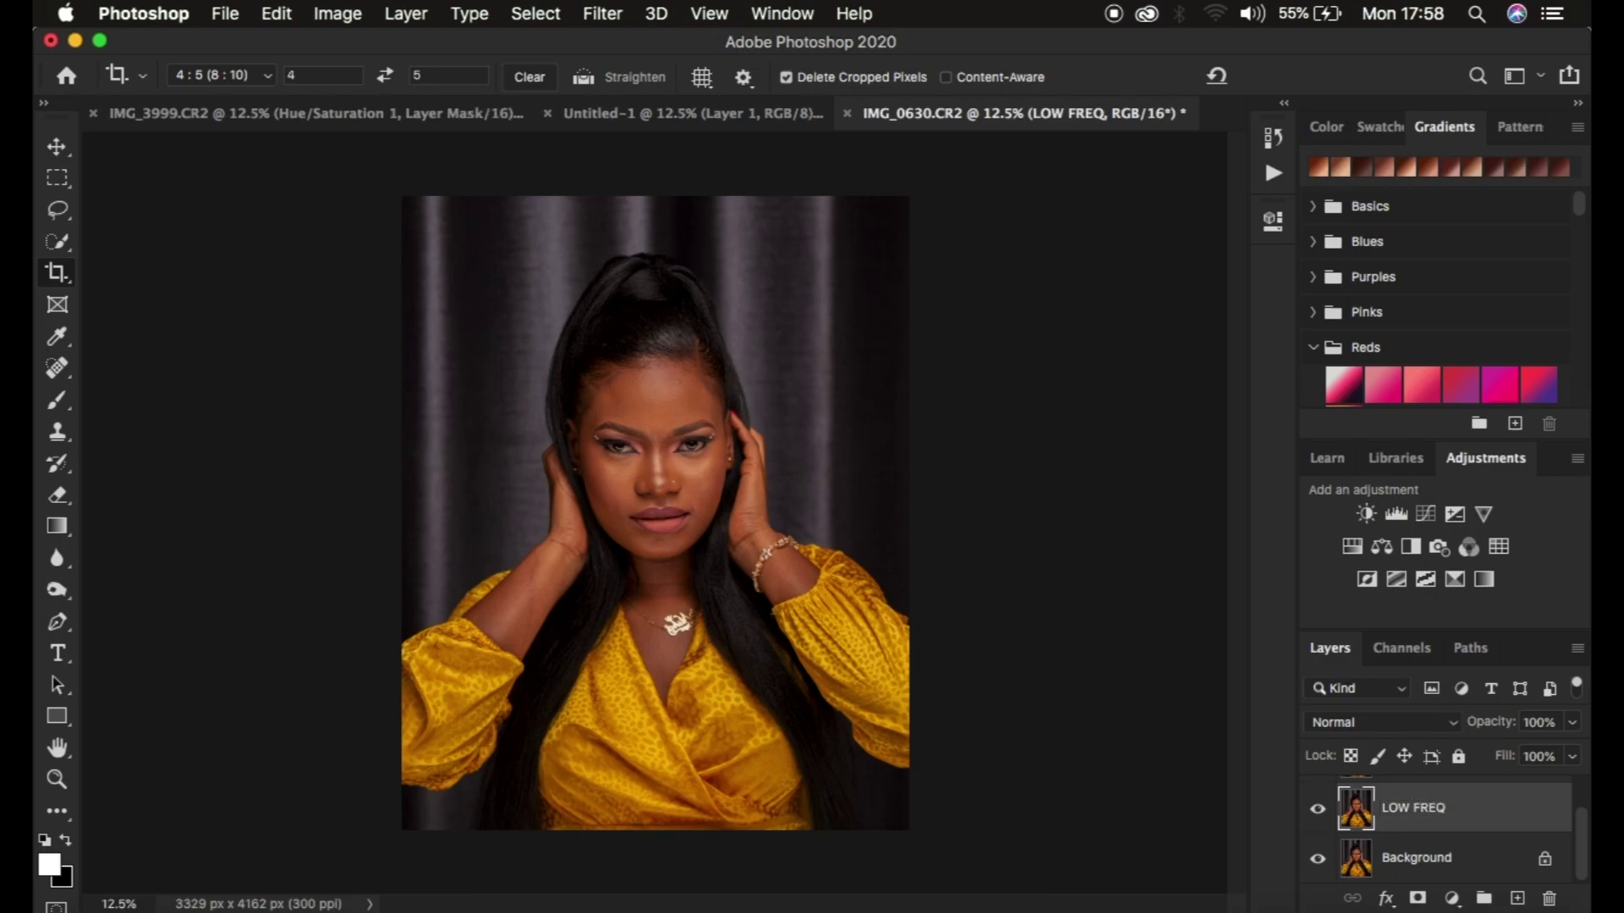
# Rename the uppermost layer copy as HIGH FREQ.
pyautogui.scroll(1, 1383, 802)
pyautogui.doubleClick(1383, 802)
pyautogui.write('HIGH FREQ')
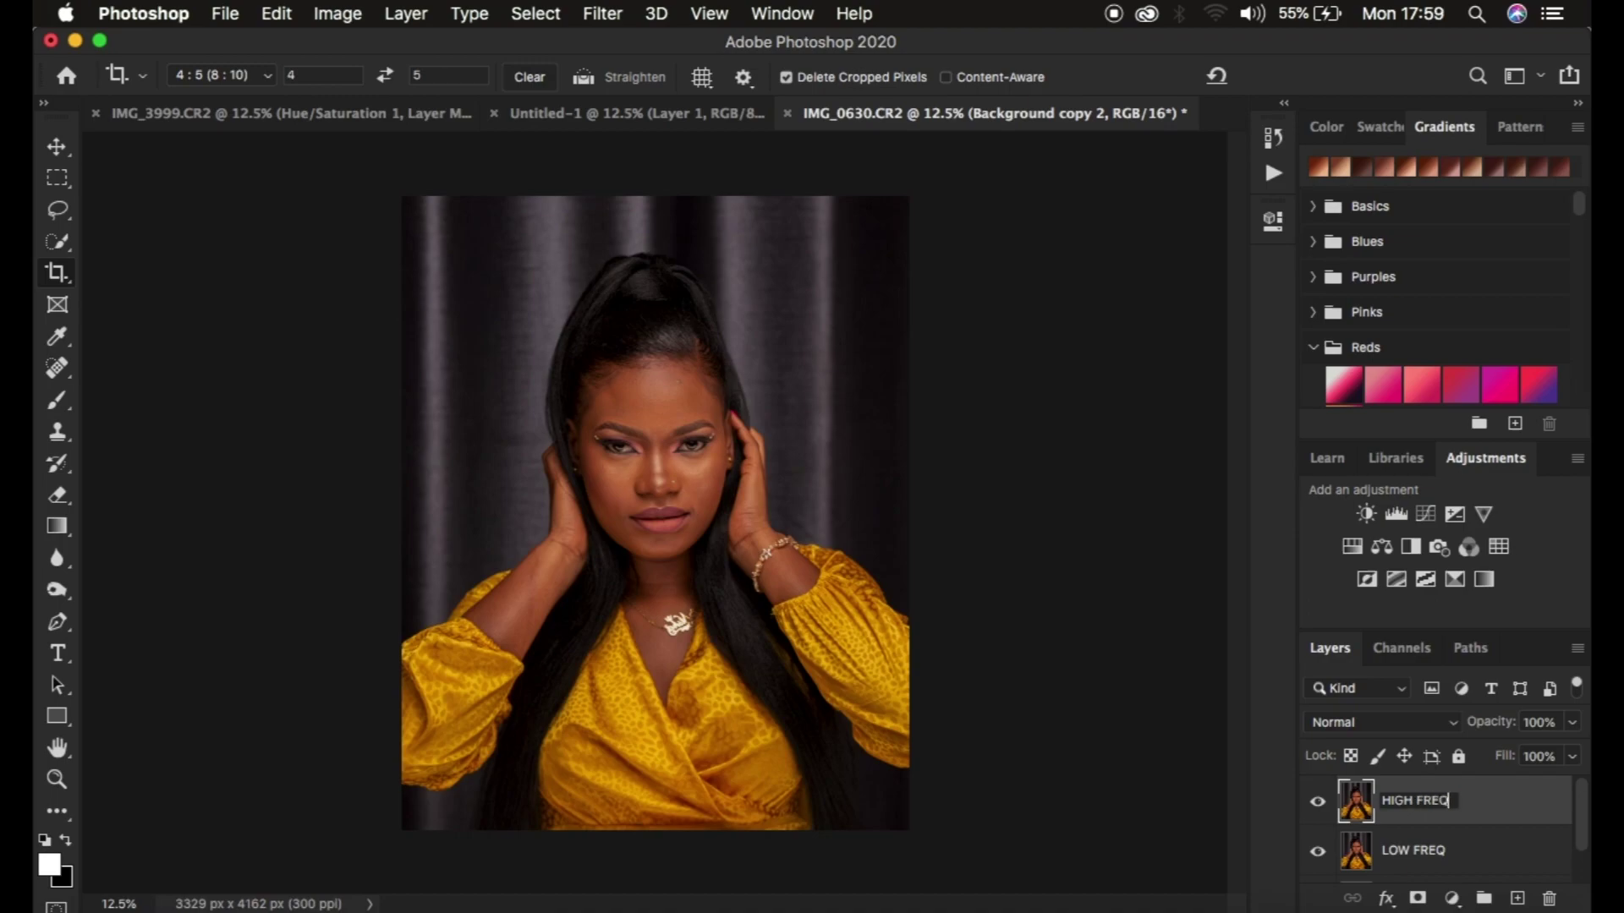
pyautogui.press('Return')
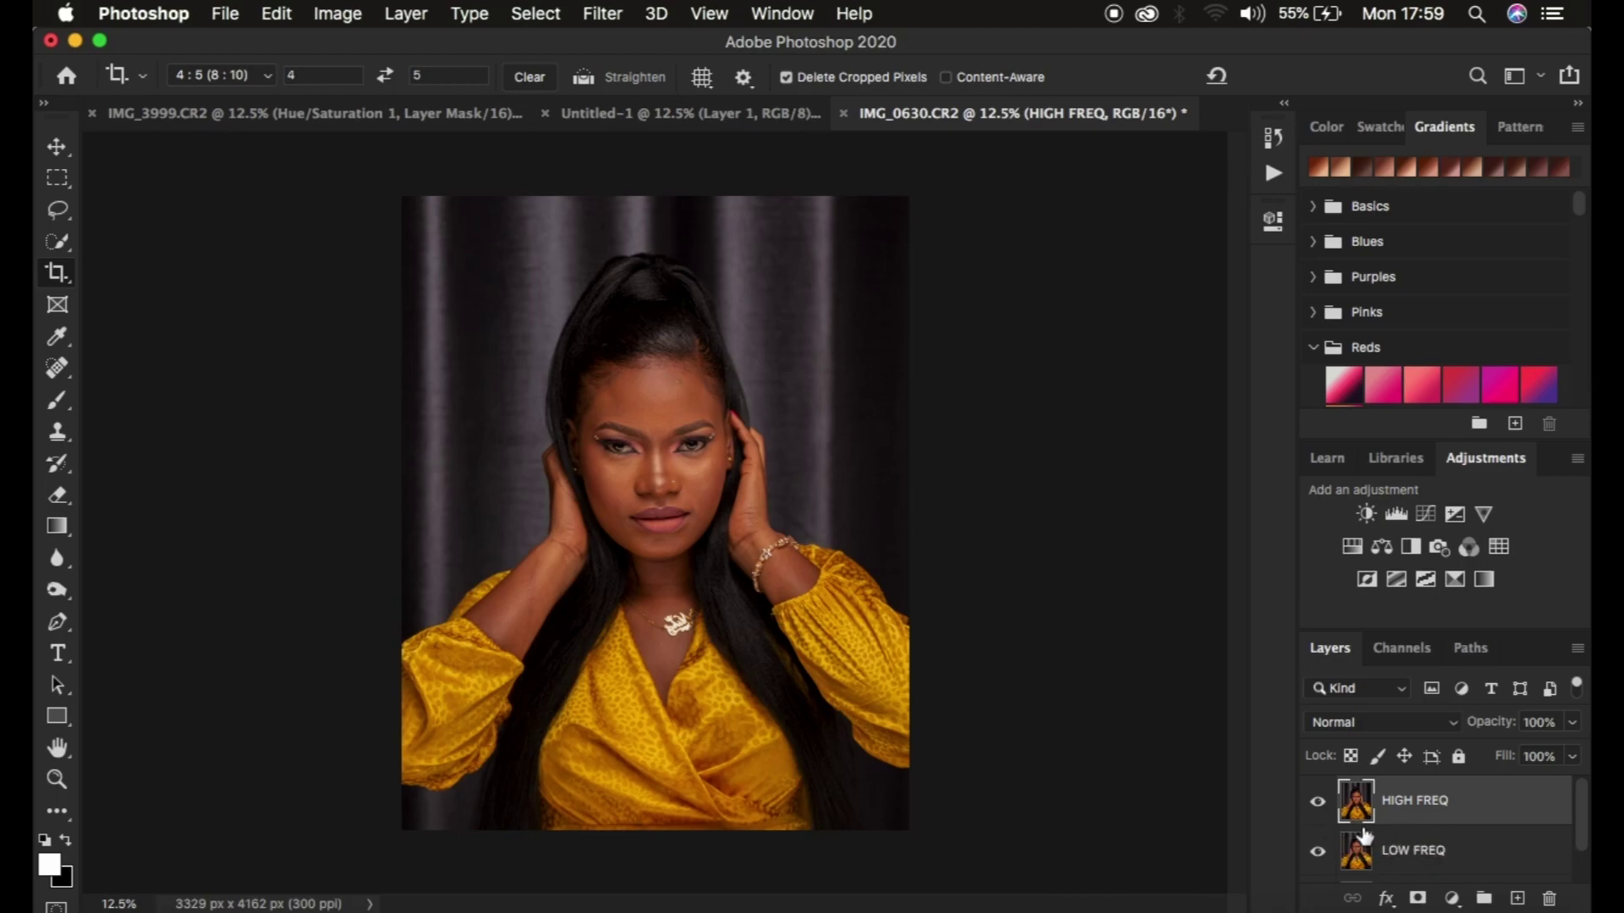
# Hide the HIGH FREQ layer and open the Gaussian Blur filter for the LOW FREQ layer.
pyautogui.click(1317, 804)
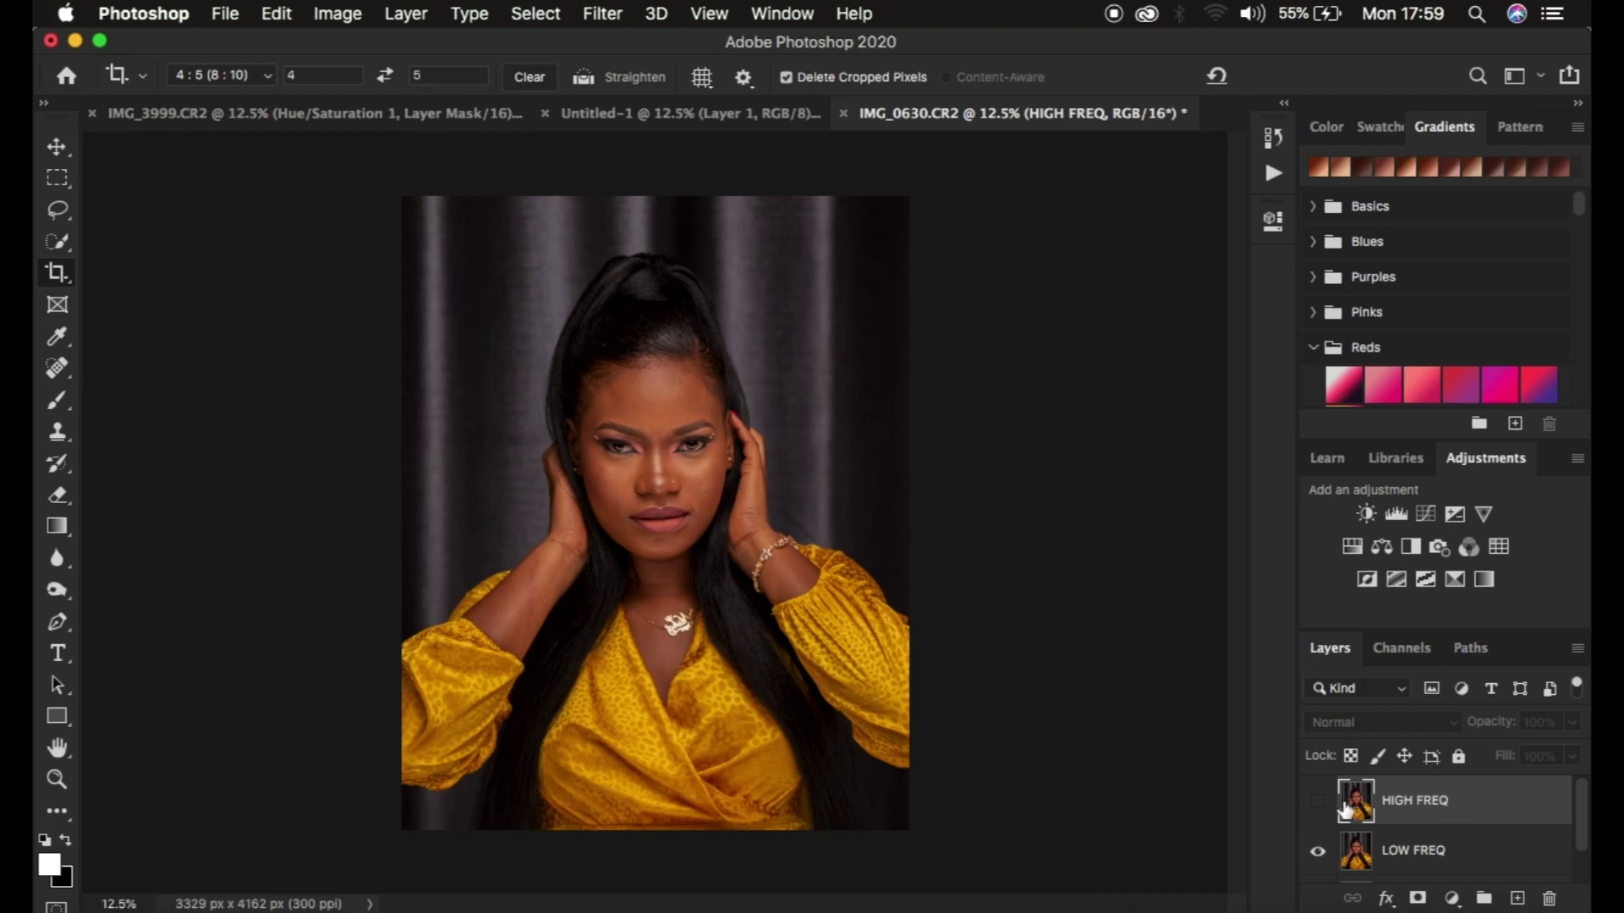
pyautogui.click(1427, 857)
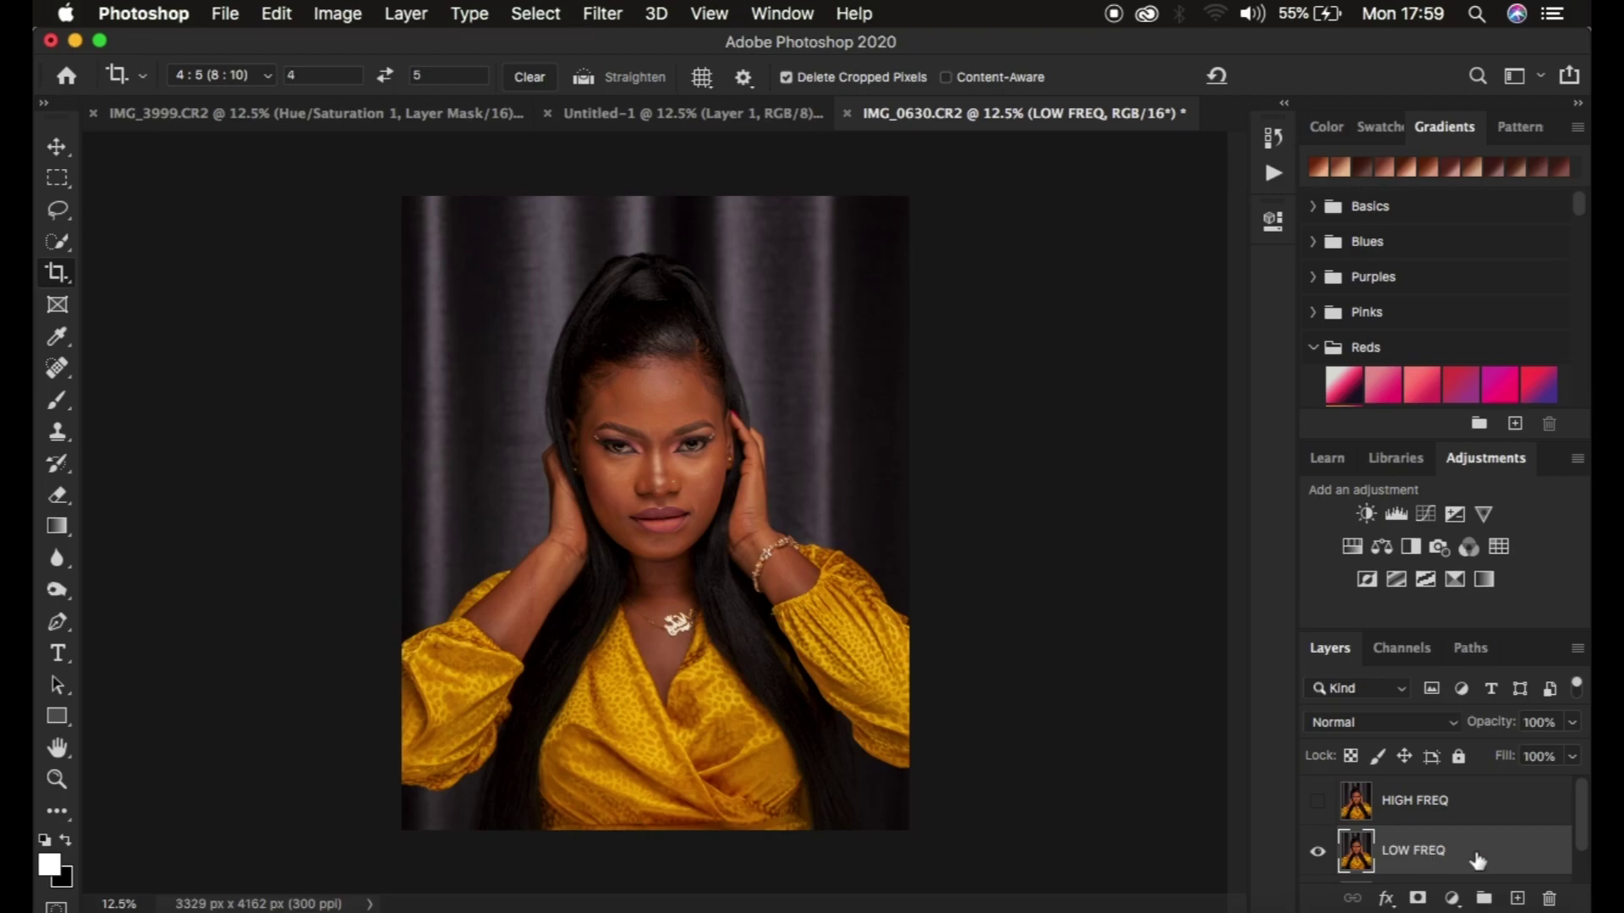
pyautogui.click(601, 14)
pyautogui.click(601, 14)
pyautogui.click(58, 209)
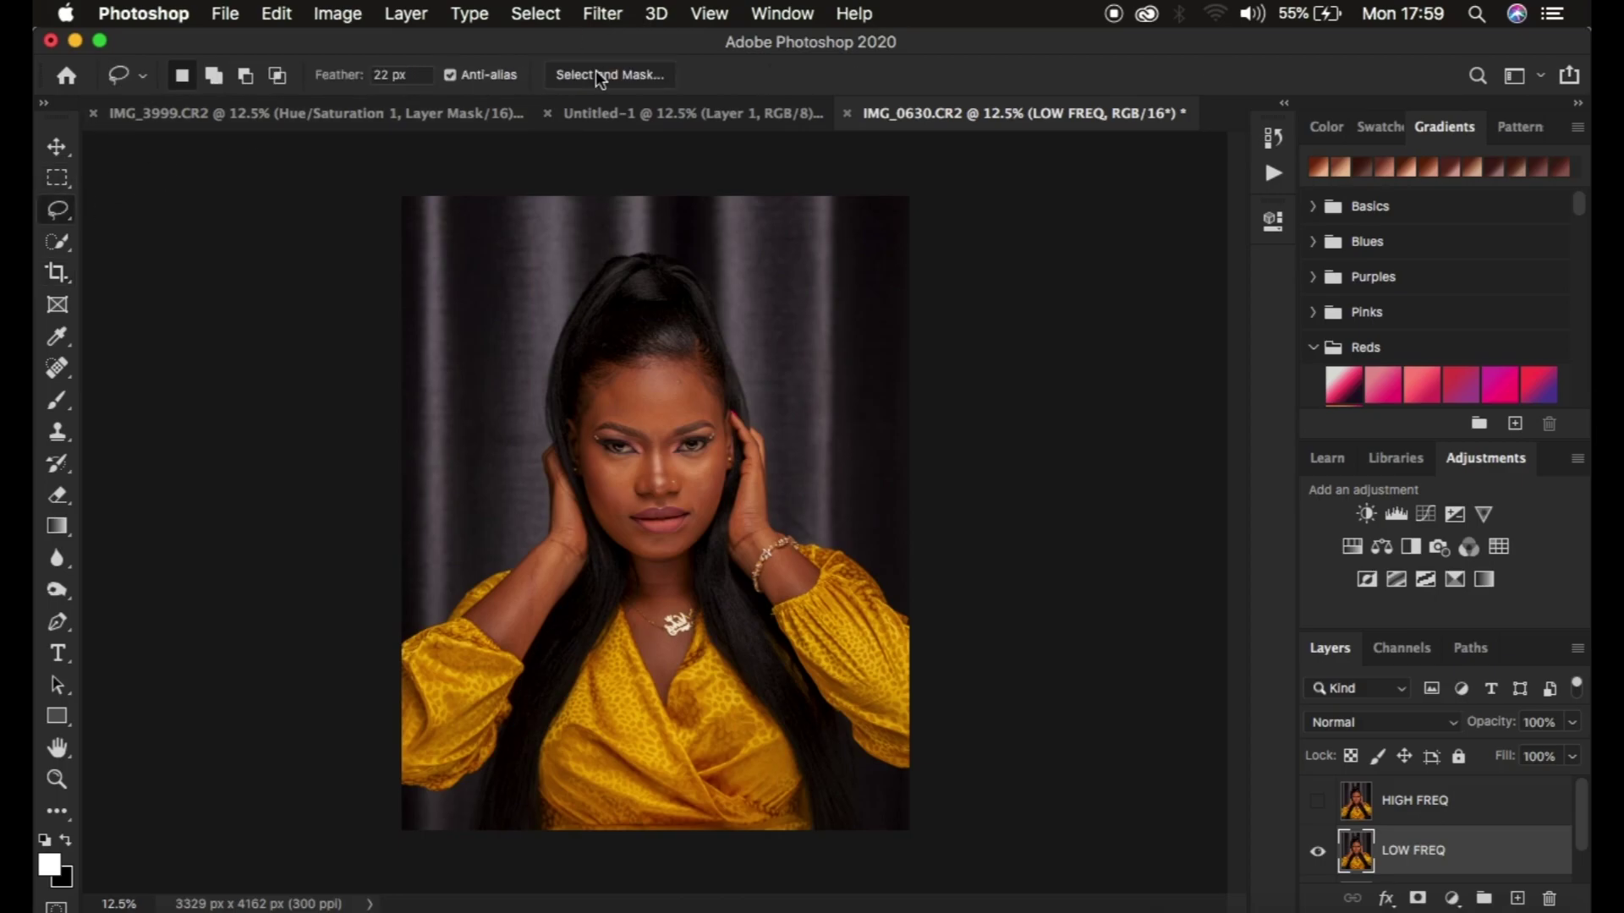
pyautogui.click(601, 14)
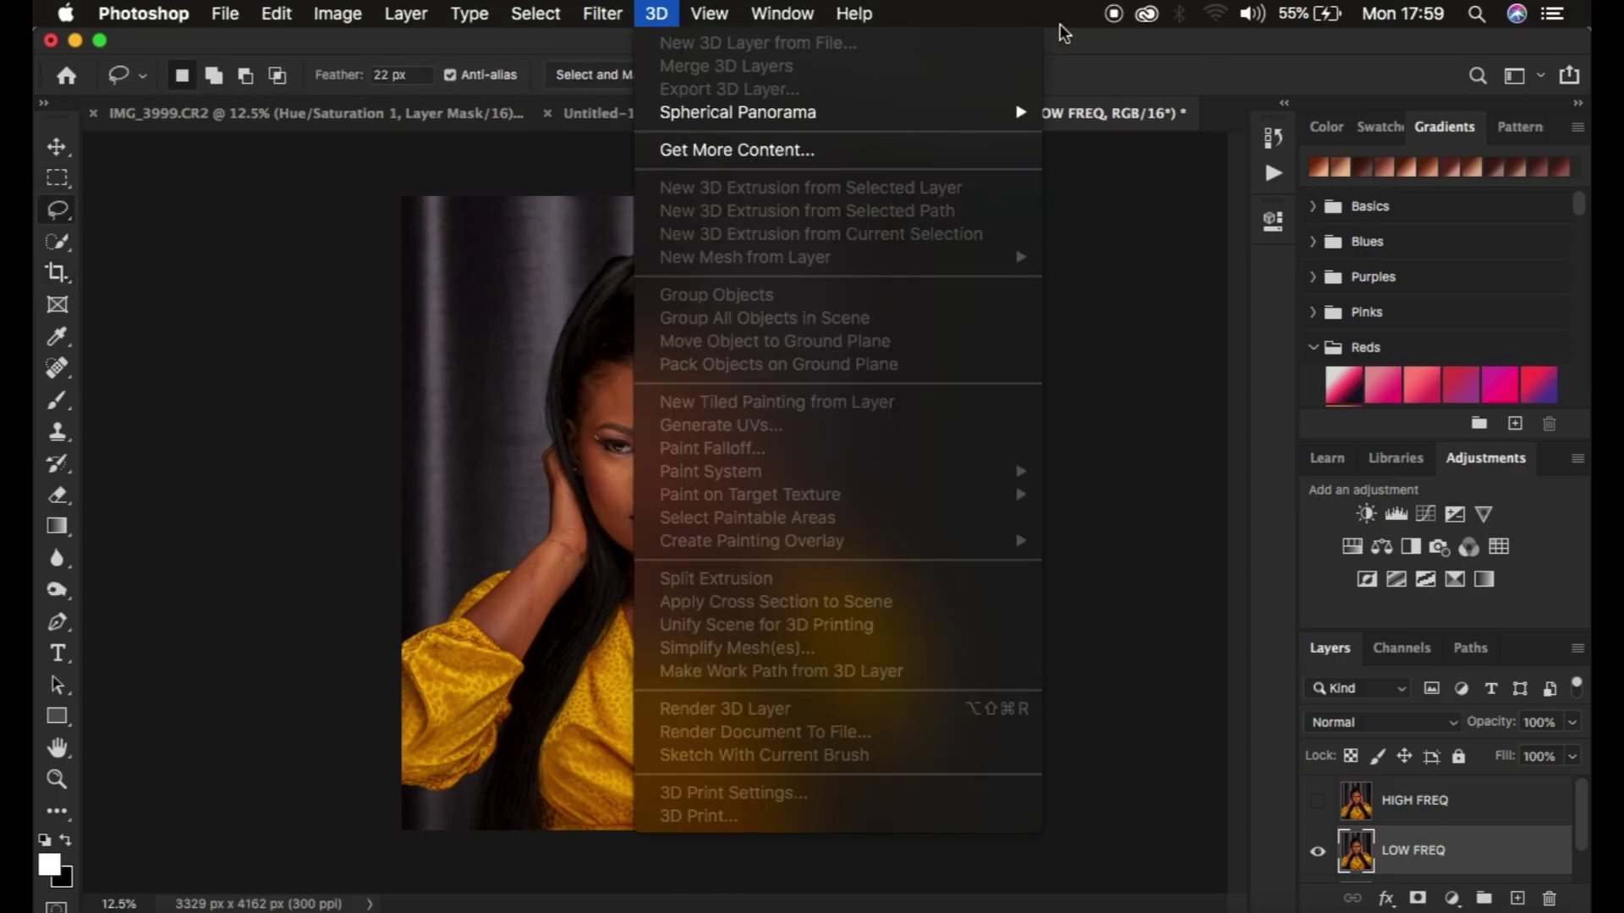
pyautogui.click(1059, 23)
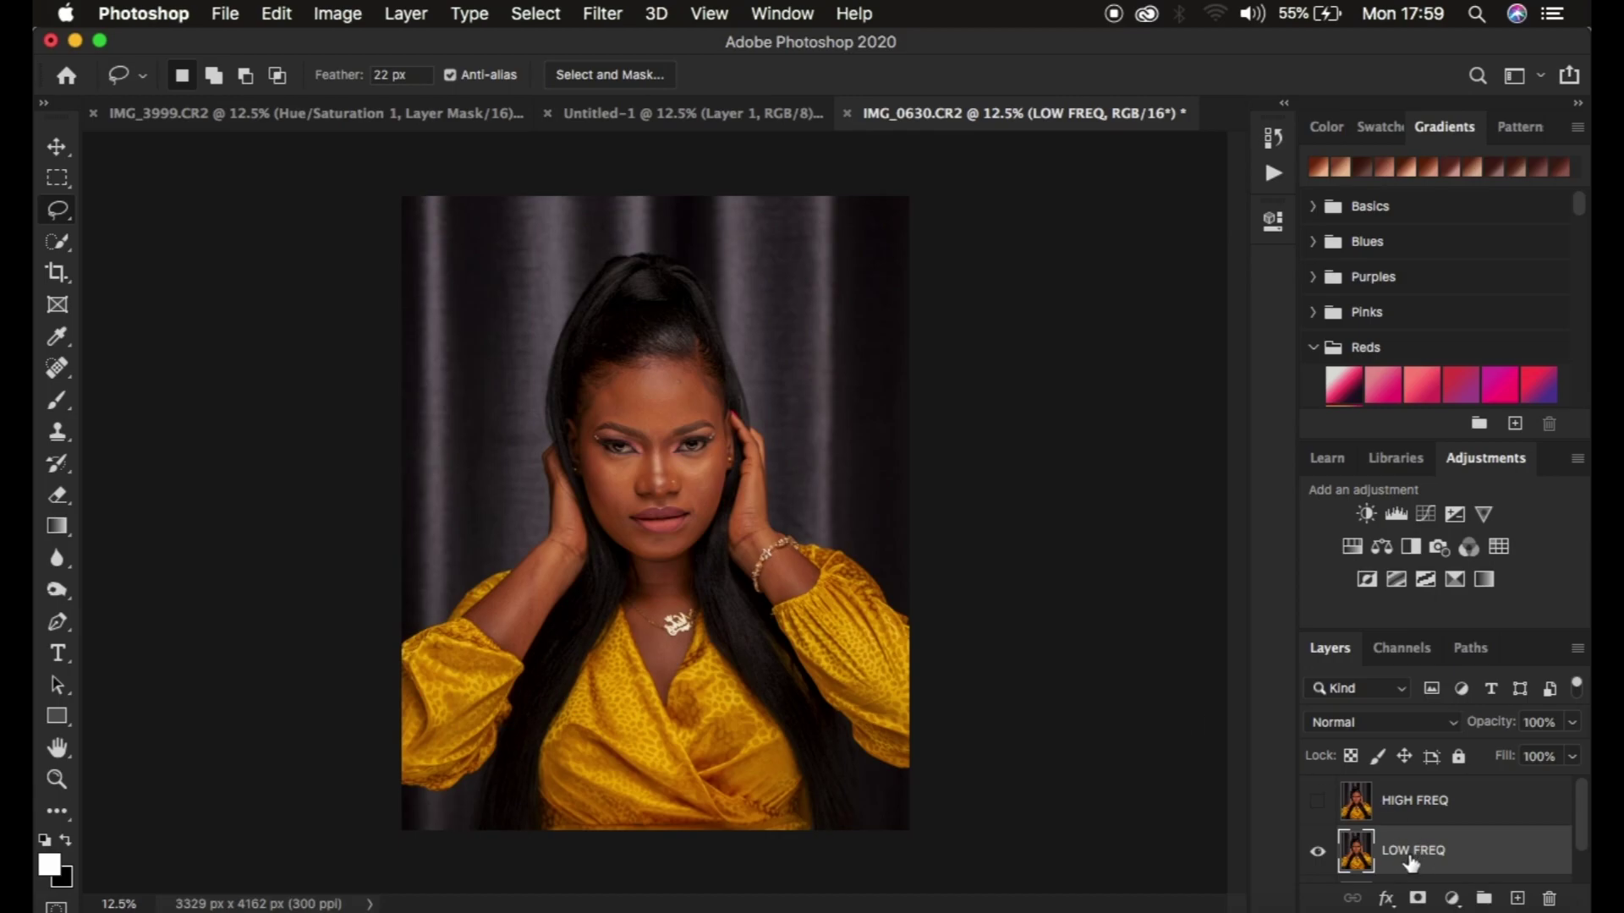
pyautogui.click(599, 14)
pyautogui.moveTo(637, 309)
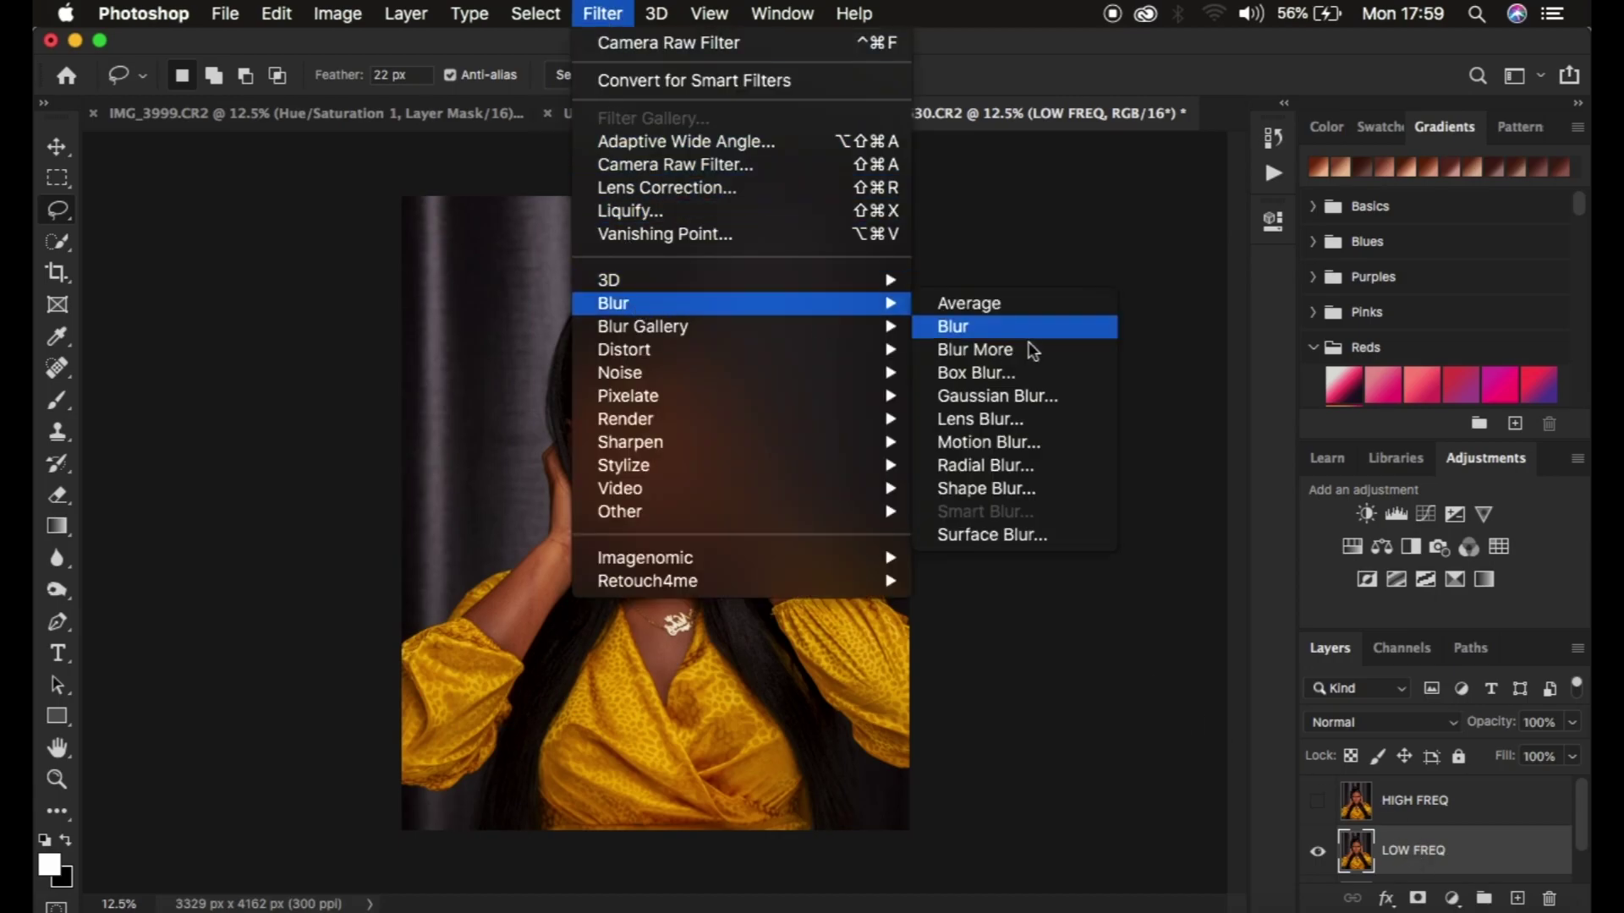
pyautogui.click(1033, 398)
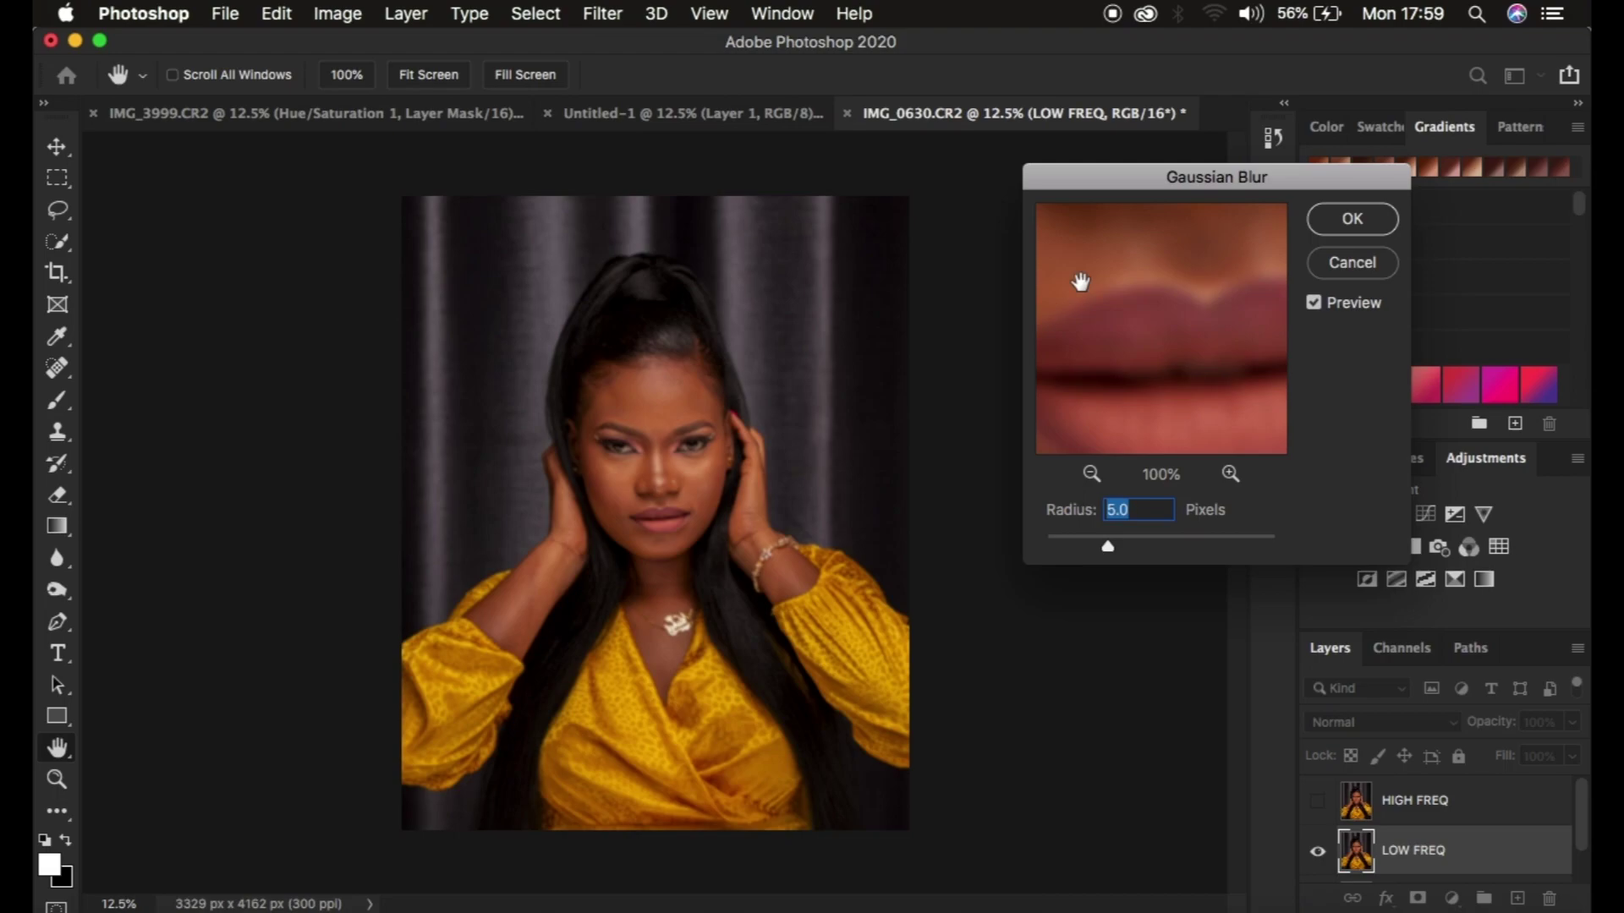
# Examine the Gaussian Blur preview of the lips, whole face and eye area at several magnifications.
pyautogui.click(1180, 181)
pyautogui.moveTo(1084, 175); pyautogui.dragTo(1064, 172)
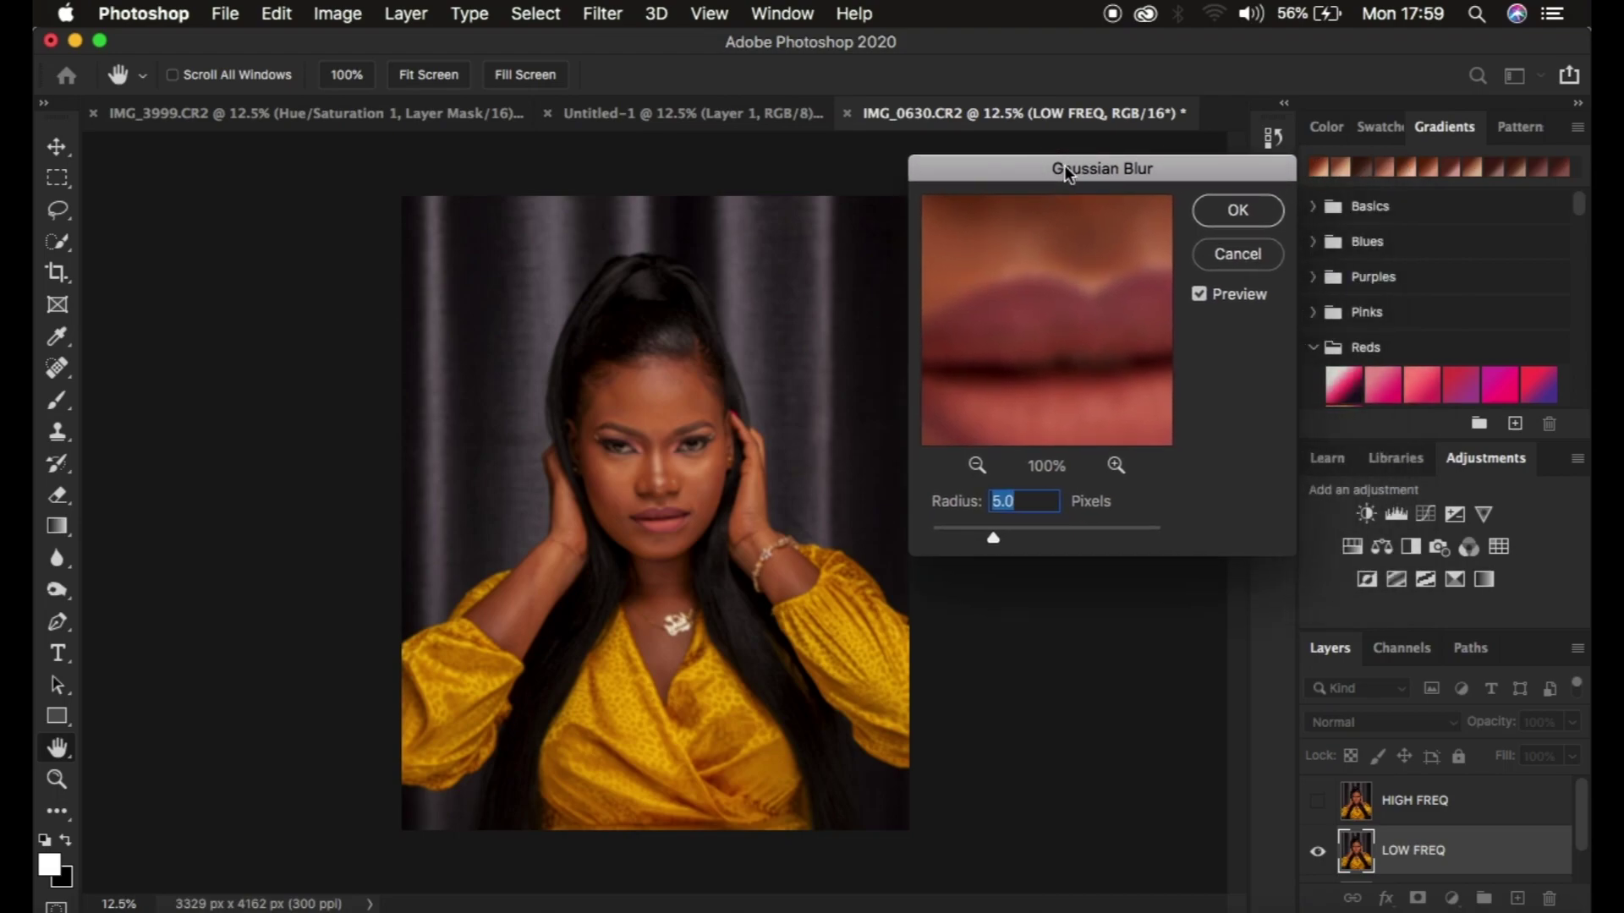
pyautogui.click(977, 466)
pyautogui.click(977, 466)
pyautogui.click(977, 466)
pyautogui.click(977, 466)
pyautogui.click(977, 466)
pyautogui.click(977, 466)
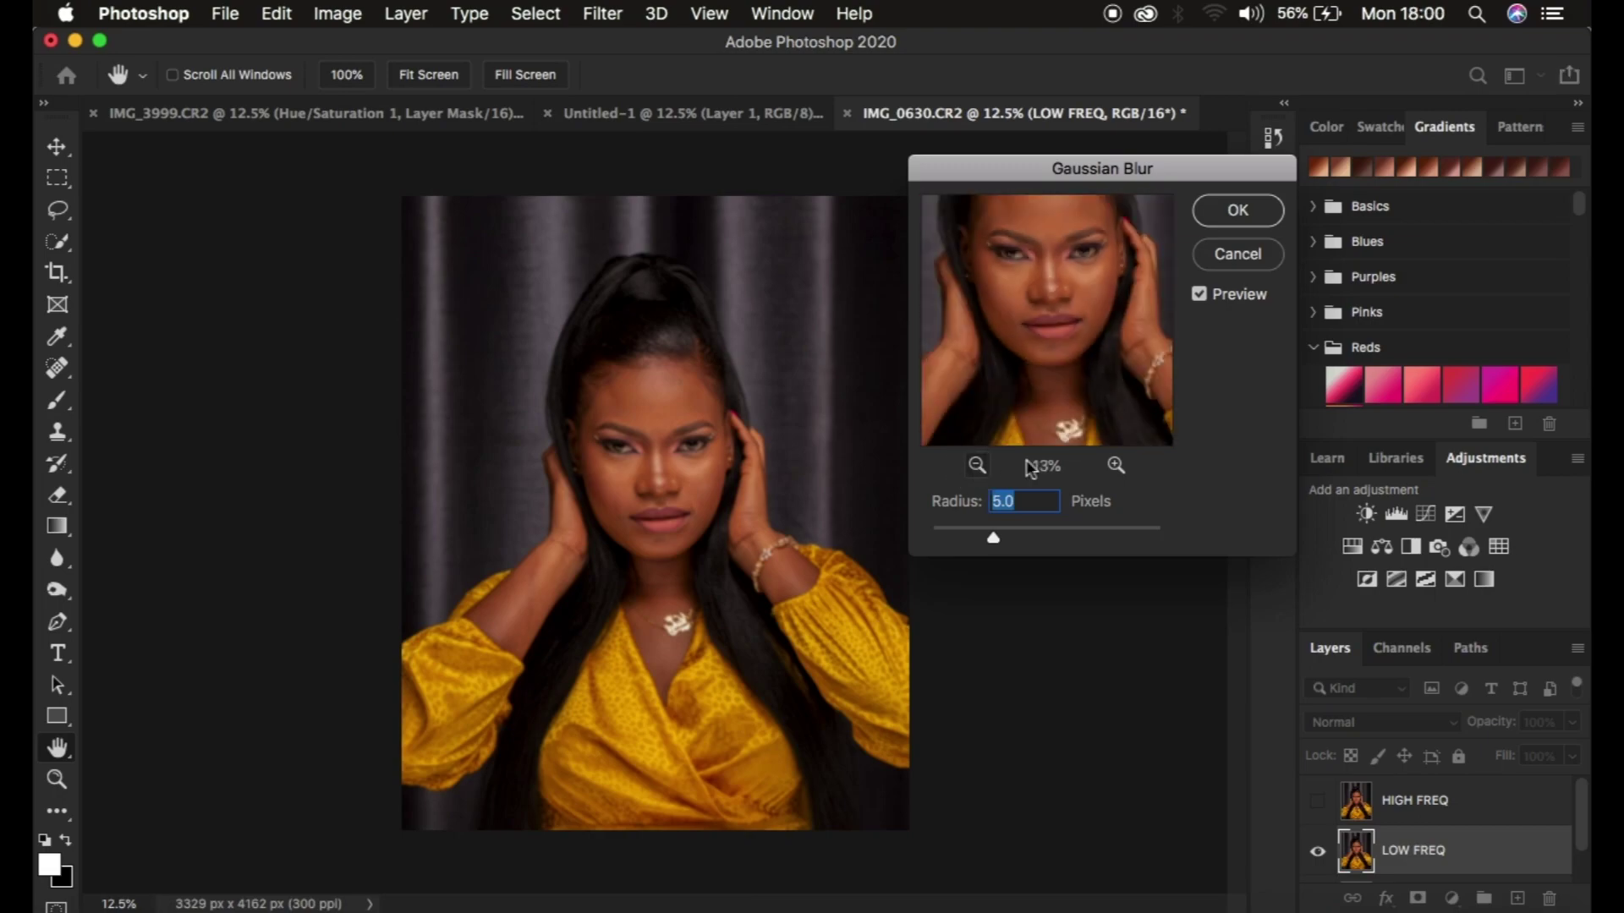
pyautogui.click(1116, 465)
pyautogui.click(1115, 466)
pyautogui.click(1116, 465)
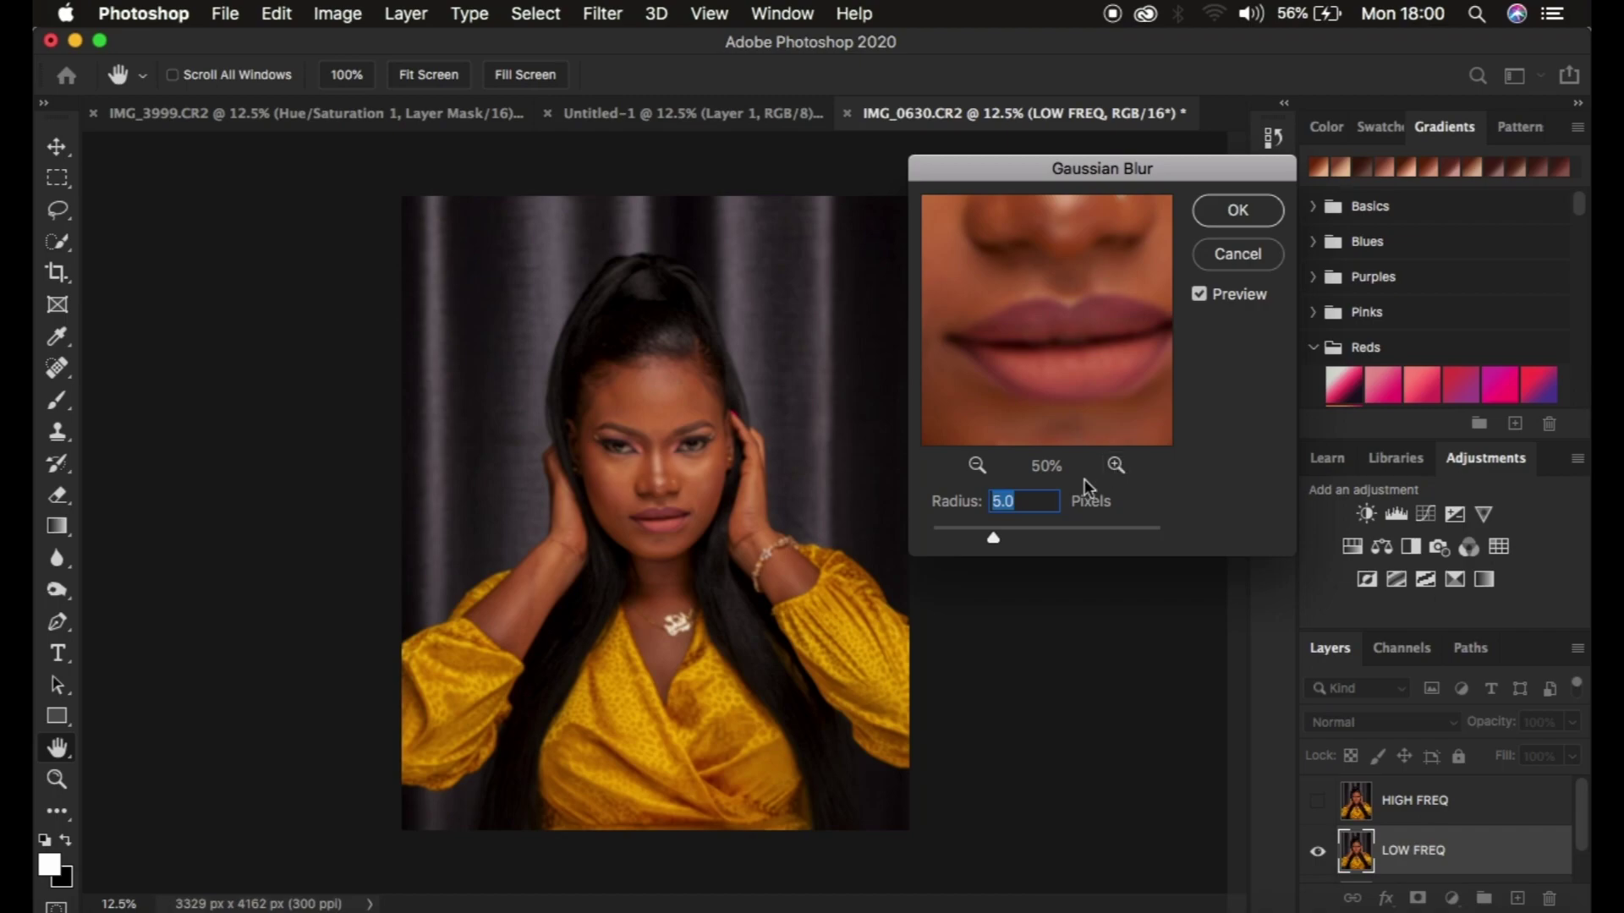
pyautogui.click(977, 466)
pyautogui.click(977, 467)
pyautogui.click(977, 466)
pyautogui.moveTo(1088, 263); pyautogui.dragTo(1073, 378)
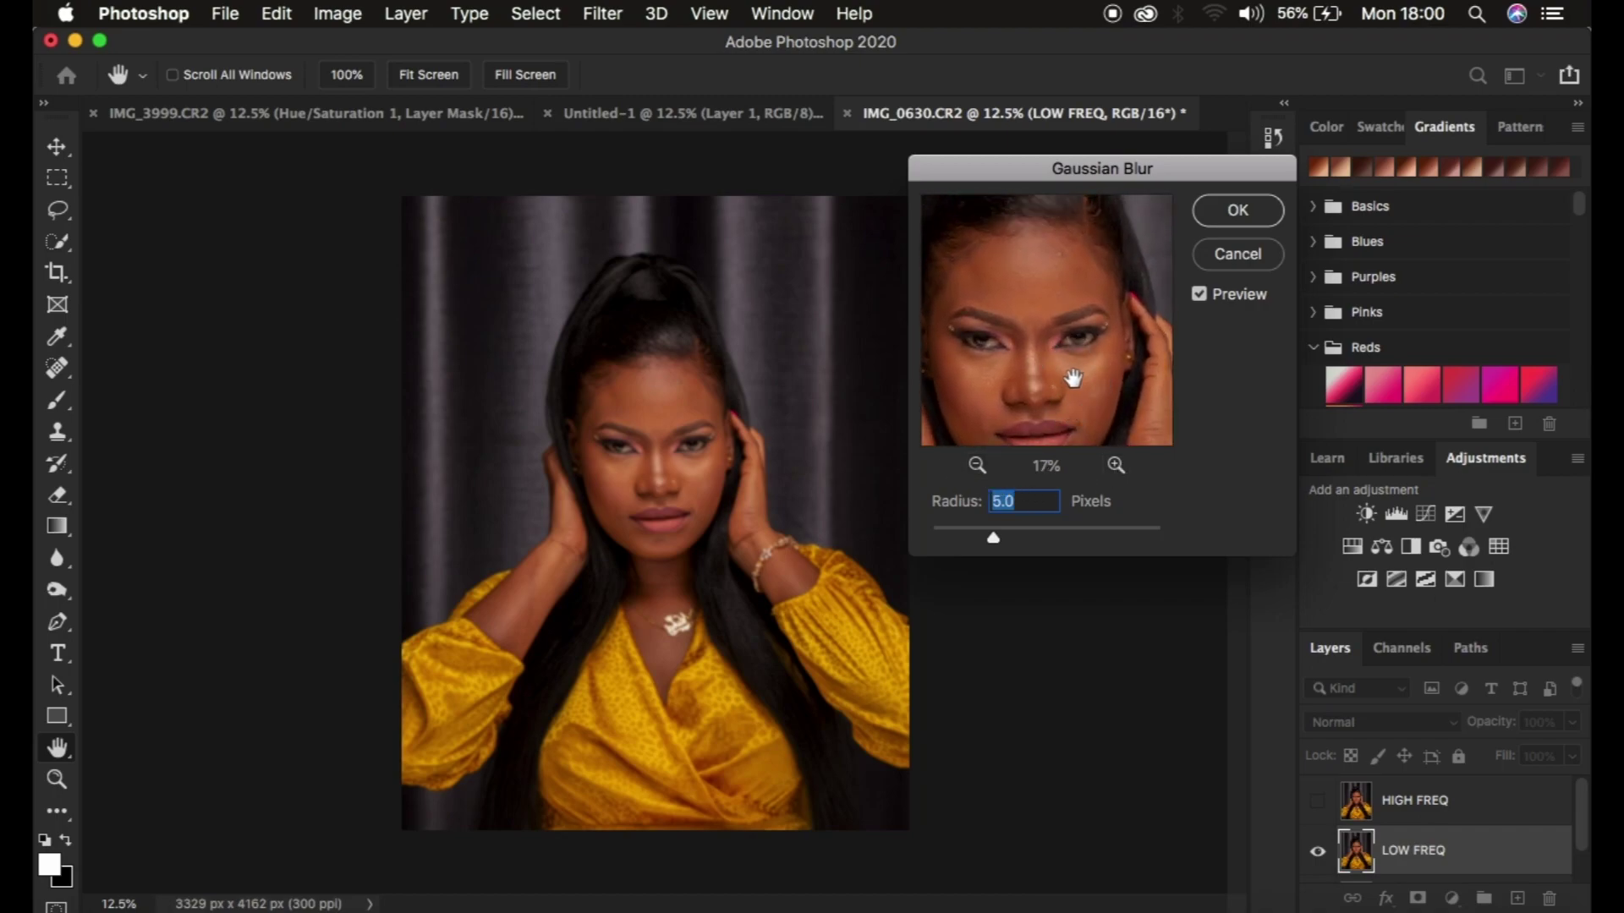
pyautogui.click(1116, 466)
pyautogui.click(1115, 465)
pyautogui.click(1115, 465)
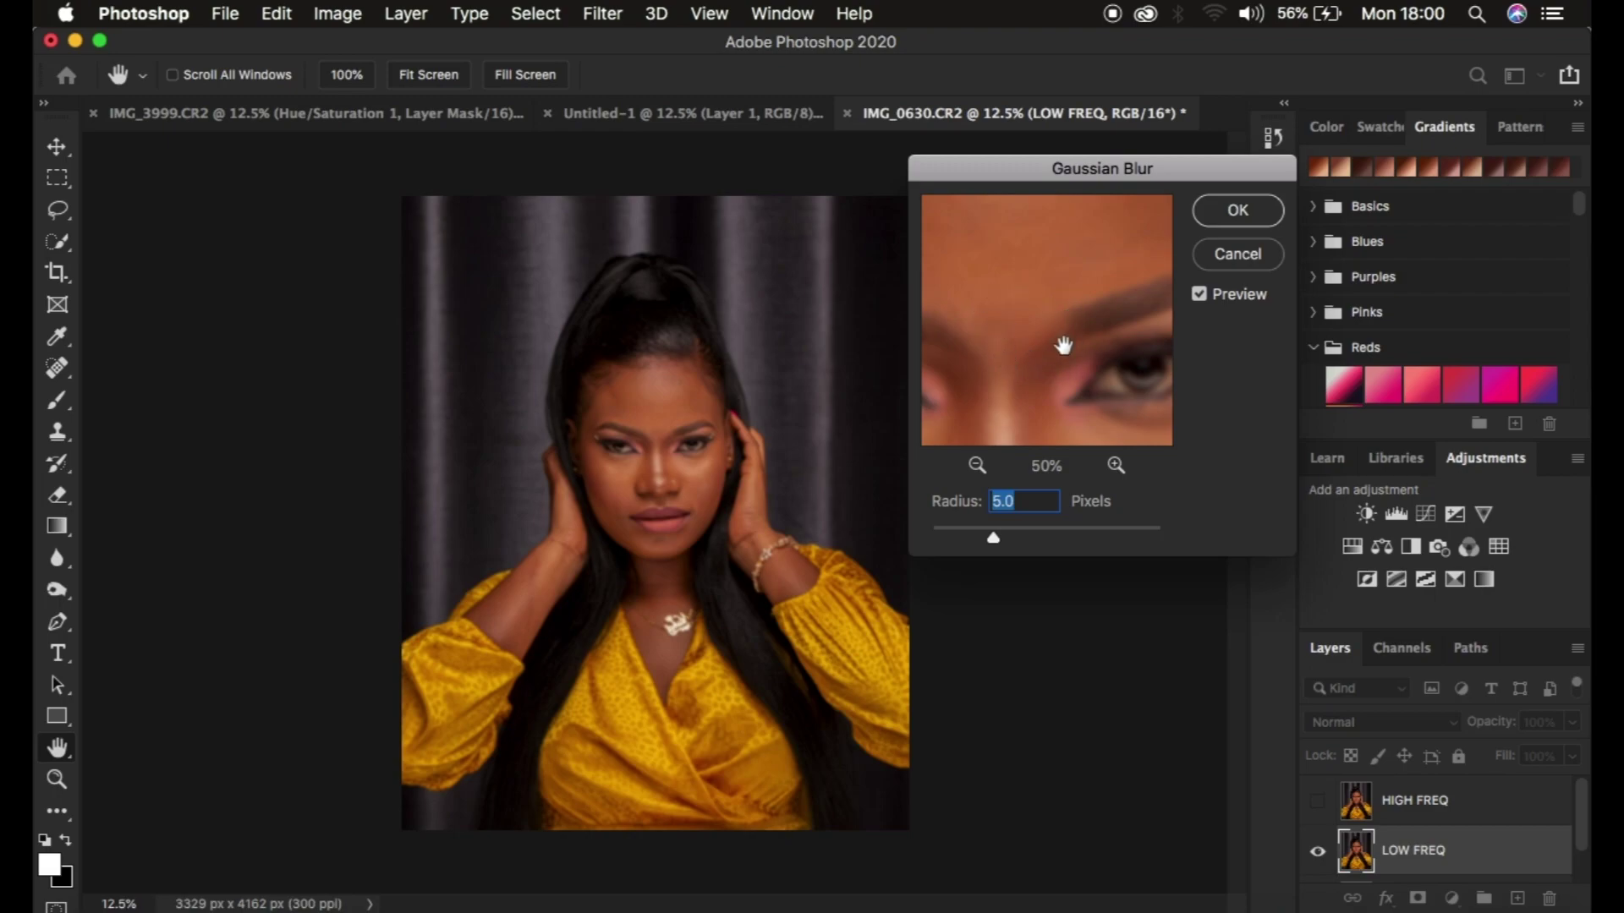
# Lower the Gaussian Blur radius to 0.1 pixels and examine the skin detail on the forehead, eyes and nose in the preview.
pyautogui.moveTo(995, 548); pyautogui.dragTo(798, 535)
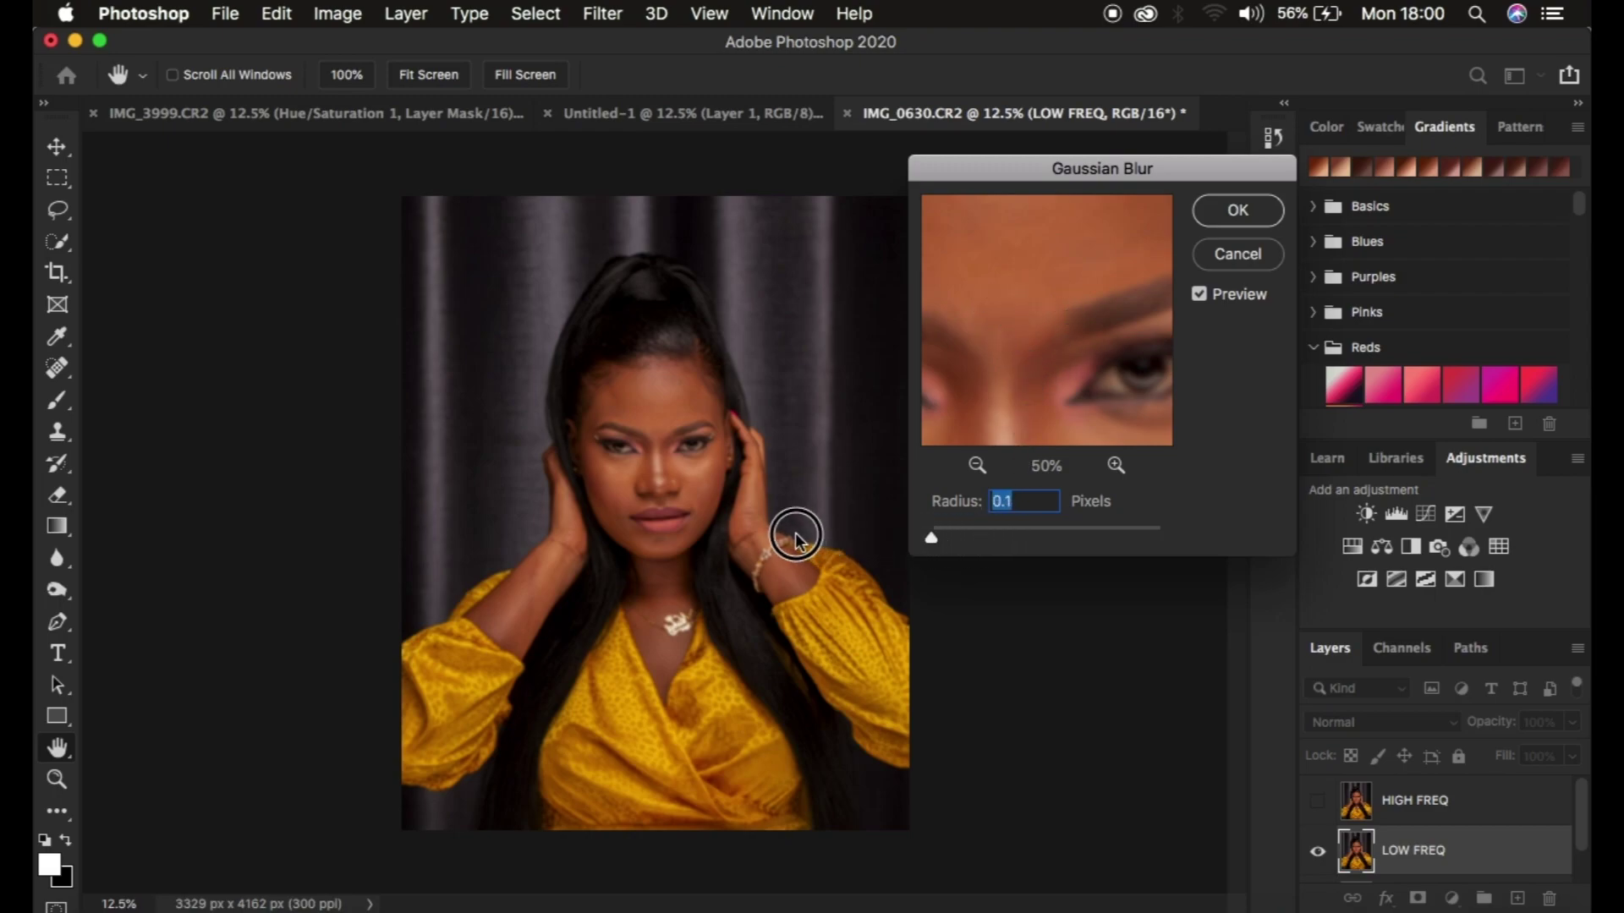
pyautogui.moveTo(1047, 362); pyautogui.dragTo(1059, 283)
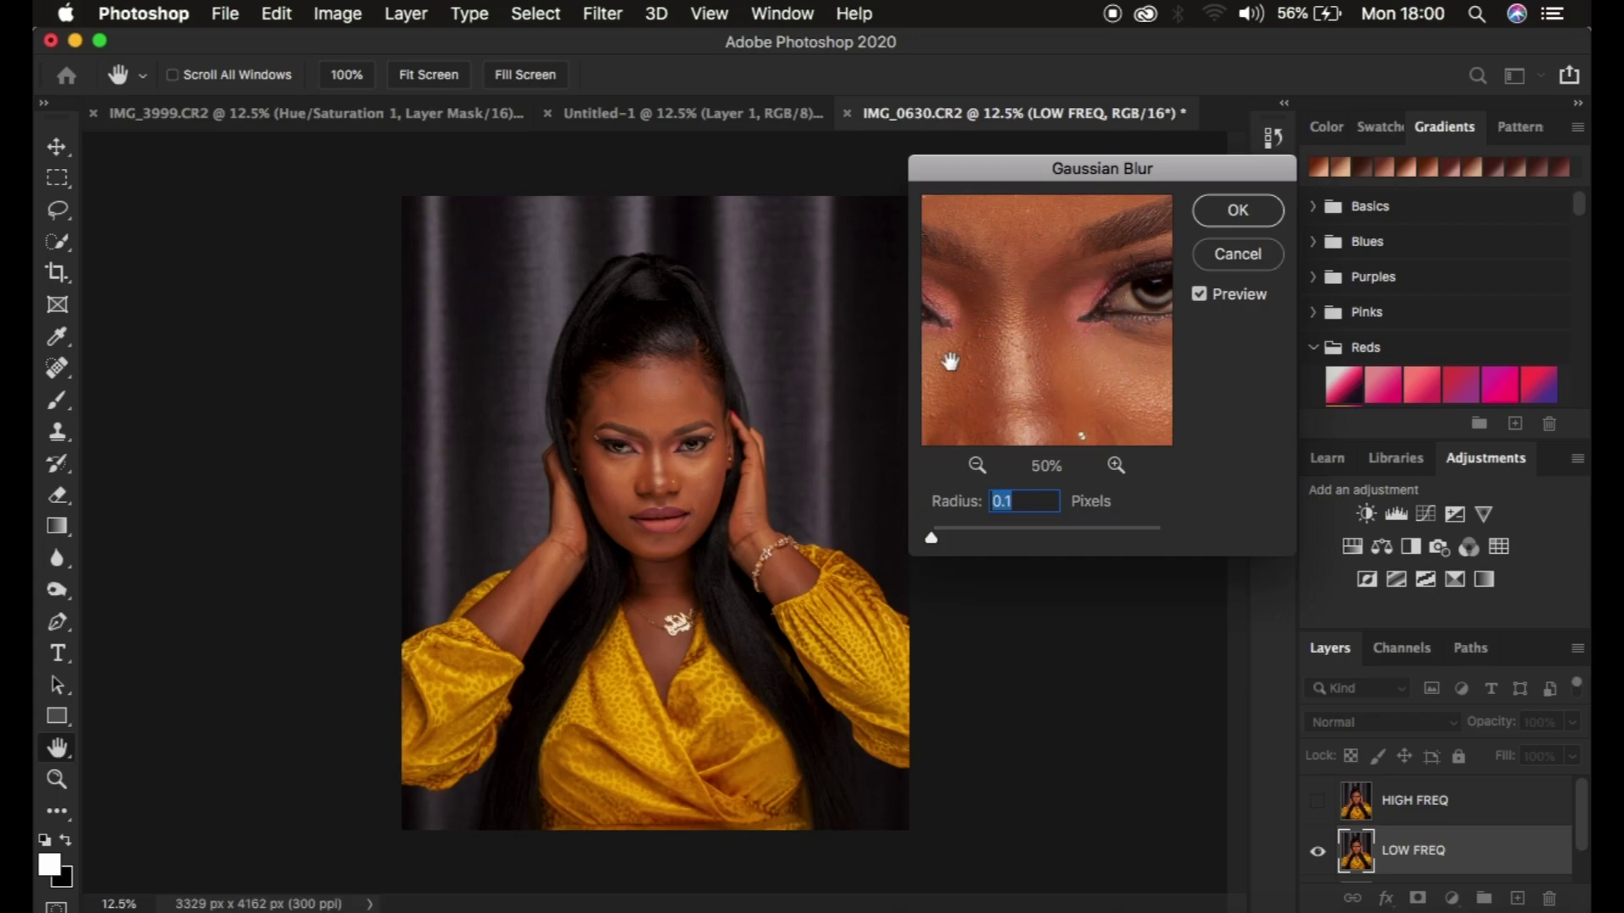
pyautogui.moveTo(1055, 290); pyautogui.dragTo(1054, 428)
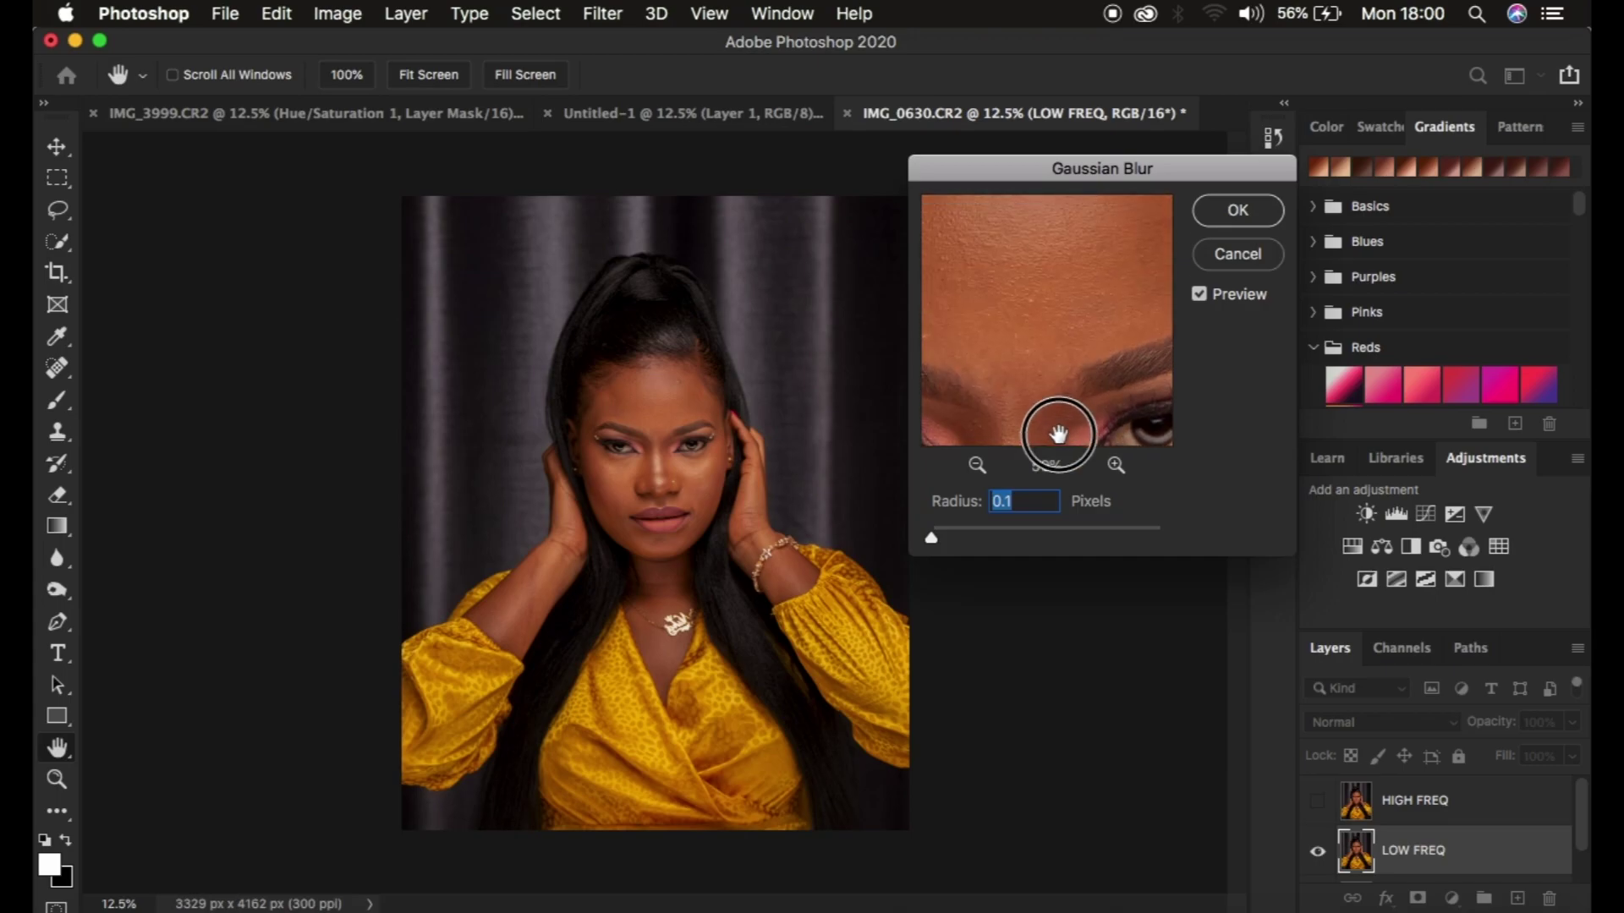
pyautogui.moveTo(1080, 250)
pyautogui.mouseDown()
pyautogui.moveTo(1083, 382)
pyautogui.moveTo(1087, 239)
pyautogui.mouseUp()
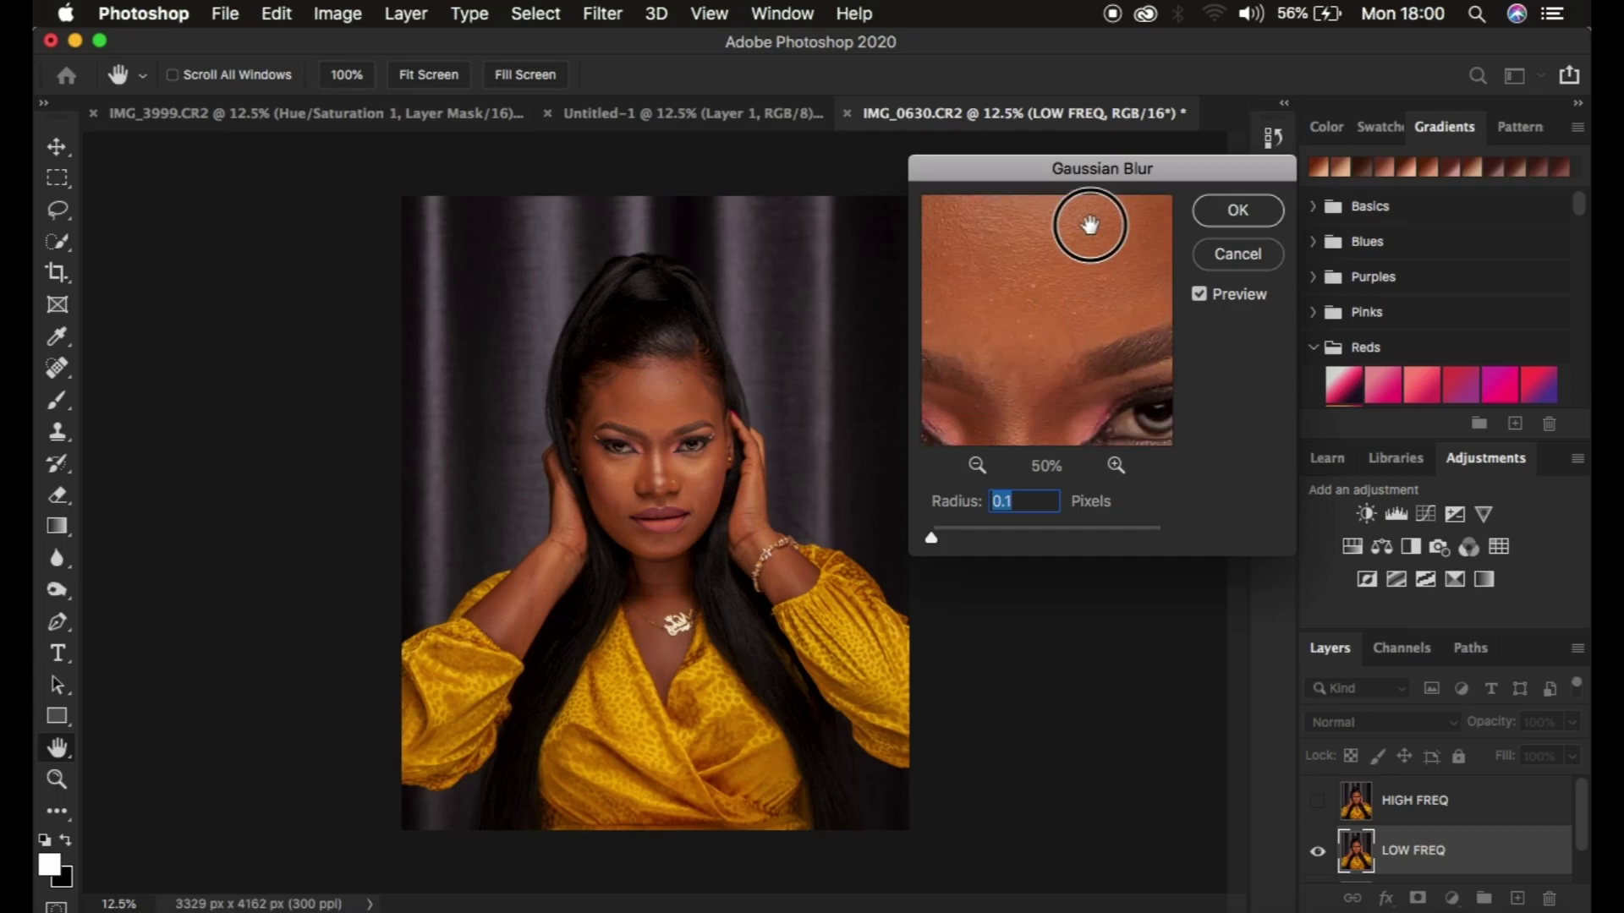
pyautogui.moveTo(1087, 363); pyautogui.dragTo(1090, 203)
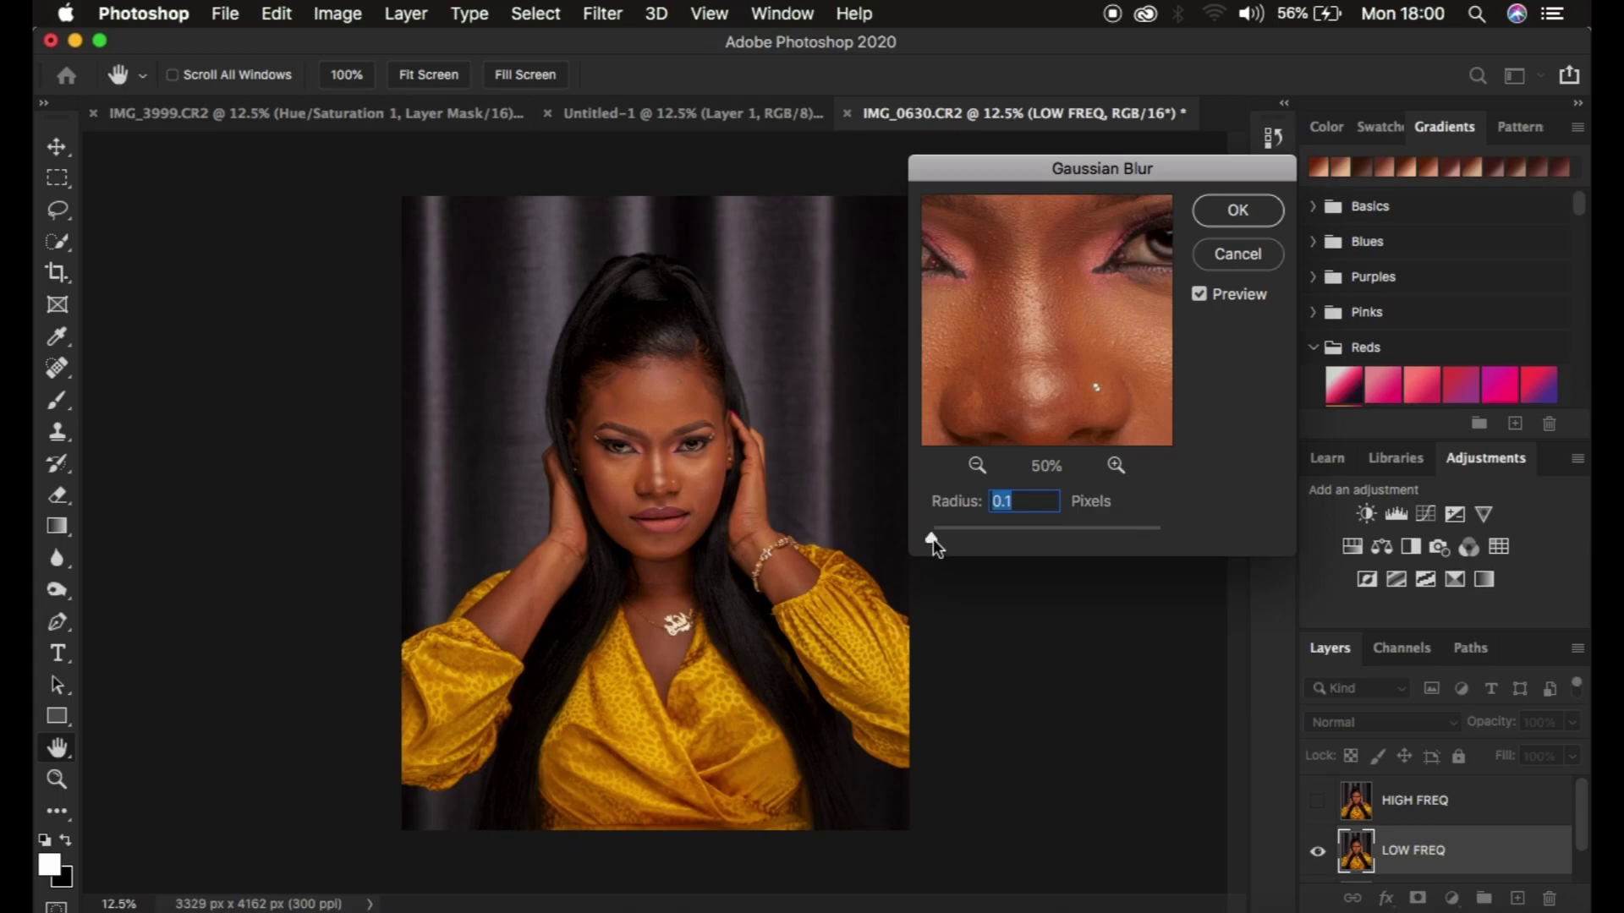
# Set the Gaussian Blur radius to 7.0 pixels while judging the face at several preview magnifications.
pyautogui.moveTo(932, 540); pyautogui.dragTo(947, 543)
pyautogui.moveTo(945, 540); pyautogui.dragTo(1007, 542)
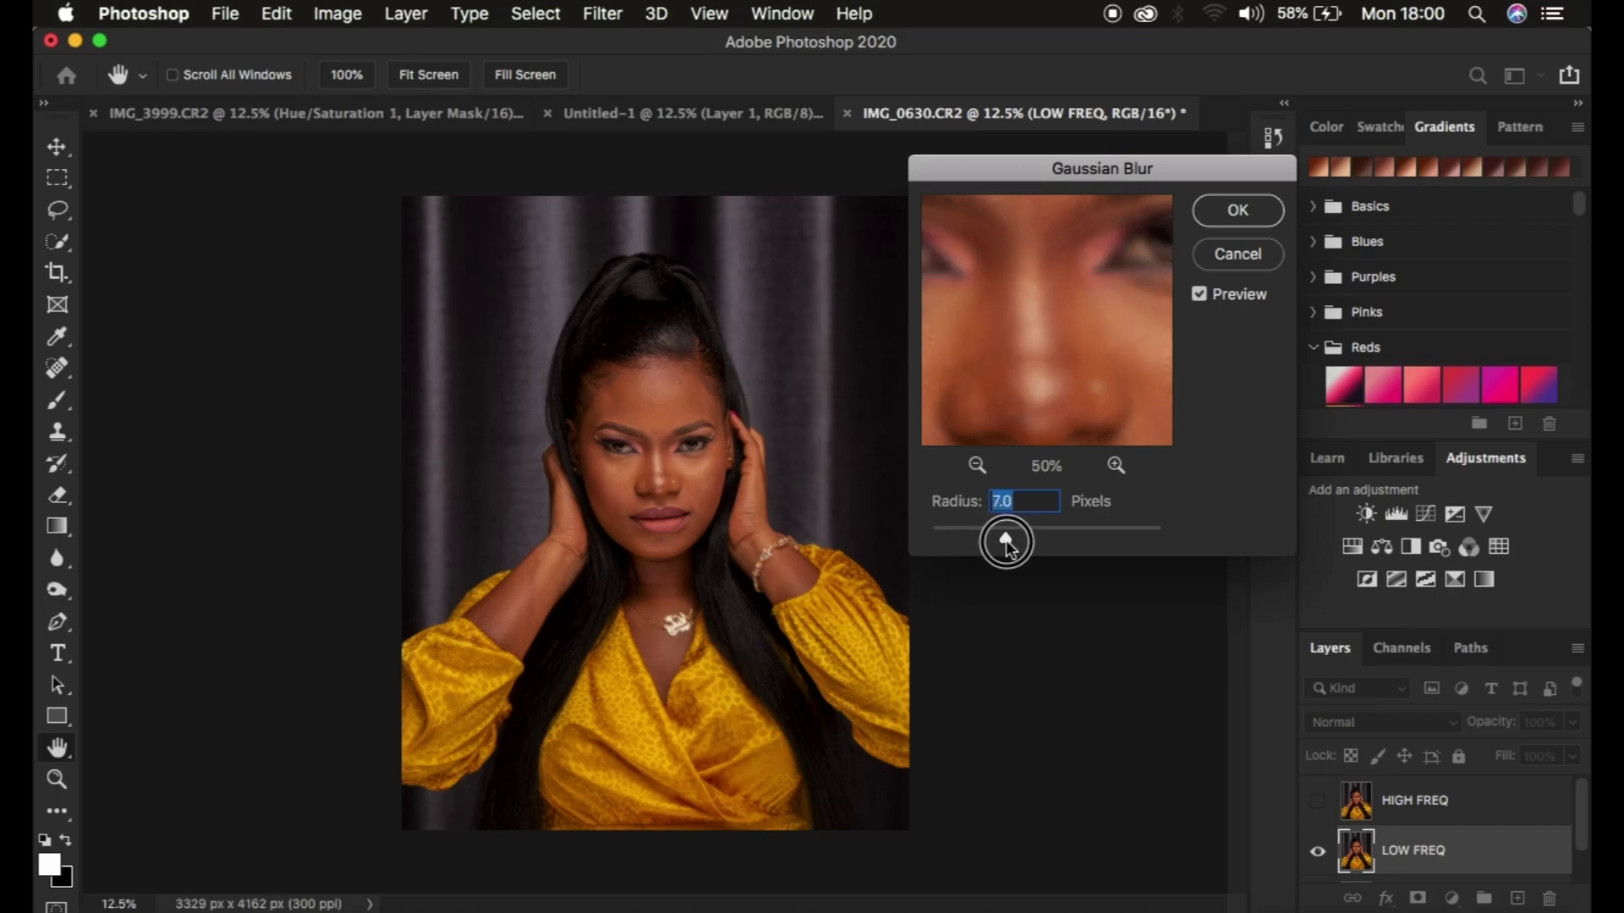
pyautogui.click(977, 465)
pyautogui.moveTo(1026, 352)
pyautogui.mouseDown()
pyautogui.moveTo(1032, 381)
pyautogui.moveTo(1109, 240)
pyautogui.moveTo(1065, 259)
pyautogui.moveTo(1026, 337)
pyautogui.mouseUp()
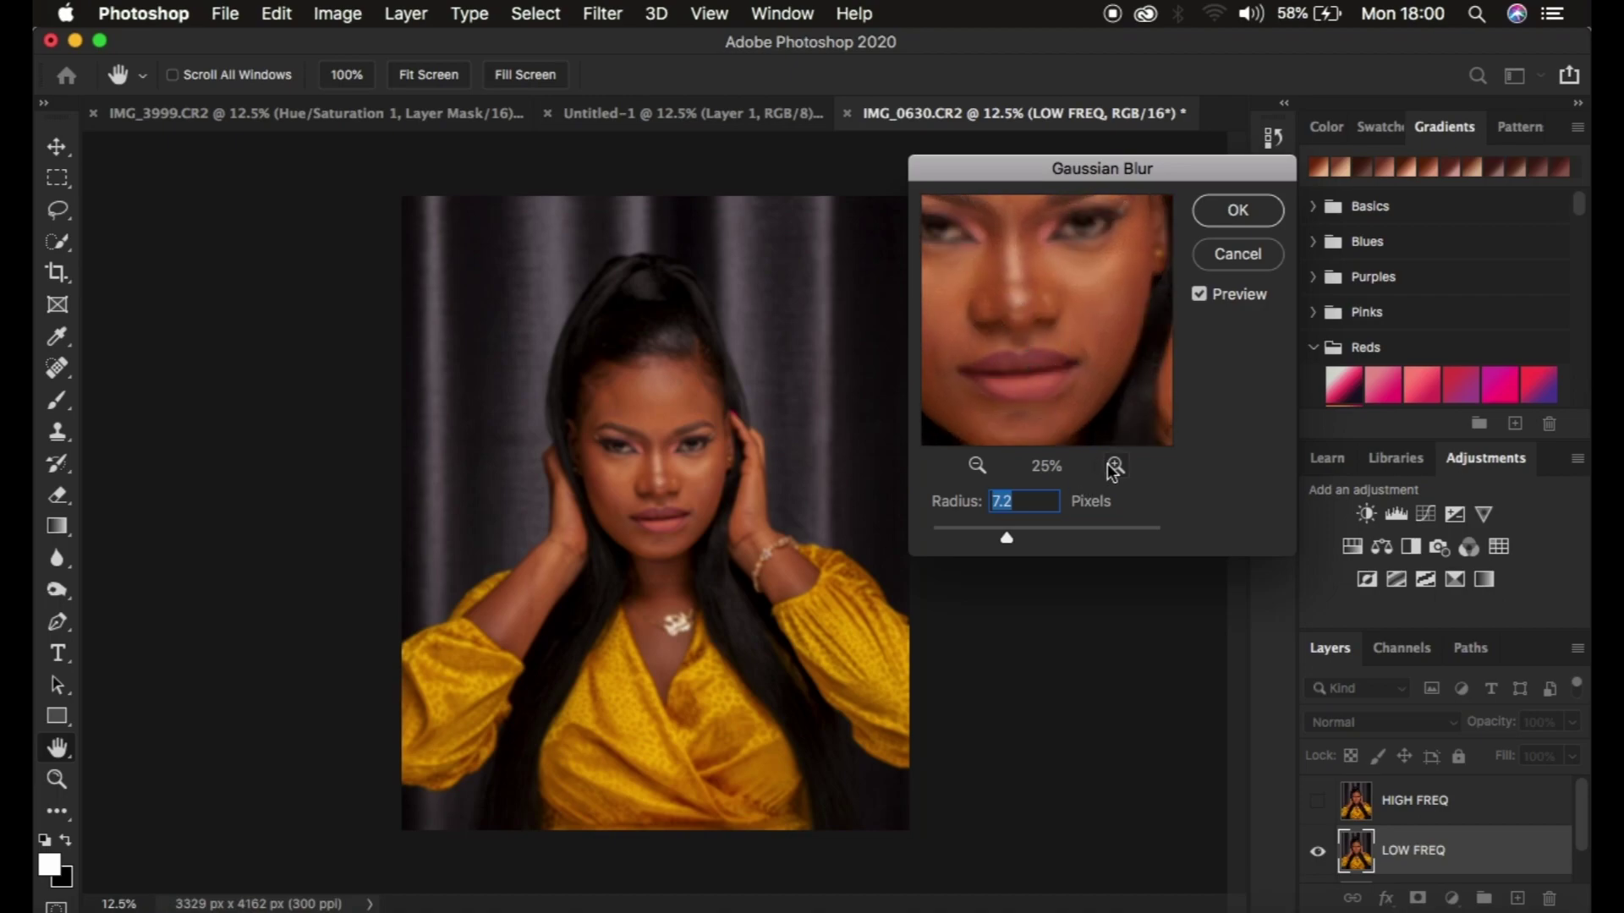
pyautogui.click(1114, 466)
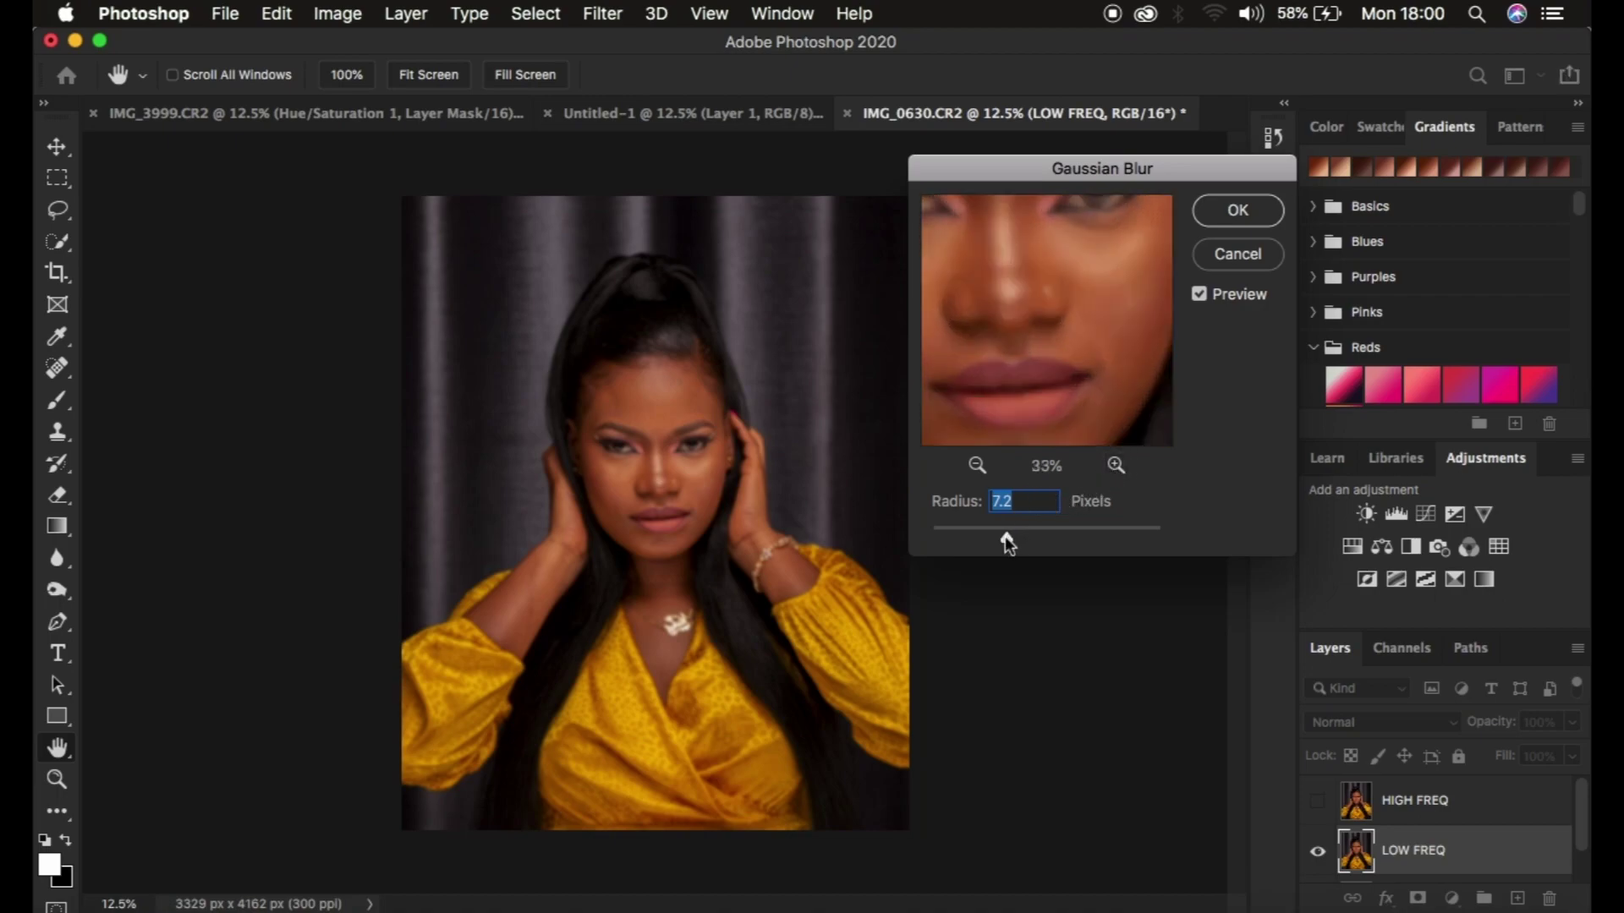
pyautogui.moveTo(1005, 539); pyautogui.dragTo(1003, 540)
# Check the forehead, eyes and cheek in the blur preview and apply the 7.0-pixel Gaussian Blur to LOW FREQ.
pyautogui.moveTo(1041, 271); pyautogui.dragTo(1055, 377)
pyautogui.moveTo(1050, 291); pyautogui.dragTo(1058, 348)
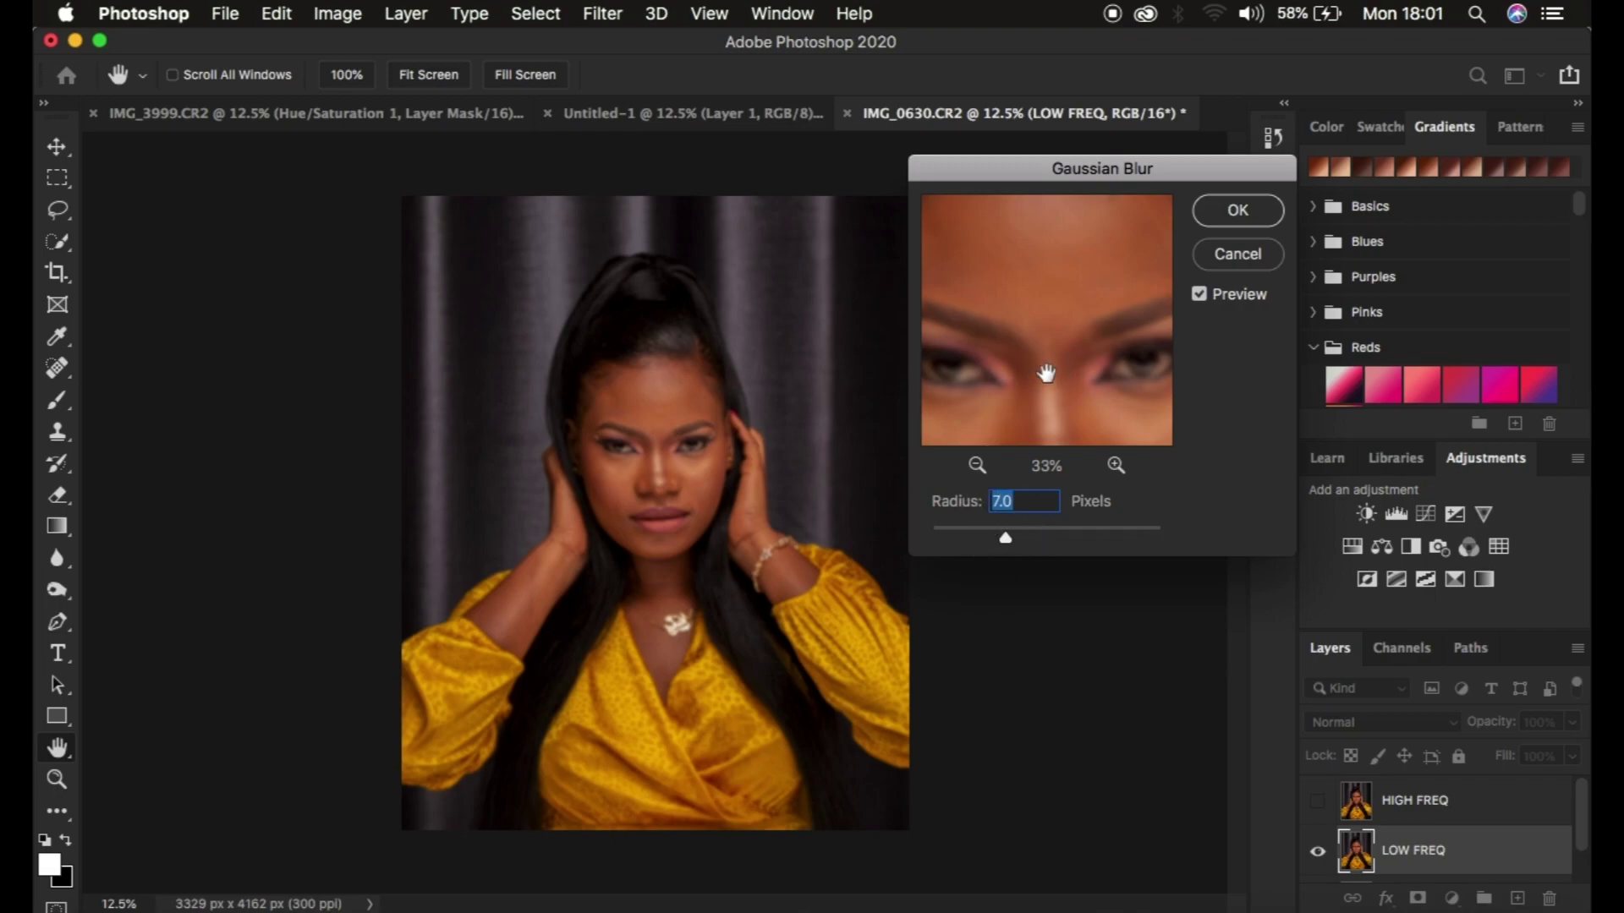
pyautogui.moveTo(1045, 373); pyautogui.dragTo(1085, 264)
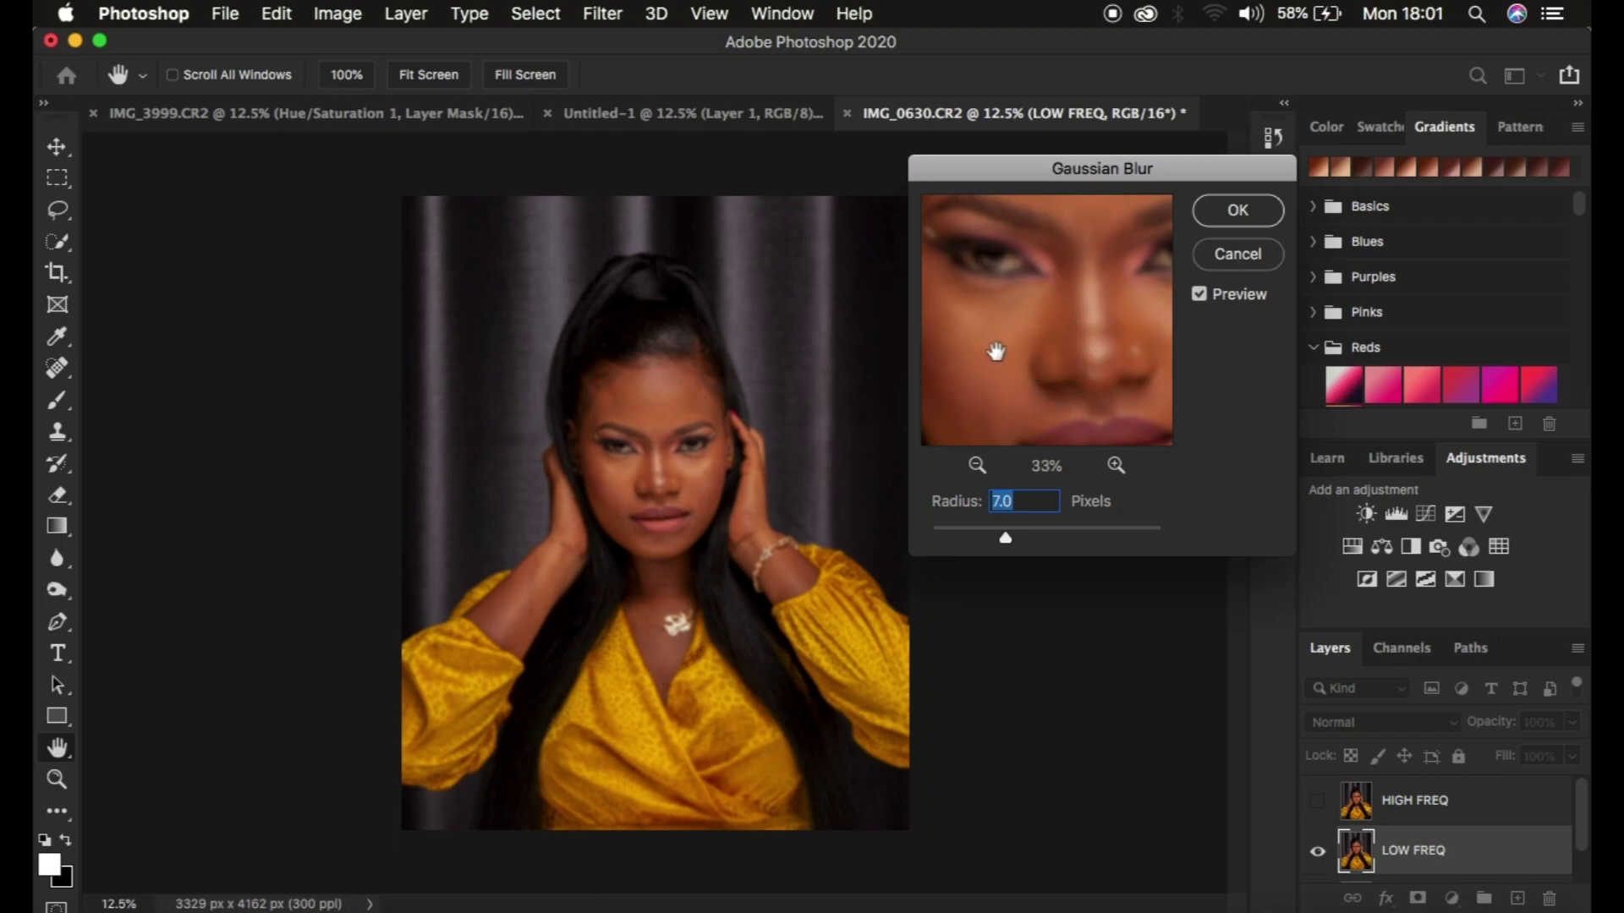
pyautogui.moveTo(1076, 262); pyautogui.dragTo(1064, 351)
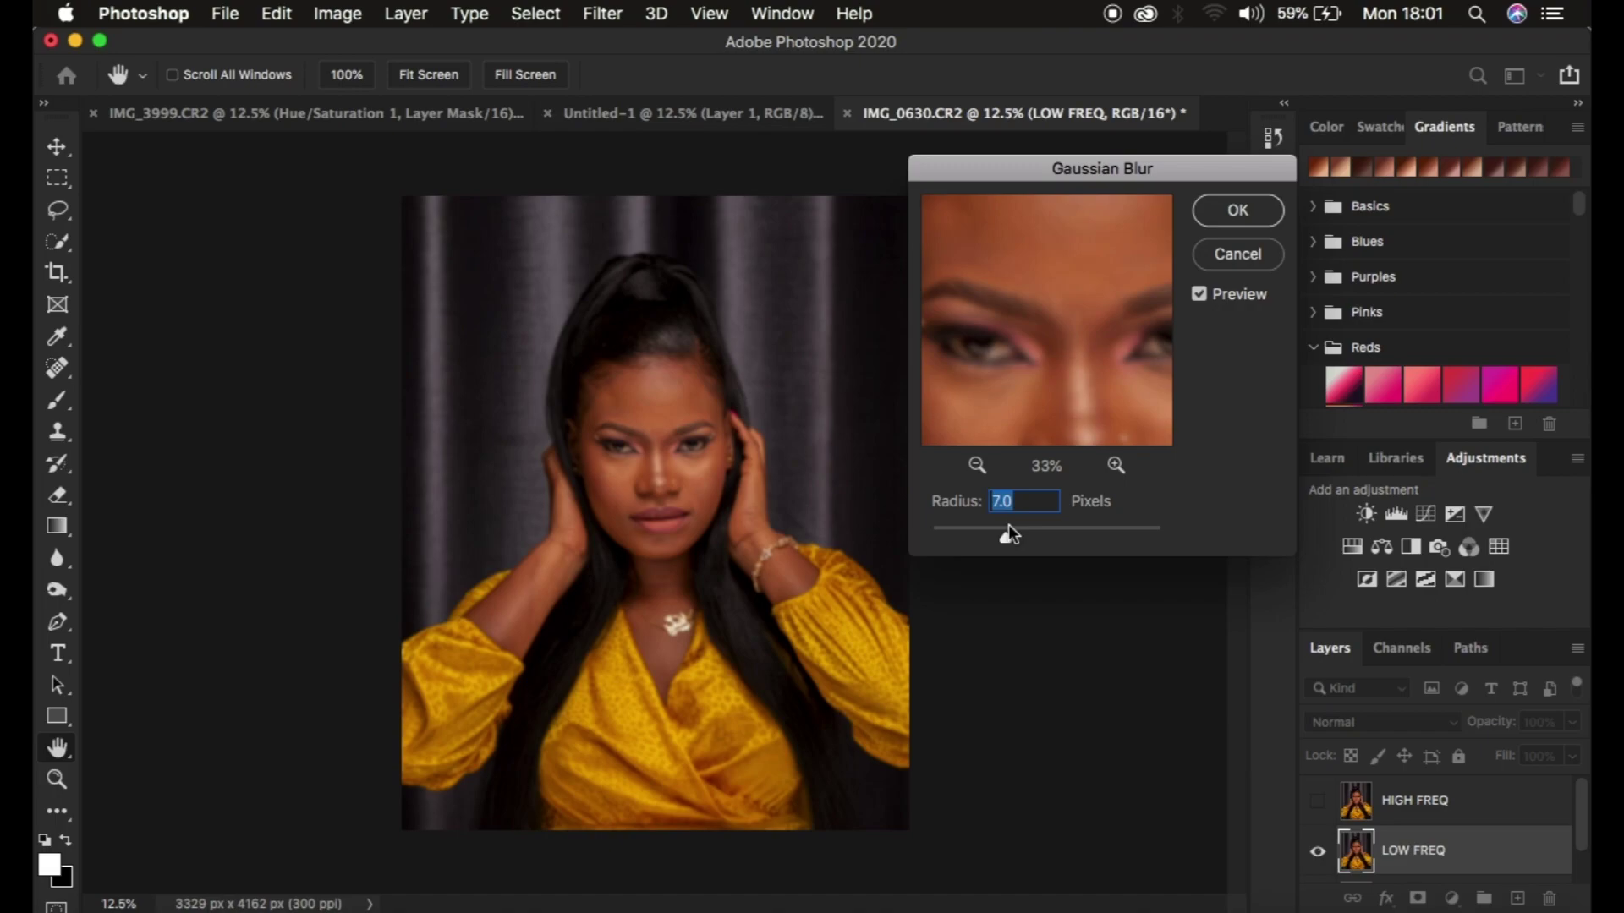
pyautogui.moveTo(1007, 526)
pyautogui.mouseDown()
pyautogui.moveTo(981, 538)
pyautogui.moveTo(1005, 538)
pyautogui.mouseUp()
pyautogui.click(1226, 207)
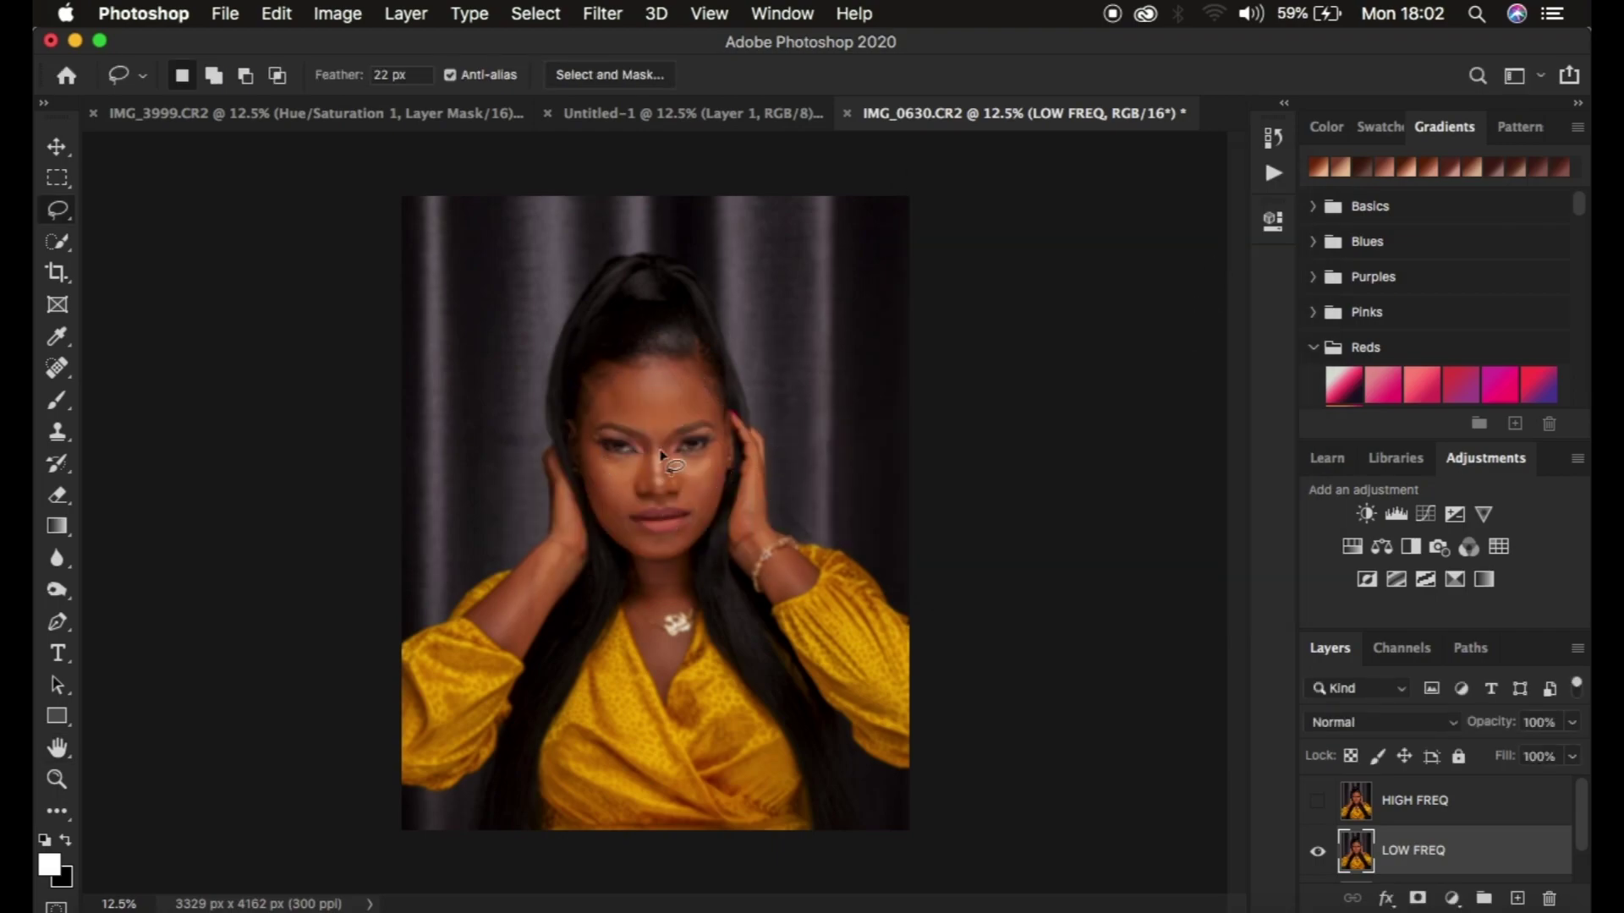
# Select the HIGH FREQ layer and make it visible again.
pyautogui.press('super+equal')
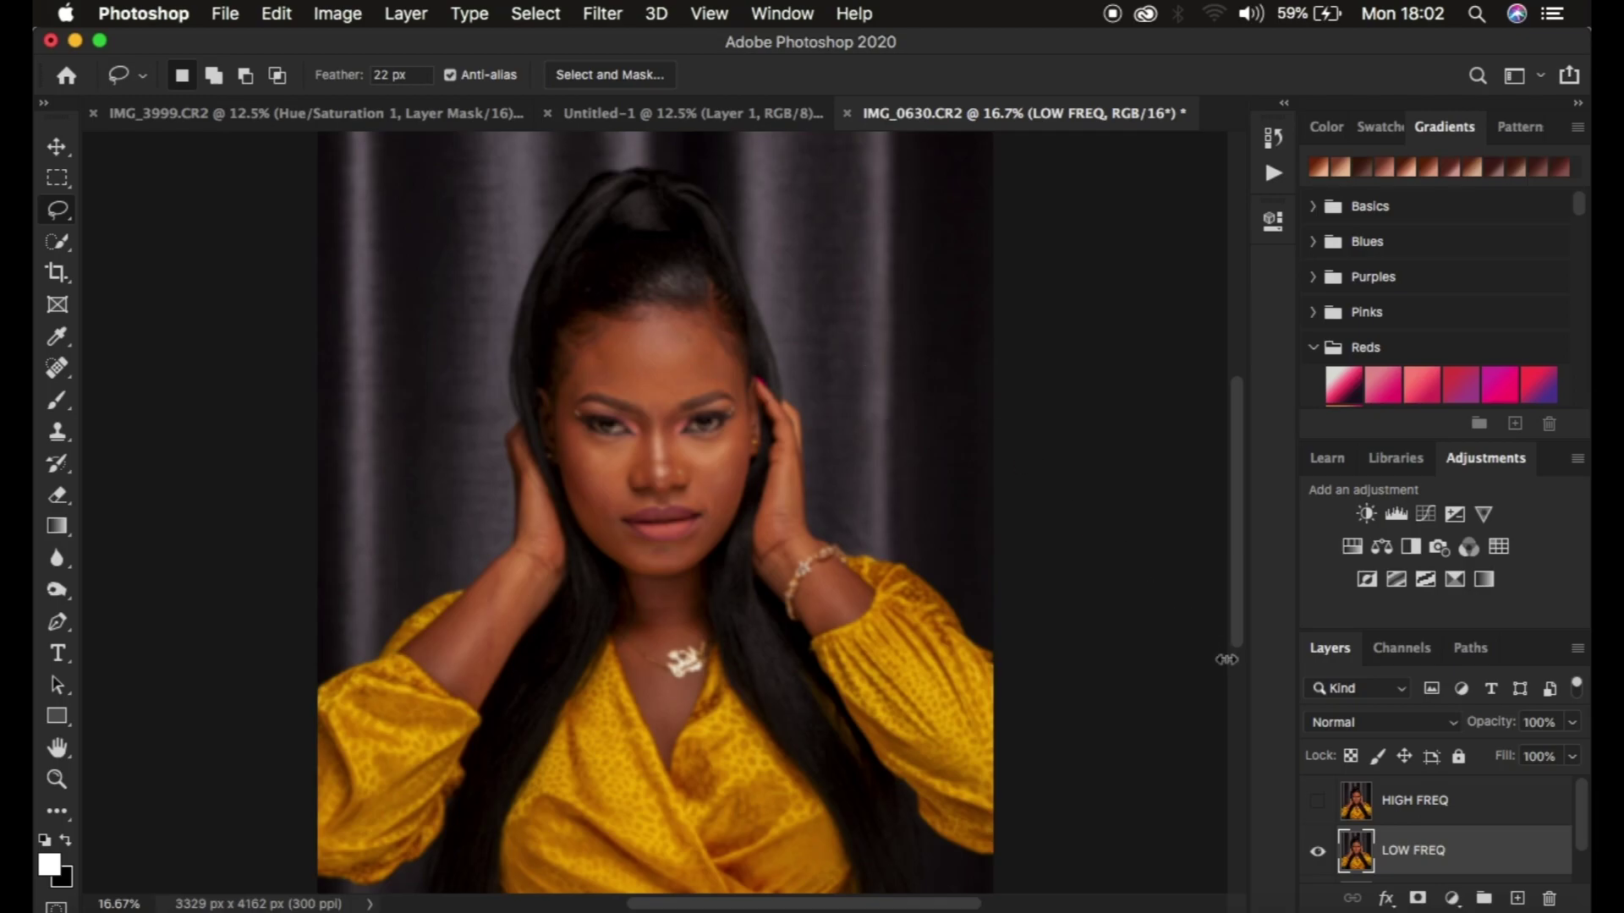
pyautogui.click(1450, 805)
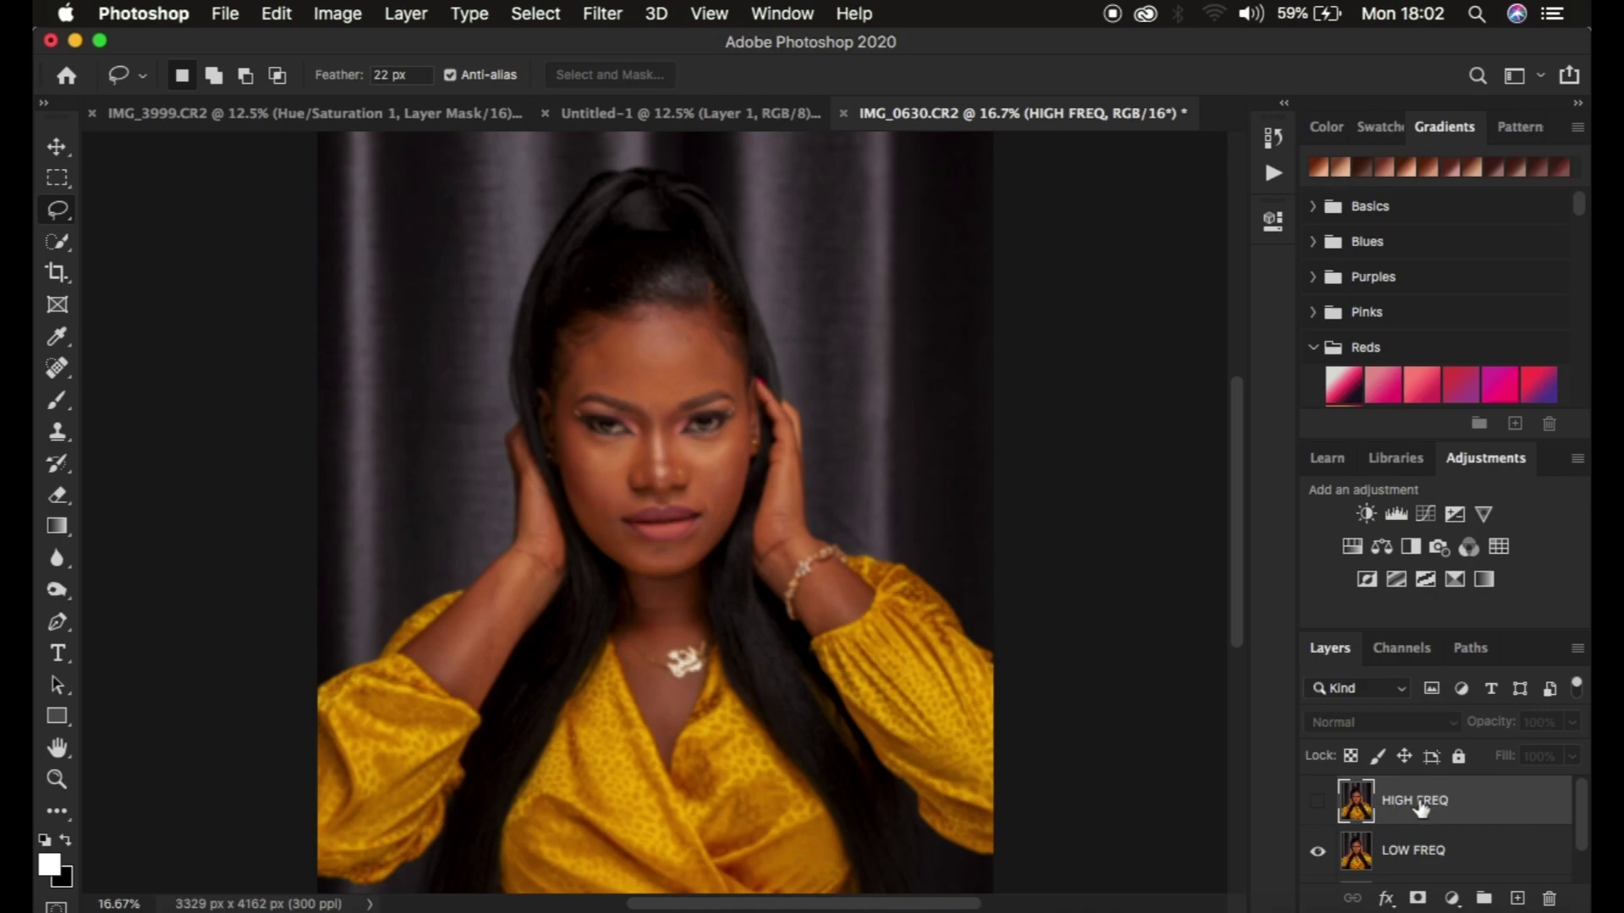
pyautogui.click(1318, 803)
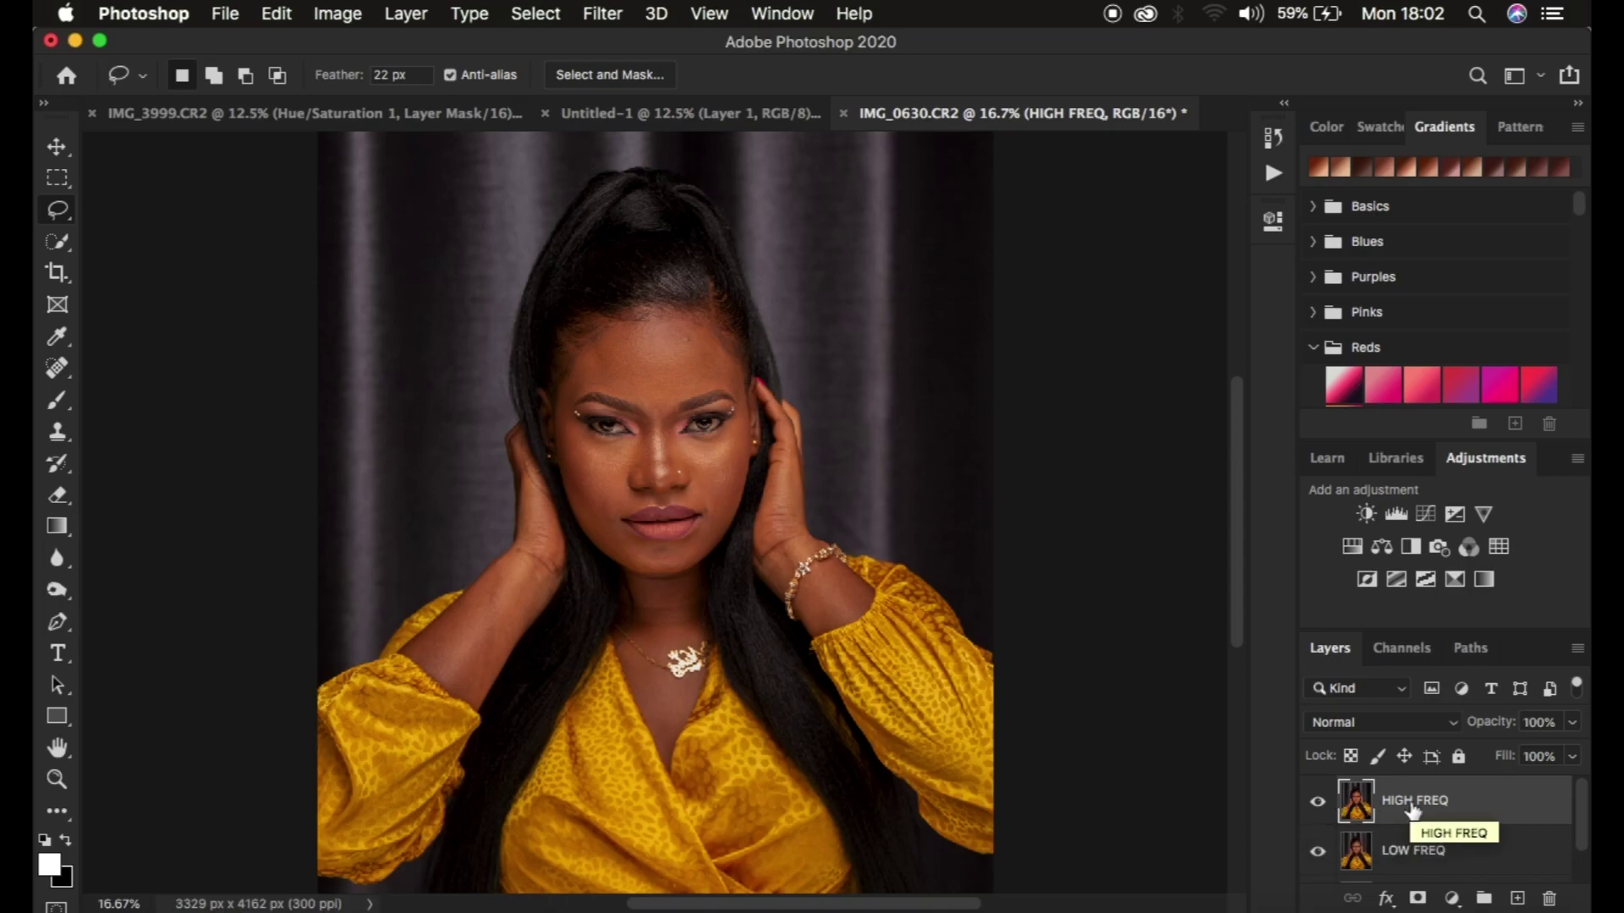
# Open Apply Image for the HIGH FREQ layer and choose LOW FREQ as the source layer.
pyautogui.click(334, 15)
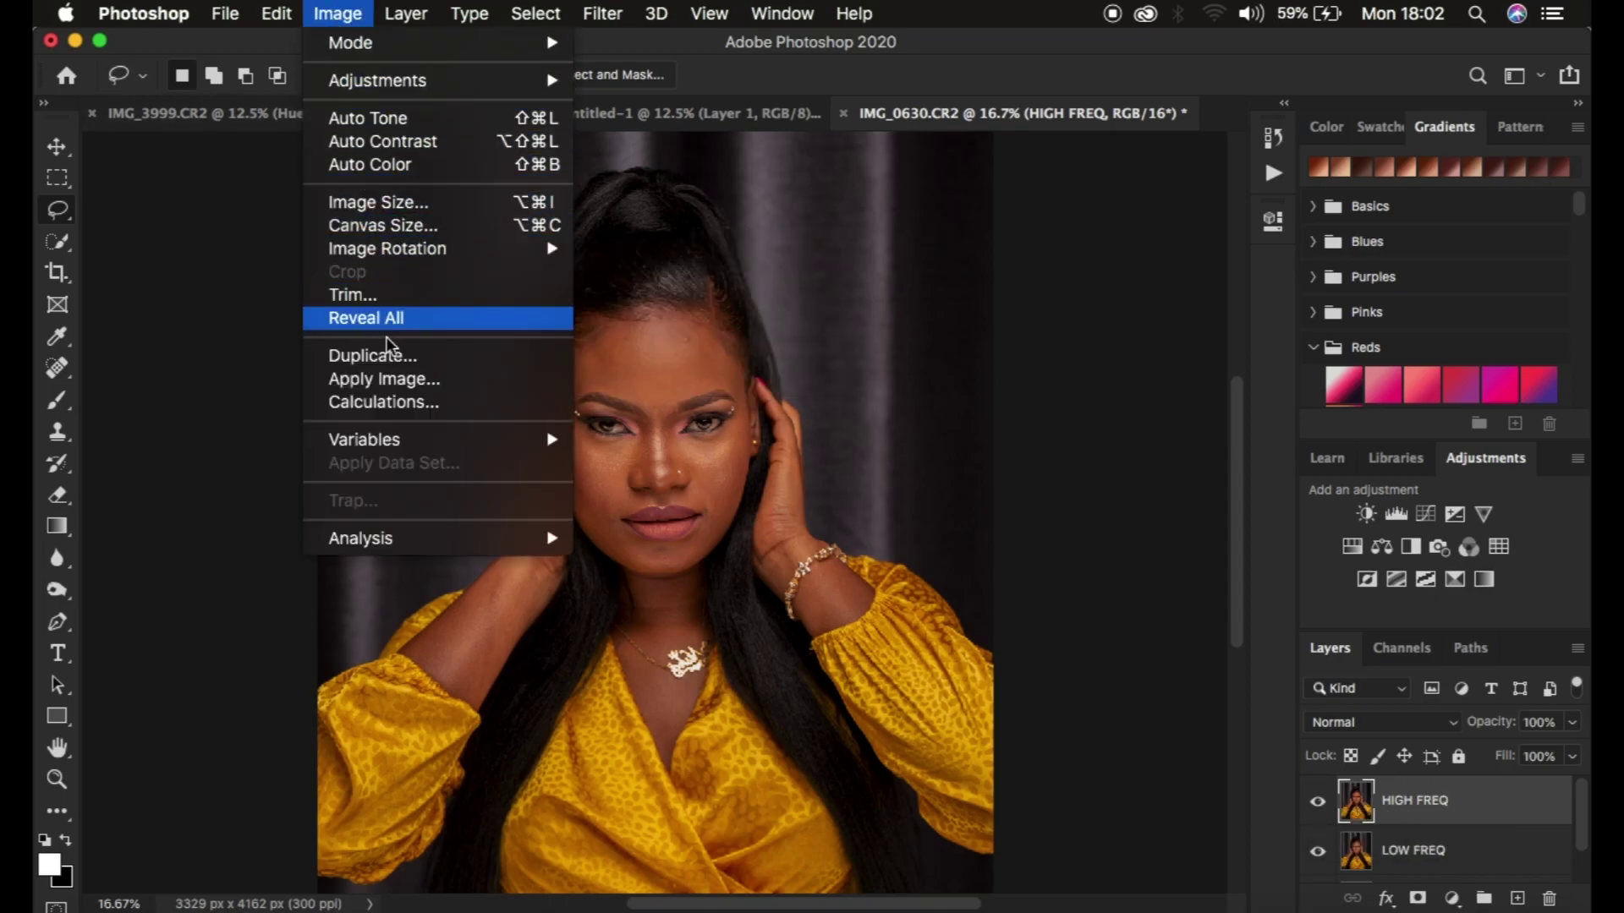
pyautogui.click(395, 379)
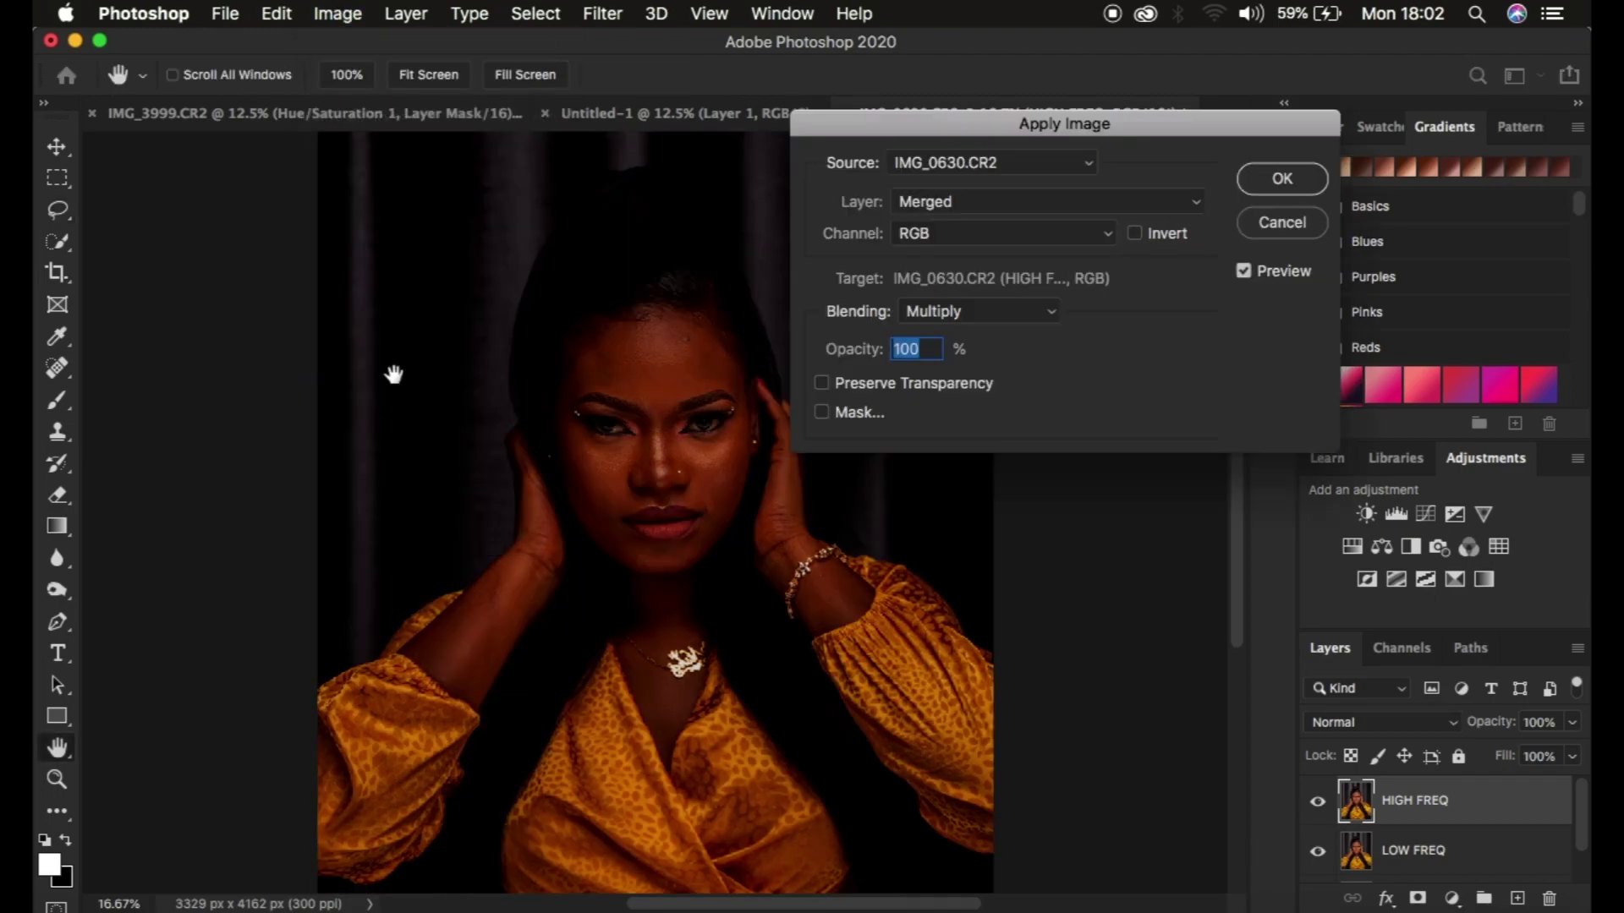
pyautogui.moveTo(1039, 127); pyautogui.dragTo(1127, 202)
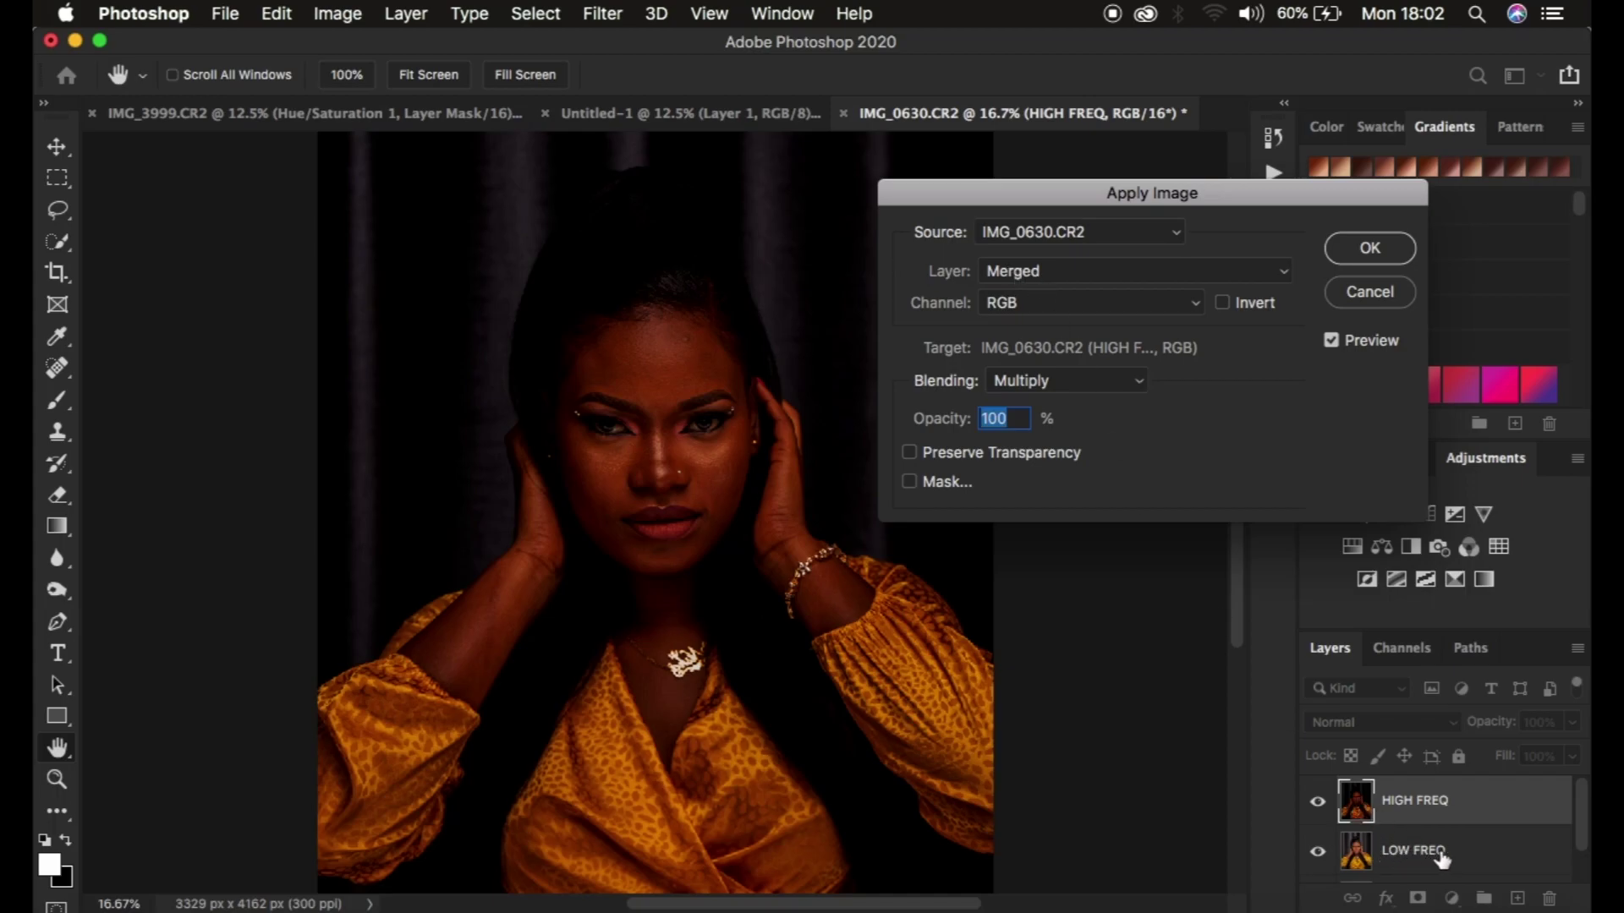
pyautogui.click(1042, 270)
pyautogui.click(1042, 327)
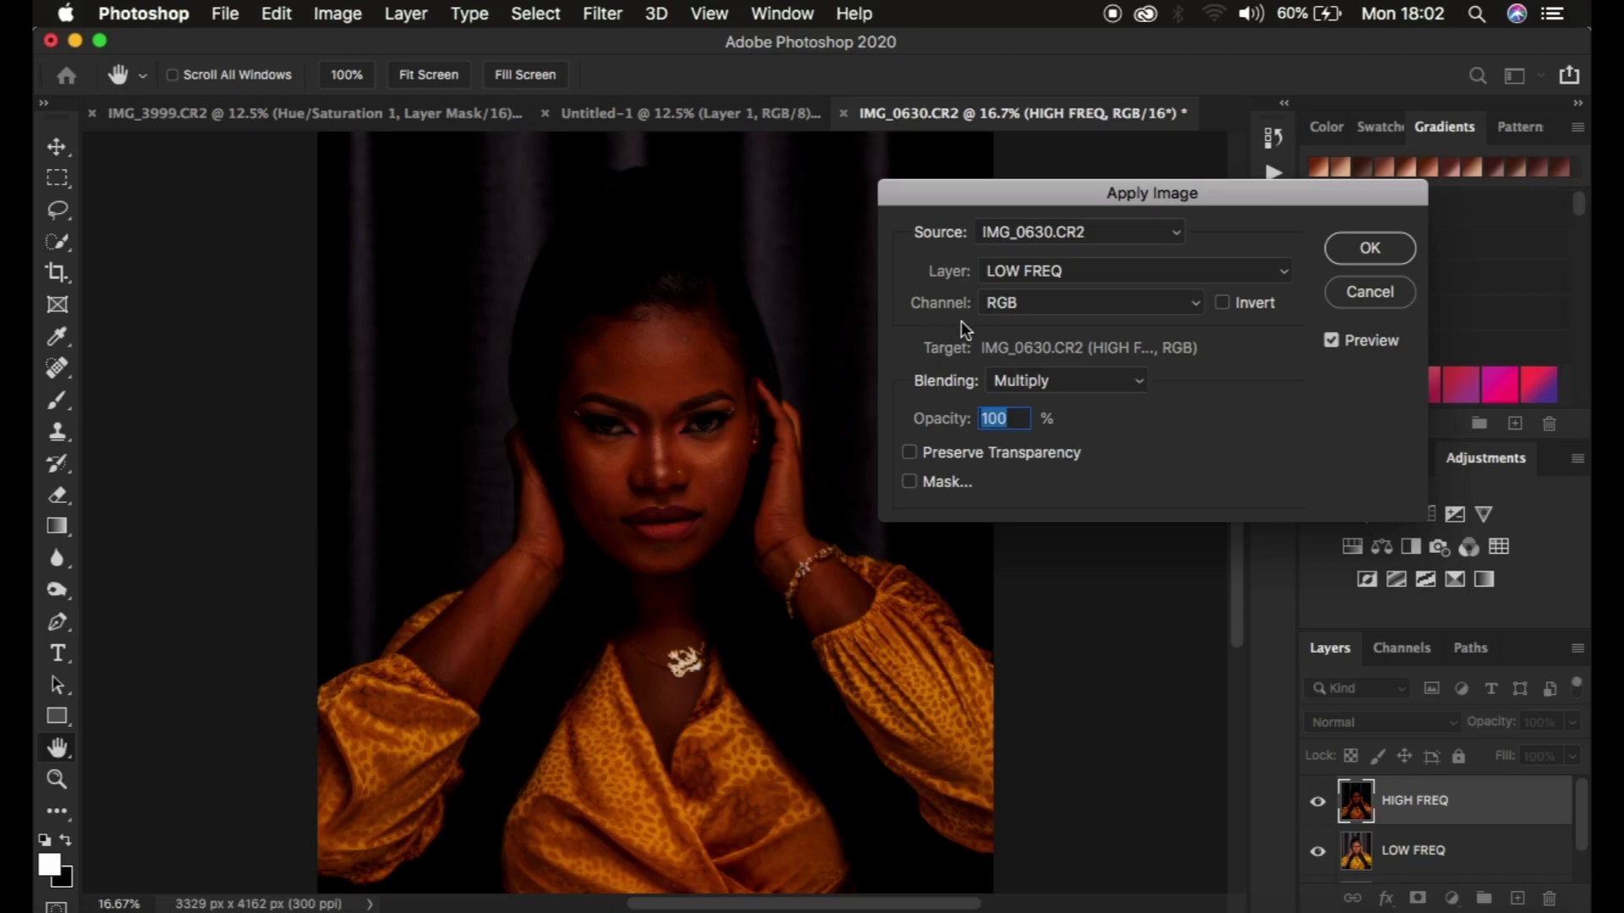
# Keep the RGB channel and set the Apply Image blending to Add with Invert on, scale 2 and offset 0.
pyautogui.click(1026, 306)
pyautogui.click(1026, 306)
pyautogui.click(1047, 382)
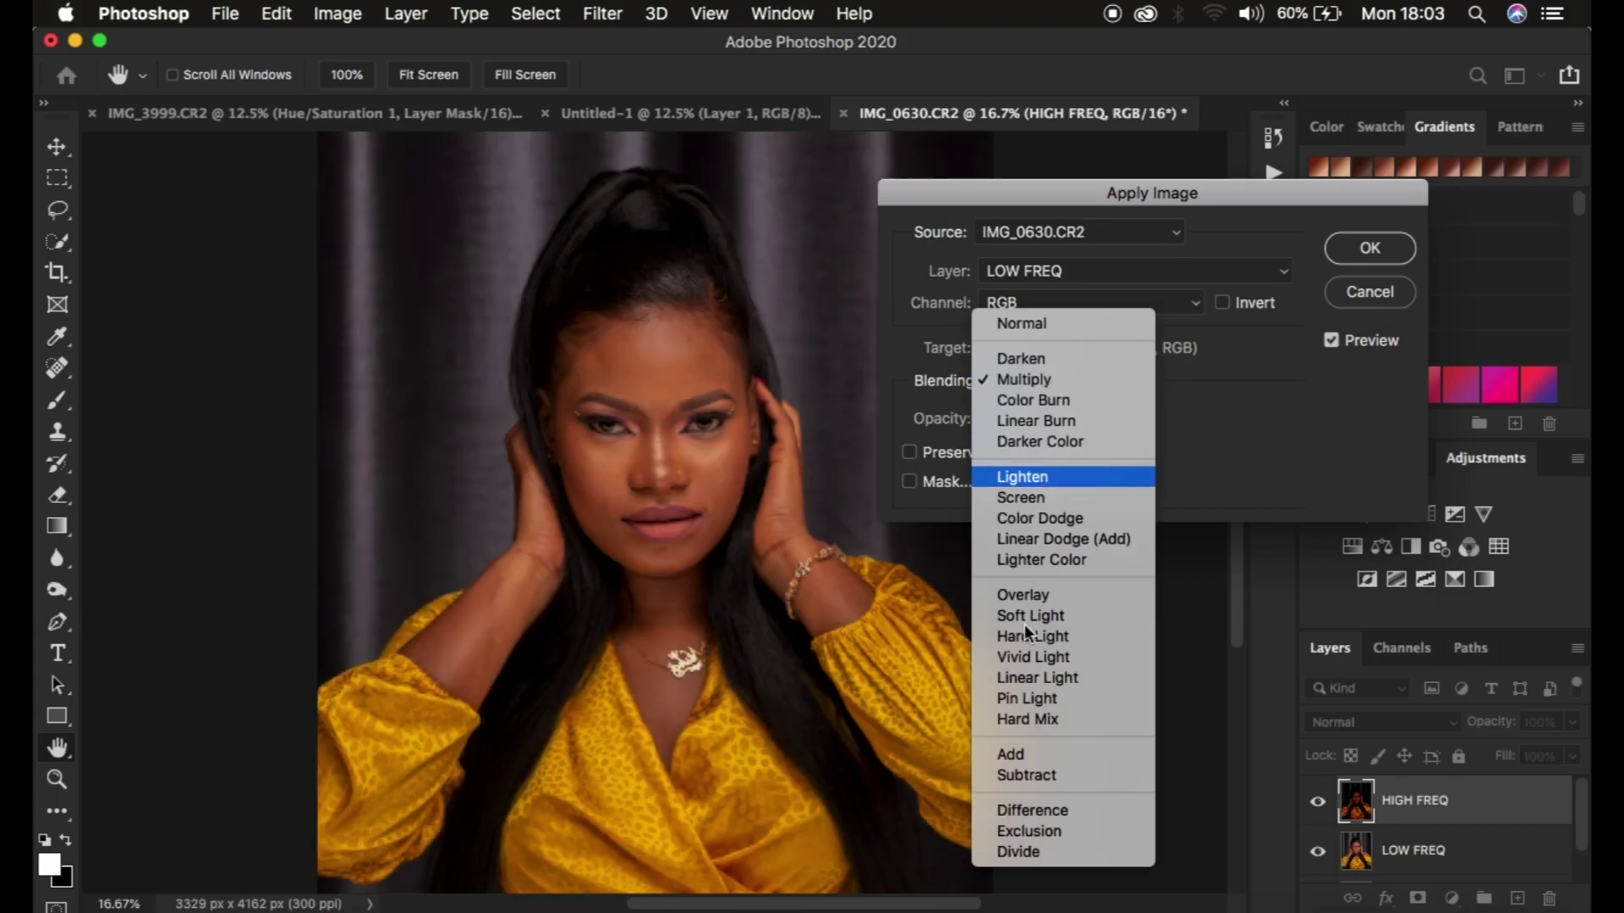
pyautogui.click(1028, 755)
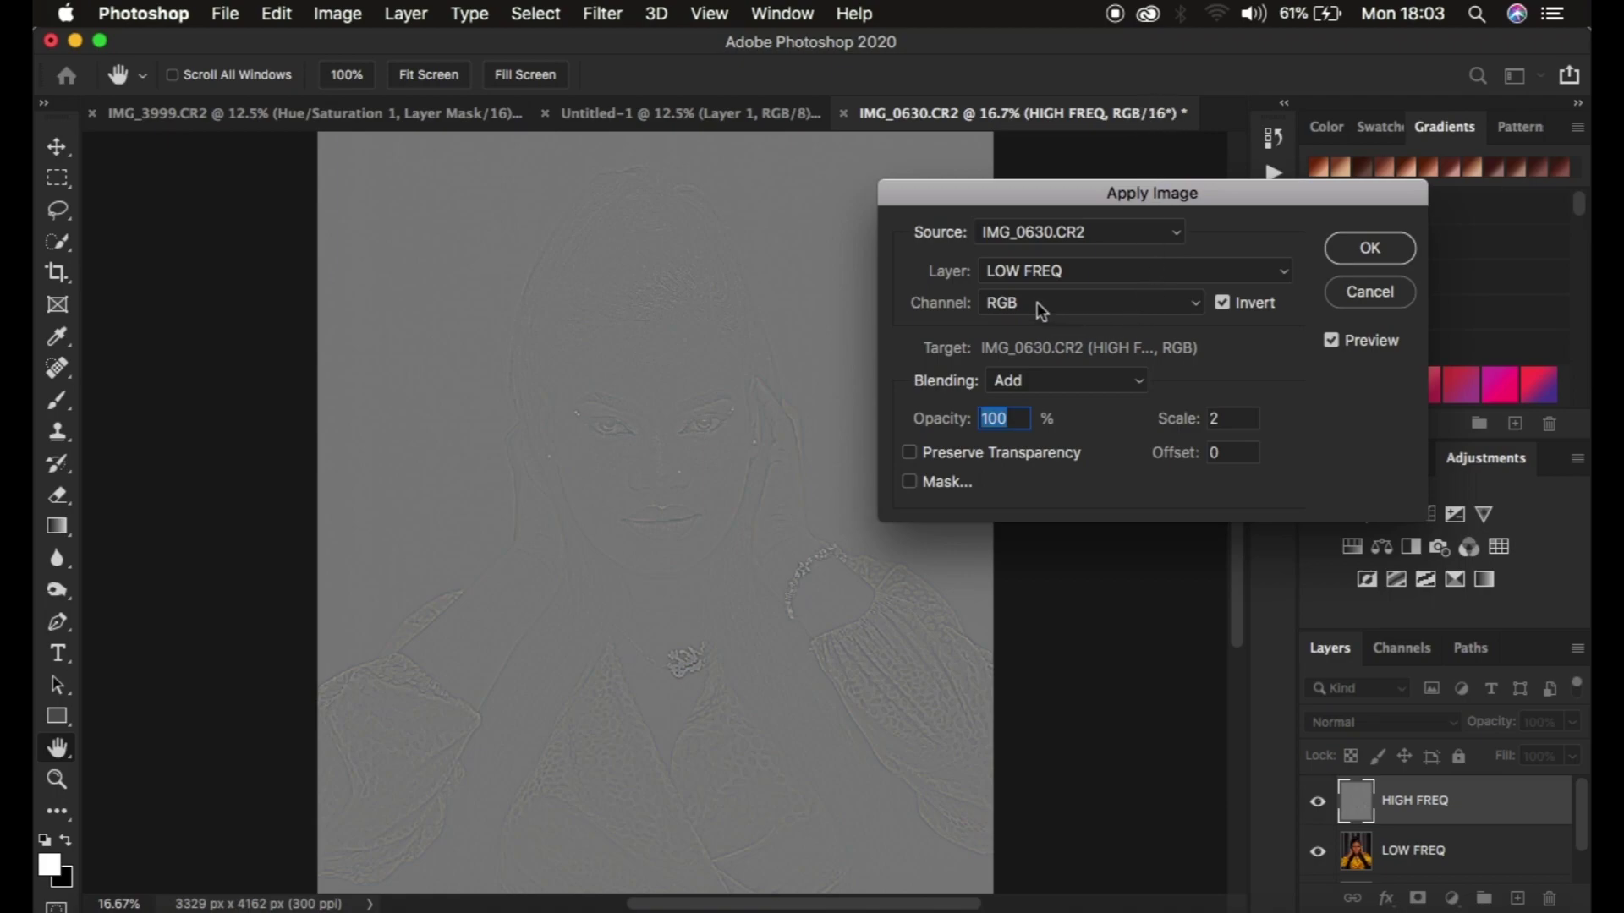
# Try the Subtract blending with Invert off, scale 2 and offset 128, keeping LOW FREQ and RGB as the source.
pyautogui.click(1063, 272)
pyautogui.click(1042, 273)
pyautogui.click(1044, 305)
pyautogui.click(1039, 304)
pyautogui.click(1020, 379)
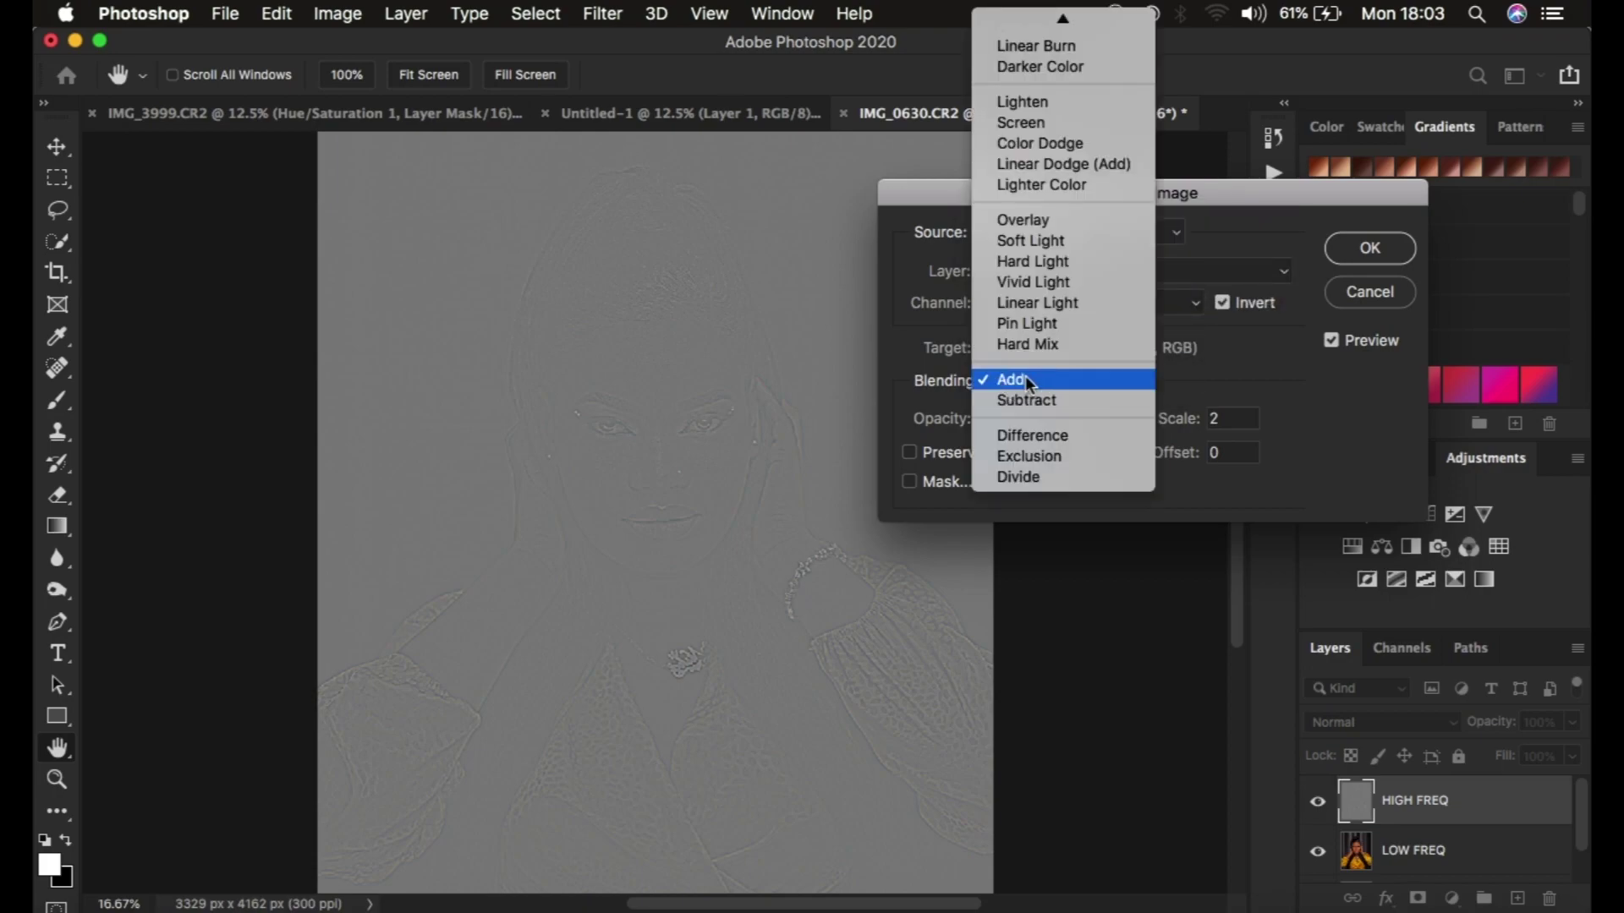
pyautogui.click(1028, 401)
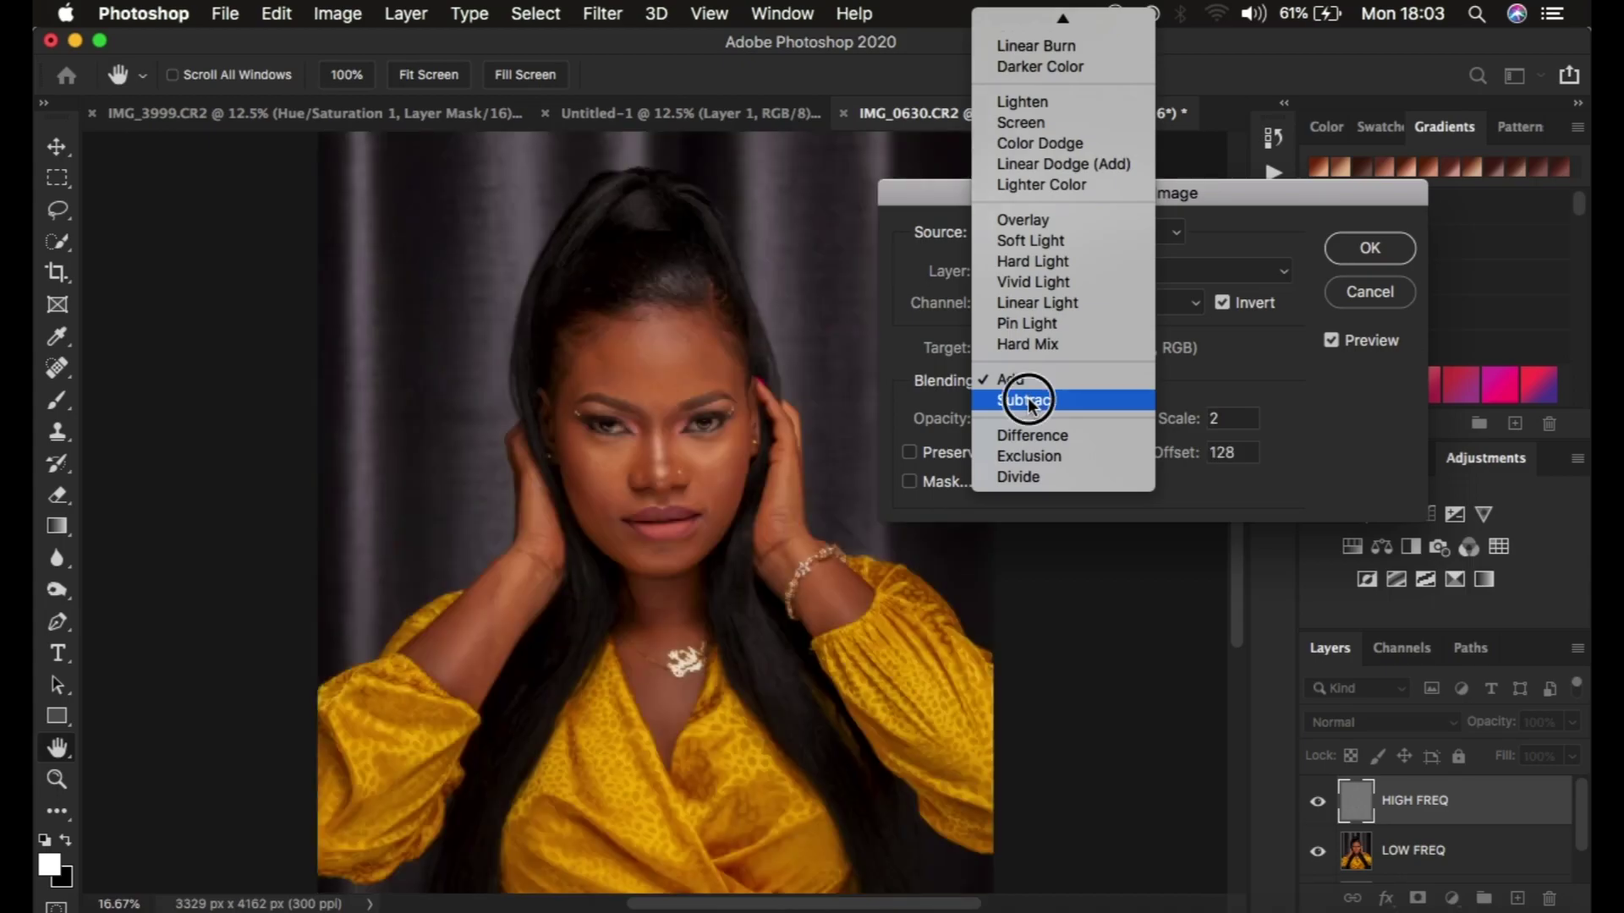
pyautogui.click(1222, 305)
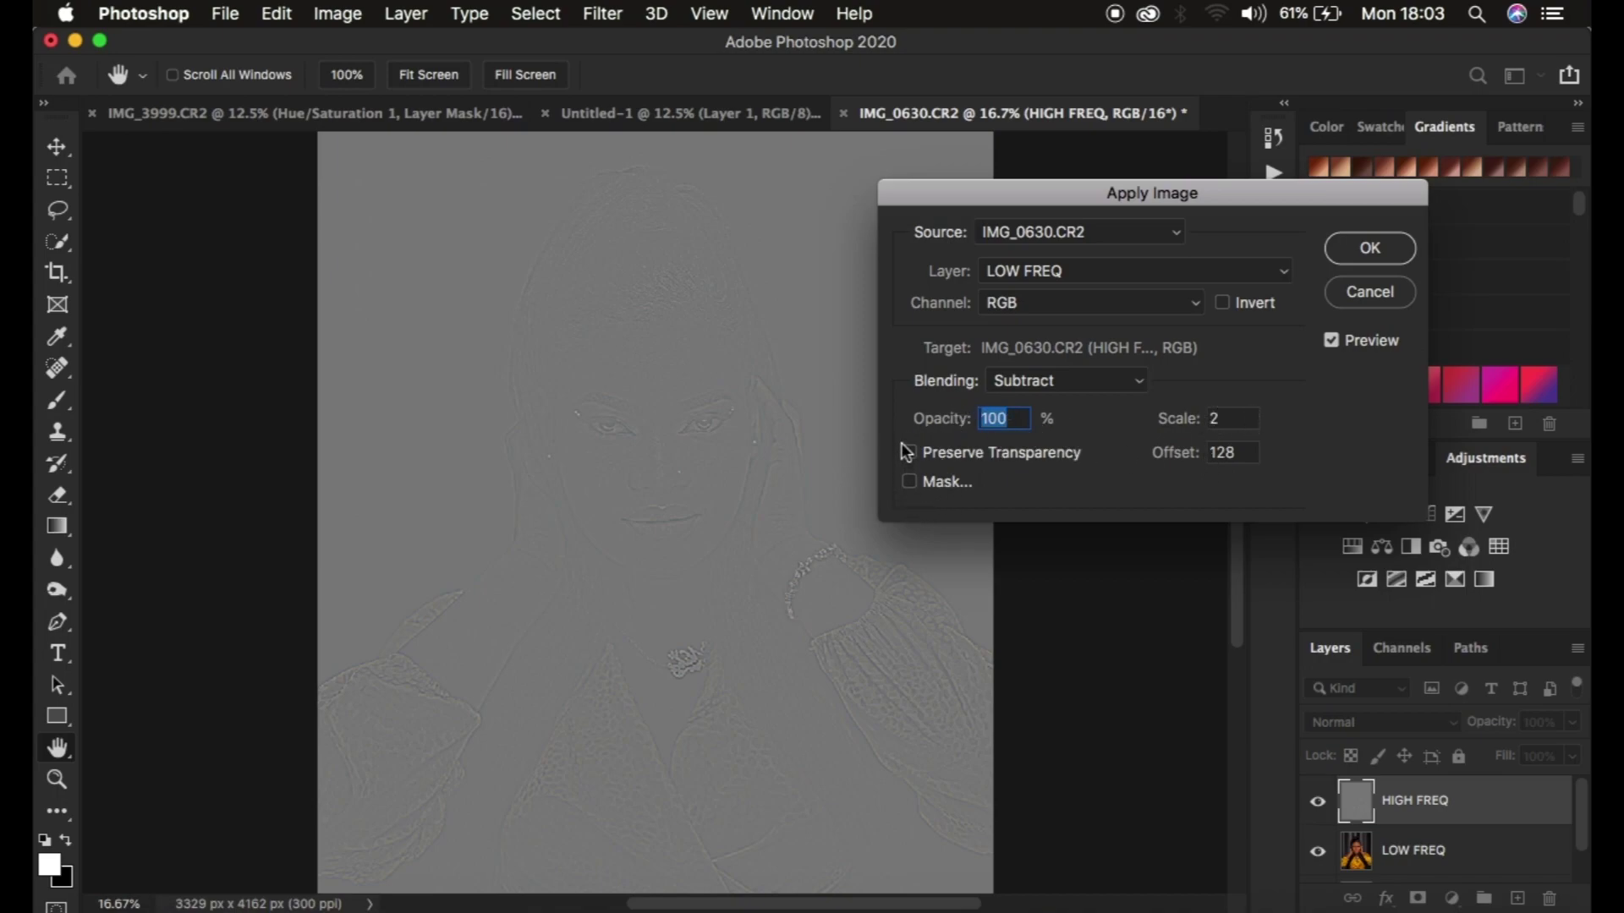
# Examine the grey high-frequency texture preview up close around the nose and lips and across the whole portrait.
pyautogui.keyDown('super'); pyautogui.click(656, 495); pyautogui.keyUp('super')
pyautogui.keyDown('super'); pyautogui.click(652, 489); pyautogui.keyUp('super')
pyautogui.keyDown('super'); pyautogui.click(653, 493); pyautogui.keyUp('super')
pyautogui.keyDown('super'); pyautogui.click(627, 471); pyautogui.keyUp('super')
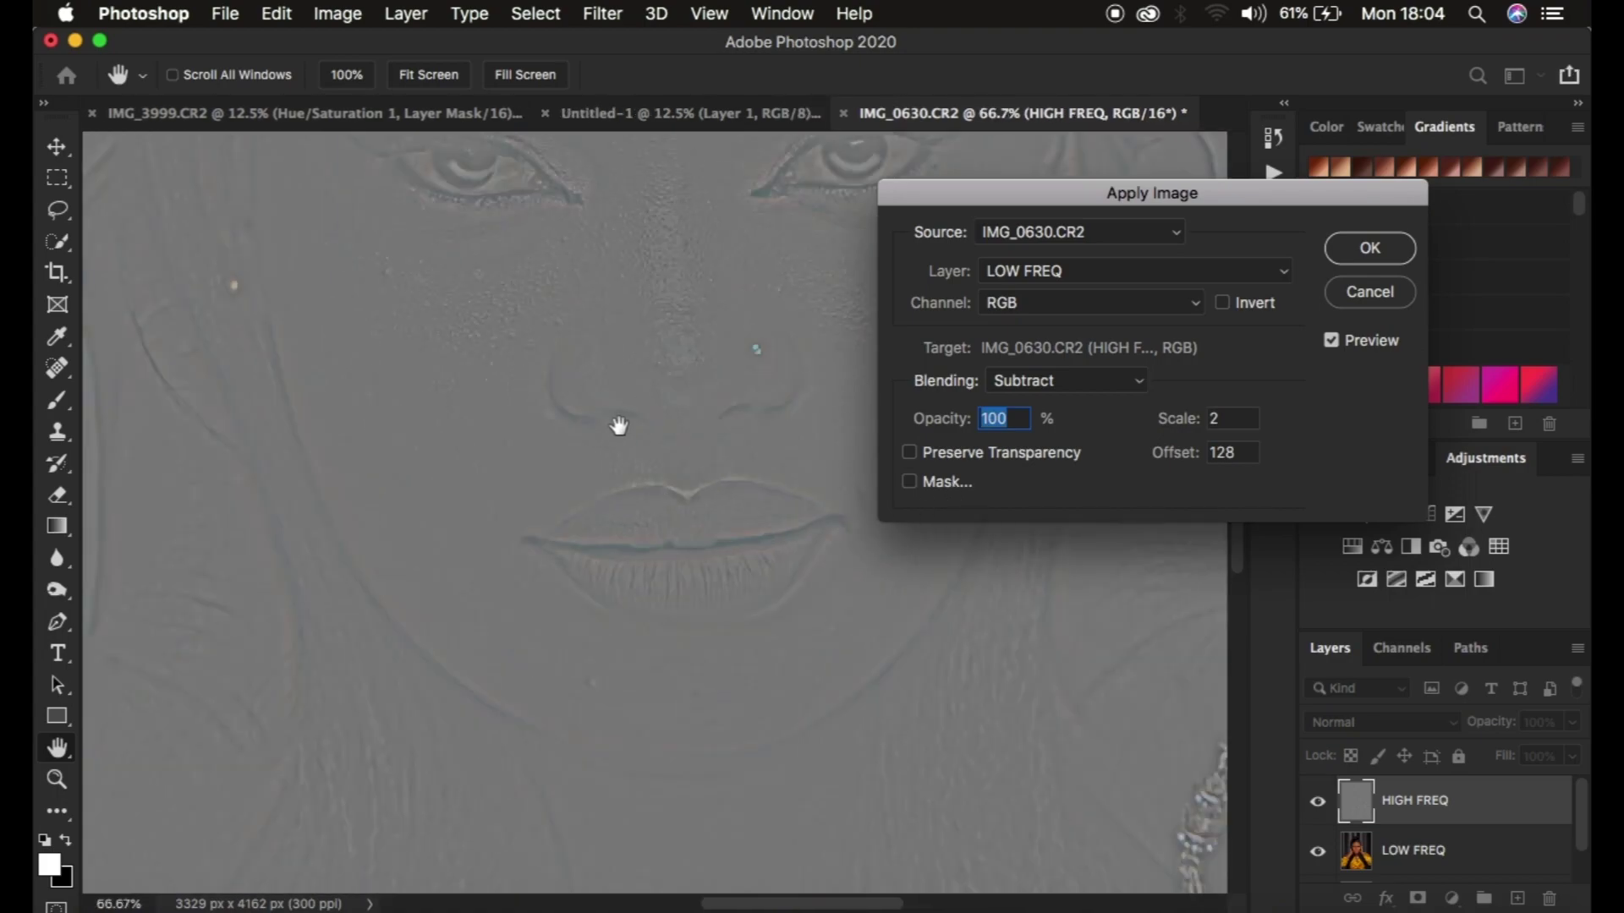
pyautogui.keyDown('alt'); pyautogui.click(619, 426); pyautogui.keyUp('alt')
pyautogui.keyDown('alt'); pyautogui.click(619, 426); pyautogui.keyUp('alt')
pyautogui.keyDown('alt'); pyautogui.click(620, 427); pyautogui.keyUp('alt')
pyautogui.keyDown('alt'); pyautogui.click(621, 428); pyautogui.keyUp('alt')
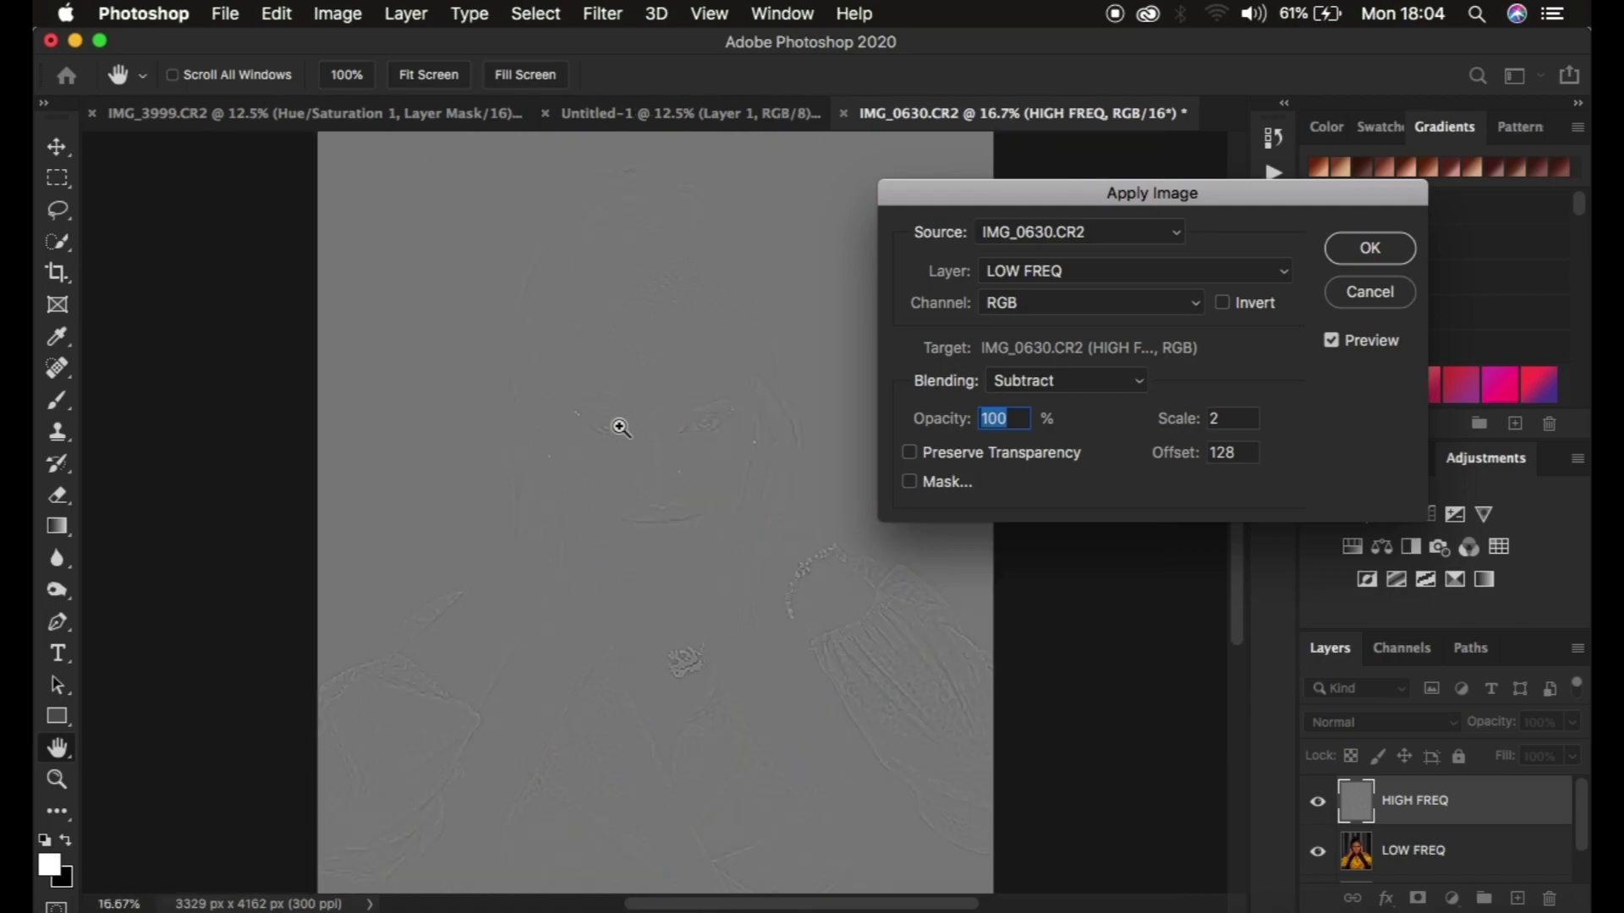
pyautogui.keyDown('alt'); pyautogui.click(621, 428); pyautogui.keyUp('alt')
pyautogui.keyDown('alt'); pyautogui.click(621, 428); pyautogui.keyUp('alt')
pyautogui.keyDown('super'); pyautogui.click(621, 428); pyautogui.keyUp('super')
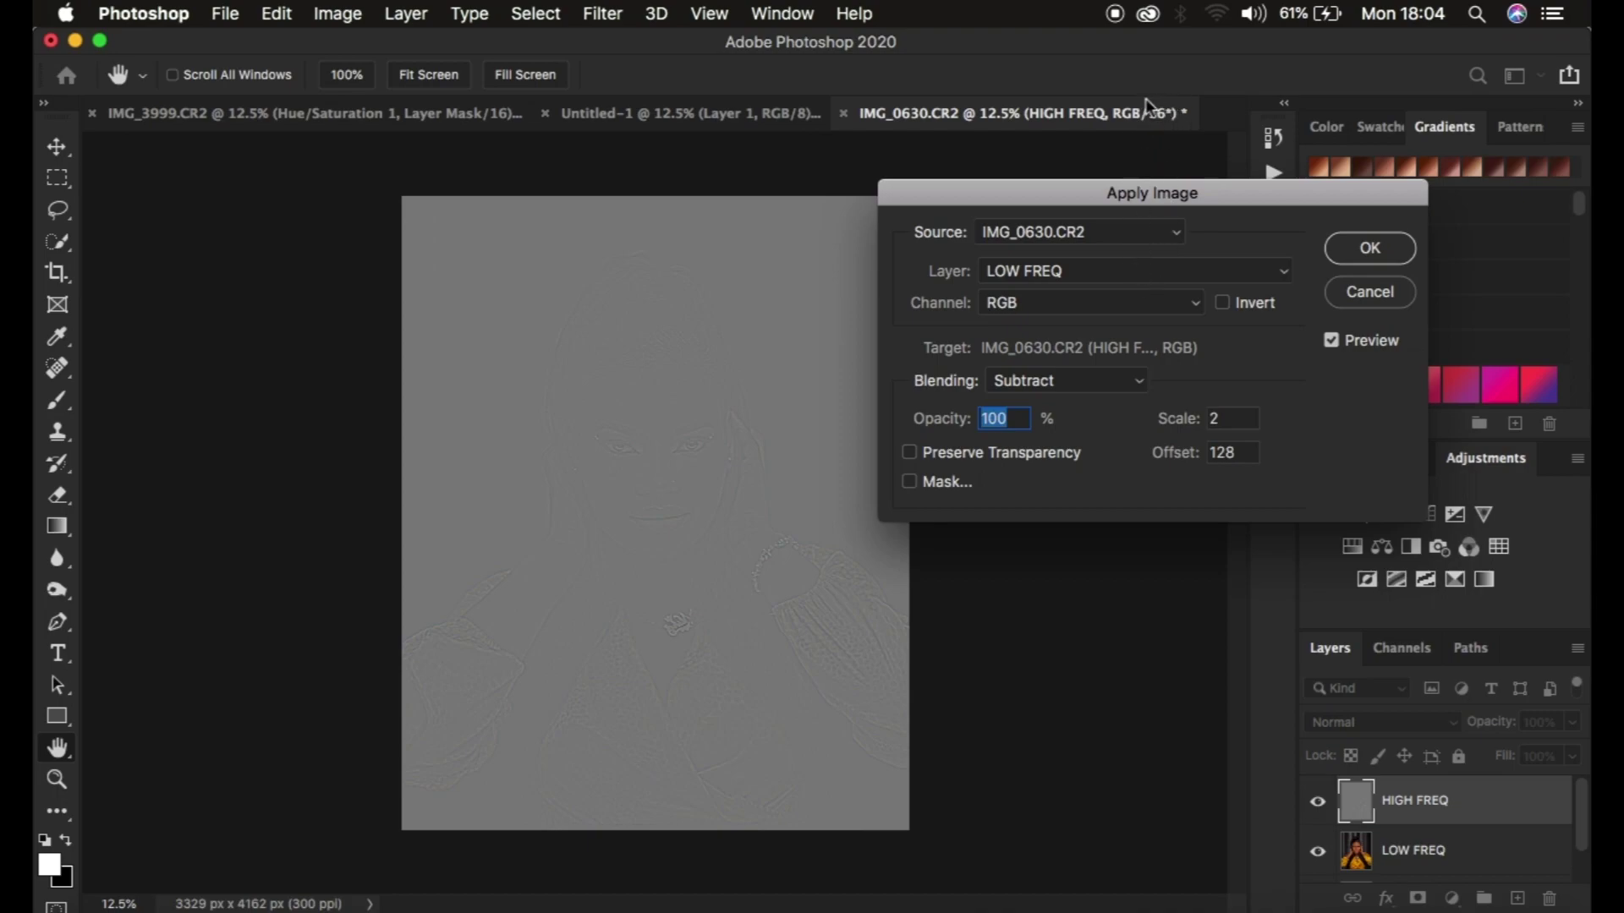
# Switch the Apply Image blending to Add with Invert on, and apply it to the HIGH FREQ layer.
pyautogui.click(1053, 385)
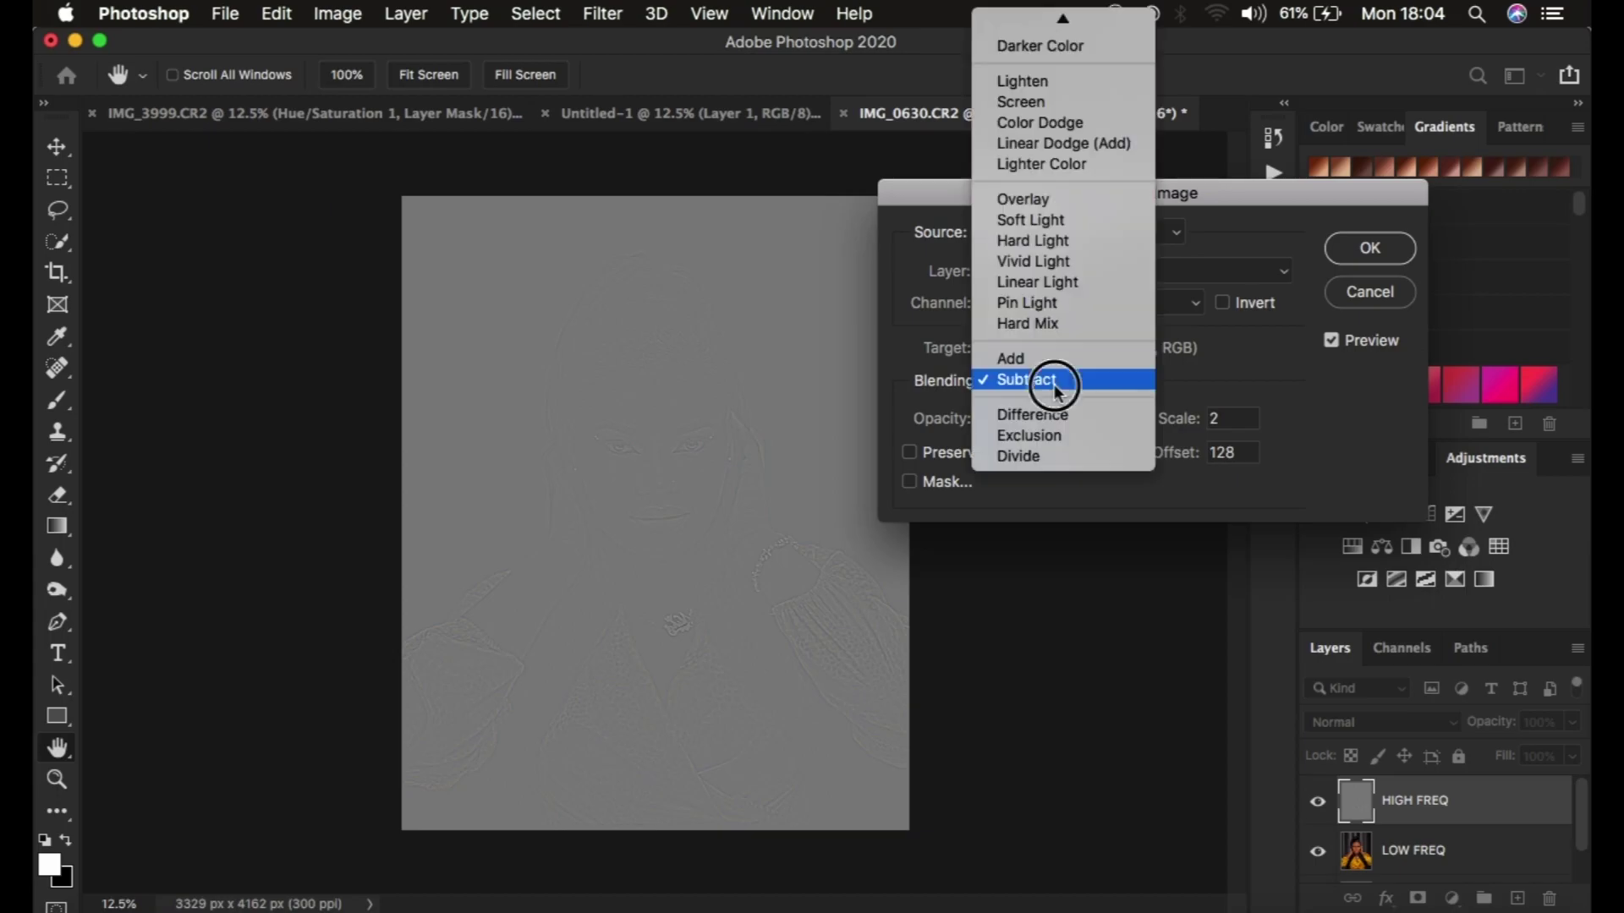
pyautogui.click(1064, 368)
pyautogui.click(1222, 303)
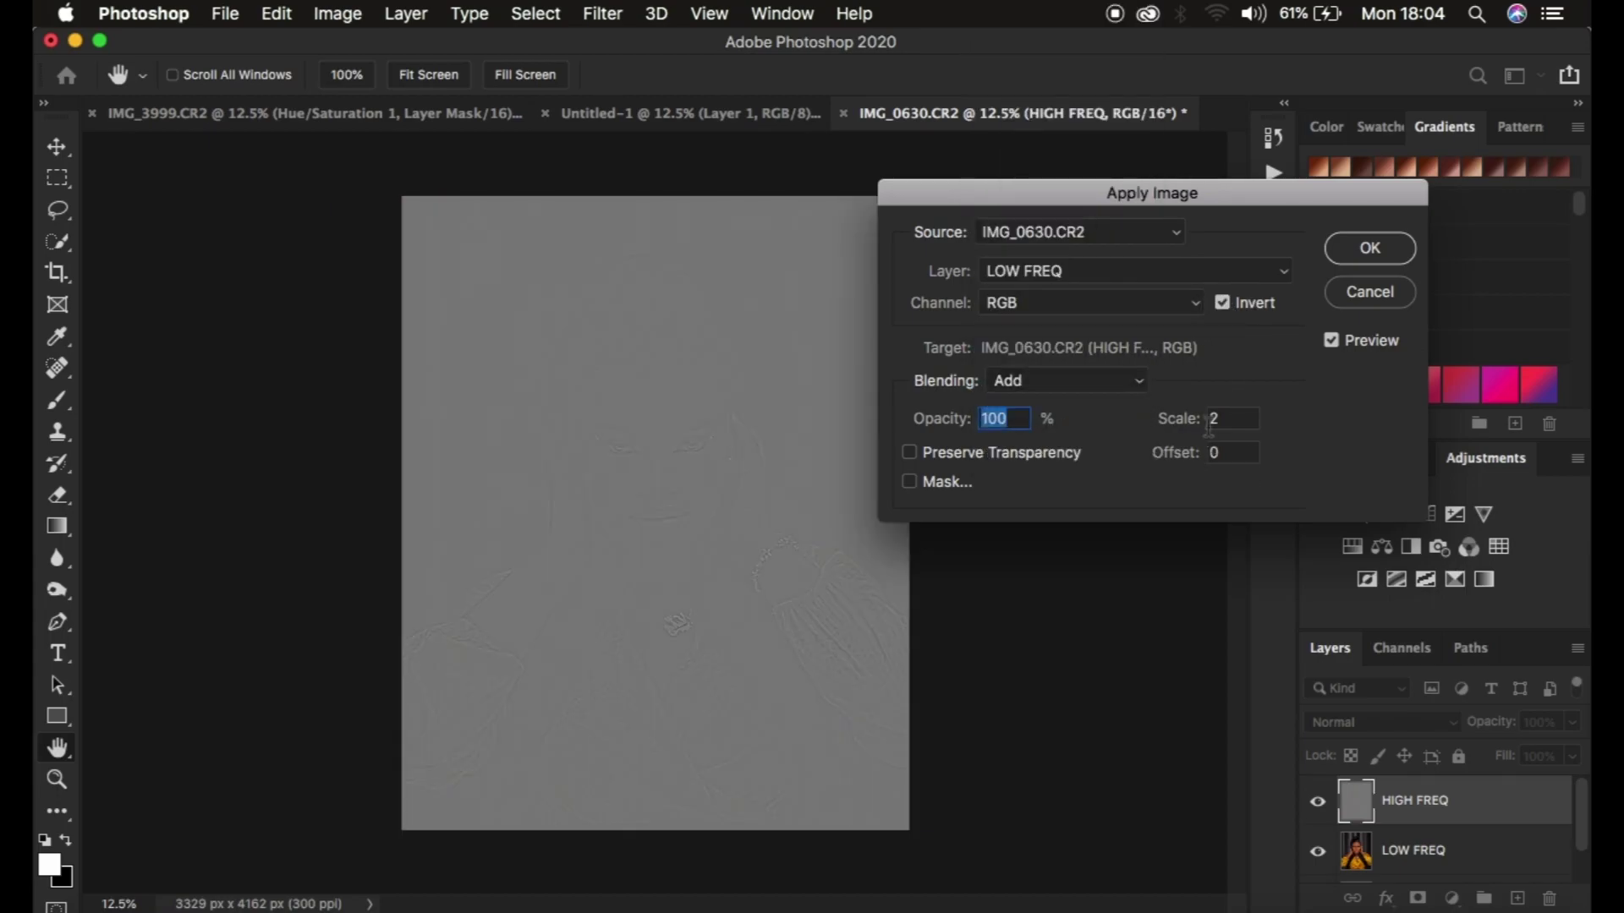
pyautogui.click(1368, 255)
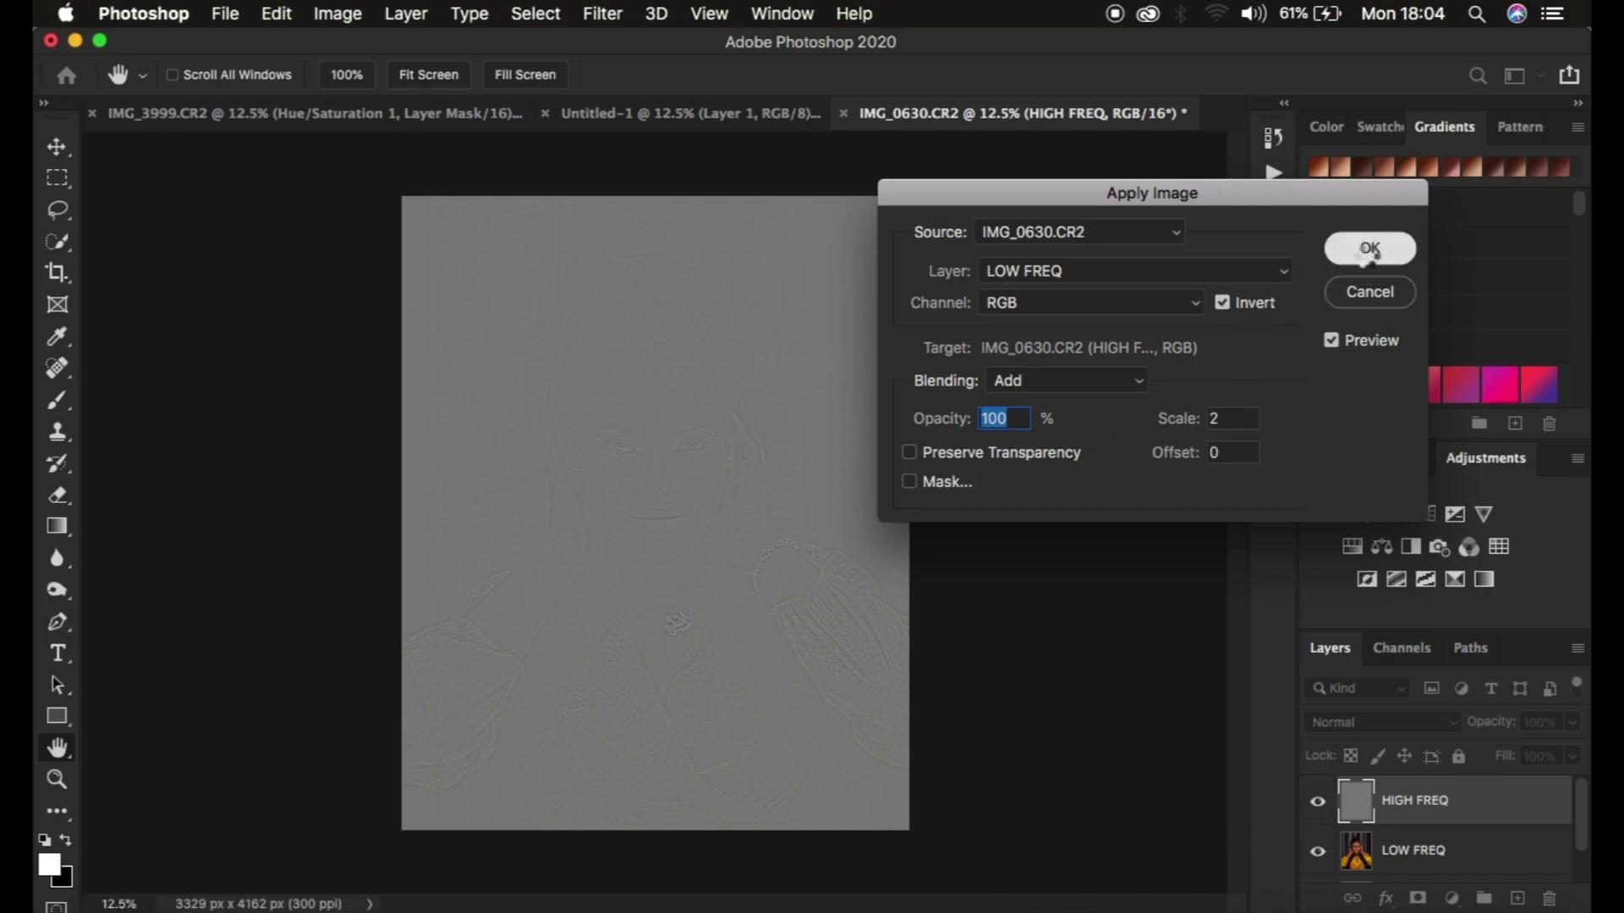
# Set the HIGH FREQ layer's blend mode to Linear Light.
pyautogui.press('l')
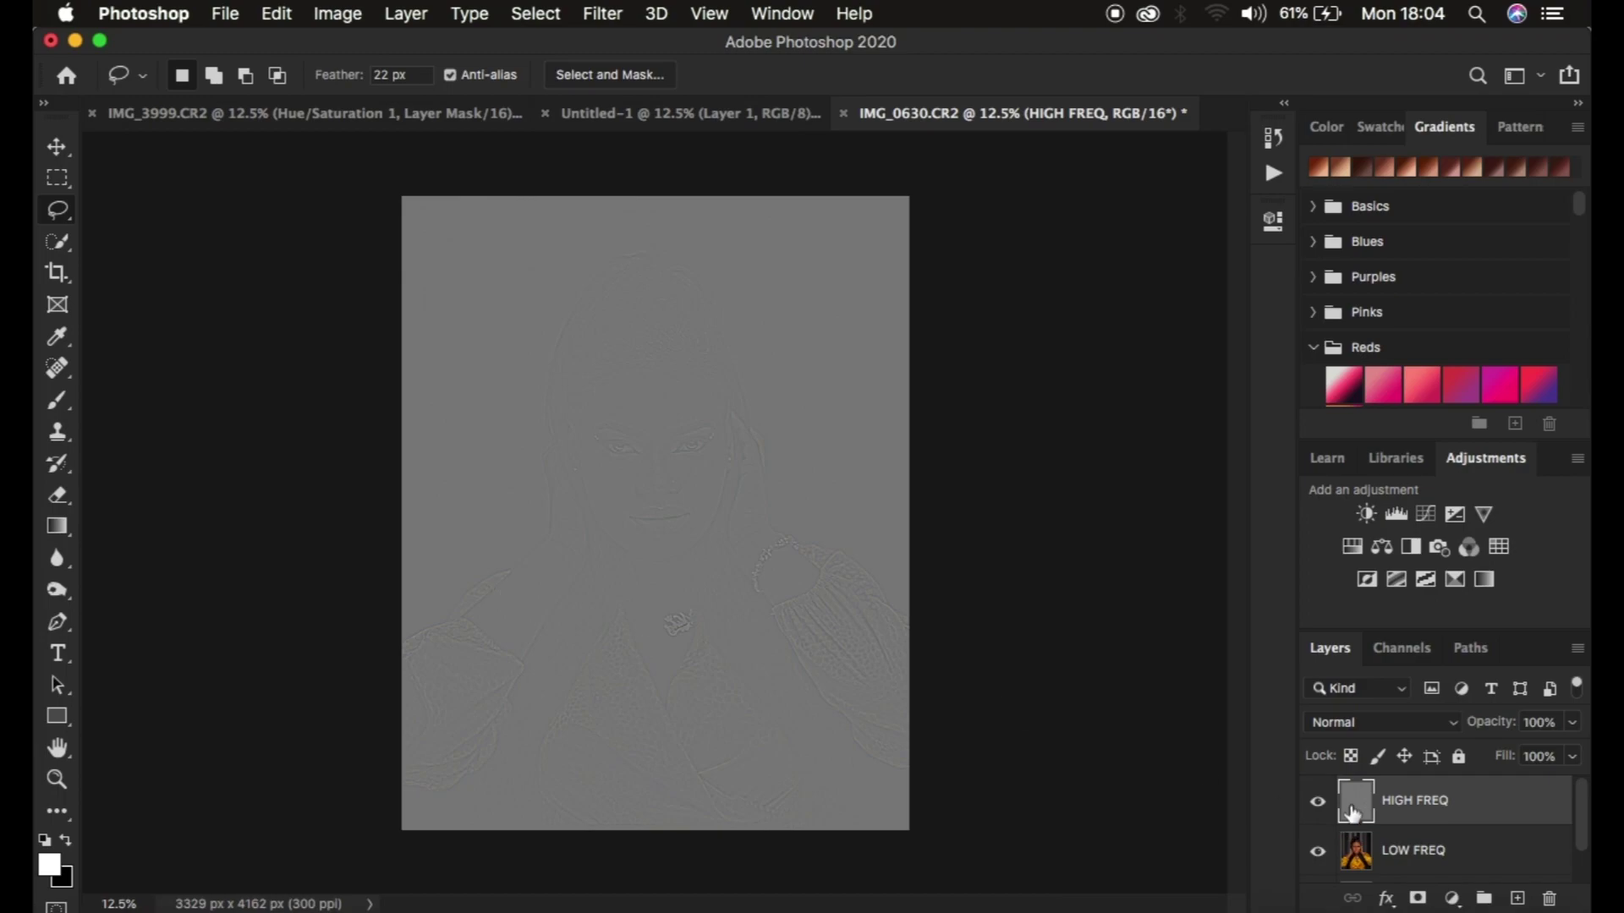
pyautogui.click(1354, 729)
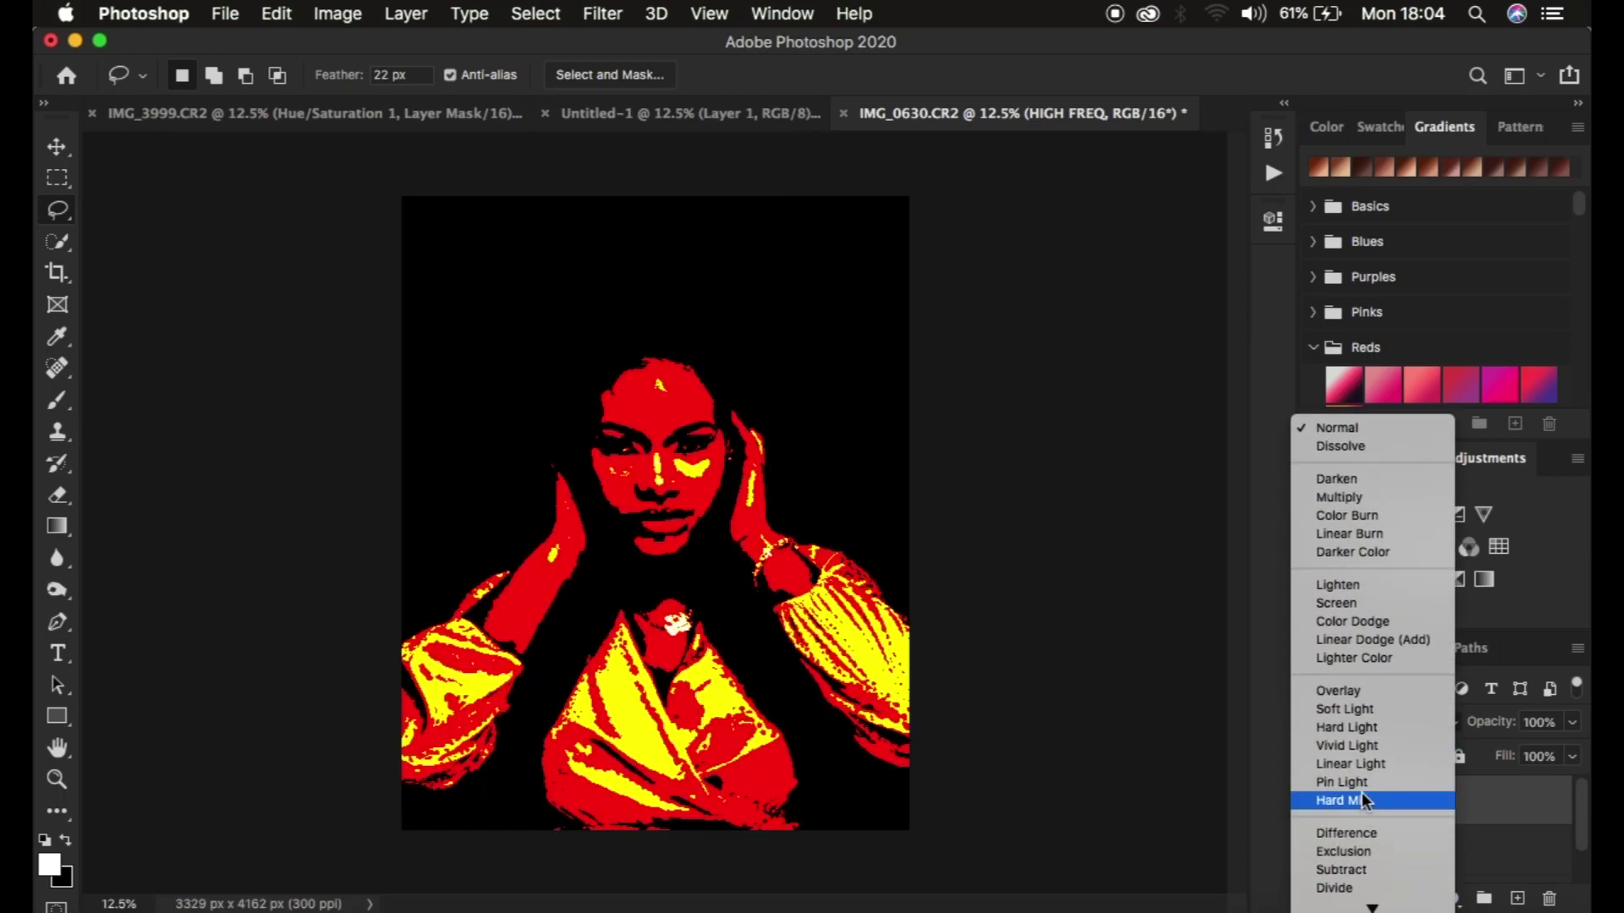
pyautogui.click(1361, 764)
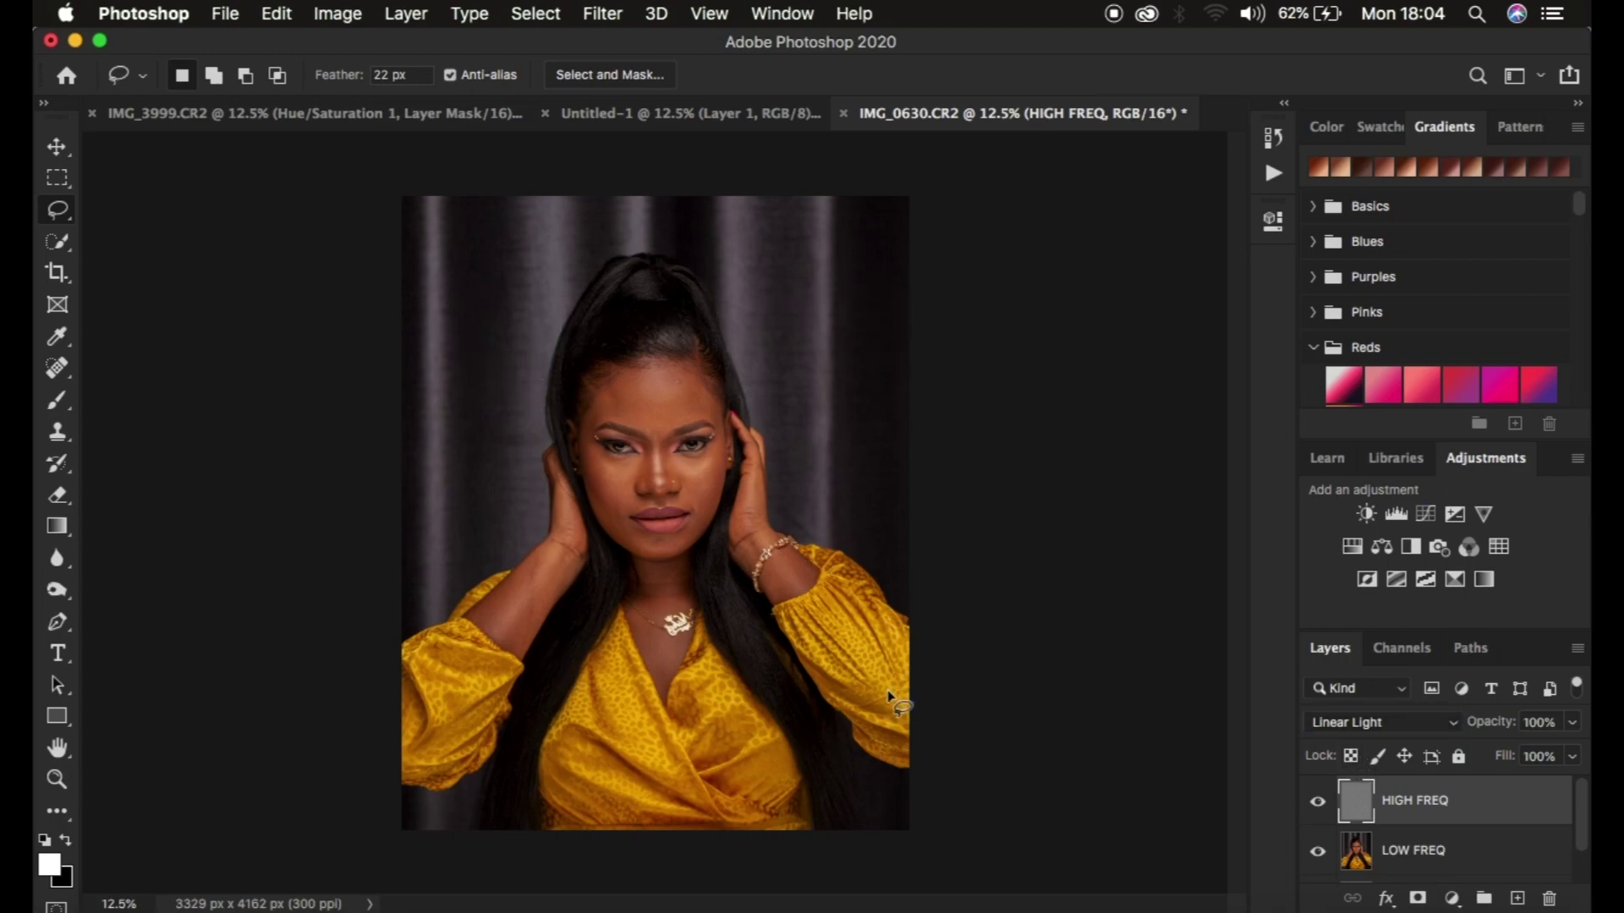
# Hide the Background and LOW FREQ layers so only HIGH FREQ is displayed.
pyautogui.scroll(-2, 1471, 861)
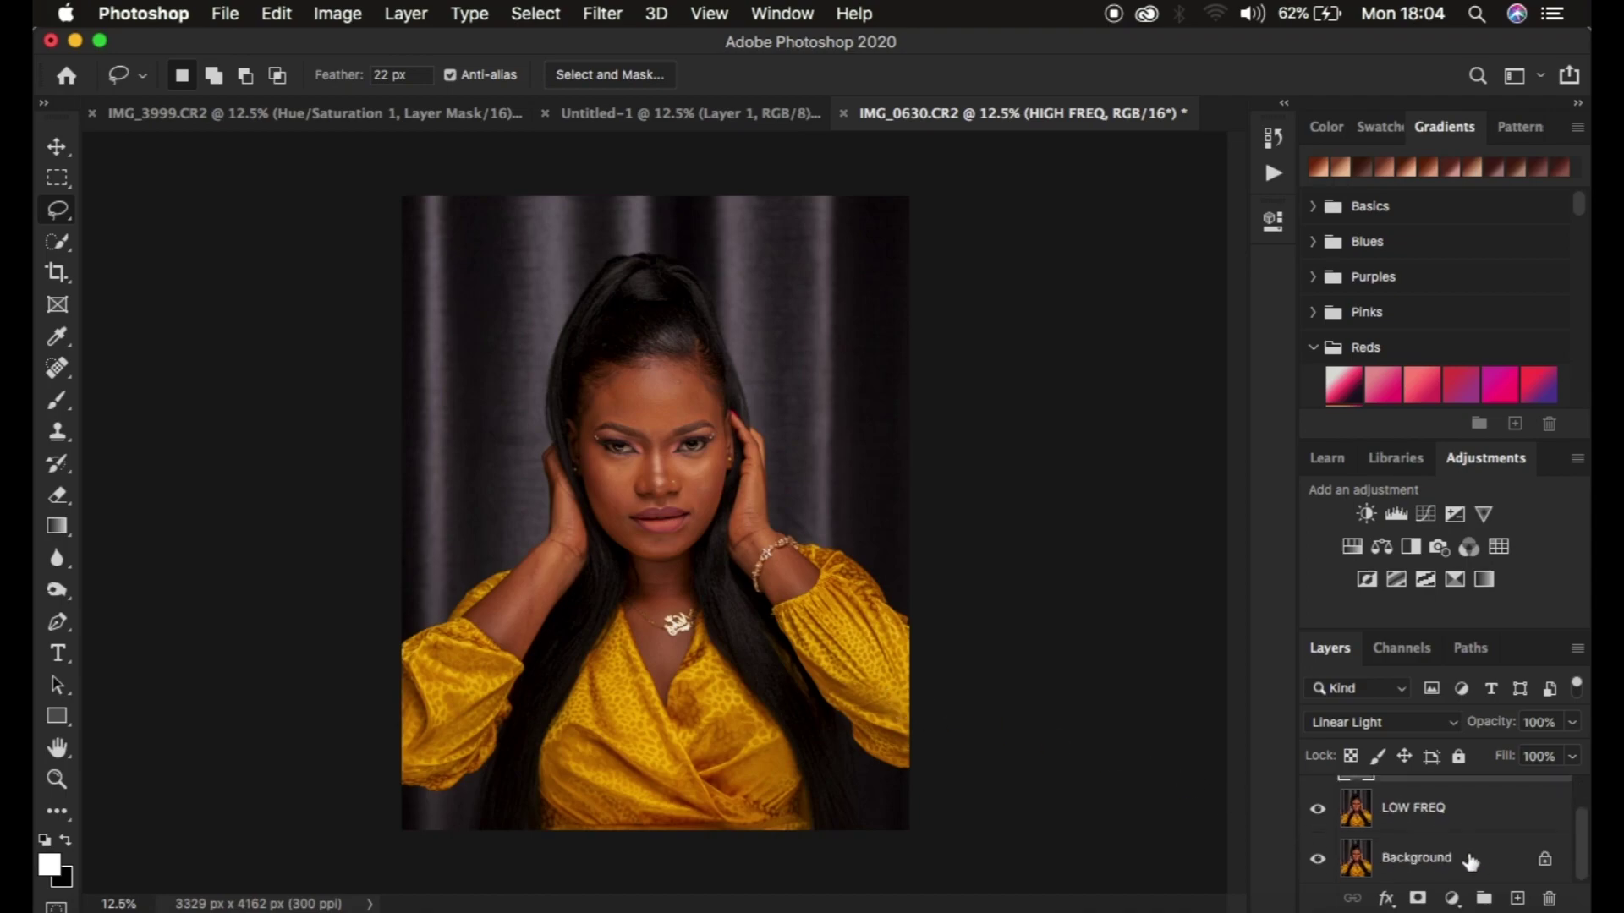
pyautogui.click(1318, 860)
pyautogui.click(1318, 809)
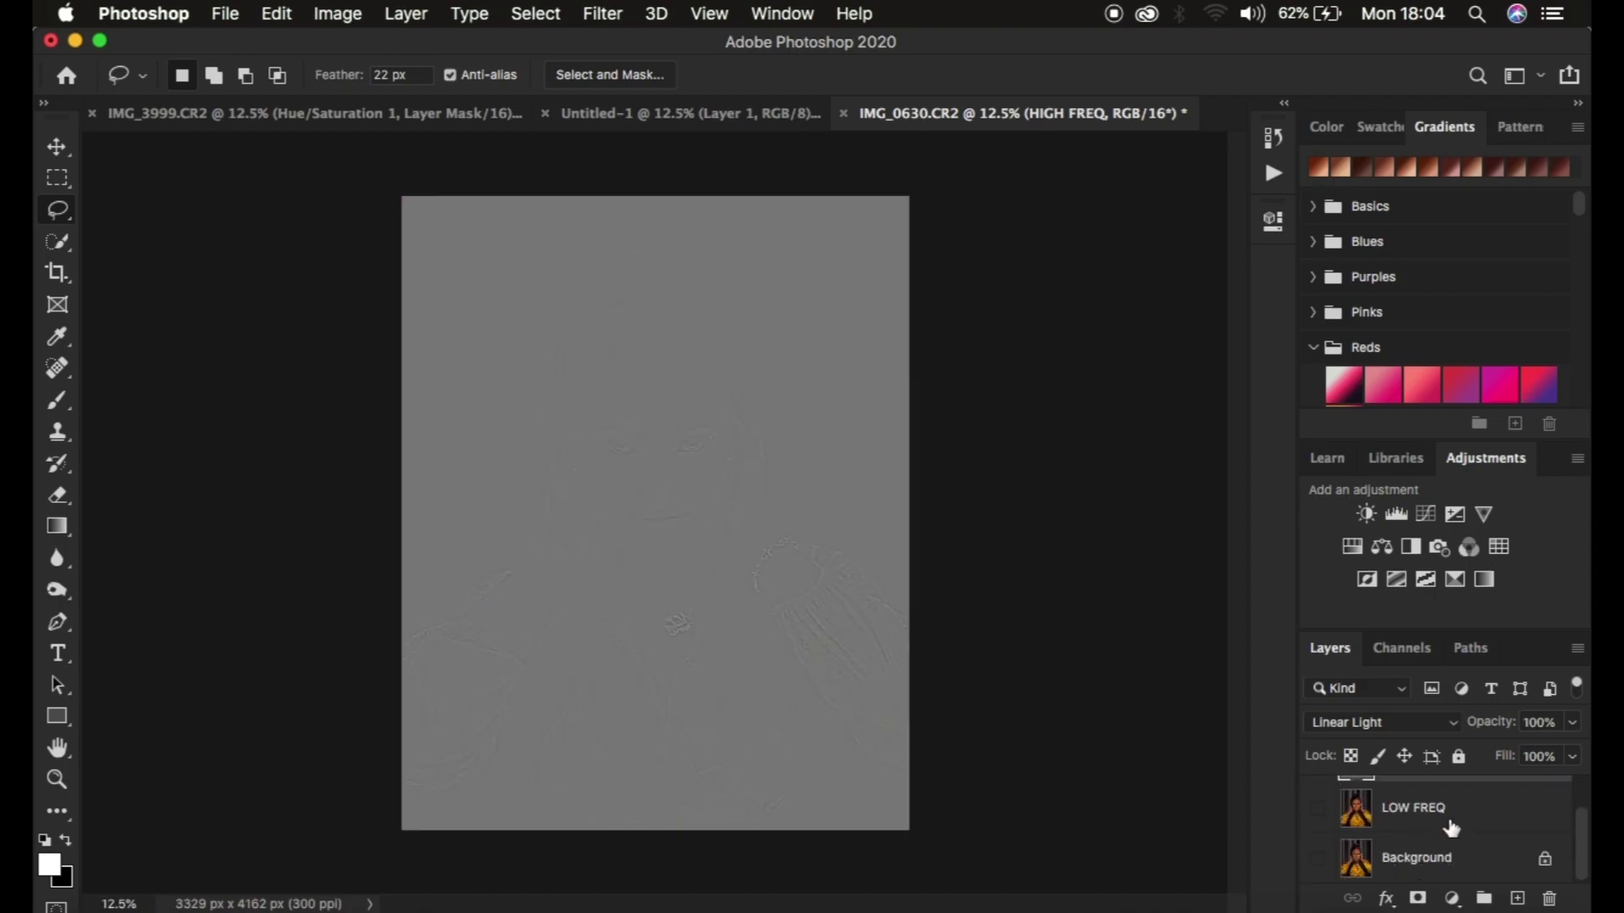
# View the LOW FREQ layer on its own, and make the HIGH FREQ and Background layers visible again.
pyautogui.scroll(2, 1451, 829)
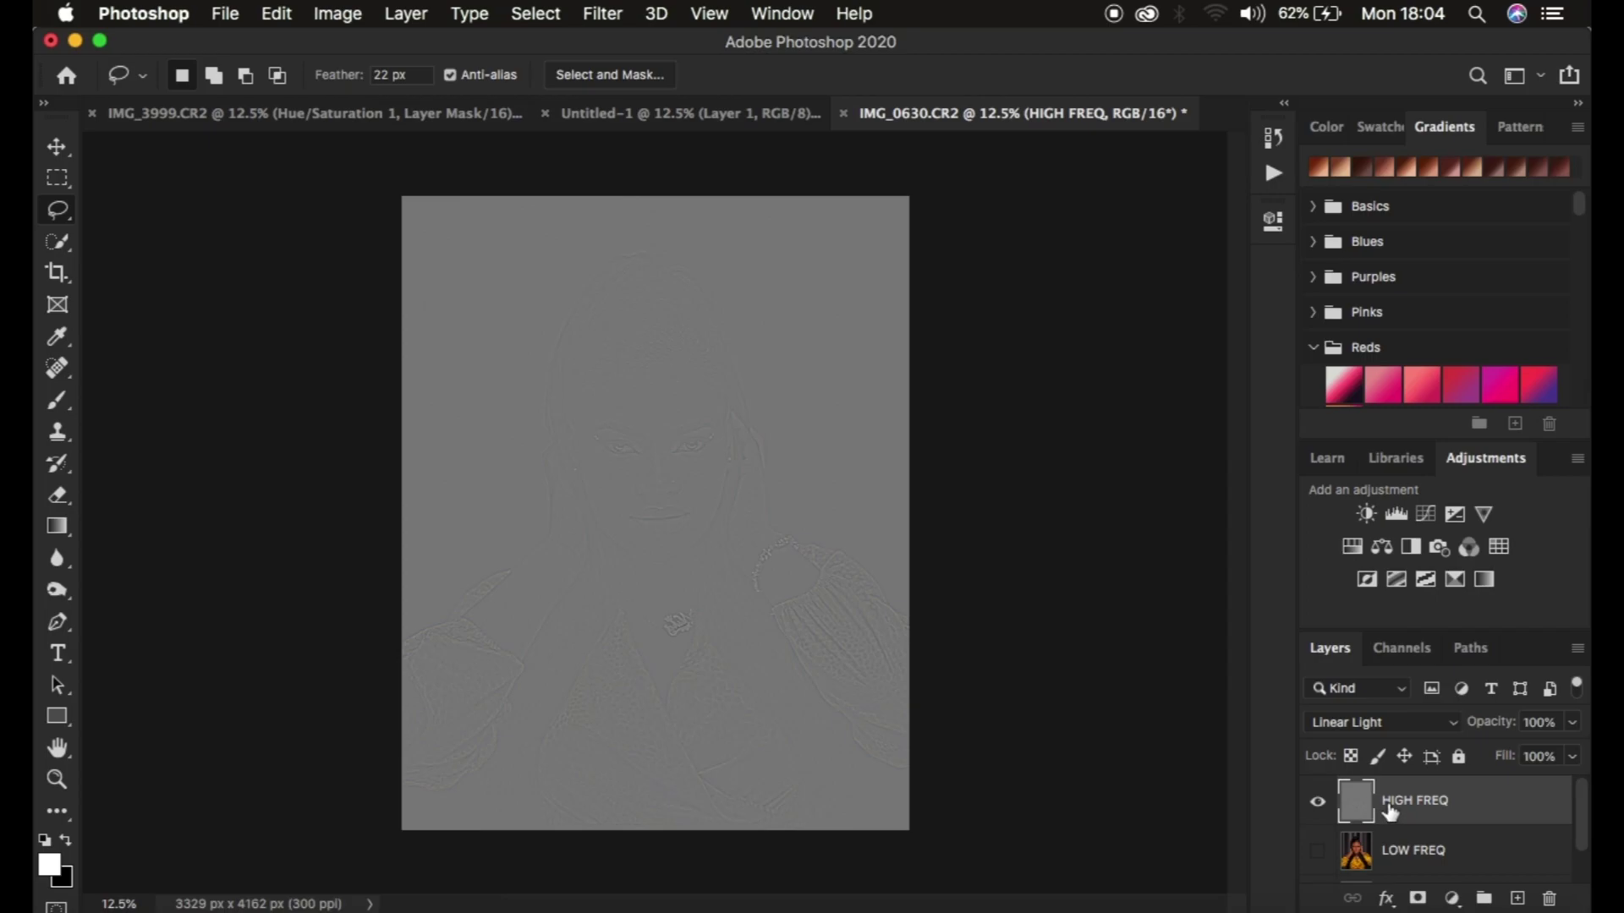
pyautogui.click(1318, 802)
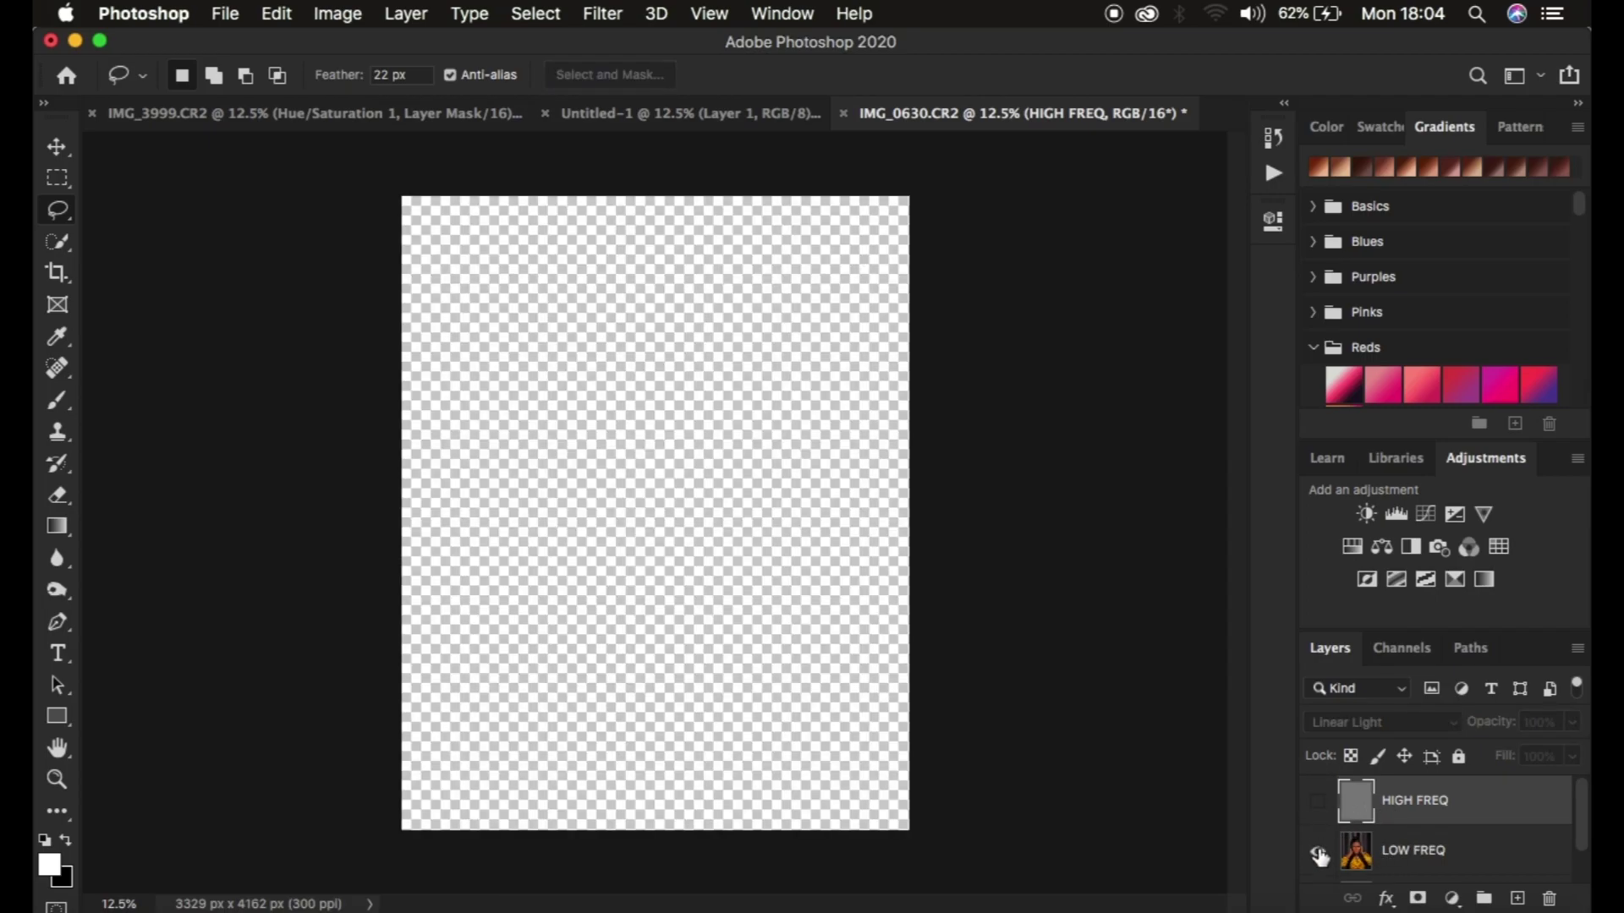
pyautogui.click(1318, 852)
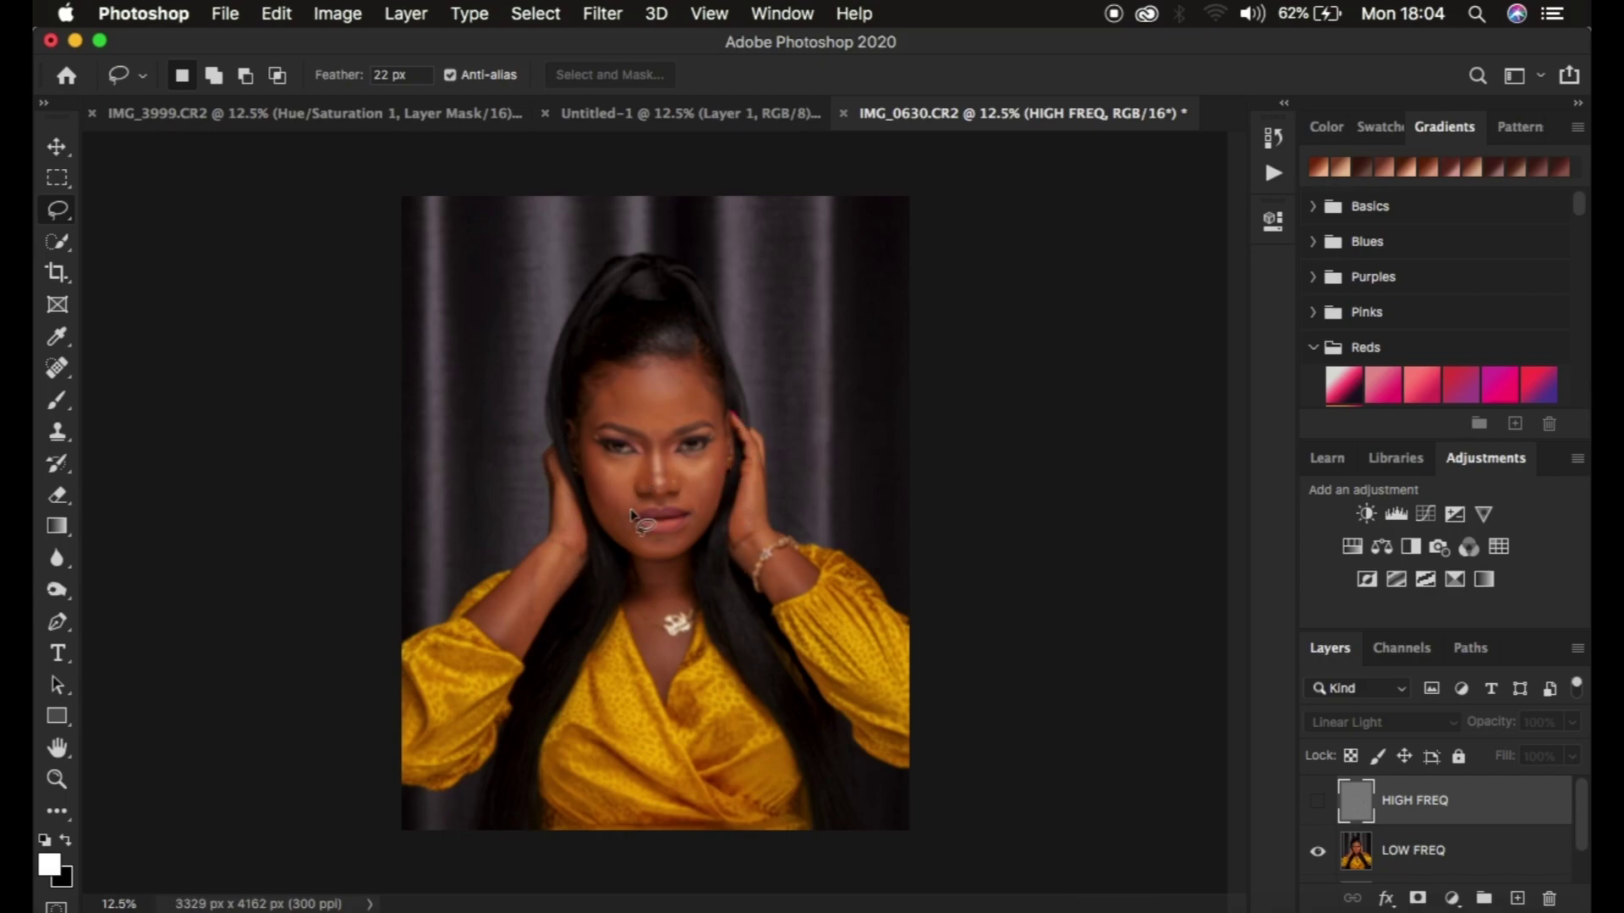
pyautogui.scroll(-1, 1463, 835)
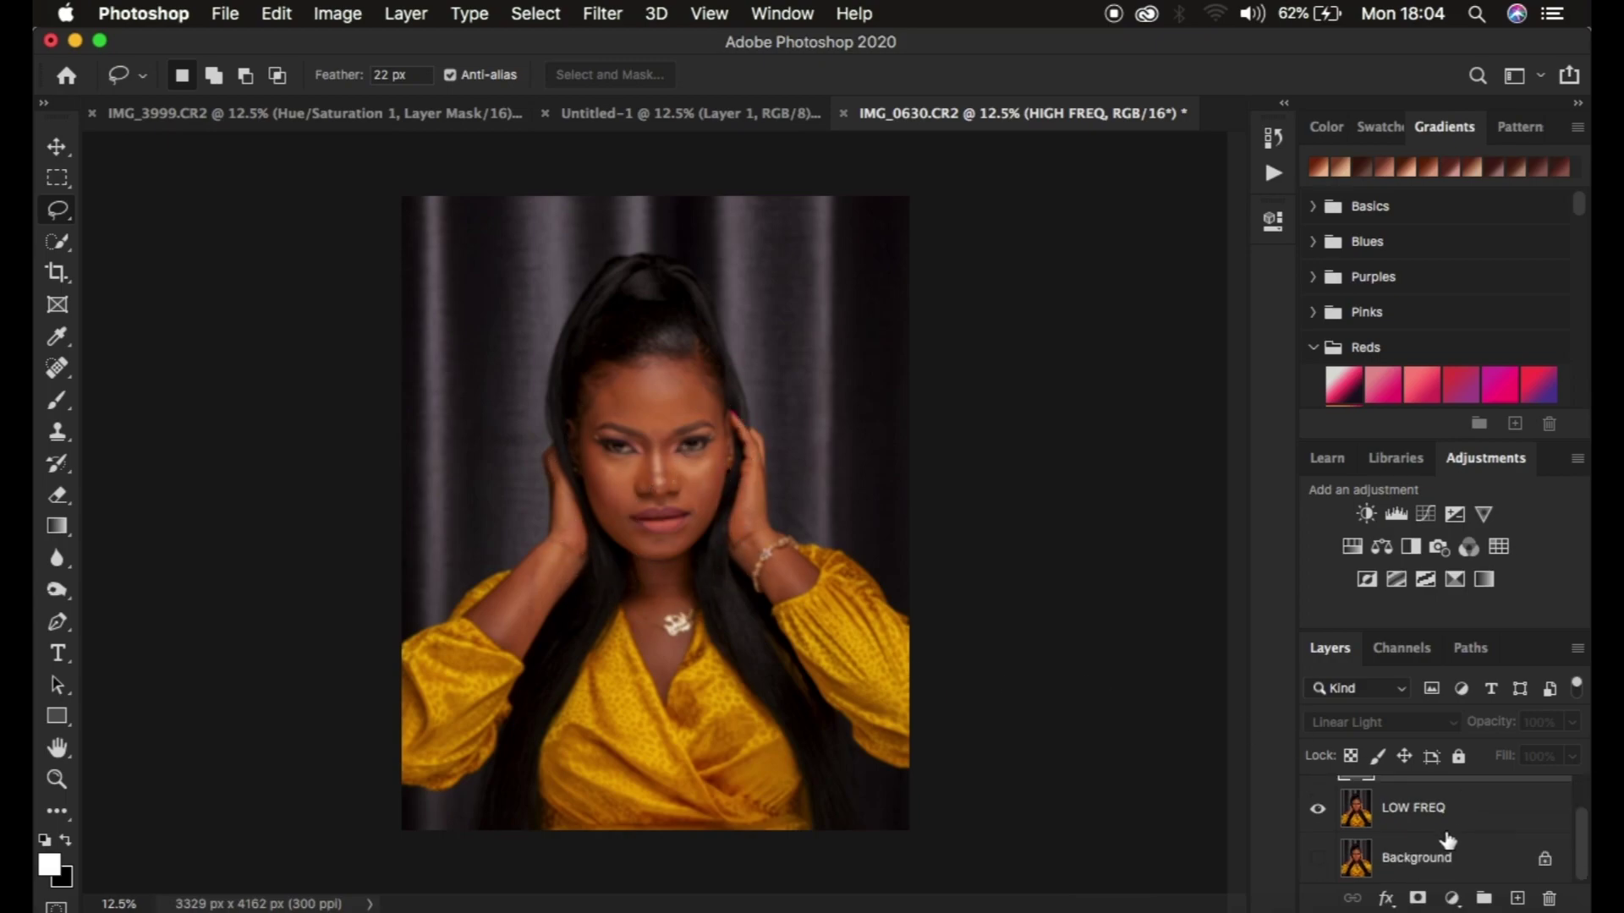
pyautogui.scroll(1, 1457, 839)
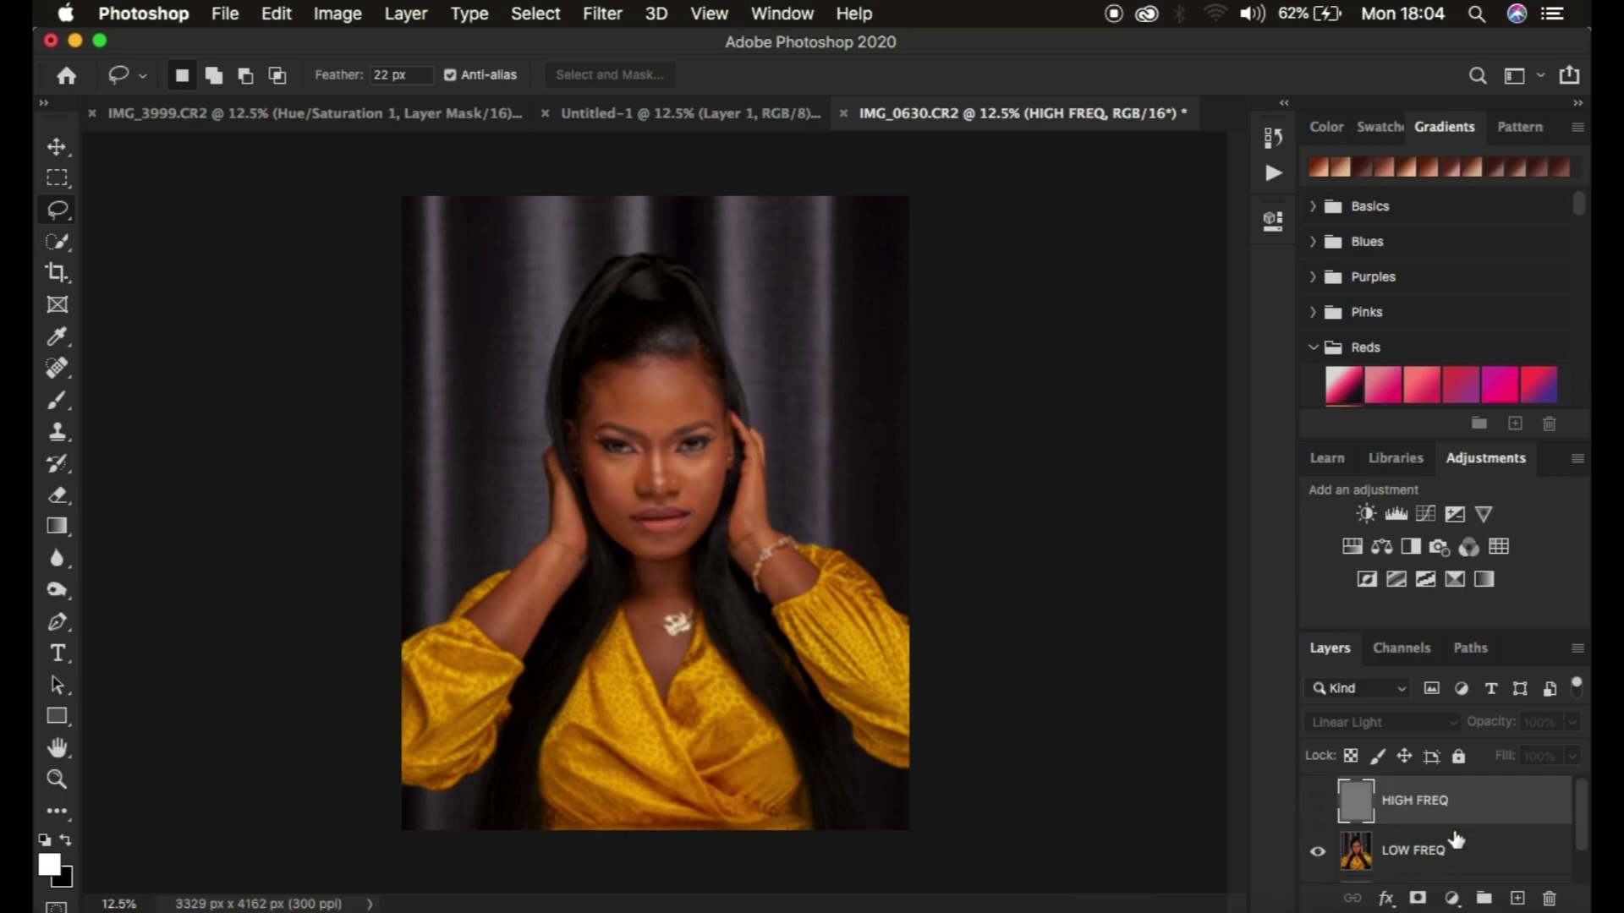
pyautogui.click(1317, 805)
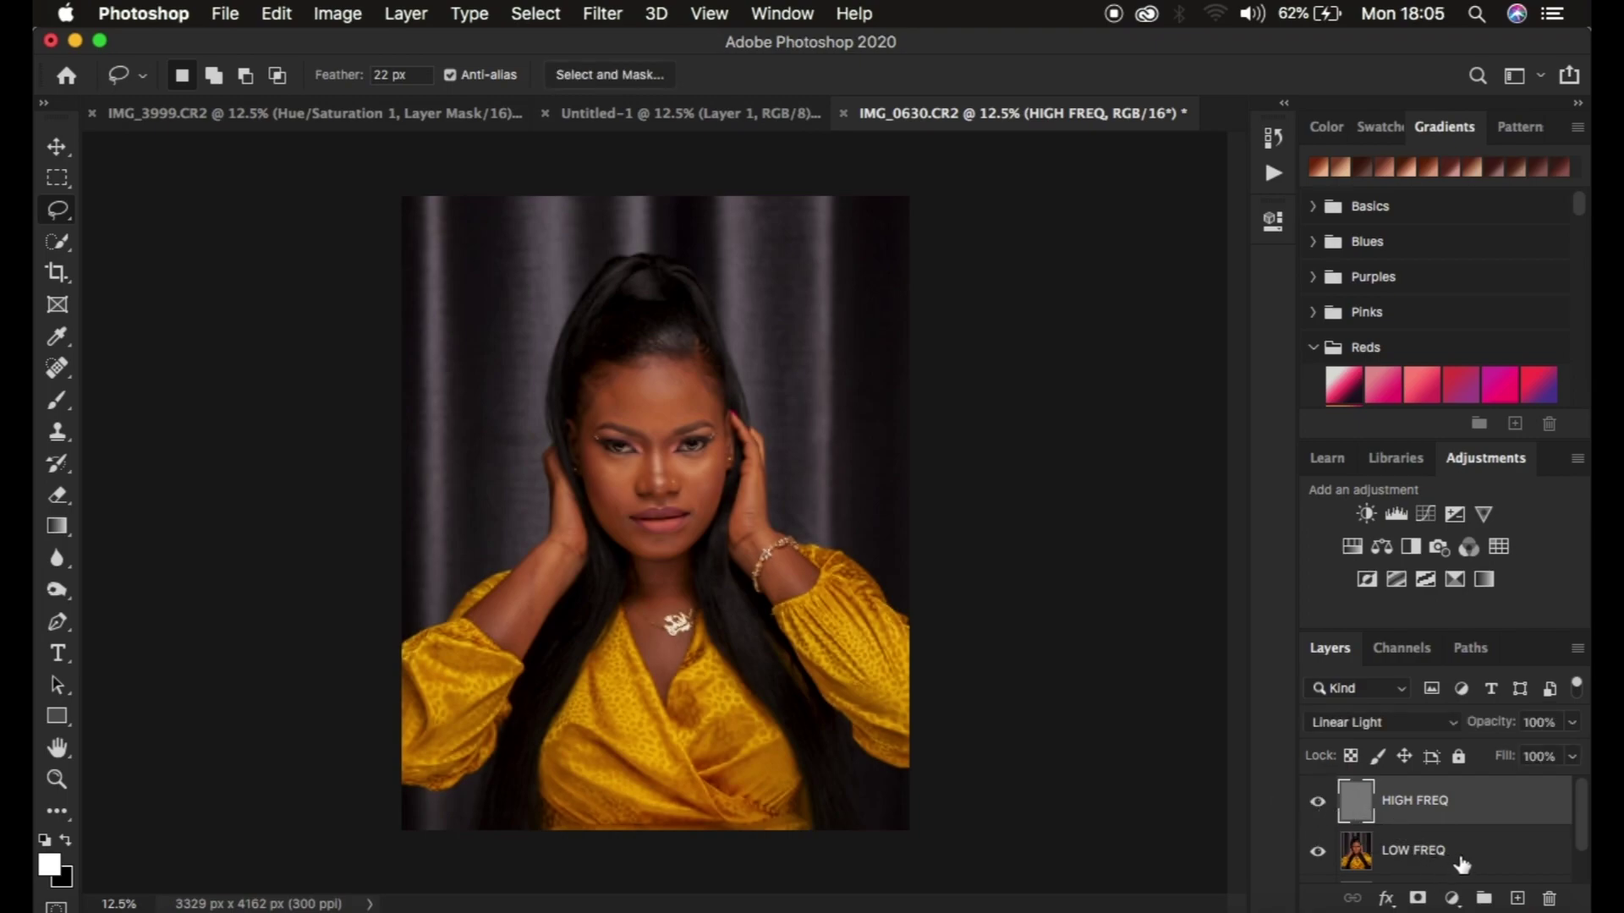
pyautogui.scroll(-1, 1473, 841)
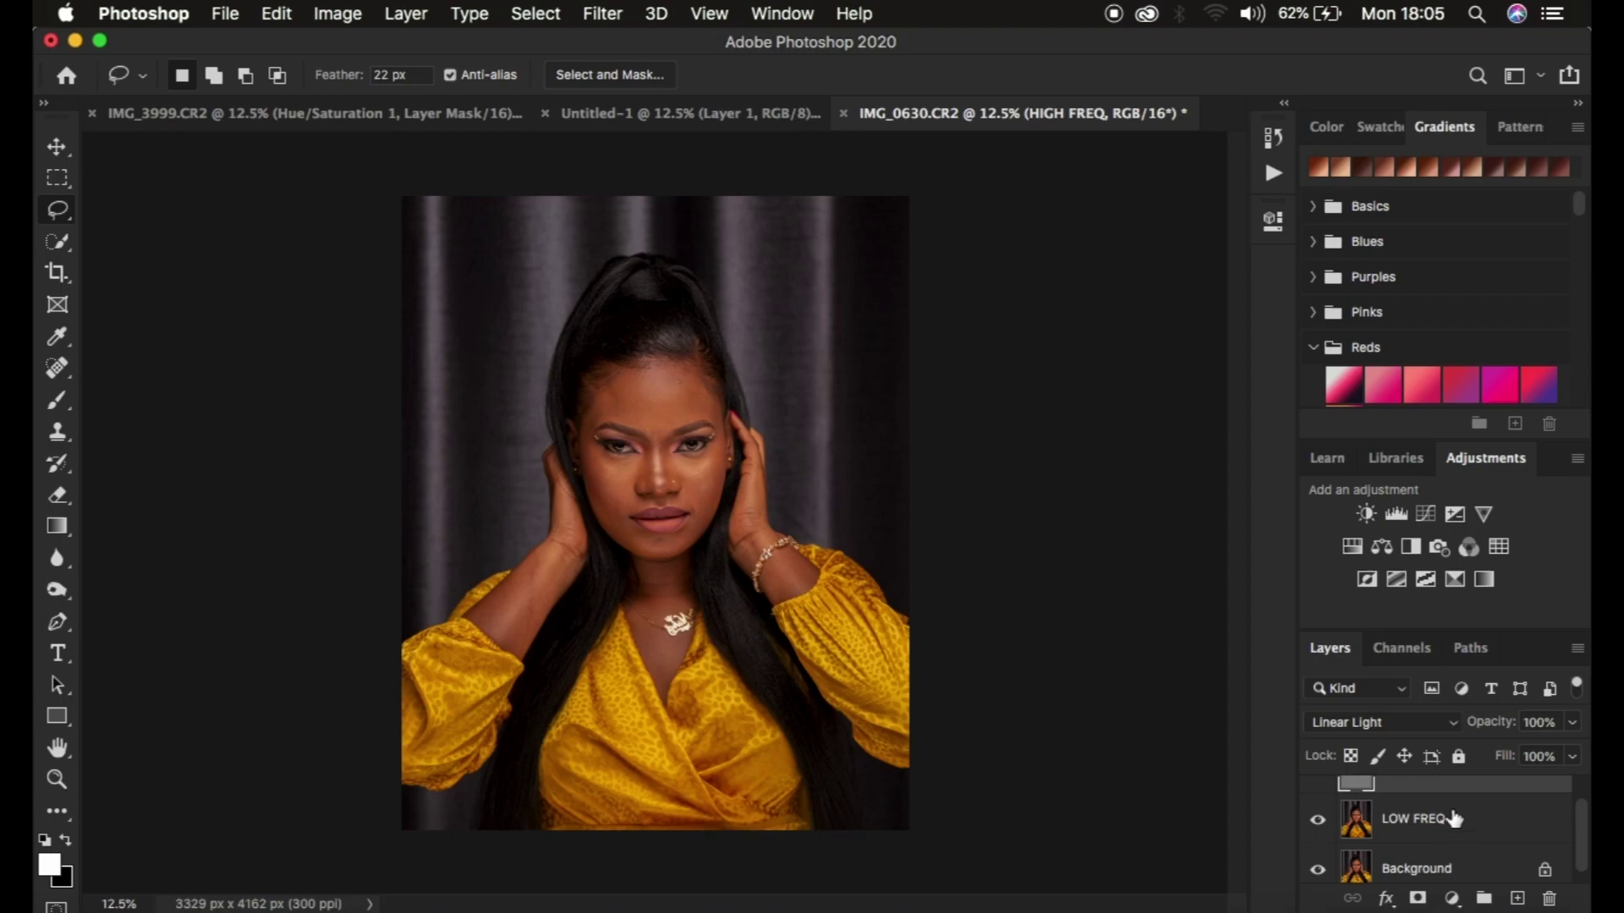
# Group the HIGH FREQ and LOW FREQ layers and name the group "freq sep".
pyautogui.click(1491, 821)
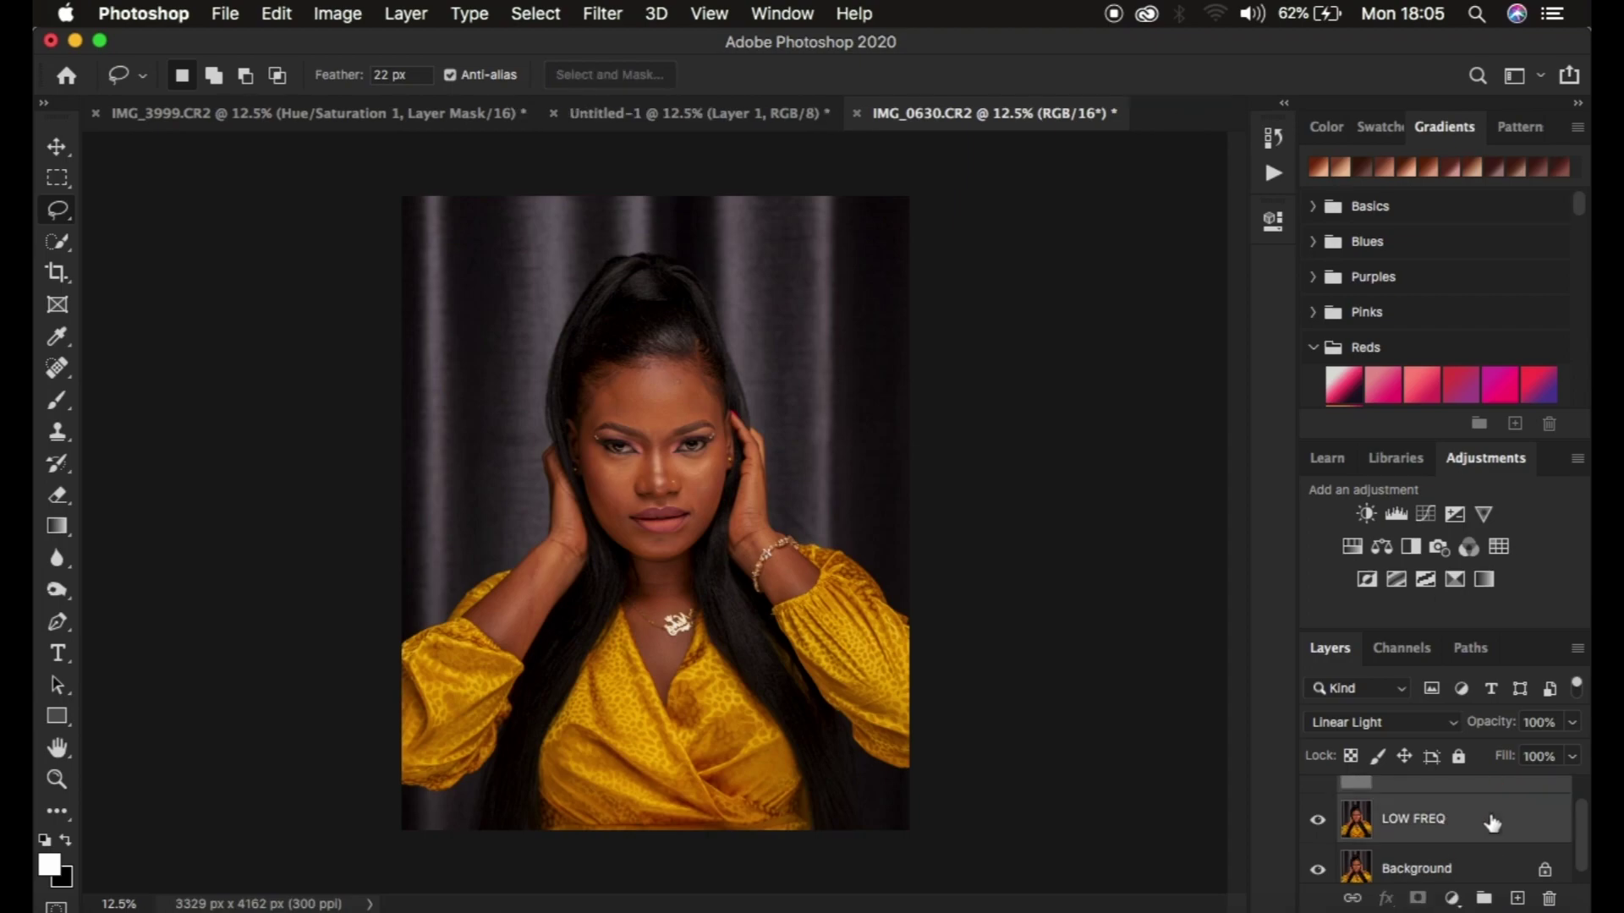
pyautogui.scroll(1, 1491, 822)
pyautogui.scroll(-1, 1491, 822)
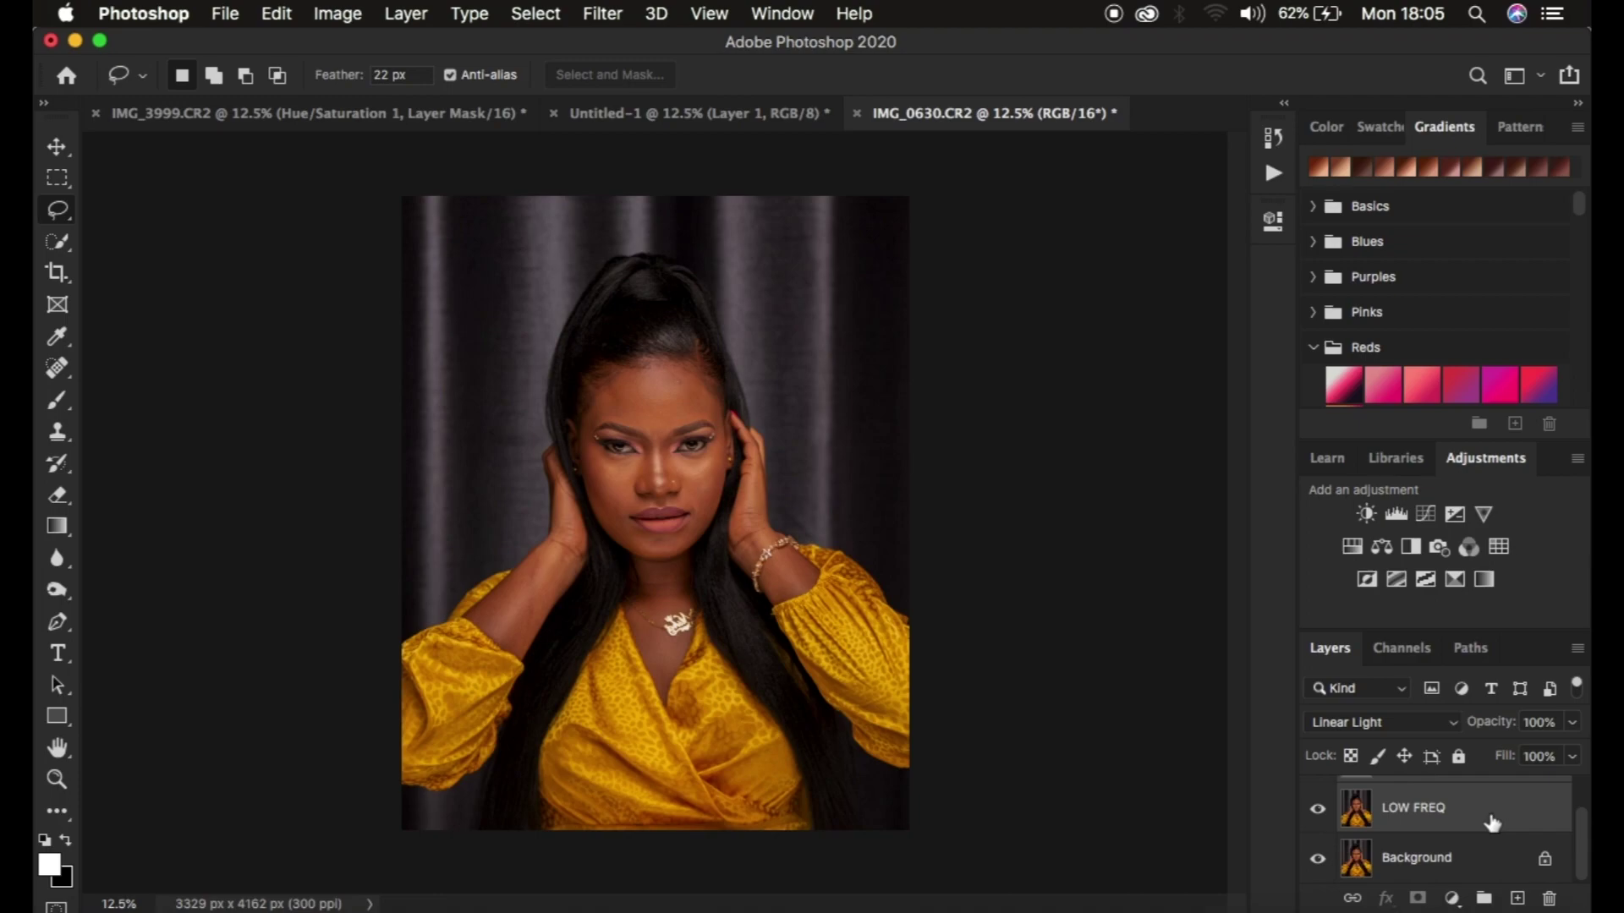
pyautogui.scroll(1, 1492, 823)
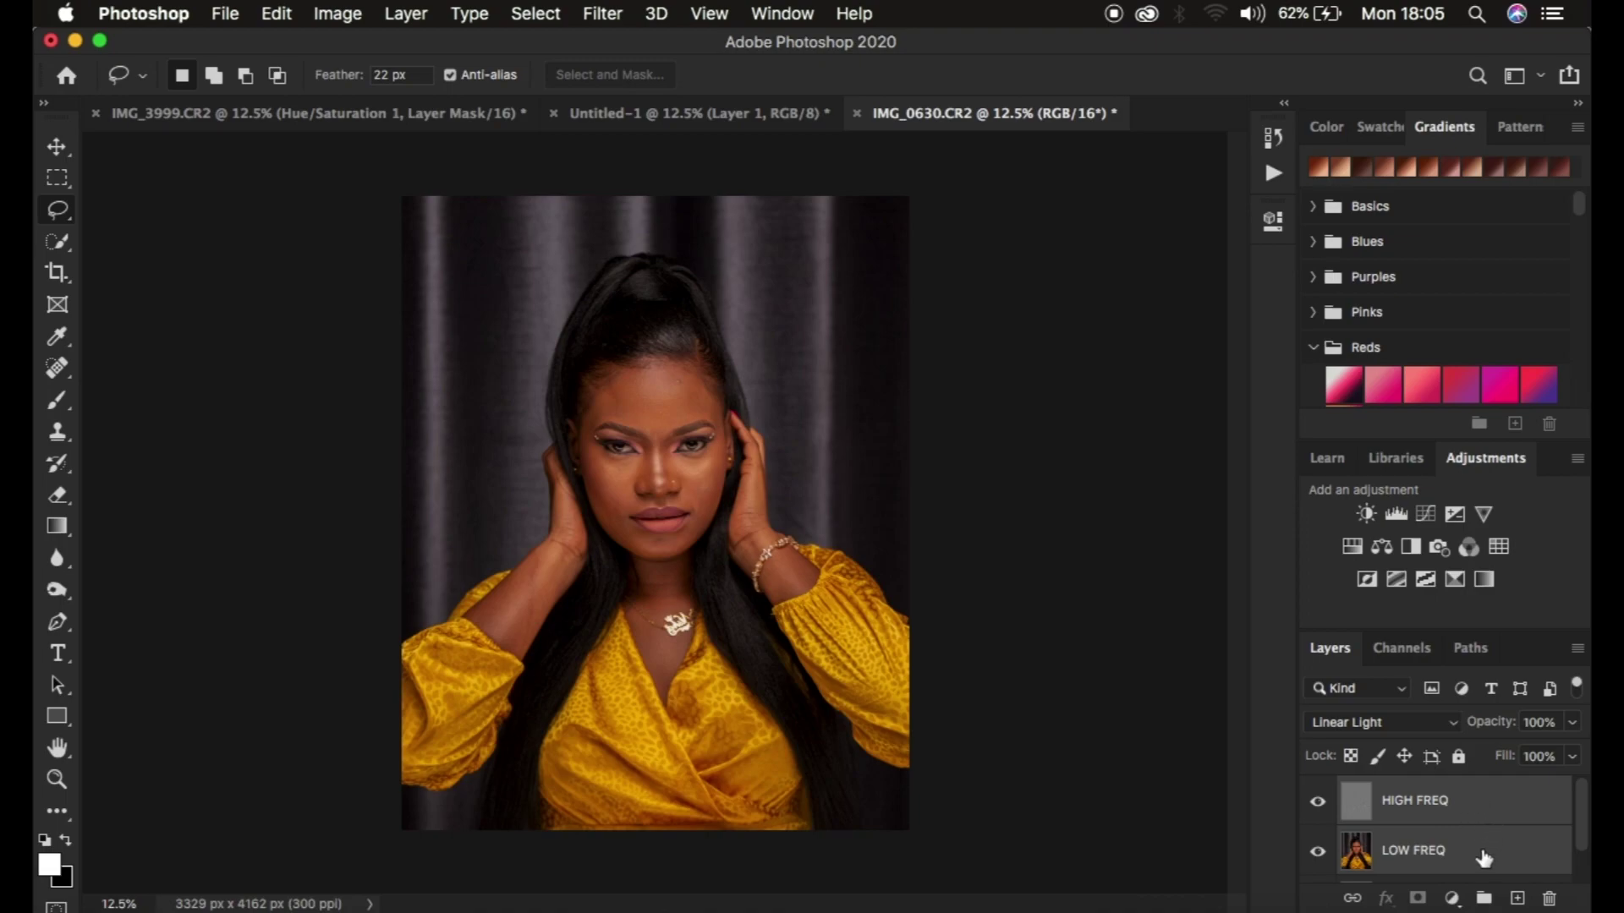
pyautogui.moveTo(1490, 804); pyautogui.dragTo(1484, 902)
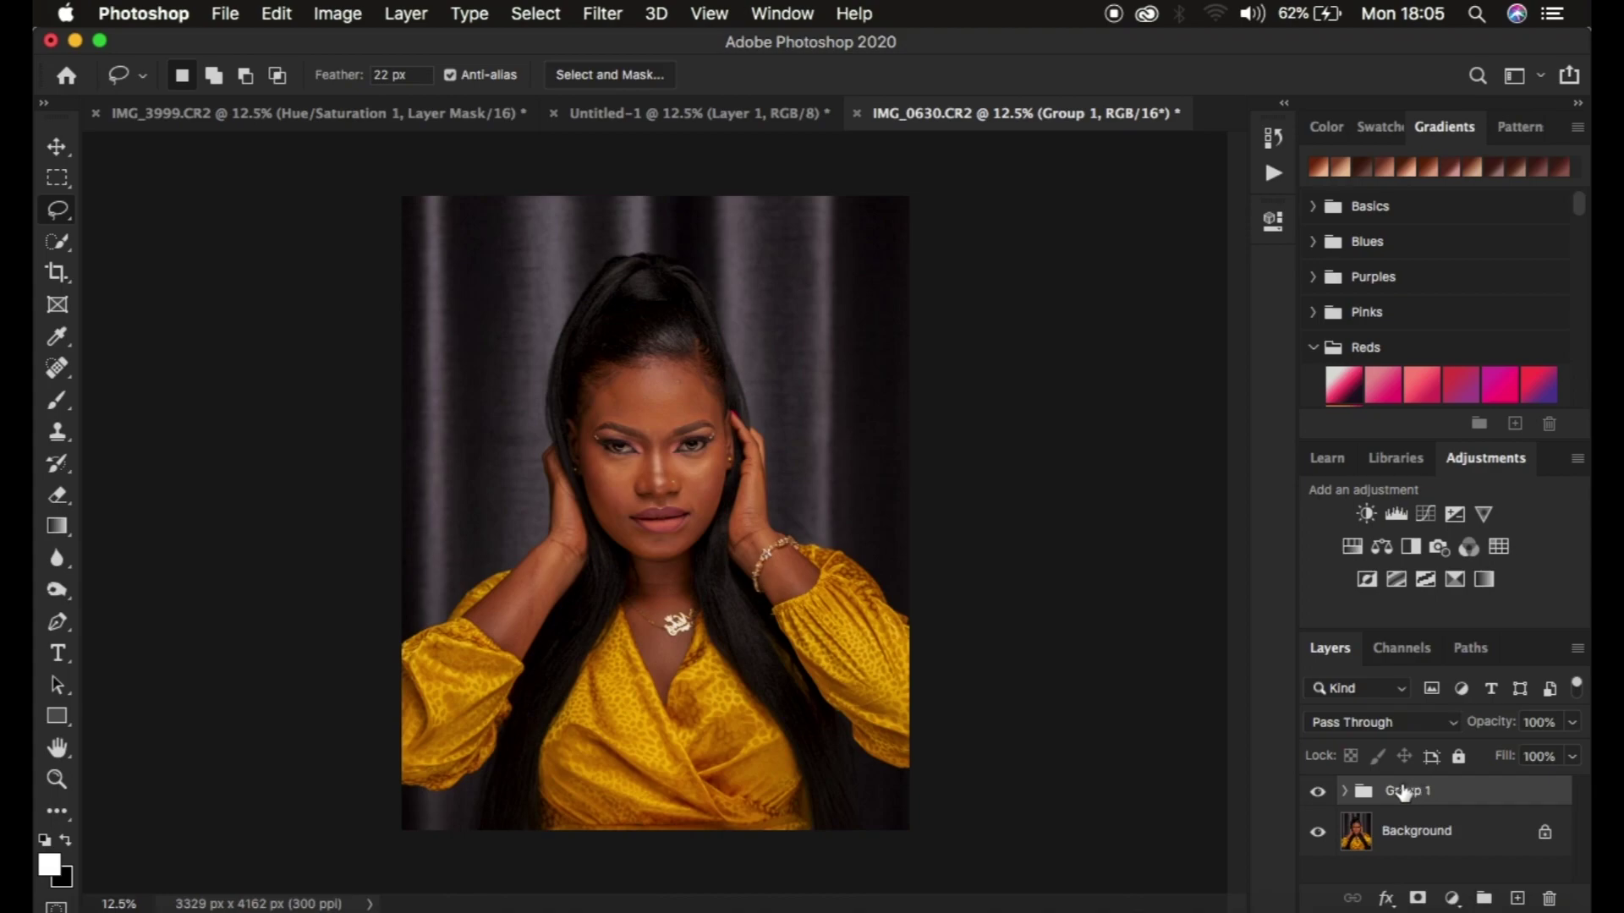
pyautogui.doubleClick(1393, 784)
pyautogui.write('freq sep')
pyautogui.press('Return')
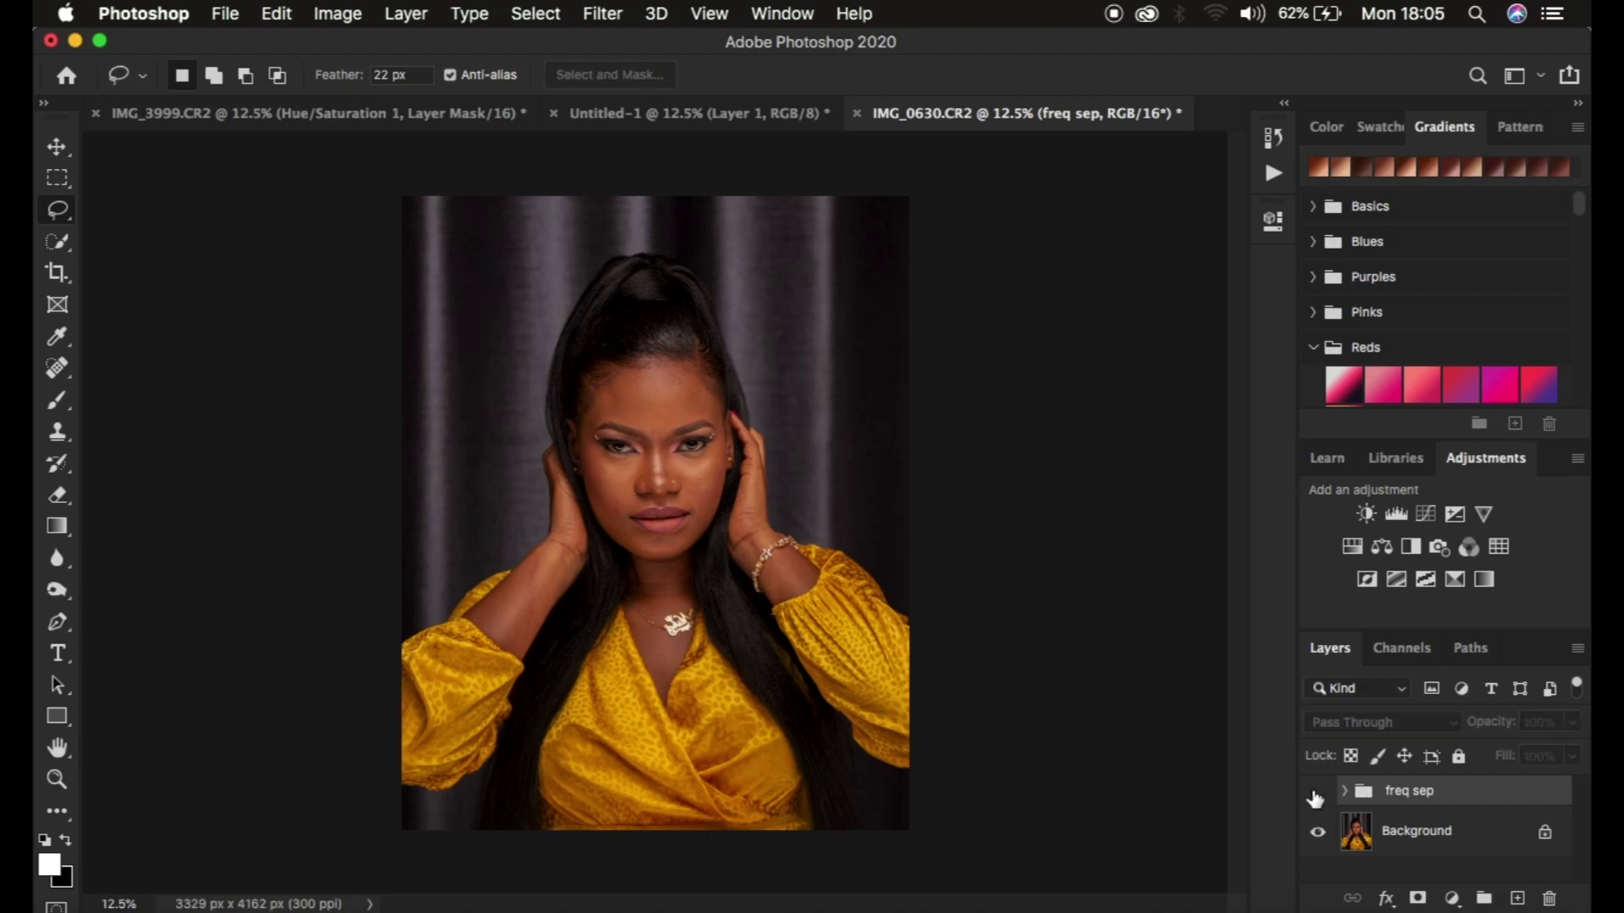
# Toggle the visibility of the freq sep group and the Background layer to compare the portrait with and without them.
pyautogui.click(1316, 792)
pyautogui.click(1316, 792)
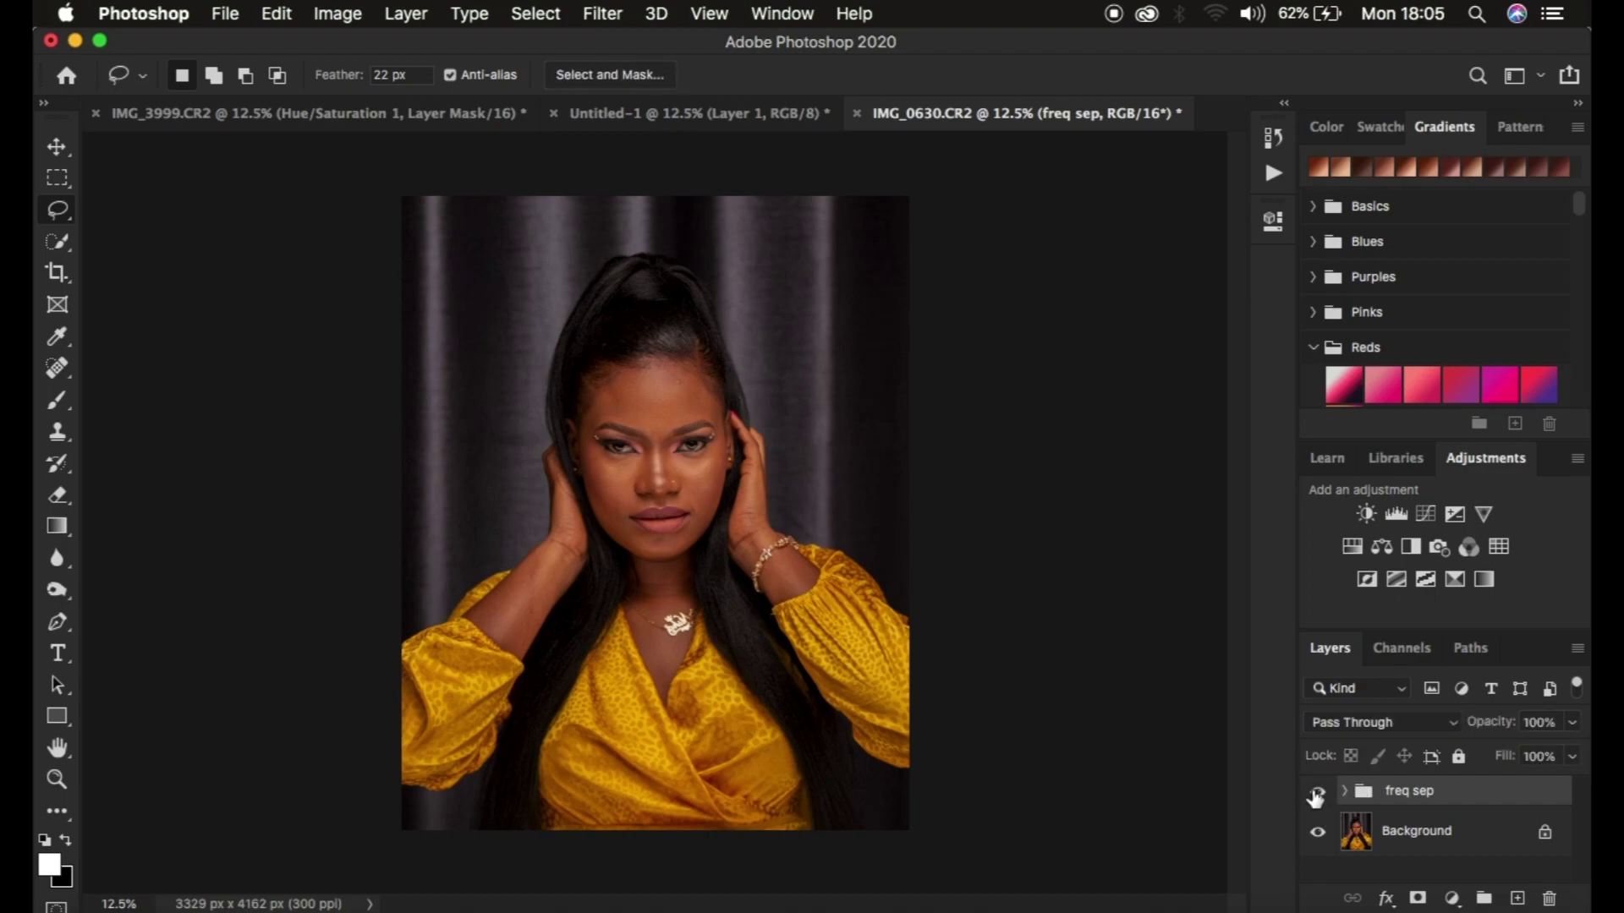
pyautogui.click(1318, 836)
pyautogui.click(1318, 836)
pyautogui.click(1318, 835)
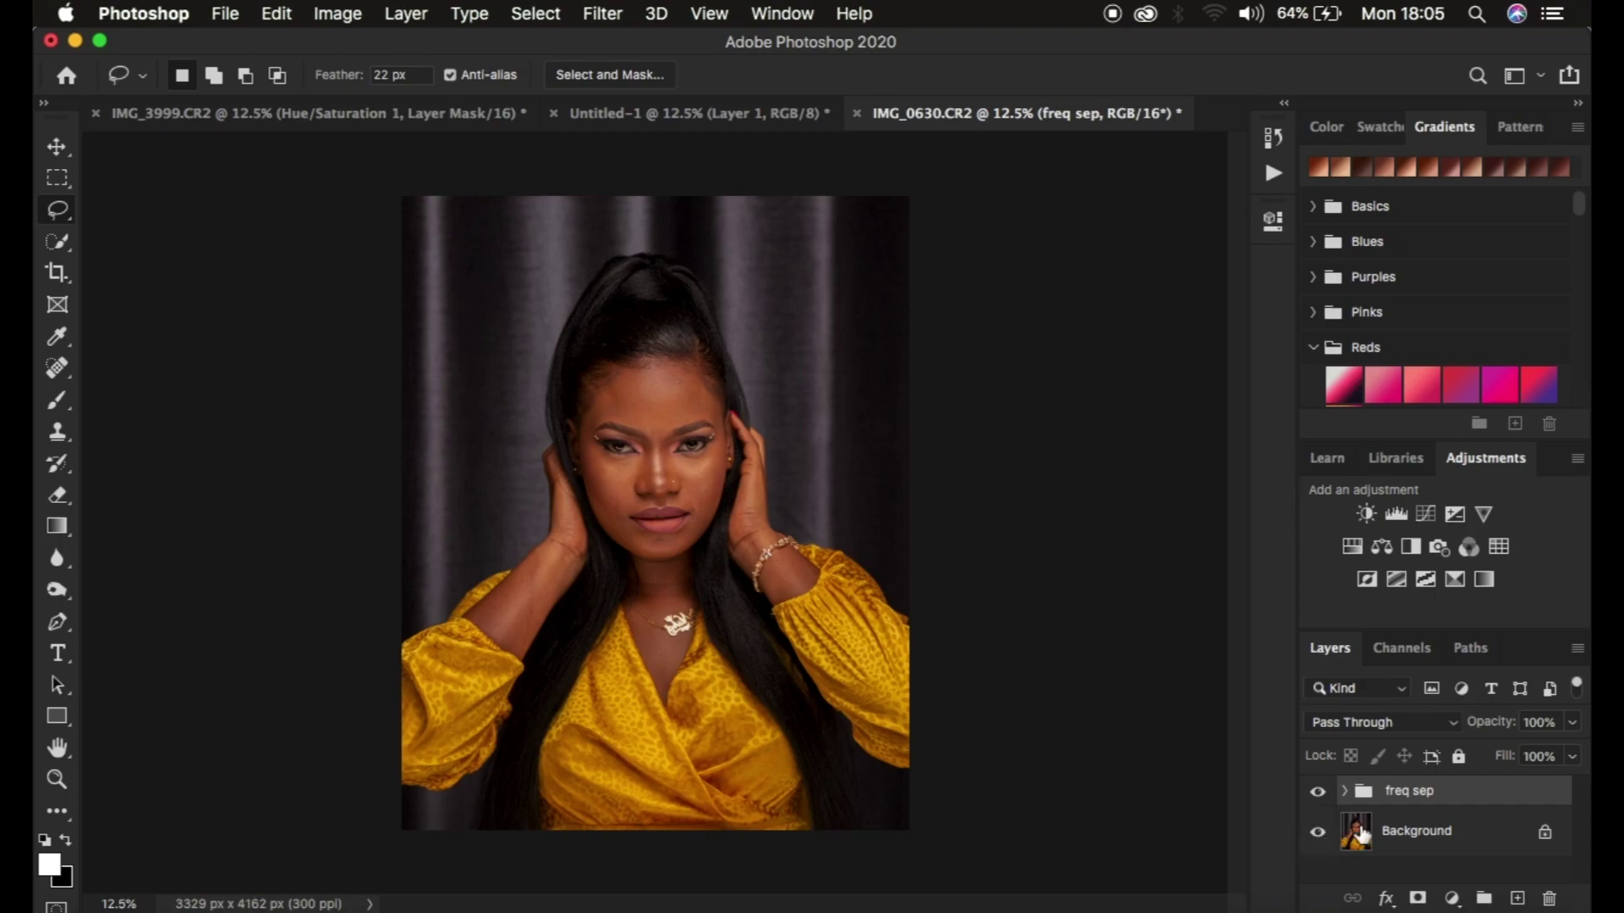
# Hide the HIGH FREQ layer inside the freq sep group and make LOW FREQ the active layer.
pyautogui.click(1344, 791)
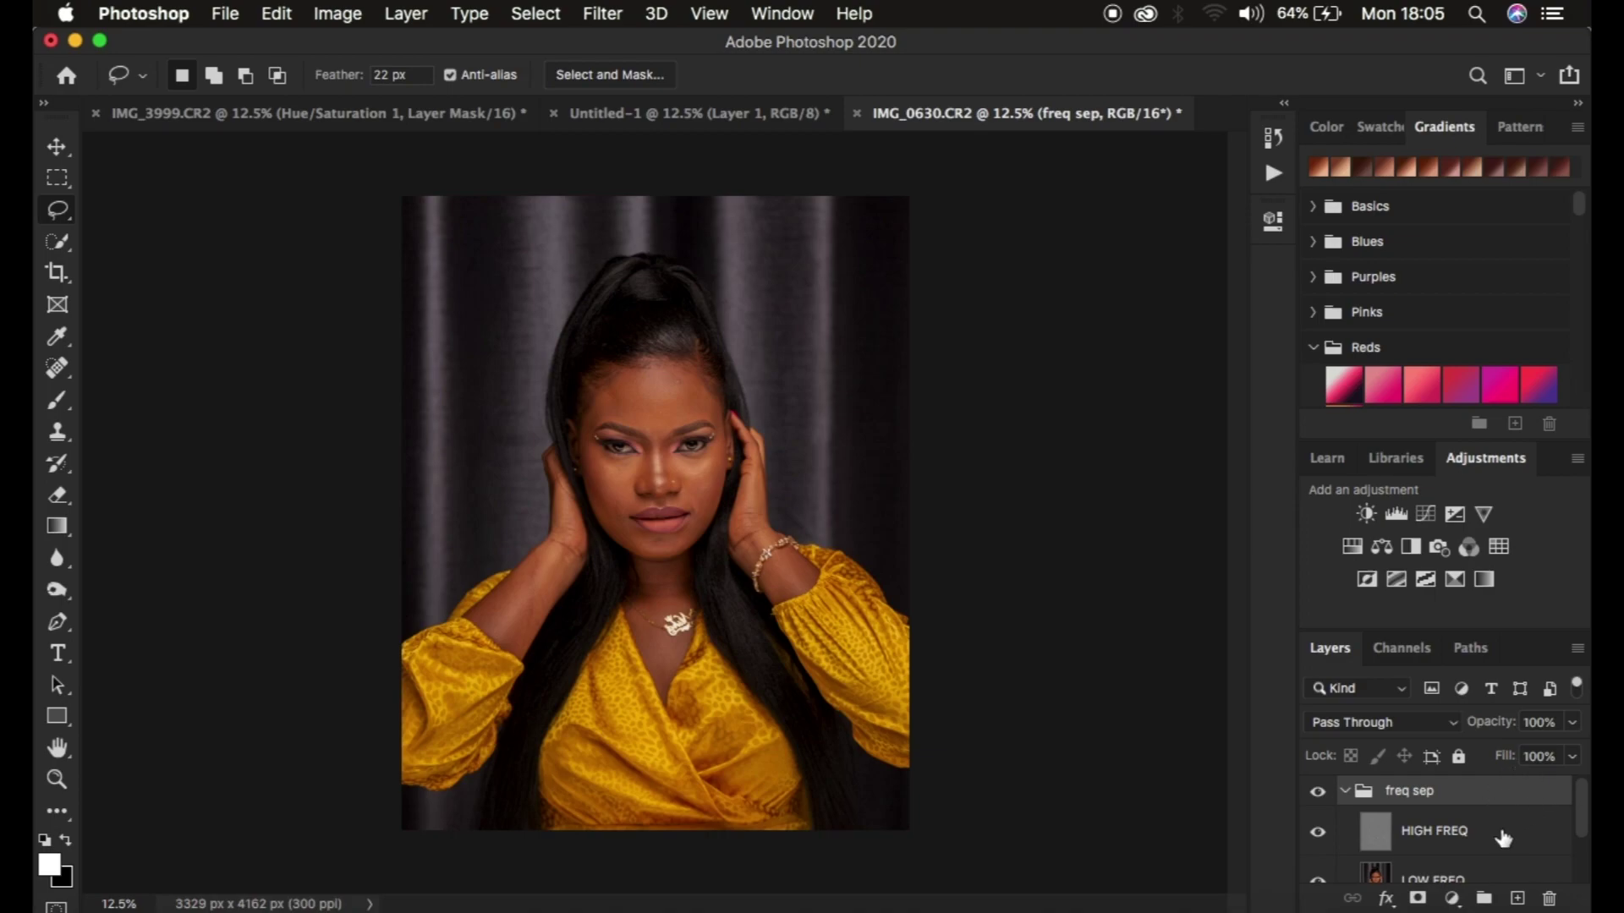
pyautogui.scroll(-2, 1497, 829)
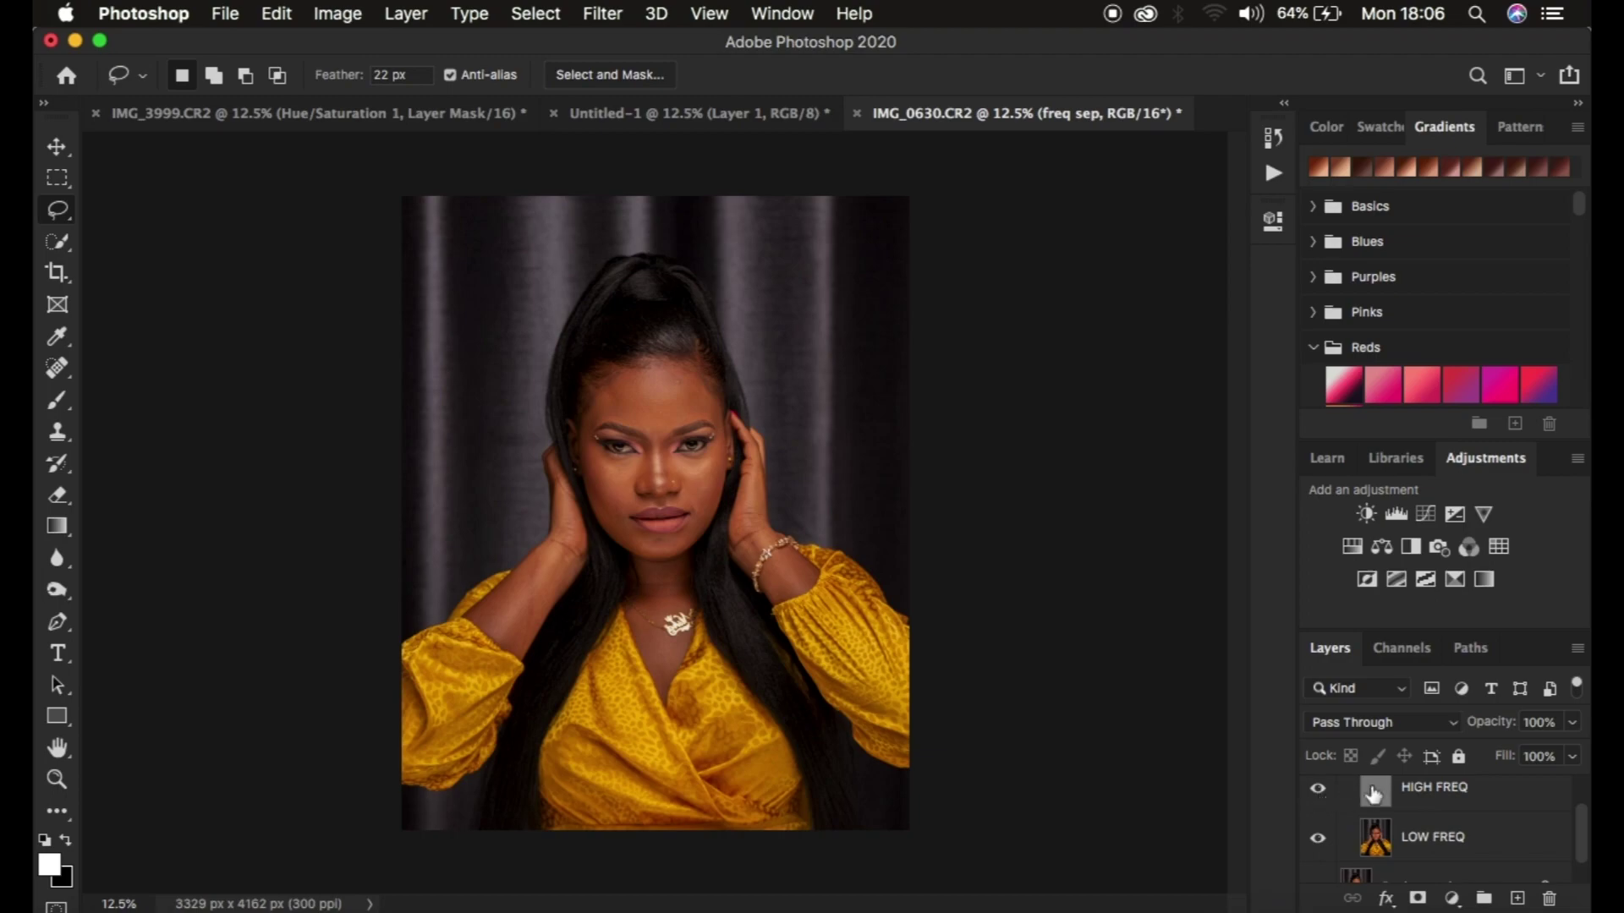
pyautogui.click(1319, 799)
pyautogui.click(1459, 844)
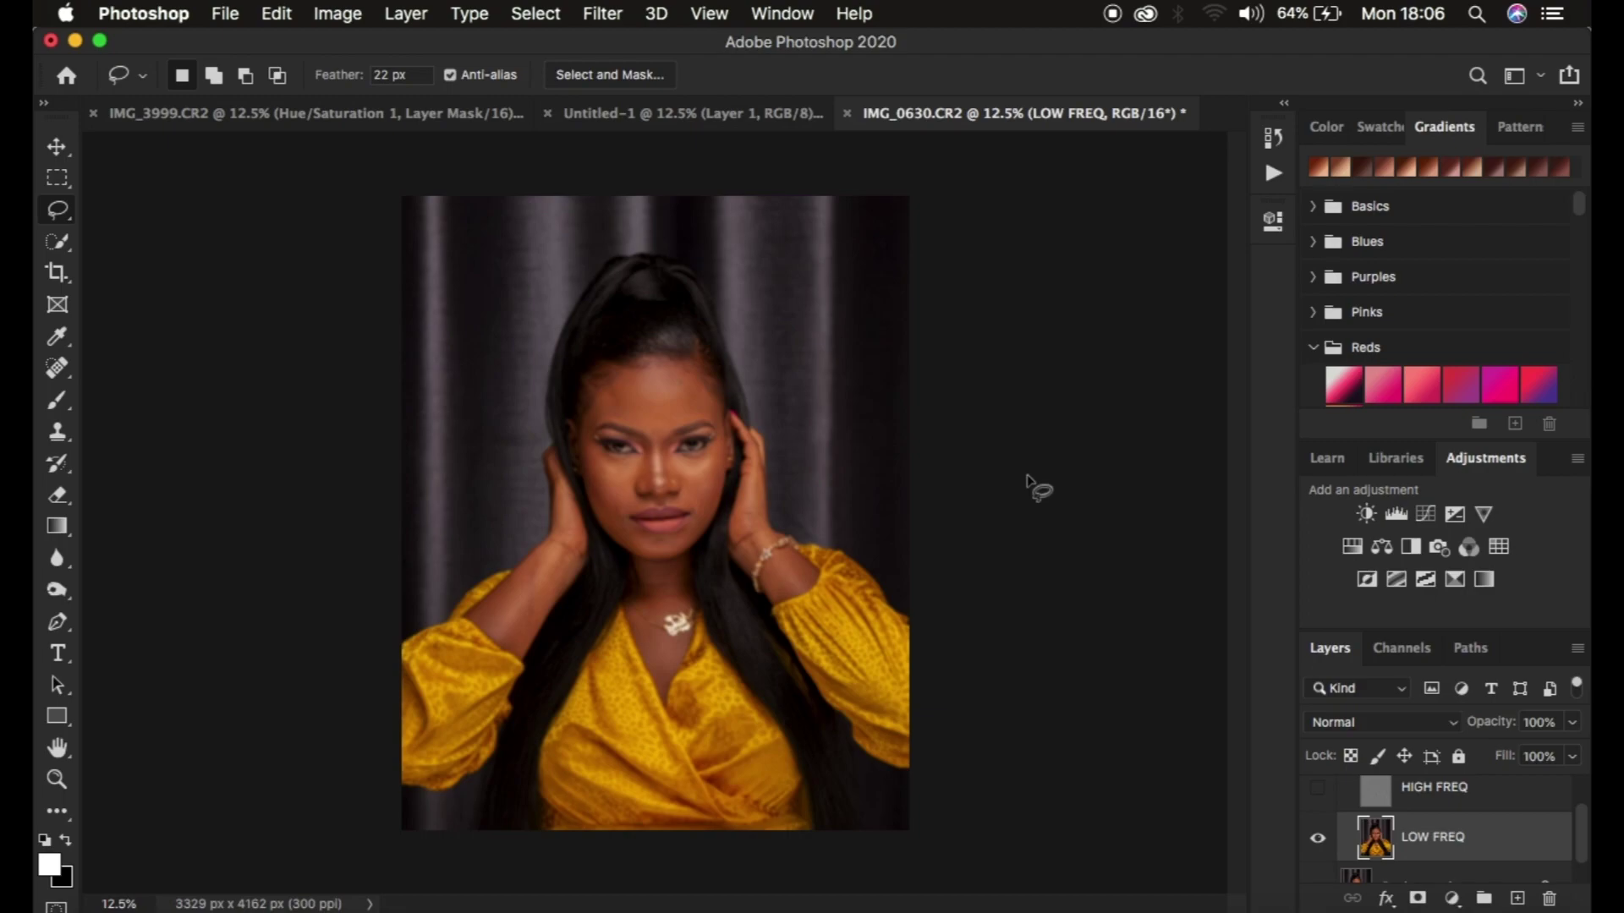
# Switch to the Mixer Brush tool and check its brush size and hardness.
pyautogui.click(57, 405)
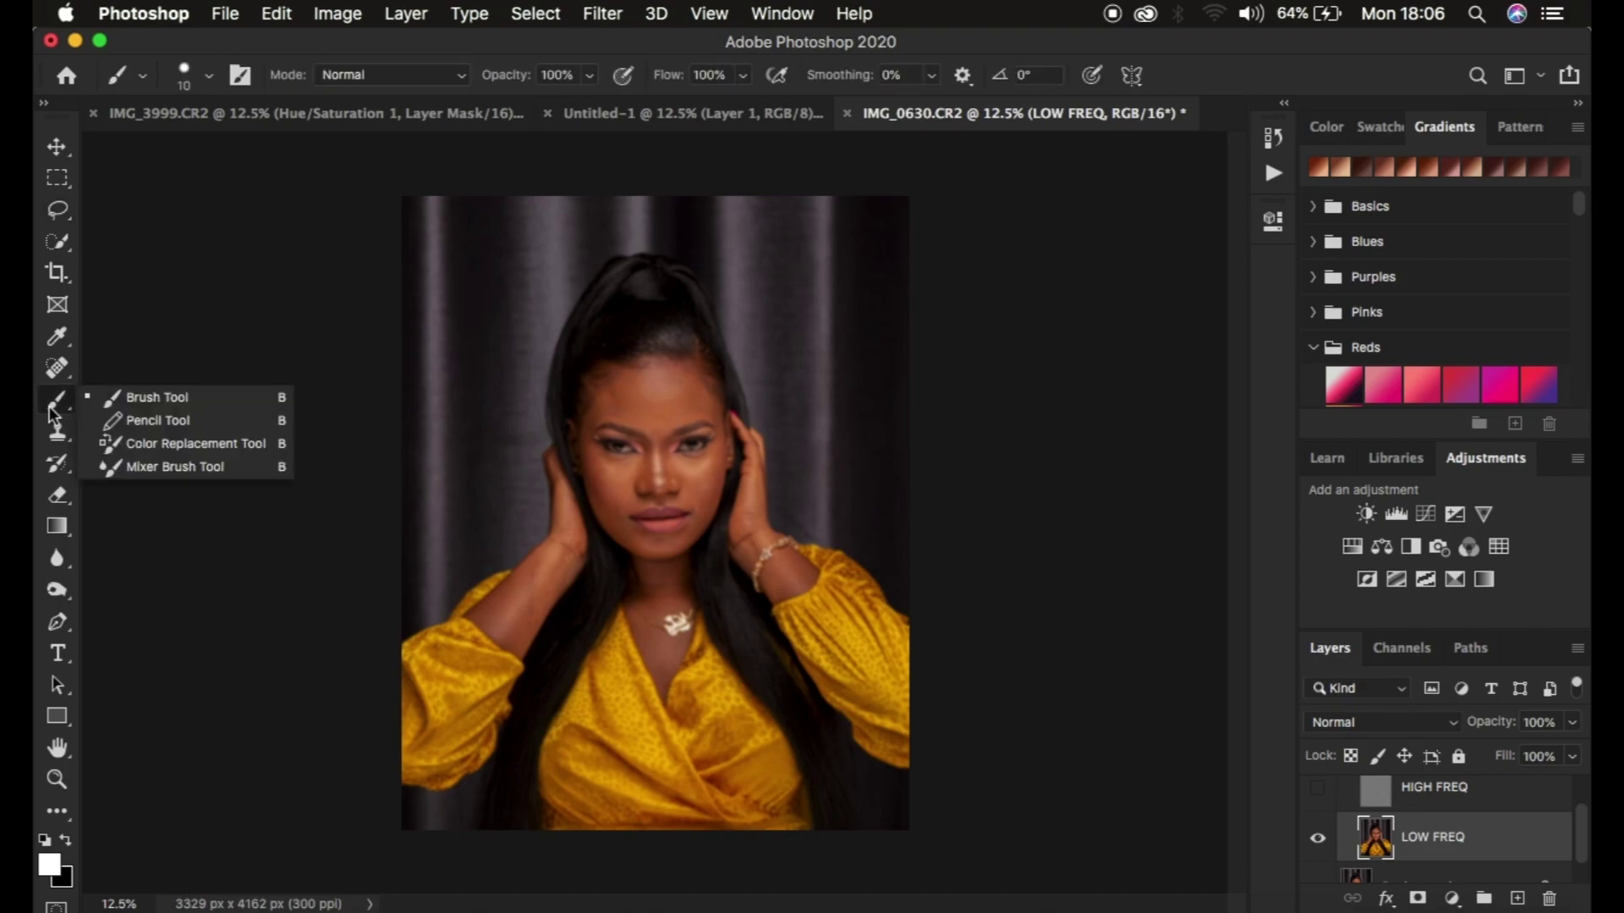
pyautogui.click(148, 470)
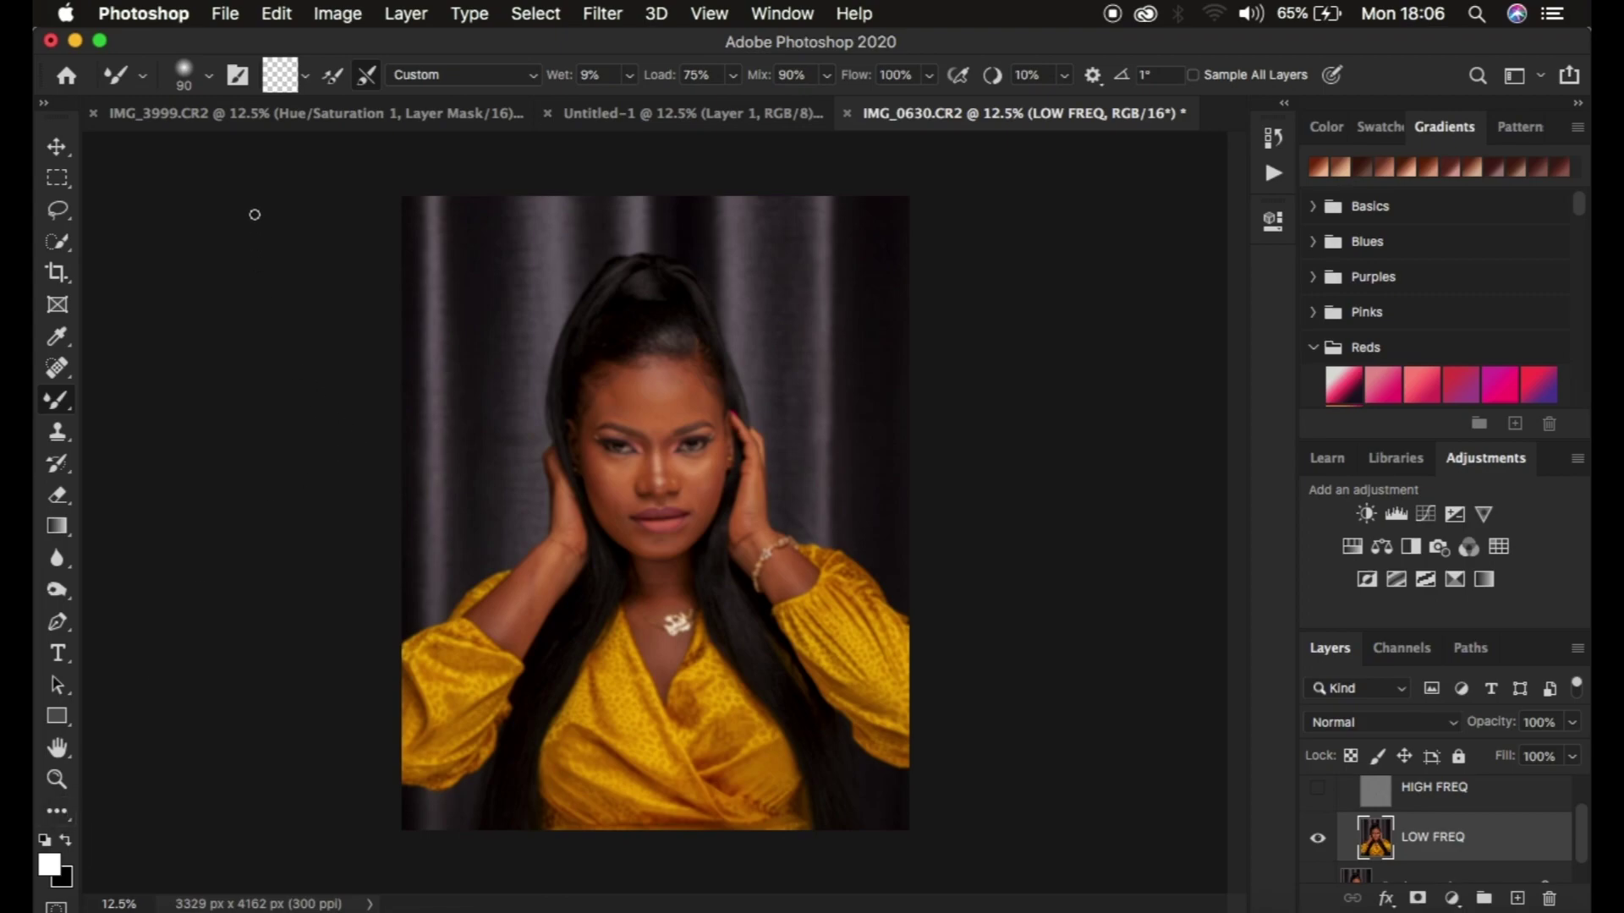
pyautogui.click(209, 78)
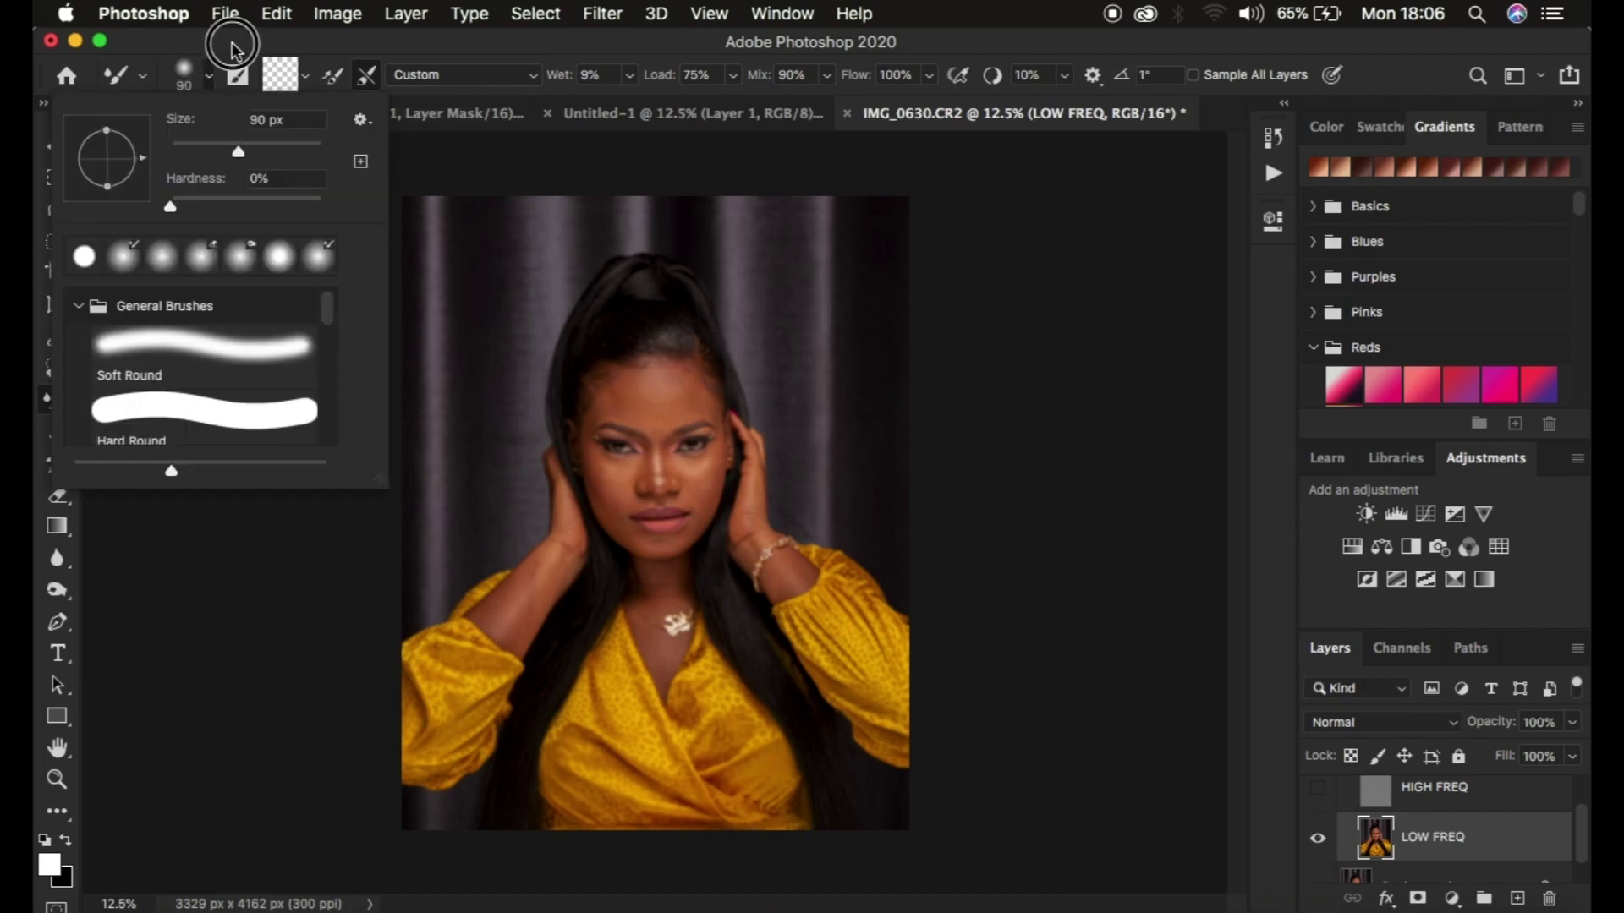
pyautogui.click(232, 40)
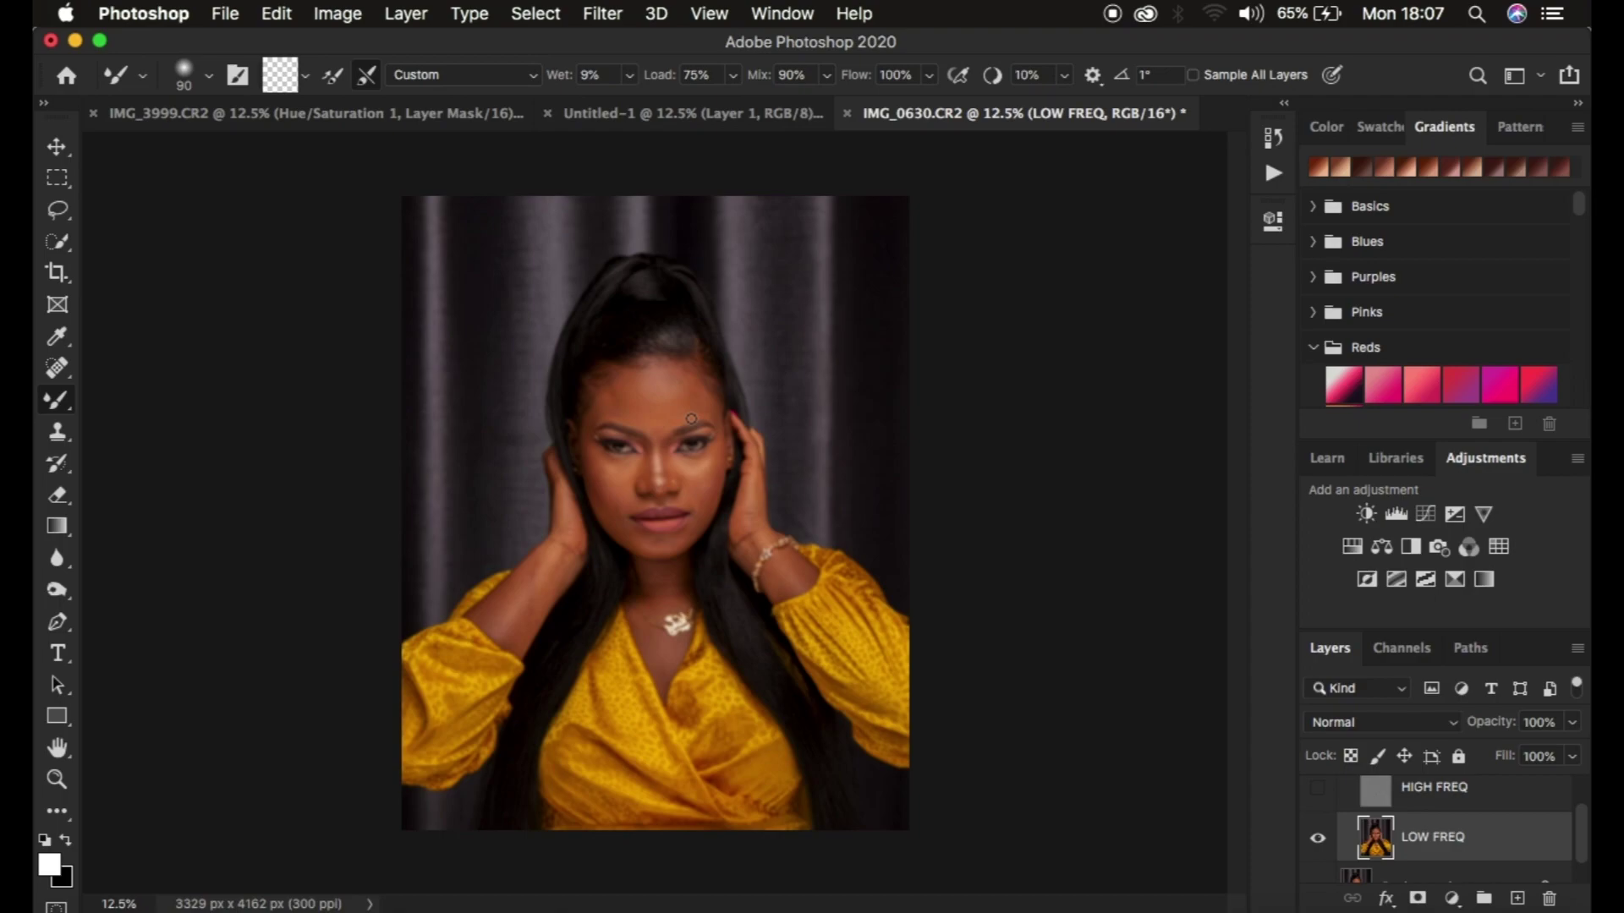
pyautogui.click(210, 75)
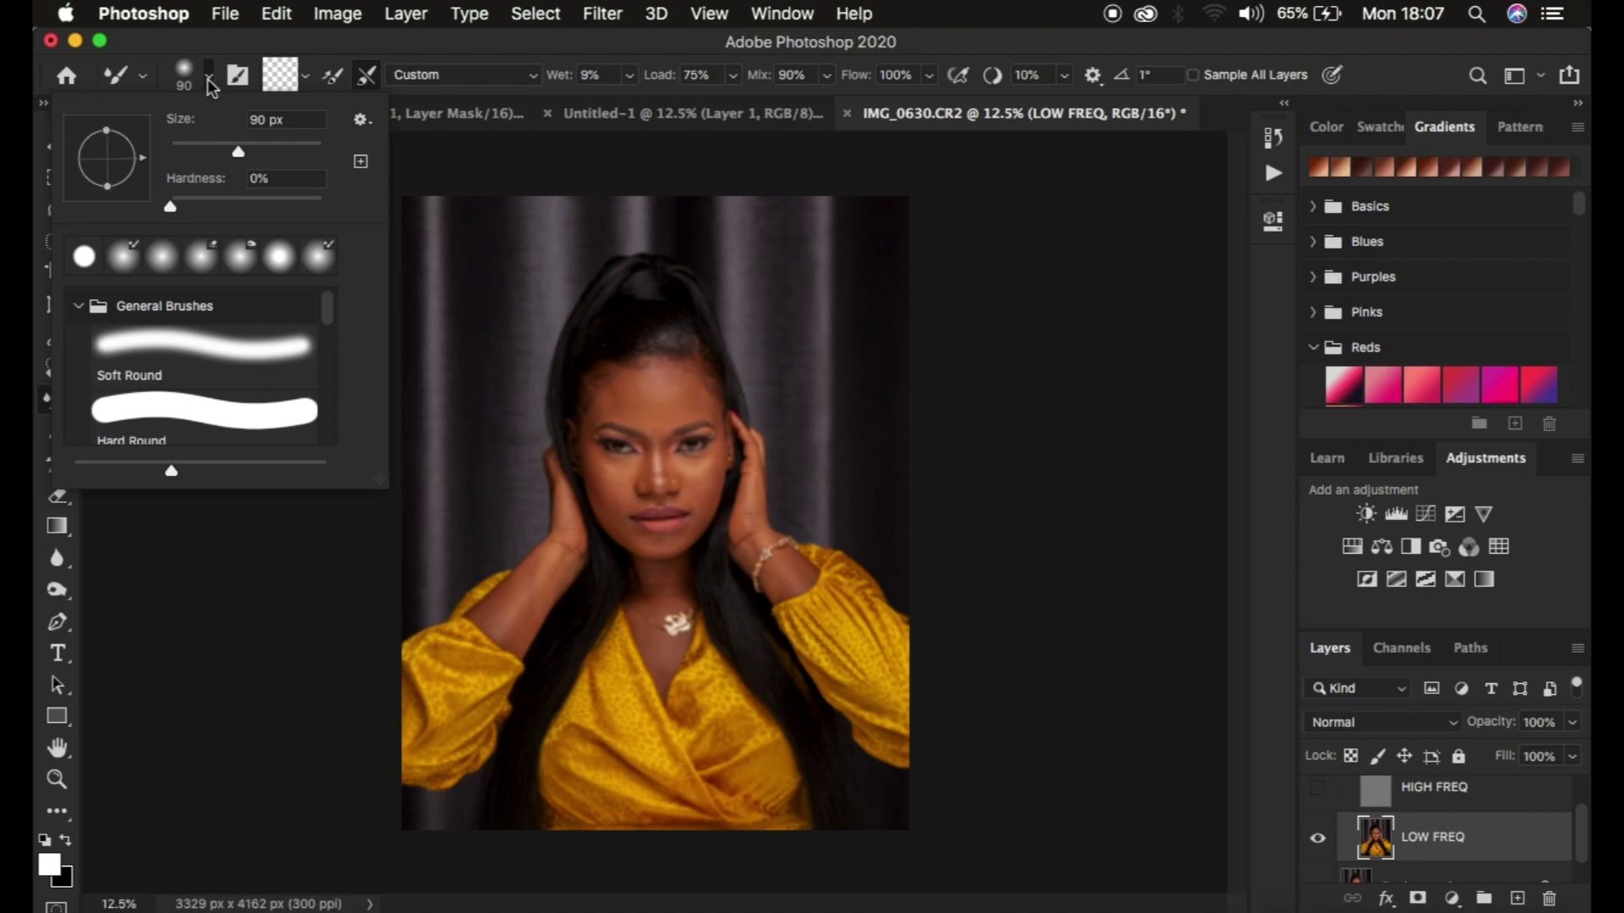
pyautogui.click(208, 77)
# Check the Mixer Brush's load options and turn on Sample All Layers.
pyautogui.click(306, 74)
pyautogui.click(311, 120)
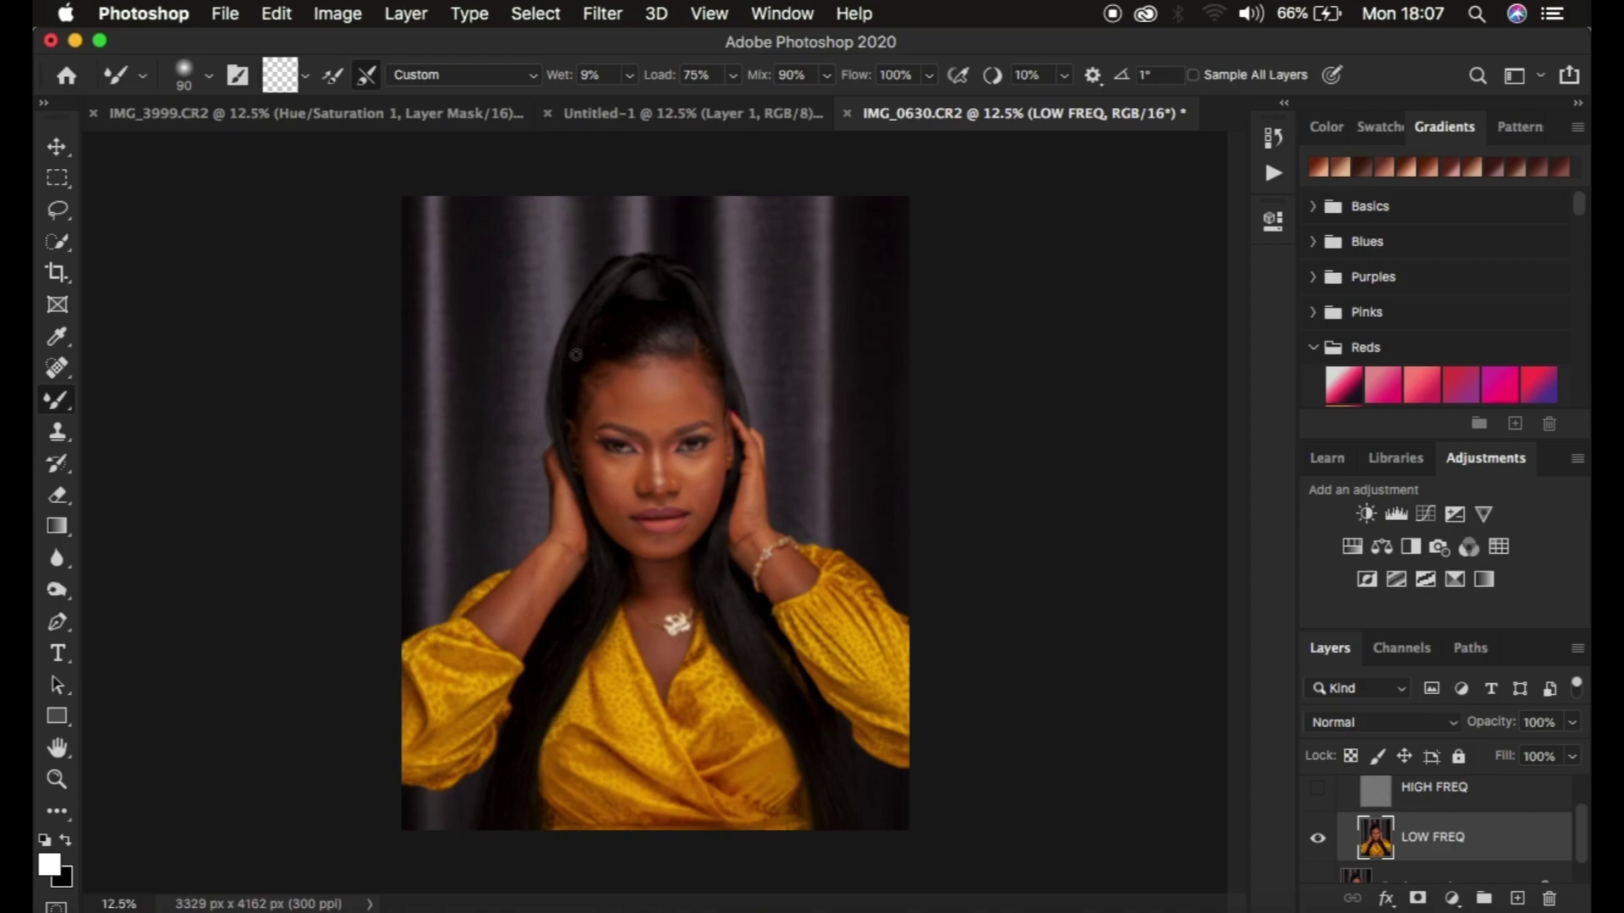
pyautogui.click(367, 74)
pyautogui.click(1193, 74)
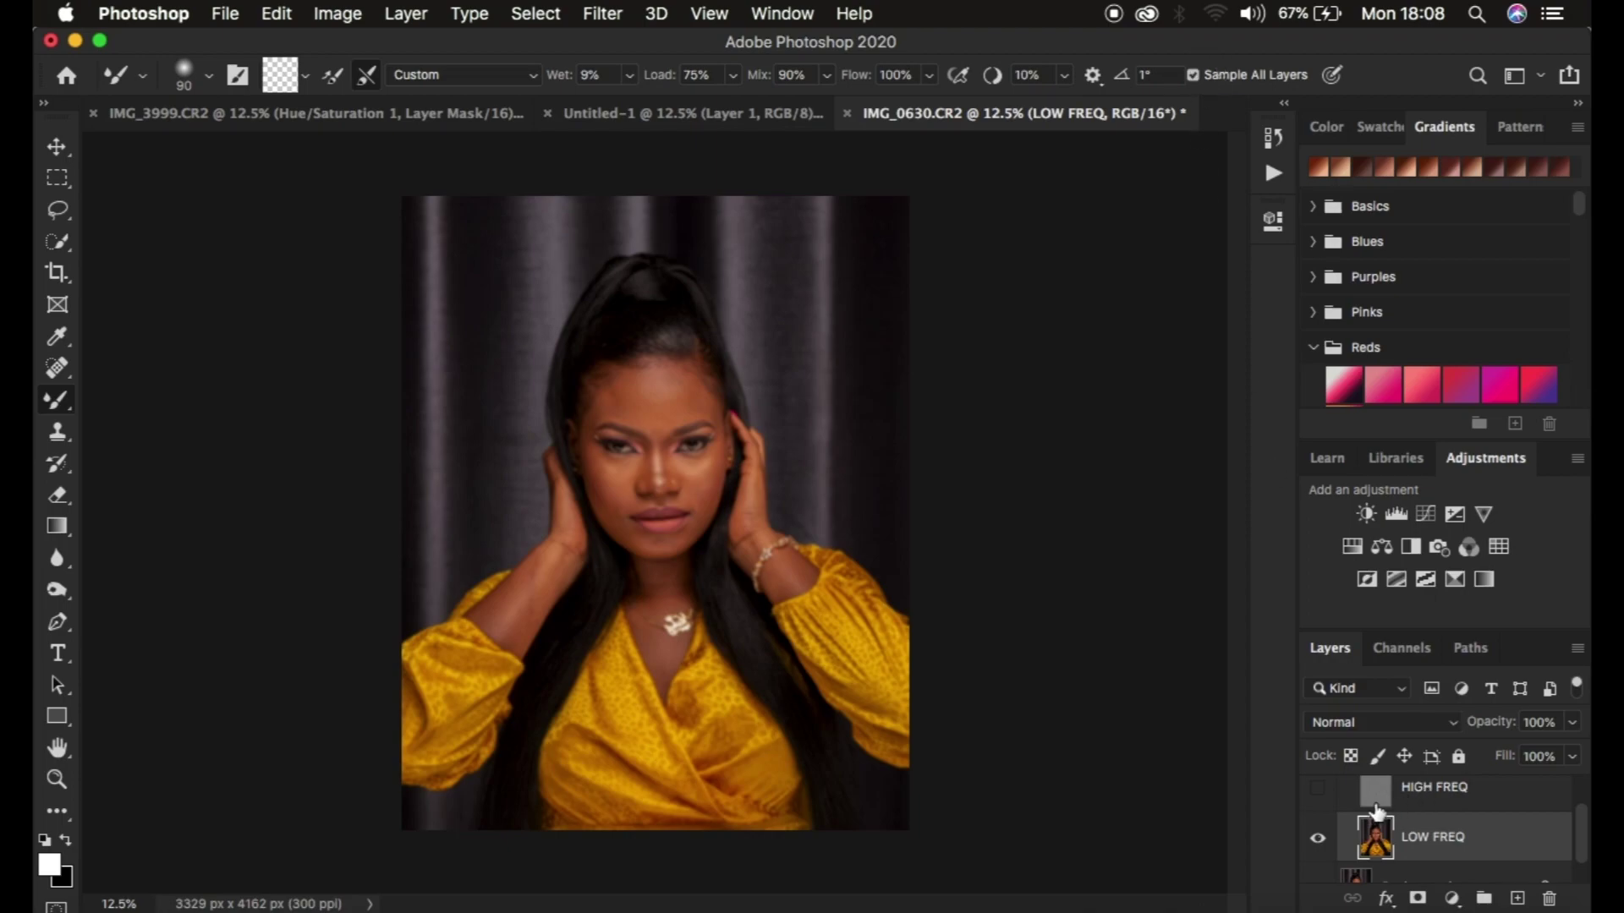
# Try blending the forehead skin on LOW FREQ with a 150 px Mixer Brush while the HIGH FREQ layer is shown.
pyautogui.click(1319, 790)
pyautogui.scroll(1, 1446, 843)
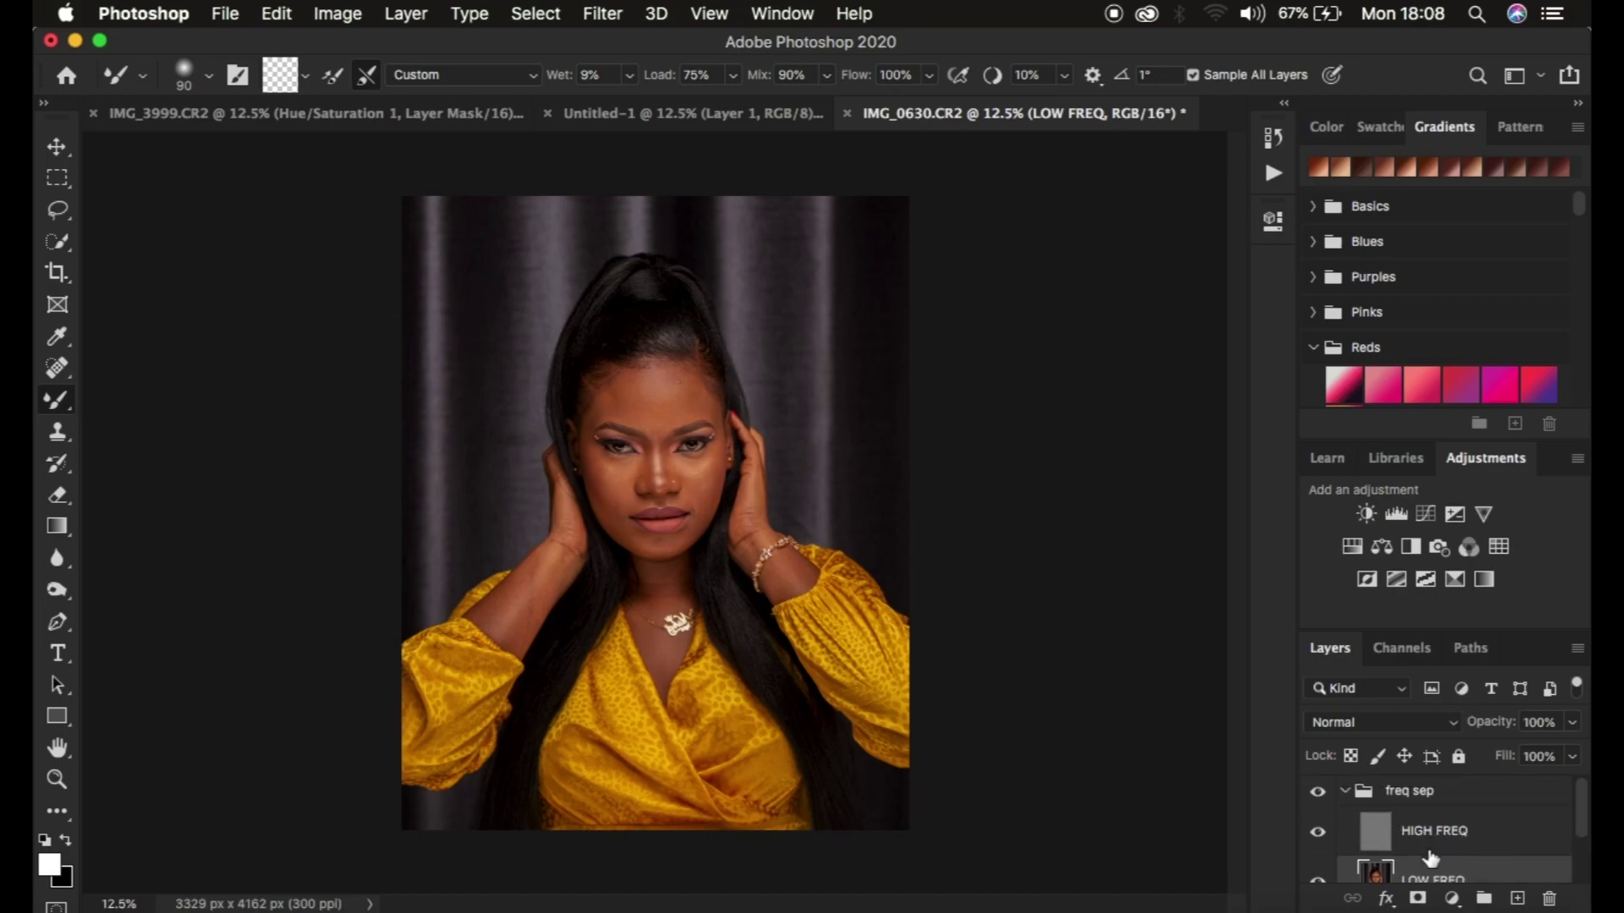
pyautogui.scroll(-2, 1510, 839)
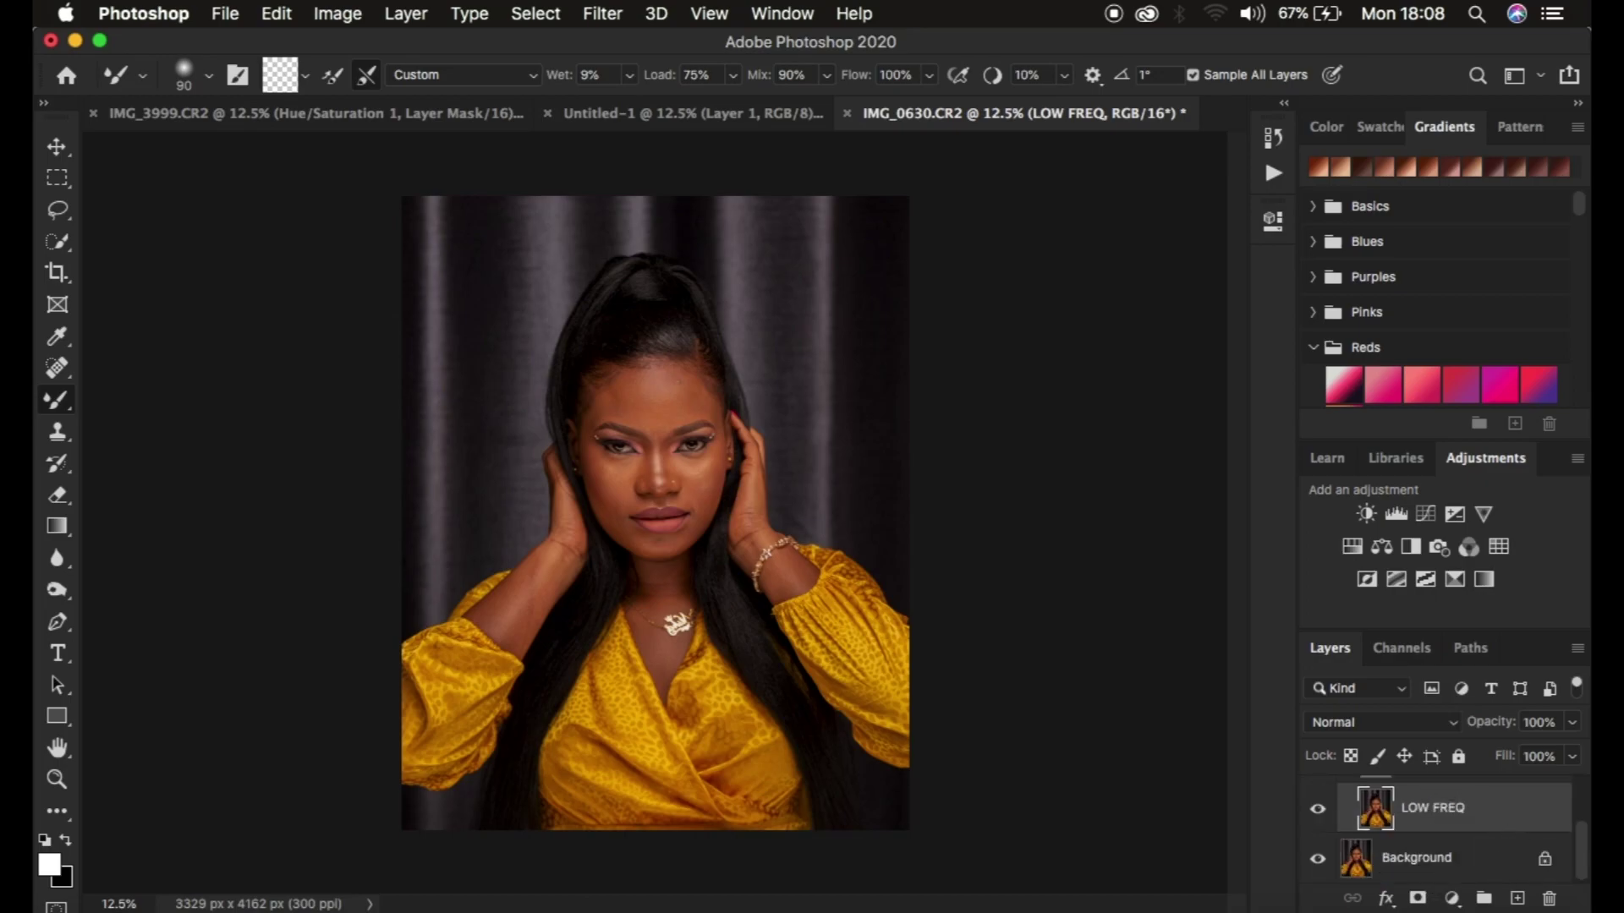
pyautogui.scroll(2, 1502, 834)
pyautogui.press('super+equal')
pyautogui.press('super+equal')
pyautogui.press('super+equal')
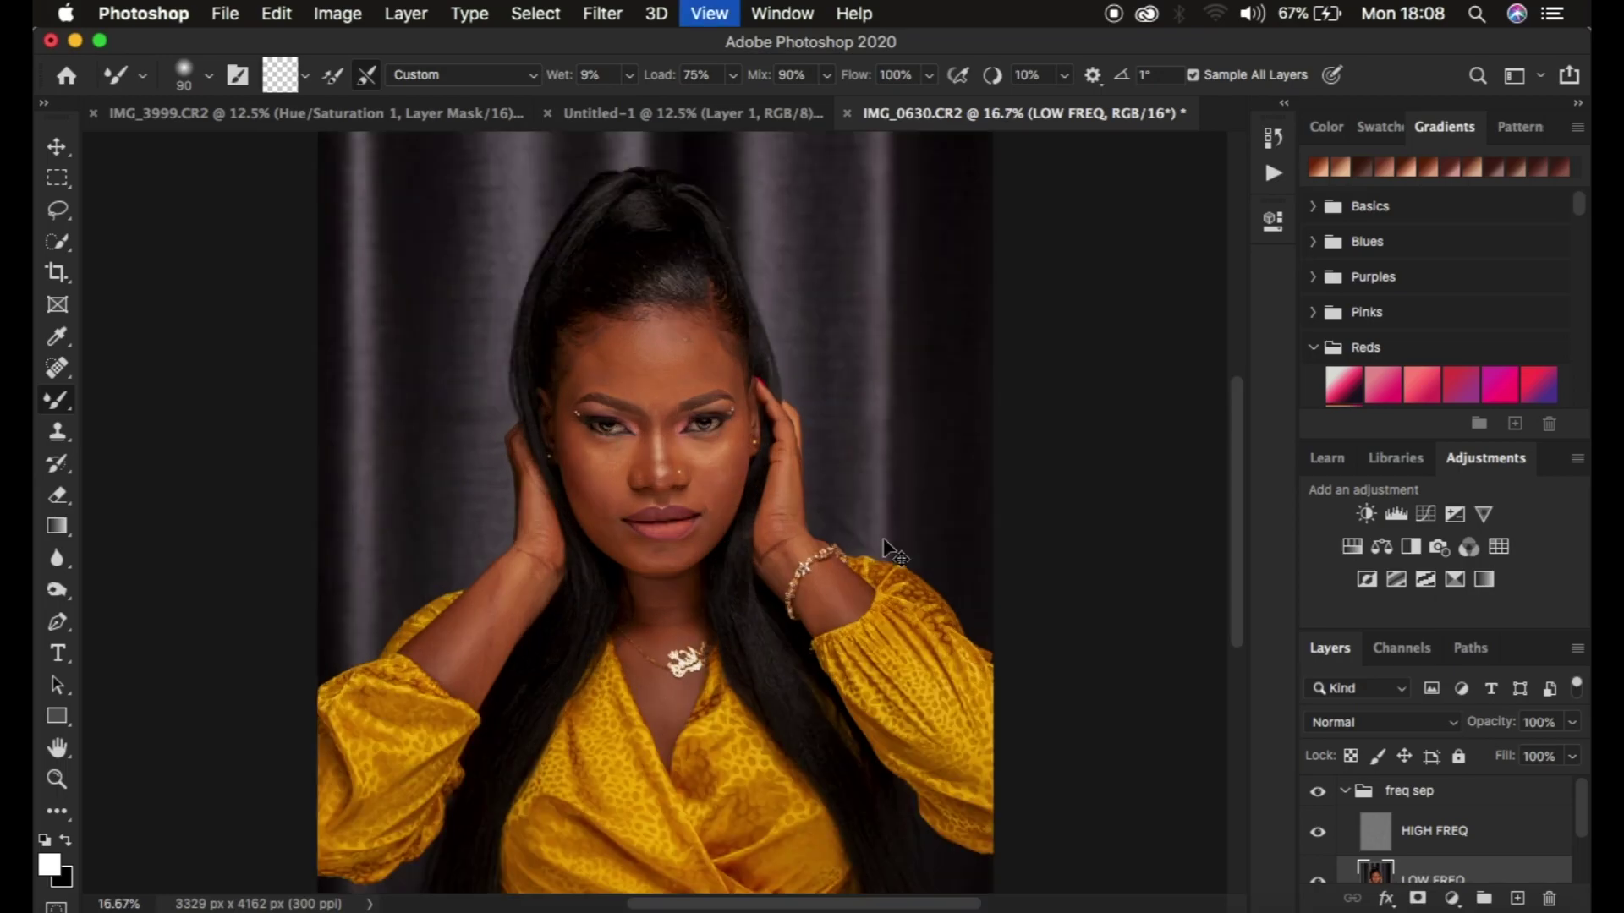
pyautogui.press(']')
pyautogui.press(']')
pyautogui.press(']')
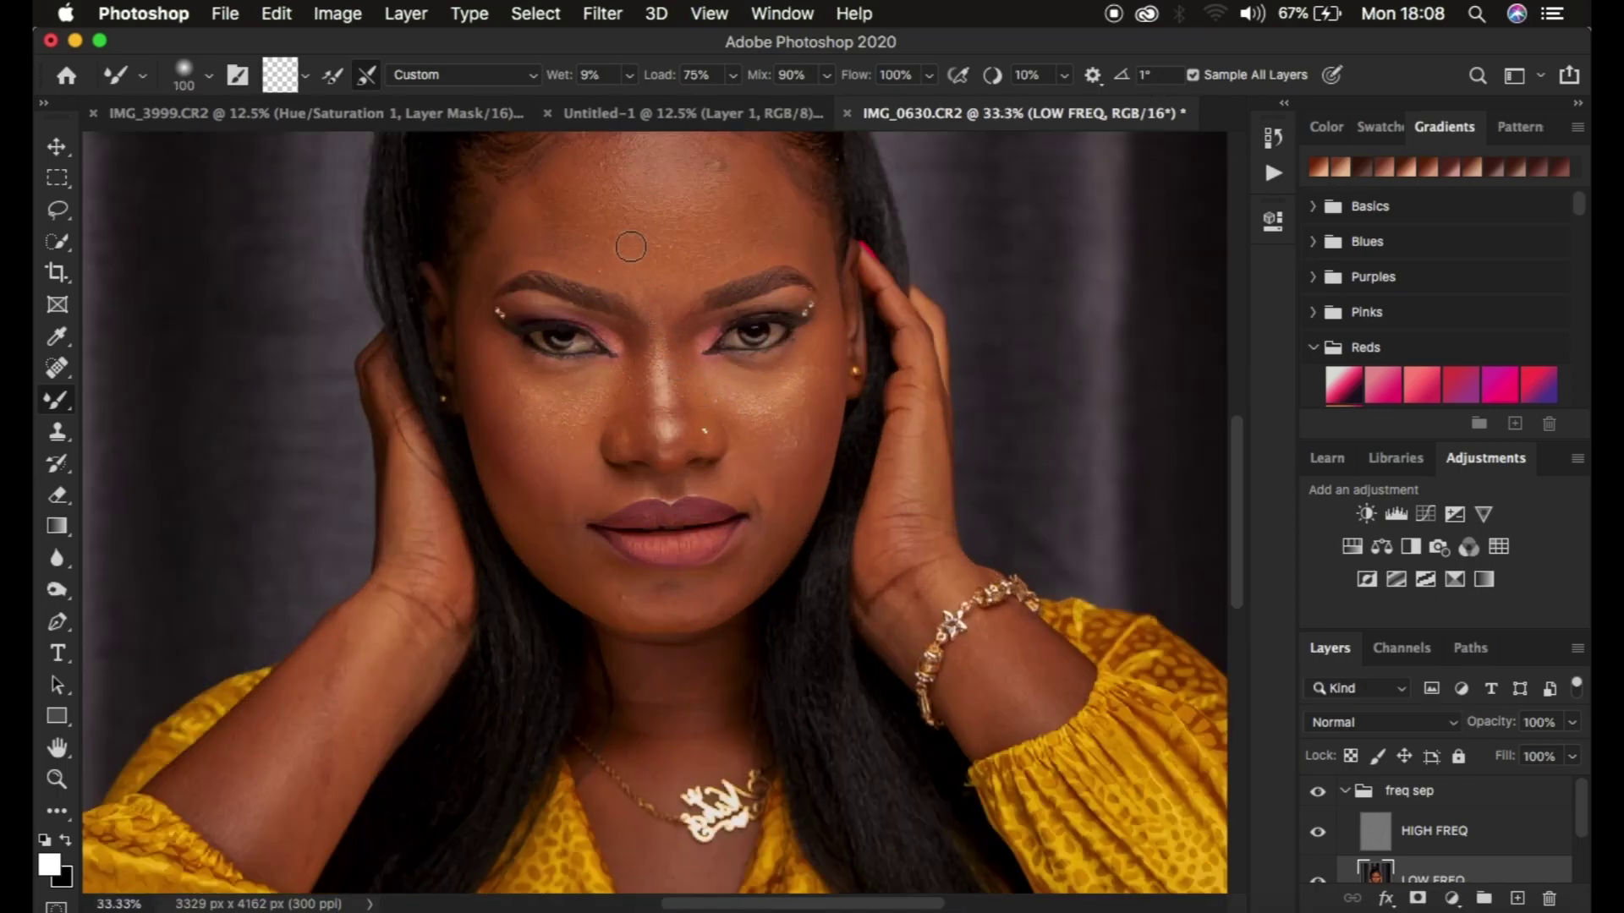
pyautogui.moveTo(718, 231)
pyautogui.mouseDown()
pyautogui.moveTo(607, 233)
pyautogui.moveTo(670, 244)
pyautogui.moveTo(656, 266)
pyautogui.moveTo(617, 241)
pyautogui.moveTo(674, 243)
pyautogui.moveTo(624, 250)
pyautogui.moveTo(674, 215)
pyautogui.moveTo(654, 265)
pyautogui.moveTo(647, 207)
pyautogui.moveTo(689, 262)
pyautogui.moveTo(627, 255)
pyautogui.moveTo(682, 224)
pyautogui.moveTo(690, 269)
pyautogui.moveTo(640, 257)
pyautogui.moveTo(635, 225)
pyautogui.moveTo(704, 228)
pyautogui.moveTo(693, 275)
pyautogui.moveTo(631, 274)
pyautogui.moveTo(620, 239)
pyautogui.moveTo(690, 220)
pyautogui.moveTo(697, 267)
pyautogui.moveTo(636, 256)
pyautogui.moveTo(680, 221)
pyautogui.moveTo(655, 264)
pyautogui.moveTo(672, 235)
pyautogui.moveTo(711, 282)
pyautogui.mouseUp()
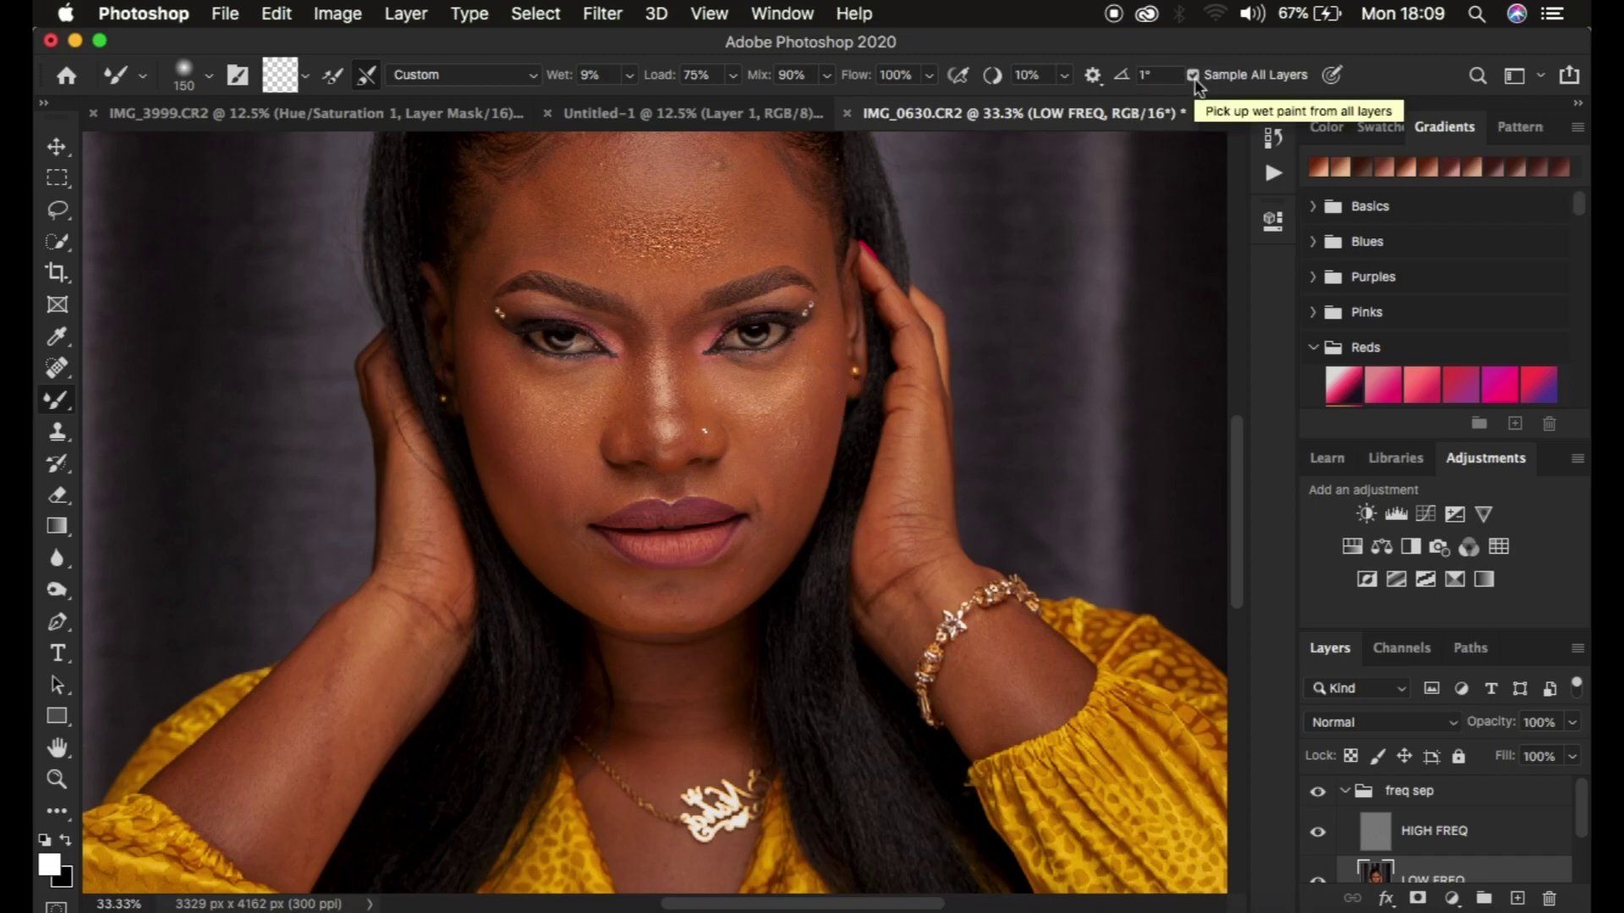
pyautogui.press('super+z')
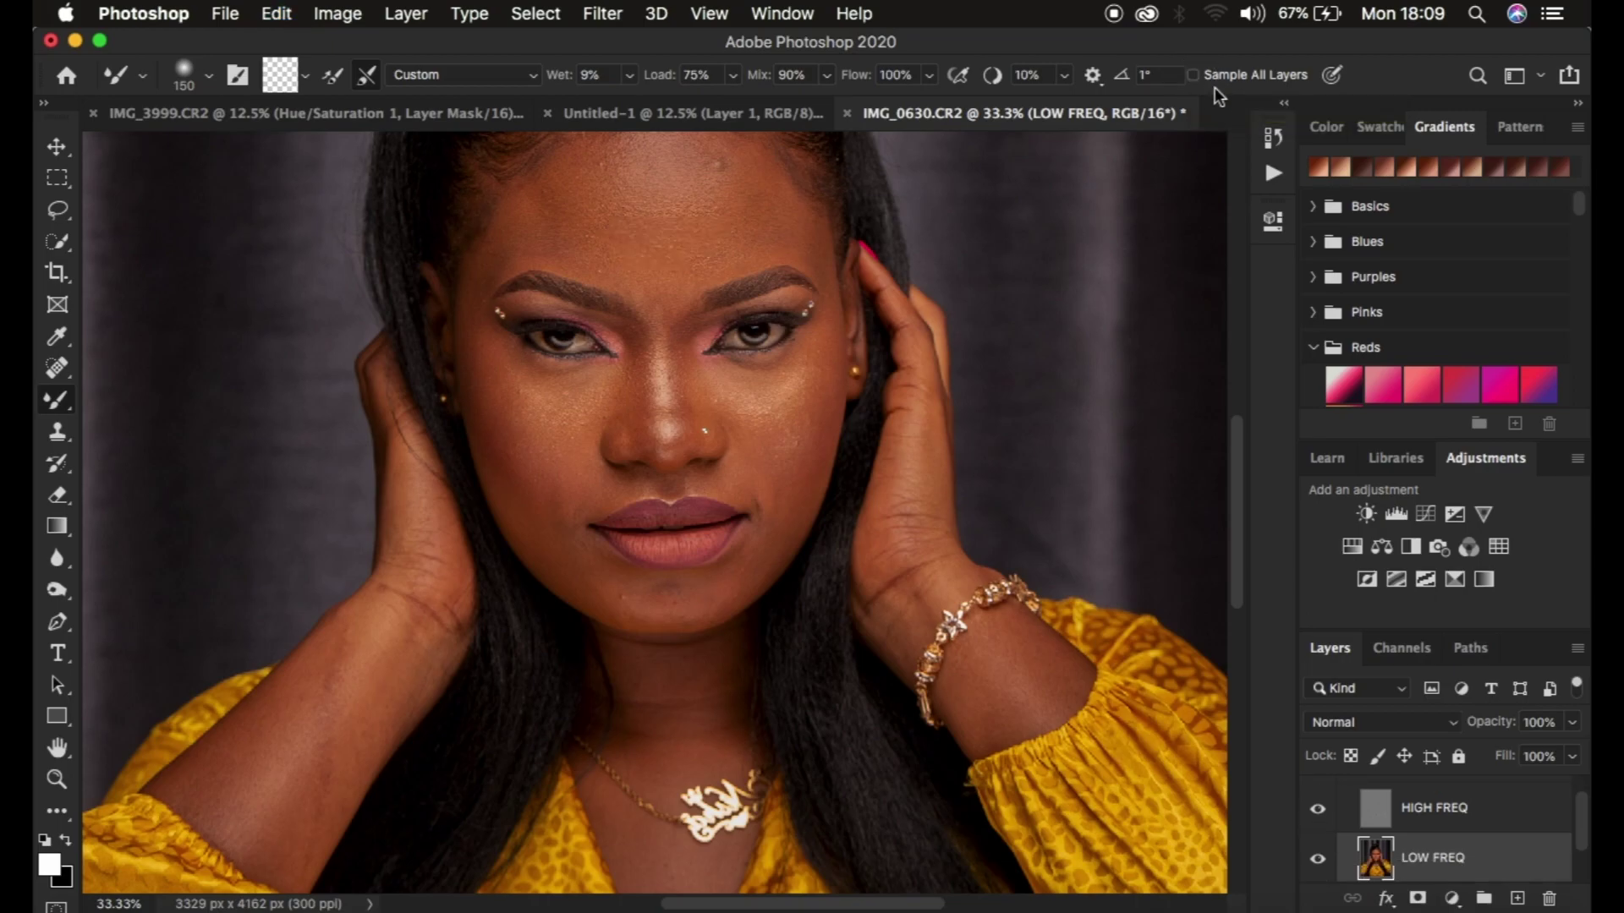
# Turn off Sample All Layers for the Mixer Brush and hide the HIGH FREQ layer.
pyautogui.click(1318, 810)
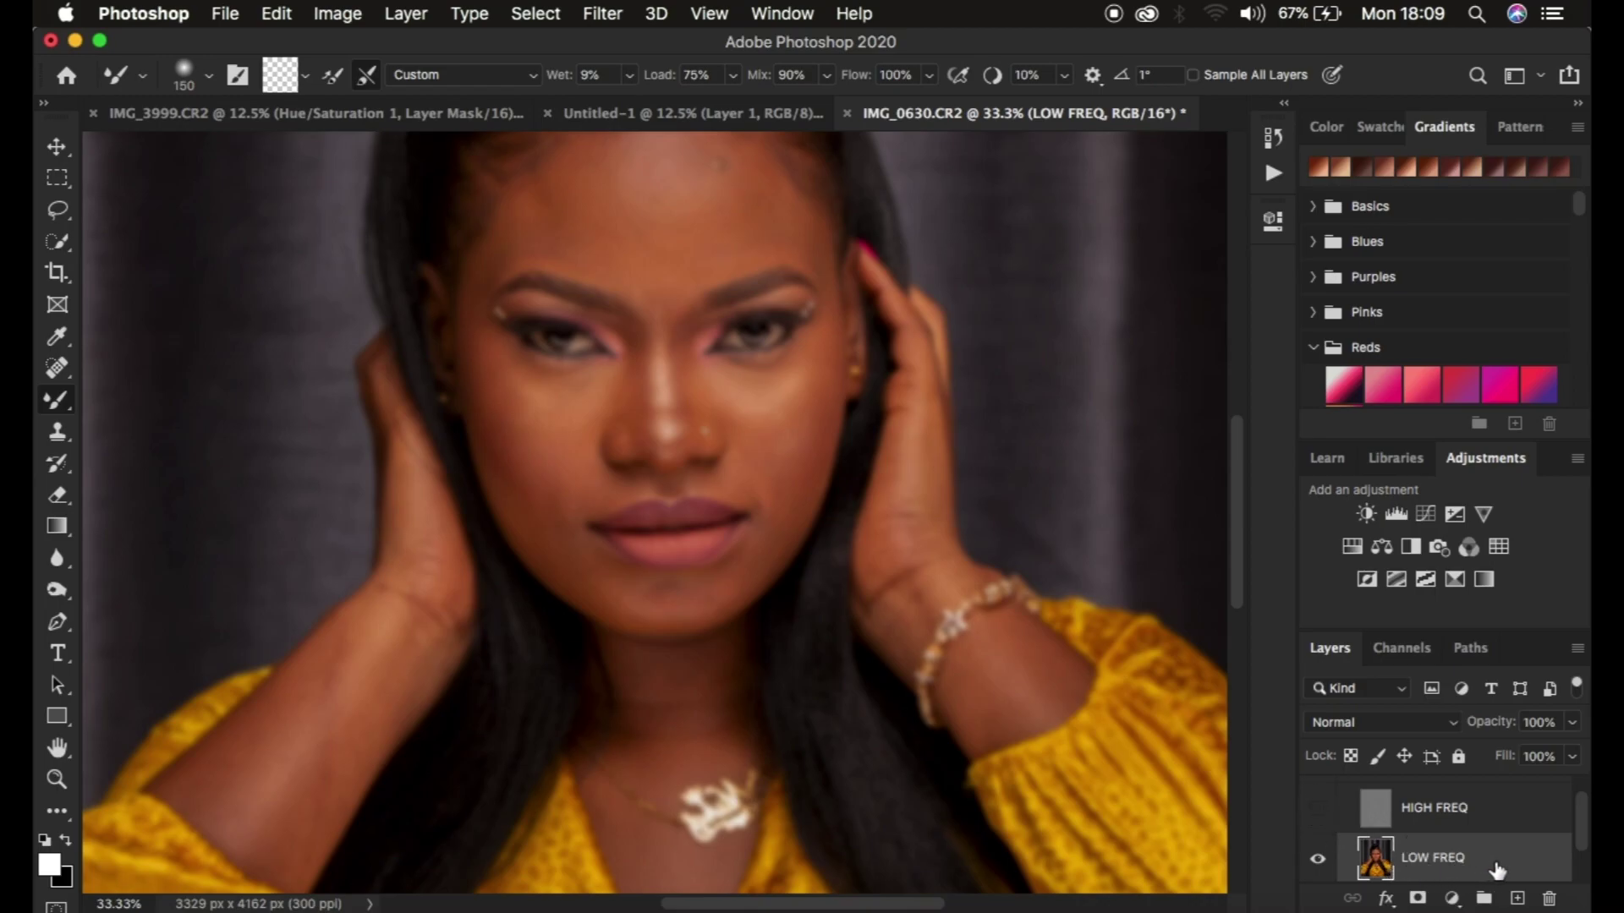
pyautogui.press('super+minus')
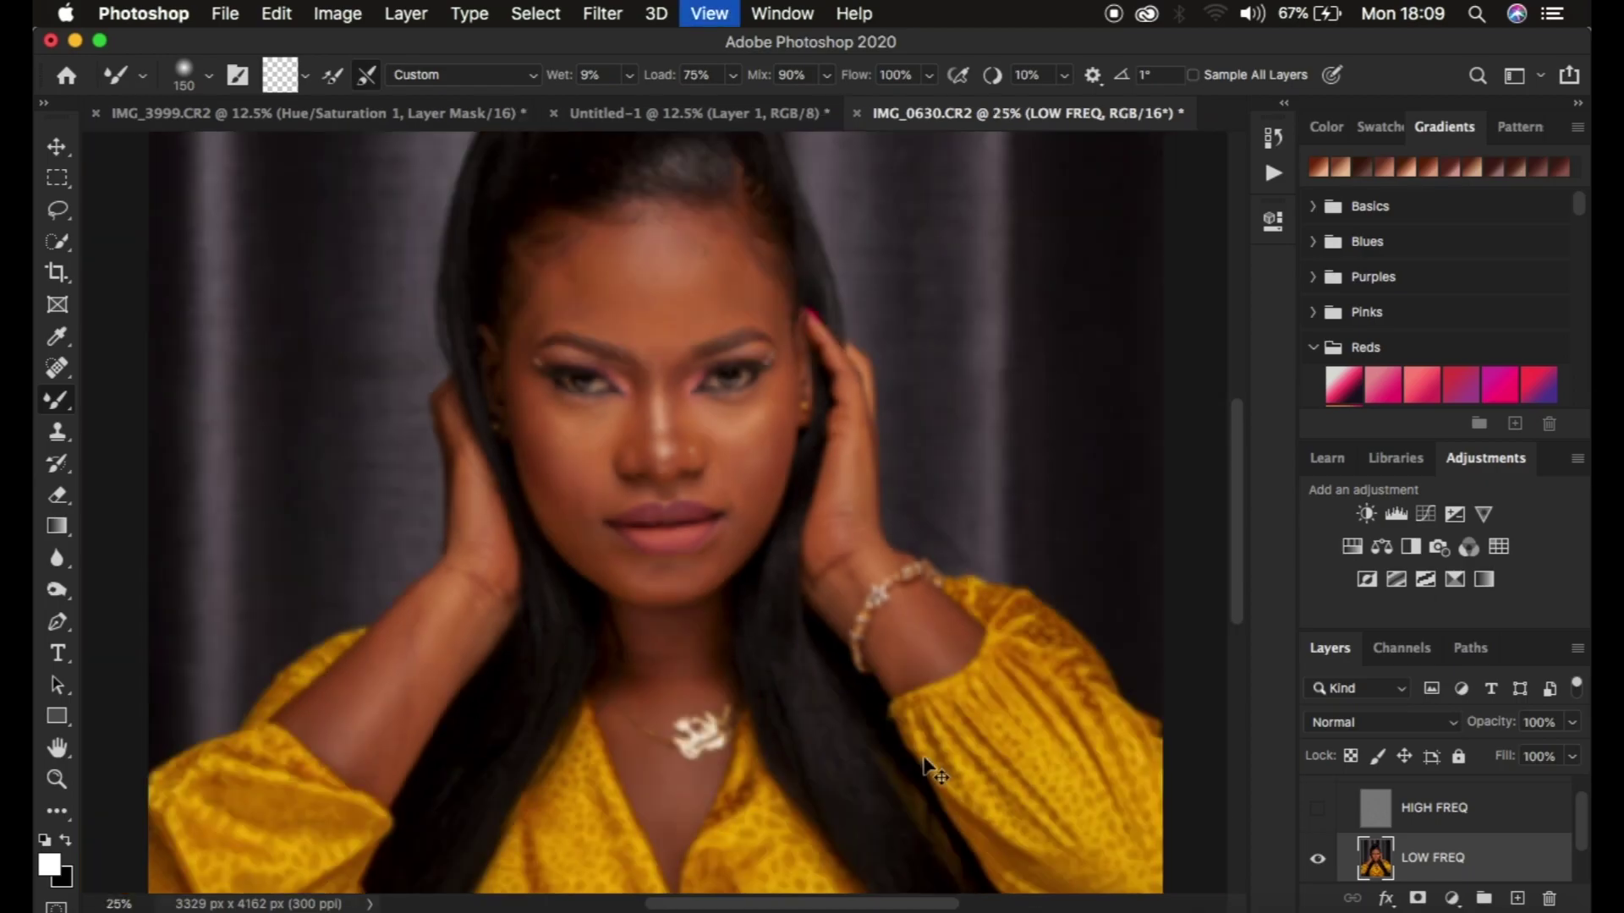
pyautogui.press('super+minus')
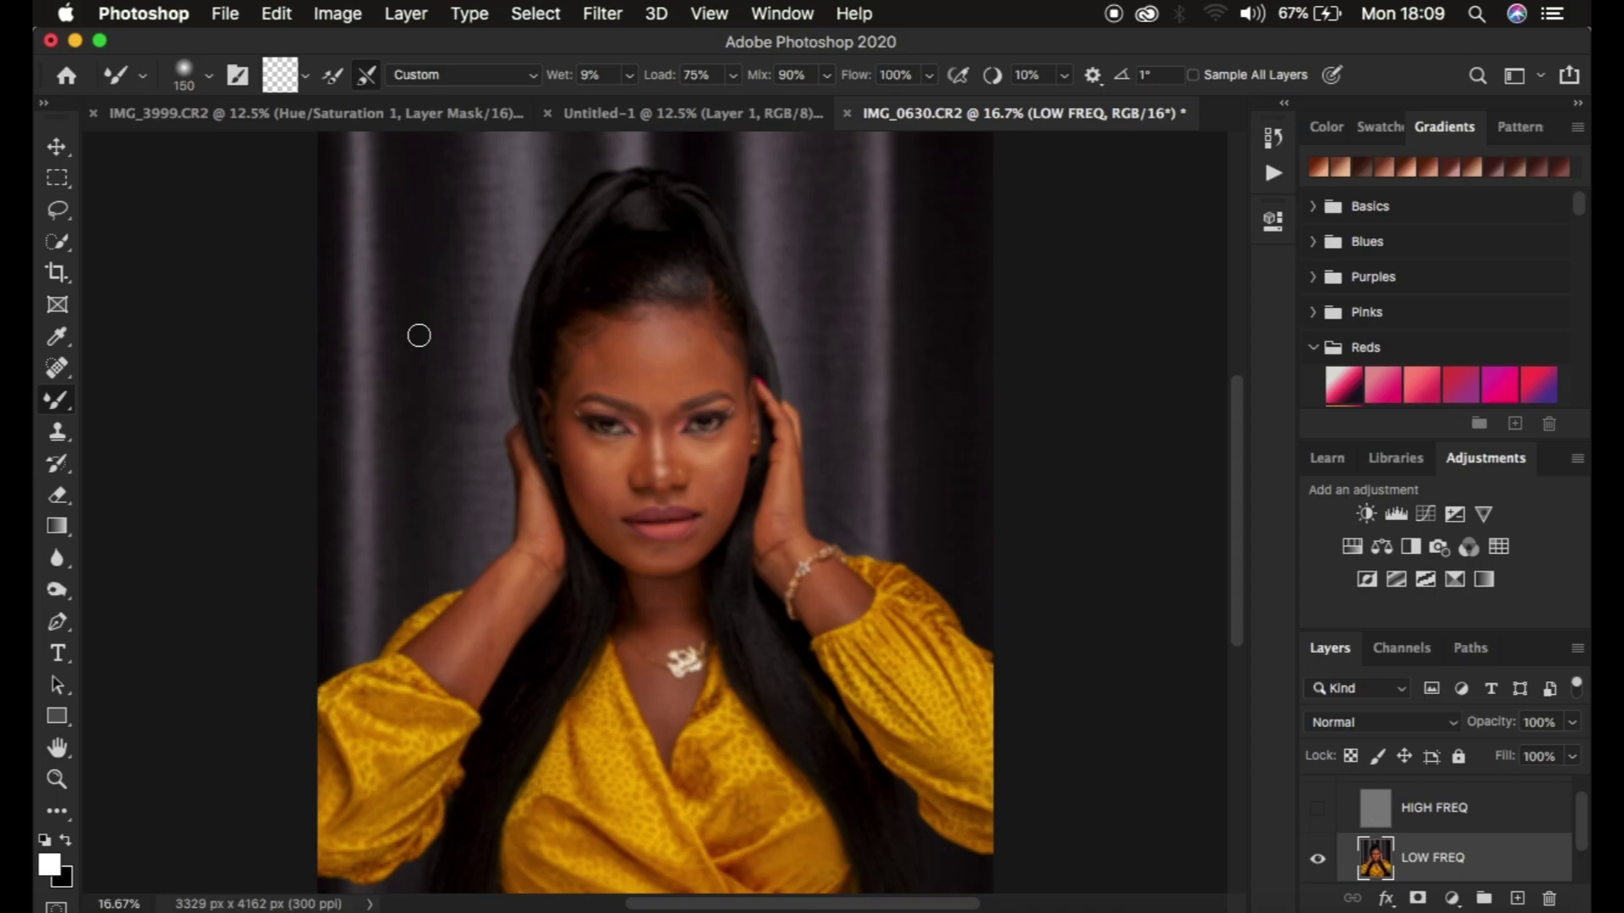
# Set the Mixer Brush size to 200 px for blending the facial skin on the LOW FREQ layer.
pyautogui.press('capslock')
pyautogui.press('capslock')
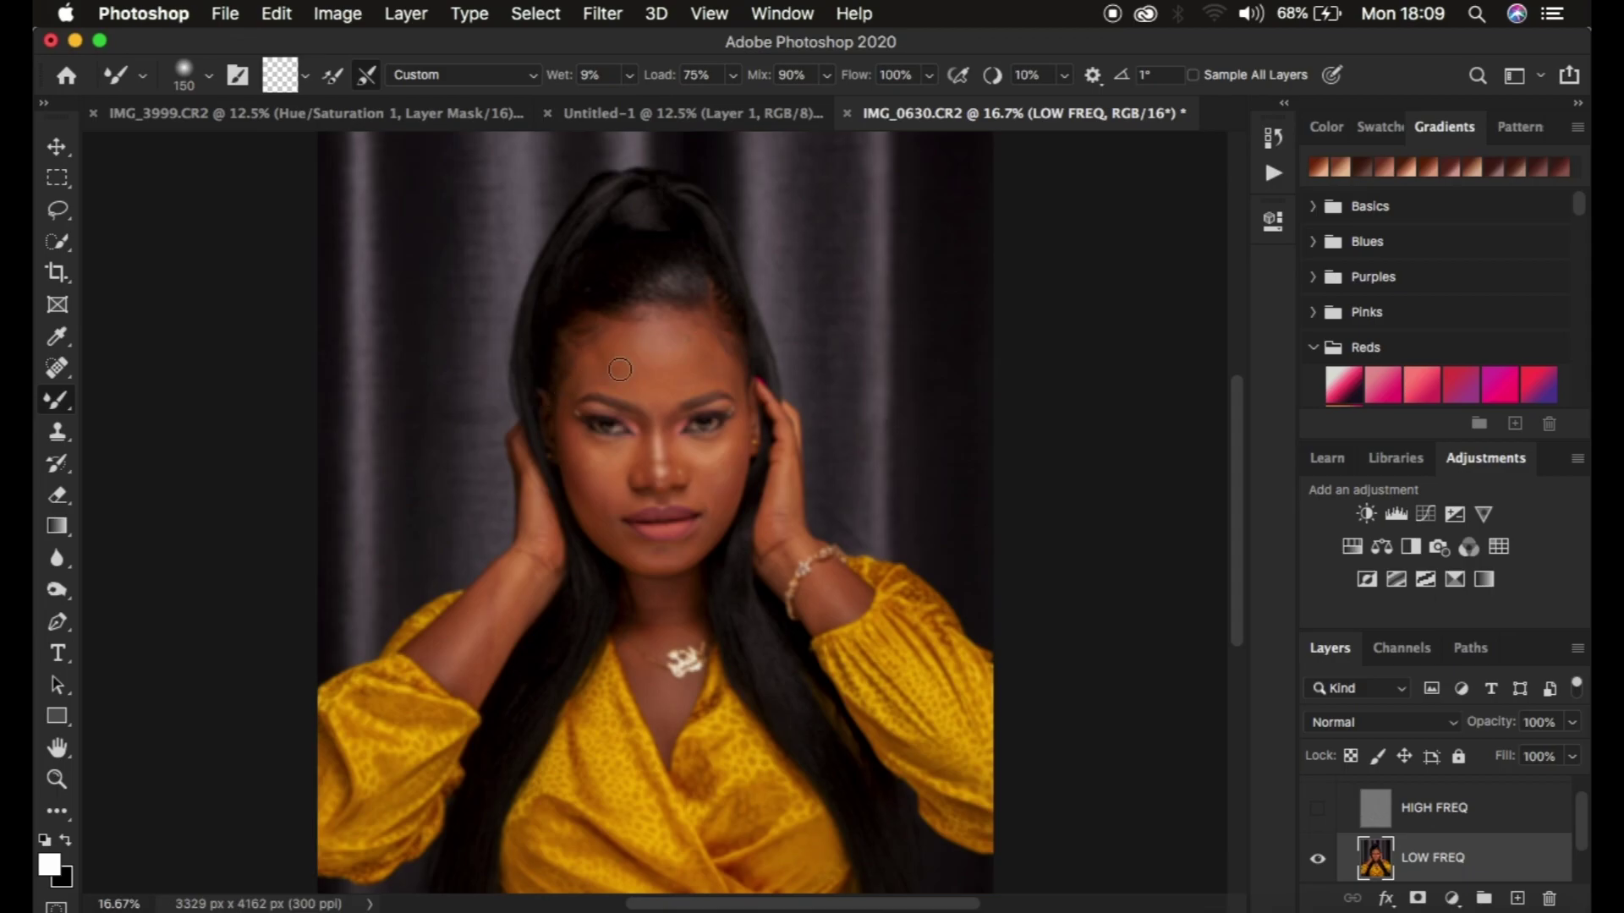
pyautogui.press(']')
pyautogui.press(']')
pyautogui.press(']')
pyautogui.press(']')
pyautogui.press(']')
pyautogui.press(']')
pyautogui.press('[')
pyautogui.press('[')
pyautogui.press('[')
pyautogui.press('[')
pyautogui.press('[')
pyautogui.press(']')
pyautogui.press(']')
pyautogui.press(']')
pyautogui.press(']')
pyautogui.press(']')
pyautogui.press(']')
pyautogui.press(']')
pyautogui.press(']')
pyautogui.press(']')
pyautogui.press(']')
pyautogui.press(']')
pyautogui.press(']')
pyautogui.press(']')
pyautogui.press(']')
pyautogui.press(']')
pyautogui.press(']')
pyautogui.press('[')
pyautogui.press('[')
pyautogui.press('[')
pyautogui.press('[')
pyautogui.press('[')
pyautogui.press('[')
pyautogui.press('[')
pyautogui.press('[')
pyautogui.press('[')
pyautogui.press('[')
pyautogui.press('[')
pyautogui.press('[')
pyautogui.press('[')
pyautogui.press('[')
pyautogui.press('super+equal')
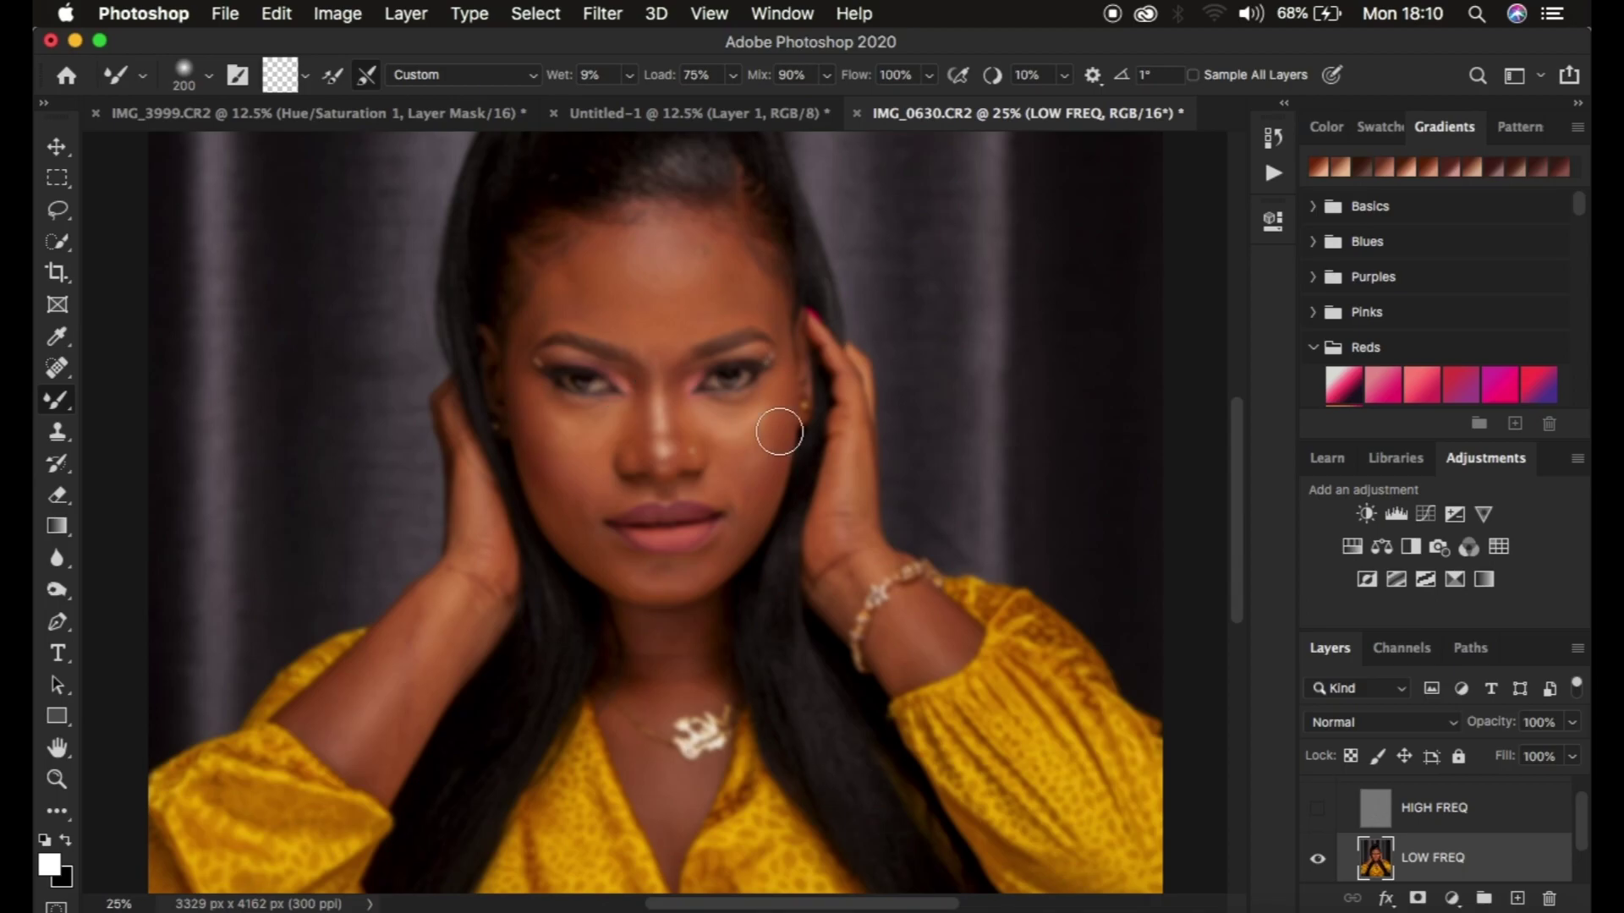
# Examine the blurred facial tones on the LOW FREQ layer up close and at full-face view.
pyautogui.hscroll(-3, 776, 425)
pyautogui.scroll(2, 776, 424)
pyautogui.press('super+equal')
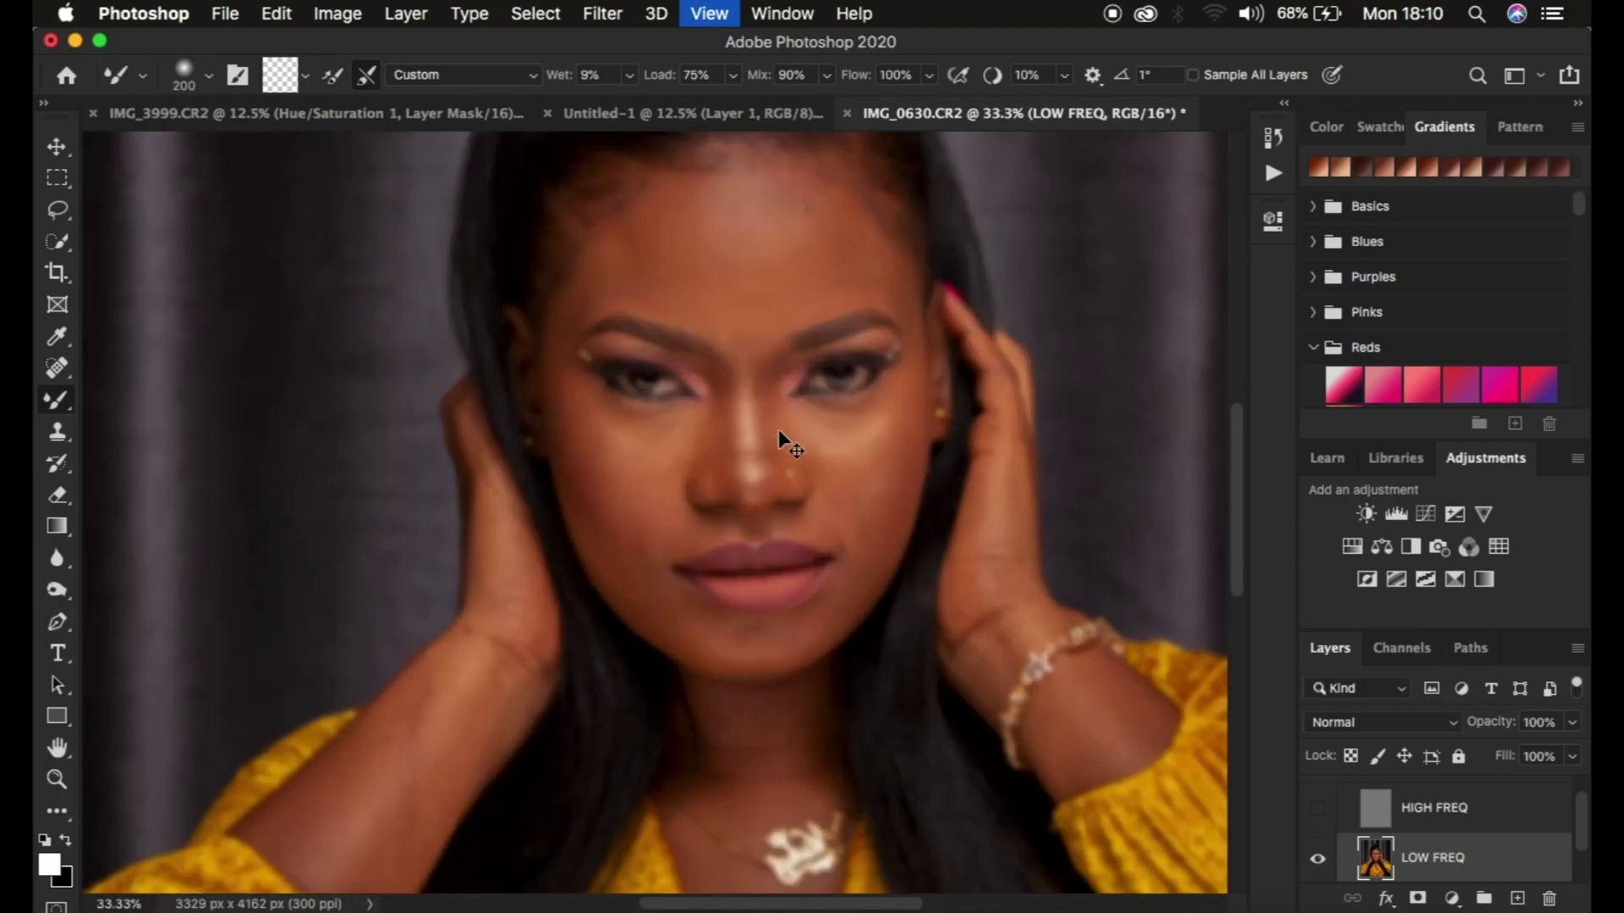
pyautogui.press('super+equal')
pyautogui.press('super+equal')
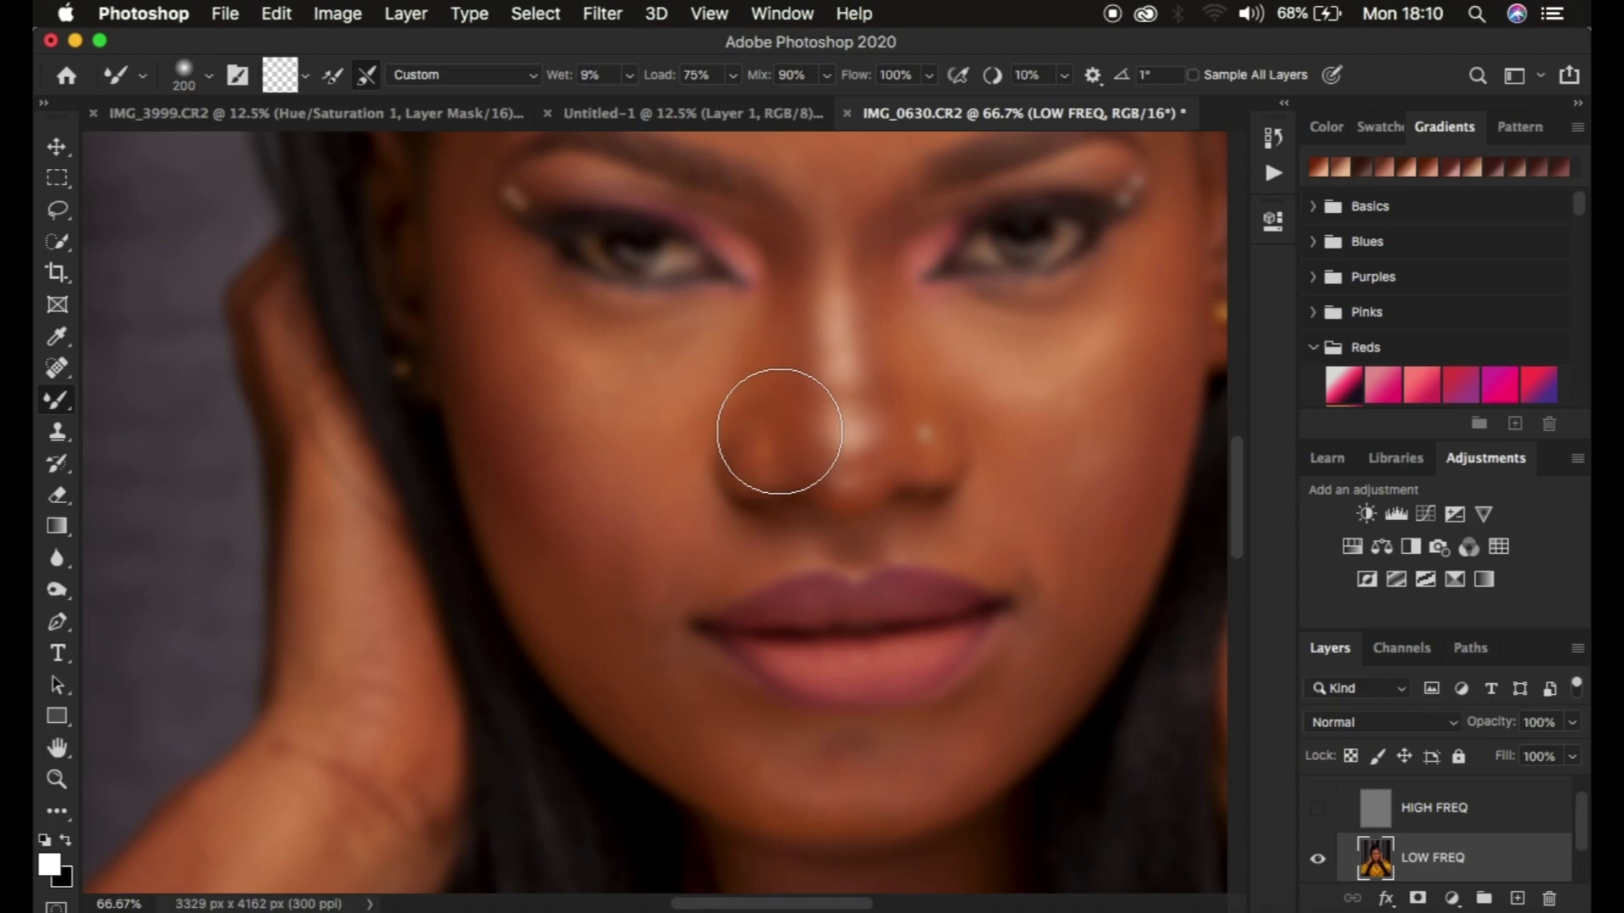
pyautogui.press('super+minus')
pyautogui.press('super+minus')
pyautogui.press('super+minus')
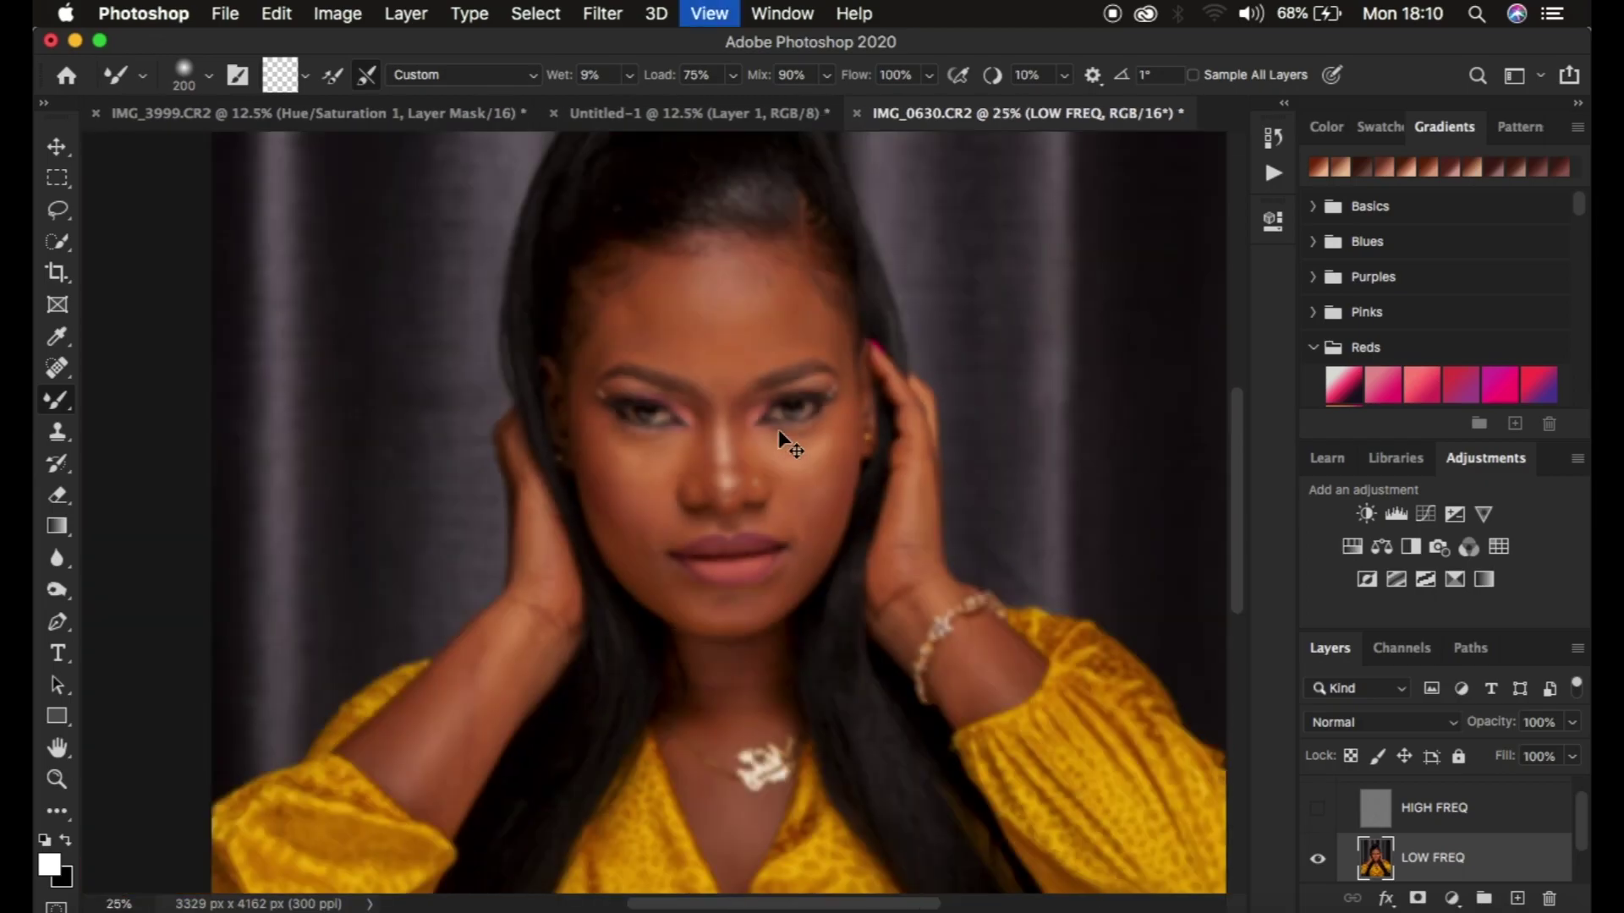
pyautogui.press('super+minus')
pyautogui.press('super+plus')
pyautogui.press('super+plus')
pyautogui.press('super+minus')
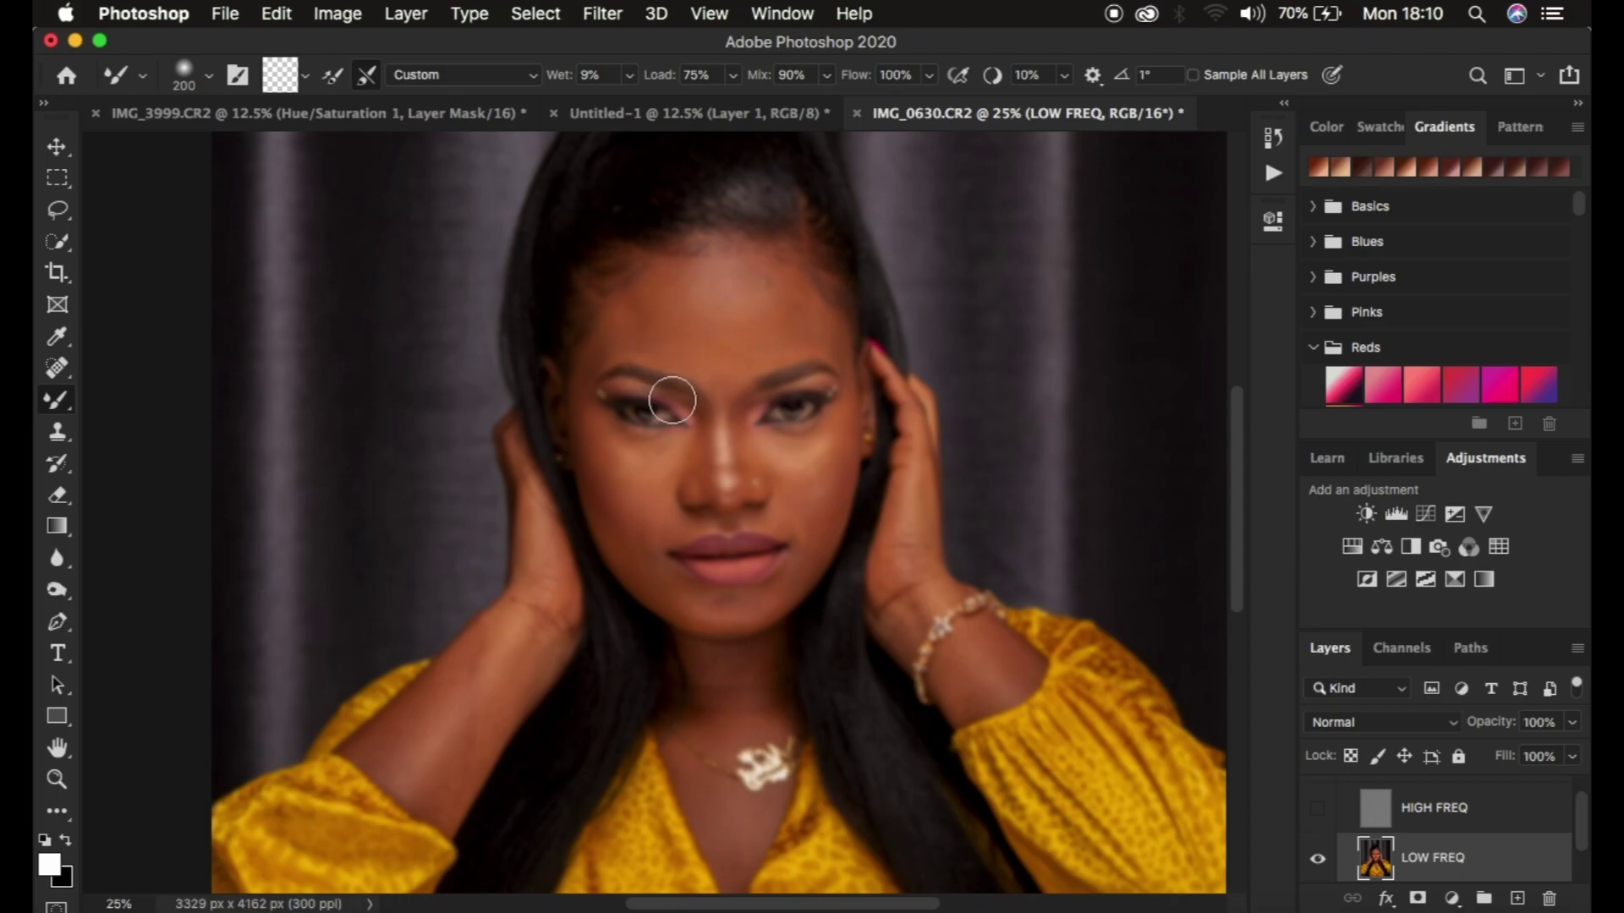
# Blend the forehead and temple skin on the LOW FREQ layer with the Mixer Brush at 150 px and 175 px.
pyautogui.press('[')
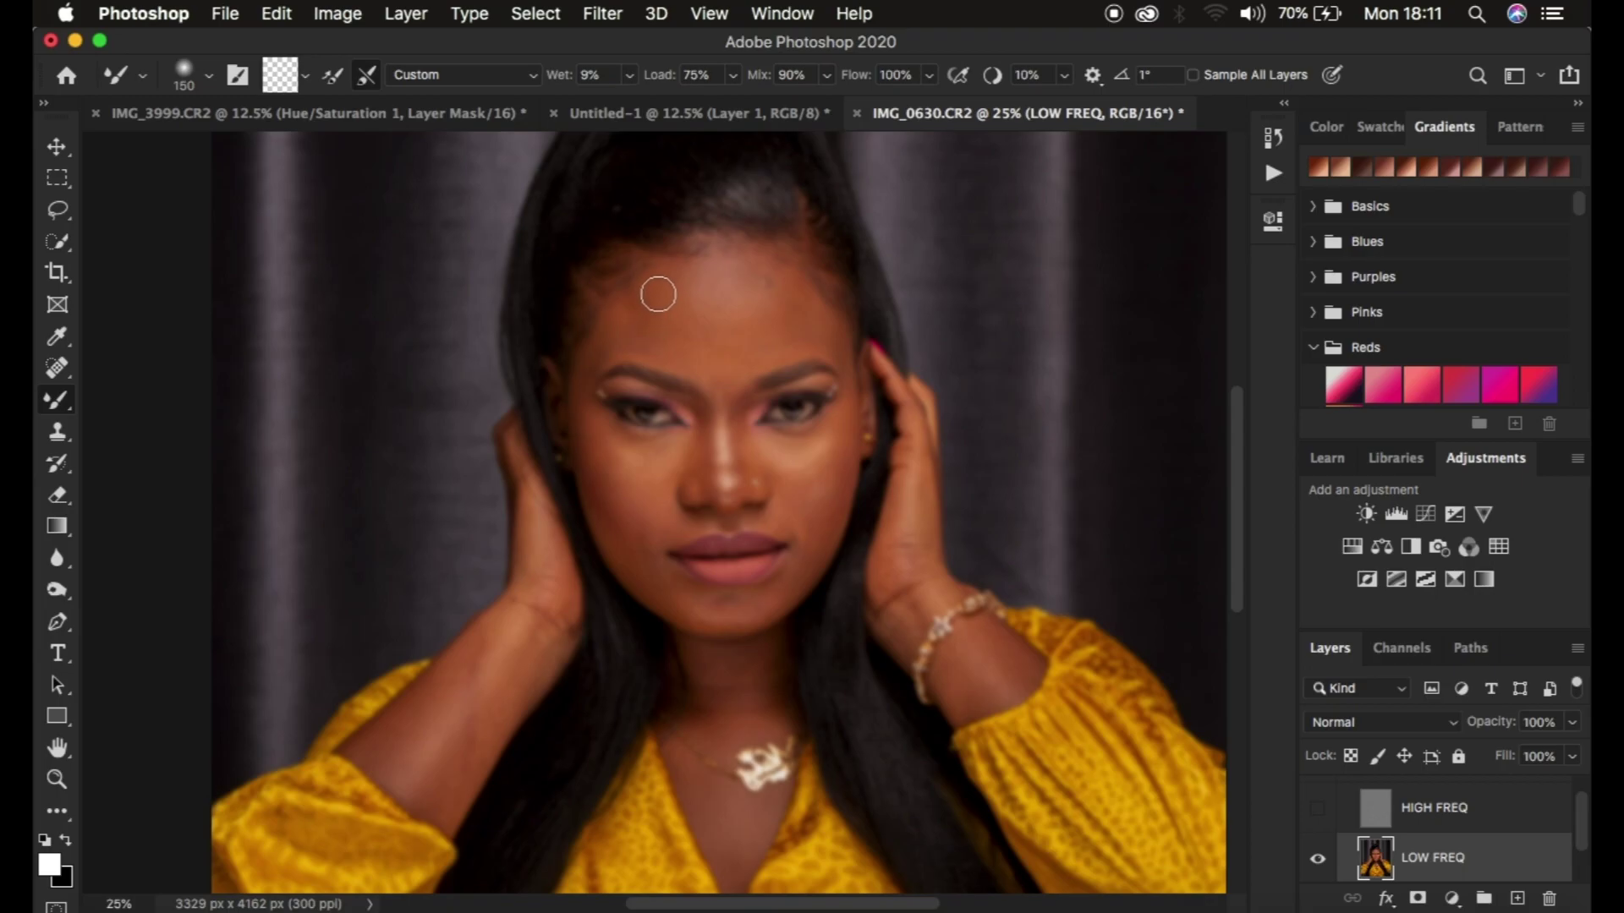
pyautogui.moveTo(647, 297)
pyautogui.mouseDown()
pyautogui.moveTo(635, 291)
pyautogui.moveTo(614, 341)
pyautogui.moveTo(662, 285)
pyautogui.moveTo(580, 373)
pyautogui.moveTo(638, 283)
pyautogui.moveTo(595, 355)
pyautogui.moveTo(631, 312)
pyautogui.moveTo(598, 339)
pyautogui.moveTo(639, 341)
pyautogui.moveTo(583, 366)
pyautogui.mouseUp()
pyautogui.moveTo(654, 315)
pyautogui.mouseDown()
pyautogui.moveTo(627, 333)
pyautogui.moveTo(641, 330)
pyautogui.mouseUp()
pyautogui.press(']')
pyautogui.moveTo(790, 282)
pyautogui.mouseDown()
pyautogui.moveTo(785, 335)
pyautogui.moveTo(795, 311)
pyautogui.moveTo(842, 351)
pyautogui.moveTo(758, 262)
pyautogui.moveTo(730, 304)
pyautogui.moveTo(688, 270)
pyautogui.moveTo(673, 280)
pyautogui.moveTo(655, 328)
pyautogui.moveTo(653, 277)
pyautogui.moveTo(652, 323)
pyautogui.moveTo(650, 304)
pyautogui.moveTo(609, 343)
pyautogui.moveTo(734, 368)
pyautogui.moveTo(769, 345)
pyautogui.moveTo(764, 257)
pyautogui.moveTo(765, 304)
pyautogui.moveTo(693, 260)
pyautogui.moveTo(693, 289)
pyautogui.moveTo(744, 301)
pyautogui.moveTo(749, 281)
pyautogui.moveTo(713, 268)
pyautogui.moveTo(736, 264)
pyautogui.moveTo(644, 335)
pyautogui.moveTo(722, 367)
pyautogui.moveTo(761, 264)
pyautogui.moveTo(755, 312)
pyautogui.moveTo(685, 265)
pyautogui.moveTo(743, 305)
pyautogui.moveTo(680, 280)
pyautogui.moveTo(621, 336)
pyautogui.mouseUp()
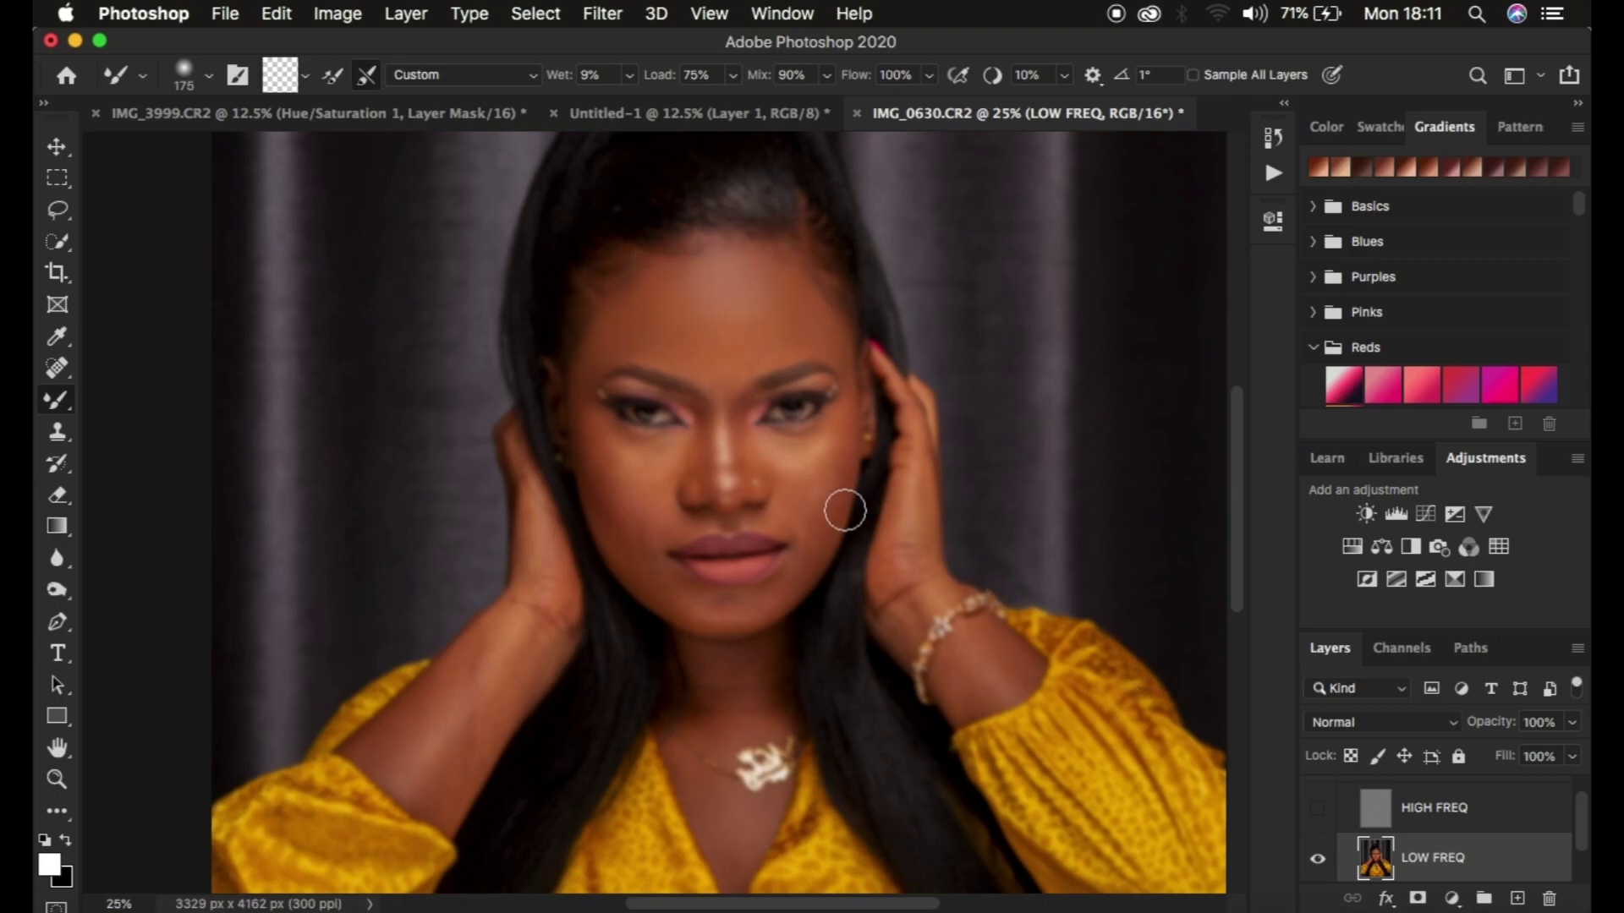
pyautogui.moveTo(812, 315); pyautogui.dragTo(855, 373)
# Show the HIGH FREQ layer and toggle the freq sep group's visibility to compare the skin before and after blending.
pyautogui.click(1319, 812)
pyautogui.scroll(1, 1474, 819)
pyautogui.click(1318, 792)
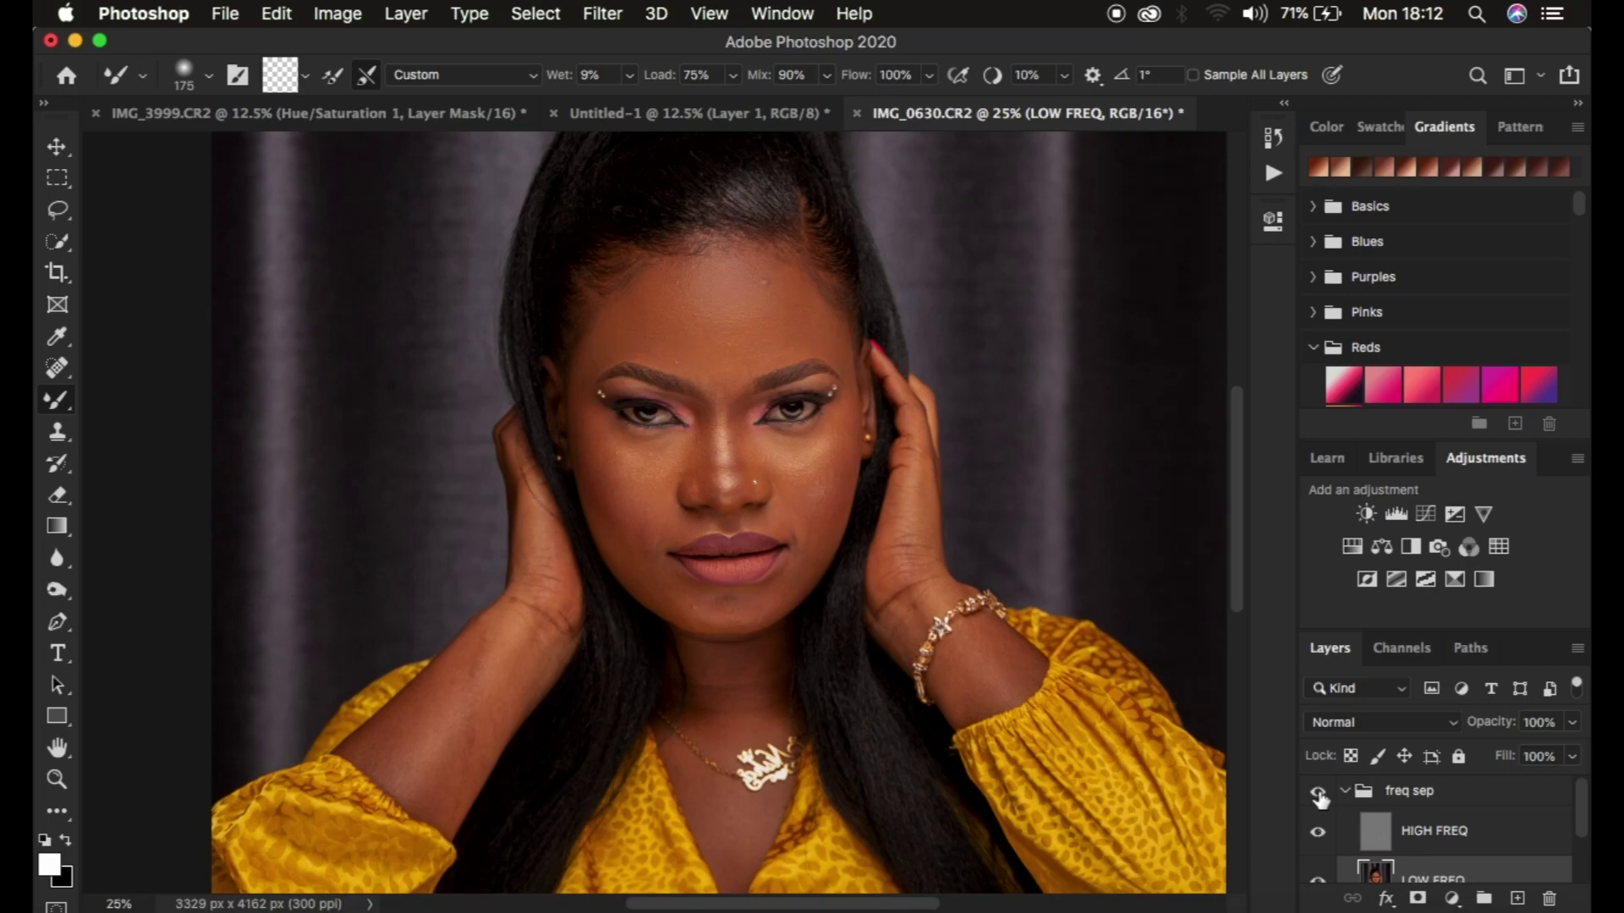
pyautogui.click(1318, 794)
pyautogui.click(1319, 794)
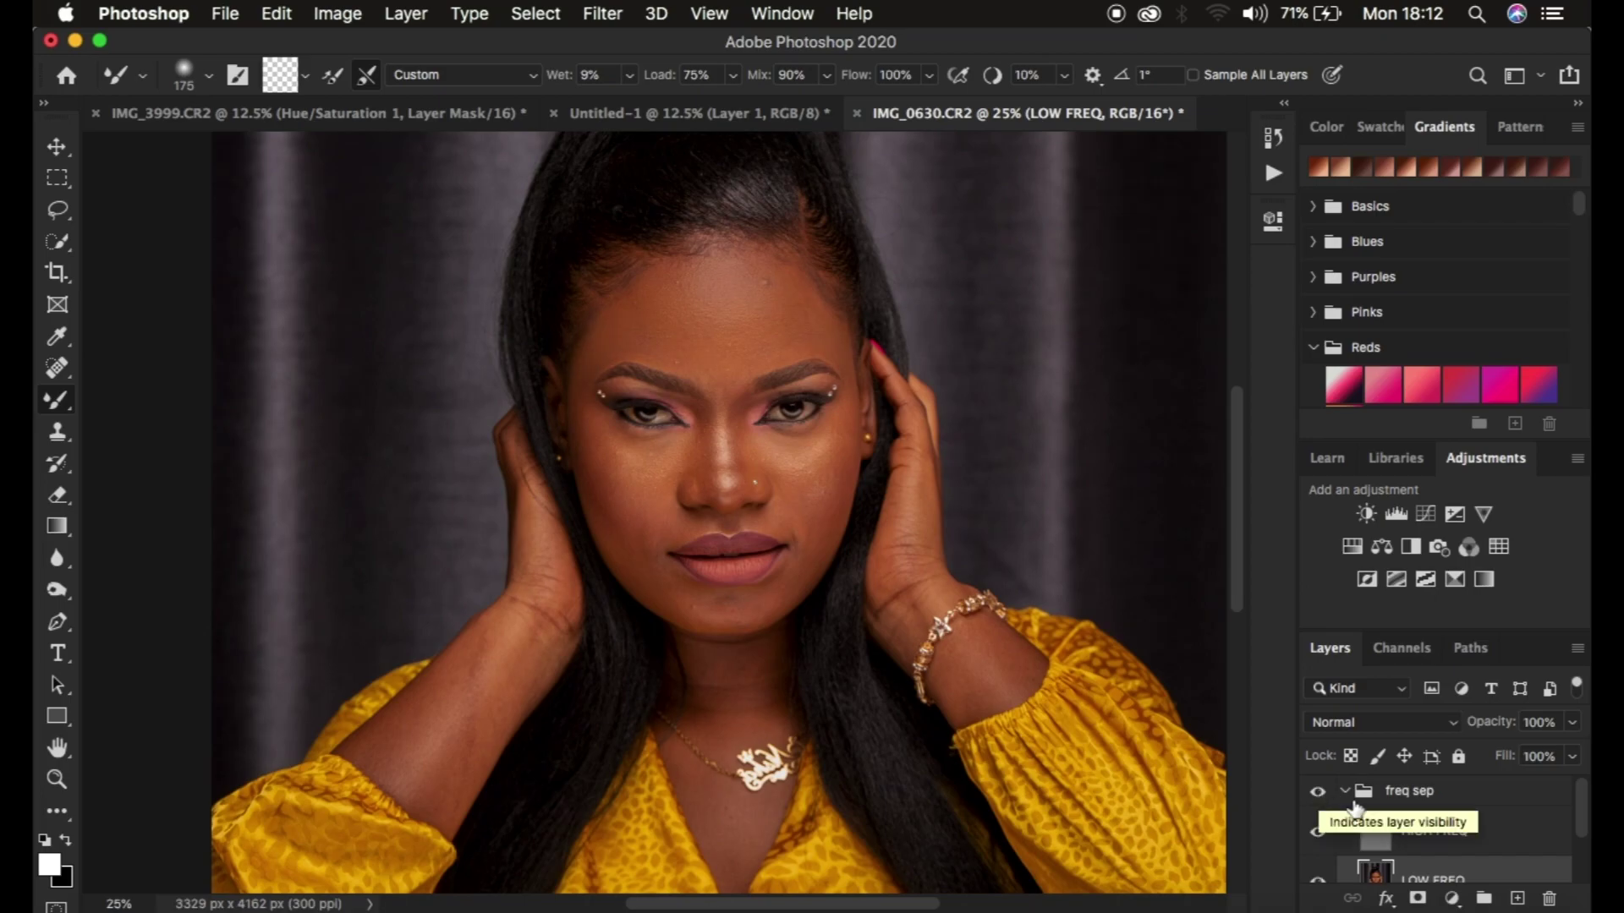
# Hide the HIGH FREQ layer and blend the cheeks and the skin around the mouth on LOW FREQ with a 90 px Mixer Brush.
pyautogui.click(1319, 833)
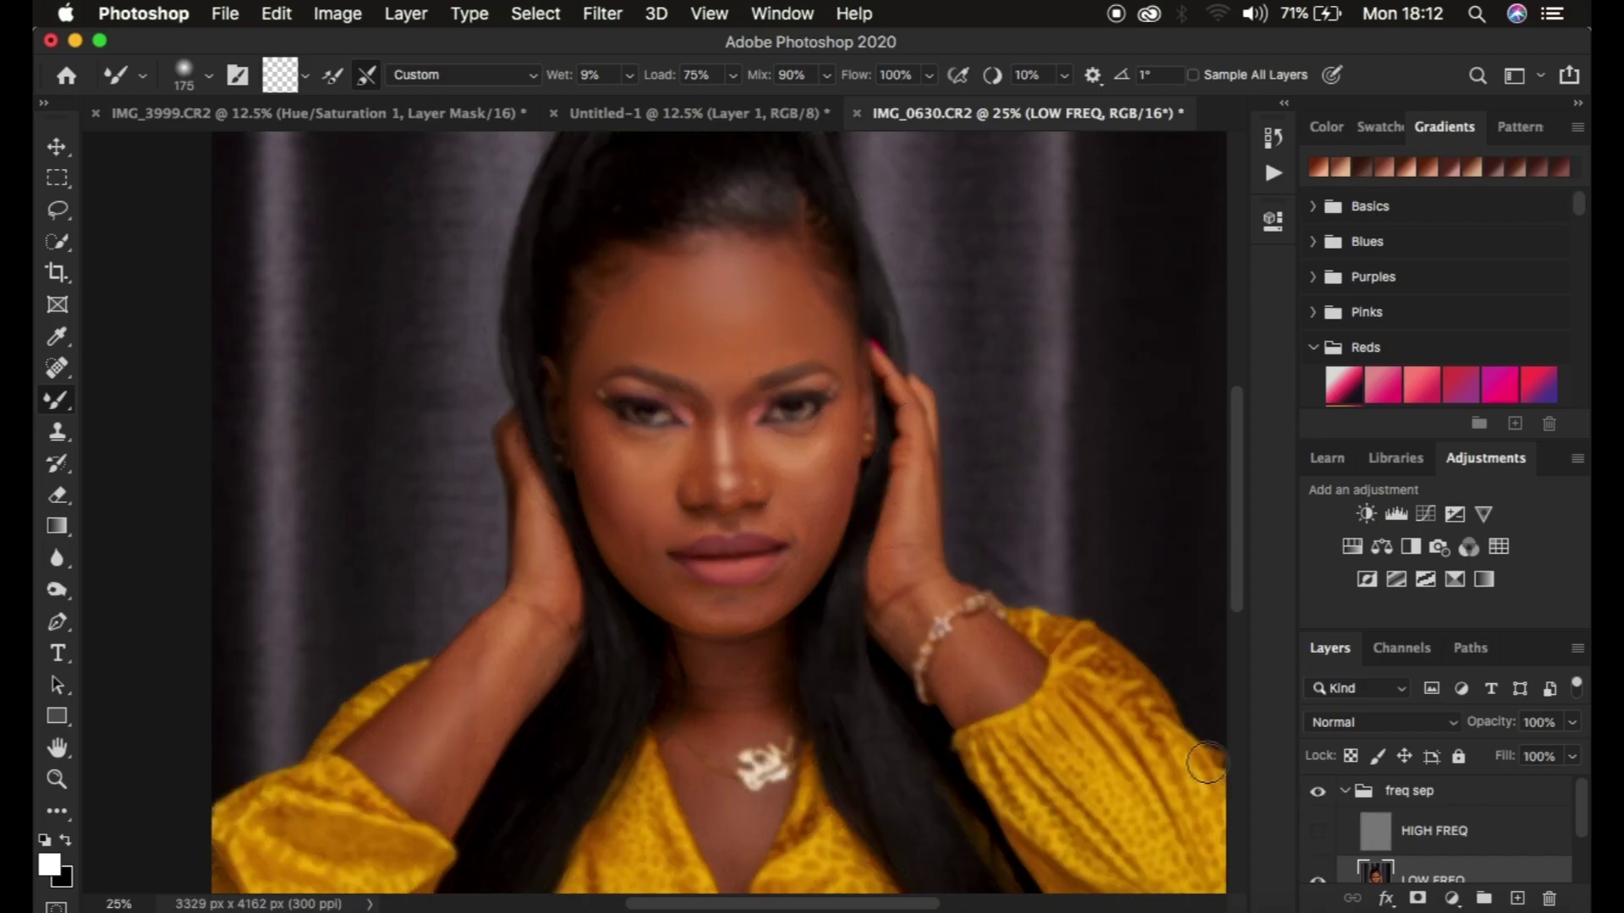
pyautogui.press('[')
pyautogui.press('[')
pyautogui.press('[')
pyautogui.press('[')
pyautogui.press('[')
pyautogui.moveTo(854, 441)
pyautogui.mouseDown()
pyautogui.moveTo(834, 460)
pyautogui.moveTo(848, 423)
pyautogui.mouseUp()
pyautogui.moveTo(847, 417)
pyautogui.mouseDown()
pyautogui.moveTo(847, 487)
pyautogui.moveTo(846, 402)
pyautogui.moveTo(822, 495)
pyautogui.moveTo(848, 398)
pyautogui.moveTo(846, 438)
pyautogui.mouseUp()
pyautogui.moveTo(623, 474)
pyautogui.mouseDown()
pyautogui.moveTo(580, 410)
pyautogui.moveTo(594, 451)
pyautogui.moveTo(589, 359)
pyautogui.moveTo(593, 463)
pyautogui.moveTo(613, 494)
pyautogui.moveTo(586, 435)
pyautogui.moveTo(619, 494)
pyautogui.moveTo(587, 463)
pyautogui.moveTo(618, 513)
pyautogui.moveTo(618, 443)
pyautogui.moveTo(633, 460)
pyautogui.moveTo(662, 447)
pyautogui.moveTo(621, 437)
pyautogui.moveTo(681, 461)
pyautogui.mouseUp()
pyautogui.moveTo(807, 448)
pyautogui.mouseDown()
pyautogui.moveTo(820, 439)
pyautogui.moveTo(782, 461)
pyautogui.moveTo(830, 429)
pyautogui.moveTo(787, 475)
pyautogui.moveTo(815, 497)
pyautogui.moveTo(818, 528)
pyautogui.moveTo(752, 612)
pyautogui.moveTo(678, 605)
pyautogui.moveTo(642, 554)
pyautogui.moveTo(645, 525)
pyautogui.moveTo(624, 515)
pyautogui.moveTo(645, 500)
pyautogui.moveTo(643, 531)
pyautogui.moveTo(674, 536)
pyautogui.mouseUp()
pyautogui.moveTo(773, 519)
pyautogui.mouseDown()
pyautogui.moveTo(788, 536)
pyautogui.moveTo(779, 489)
pyautogui.moveTo(787, 503)
pyautogui.mouseUp()
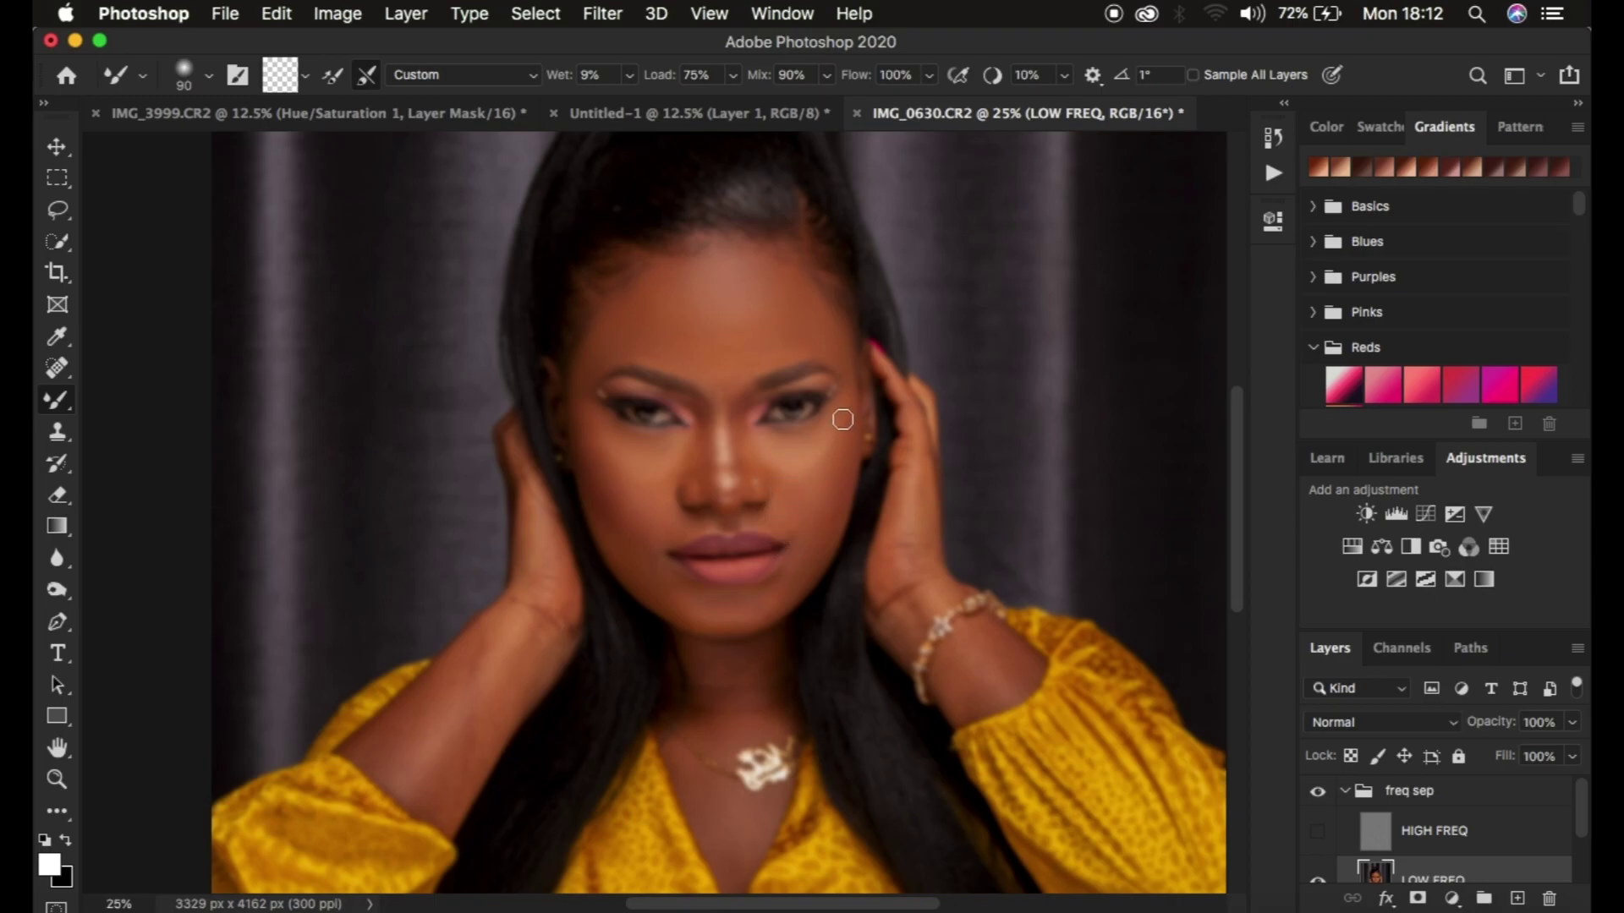
# Blend the highlights along the nose, beside the inner eyes and between the eyebrows with the 90 px Mixer Brush.
pyautogui.moveTo(711, 384); pyautogui.dragTo(697, 421)
pyautogui.moveTo(683, 399)
pyautogui.mouseDown()
pyautogui.moveTo(706, 423)
pyautogui.moveTo(703, 477)
pyautogui.moveTo(676, 394)
pyautogui.moveTo(714, 483)
pyautogui.mouseUp()
pyautogui.moveTo(740, 407)
pyautogui.mouseDown()
pyautogui.moveTo(736, 490)
pyautogui.moveTo(744, 406)
pyautogui.moveTo(736, 471)
pyautogui.moveTo(736, 430)
pyautogui.mouseUp()
pyautogui.moveTo(723, 484)
pyautogui.mouseDown()
pyautogui.moveTo(722, 418)
pyautogui.moveTo(727, 478)
pyautogui.mouseUp()
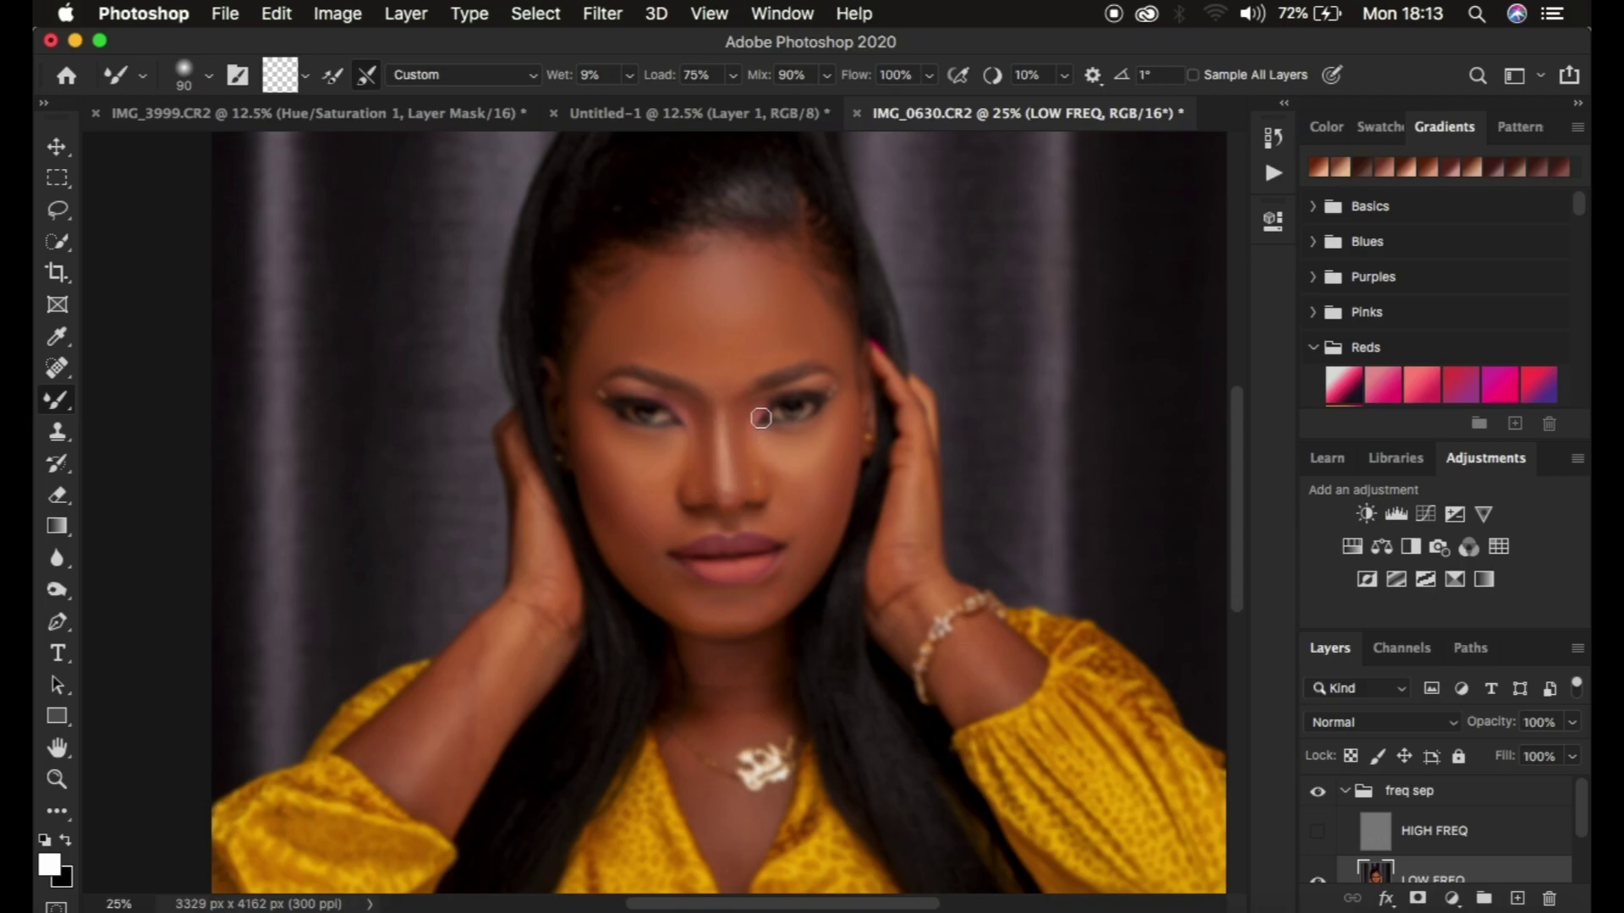
pyautogui.moveTo(722, 378); pyautogui.dragTo(722, 388)
# Blend the under-eye areas, cheeks and temples on LOW FREQ, varying the Mixer Brush size between 90 px and 125 px.
pyautogui.moveTo(782, 447); pyautogui.dragTo(759, 442)
pyautogui.moveTo(825, 432); pyautogui.dragTo(825, 494)
pyautogui.moveTo(630, 543)
pyautogui.mouseDown()
pyautogui.moveTo(597, 458)
pyautogui.moveTo(646, 554)
pyautogui.moveTo(707, 615)
pyautogui.moveTo(675, 612)
pyautogui.moveTo(760, 613)
pyautogui.moveTo(804, 547)
pyautogui.moveTo(786, 331)
pyautogui.moveTo(709, 379)
pyautogui.moveTo(845, 355)
pyautogui.mouseUp()
pyautogui.press(']')
pyautogui.press(']')
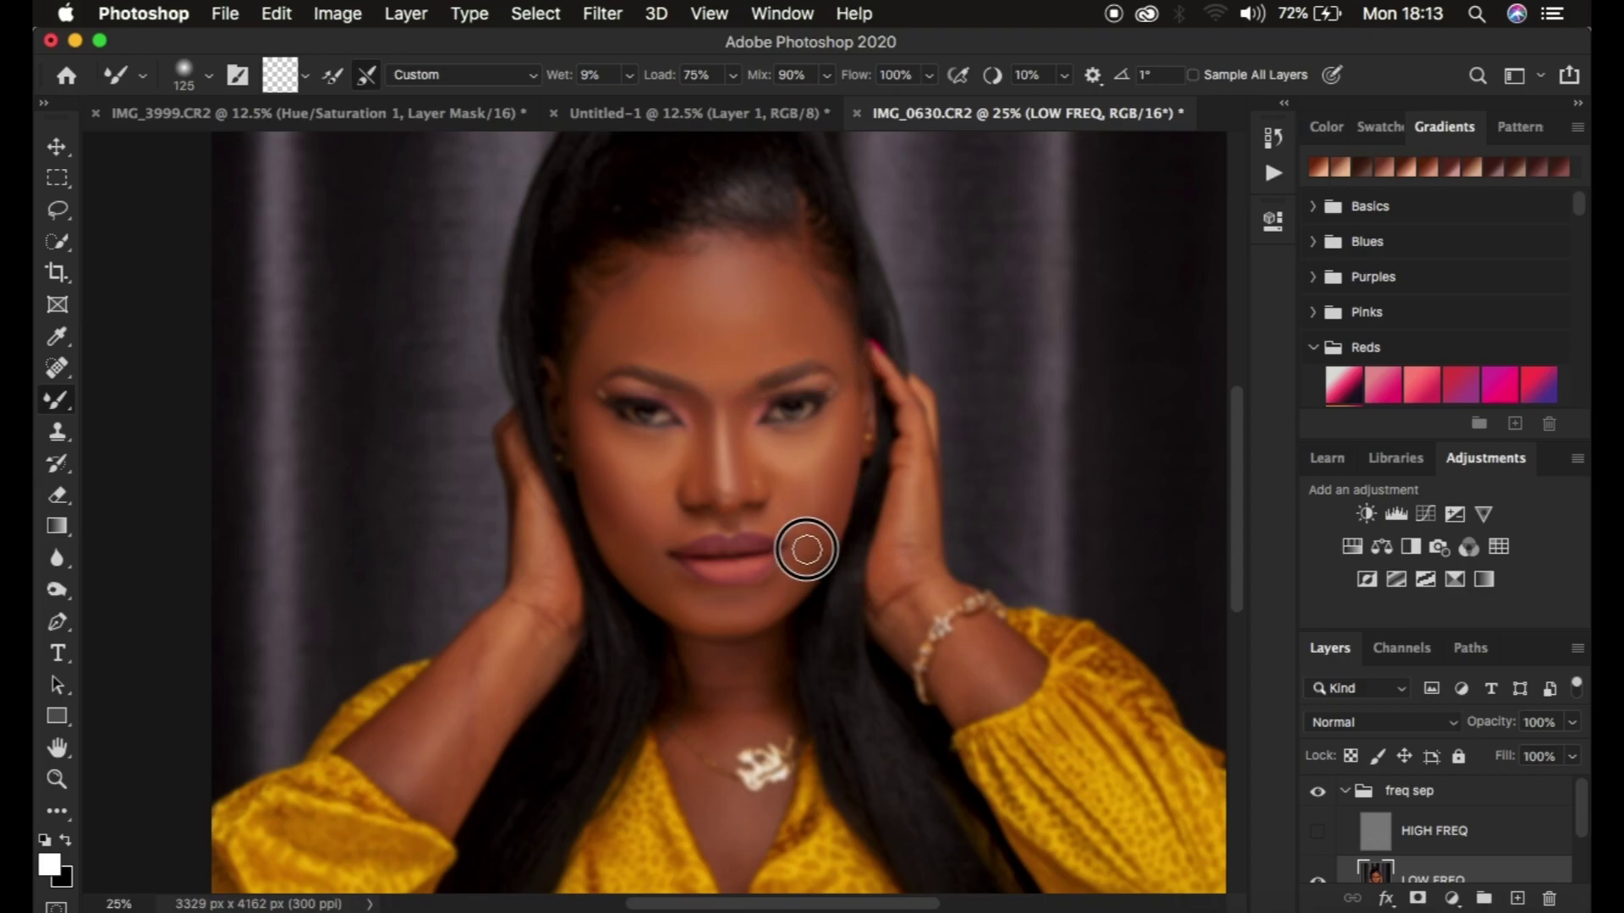
pyautogui.moveTo(775, 517)
pyautogui.mouseDown()
pyautogui.moveTo(794, 525)
pyautogui.moveTo(739, 450)
pyautogui.moveTo(742, 428)
pyautogui.mouseUp()
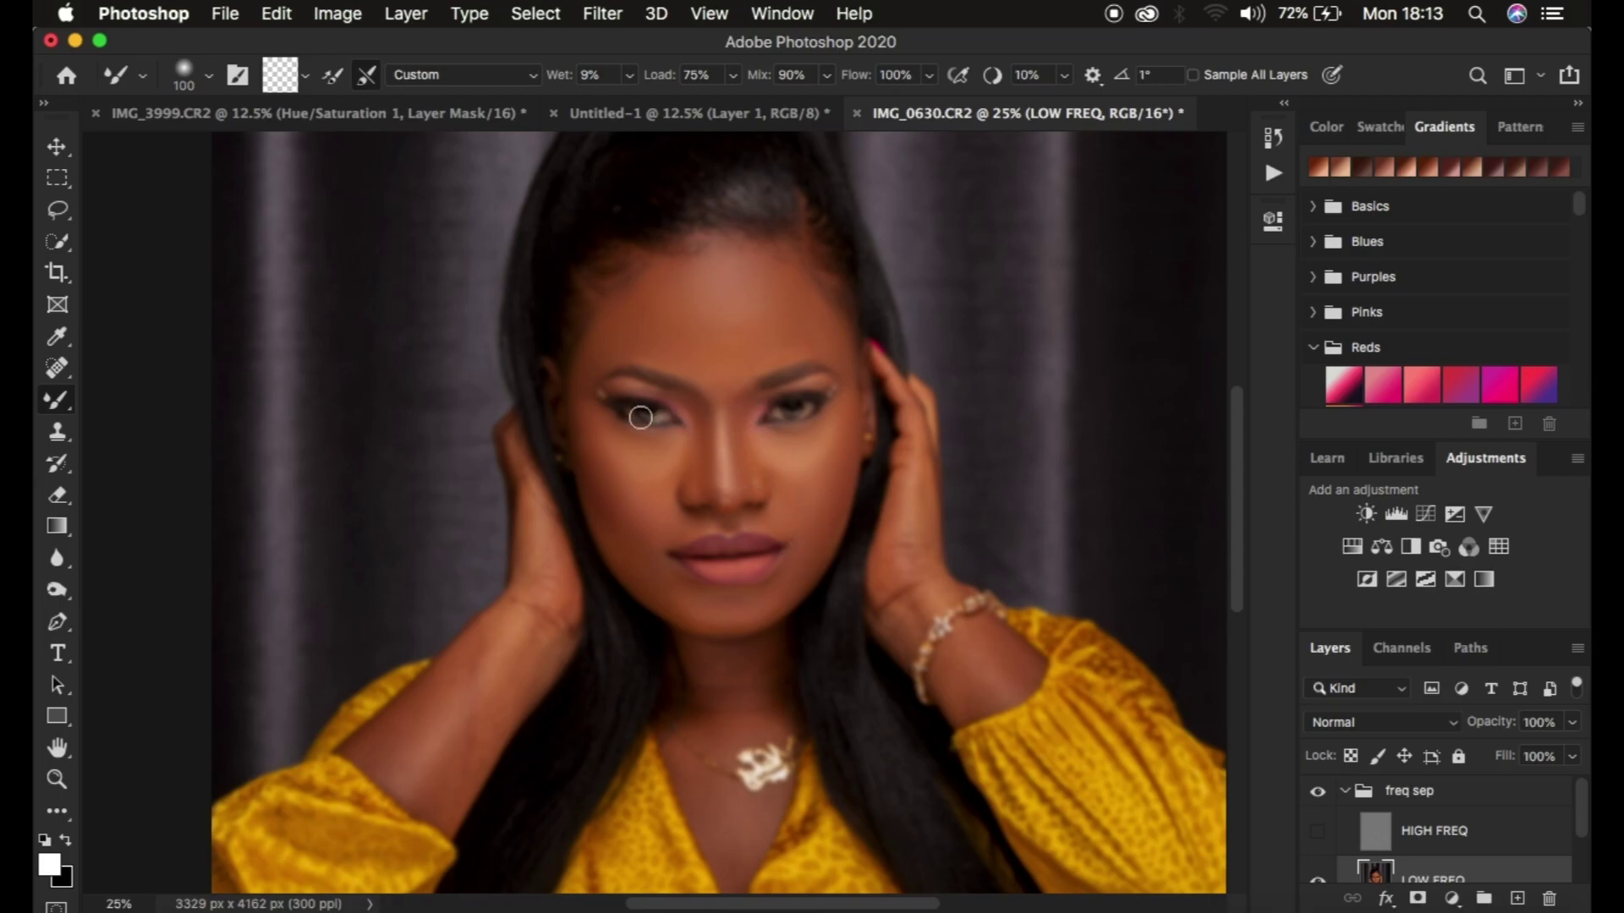
pyautogui.moveTo(602, 345); pyautogui.dragTo(581, 404)
# Enlarge the Mixer Brush and blend the skin on the neck, chest and the forearm without the bracelet.
pyautogui.press(']')
pyautogui.press(']')
pyautogui.press(']')
pyautogui.moveTo(672, 679)
pyautogui.mouseDown()
pyautogui.moveTo(710, 678)
pyautogui.moveTo(754, 709)
pyautogui.moveTo(744, 689)
pyautogui.moveTo(700, 692)
pyautogui.moveTo(755, 687)
pyautogui.moveTo(739, 677)
pyautogui.moveTo(707, 699)
pyautogui.moveTo(685, 764)
pyautogui.moveTo(728, 825)
pyautogui.mouseUp()
pyautogui.moveTo(406, 777); pyautogui.dragTo(515, 626)
pyautogui.moveTo(507, 698)
pyautogui.mouseDown()
pyautogui.moveTo(482, 736)
pyautogui.moveTo(520, 658)
pyautogui.moveTo(478, 750)
pyautogui.moveTo(446, 772)
pyautogui.moveTo(461, 728)
pyautogui.moveTo(397, 732)
pyautogui.moveTo(537, 592)
pyautogui.moveTo(536, 550)
pyautogui.moveTo(536, 642)
pyautogui.moveTo(533, 601)
pyautogui.moveTo(439, 681)
pyautogui.moveTo(401, 749)
pyautogui.mouseUp()
# Reduce the Mixer Brush and blend the skin on the wrist above the bracelet.
pyautogui.press(']')
pyautogui.press(']')
pyautogui.press('[')
pyautogui.press('[')
pyautogui.press('[')
pyautogui.press('[')
pyautogui.moveTo(898, 574)
pyautogui.mouseDown()
pyautogui.moveTo(917, 452)
pyautogui.moveTo(882, 600)
pyautogui.moveTo(912, 611)
pyautogui.moveTo(891, 624)
pyautogui.moveTo(908, 615)
pyautogui.moveTo(912, 464)
pyautogui.moveTo(912, 485)
pyautogui.moveTo(930, 465)
pyautogui.moveTo(930, 569)
pyautogui.moveTo(920, 472)
pyautogui.moveTo(921, 583)
pyautogui.moveTo(896, 633)
pyautogui.moveTo(967, 666)
pyautogui.moveTo(971, 700)
pyautogui.moveTo(957, 678)
pyautogui.moveTo(974, 656)
pyautogui.moveTo(996, 638)
pyautogui.moveTo(1020, 660)
pyautogui.moveTo(995, 629)
pyautogui.moveTo(1018, 669)
pyautogui.moveTo(975, 694)
pyautogui.moveTo(917, 610)
pyautogui.mouseUp()
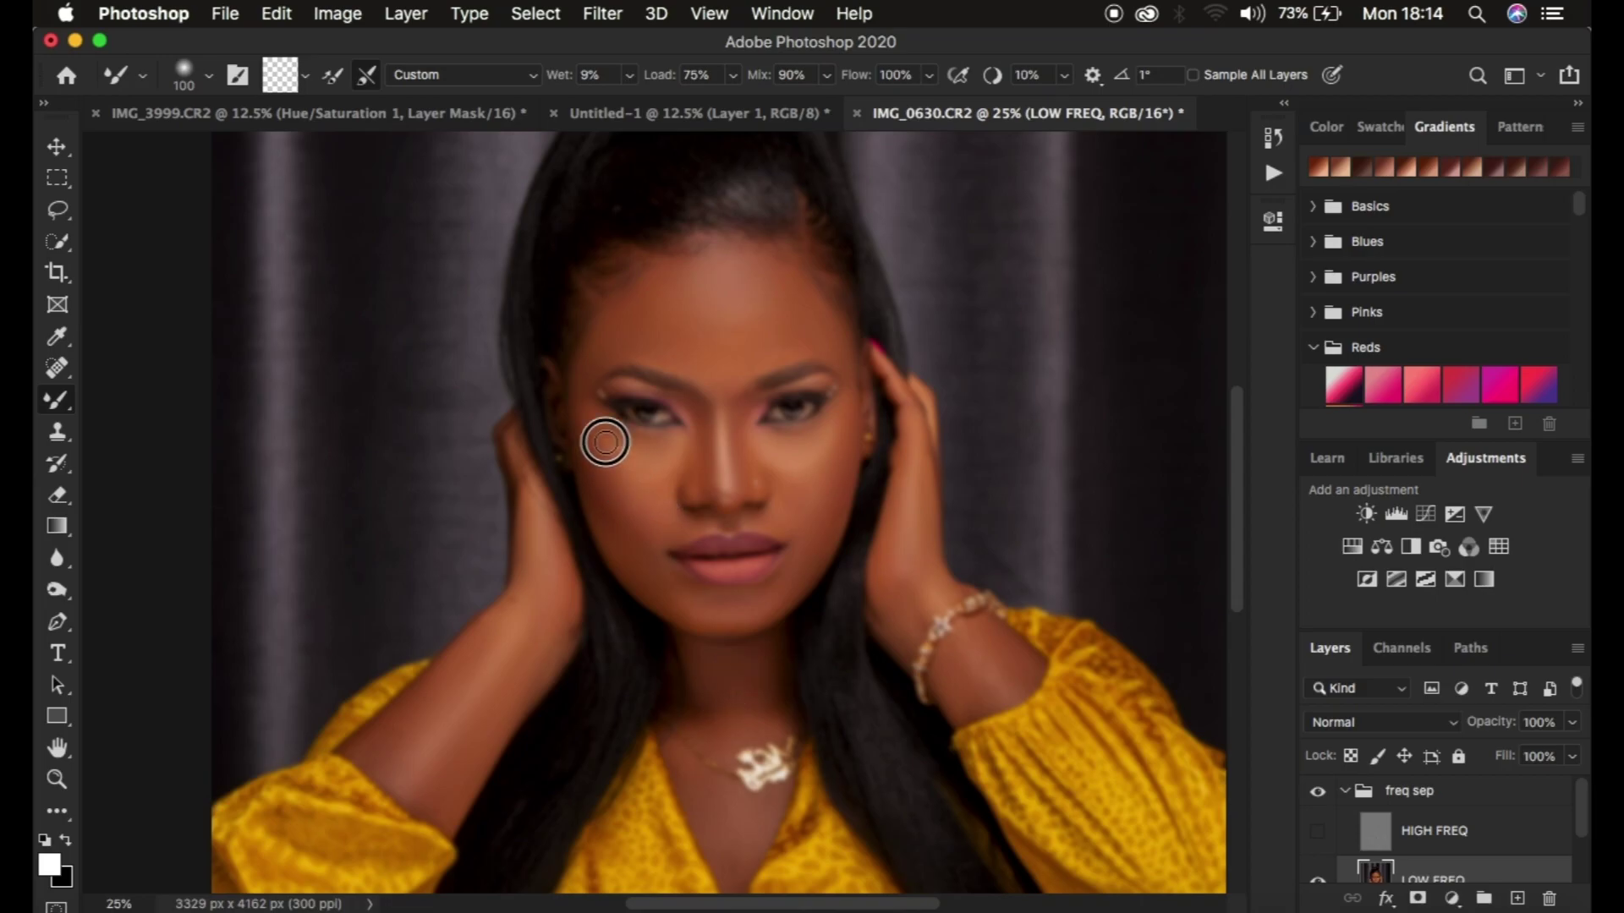
# Refine the blending of the nose, cheeks, chin and forehead on LOW FREQ with a 100 px Mixer Brush.
pyautogui.moveTo(697, 373)
pyautogui.mouseDown()
pyautogui.moveTo(844, 430)
pyautogui.moveTo(838, 347)
pyautogui.moveTo(851, 392)
pyautogui.moveTo(802, 551)
pyautogui.moveTo(766, 604)
pyautogui.moveTo(687, 620)
pyautogui.moveTo(633, 539)
pyautogui.moveTo(670, 605)
pyautogui.moveTo(701, 627)
pyautogui.moveTo(761, 618)
pyautogui.mouseUp()
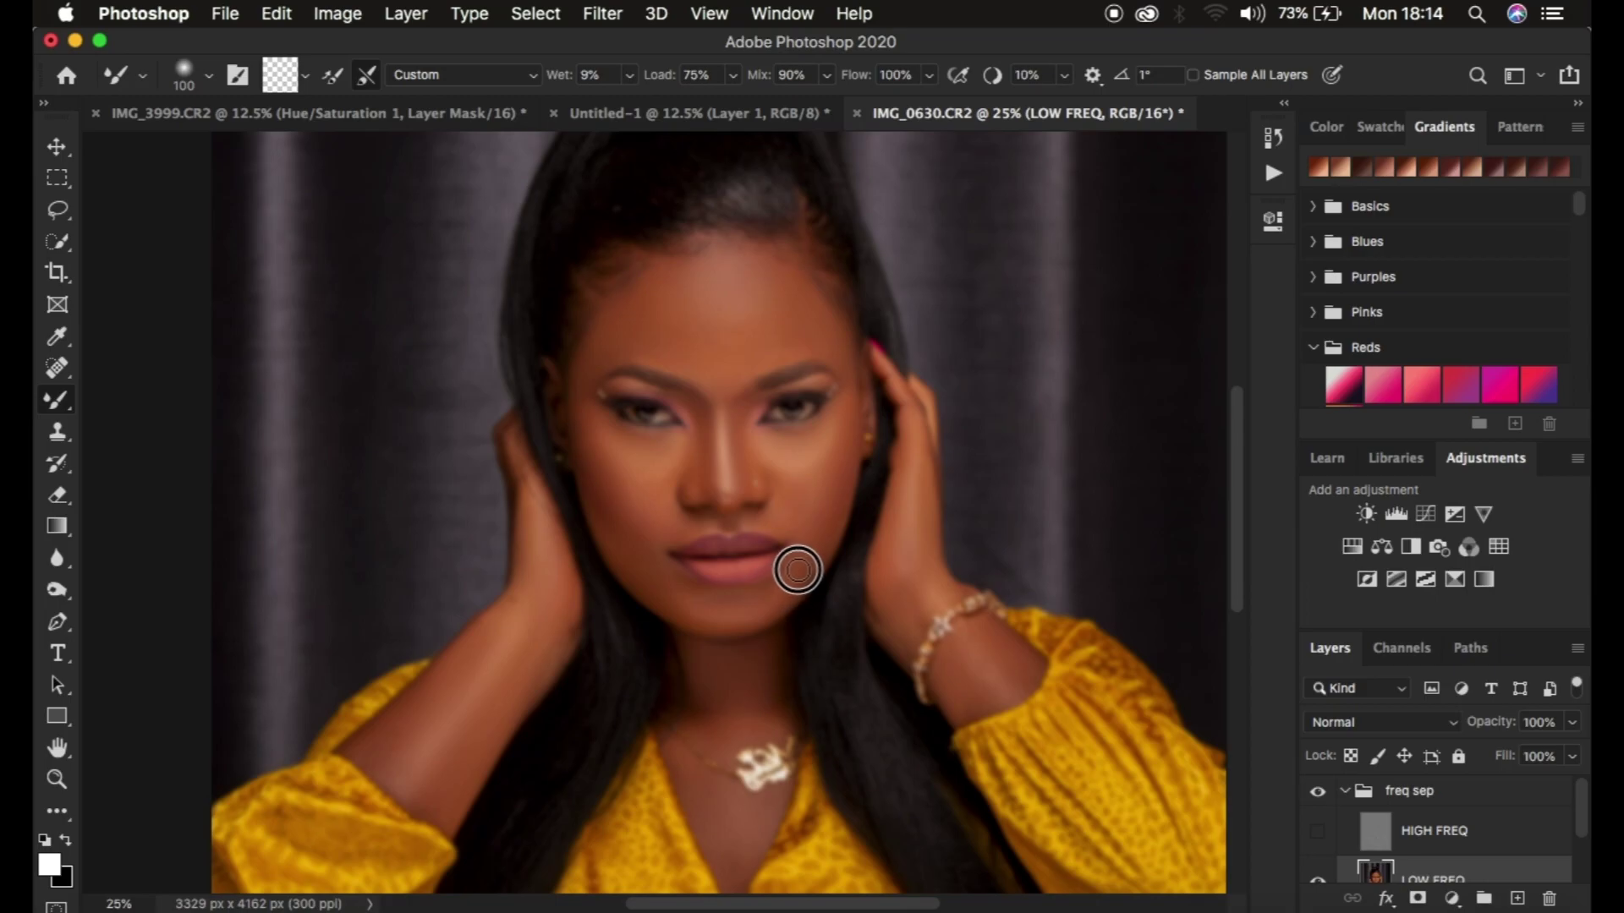
pyautogui.click(647, 488)
pyautogui.moveTo(647, 487); pyautogui.dragTo(648, 495)
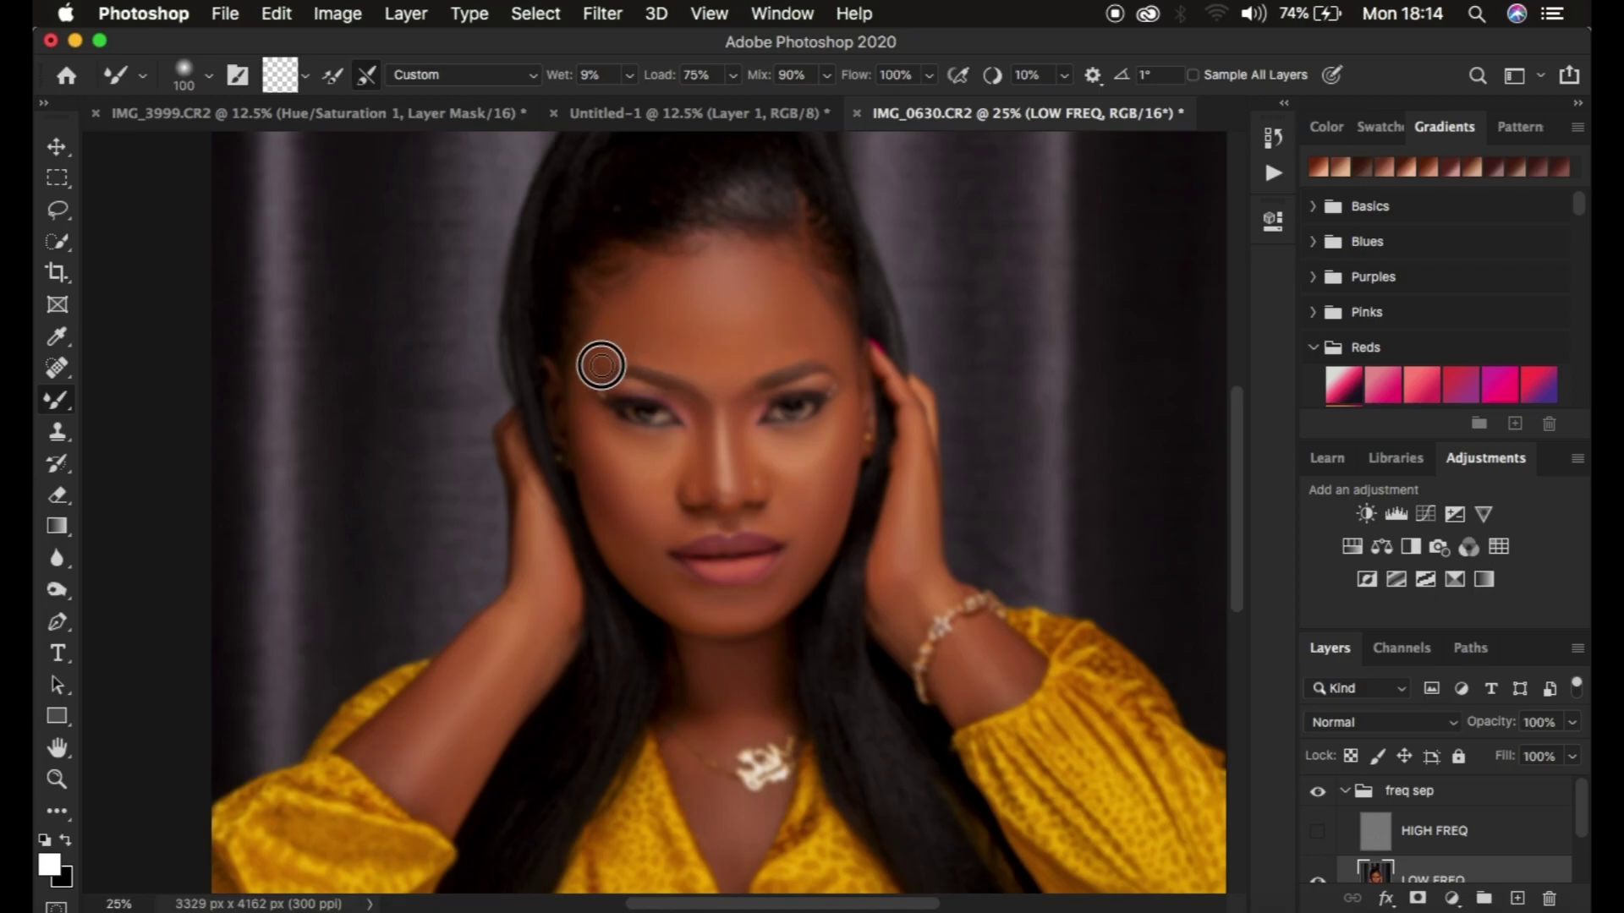
pyautogui.click(808, 351)
pyautogui.moveTo(809, 352)
pyautogui.mouseDown()
pyautogui.moveTo(851, 367)
pyautogui.moveTo(803, 300)
pyautogui.mouseUp()
pyautogui.moveTo(627, 311)
pyautogui.mouseDown()
pyautogui.moveTo(587, 369)
pyautogui.moveTo(664, 340)
pyautogui.mouseUp()
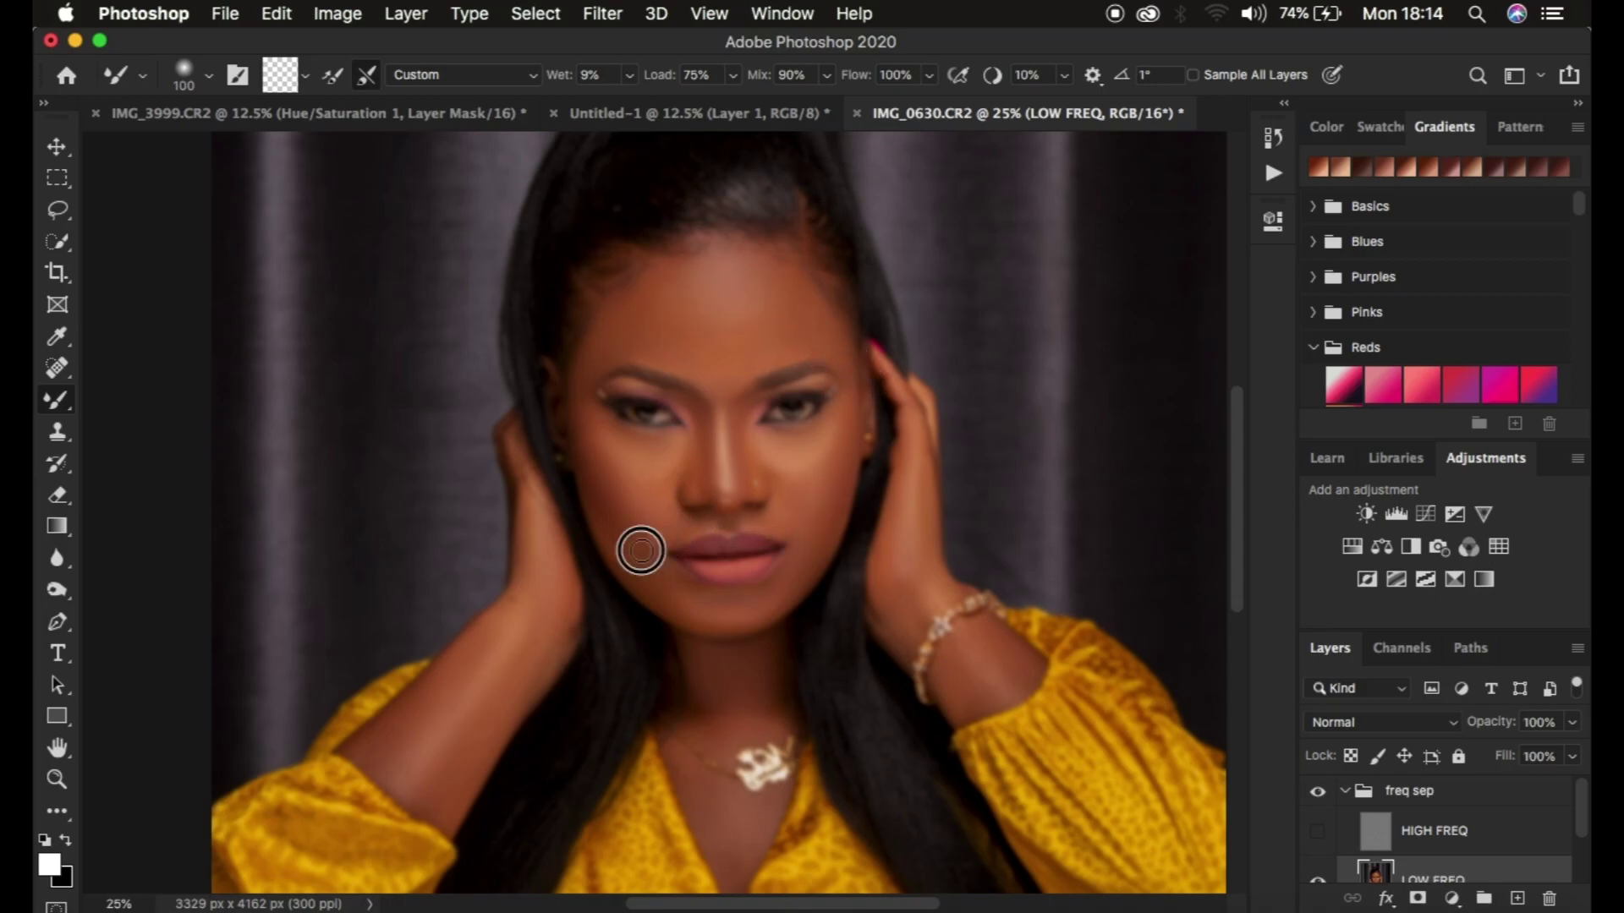
# Show the HIGH FREQ layer and compare the whole portrait with the freq sep group hidden and shown.
pyautogui.click(1322, 835)
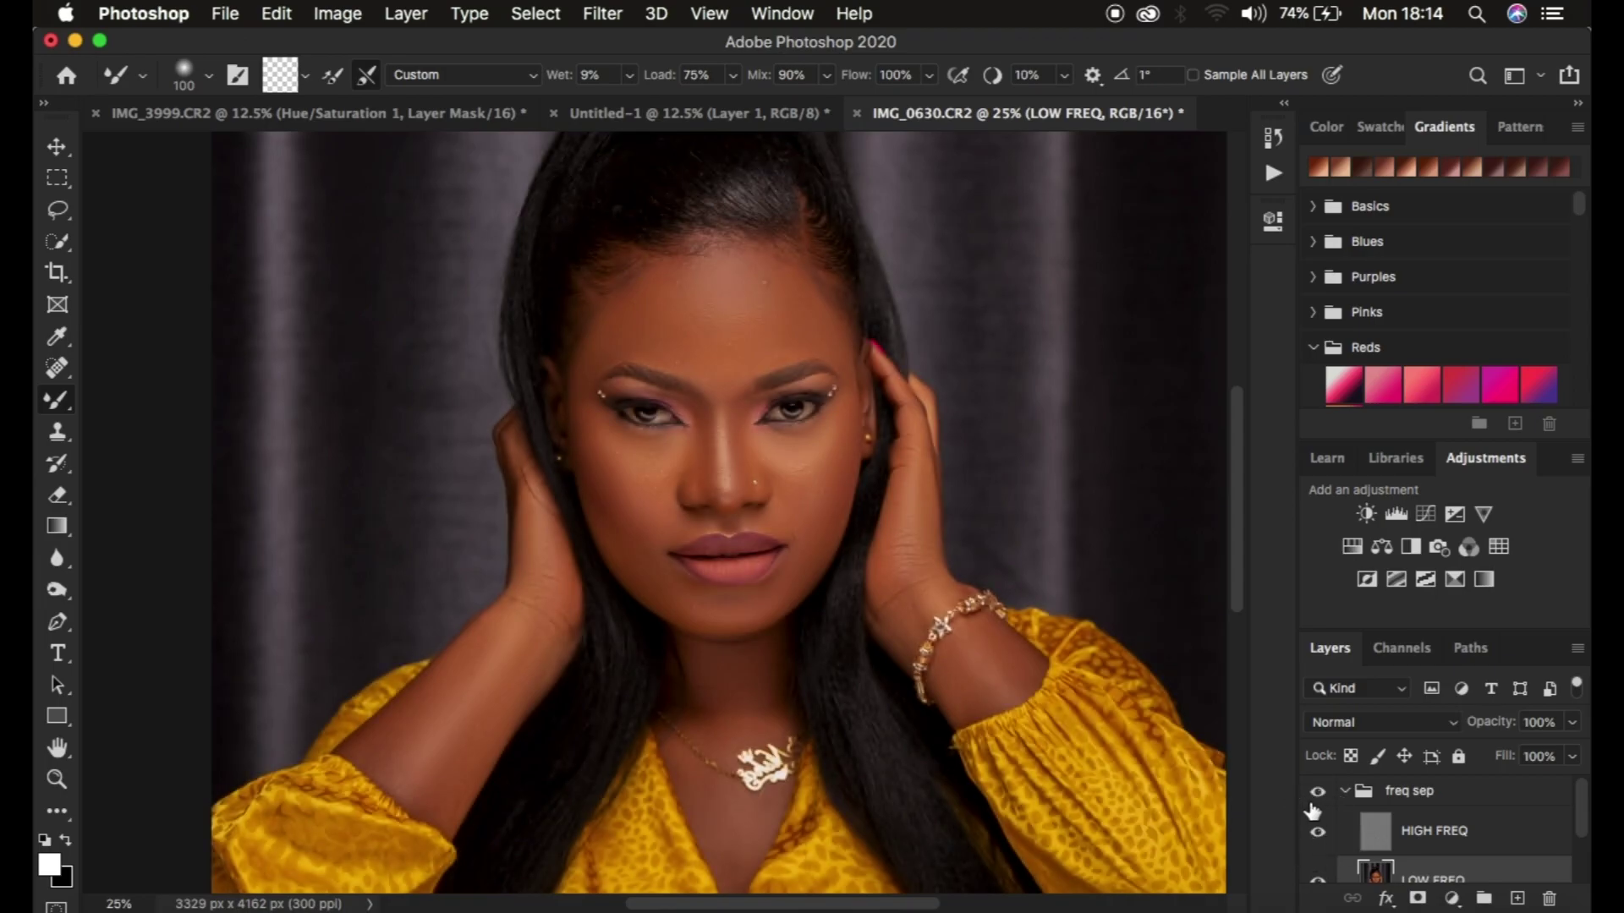
pyautogui.press('super+minus')
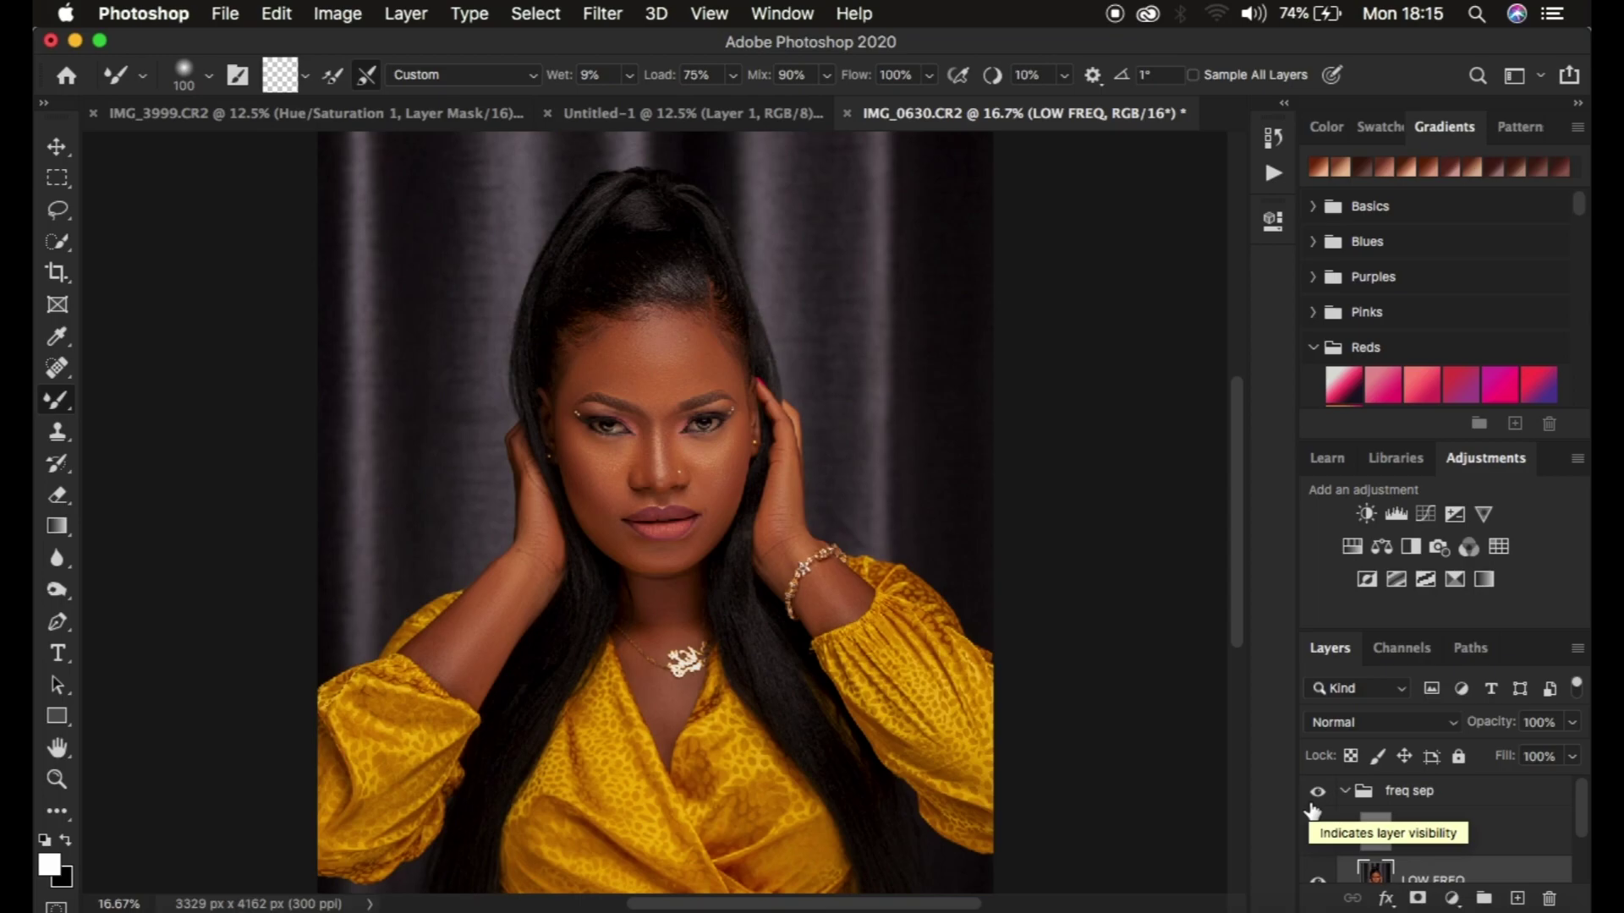
pyautogui.click(1317, 794)
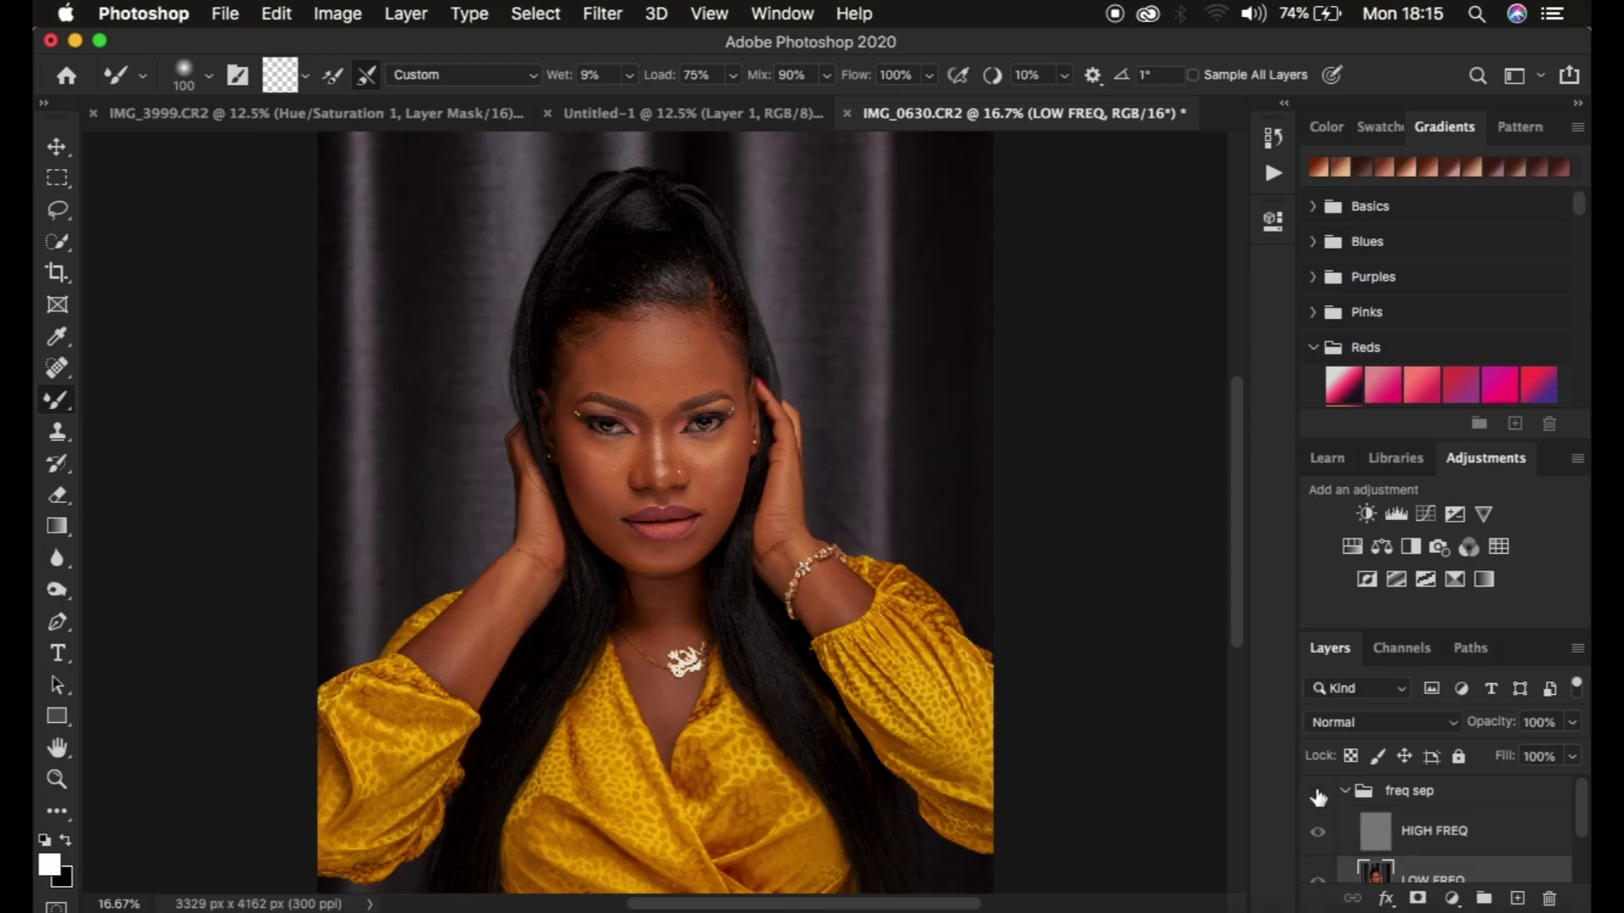
pyautogui.click(1317, 796)
pyautogui.click(1317, 795)
# Blend the skin below the bracelet and on the opposite forearm with the 100 px Mixer Brush while HIGH FREQ is shown.
pyautogui.press('super+plus')
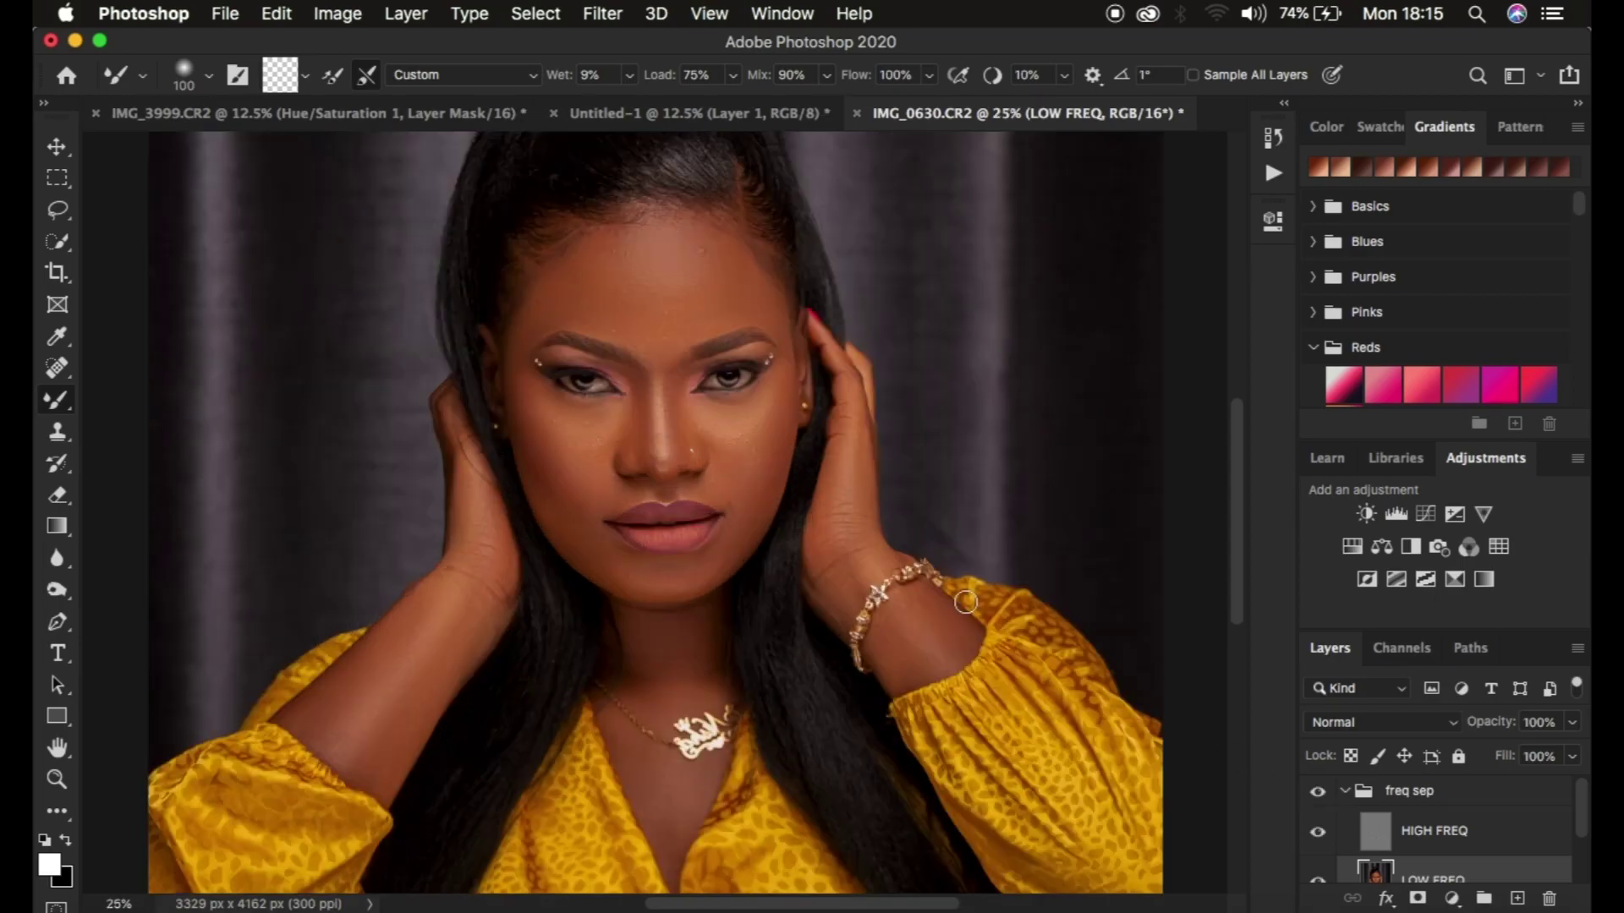
pyautogui.hscroll(-3, 966, 602)
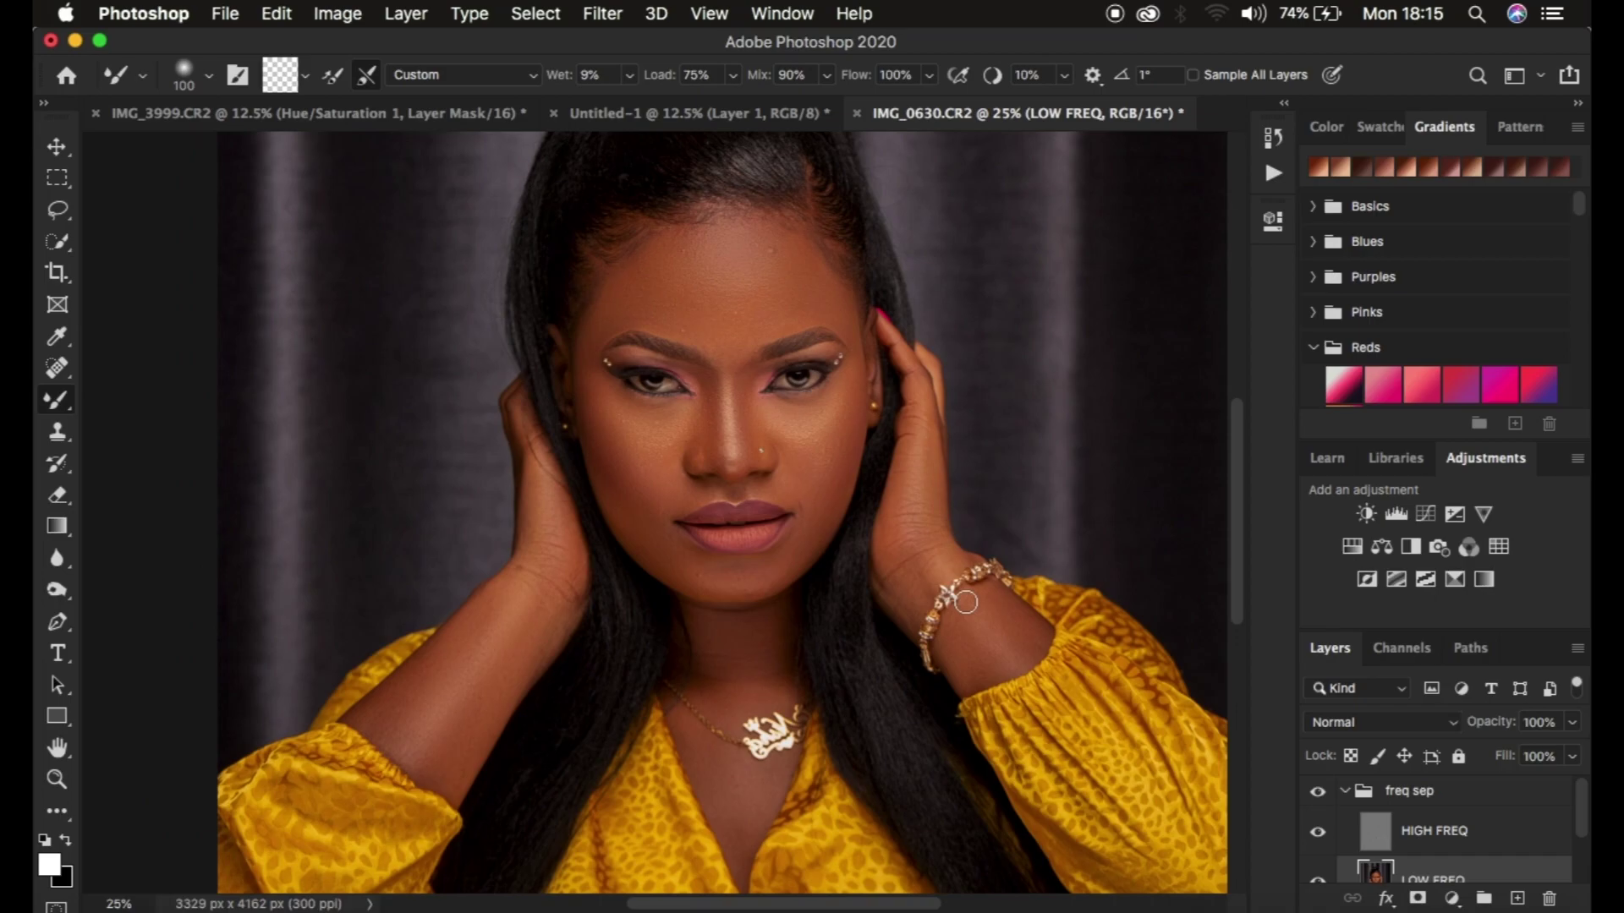
pyautogui.moveTo(992, 629); pyautogui.dragTo(976, 672)
pyautogui.moveTo(994, 603); pyautogui.dragTo(1013, 621)
pyautogui.moveTo(446, 709)
pyautogui.mouseDown()
pyautogui.moveTo(409, 725)
pyautogui.moveTo(412, 702)
pyautogui.mouseUp()
# Select the forehead skin down to the eyebrows with the Lasso tool at a 22 px feather.
pyautogui.click(58, 215)
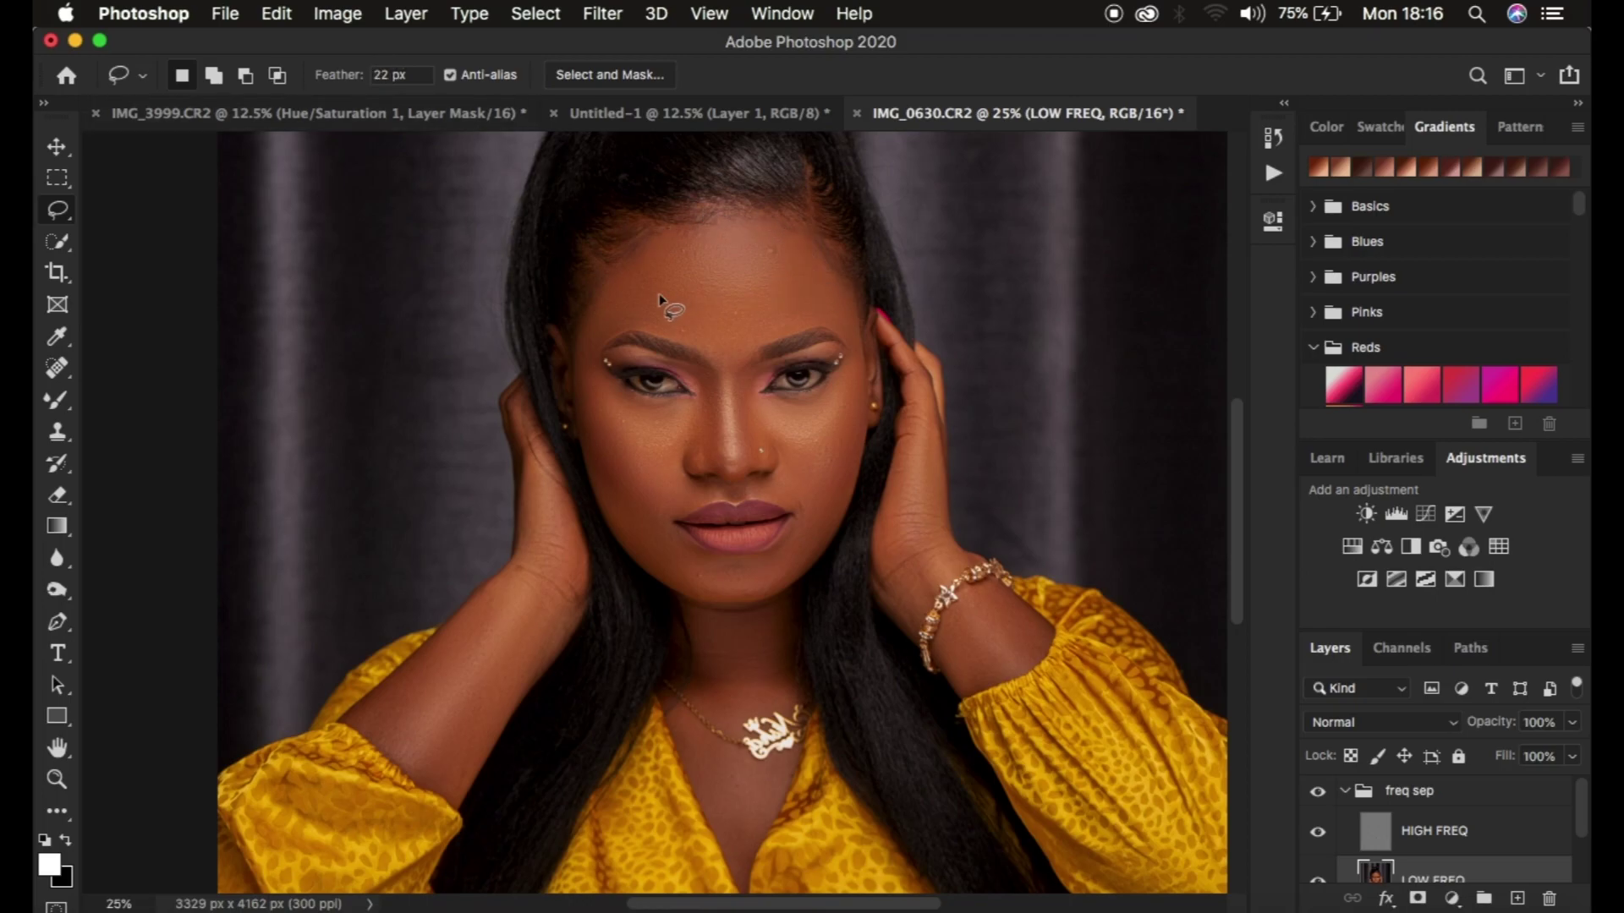
pyautogui.press('super+equal')
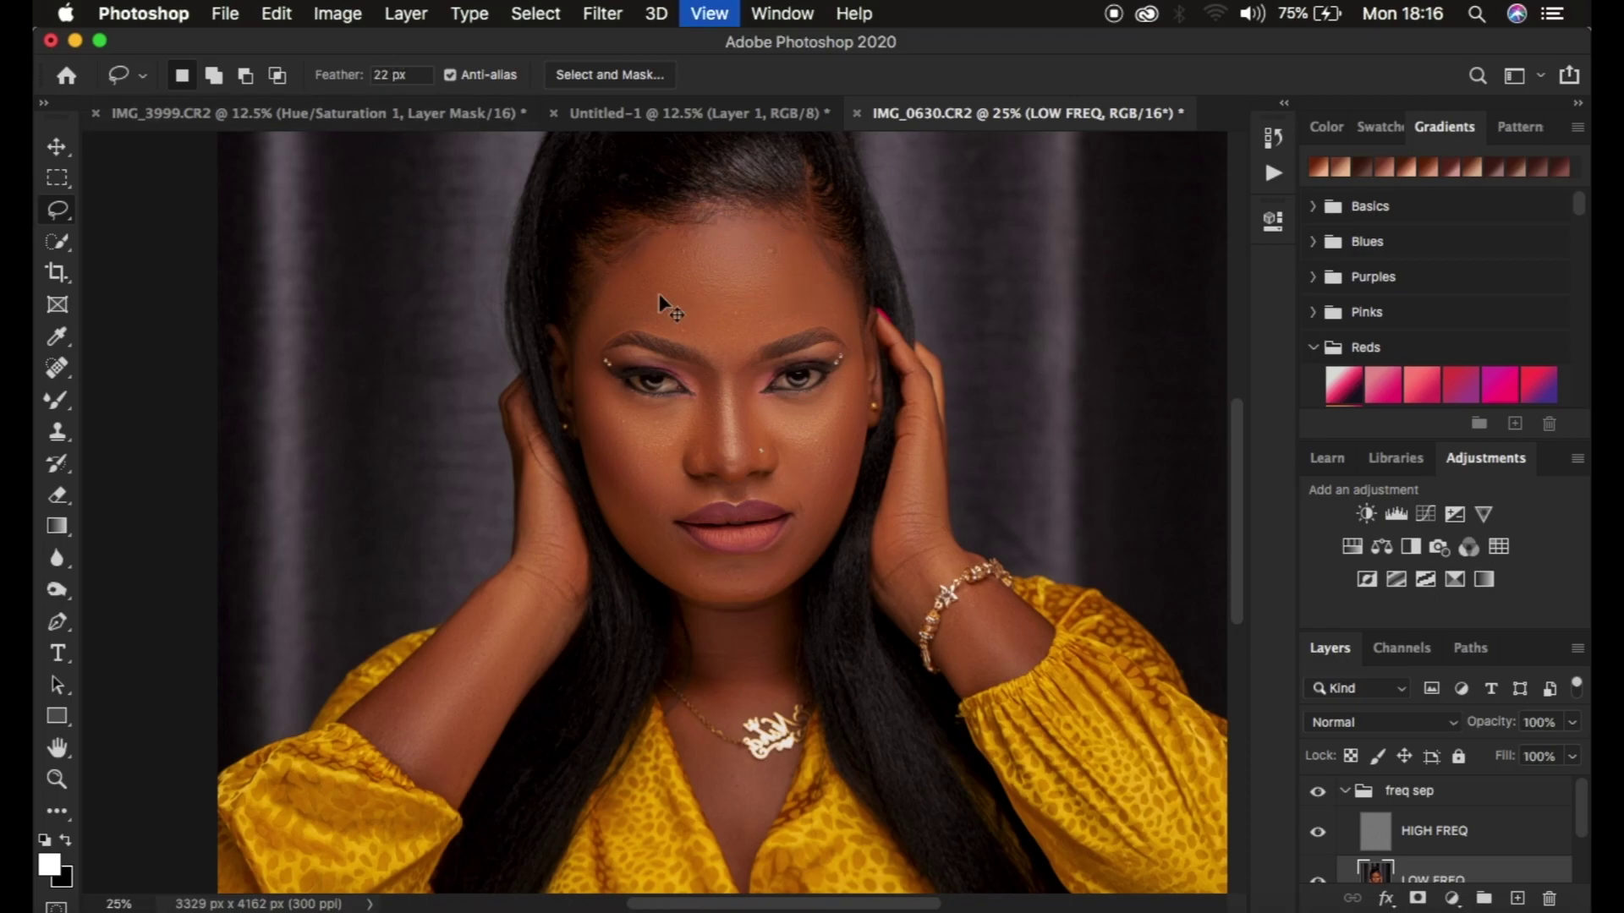
pyautogui.scroll(5, 917, 322)
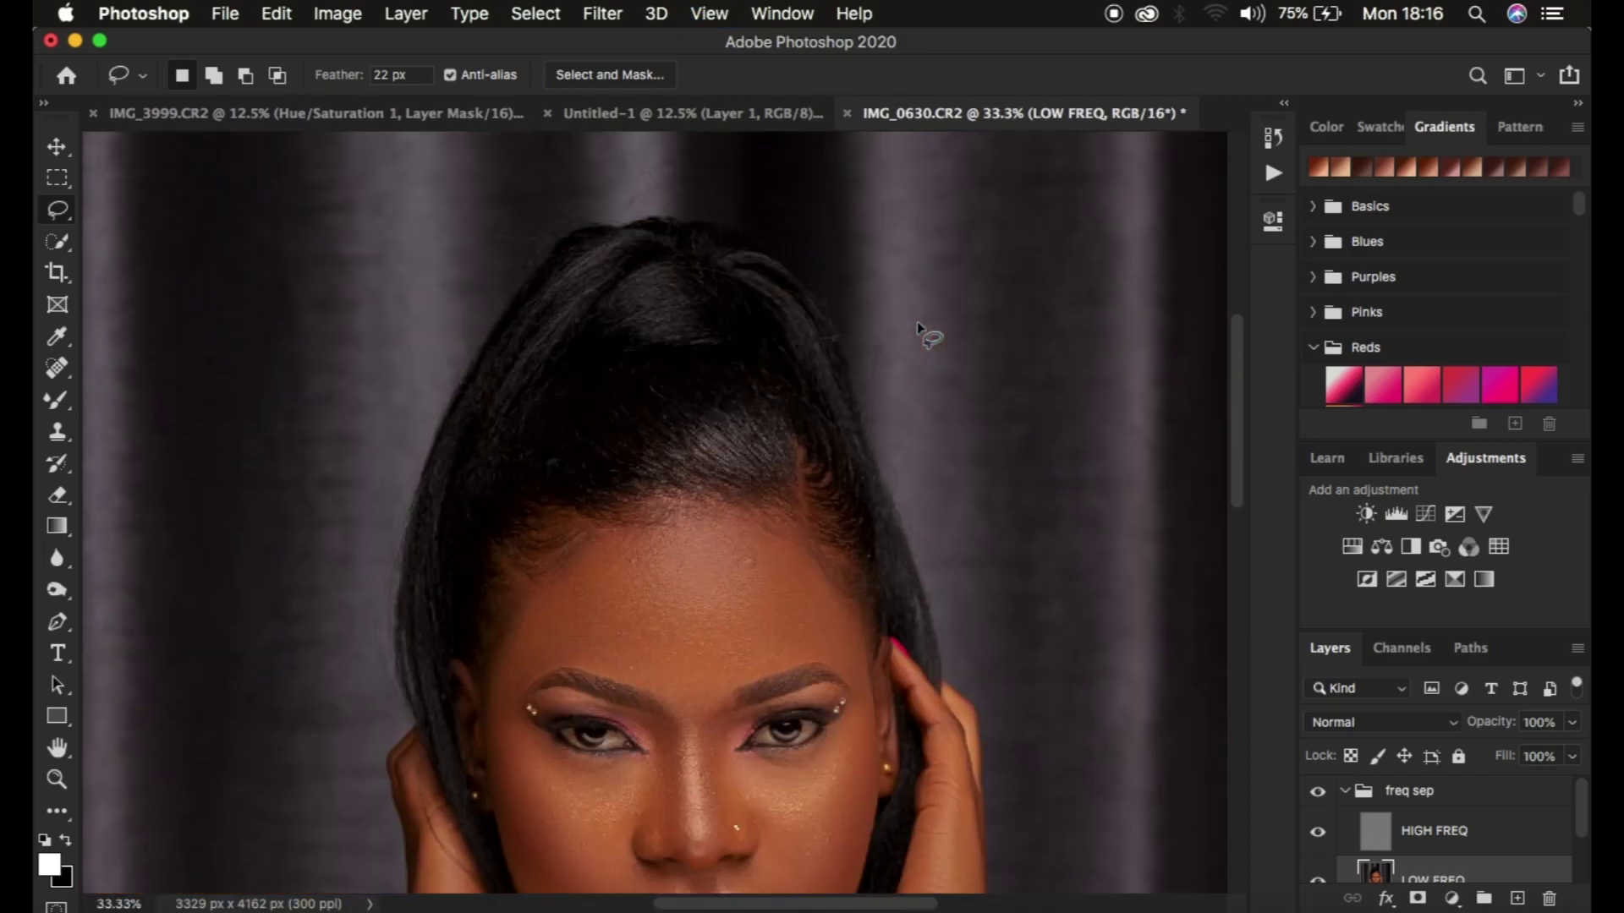
pyautogui.scroll(-5, 917, 322)
pyautogui.hscroll(1, 917, 321)
pyautogui.scroll(2, 917, 322)
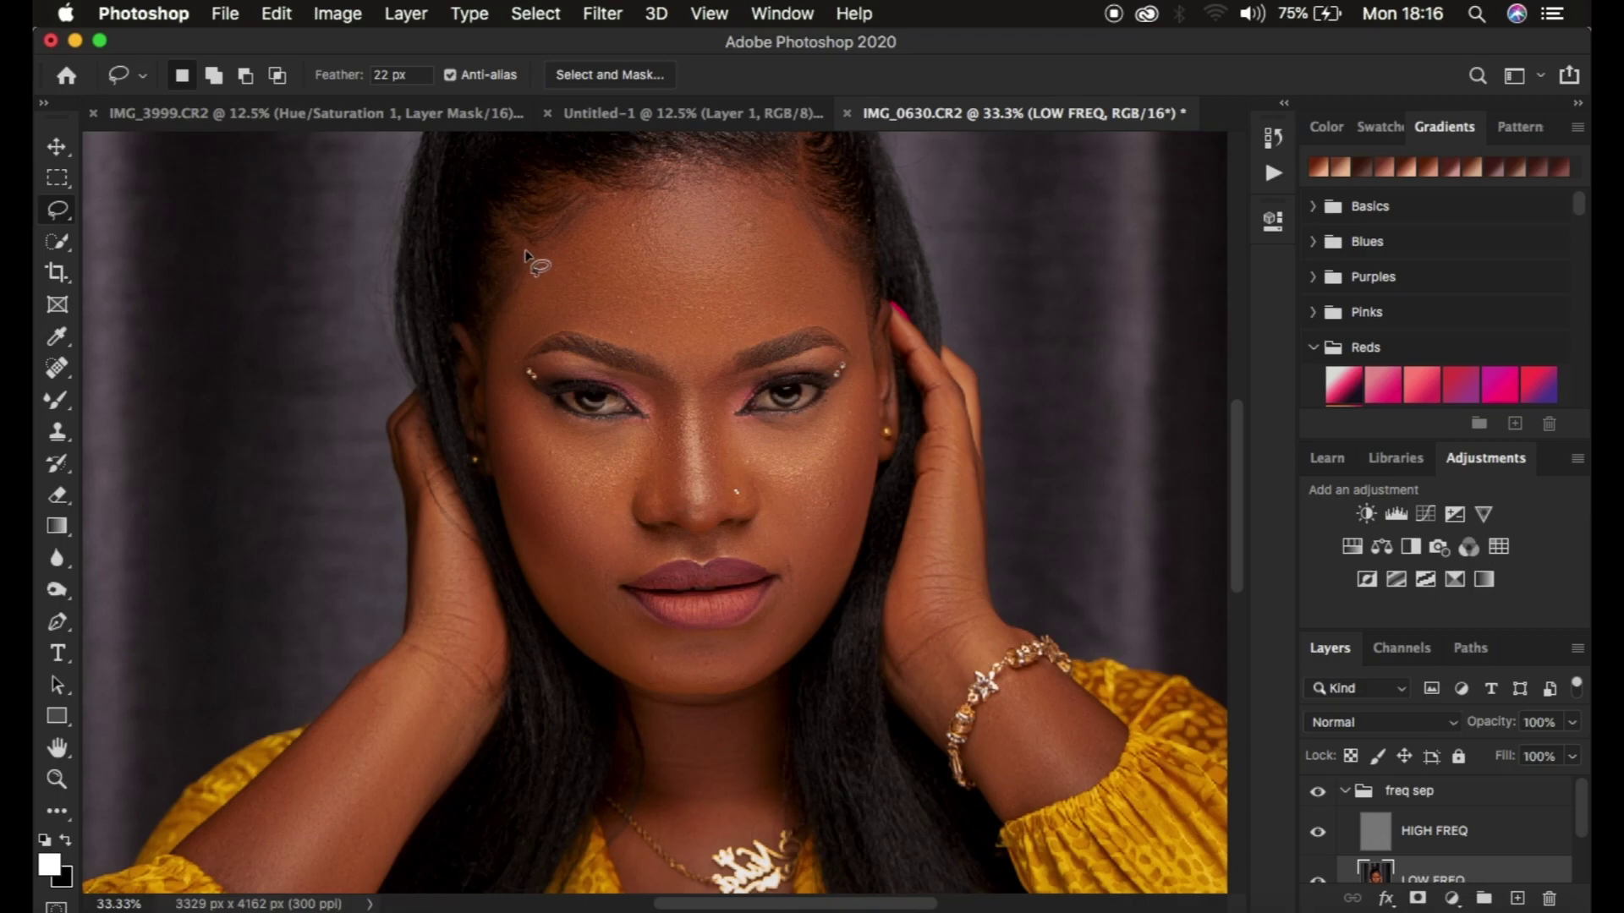
pyautogui.moveTo(530, 250); pyautogui.dragTo(602, 212)
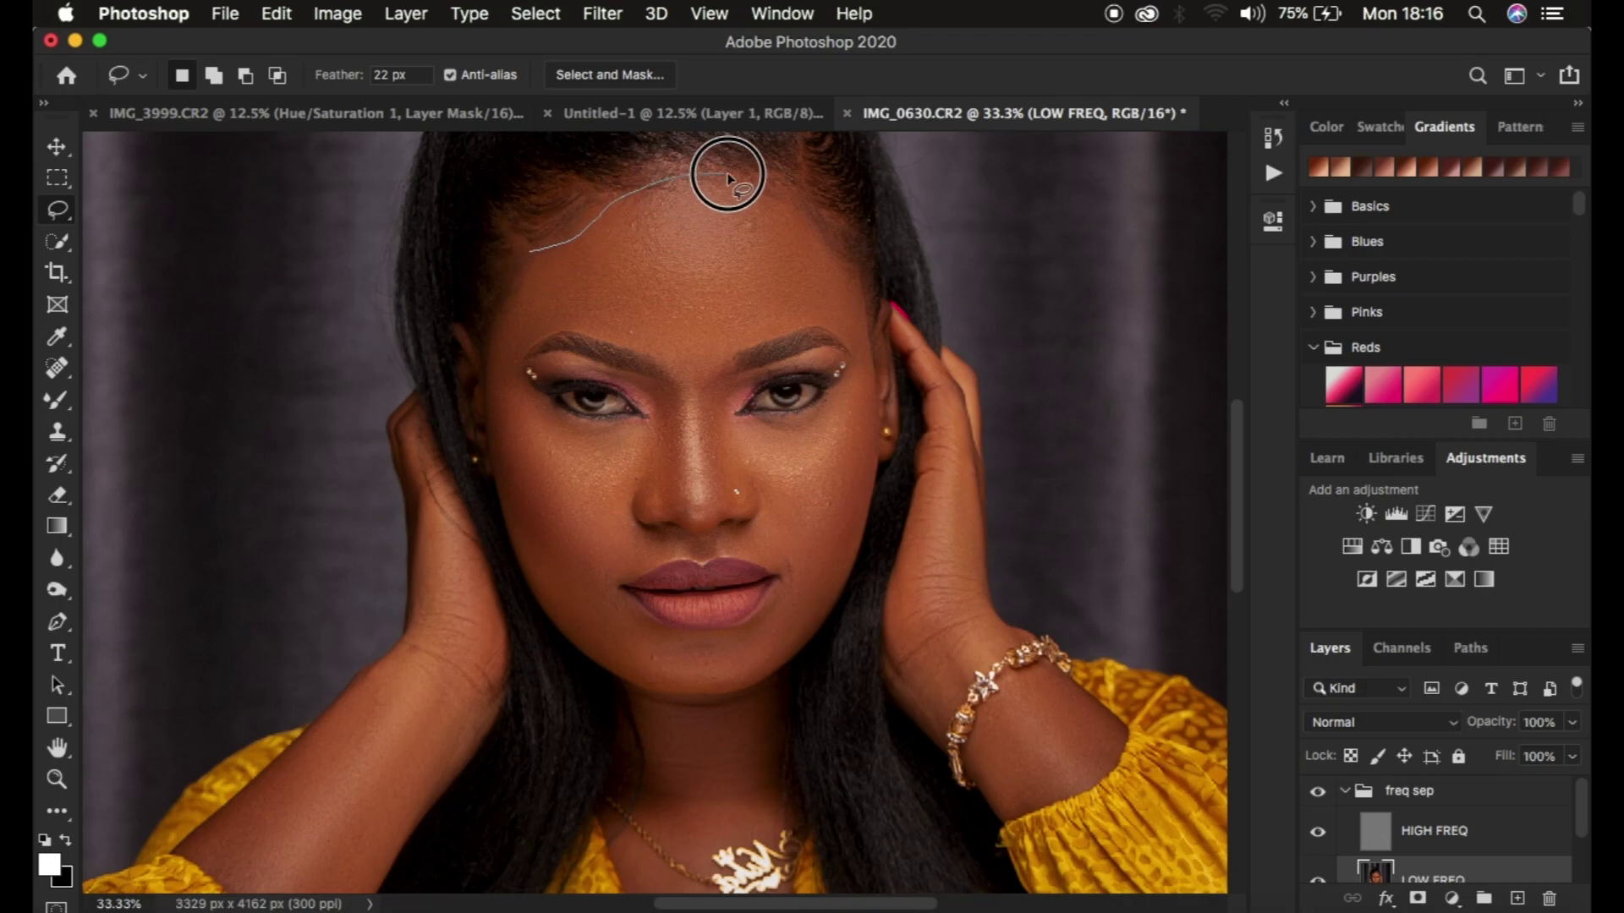
pyautogui.moveTo(766, 189); pyautogui.dragTo(809, 231)
pyautogui.moveTo(852, 294)
pyautogui.mouseDown()
pyautogui.moveTo(867, 358)
pyautogui.moveTo(804, 324)
pyautogui.moveTo(673, 383)
pyautogui.moveTo(641, 346)
pyautogui.moveTo(570, 325)
pyautogui.moveTo(530, 341)
pyautogui.moveTo(499, 385)
pyautogui.moveTo(488, 353)
pyautogui.moveTo(517, 270)
pyautogui.mouseUp()
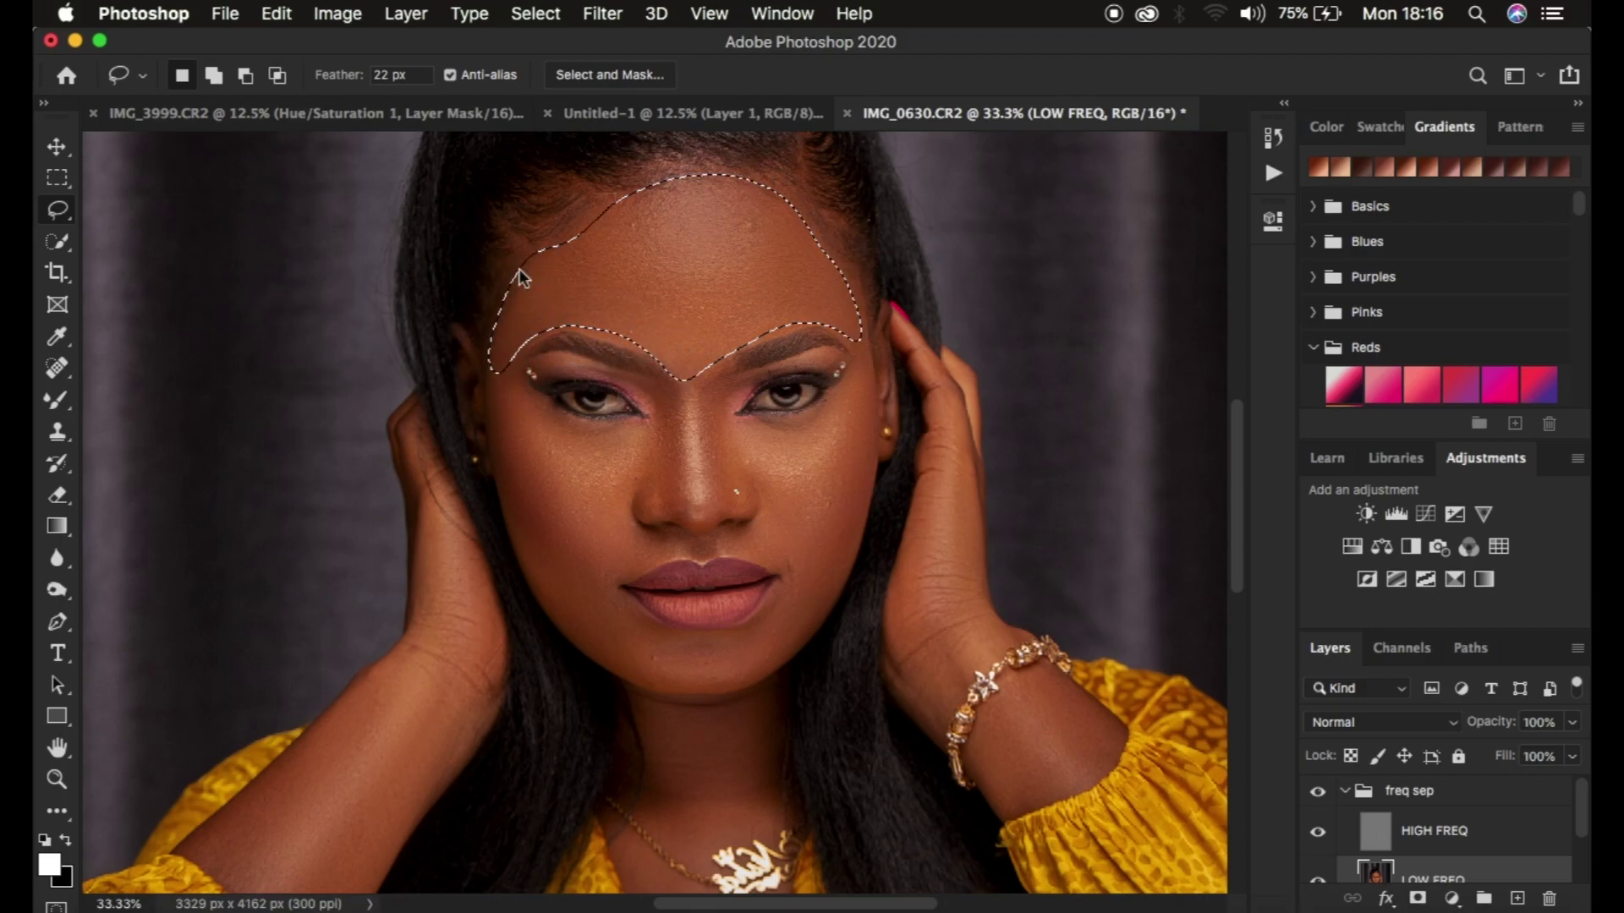
# Open Gaussian Blur for the selected forehead on LOW FREQ and preview radii of 8.7 and 20.4 pixels.
pyautogui.click(601, 14)
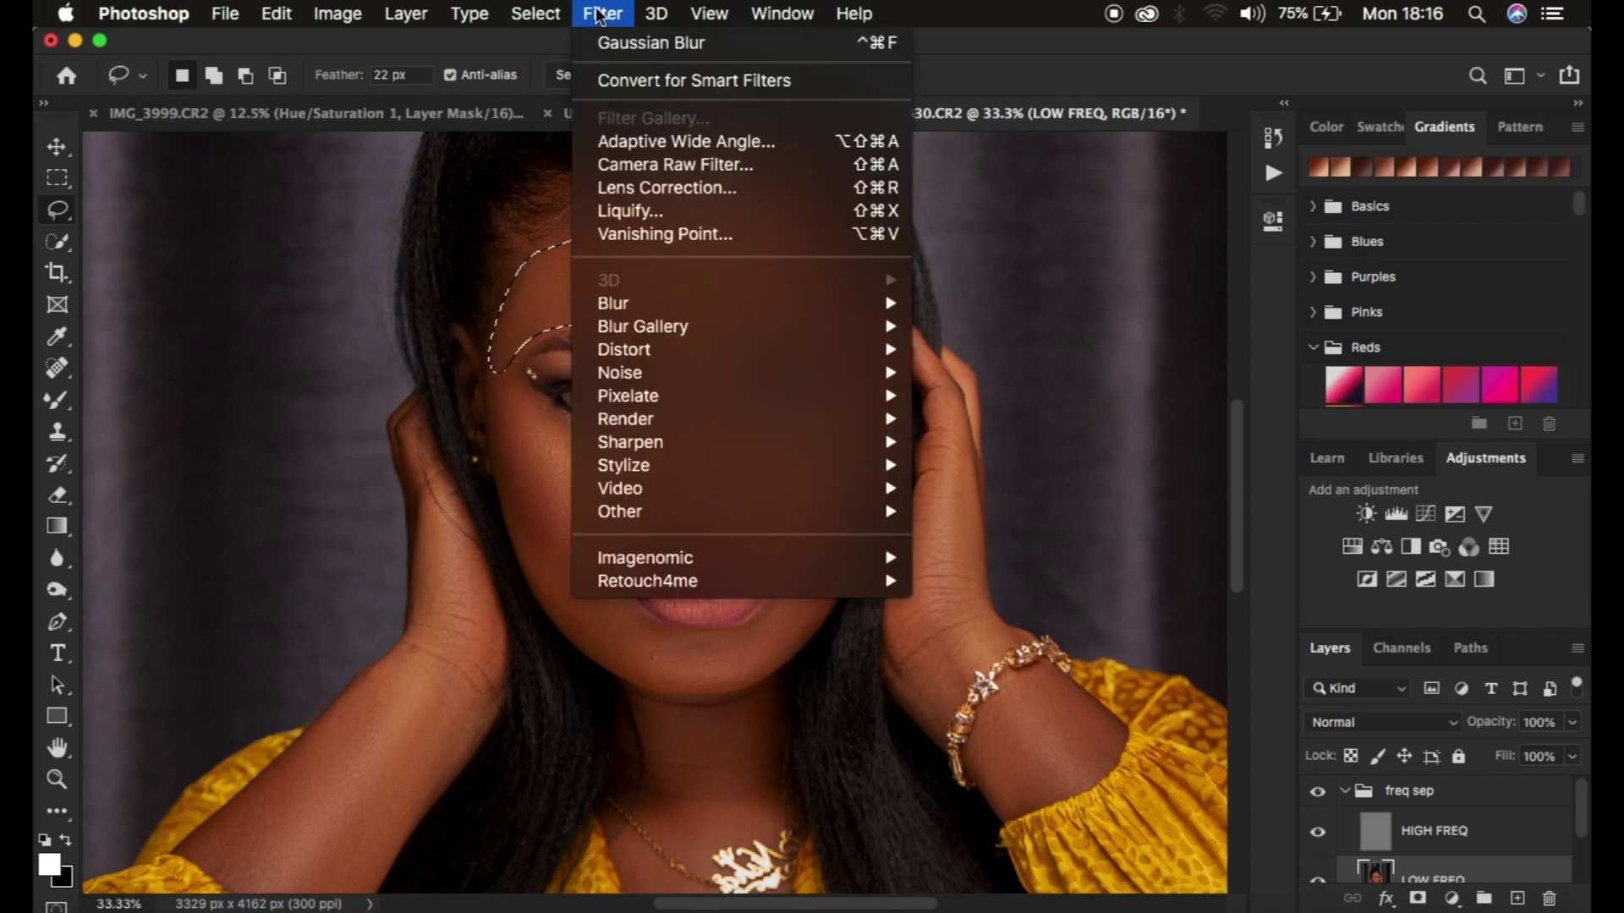
pyautogui.moveTo(709, 302)
pyautogui.click(1032, 400)
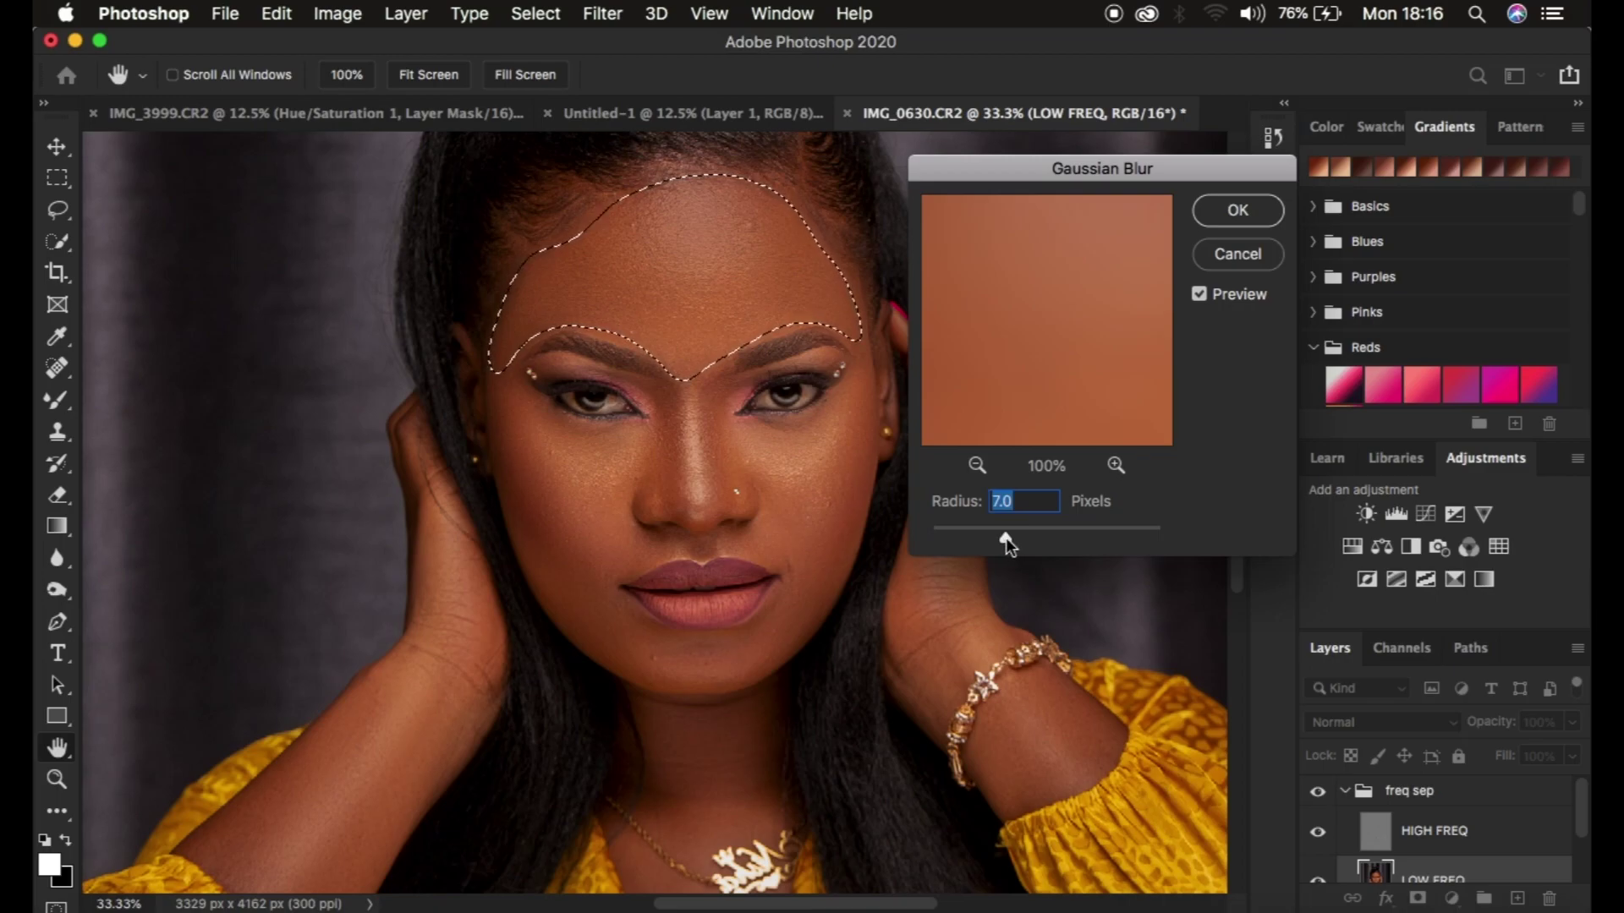
pyautogui.moveTo(1007, 536); pyautogui.dragTo(1018, 545)
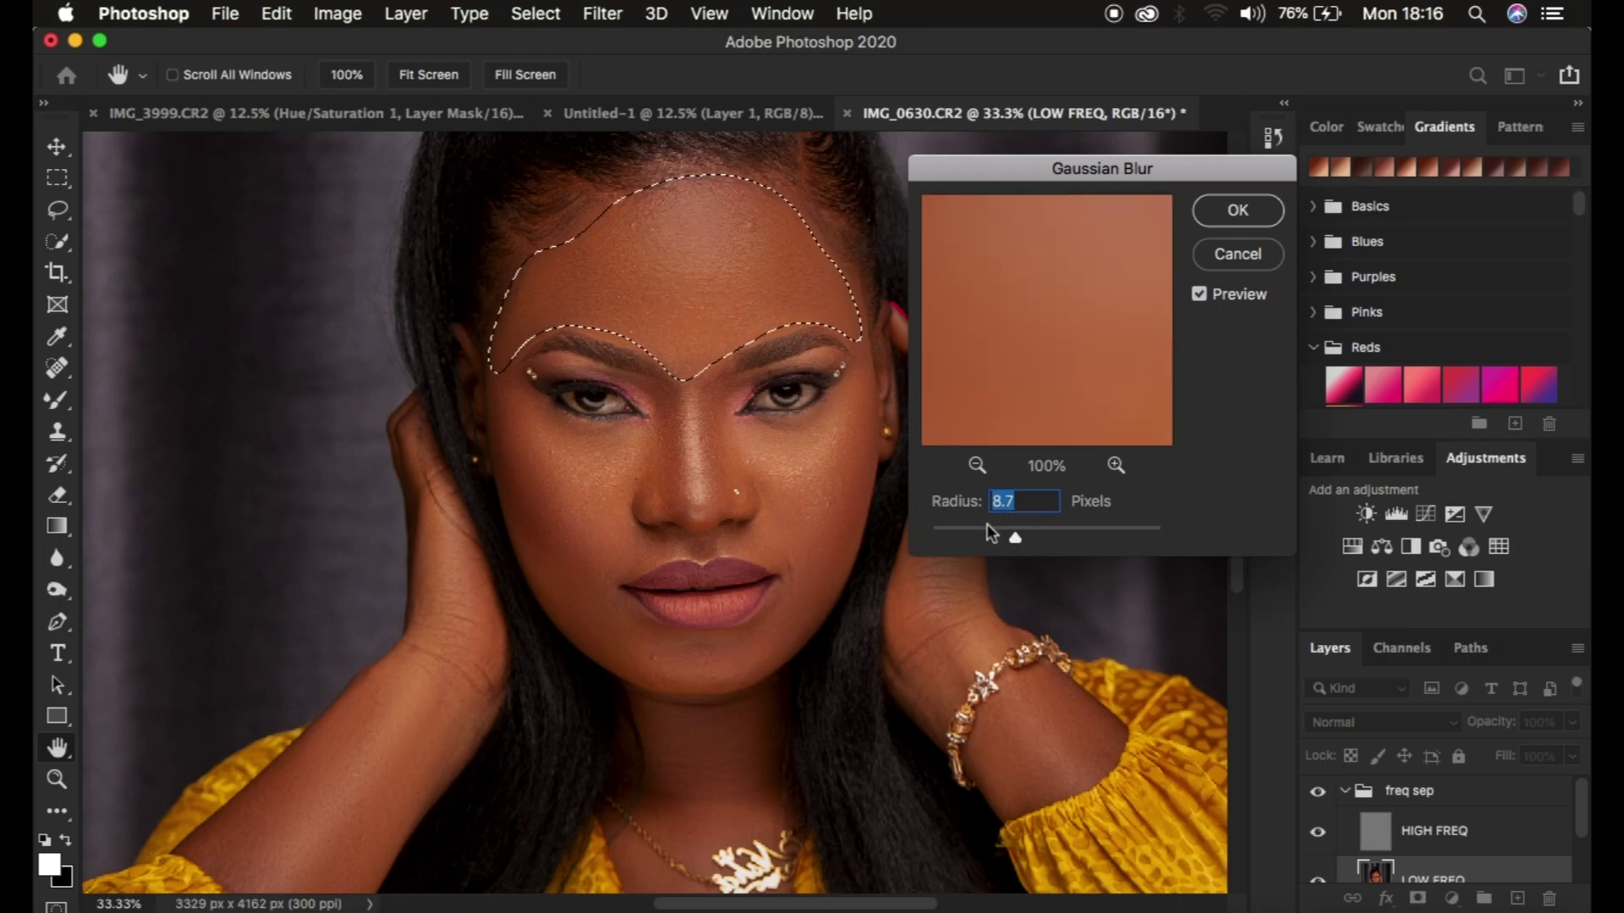
pyautogui.moveTo(1016, 540); pyautogui.dragTo(1034, 544)
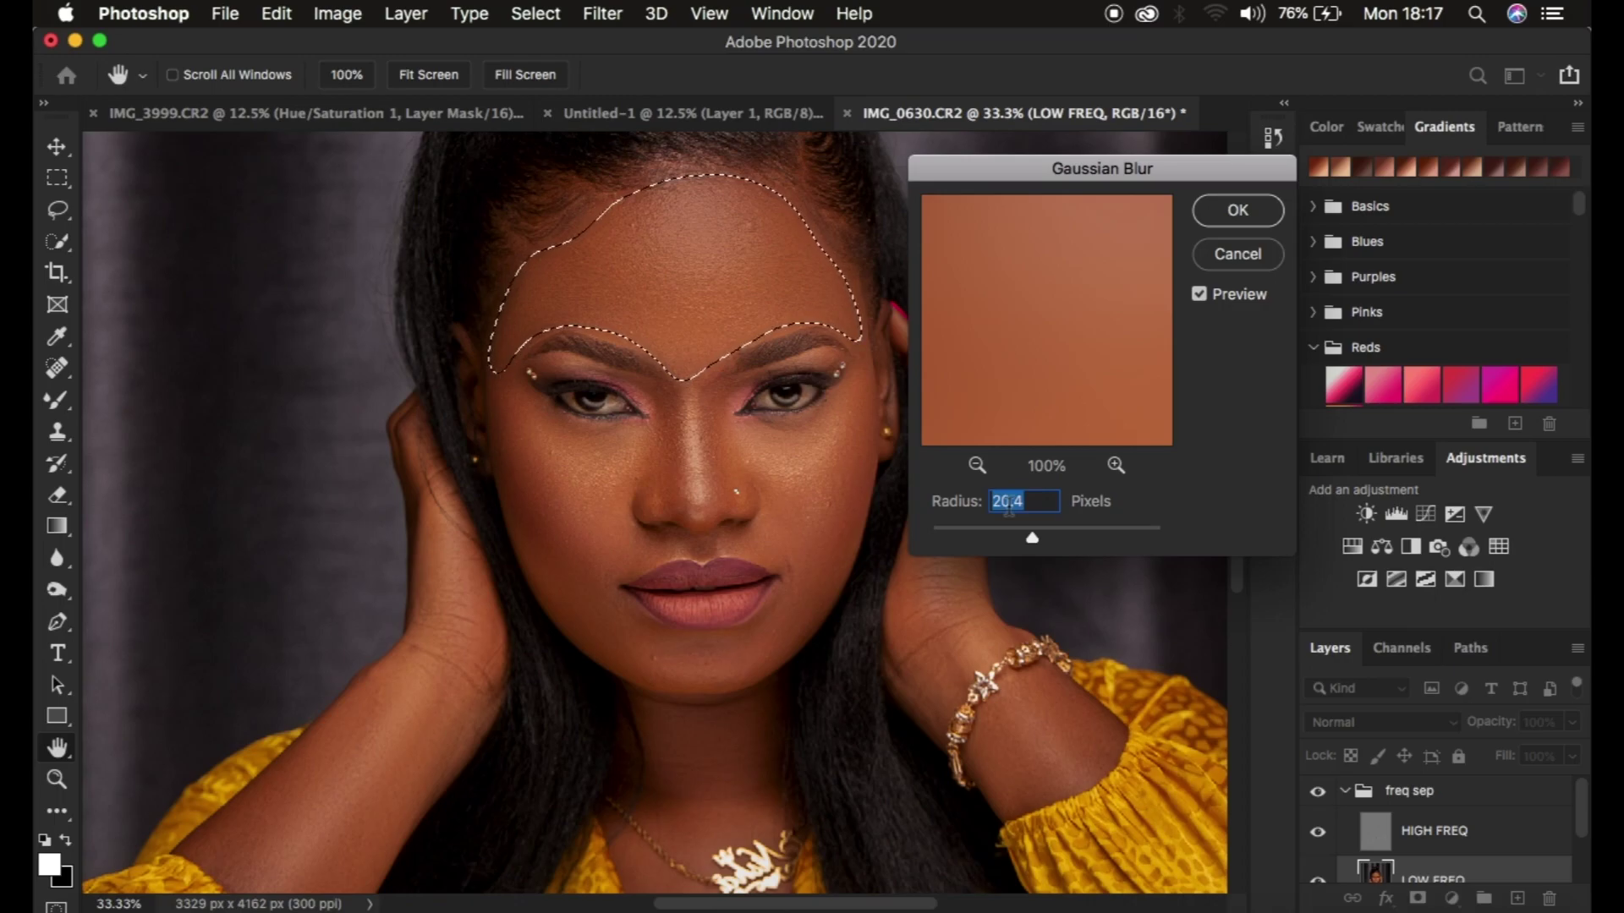
# Try a blur radius of 7 pixels, and apply the Gaussian Blur to the selected forehead at 21 pixels.
pyautogui.write('7')
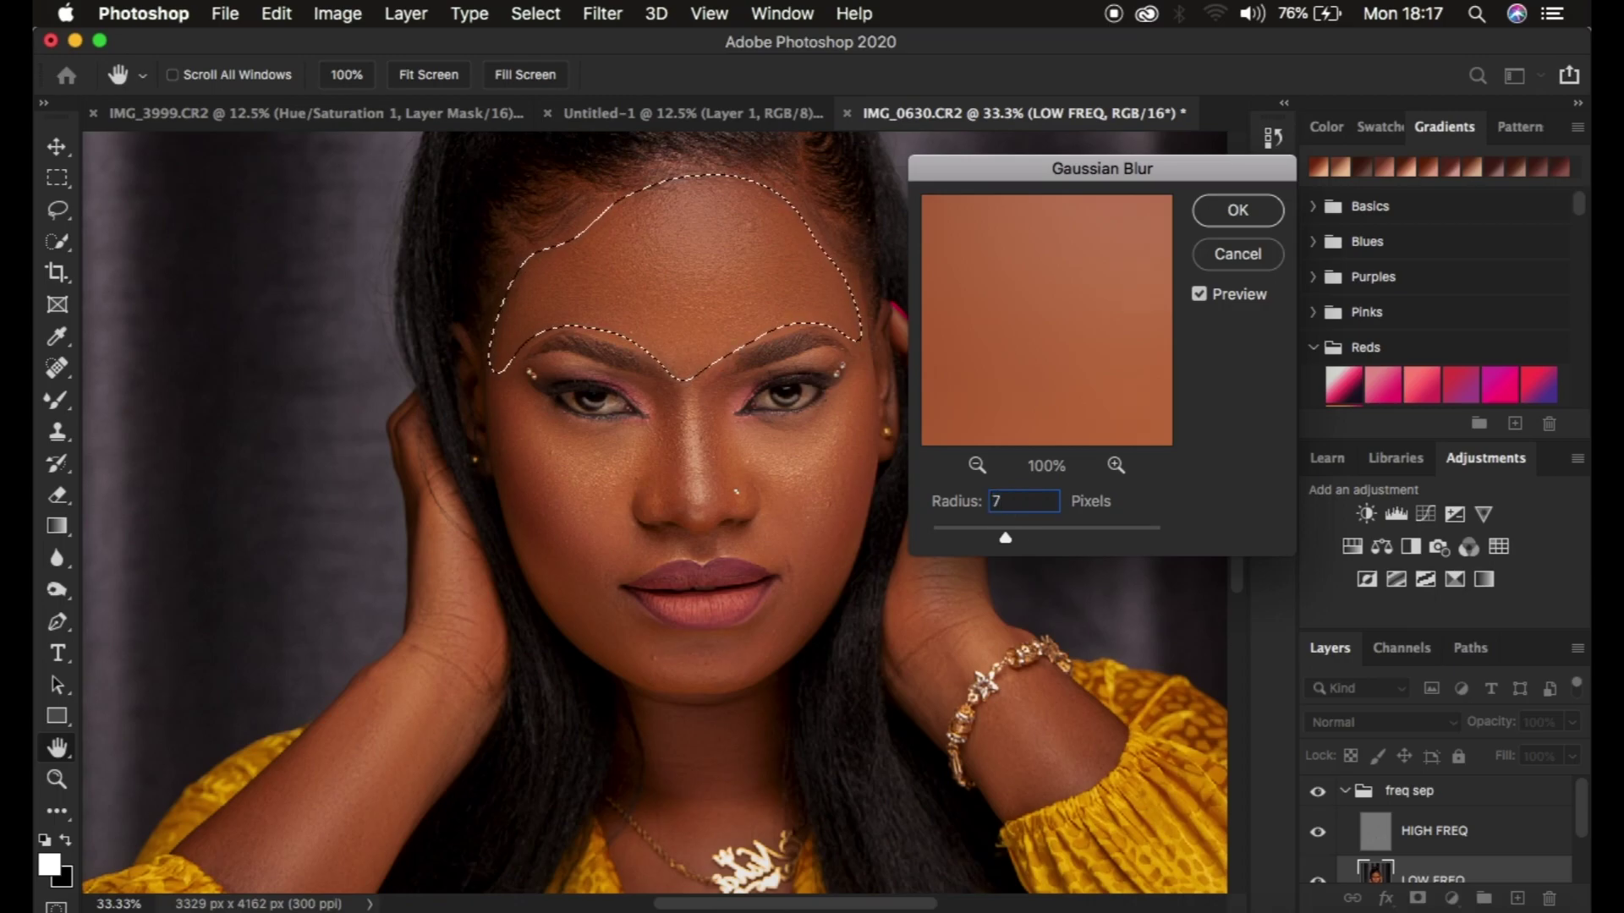
pyautogui.doubleClick(1011, 506)
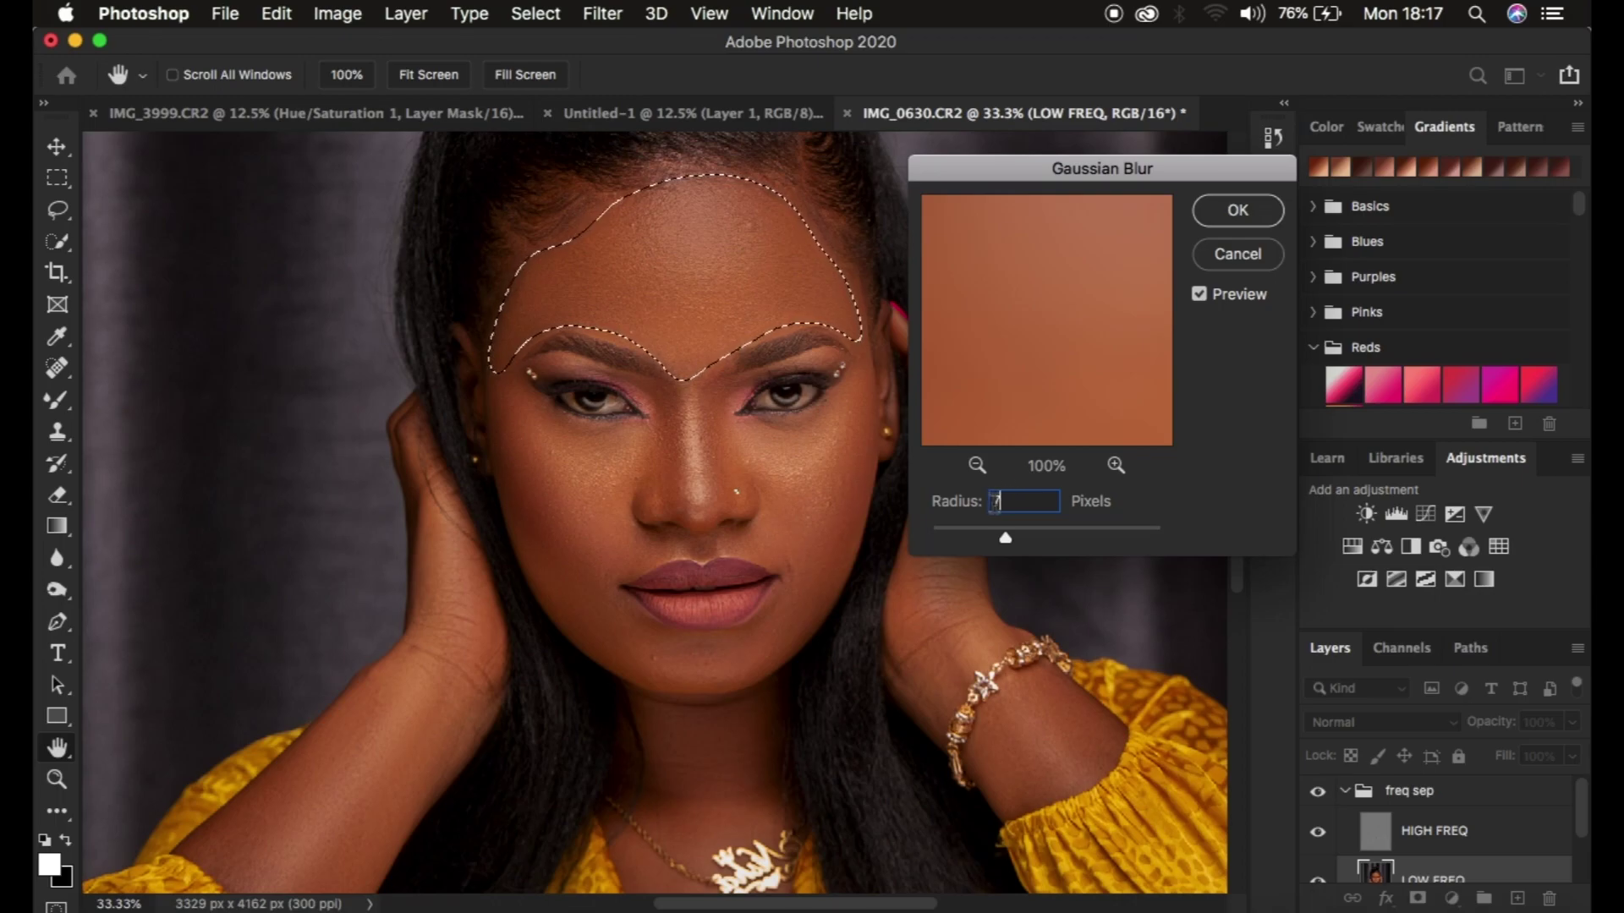
pyautogui.write('7')
pyautogui.doubleClick(997, 501)
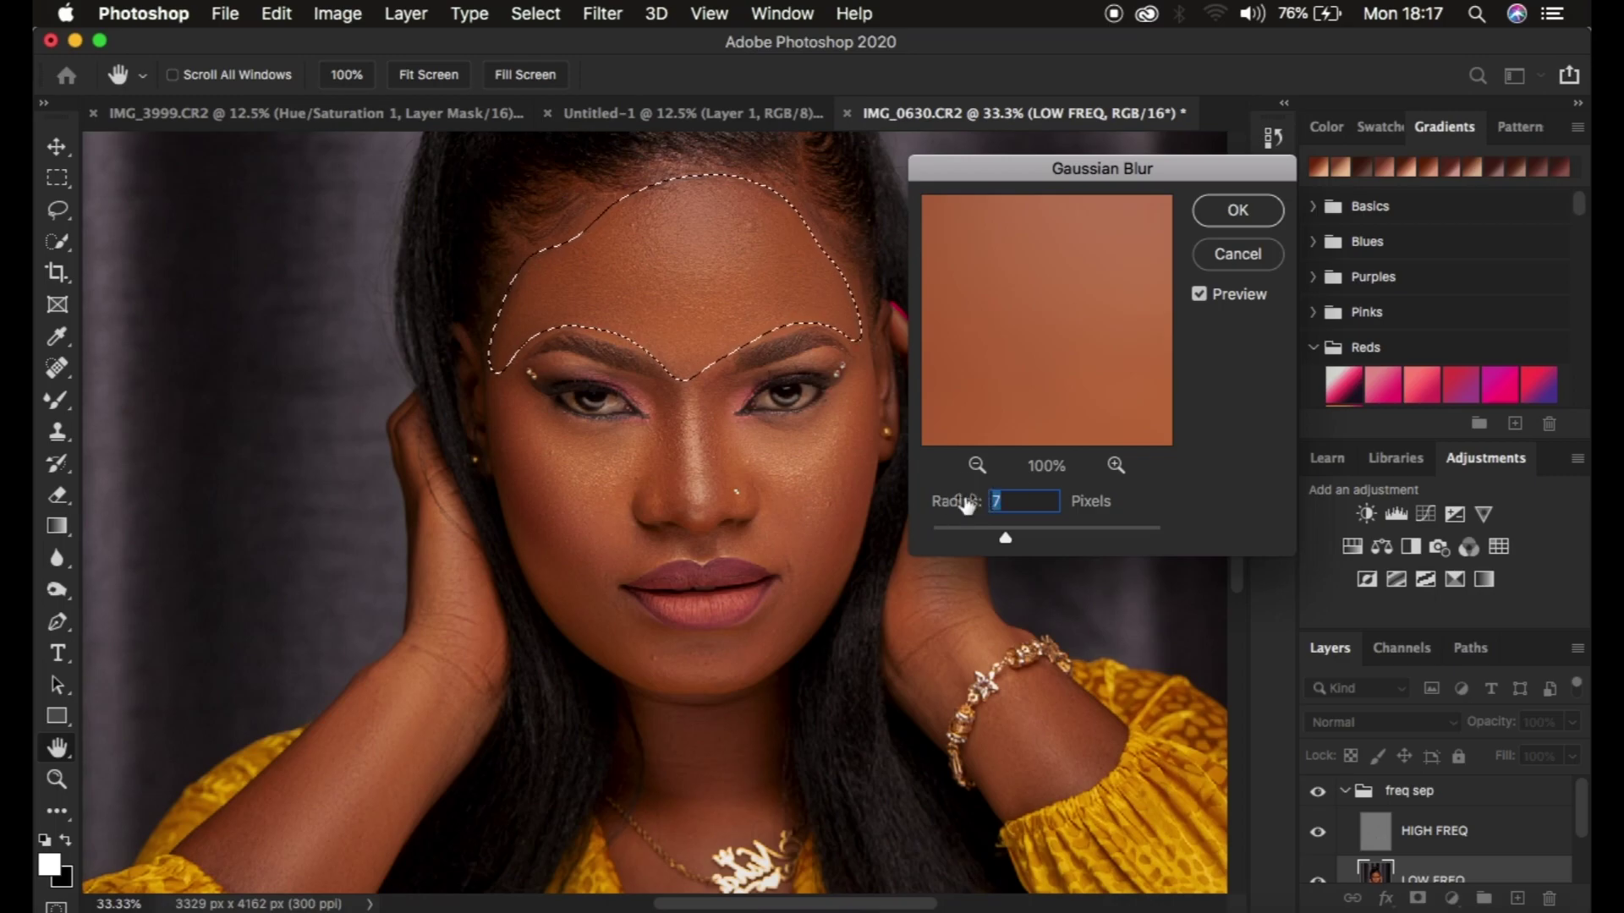
pyautogui.write('21')
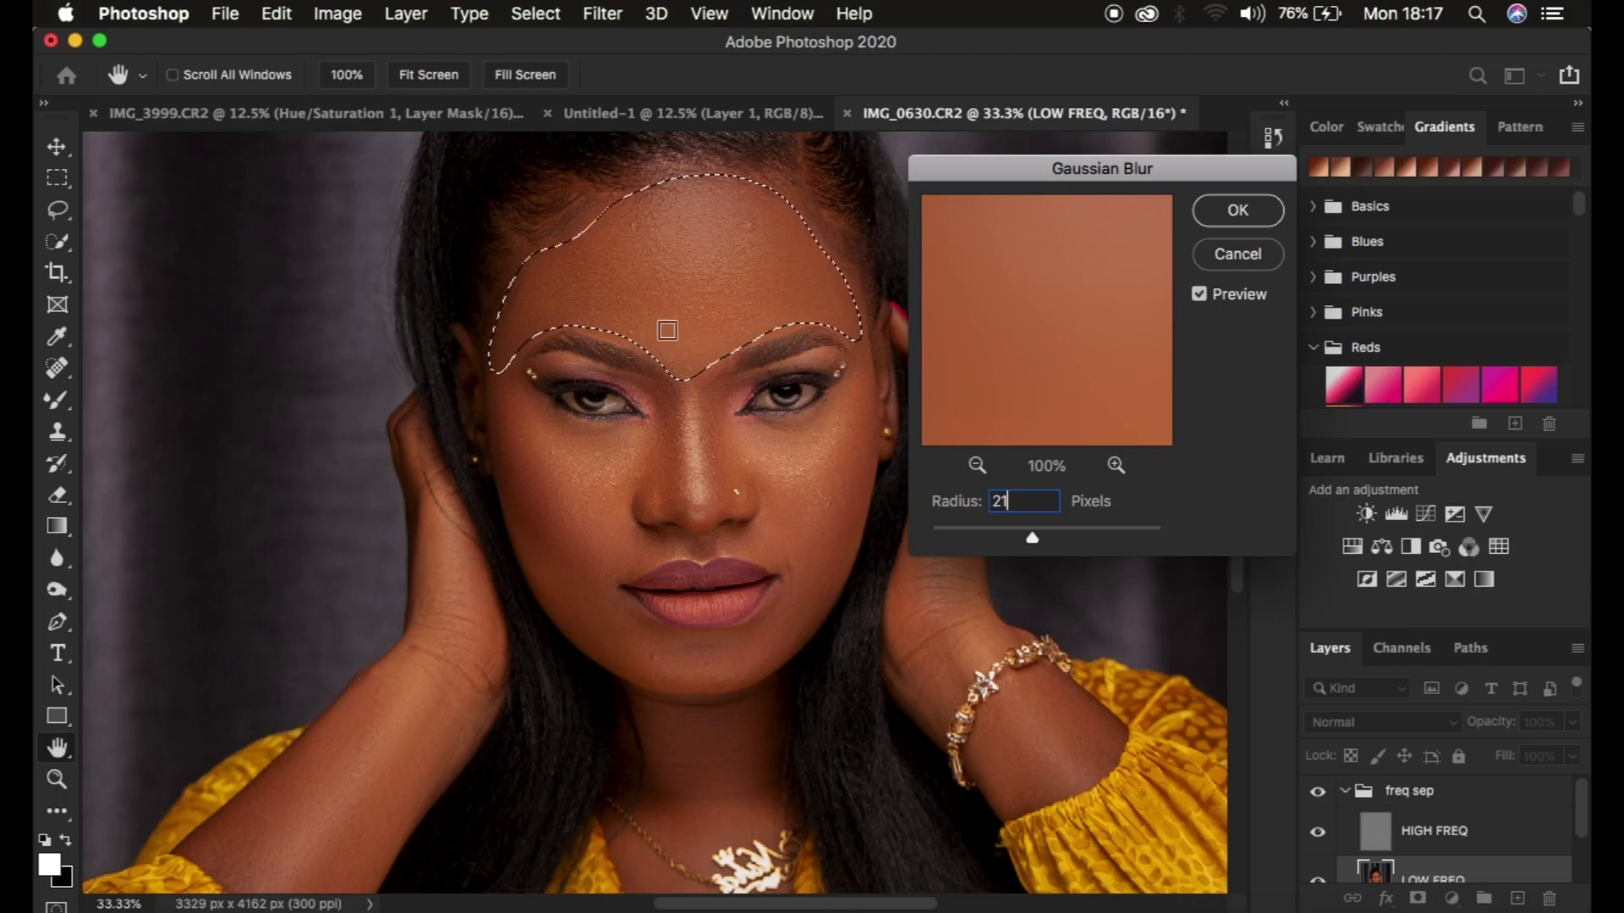
pyautogui.click(1231, 211)
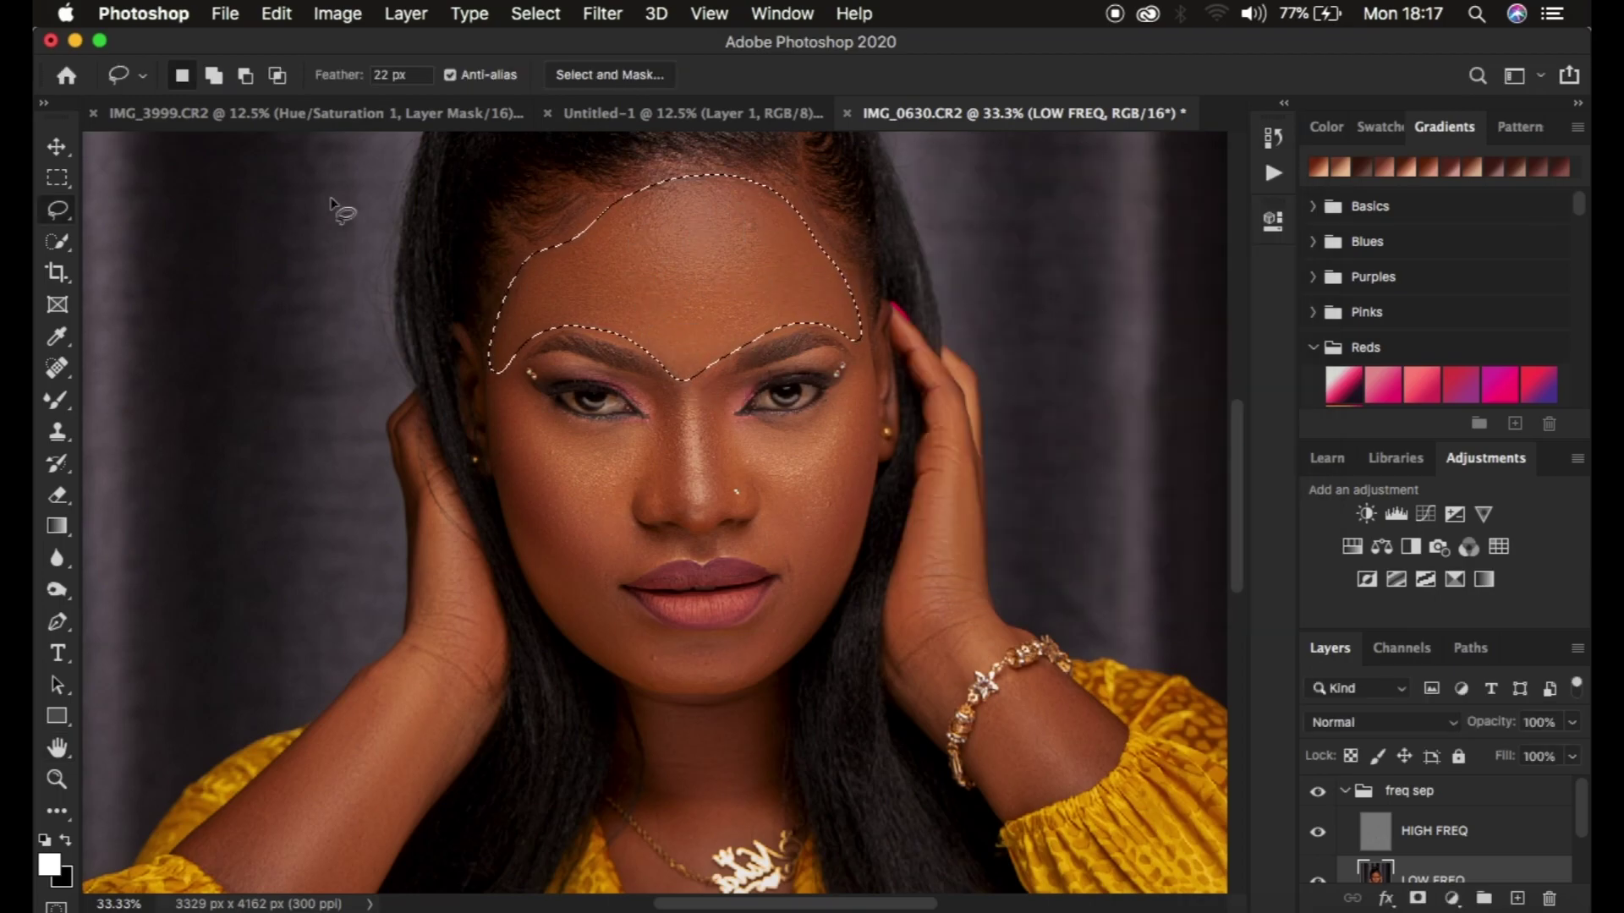
# Lasso the cheek skin below the eye on the nose-stud side as a new selection and repeat the Gaussian Blur on it.
pyautogui.click(182, 76)
pyautogui.click(857, 367)
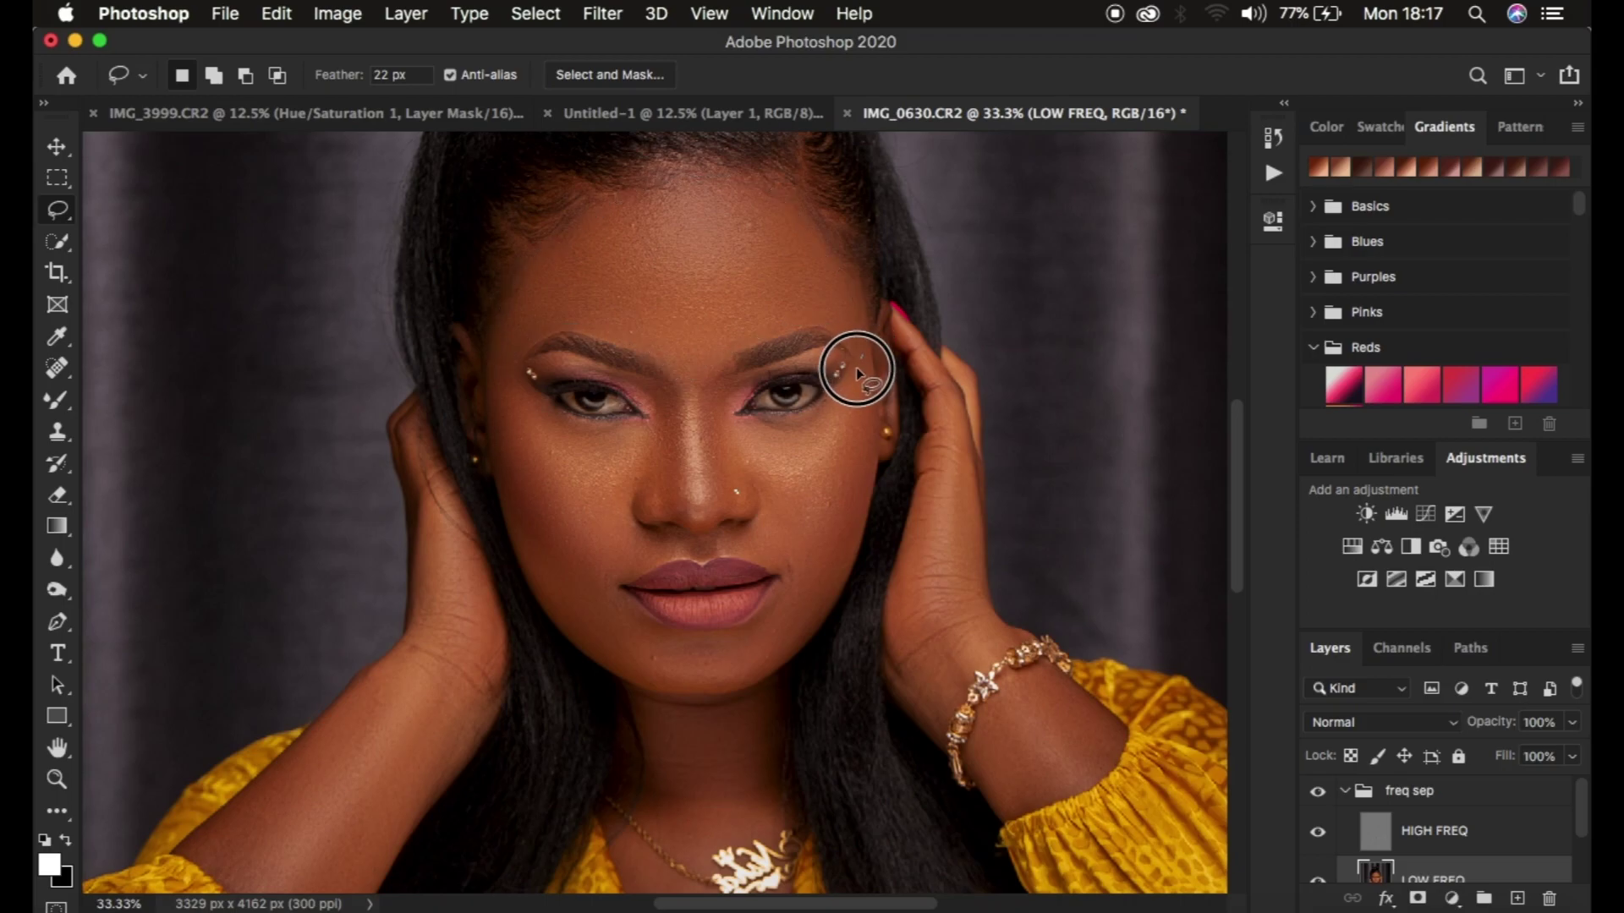
pyautogui.moveTo(817, 415)
pyautogui.mouseDown()
pyautogui.moveTo(719, 416)
pyautogui.moveTo(768, 486)
pyautogui.moveTo(848, 536)
pyautogui.moveTo(870, 428)
pyautogui.moveTo(859, 369)
pyautogui.mouseUp()
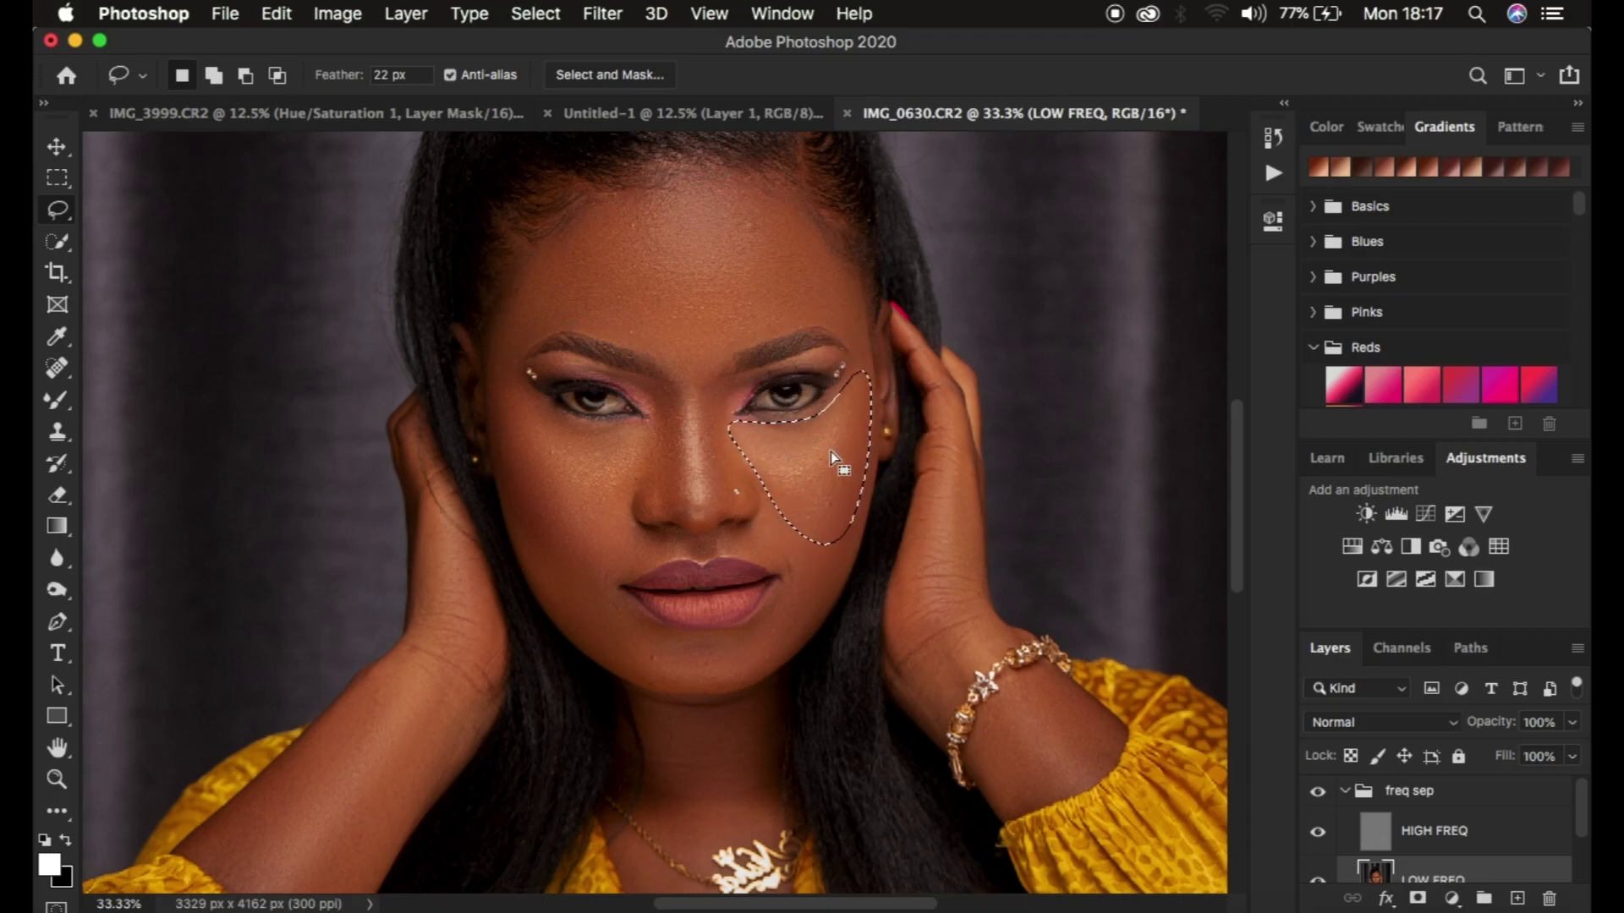
pyautogui.rightClick(830, 450)
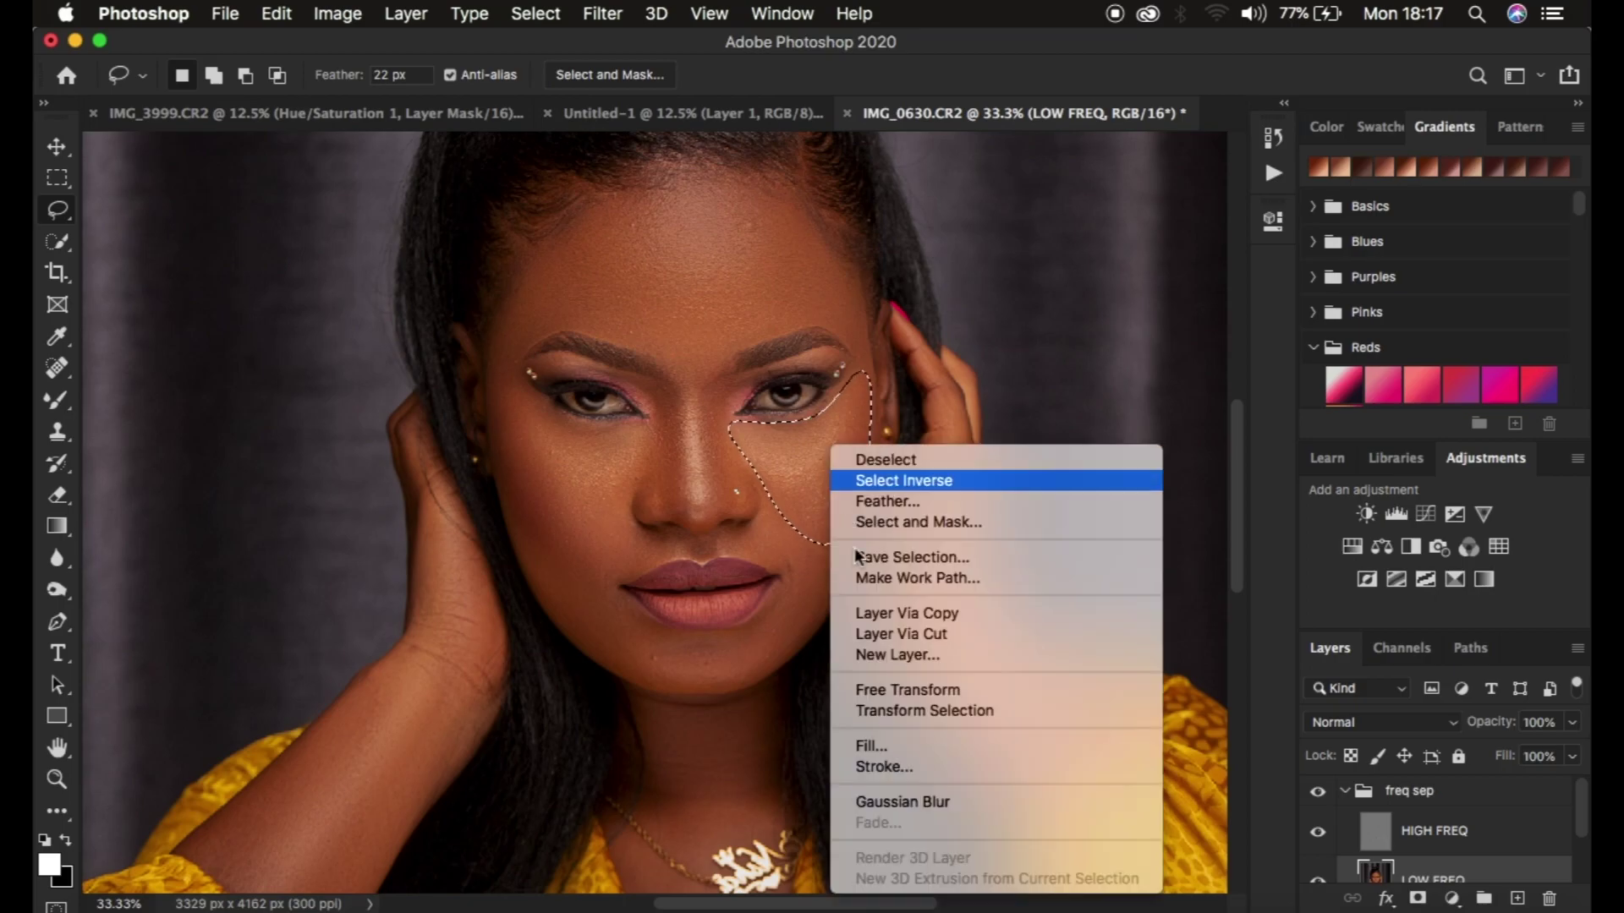
pyautogui.click(936, 802)
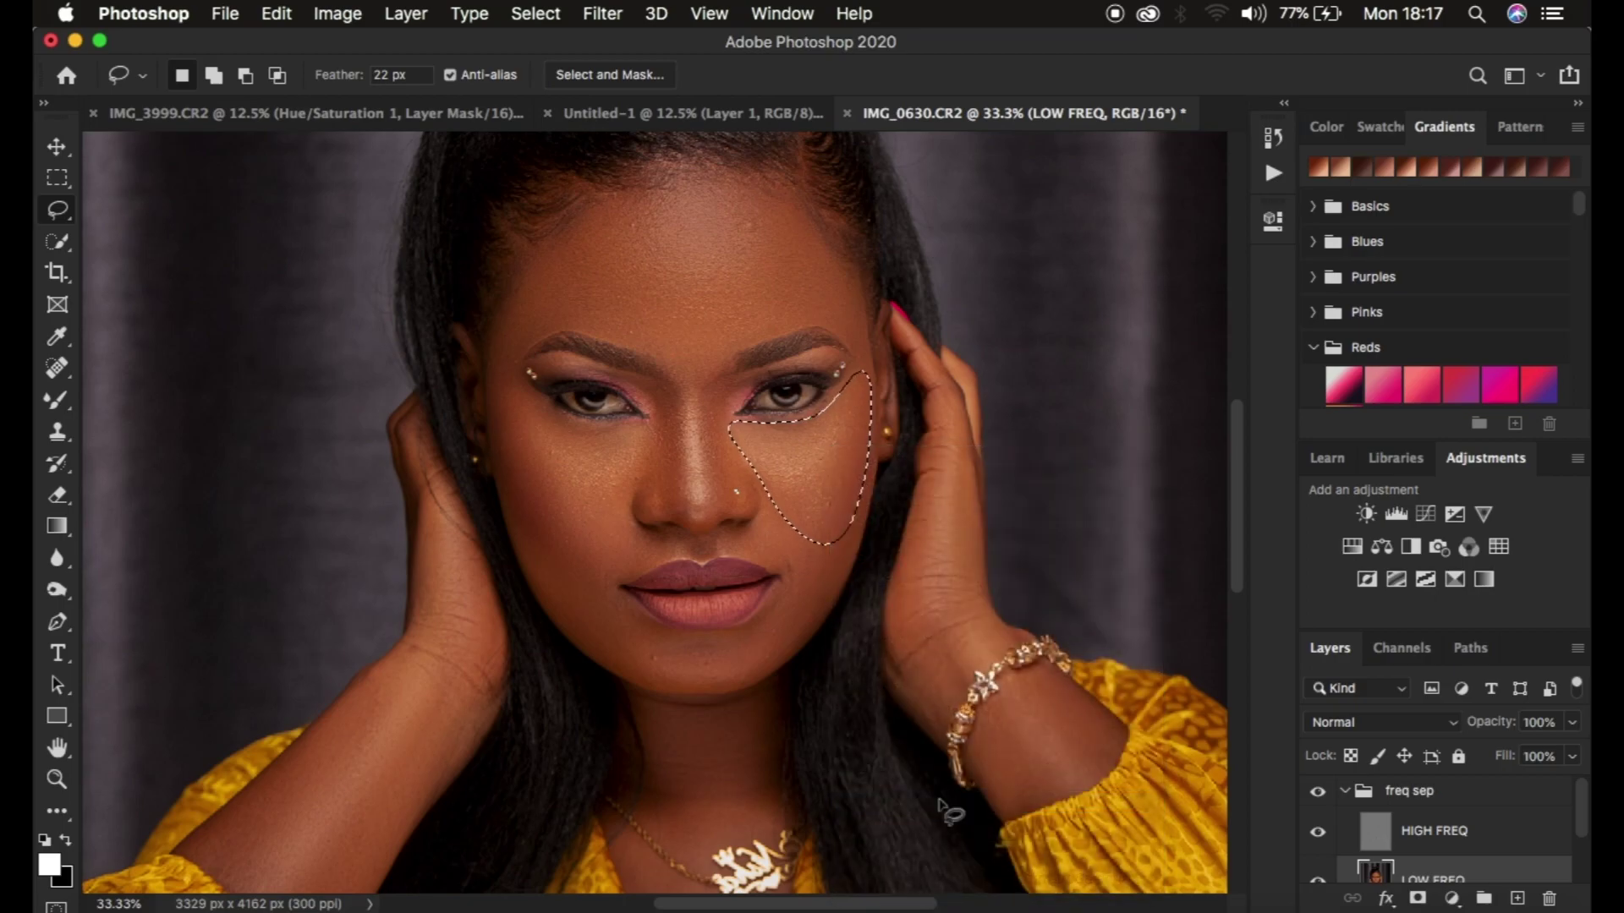
# Lasso the cheek skin below the eye opposite the nose stud and repeat the Gaussian Blur on it.
pyautogui.moveTo(507, 414)
pyautogui.mouseDown()
pyautogui.moveTo(562, 490)
pyautogui.moveTo(616, 510)
pyautogui.mouseUp()
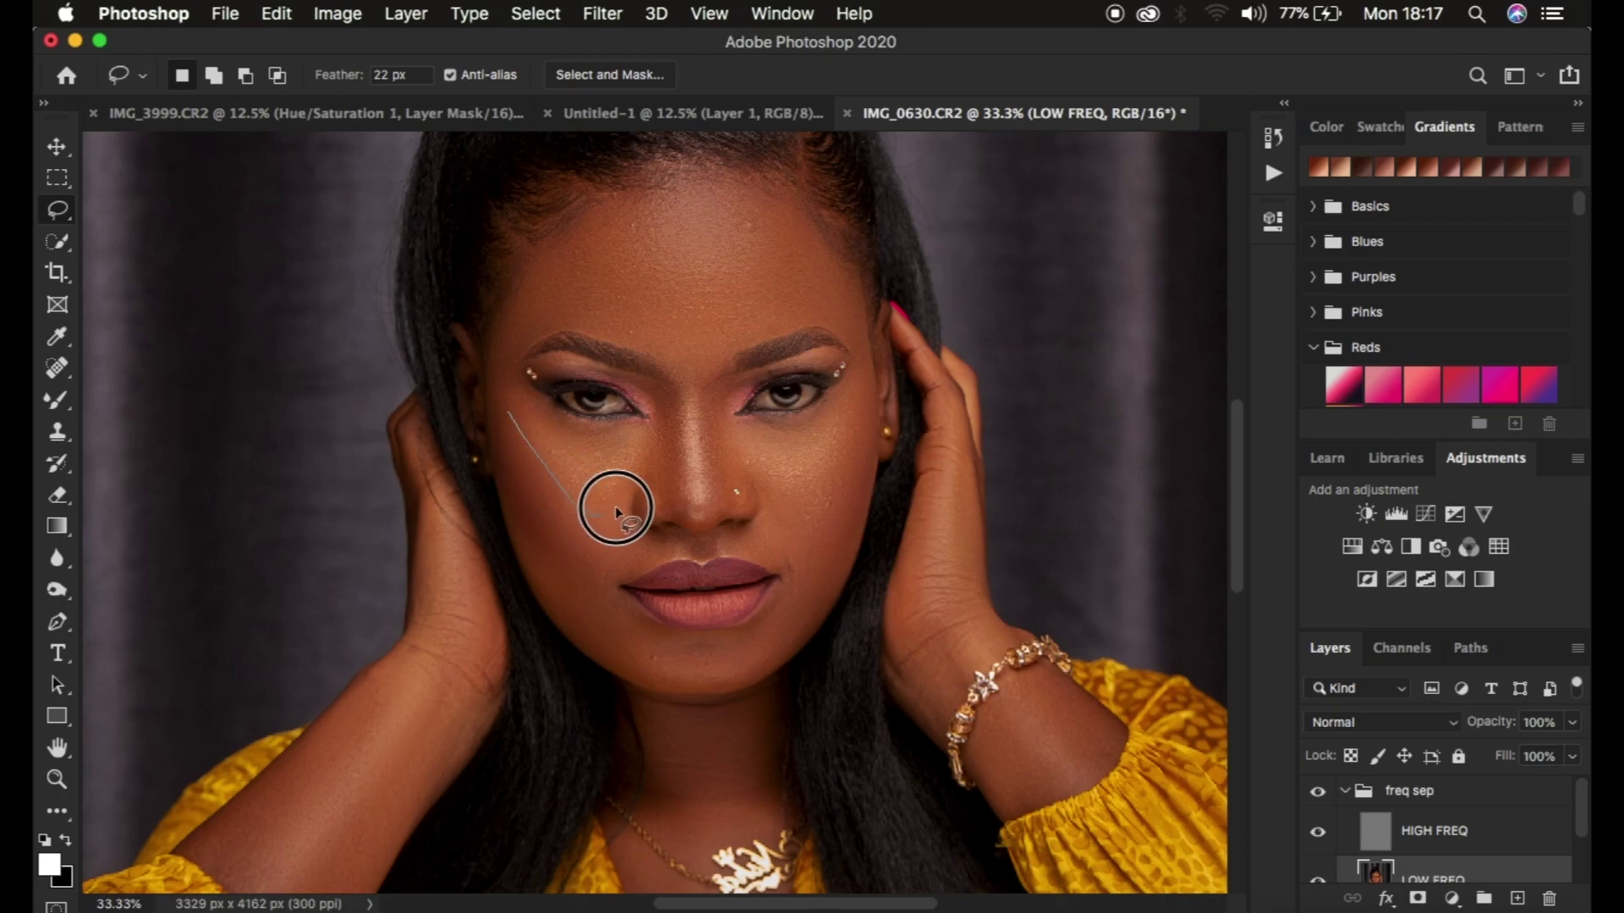
pyautogui.moveTo(509, 396); pyautogui.dragTo(512, 404)
pyautogui.rightClick(583, 463)
pyautogui.click(708, 814)
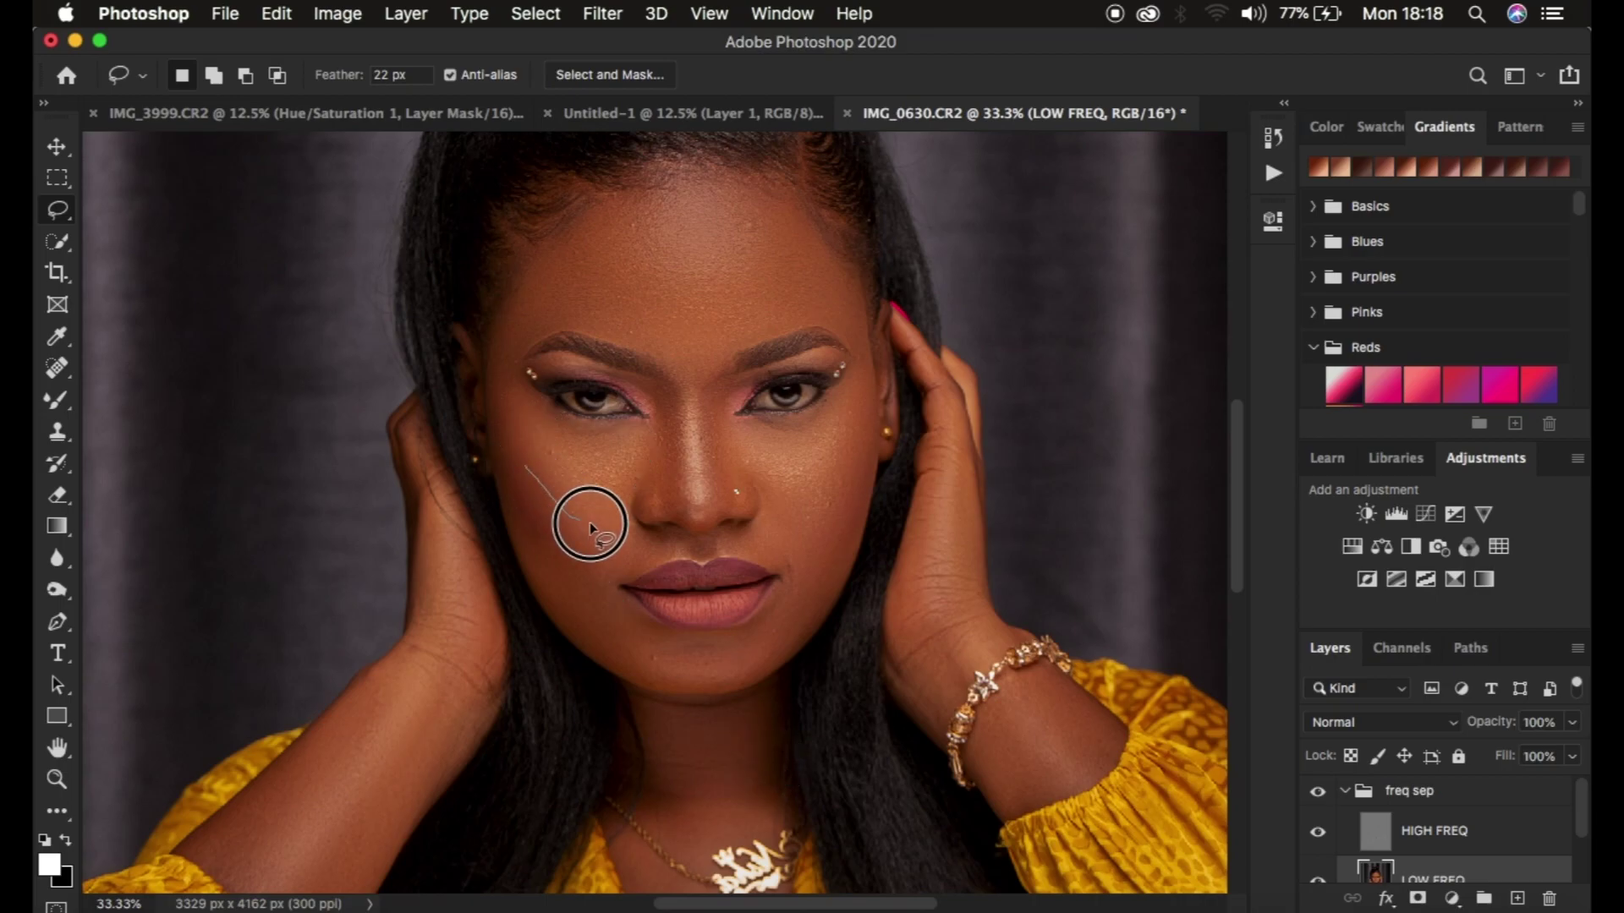
# Lasso and blur the lower cheek skin between nose and mouth corner, first opposite the nose stud and again on the stud side.
pyautogui.moveTo(632, 524)
pyautogui.mouseDown()
pyautogui.moveTo(645, 562)
pyautogui.moveTo(587, 571)
pyautogui.moveTo(526, 479)
pyautogui.mouseUp()
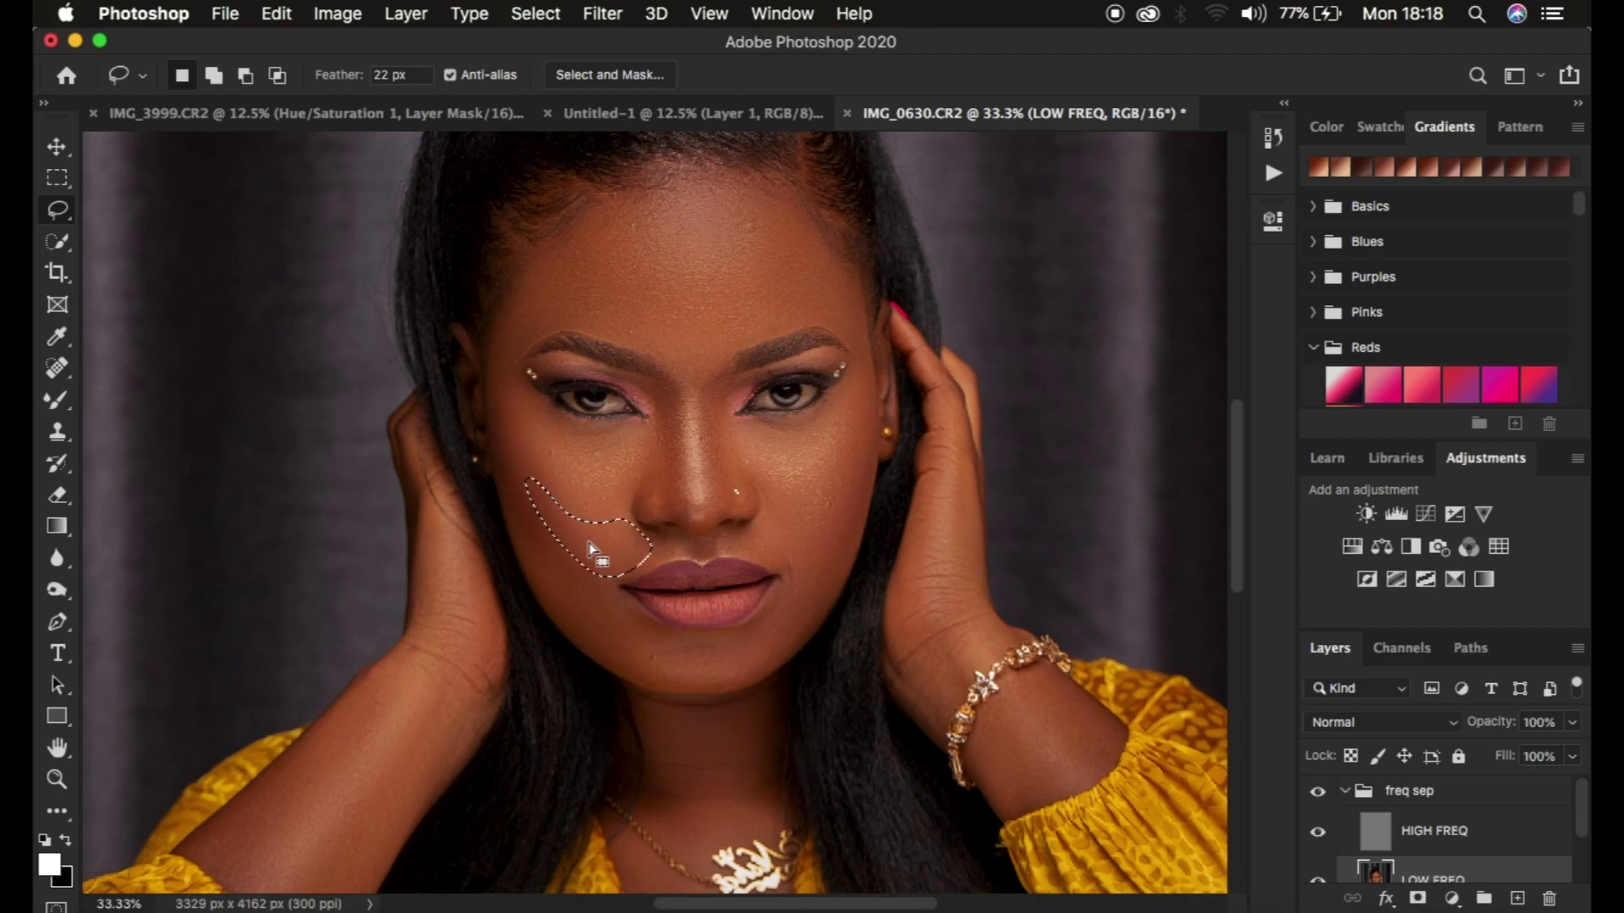
pyautogui.rightClick(590, 549)
pyautogui.click(707, 829)
pyautogui.moveTo(724, 541)
pyautogui.mouseDown()
pyautogui.moveTo(780, 575)
pyautogui.moveTo(826, 508)
pyautogui.moveTo(808, 505)
pyautogui.mouseUp()
pyautogui.rightClick(796, 543)
pyautogui.click(897, 724)
# Lasso the chin skin curving below the lips, repeat the Gaussian Blur on it and deselect.
pyautogui.moveTo(802, 546)
pyautogui.mouseDown()
pyautogui.moveTo(830, 575)
pyautogui.moveTo(802, 626)
pyautogui.moveTo(721, 682)
pyautogui.moveTo(605, 657)
pyautogui.moveTo(571, 611)
pyautogui.moveTo(587, 578)
pyautogui.moveTo(652, 637)
pyautogui.moveTo(730, 645)
pyautogui.mouseUp()
pyautogui.moveTo(787, 548); pyautogui.dragTo(790, 553)
pyautogui.rightClick(795, 609)
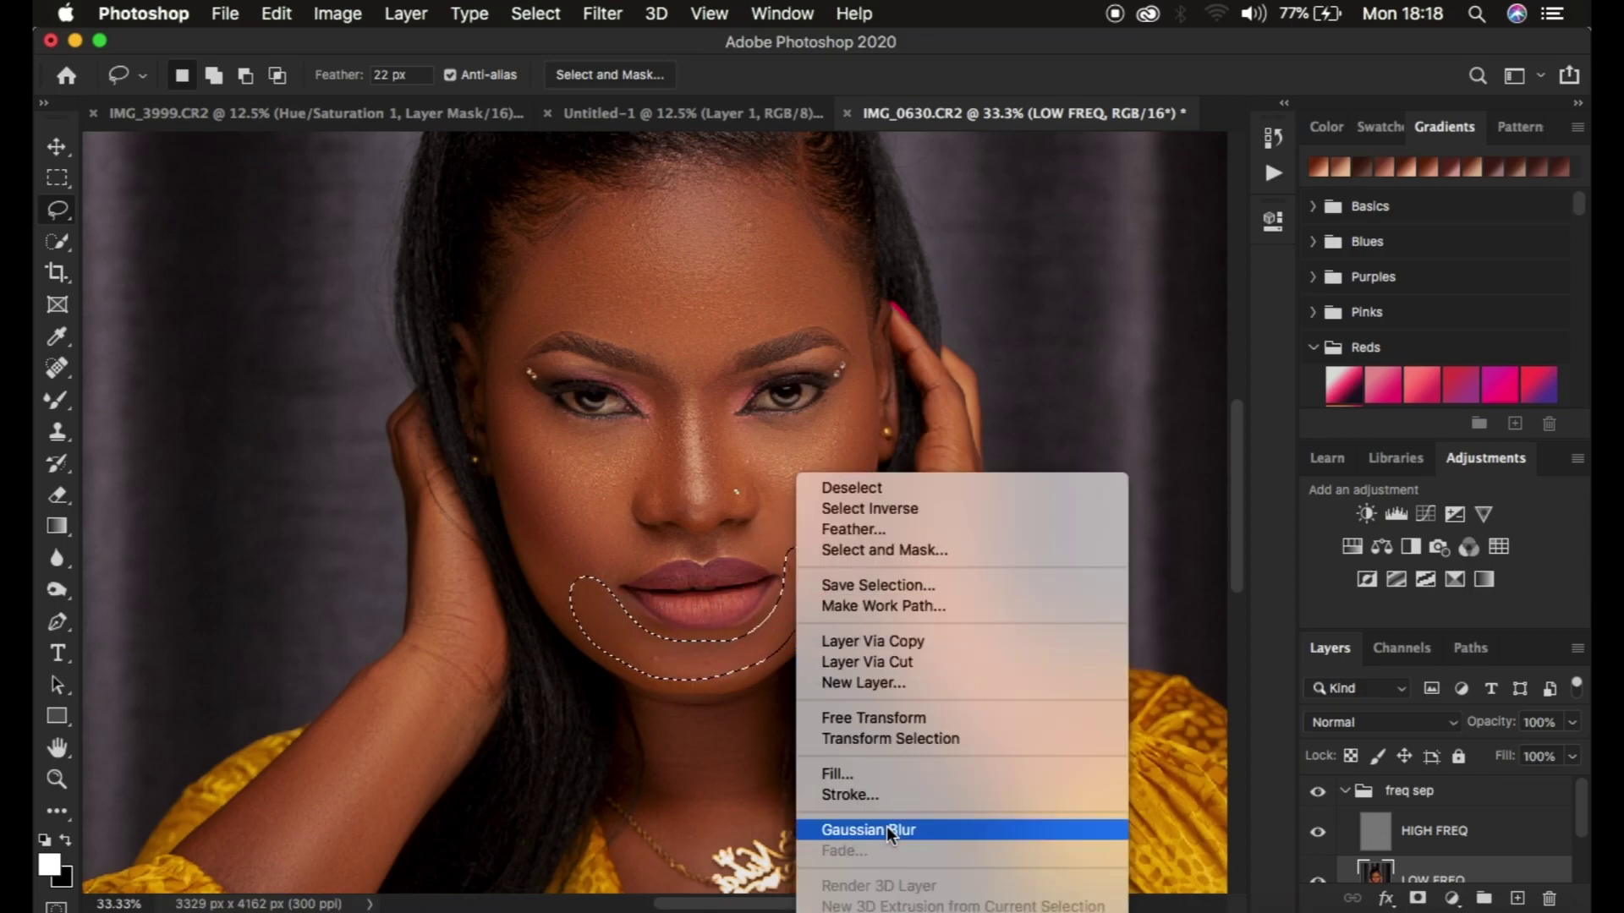
pyautogui.click(887, 825)
pyautogui.hotkey('ctrl', 'd')
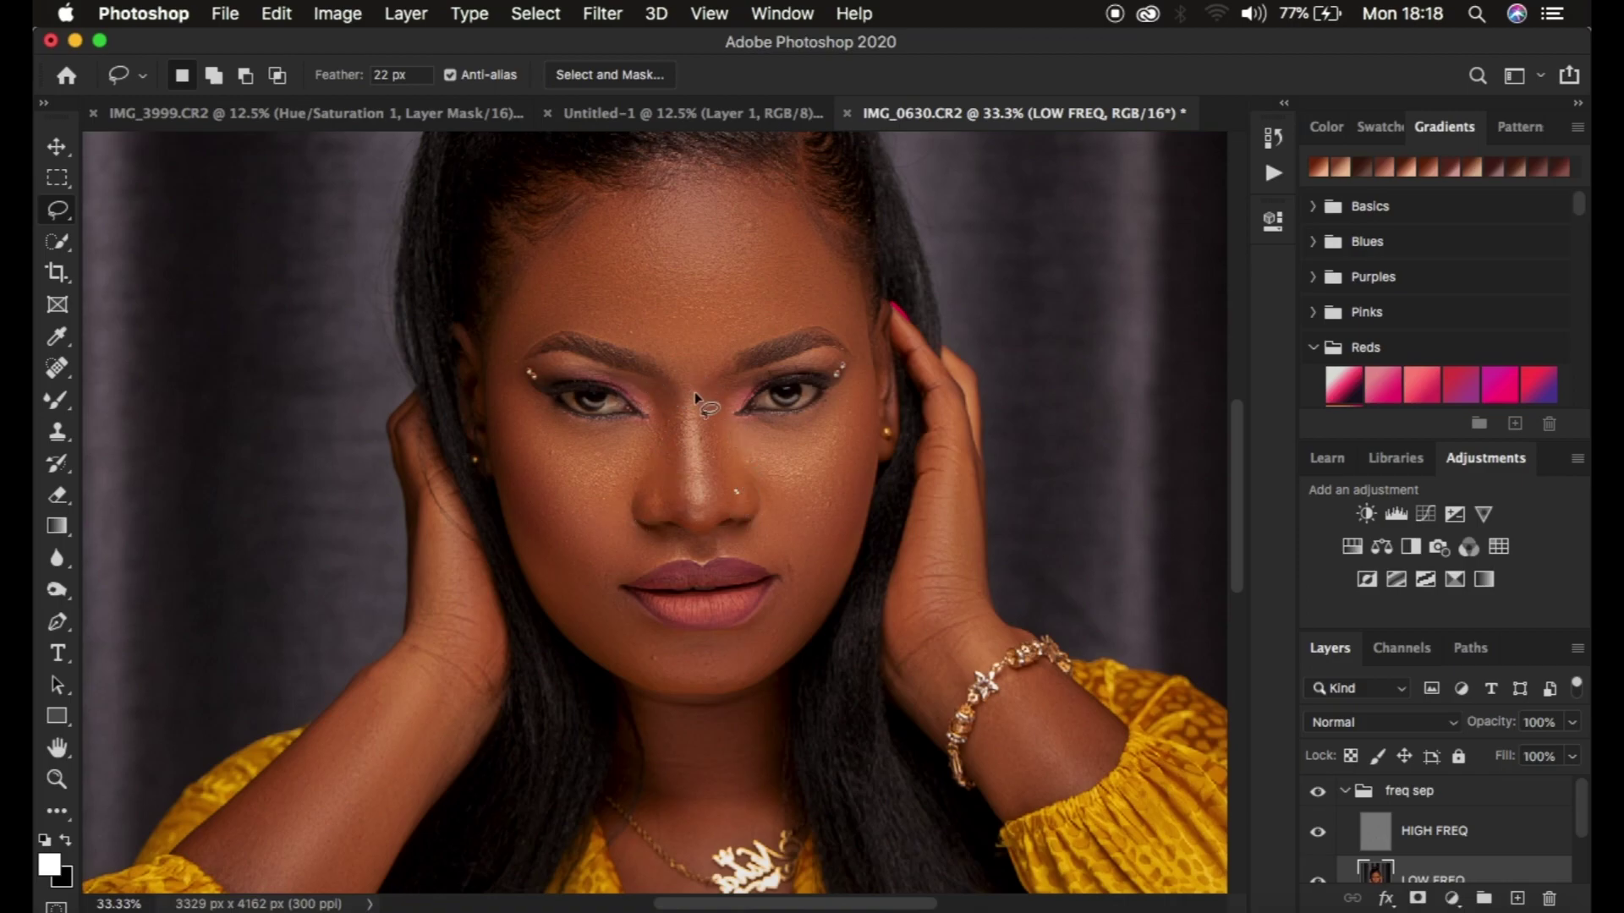
# Lasso the side of the nose opposite the stud near the inner eye corner, blur it and deselect.
pyautogui.moveTo(651, 383)
pyautogui.mouseDown()
pyautogui.moveTo(686, 498)
pyautogui.moveTo(672, 513)
pyautogui.moveTo(635, 479)
pyautogui.moveTo(653, 430)
pyautogui.mouseUp()
pyautogui.rightClick(653, 430)
pyautogui.click(743, 776)
pyautogui.press('super+d')
# Lasso the stud side of the nose, repeat the Gaussian Blur and accept Fade Gaussian Blur at 100% opacity.
pyautogui.moveTo(751, 380)
pyautogui.mouseDown()
pyautogui.moveTo(701, 396)
pyautogui.moveTo(712, 489)
pyautogui.moveTo(750, 453)
pyautogui.moveTo(725, 399)
pyautogui.moveTo(717, 456)
pyautogui.mouseUp()
pyautogui.rightClick(714, 453)
pyautogui.click(812, 806)
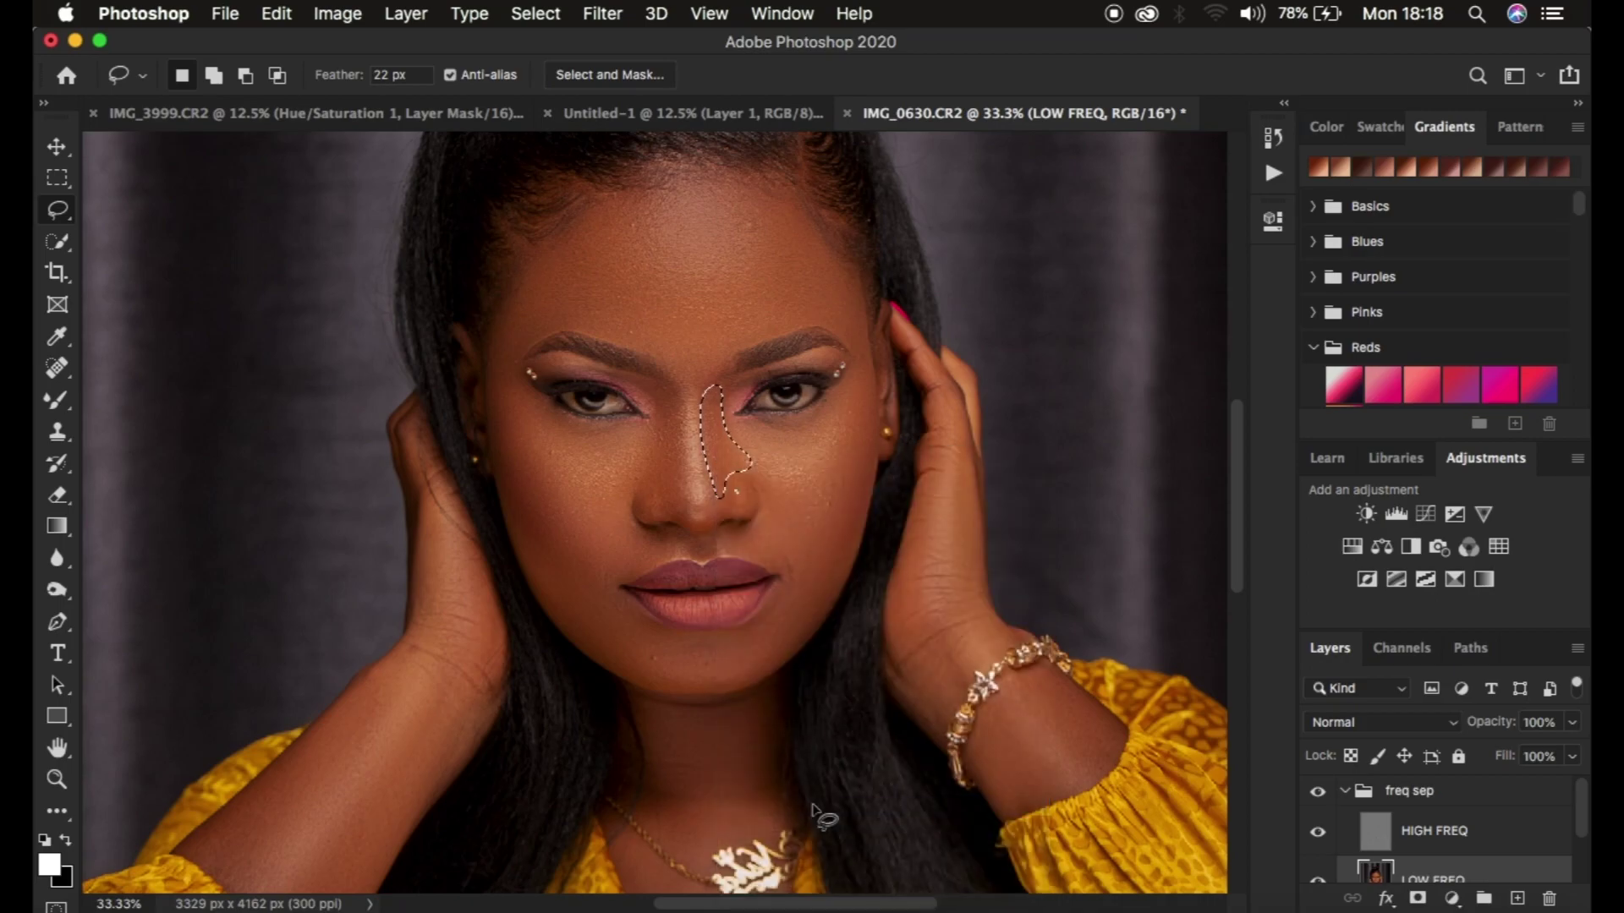
pyautogui.rightClick(716, 459)
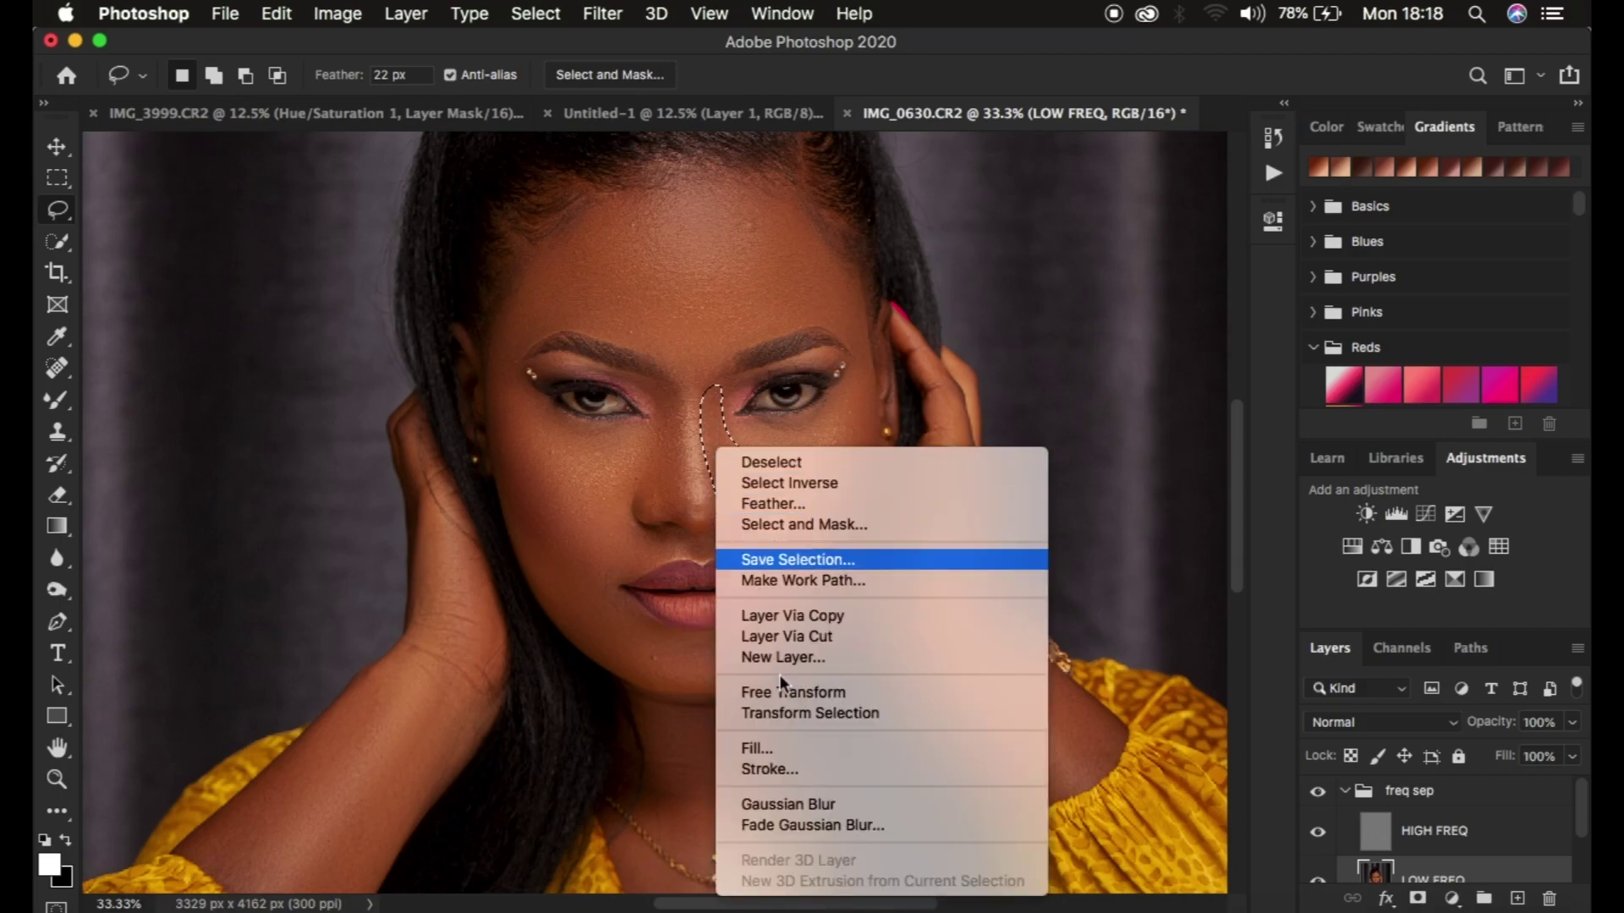
pyautogui.click(824, 825)
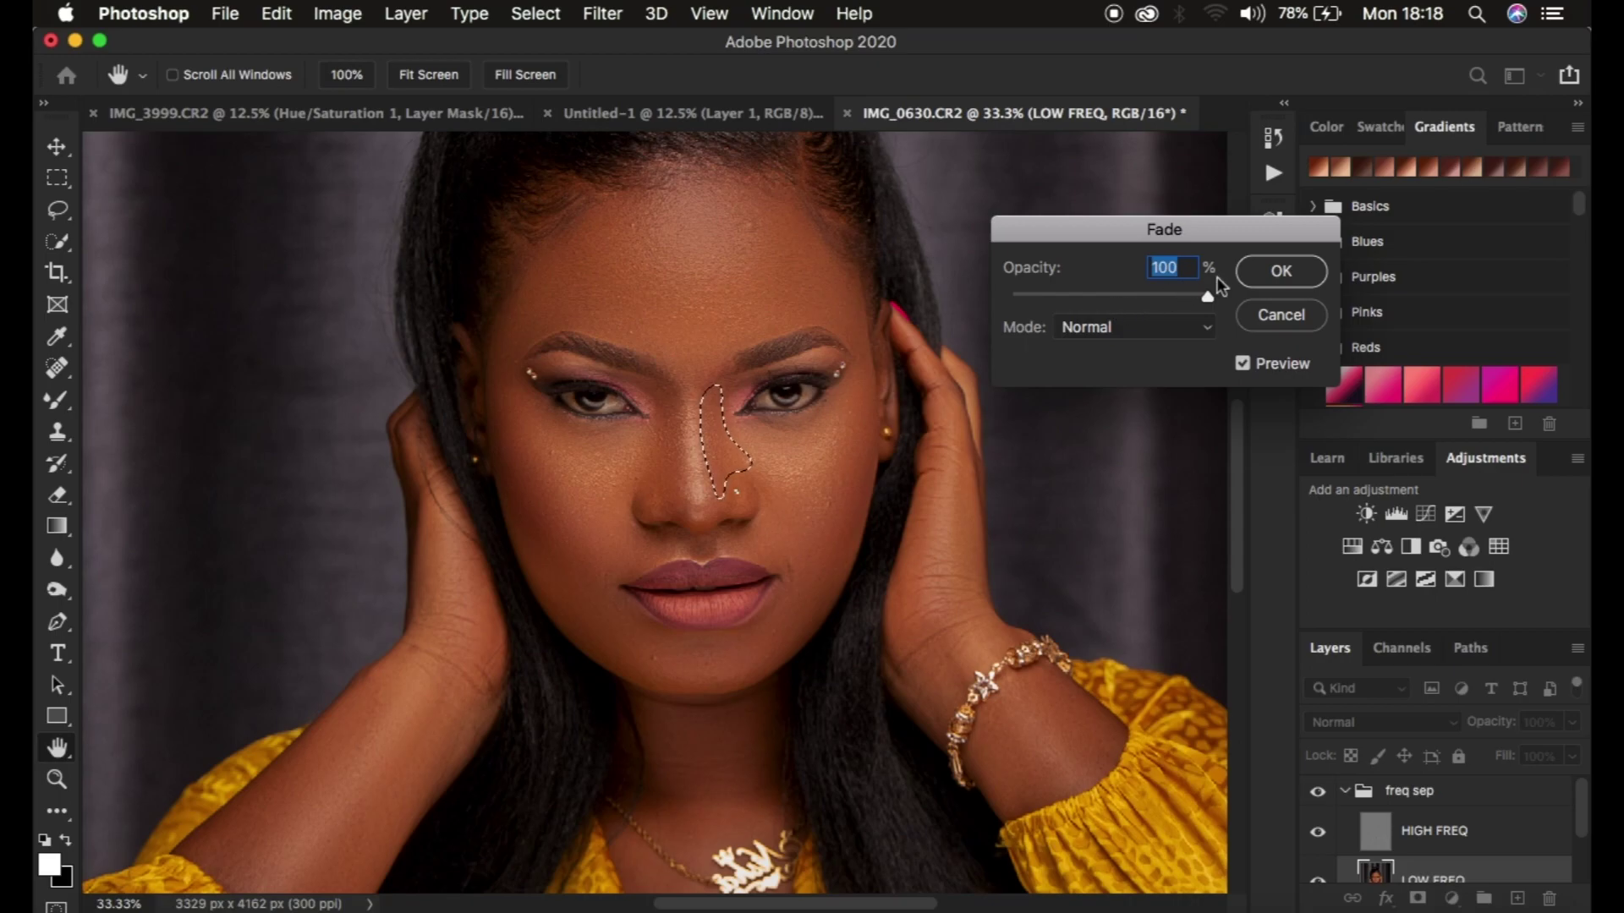
pyautogui.press('Return')
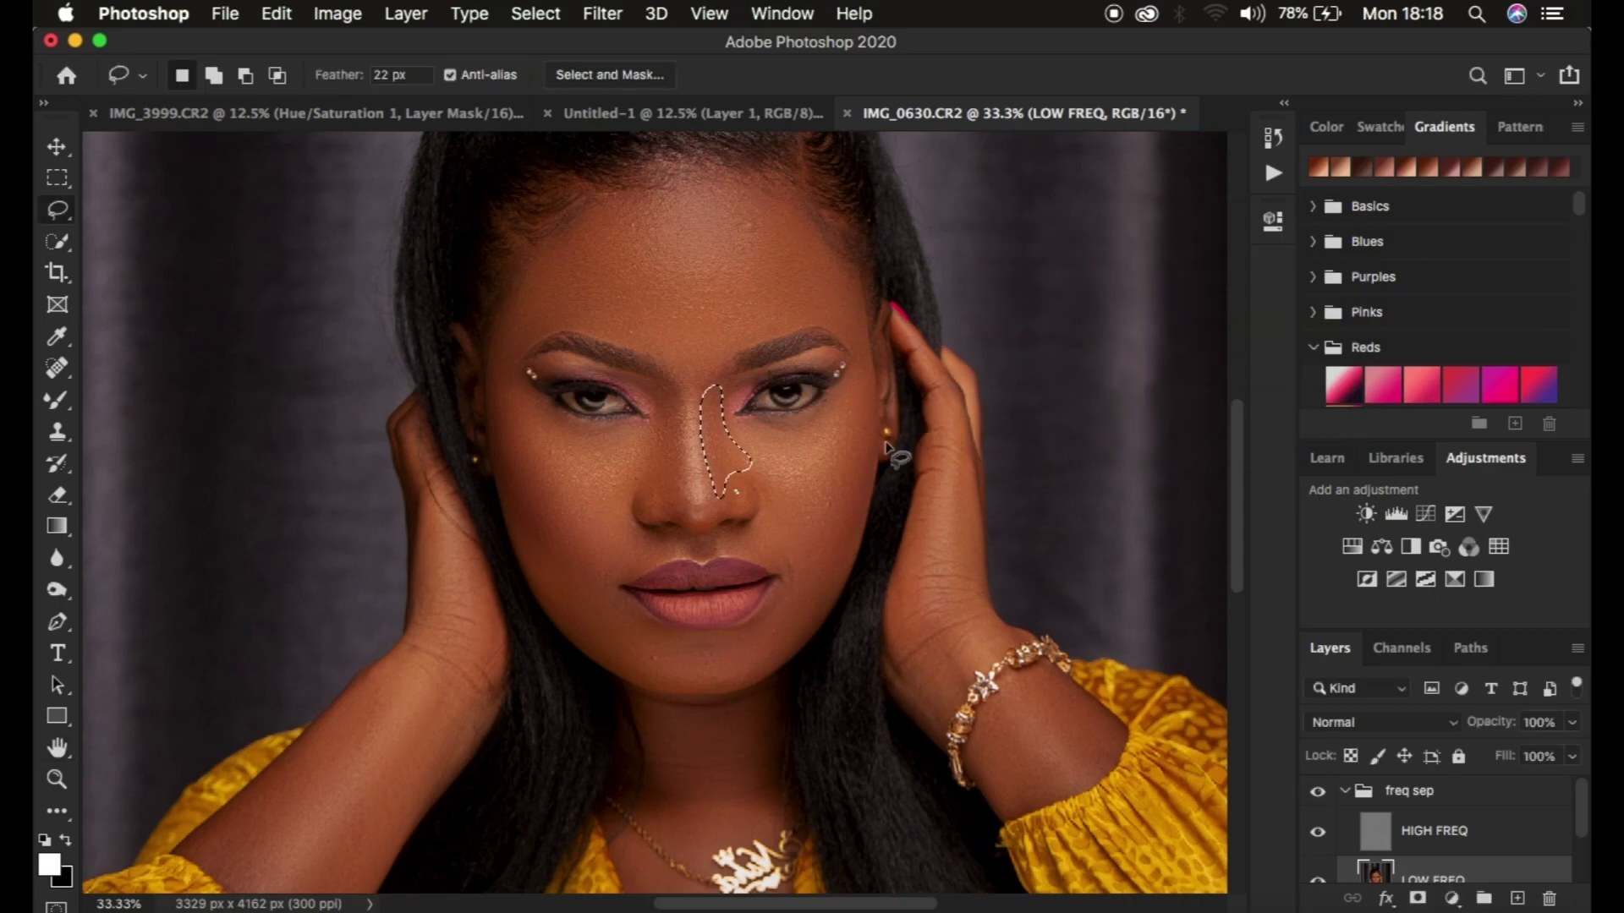
# Lasso a narrow strip along the nose bridge down to the tip and repeat the Gaussian Blur on it.
pyautogui.press('super+minus')
pyautogui.press('super+minus')
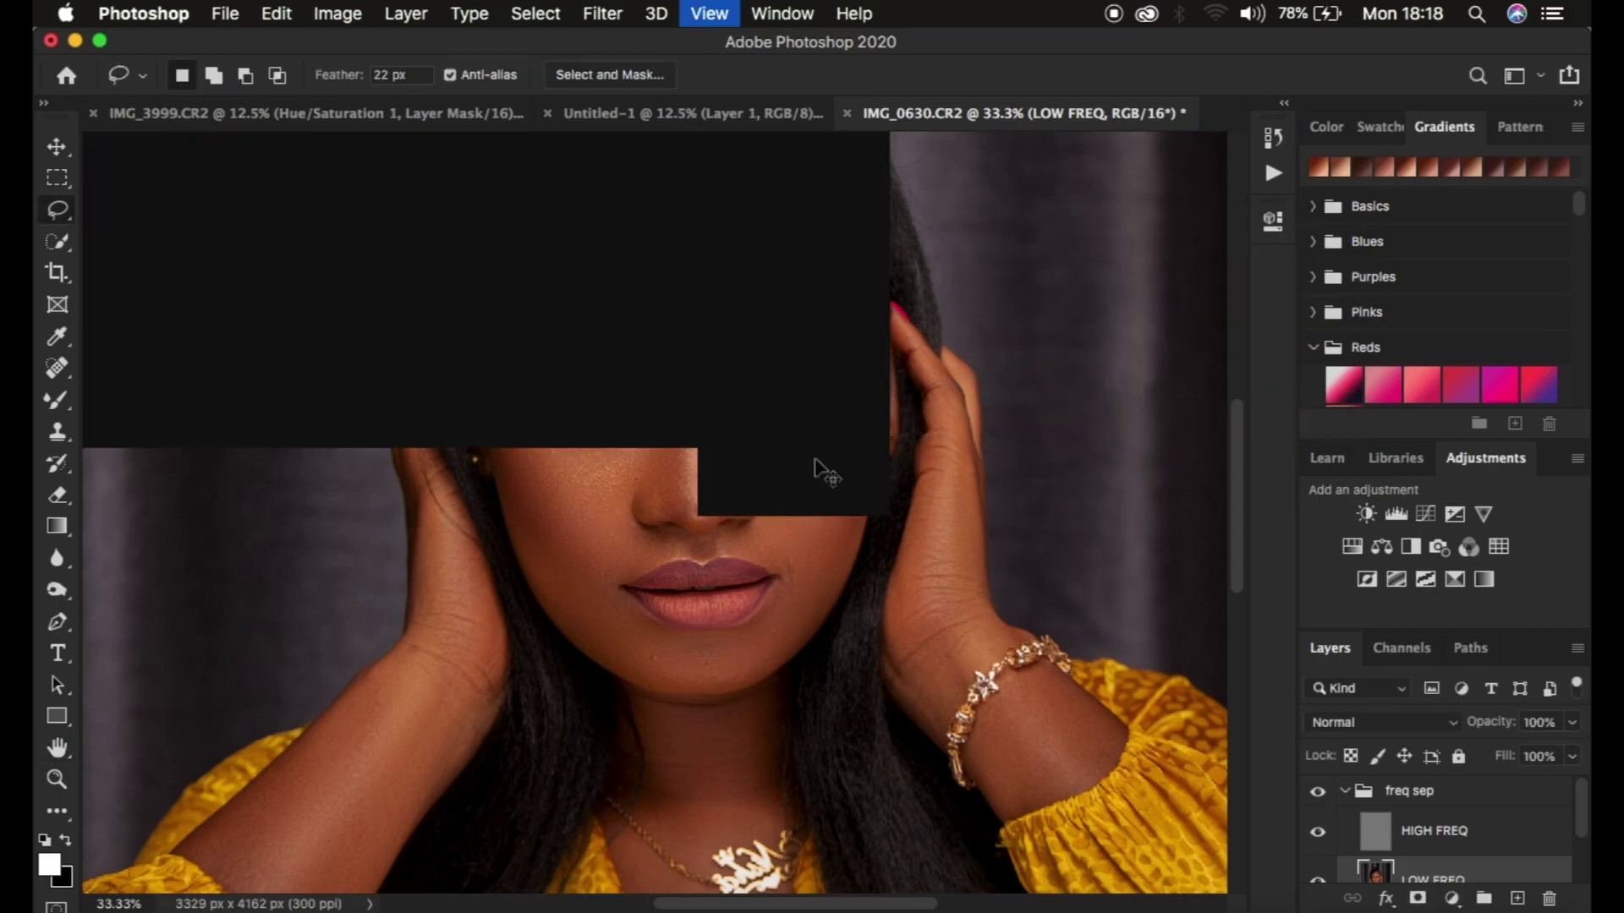
pyautogui.press('super+equal')
pyautogui.press('super+equal')
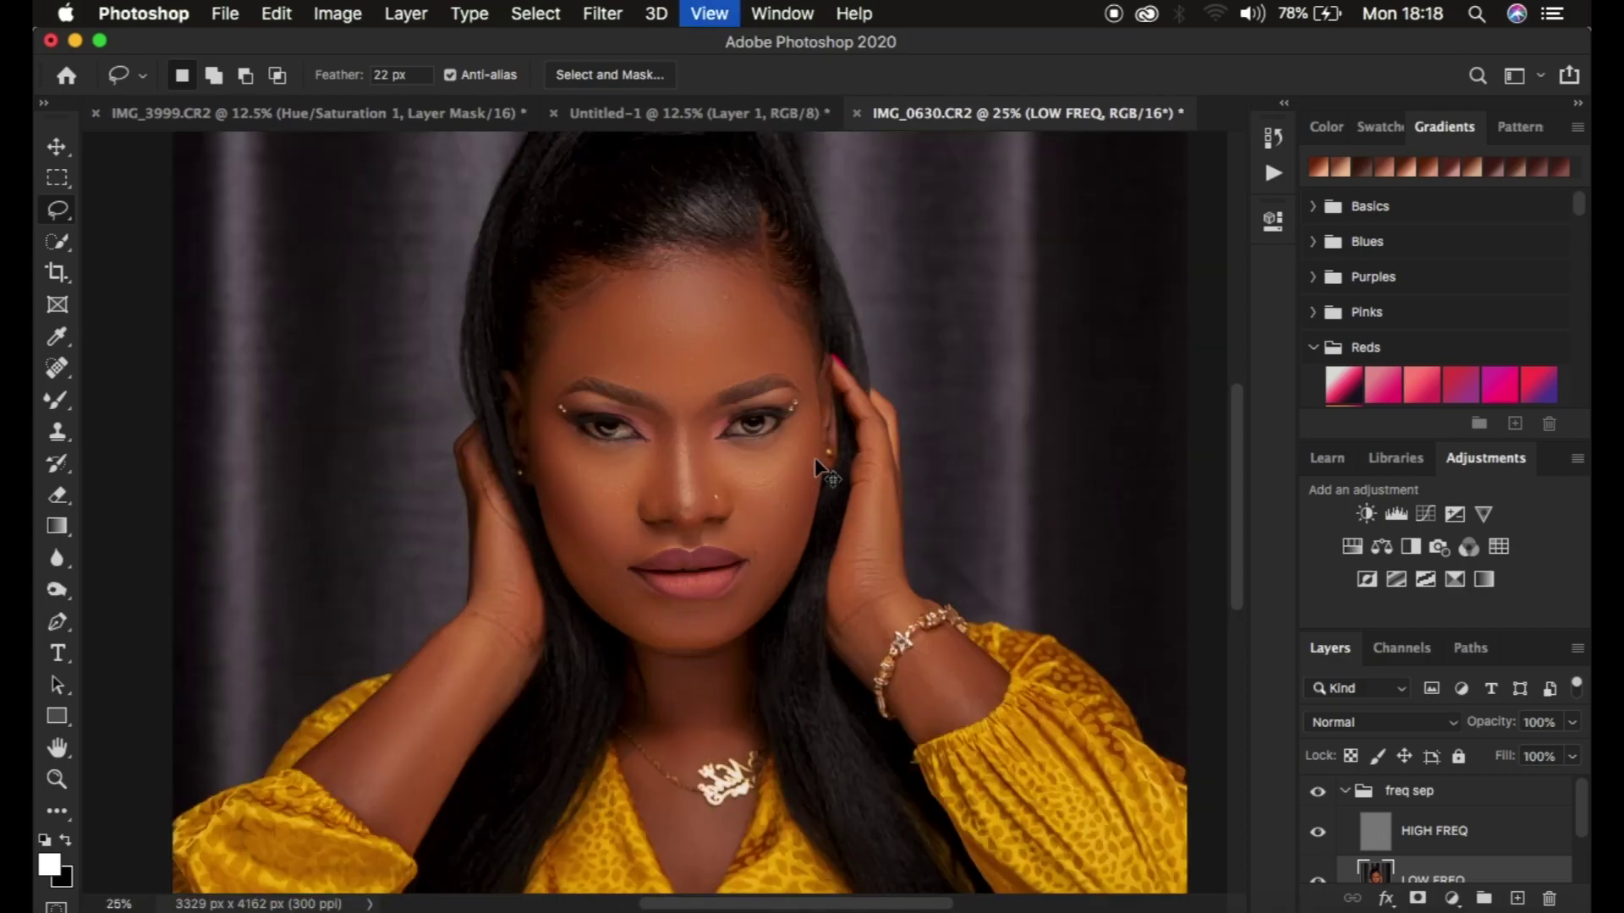
pyautogui.moveTo(678, 392)
pyautogui.mouseDown()
pyautogui.moveTo(697, 524)
pyautogui.moveTo(687, 405)
pyautogui.mouseUp()
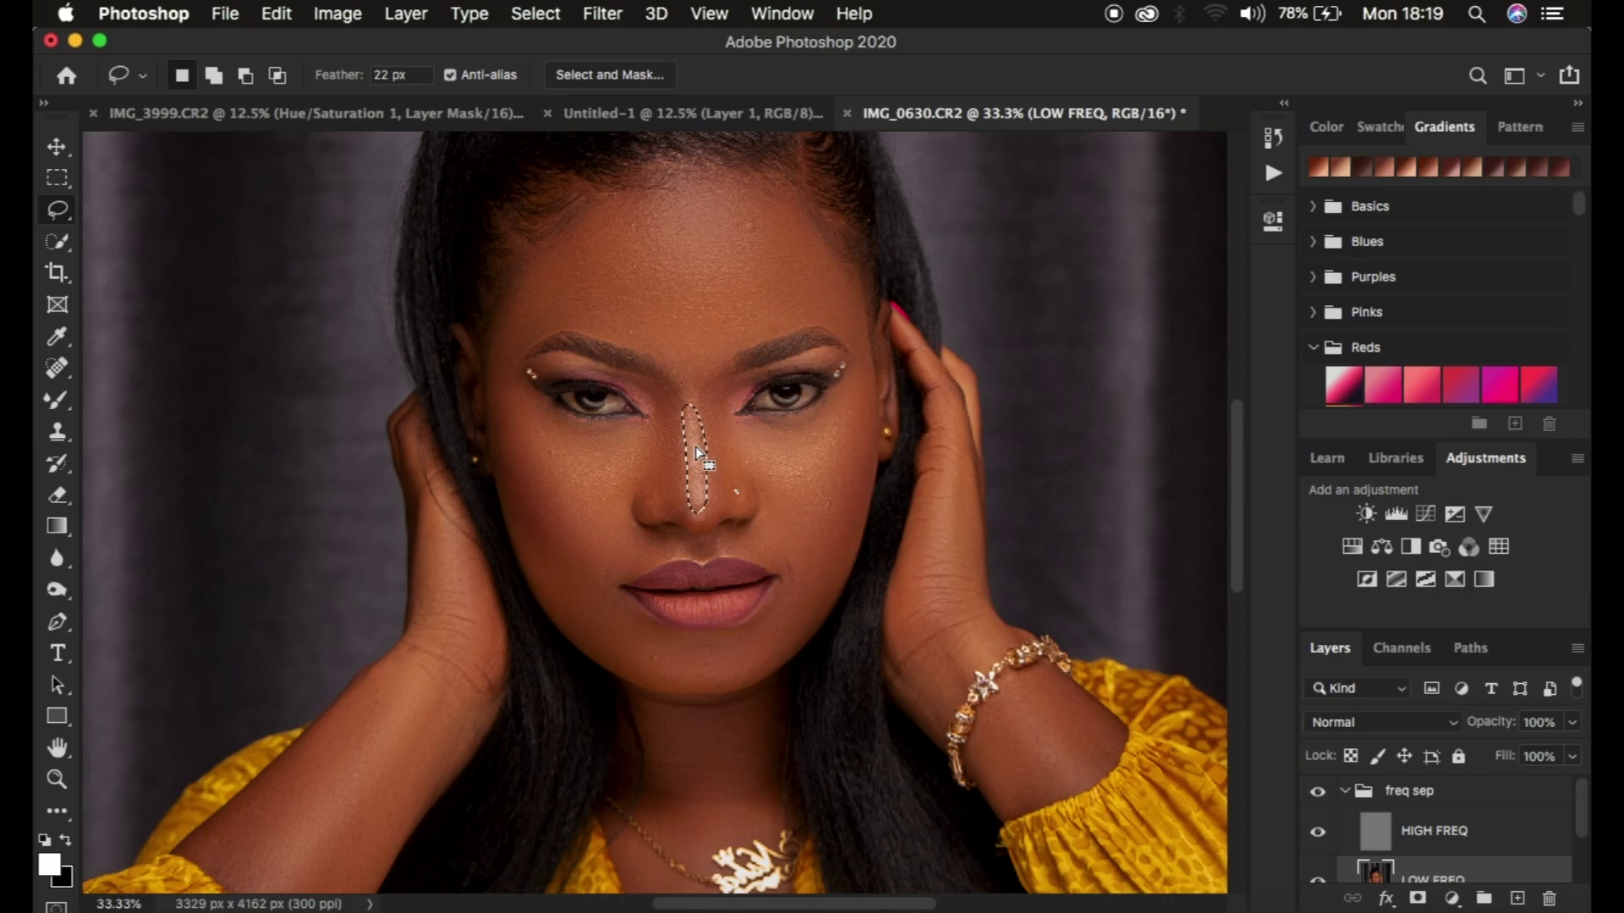
pyautogui.rightClick(695, 447)
pyautogui.click(819, 806)
# Fade the nose bridge's Gaussian Blur to 6% opacity in Normal mode.
pyautogui.rightClick(694, 455)
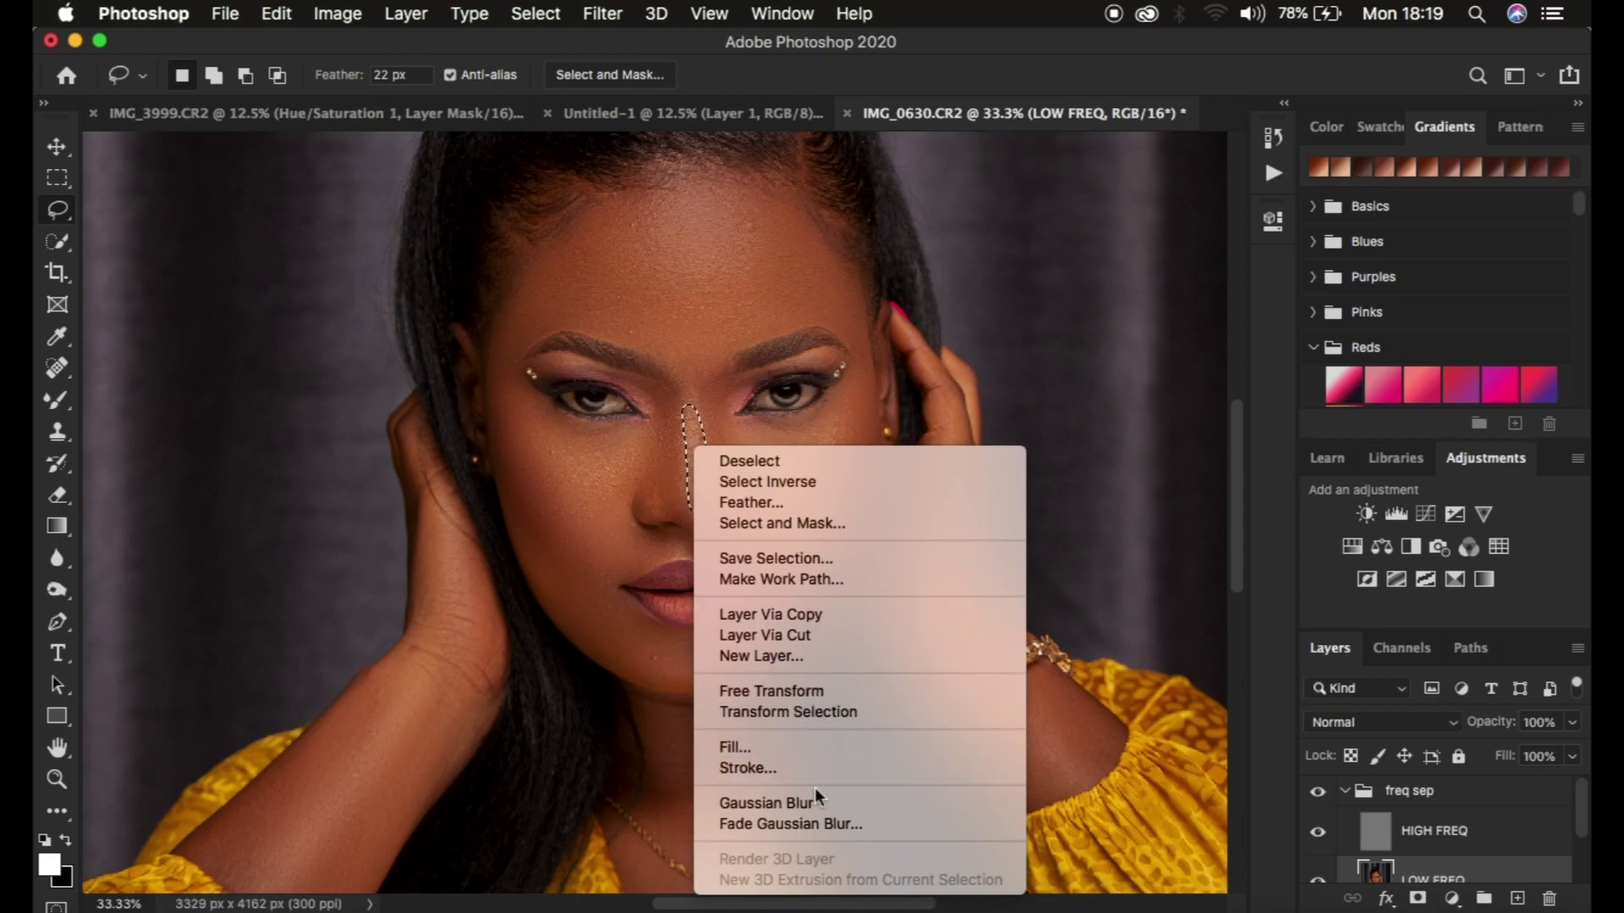
pyautogui.click(824, 825)
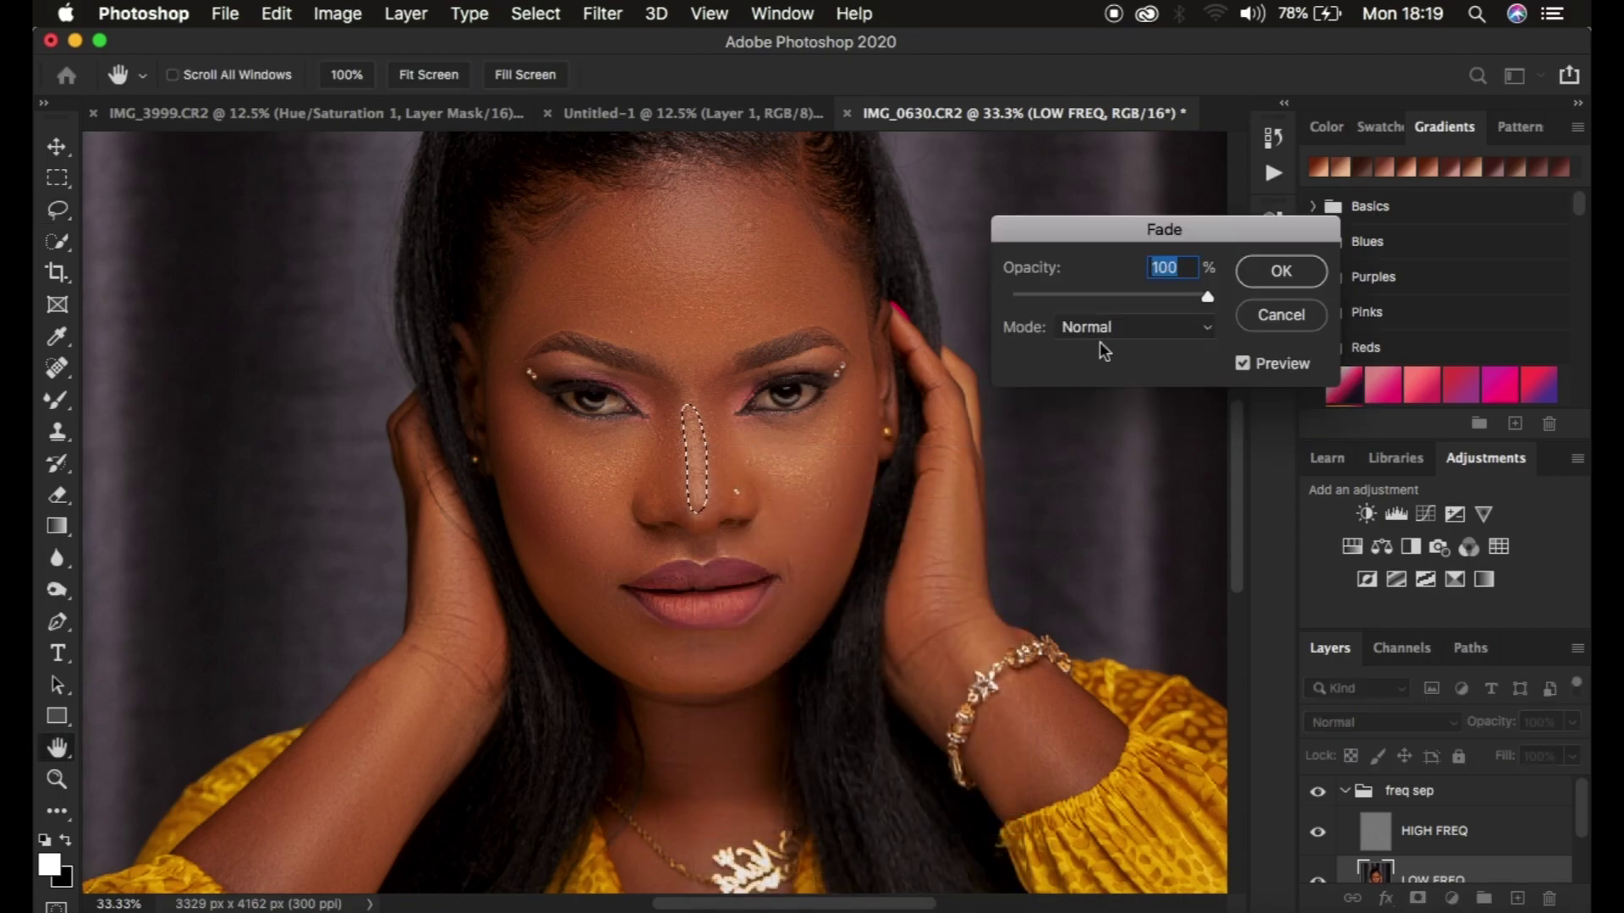
pyautogui.moveTo(1055, 303); pyautogui.dragTo(1023, 304)
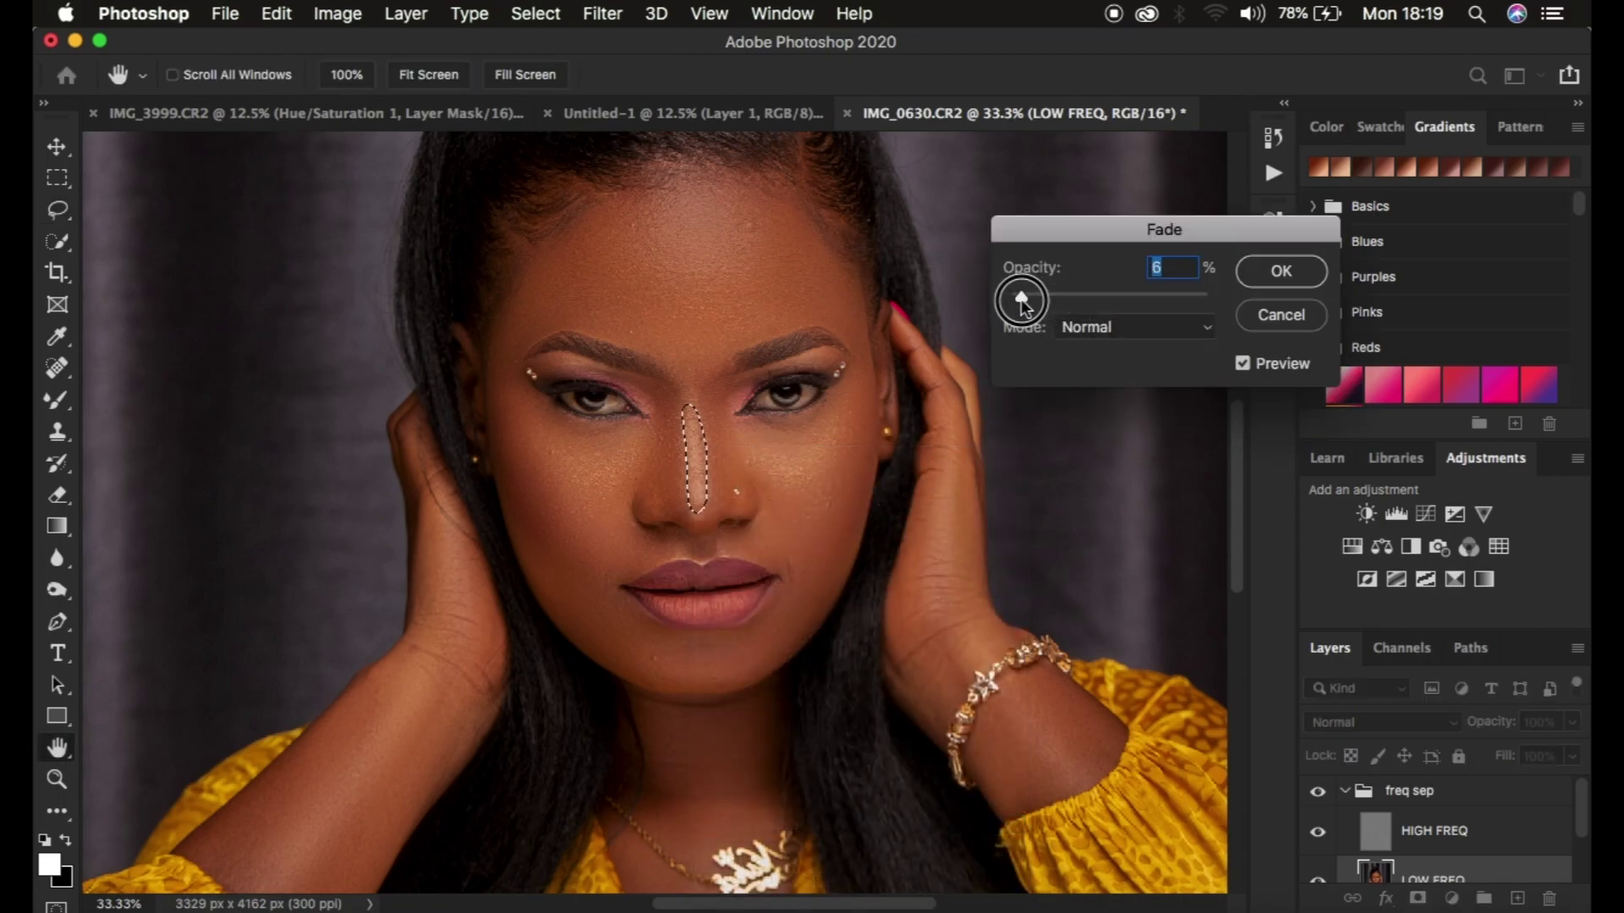
pyautogui.click(1267, 276)
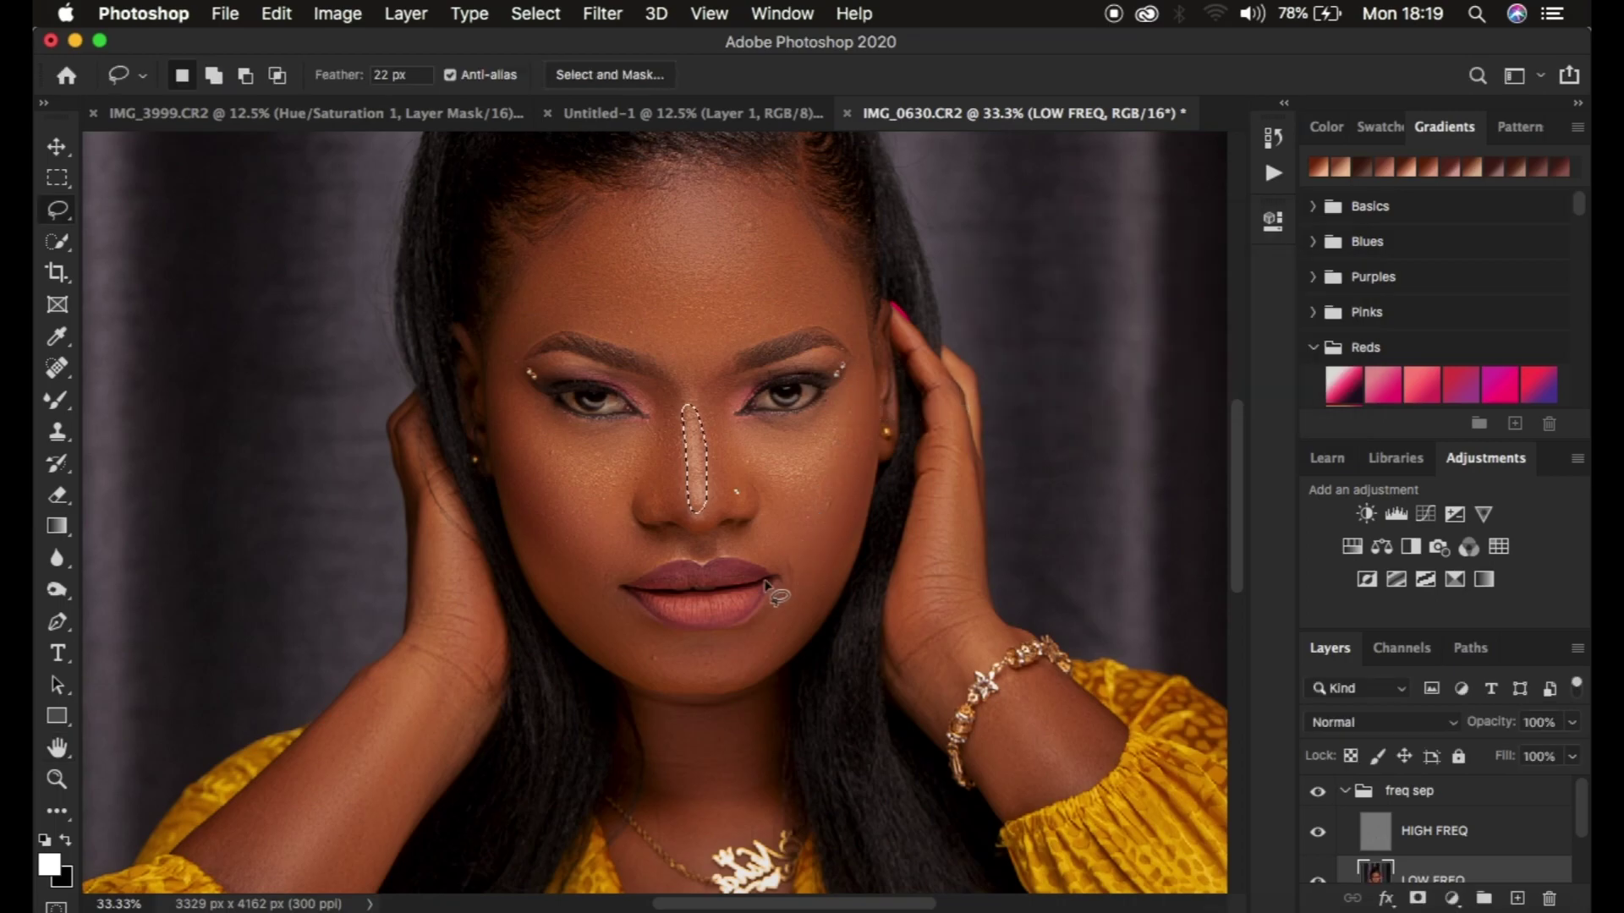
# Deselect and compare the whole portrait with the freq sep group hidden and shown.
pyautogui.press('super+minus')
pyautogui.press('super+minus')
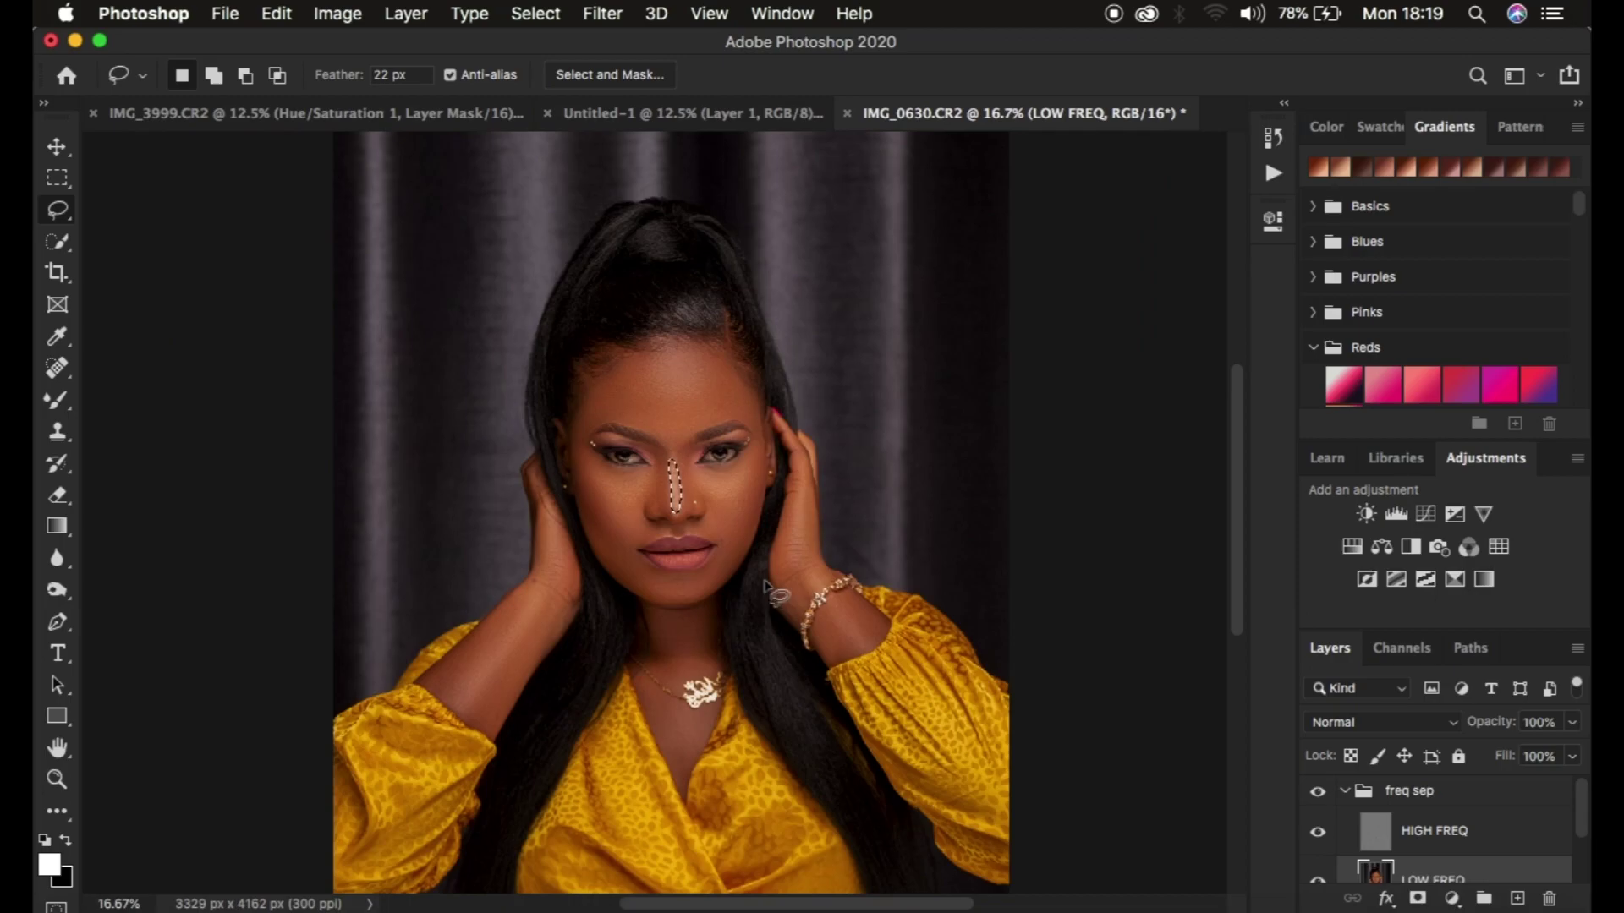
pyautogui.press('super+d')
pyautogui.click(1318, 792)
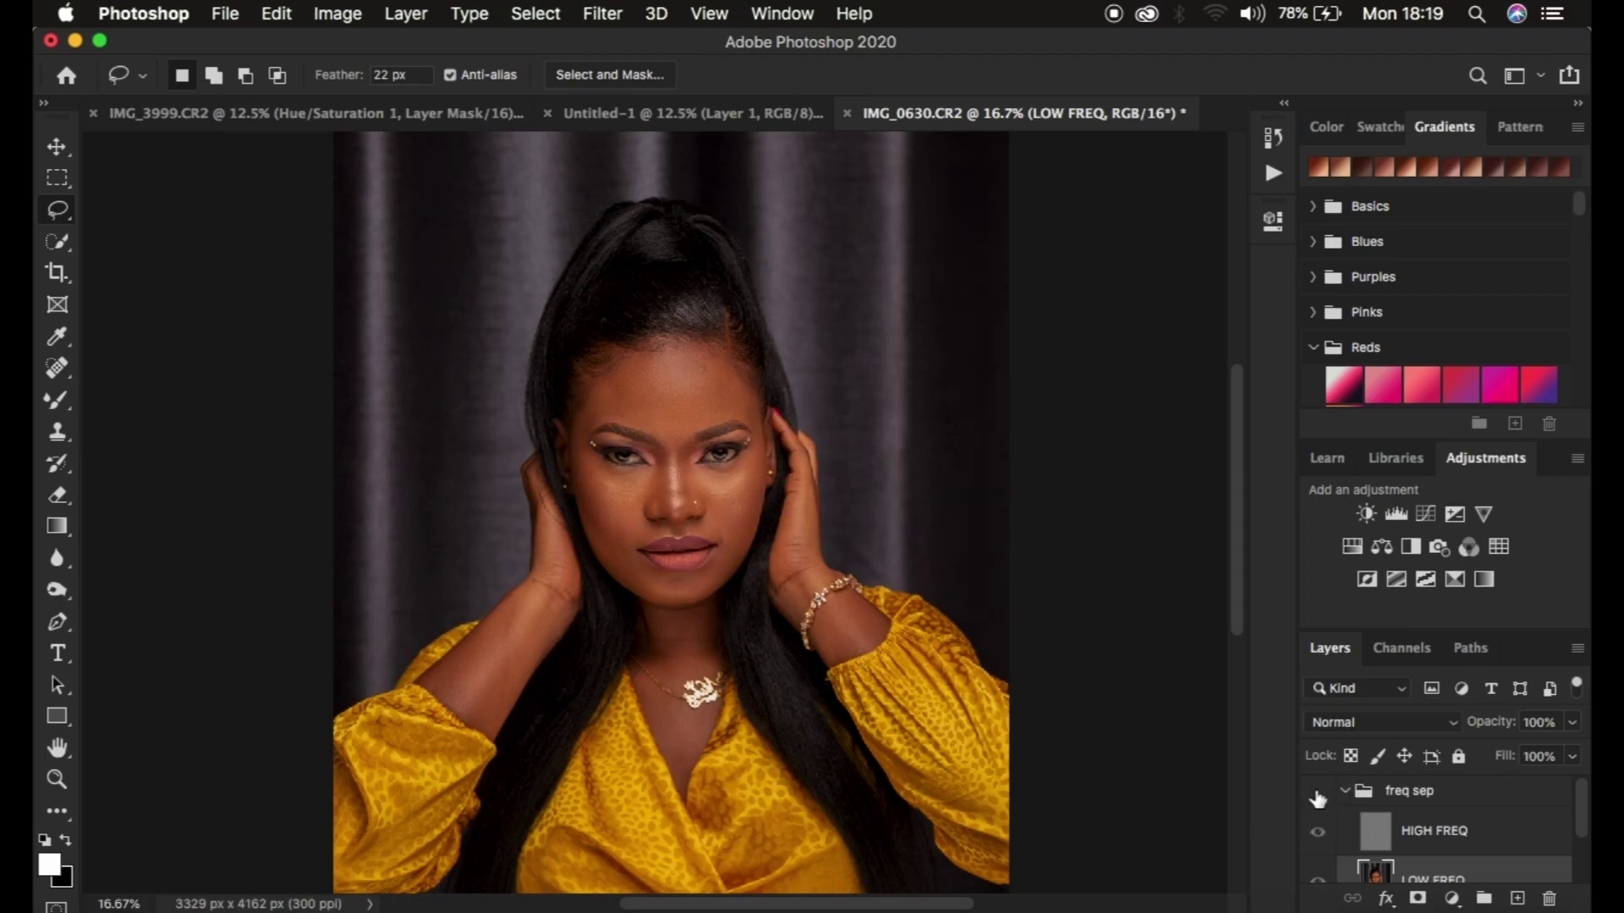
pyautogui.click(1318, 793)
pyautogui.click(1318, 793)
pyautogui.click(1318, 793)
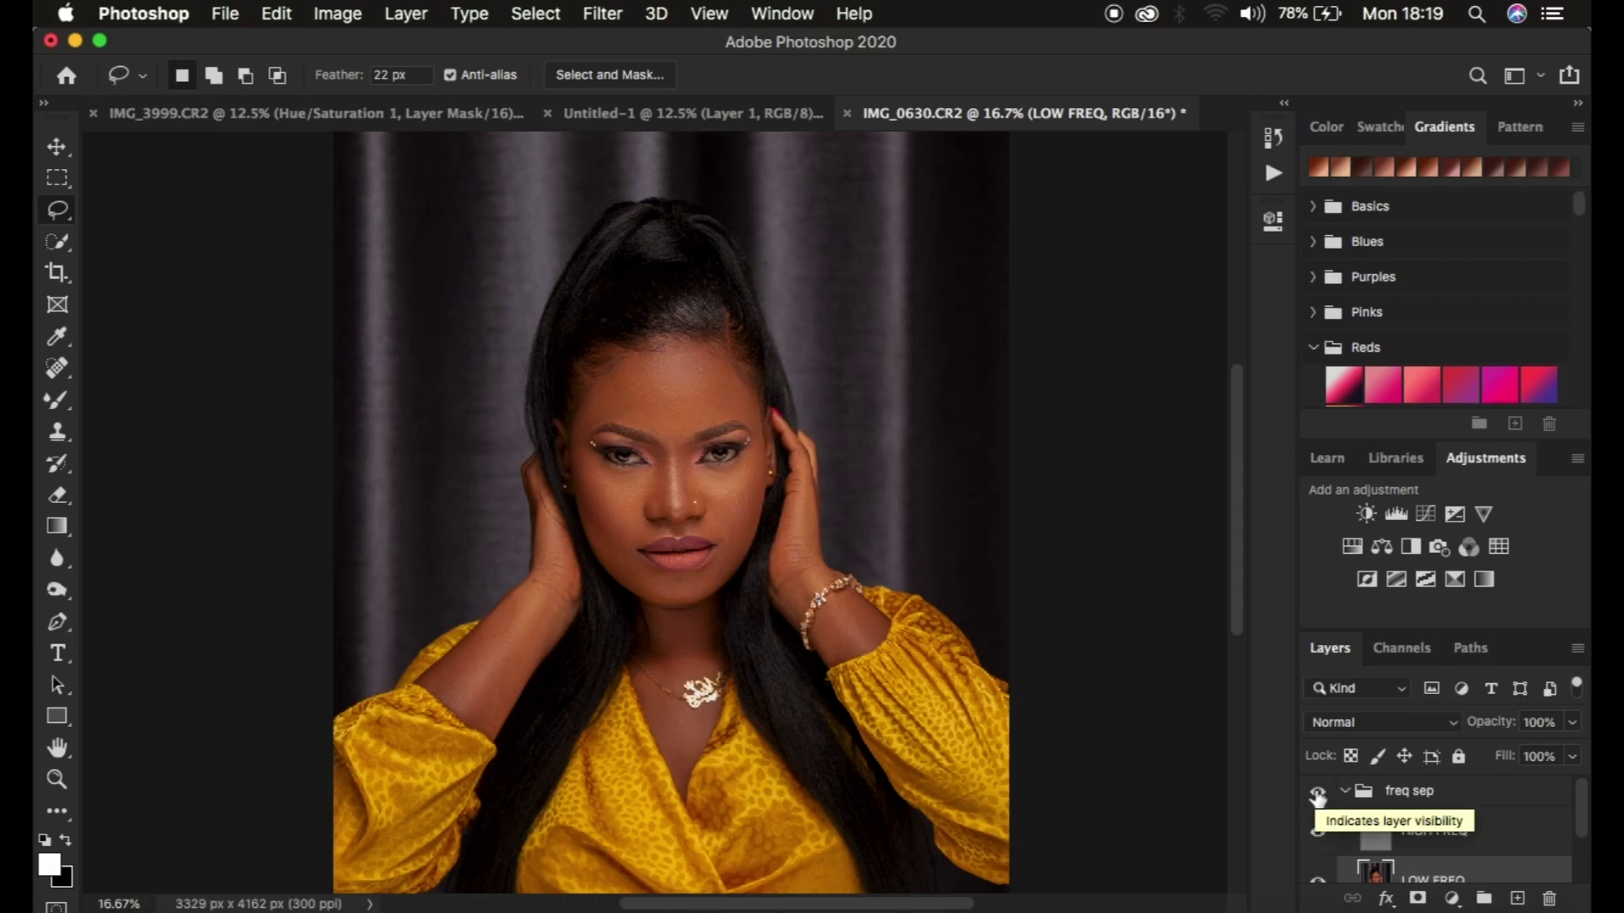
# Select the HIGH FREQ layer and activate the Clone Stamp tool for texture cleanup on the forehead.
pyautogui.press('super+equal')
pyautogui.press('super+equal')
pyautogui.press('super+equal')
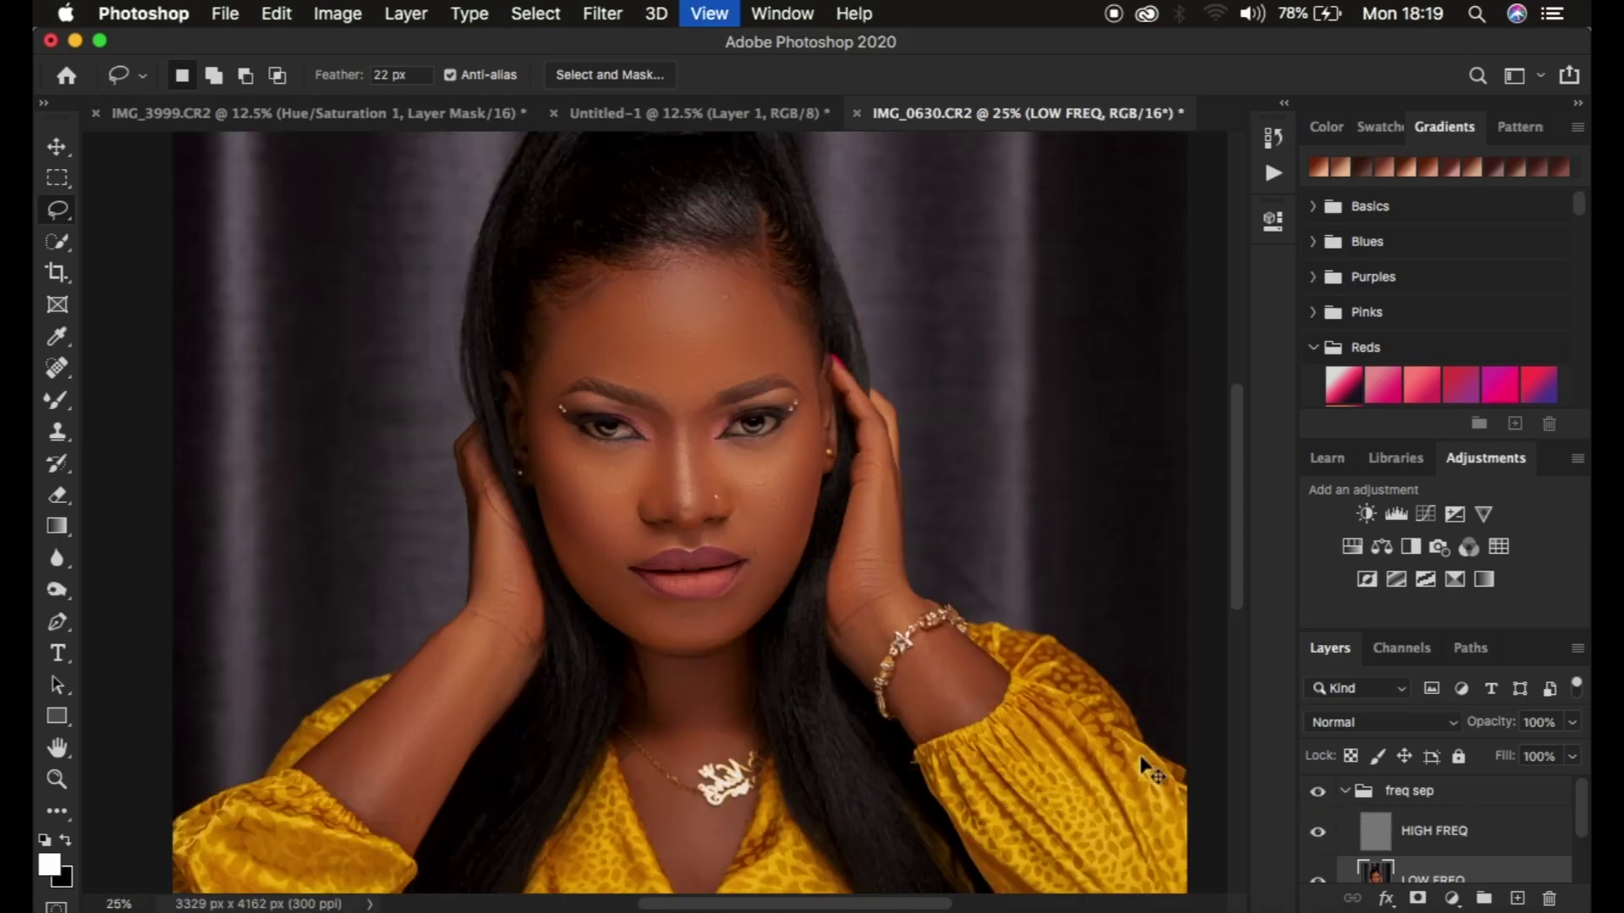
pyautogui.press('super+equal')
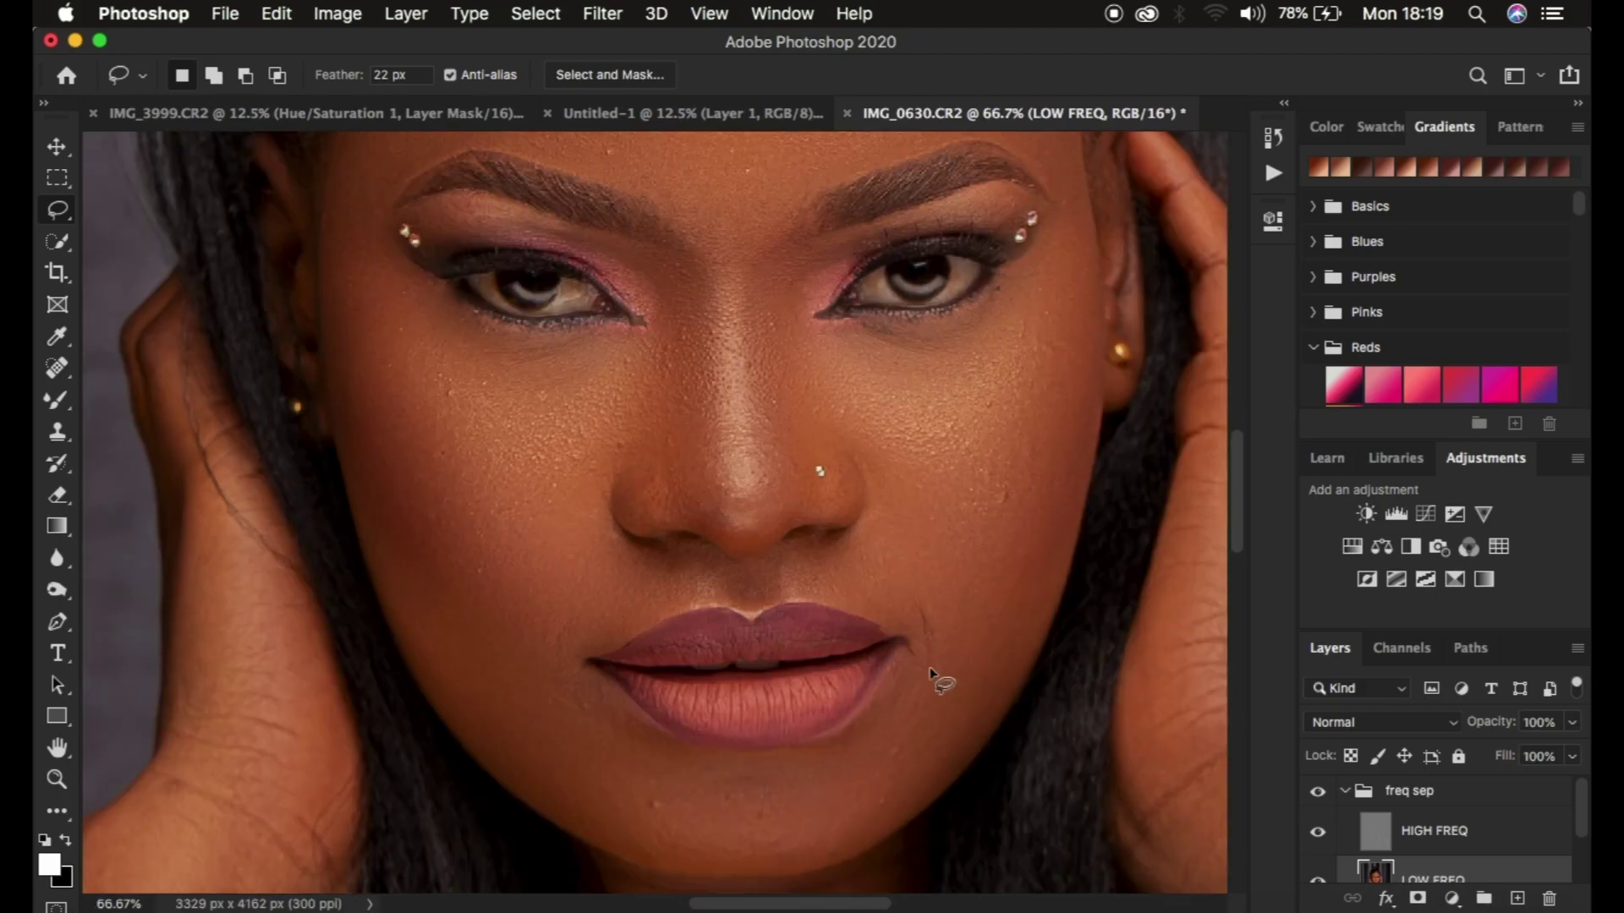
pyautogui.scroll(10, 862, 480)
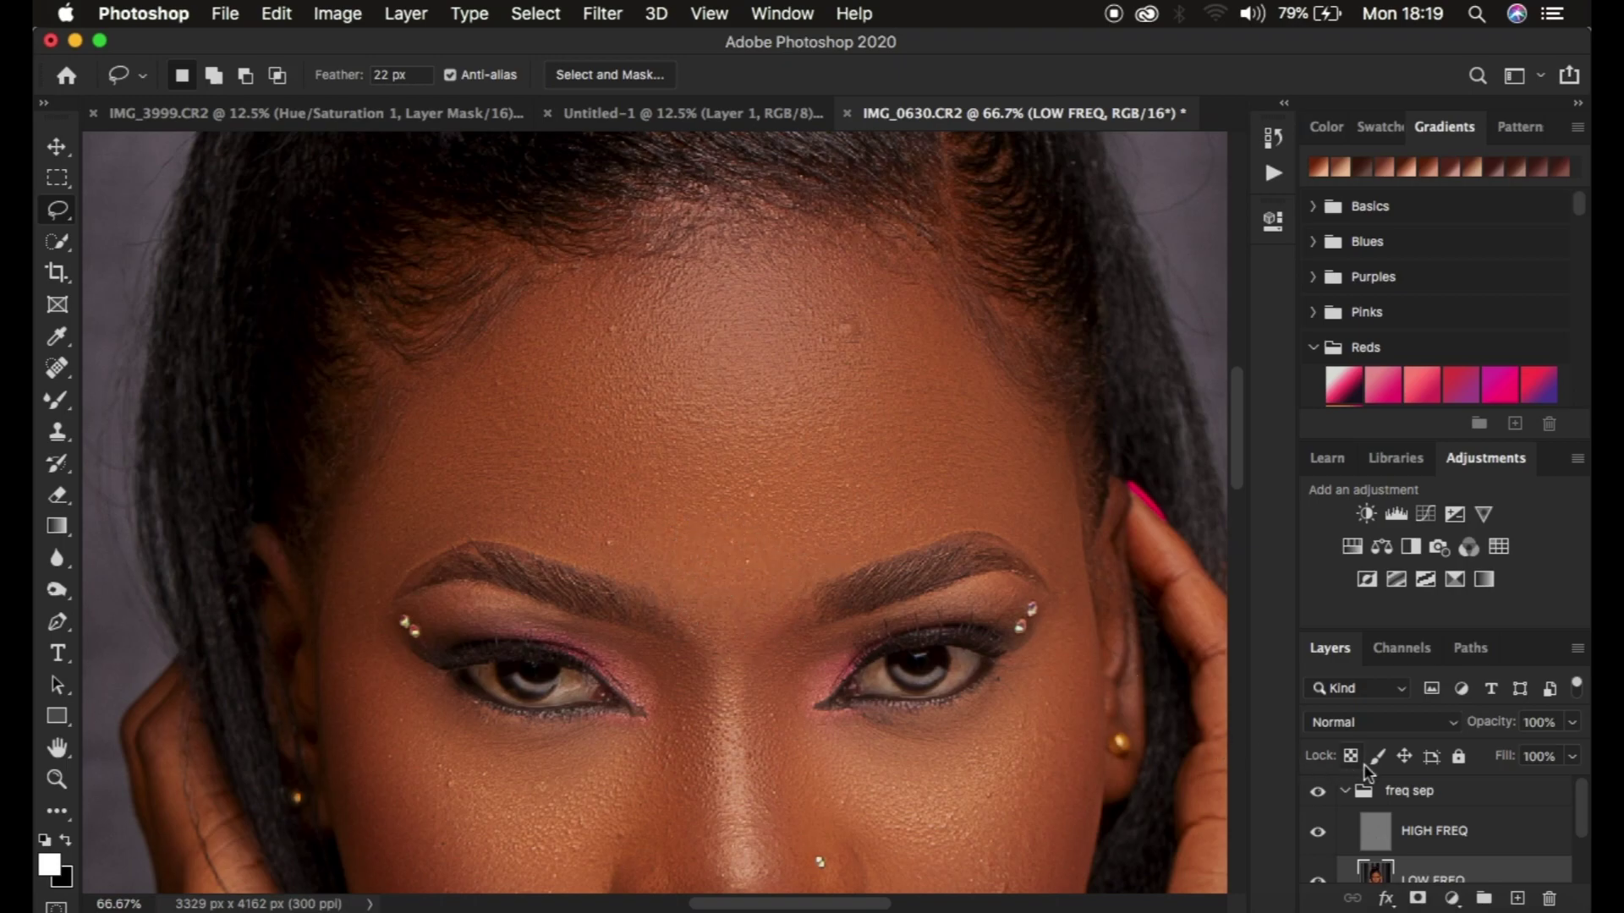
pyautogui.click(1457, 836)
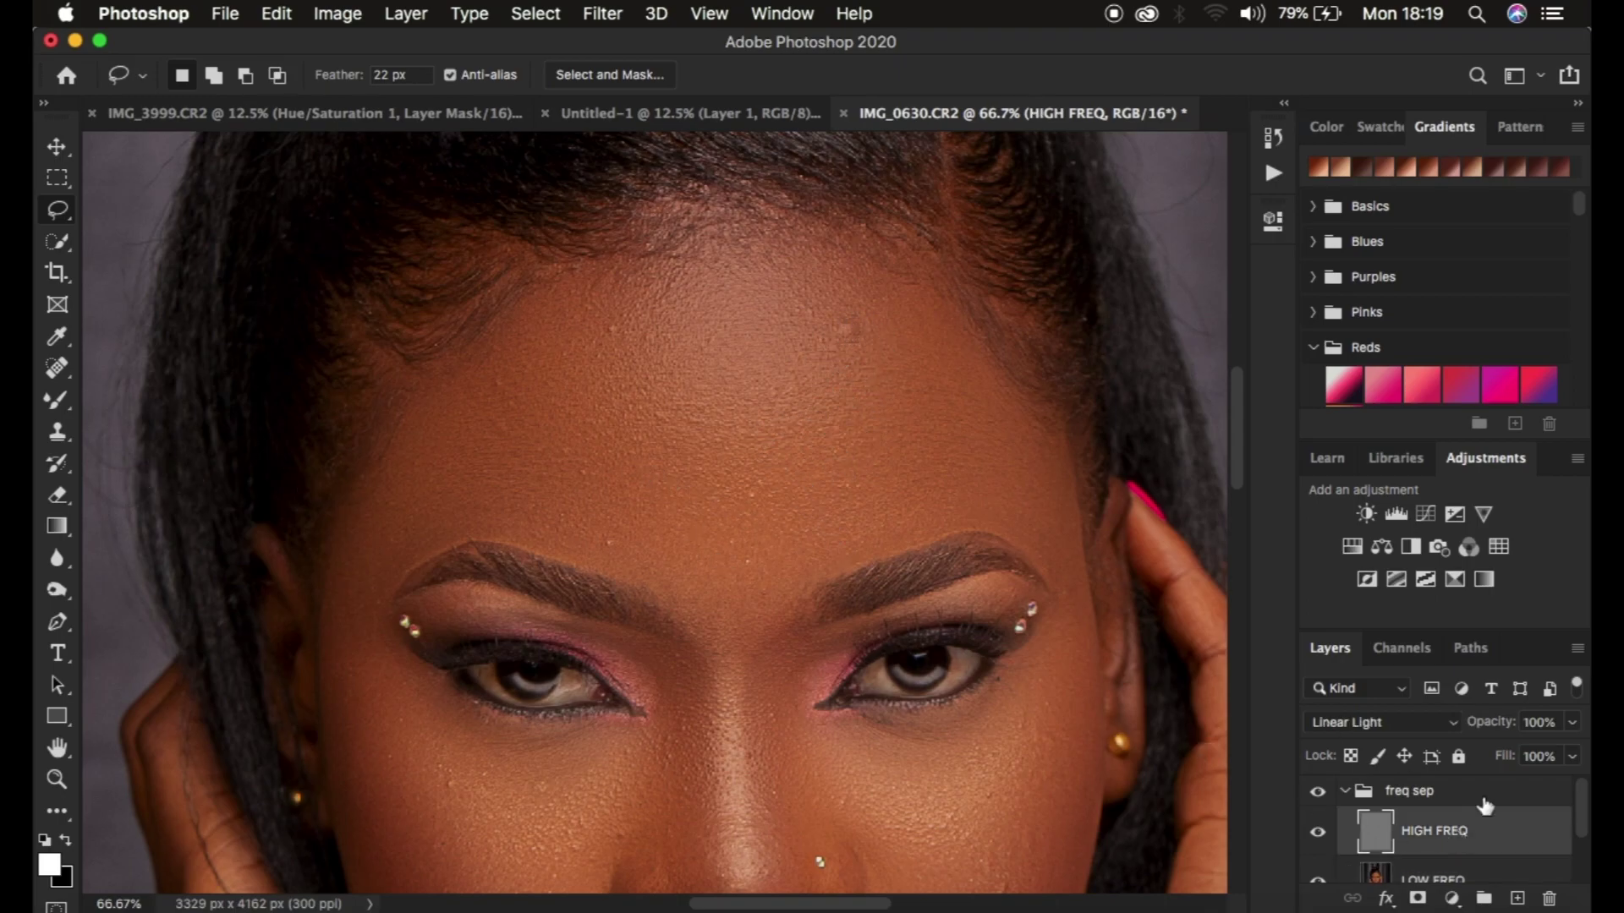
pyautogui.click(57, 440)
pyautogui.rightClick(57, 442)
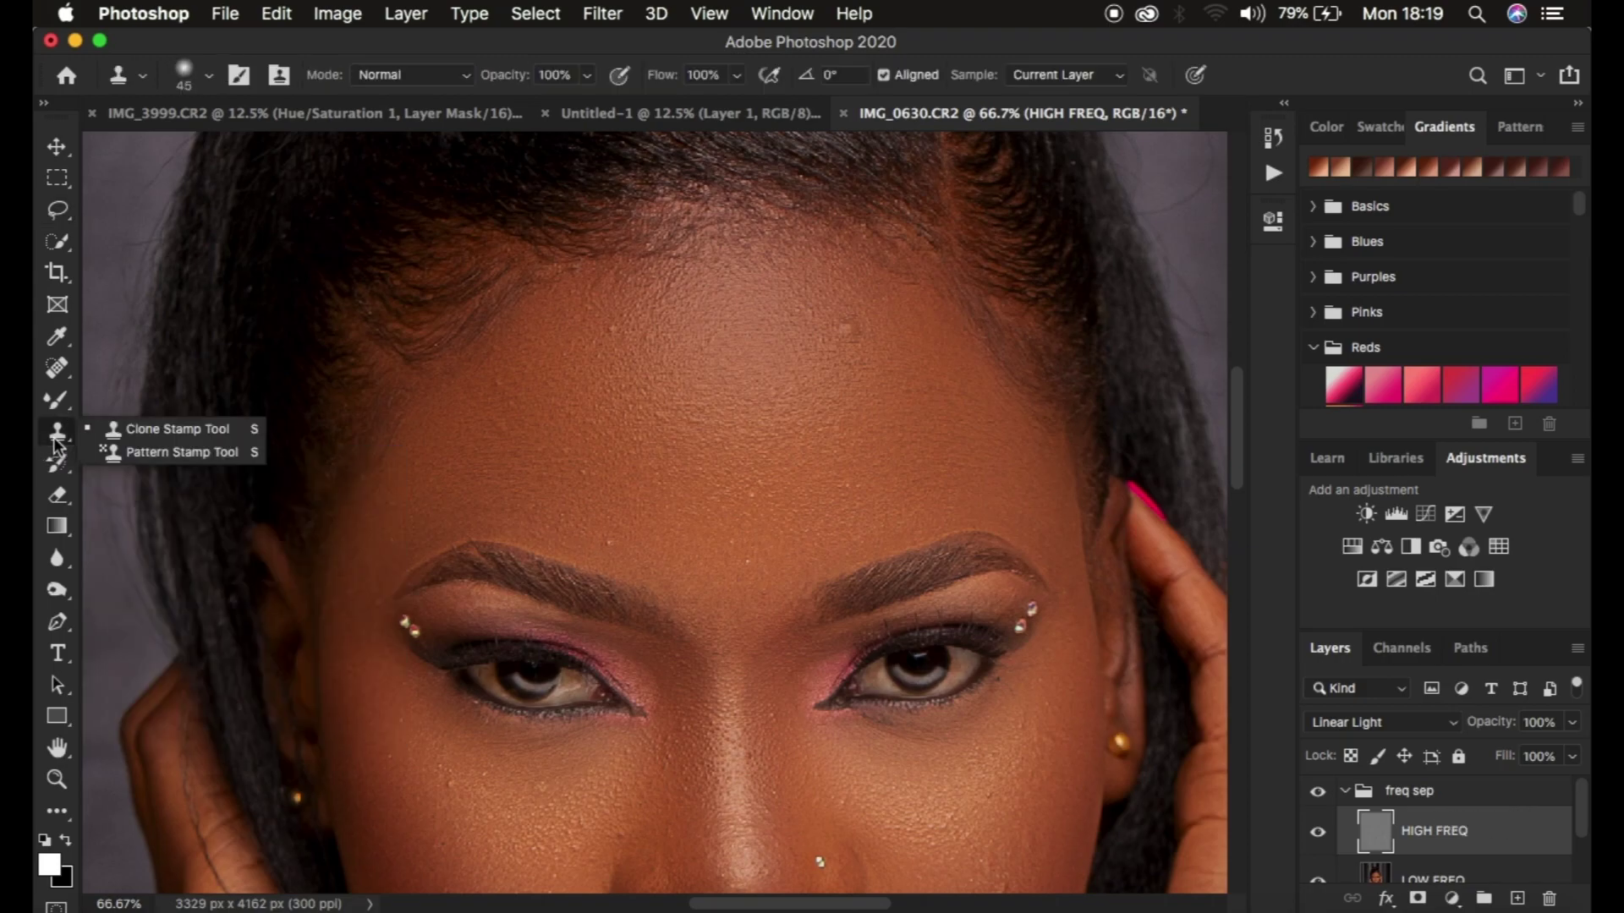
pyautogui.click(56, 441)
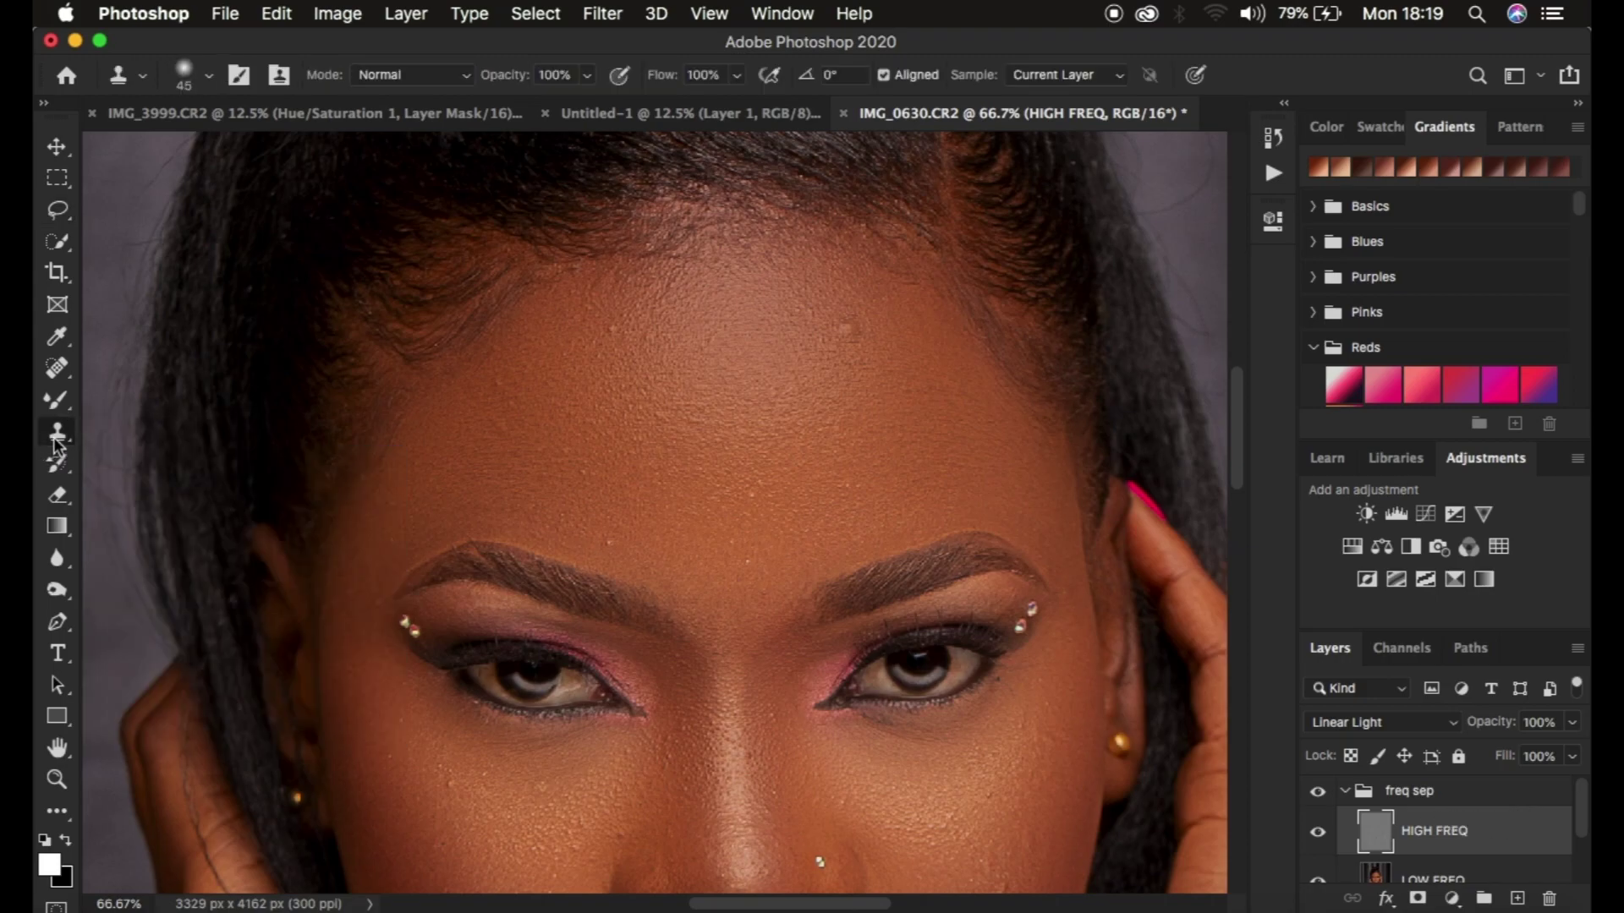
# Check the Clone Stamp's Soft Round brush at 0% hardness and keep its sampling on Current Layer.
pyautogui.click(207, 81)
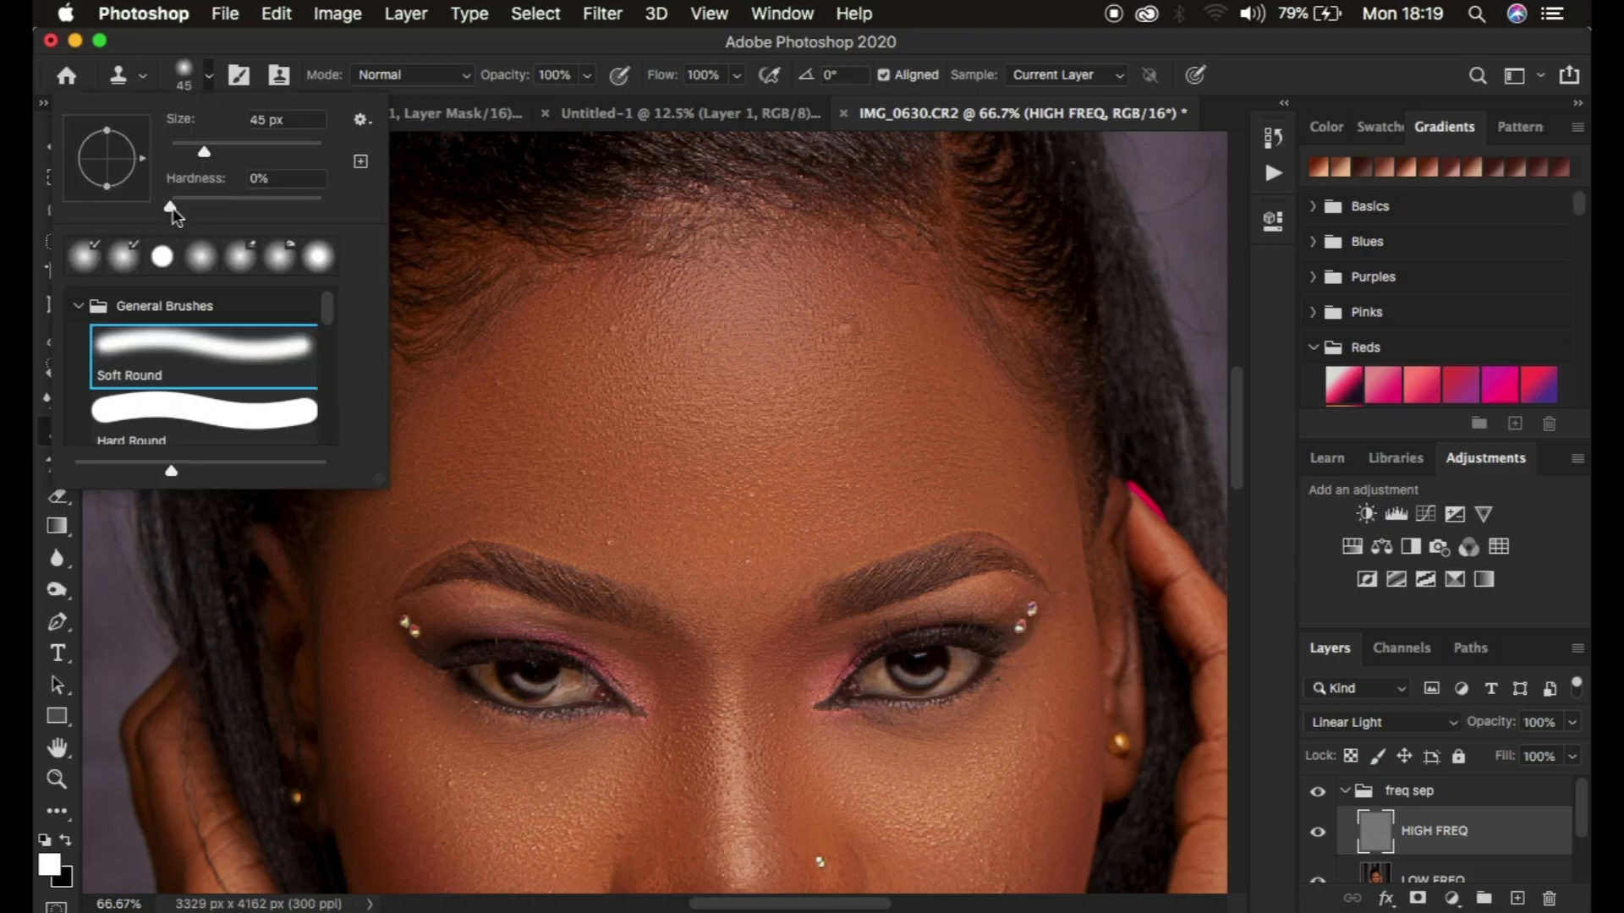
pyautogui.click(210, 76)
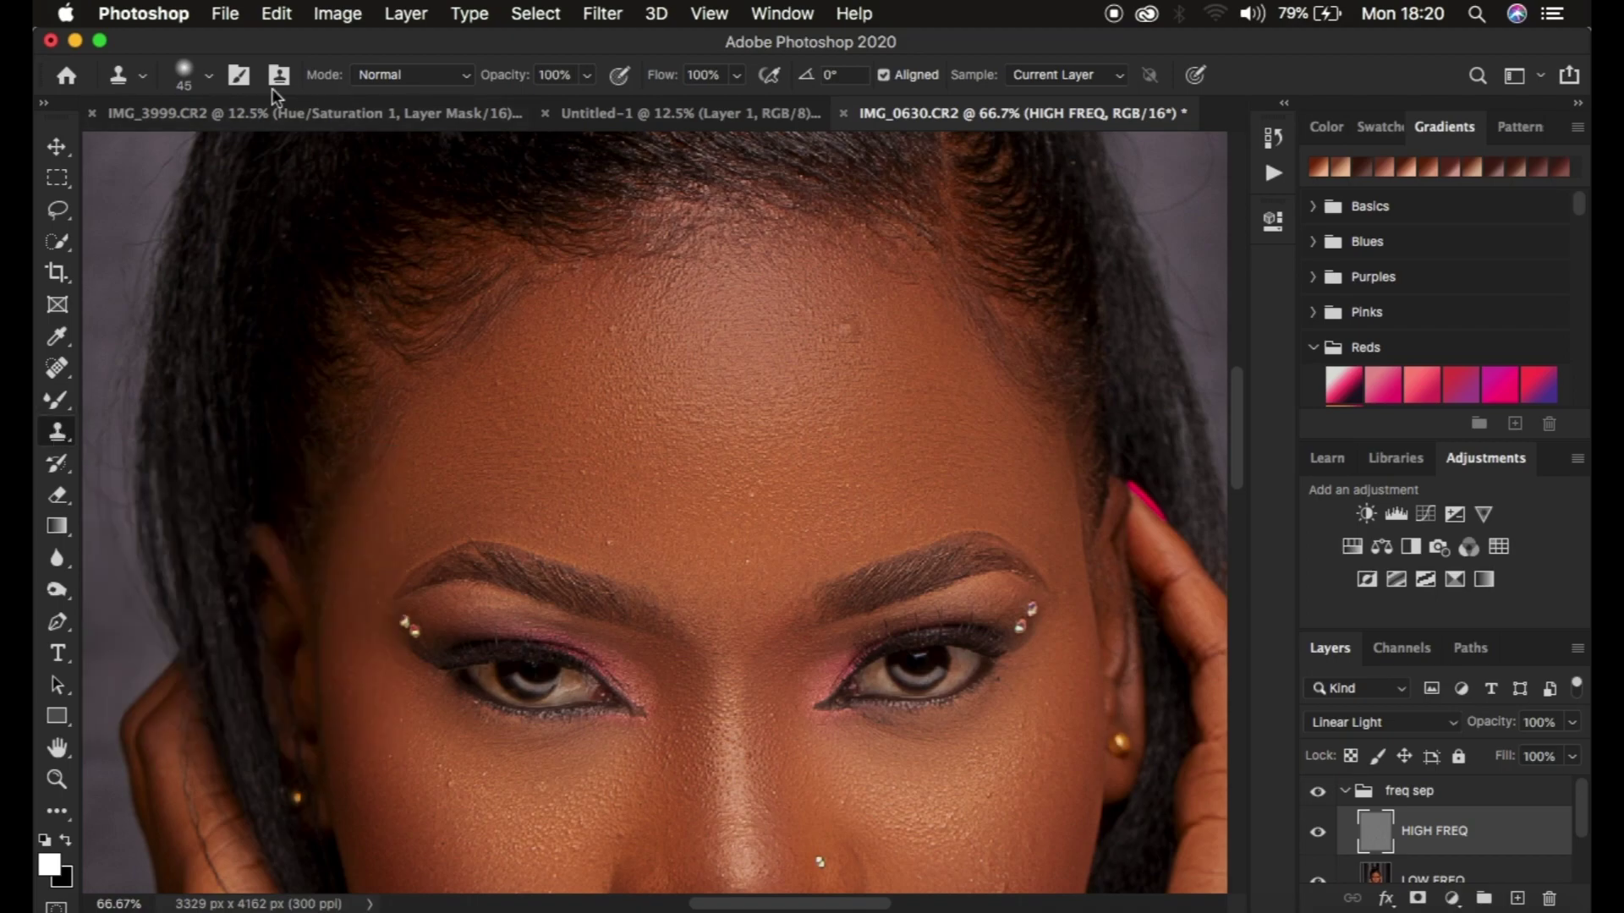
pyautogui.click(211, 81)
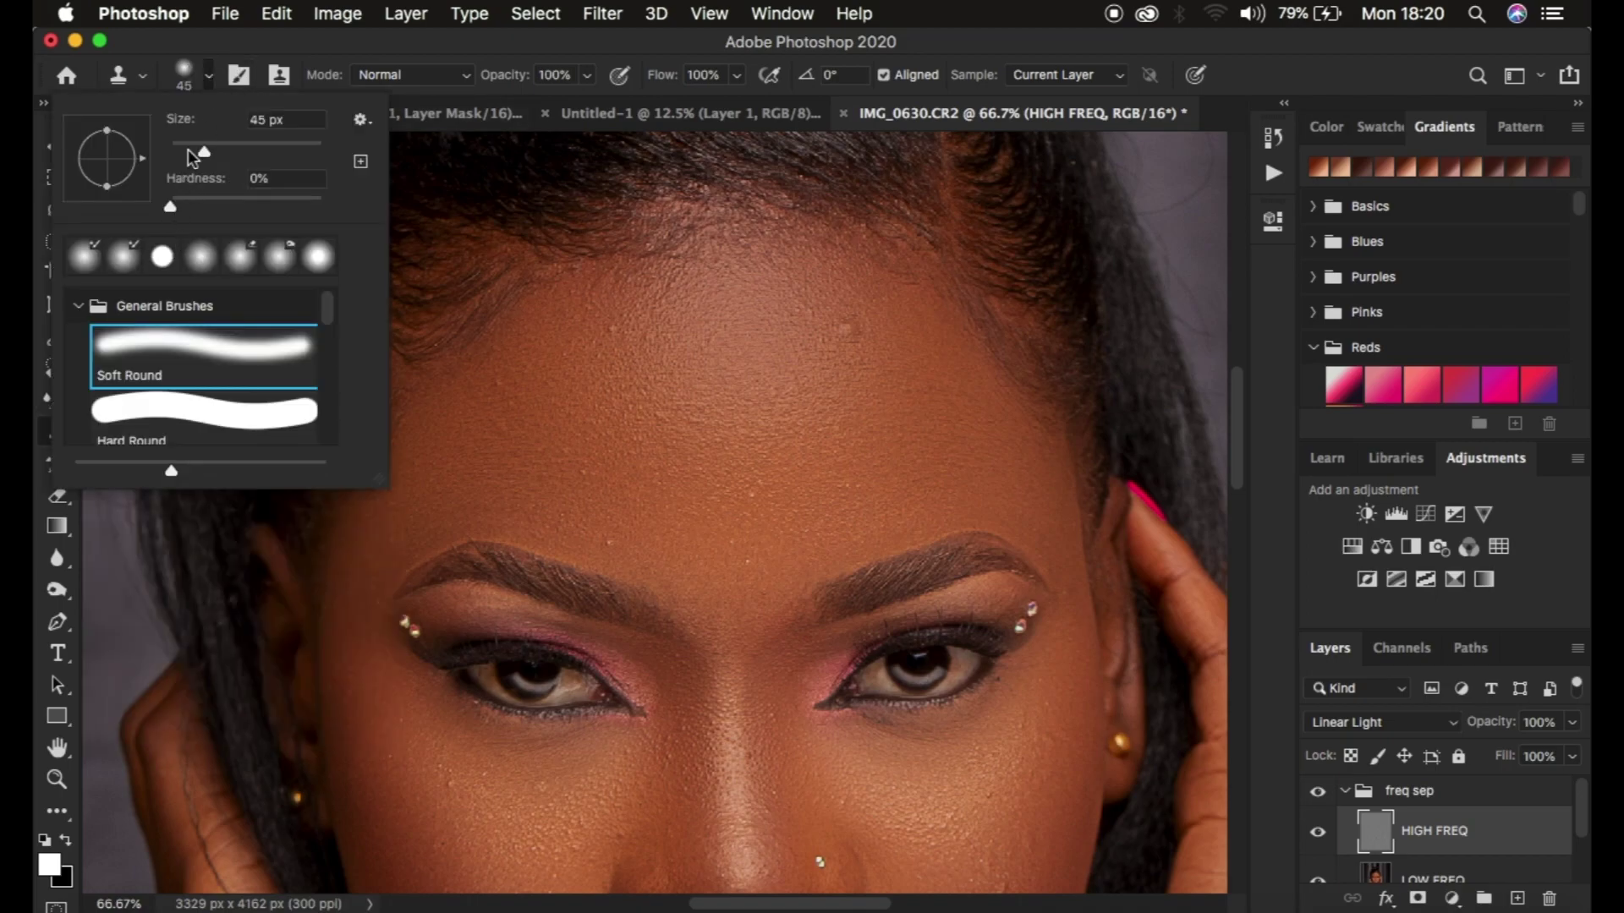
pyautogui.click(212, 79)
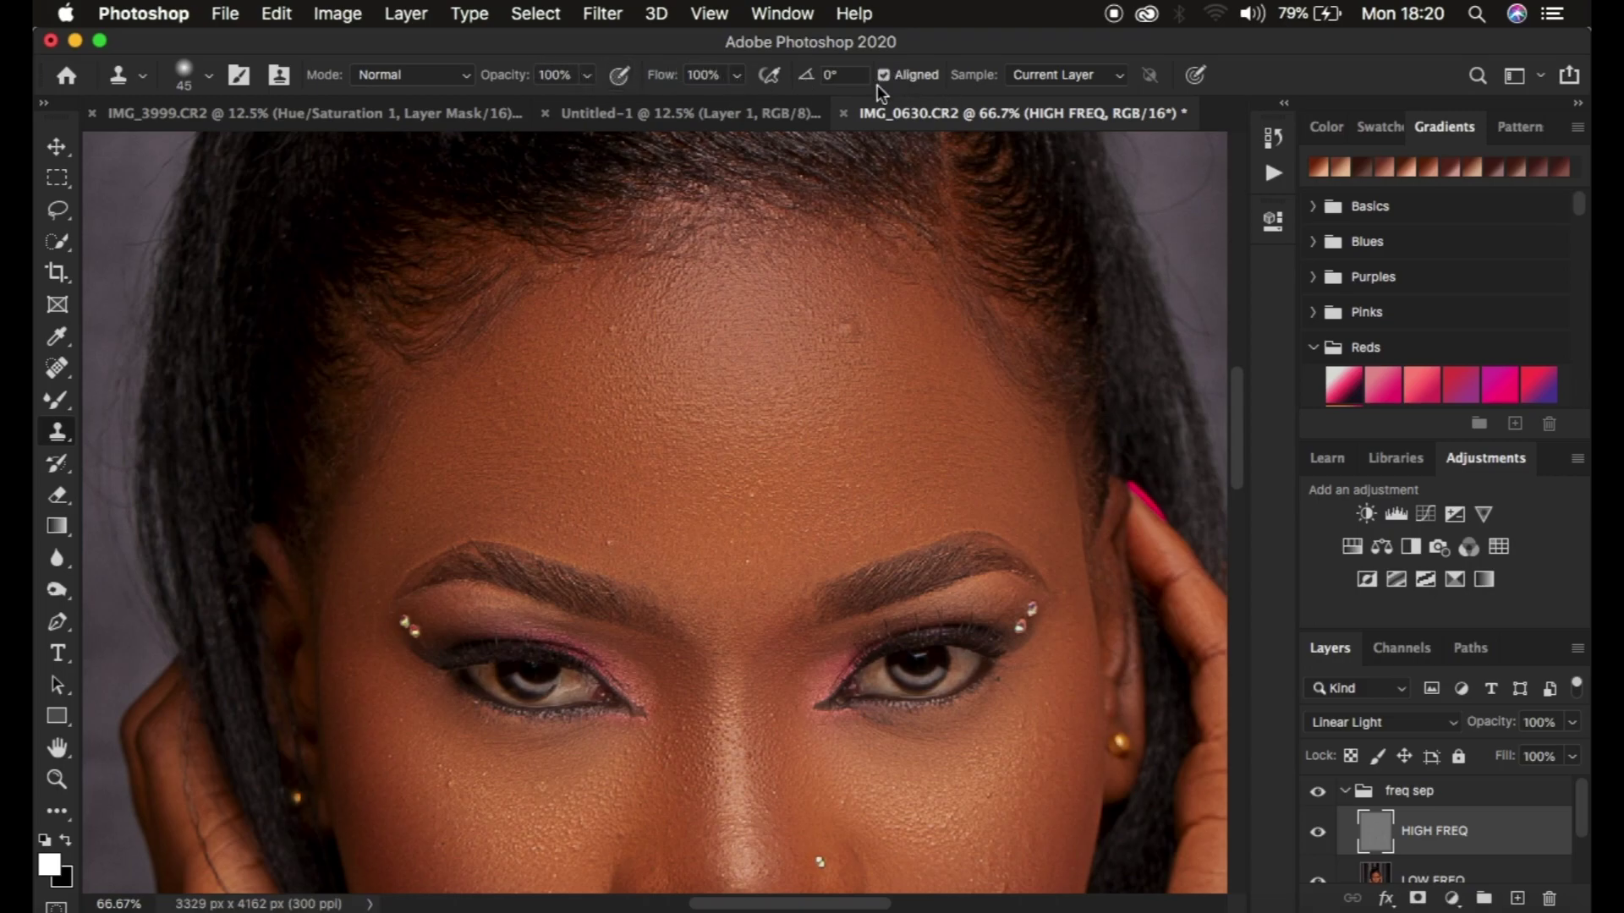
pyautogui.click(1056, 77)
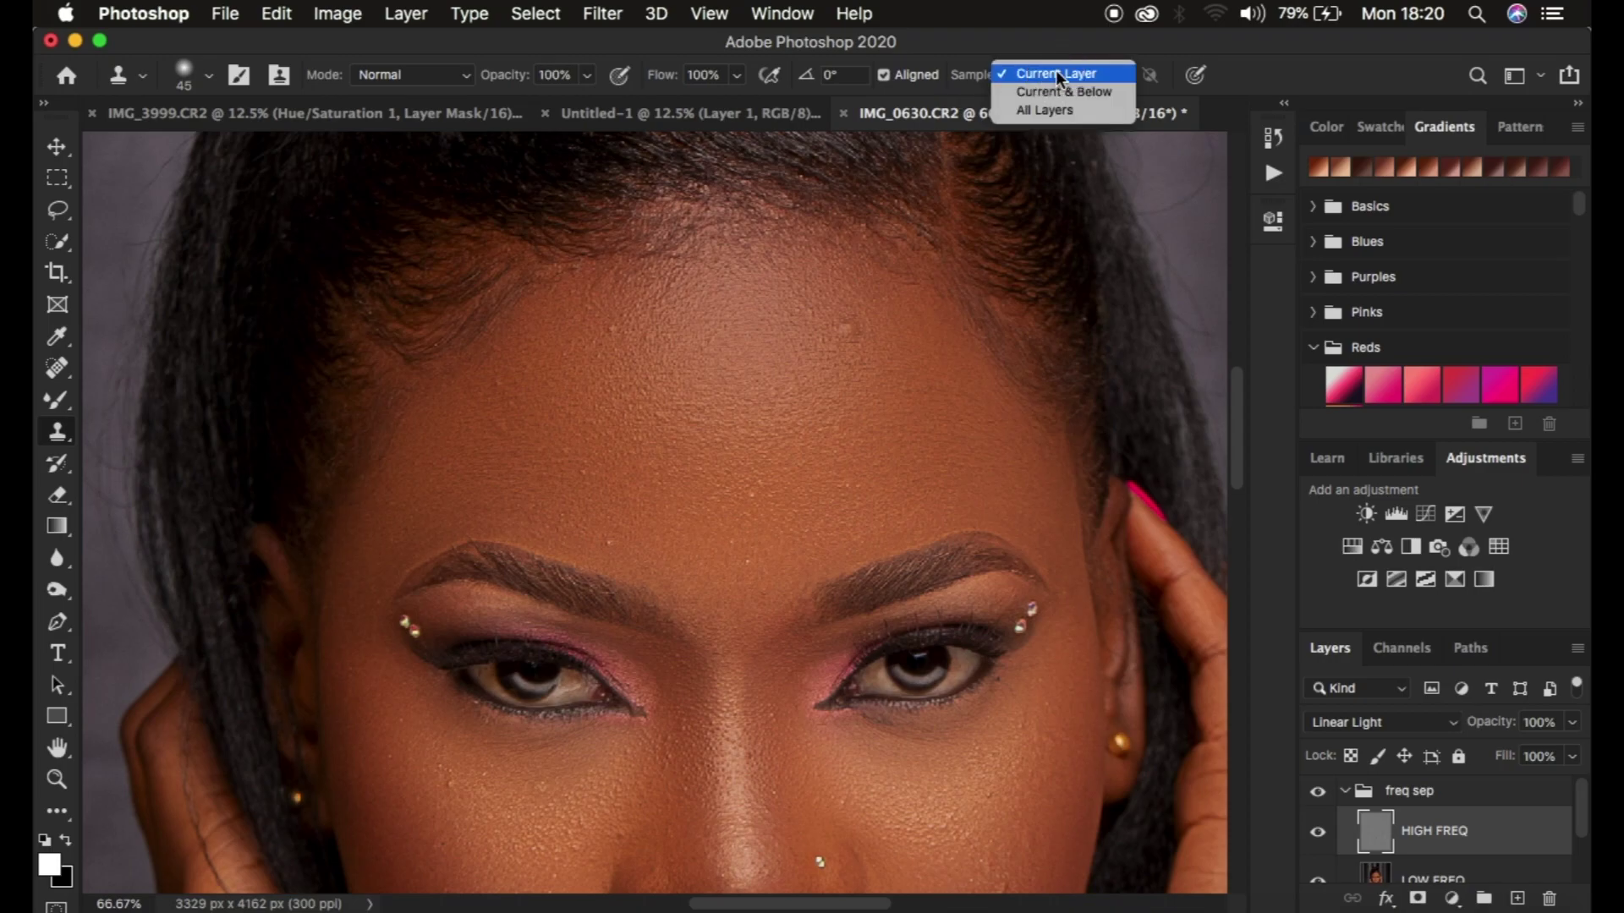
pyautogui.click(1056, 73)
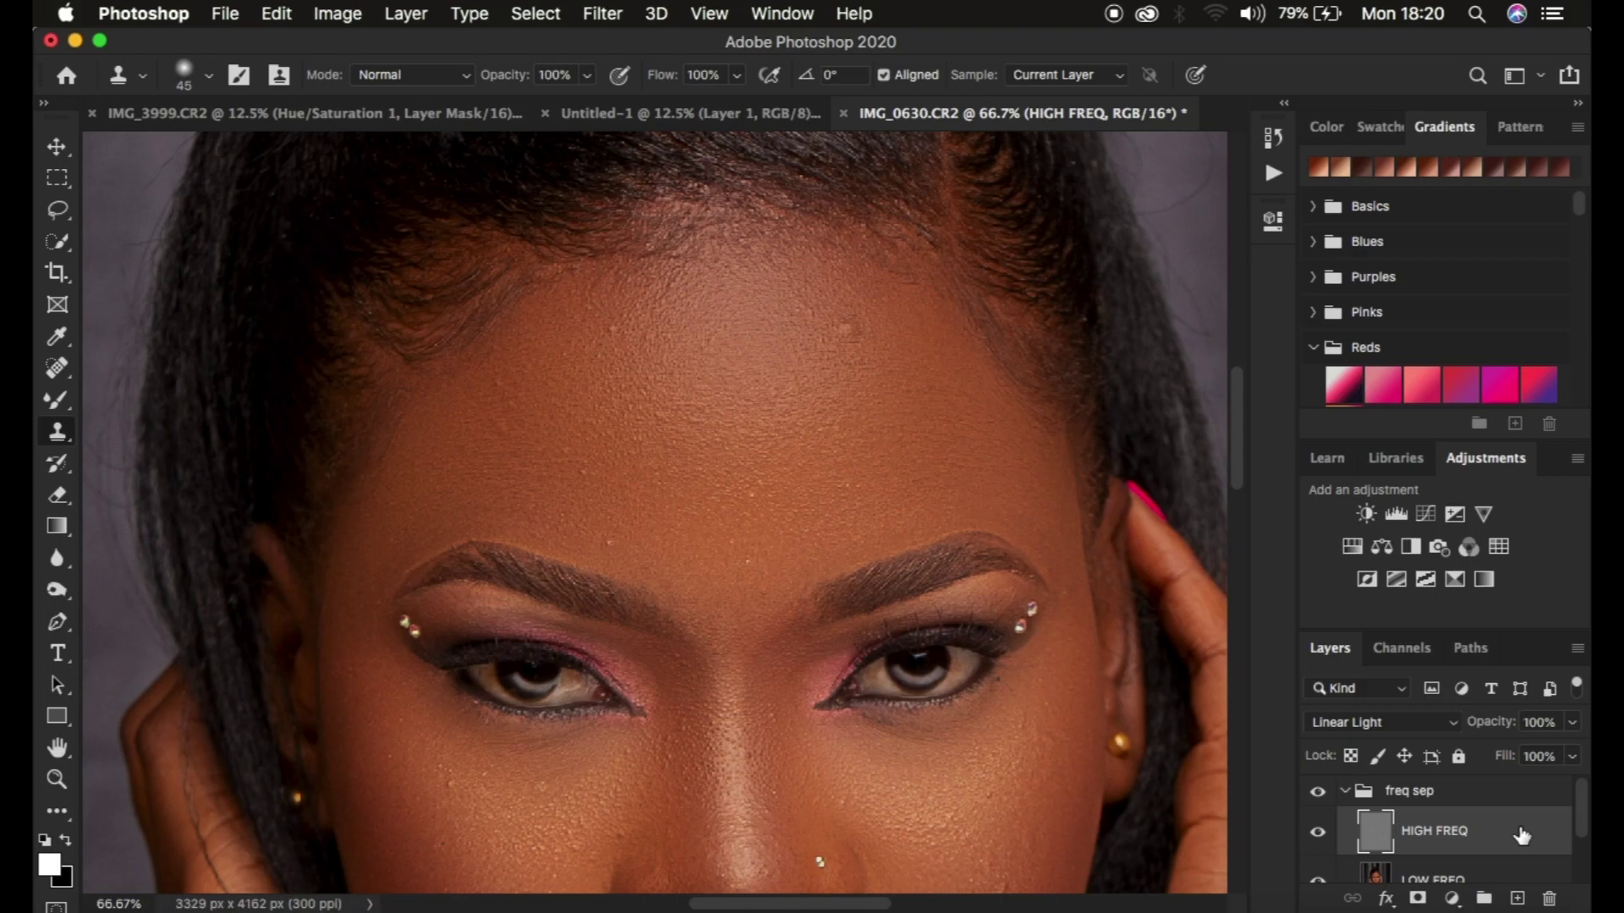
pyautogui.click(1055, 75)
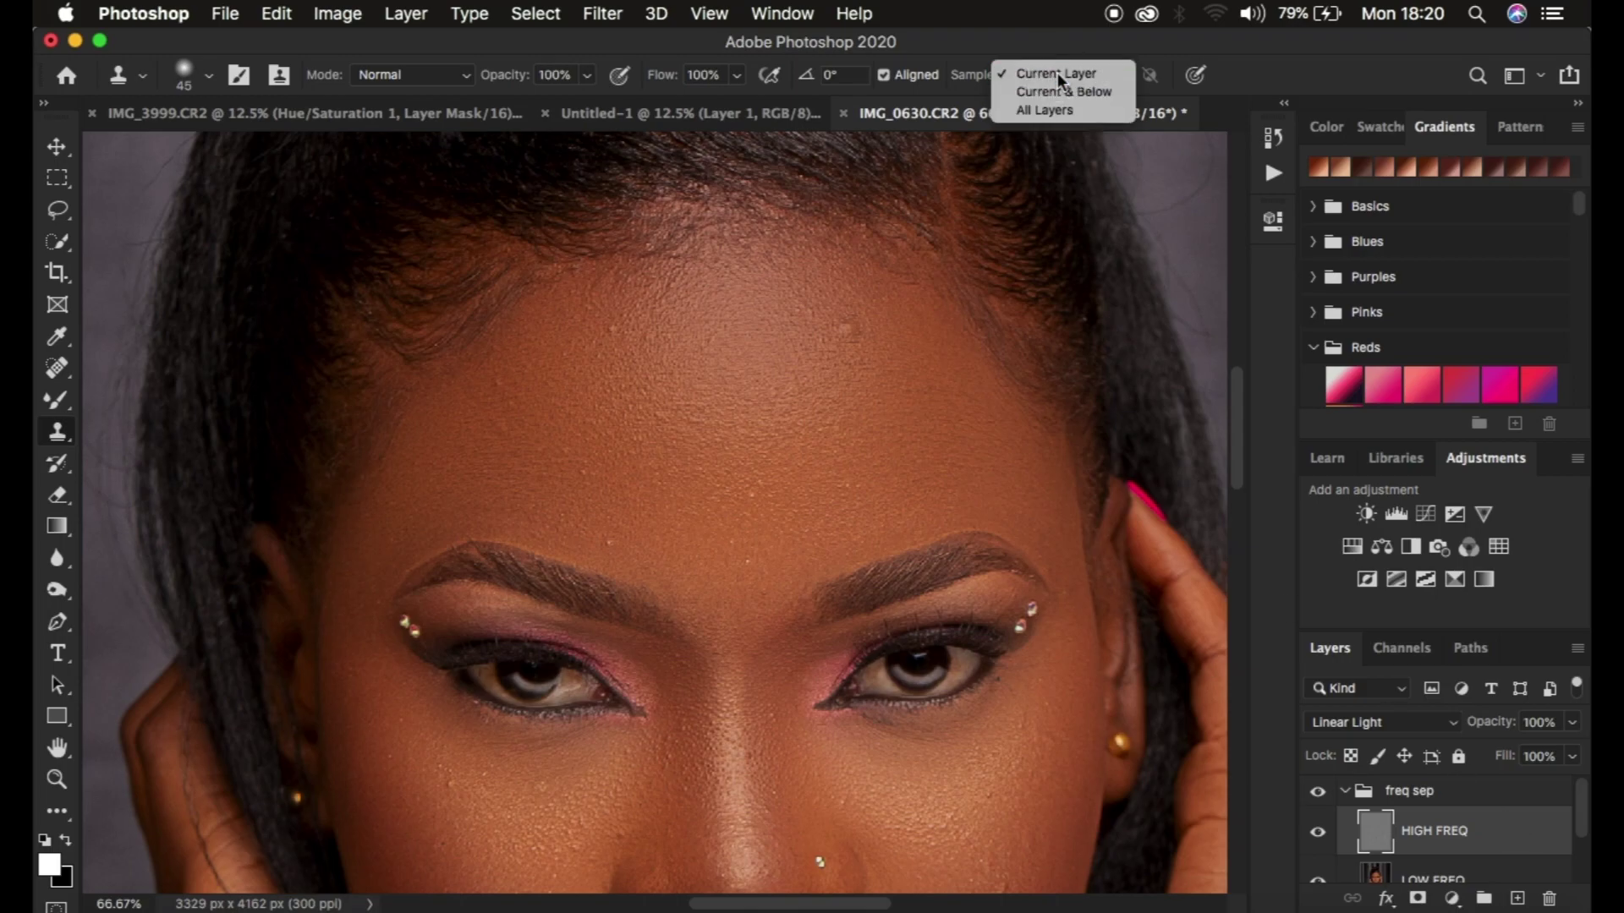
pyautogui.click(1092, 68)
# Reduce the Clone Stamp brush to 15 px and clone nearby skin over the bright bump just above the eyebrow.
pyautogui.press('super+1')
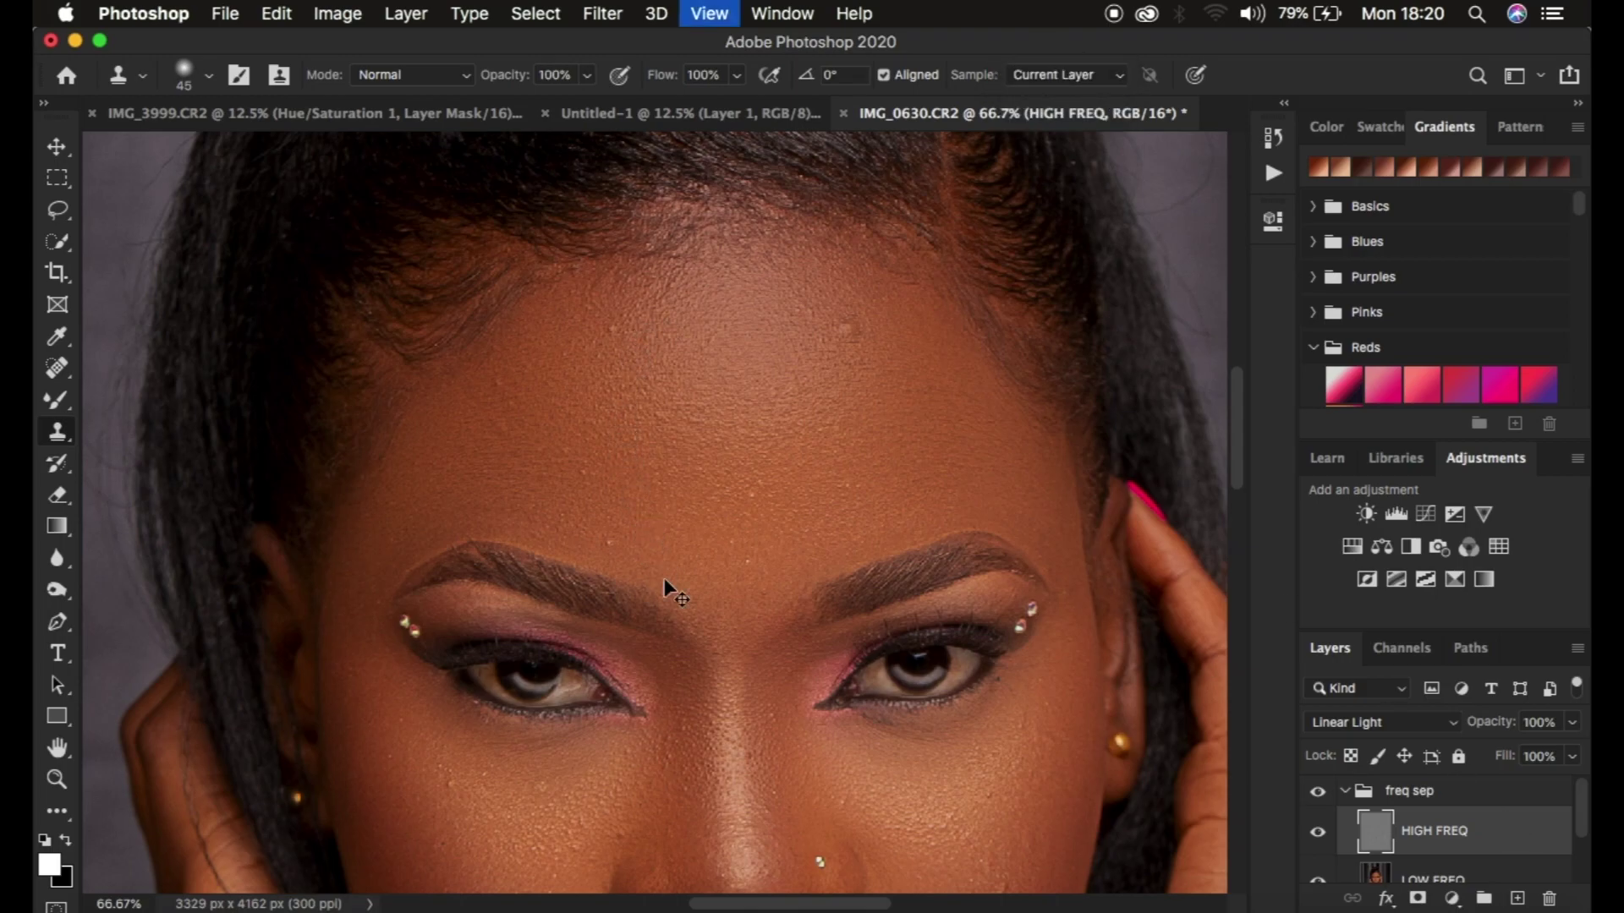
pyautogui.press('super+equal')
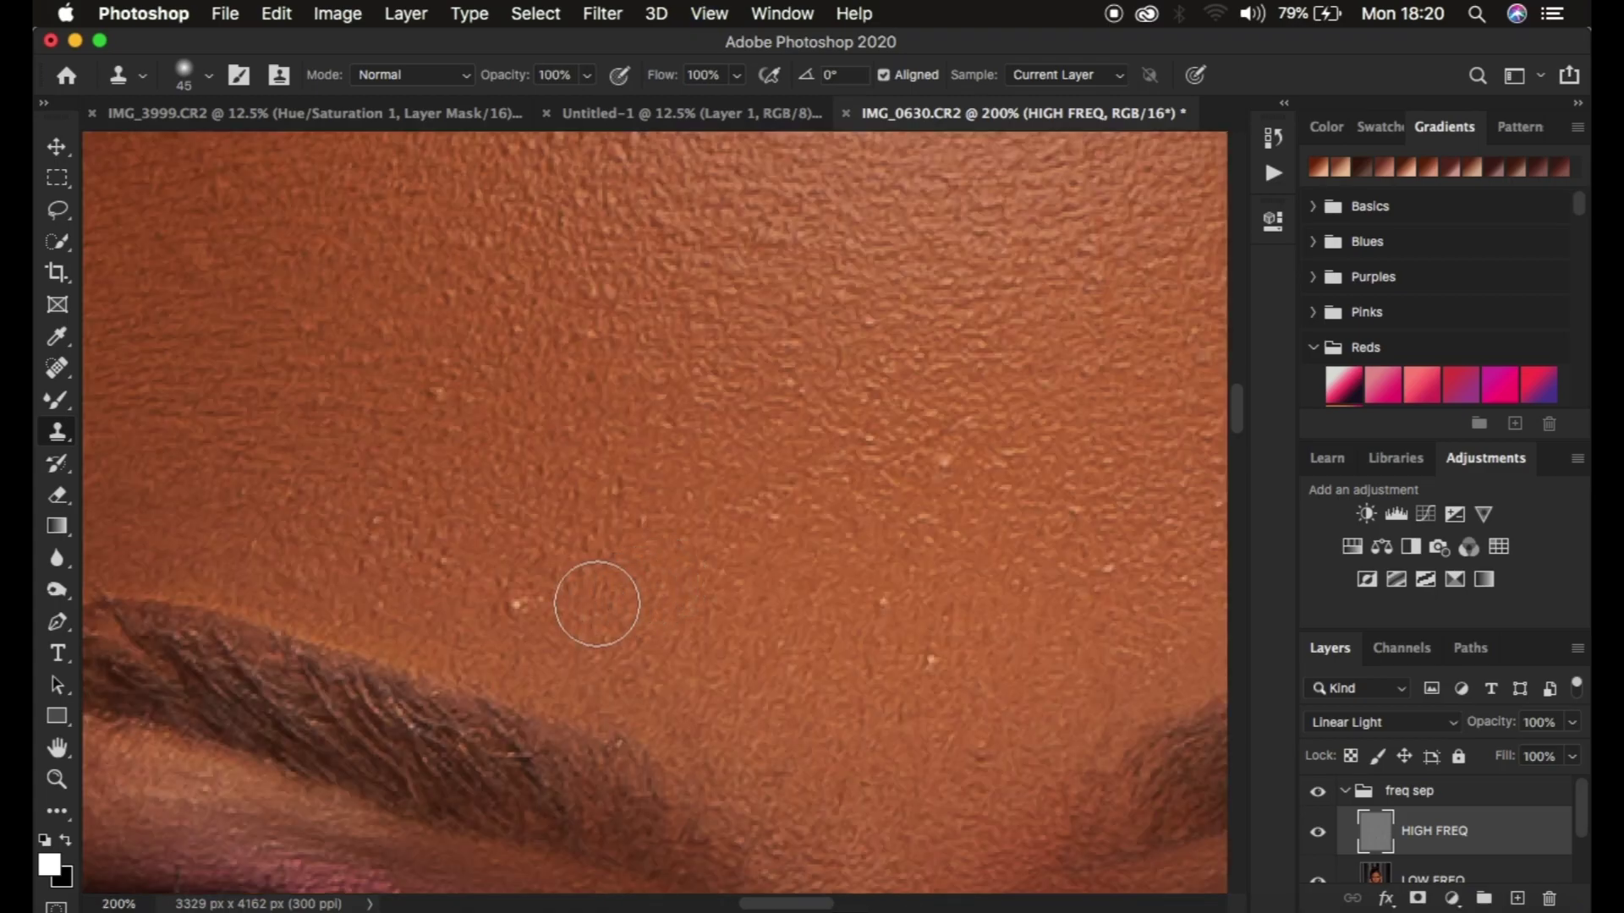
pyautogui.press('[')
pyautogui.press('[')
pyautogui.press('[')
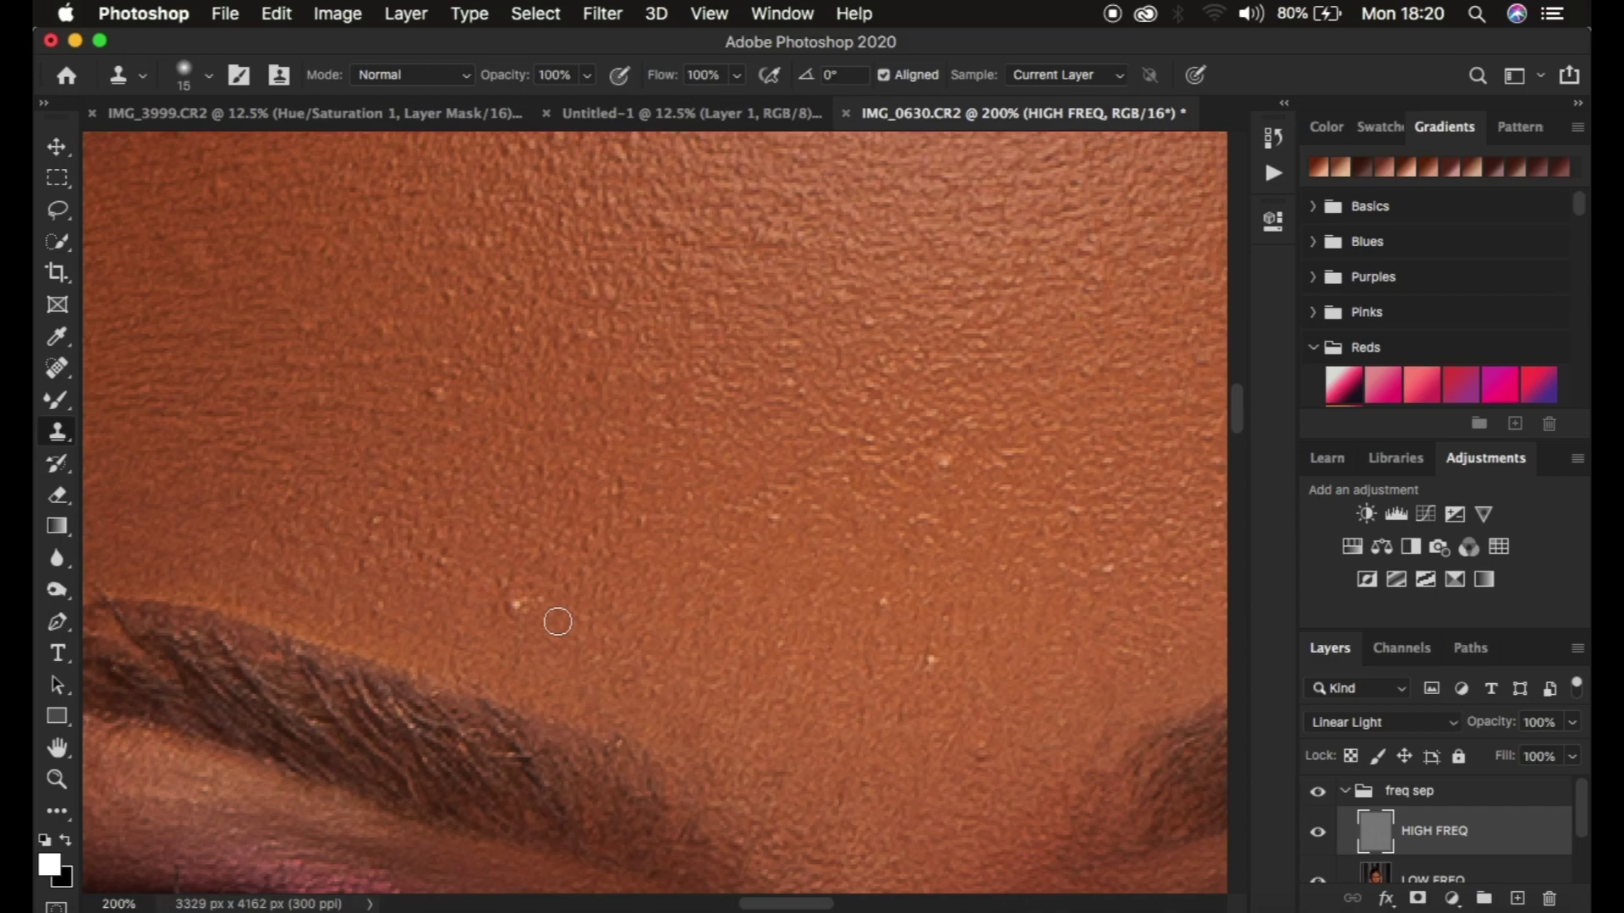
pyautogui.keyDown('alt'); pyautogui.click(558, 622); pyautogui.keyUp('alt')
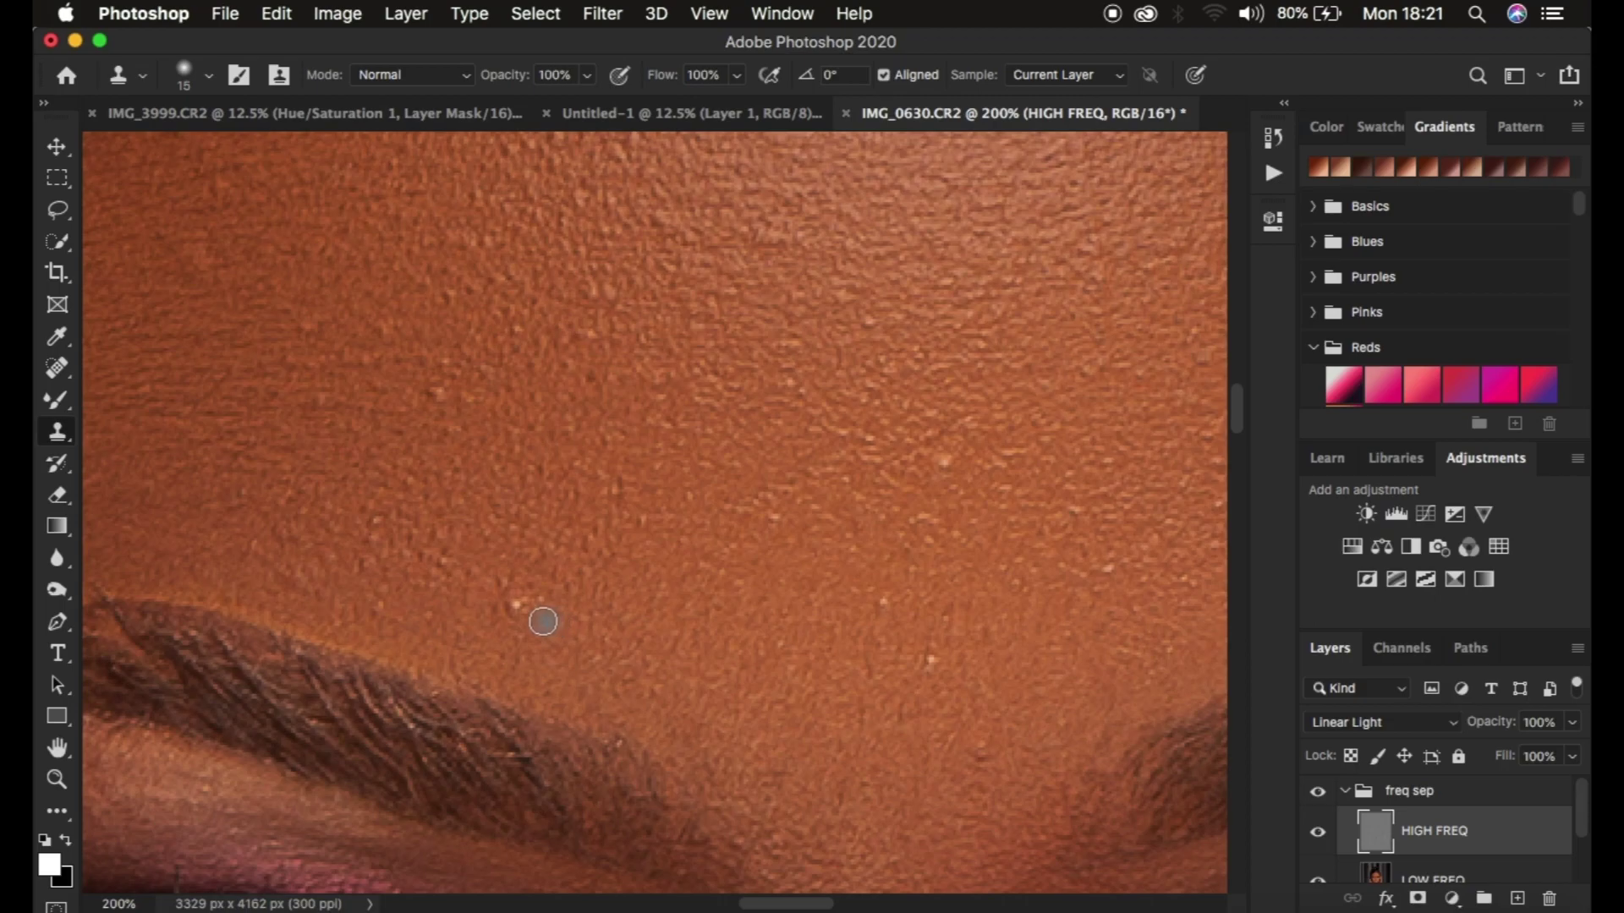
pyautogui.click(517, 608)
# Enlarge the brush to 30 px and clone out the bright bumps on the lower forehead and between the eyebrows.
pyautogui.press(']')
pyautogui.press(']')
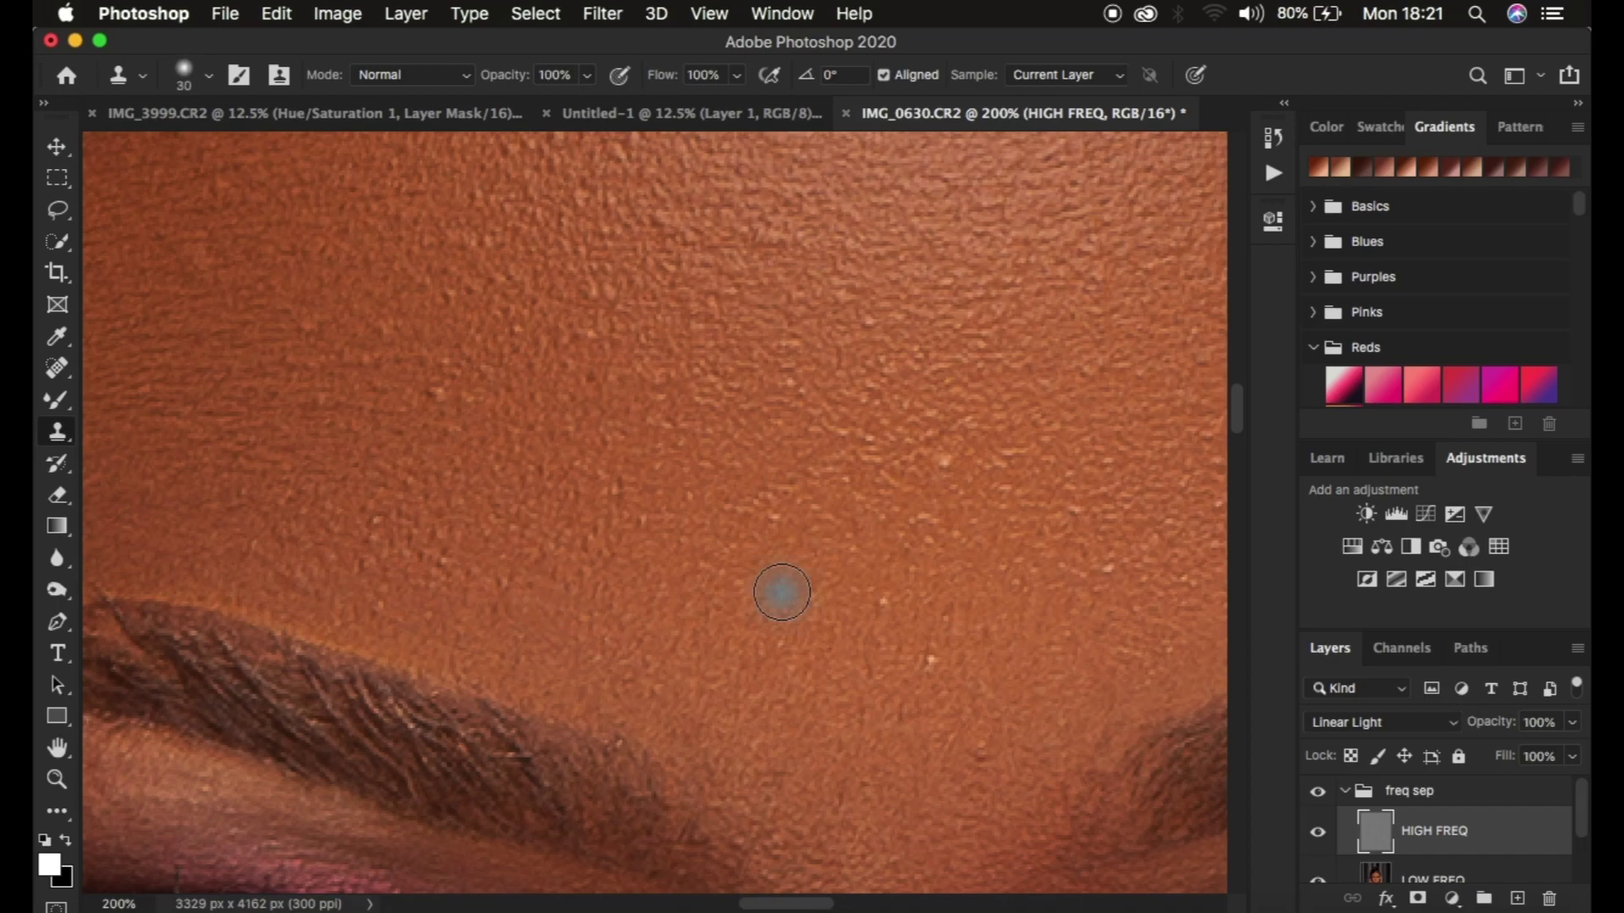
pyautogui.click(943, 462)
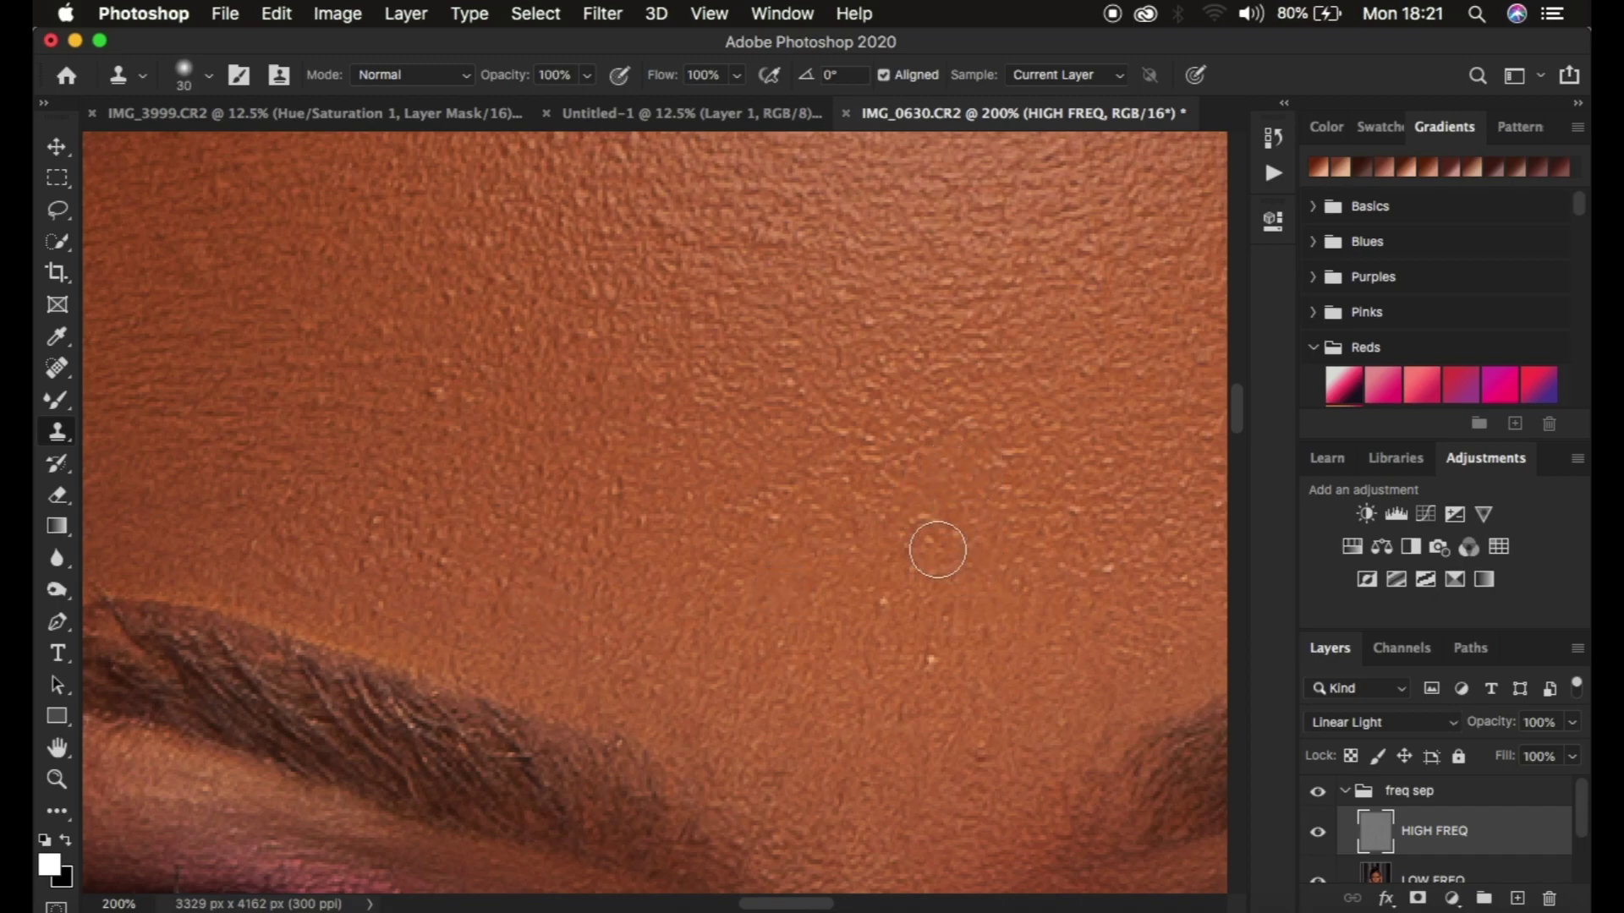
pyautogui.click(929, 660)
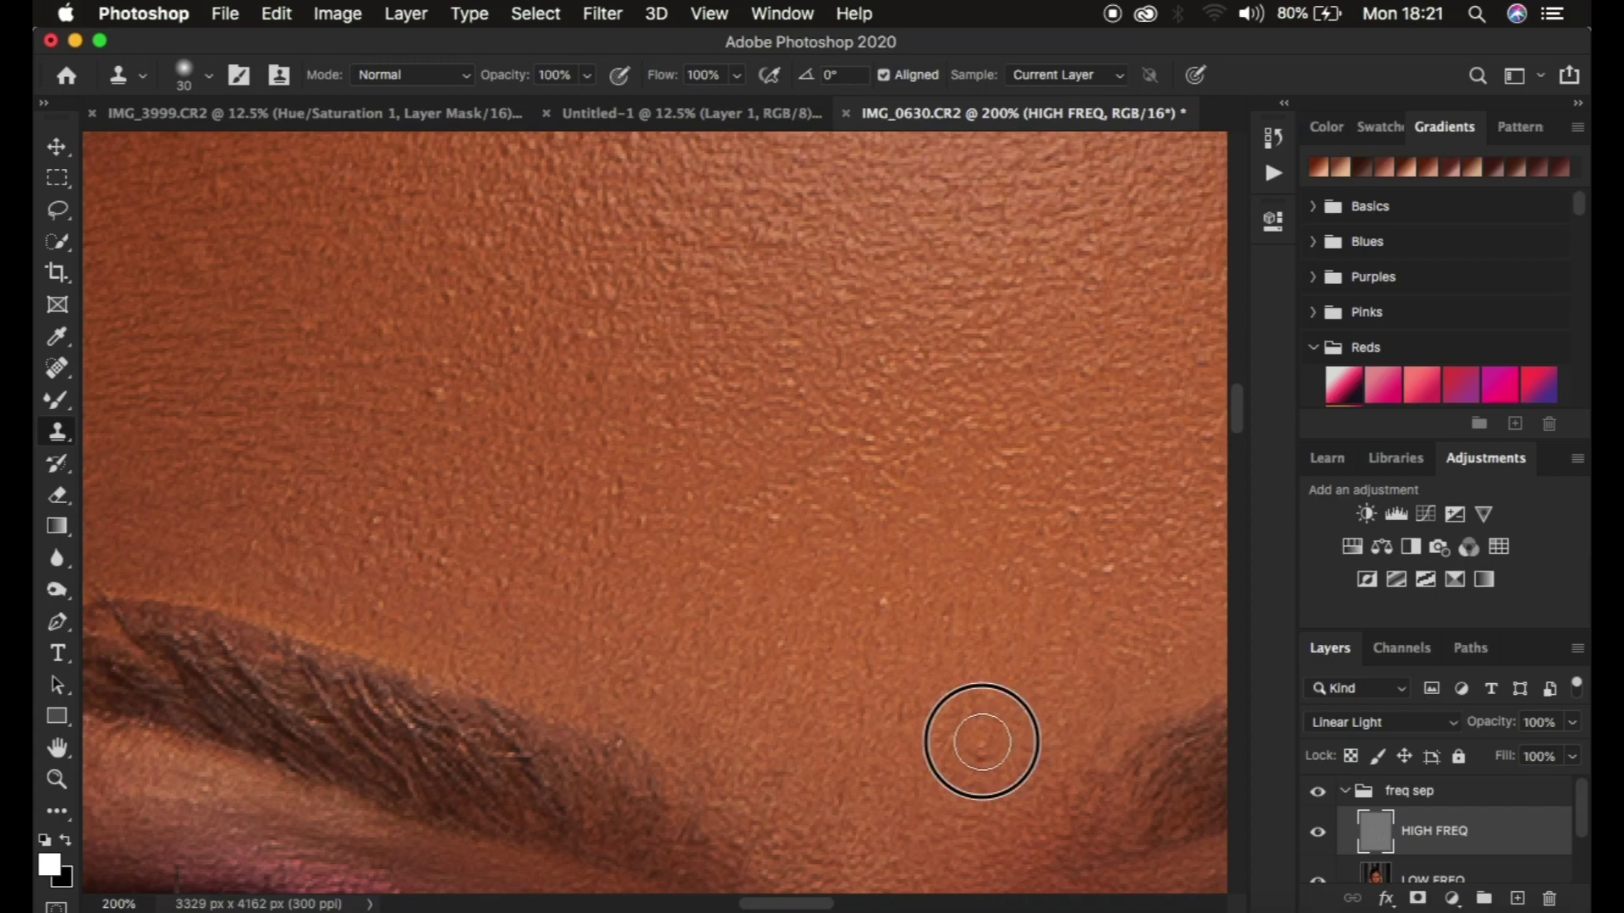
pyautogui.keyDown('alt'); pyautogui.click(489, 404); pyautogui.keyUp('alt')
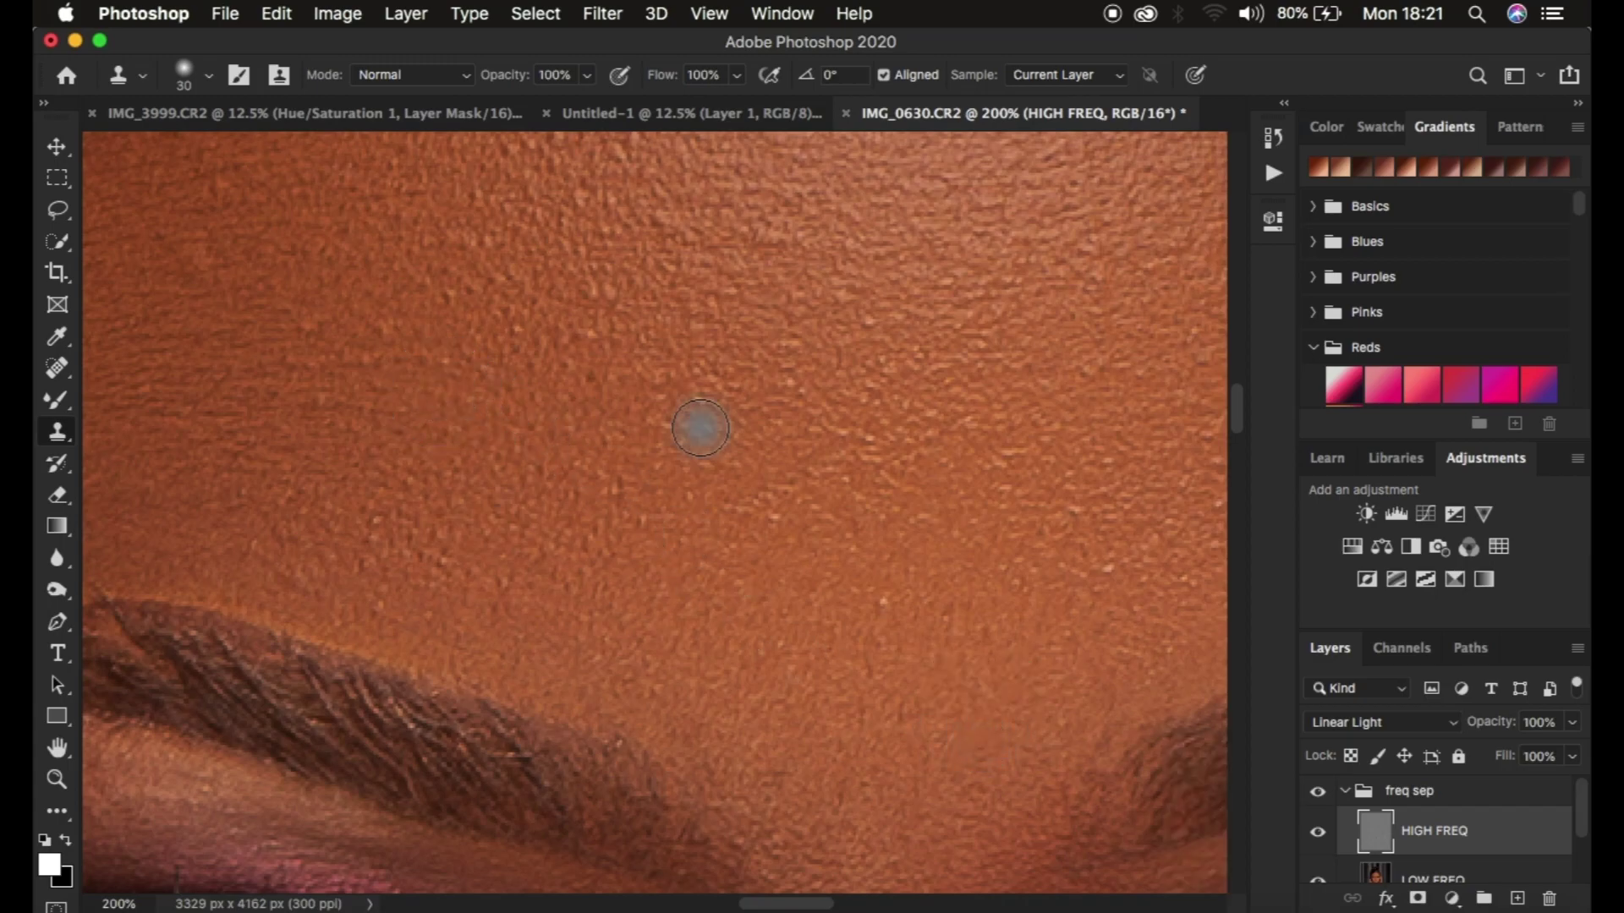
# Clone clean texture over the raised blemishes on the upper forehead near the hairline.
pyautogui.press('super+minus')
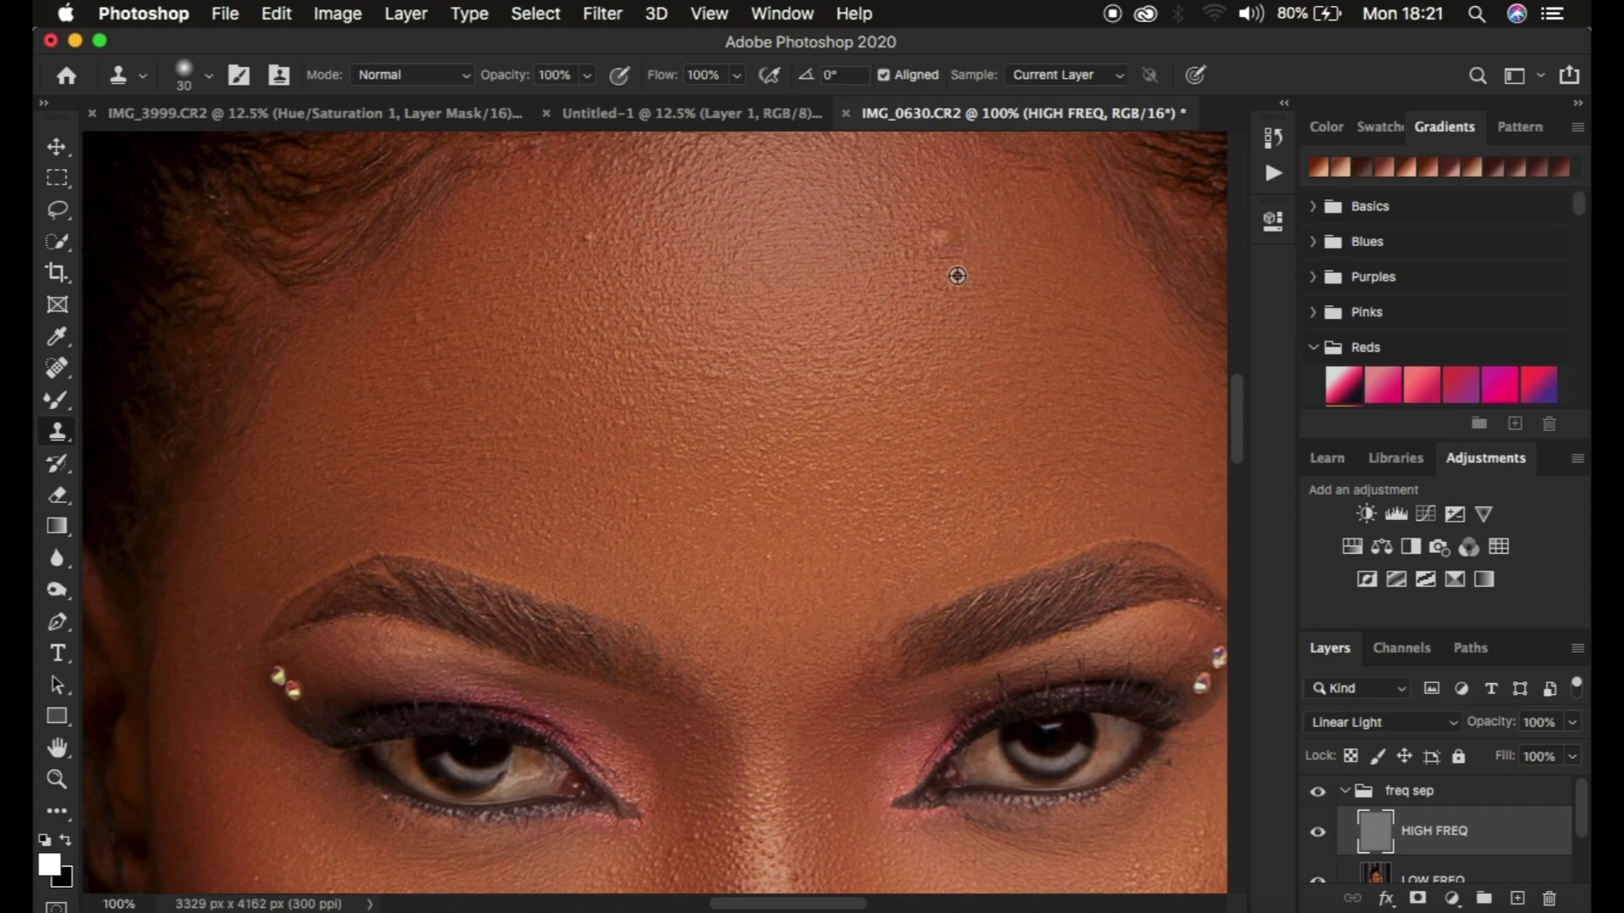
pyautogui.moveTo(952, 243)
pyautogui.mouseDown()
pyautogui.moveTo(986, 232)
pyautogui.moveTo(956, 235)
pyautogui.mouseUp()
pyautogui.keyDown('alt'); pyautogui.click(937, 270); pyautogui.keyUp('alt')
pyautogui.keyDown('alt'); pyautogui.click(418, 270); pyautogui.keyUp('alt')
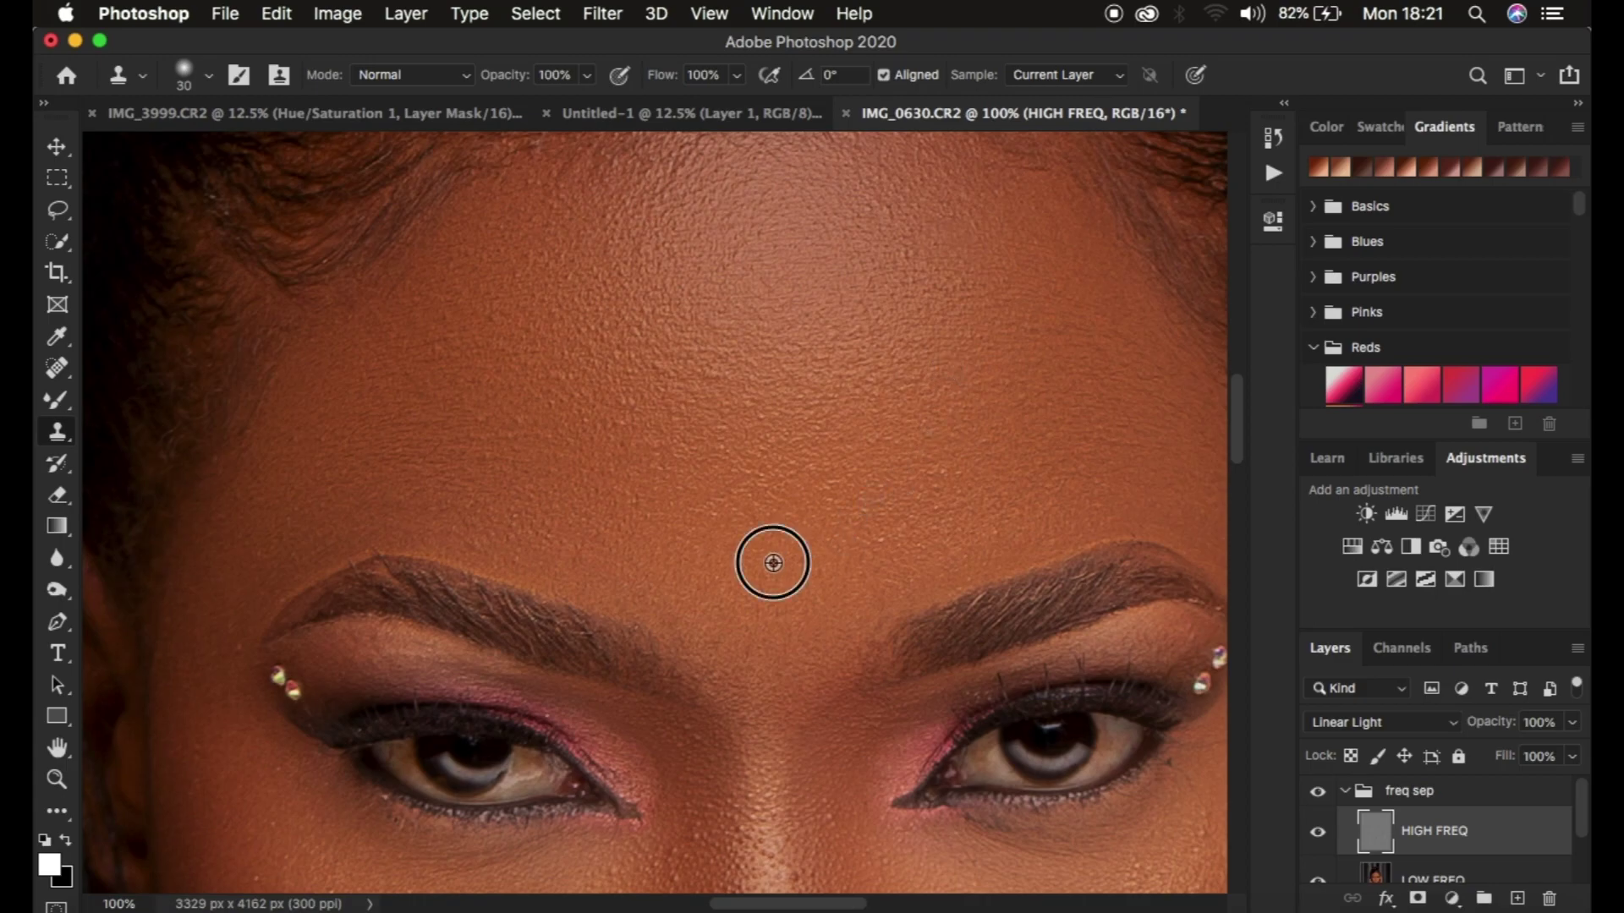
# Clone out bumps on the cheek below the eye and beside the nose bridge, undoing the stray strokes.
pyautogui.scroll(-5, 508, 490)
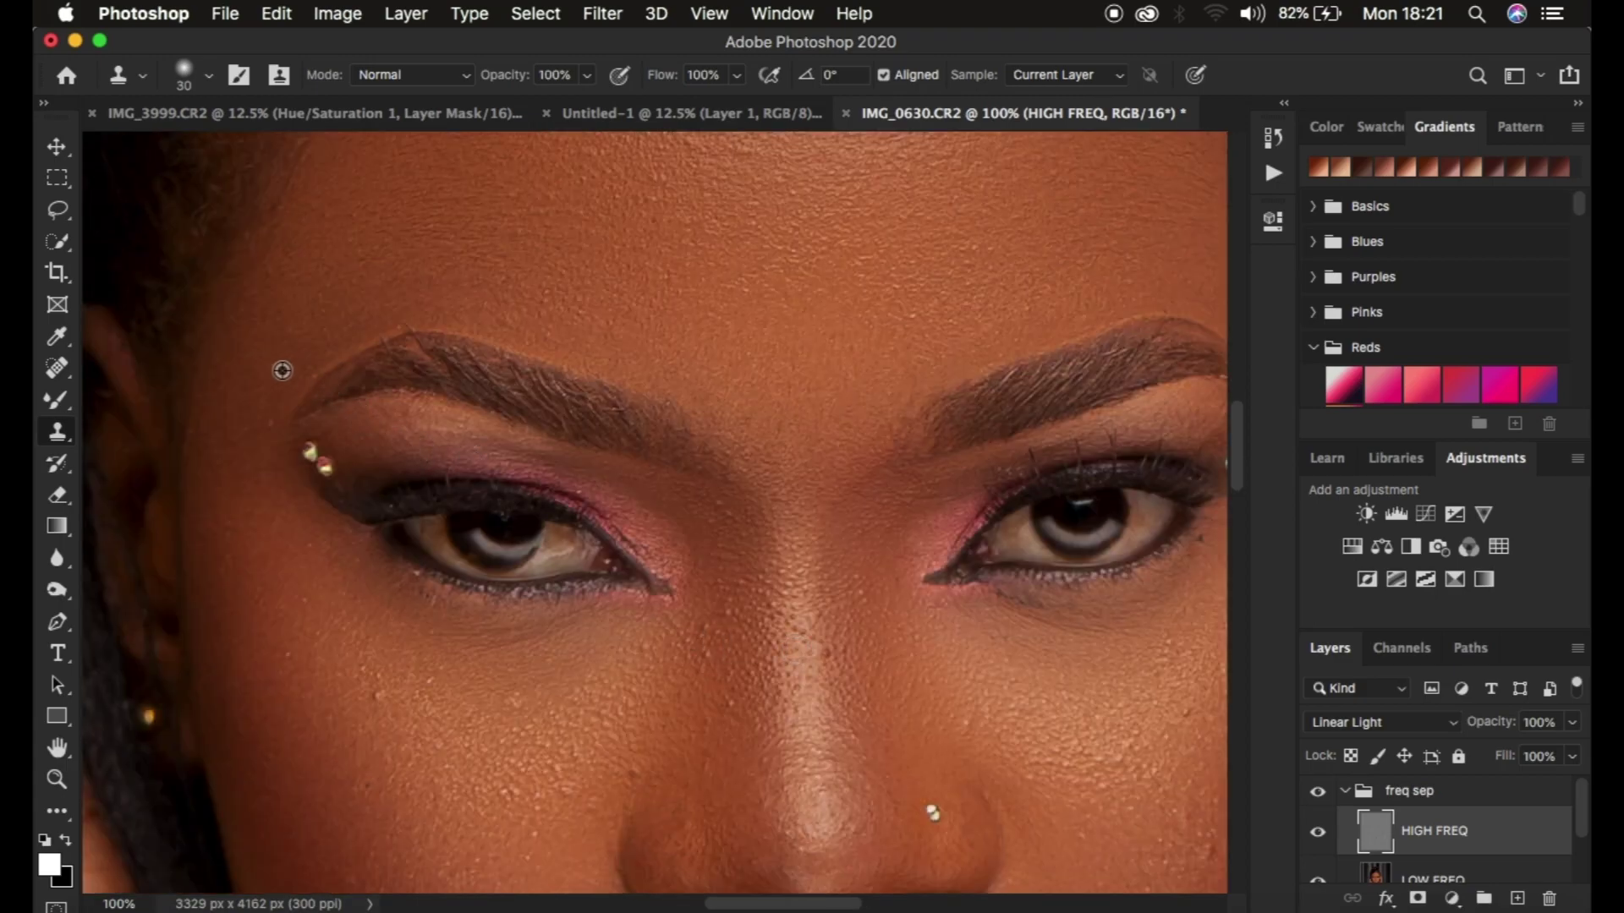
pyautogui.keyDown('alt'); pyautogui.click(429, 712); pyautogui.keyUp('alt')
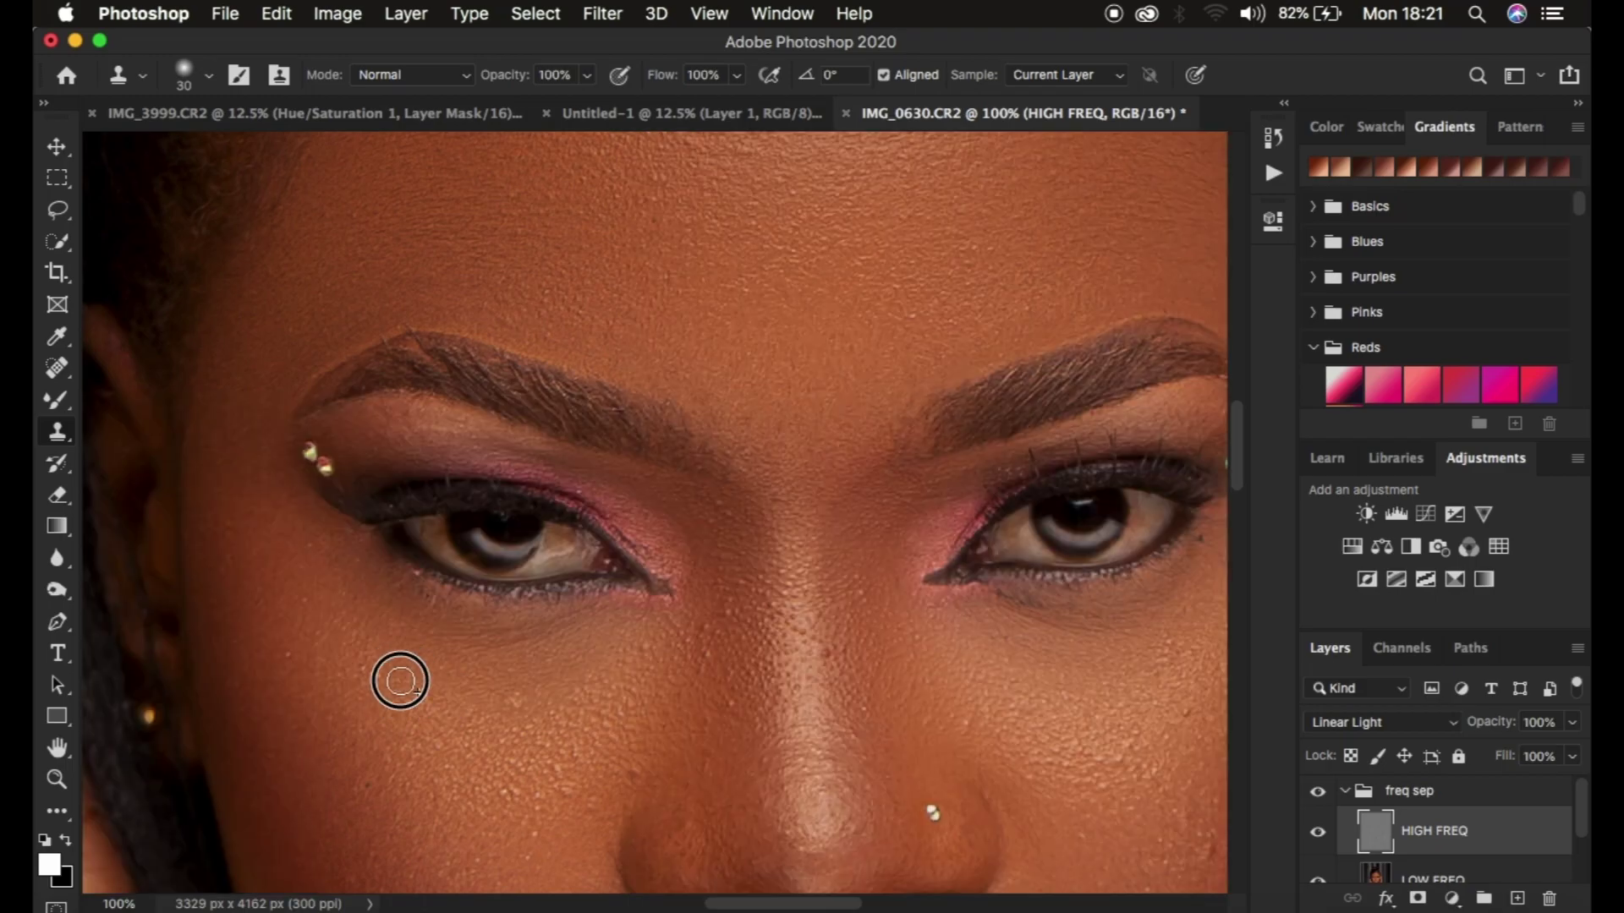
pyautogui.keyDown('alt'); pyautogui.click(870, 617); pyautogui.keyUp('alt')
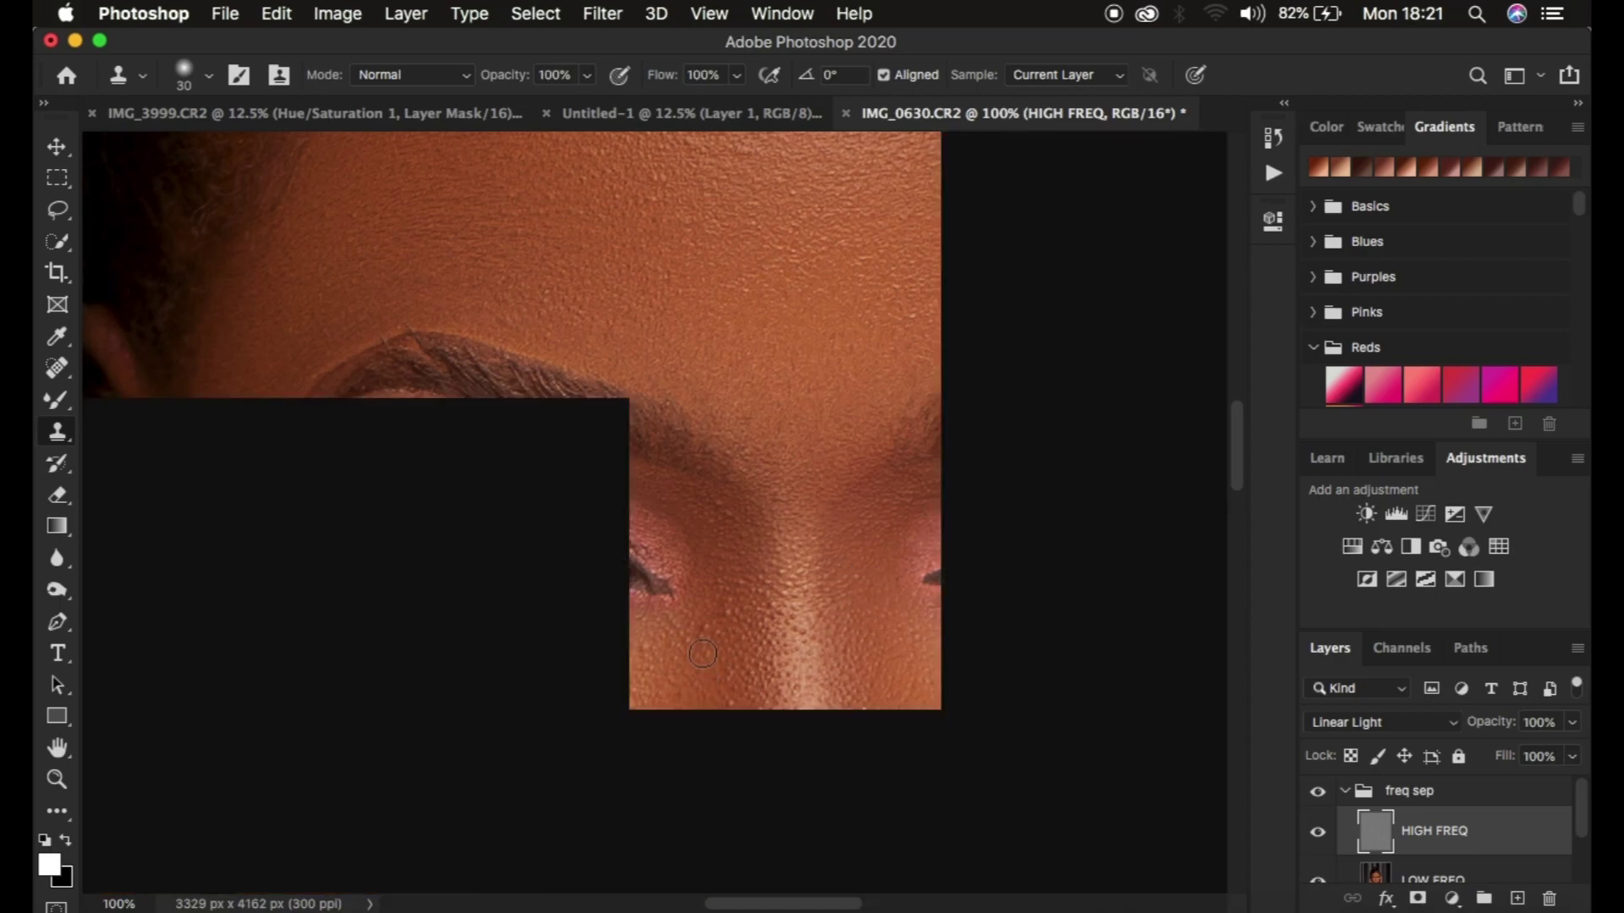
pyautogui.click(699, 627)
pyautogui.press('super+z')
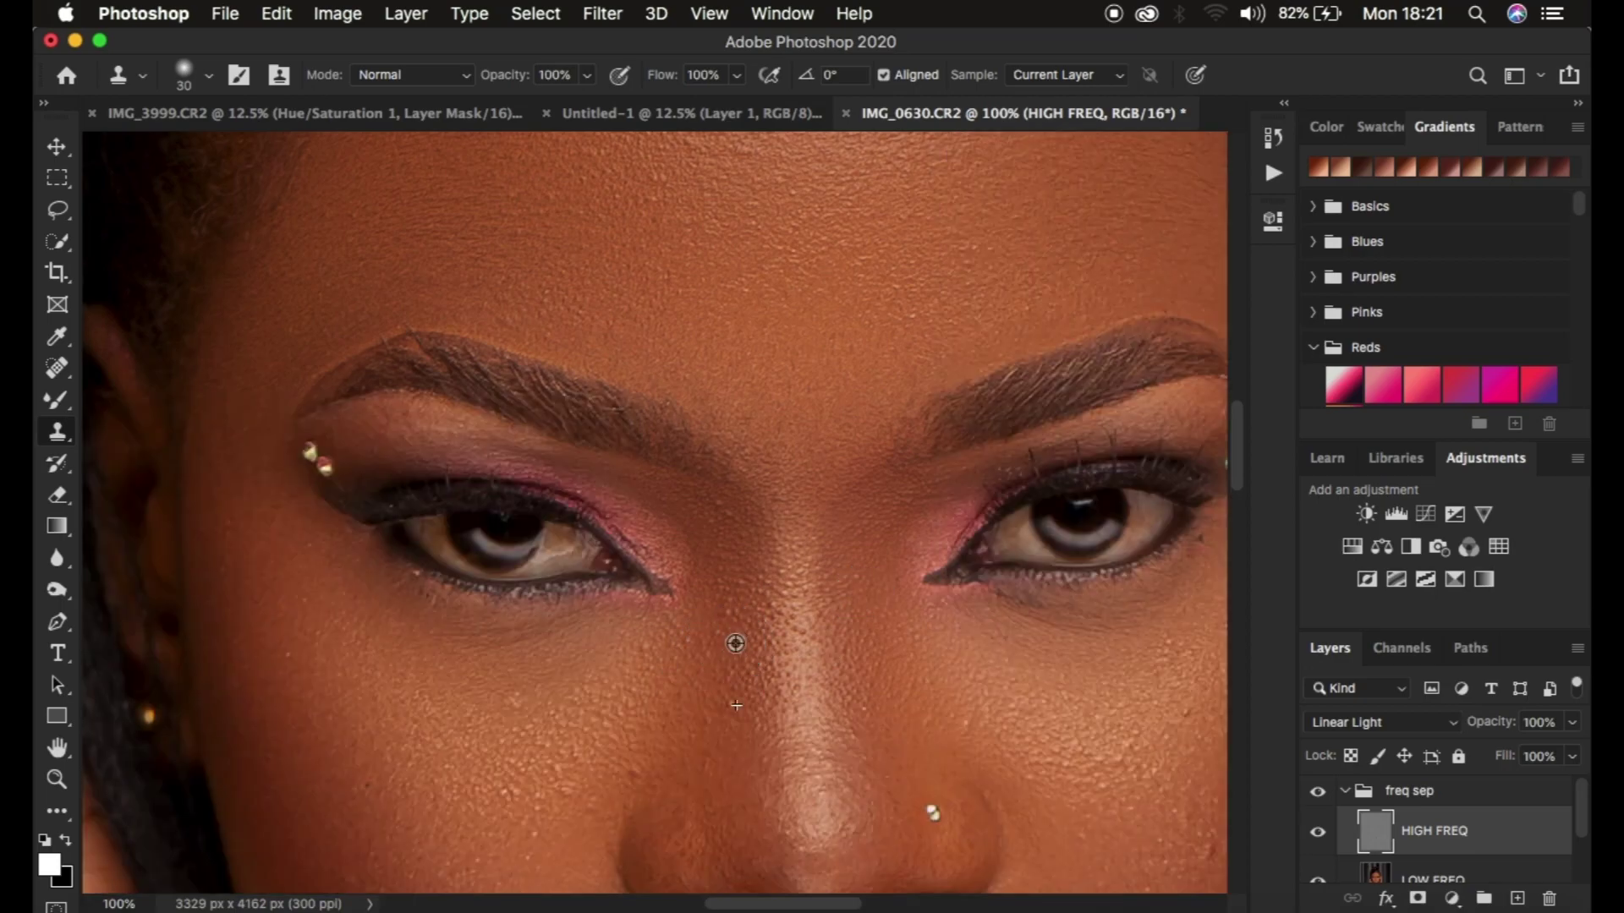
pyautogui.press('super+z')
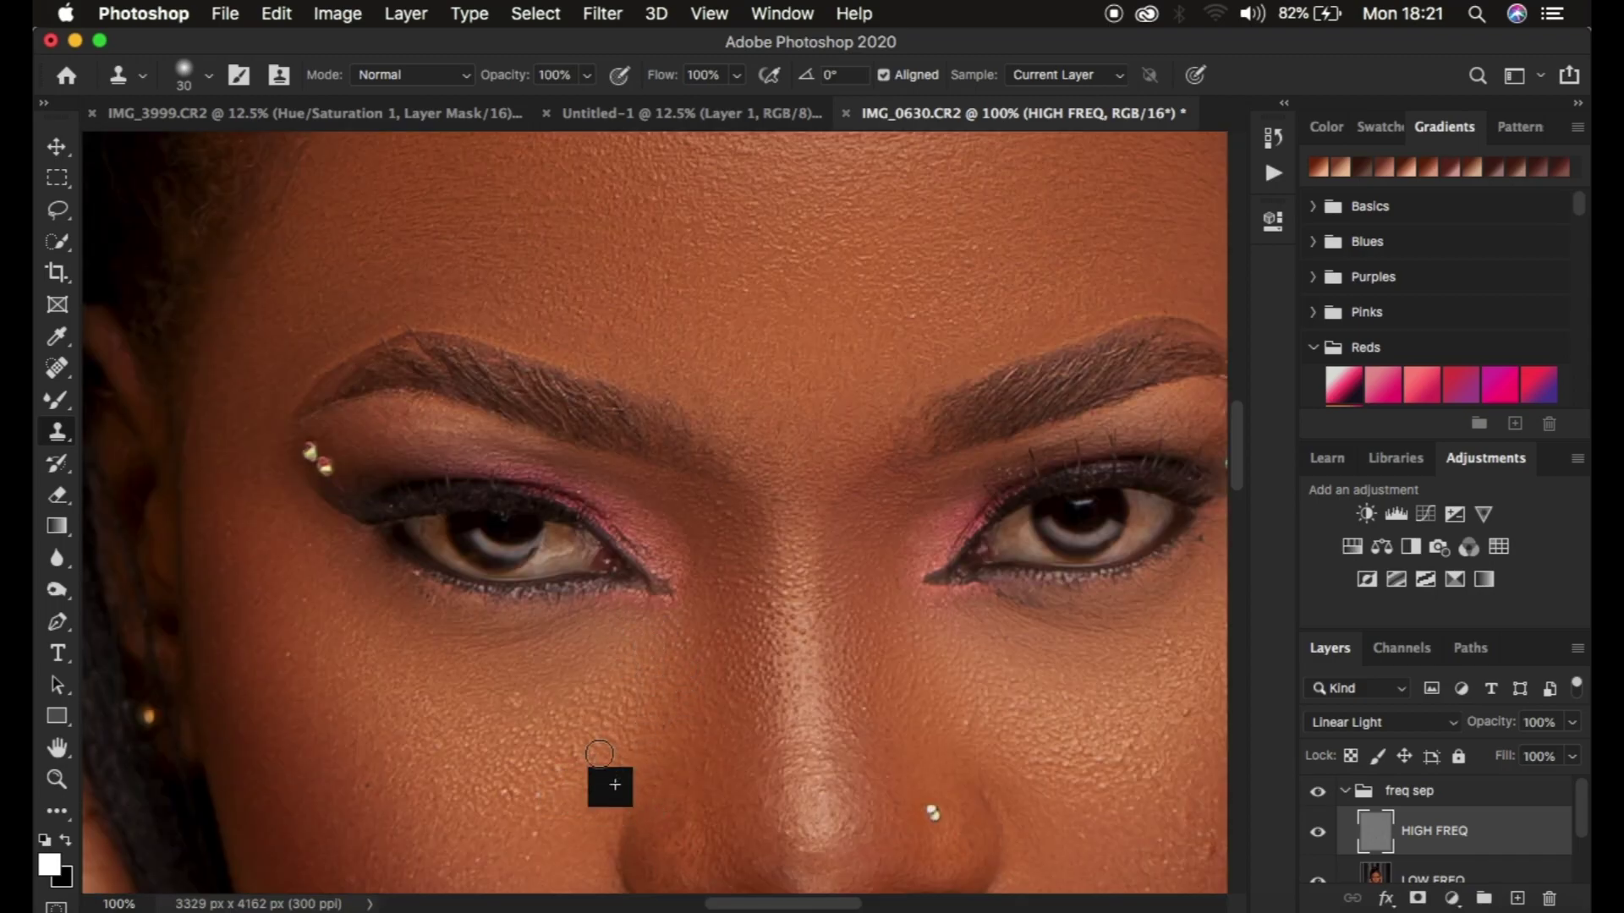
# Sample clean skin beside the nostril and clone out the bumps across the cheek opposite the nose stud.
pyautogui.scroll(-5, 871, 732)
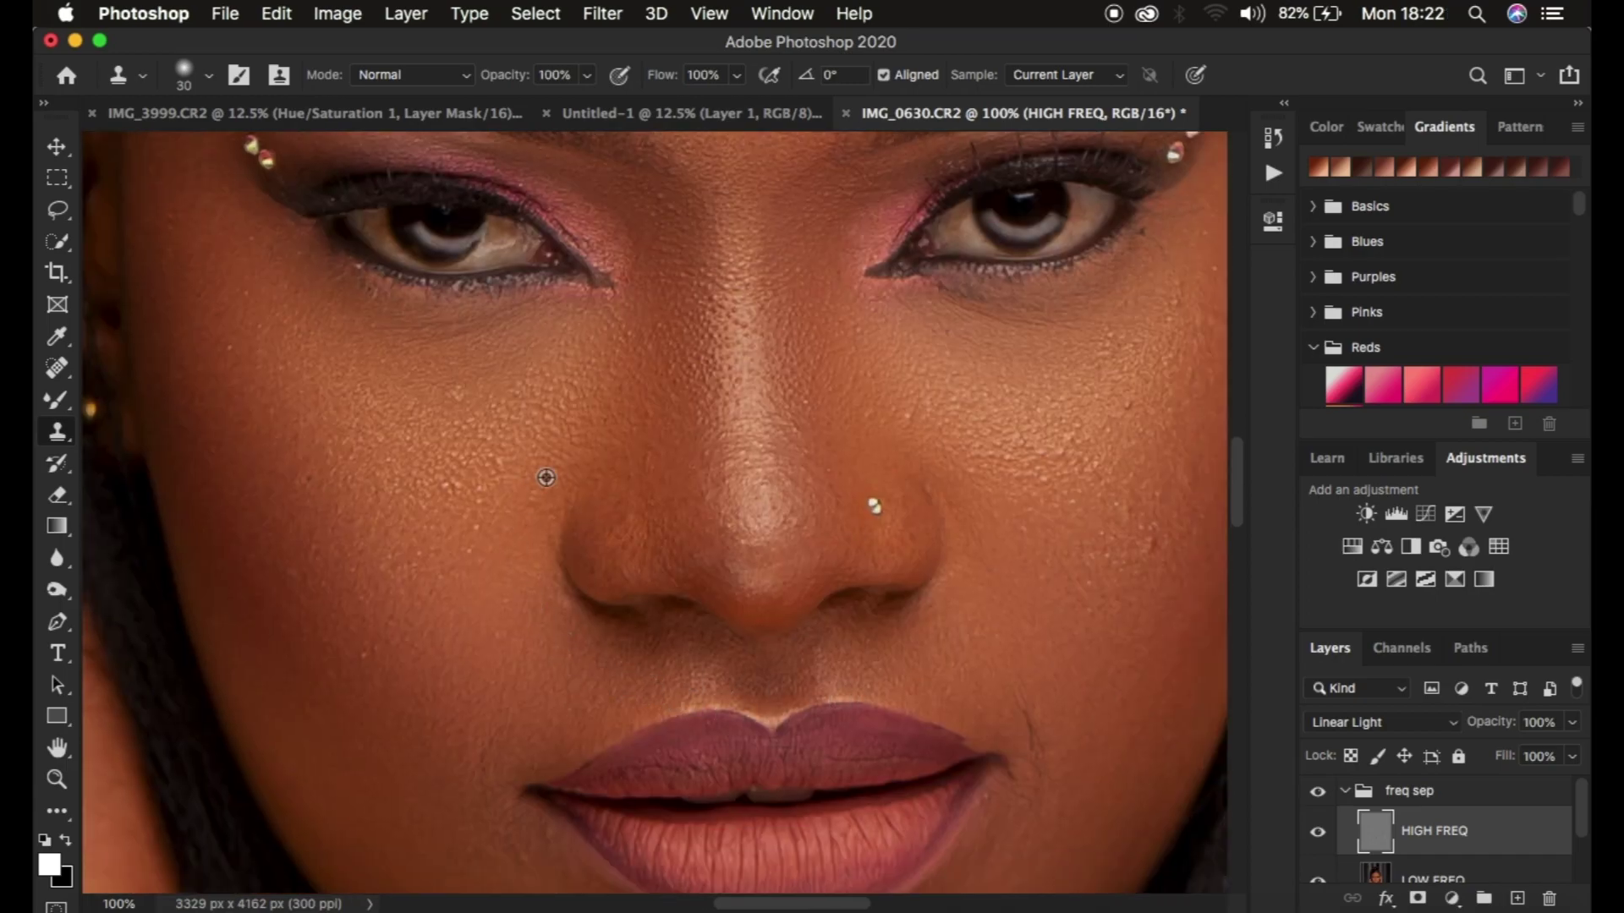
pyautogui.keyDown('alt'); pyautogui.click(546, 478); pyautogui.keyUp('alt')
pyautogui.click(517, 455)
pyautogui.click(466, 475)
pyautogui.click(446, 489)
pyautogui.click(364, 655)
# Clone out the bumps on the stud-side cheek and the fine dark line beside the mouth corner.
pyautogui.click(1152, 544)
pyautogui.click(1115, 459)
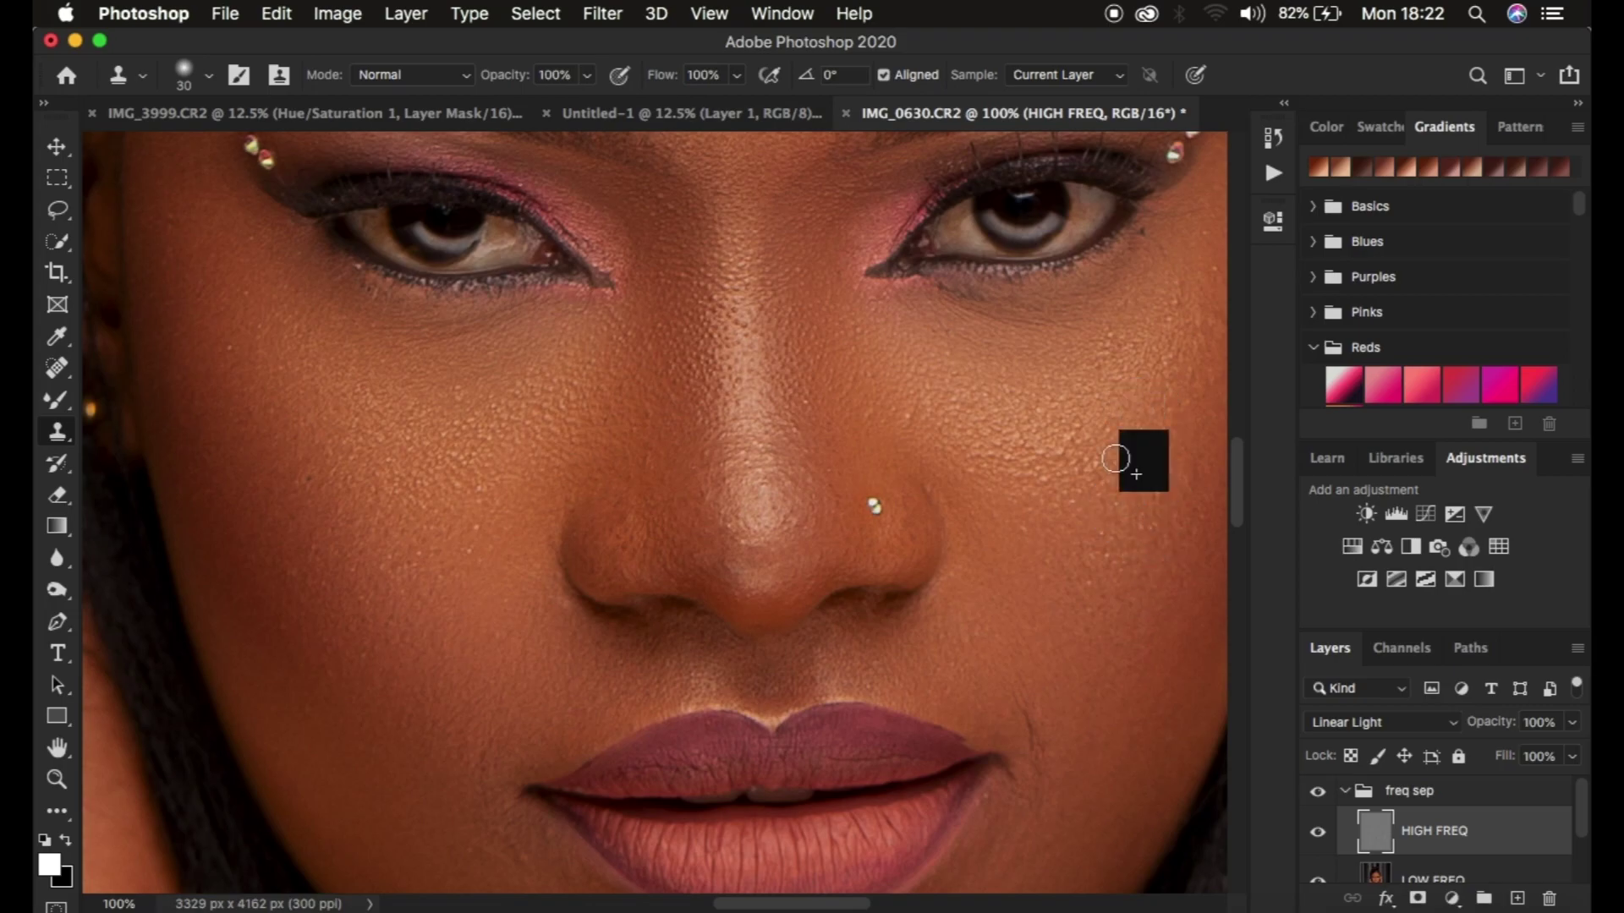
pyautogui.click(1069, 440)
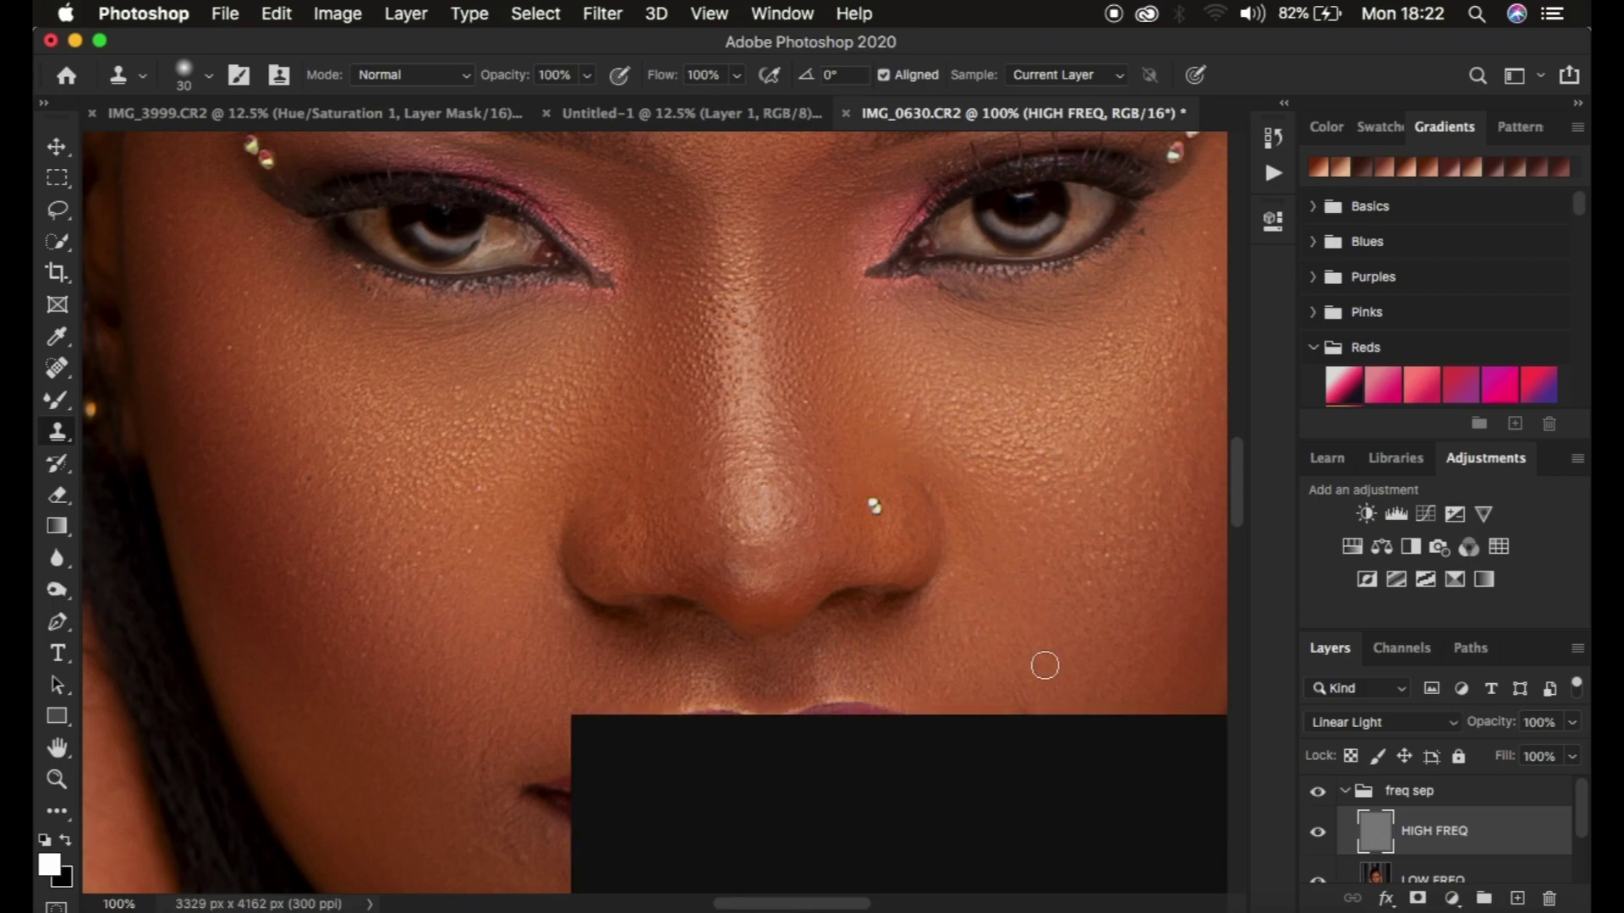
pyautogui.moveTo(1015, 682); pyautogui.dragTo(1034, 747)
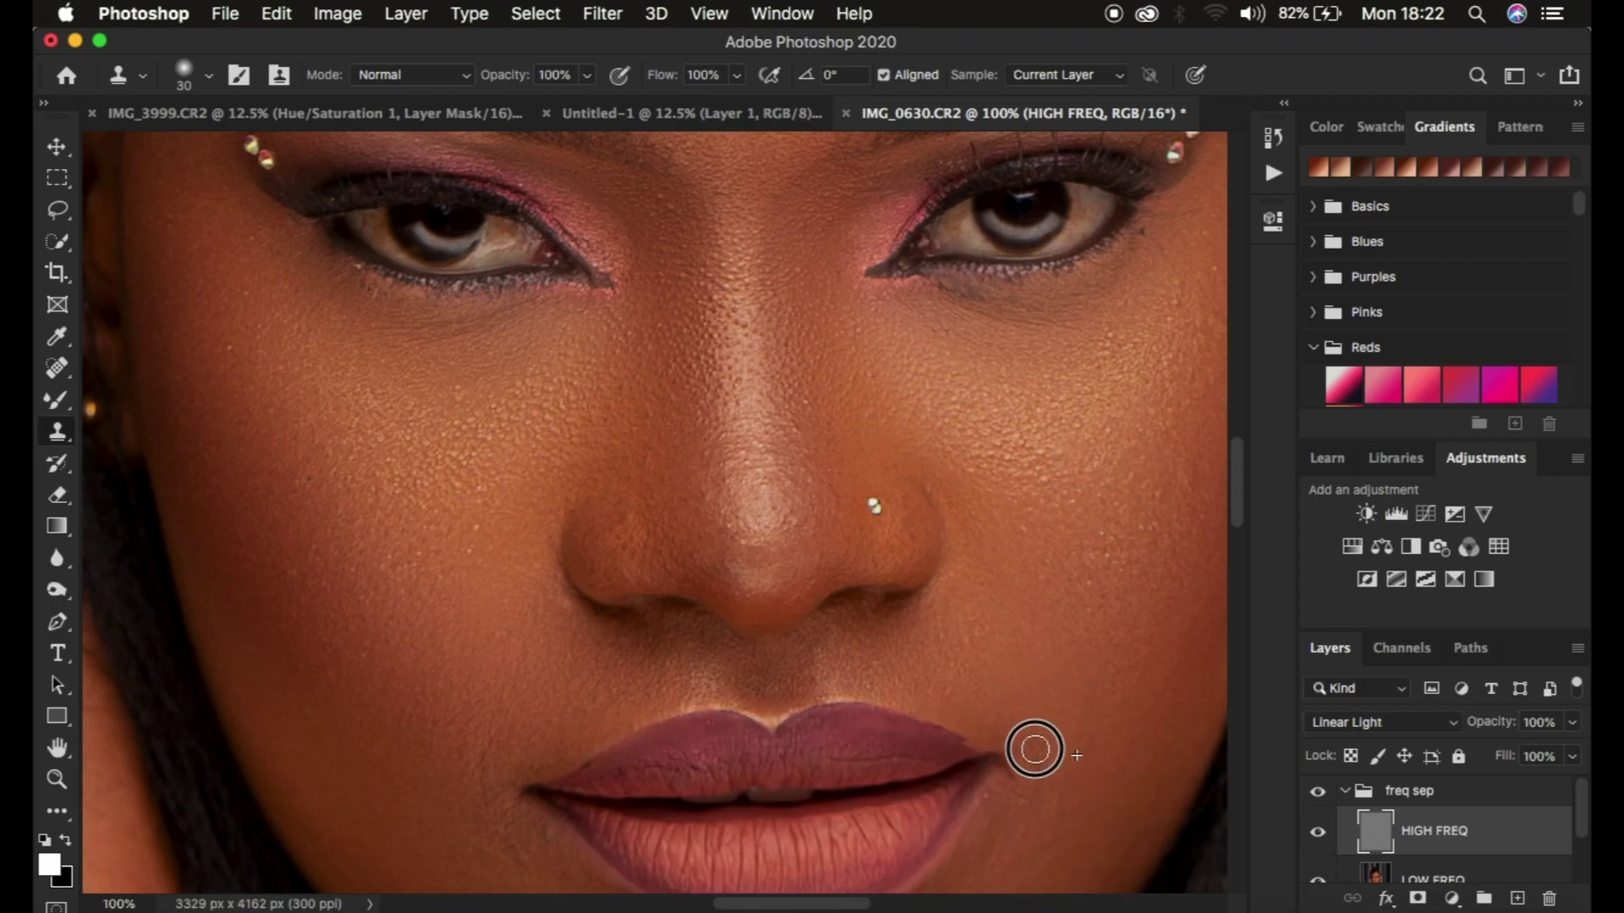
pyautogui.click(1010, 765)
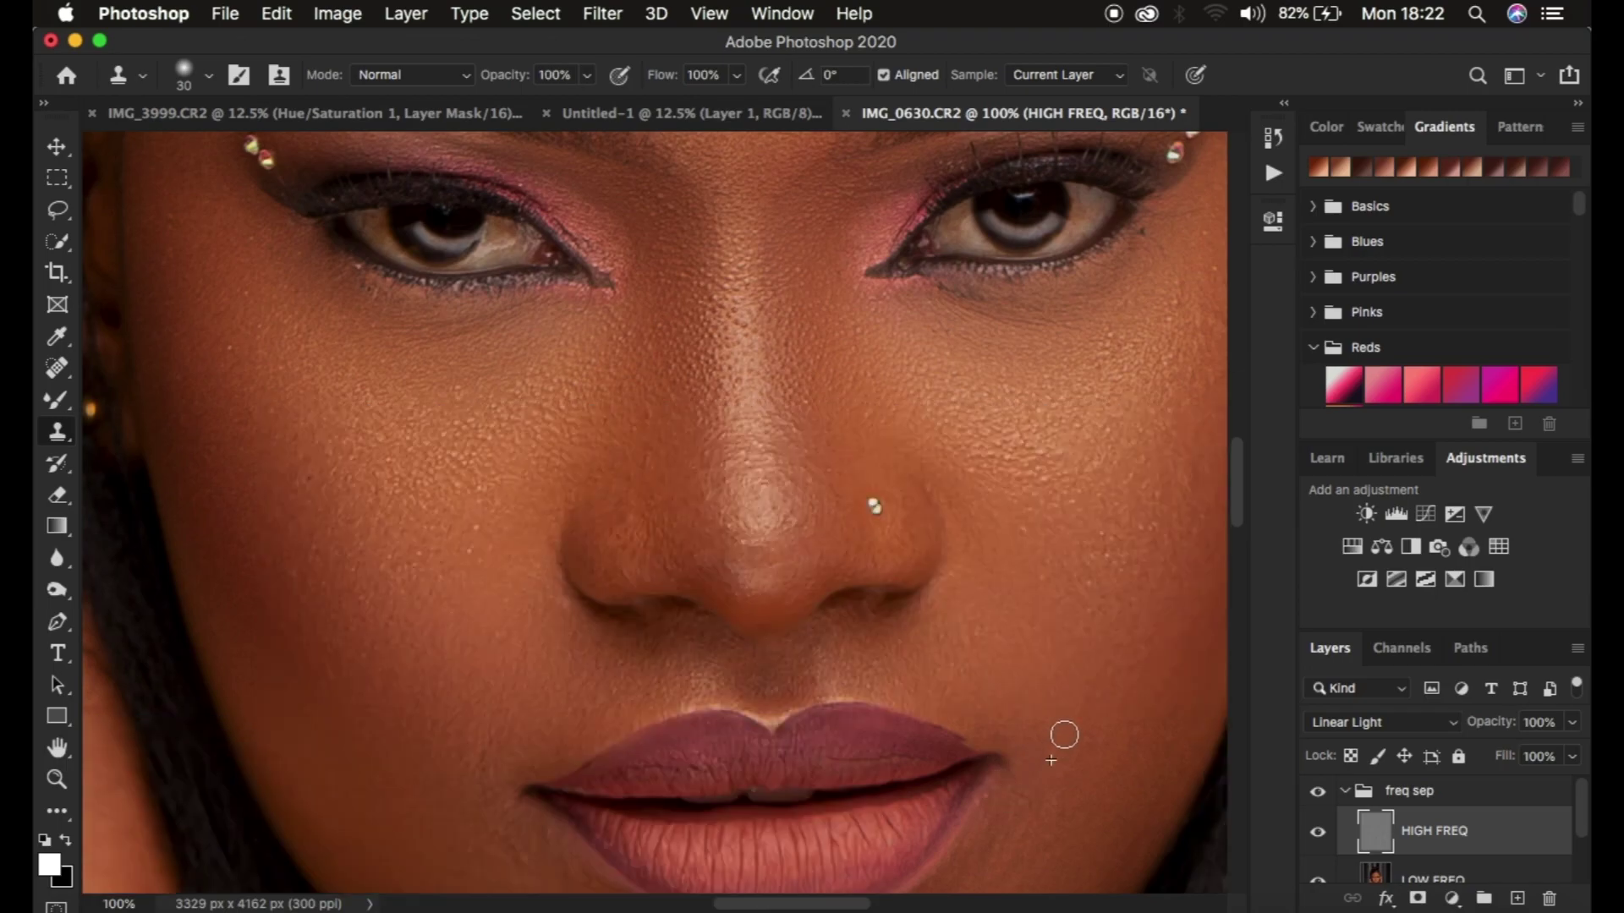
# Enlarge the Clone Stamp brush to 45 and clone clean texture over the rough skin around the mouth corner opposite the nose stud.
pyautogui.scroll(-5, 1064, 735)
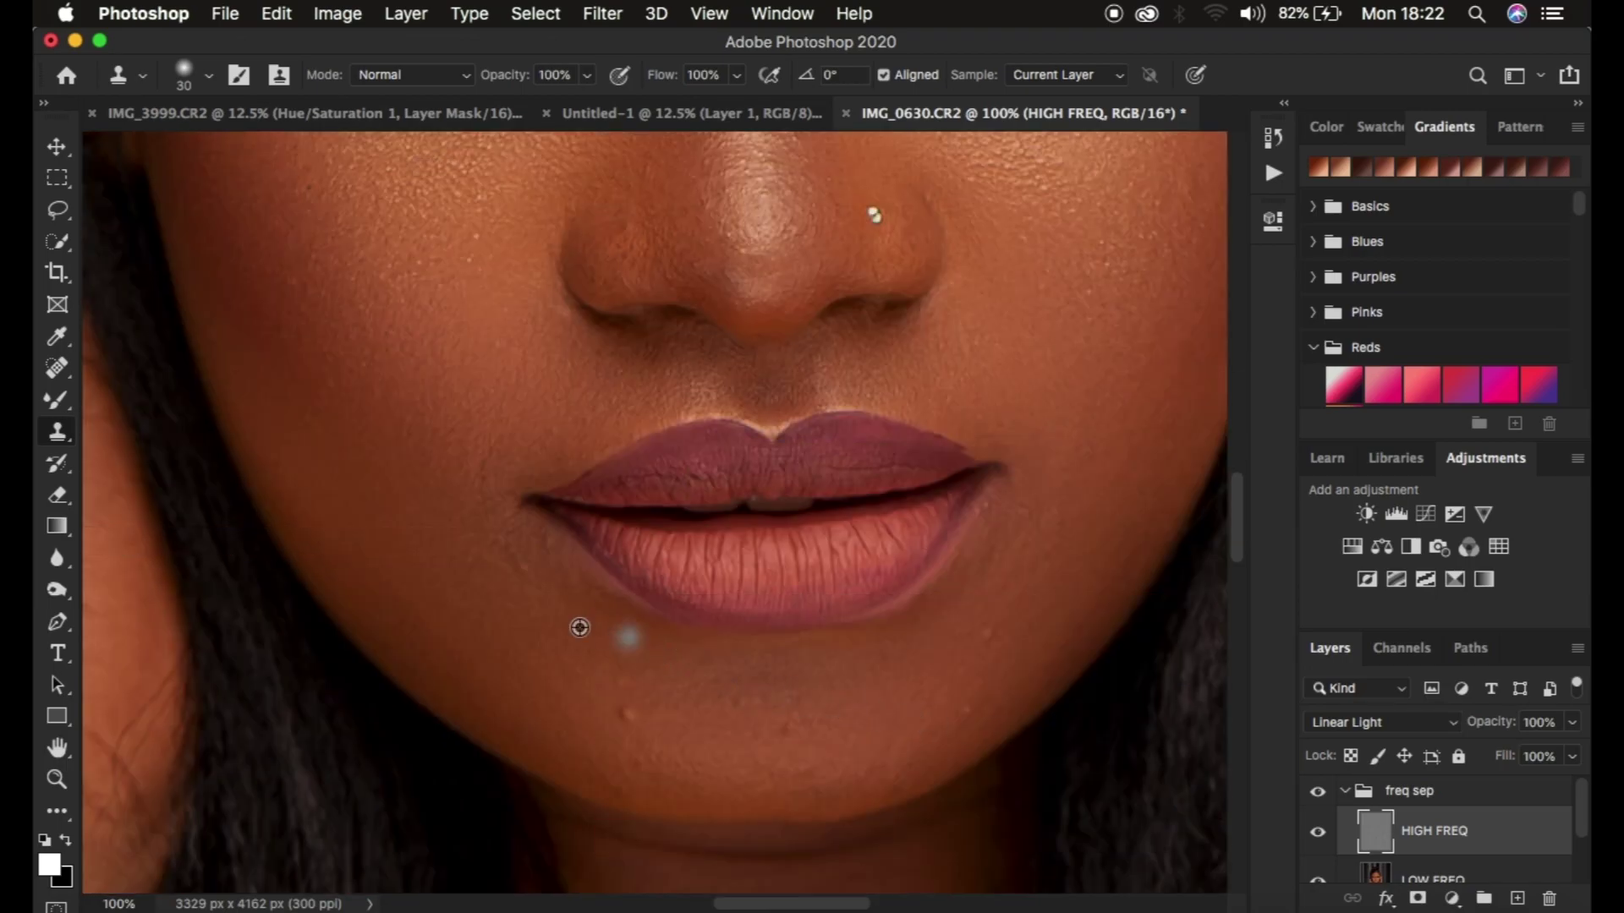
pyautogui.press(']')
pyautogui.press(']')
pyautogui.press(']')
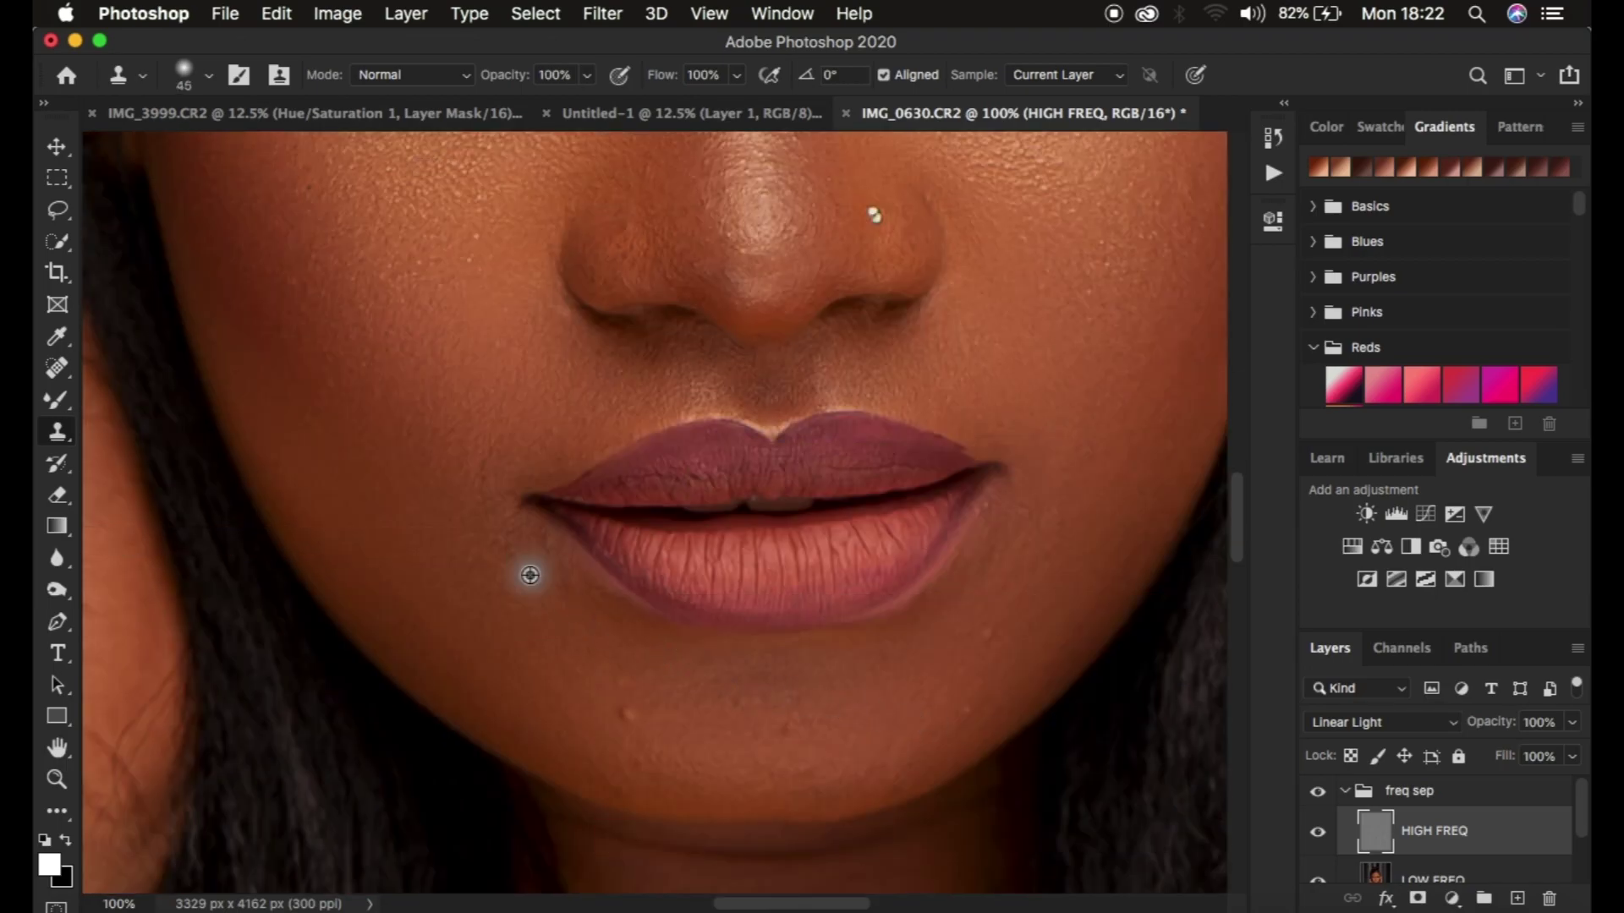
pyautogui.keyDown('alt'); pyautogui.click(519, 590); pyautogui.keyUp('alt')
pyautogui.moveTo(544, 547); pyautogui.dragTo(543, 617)
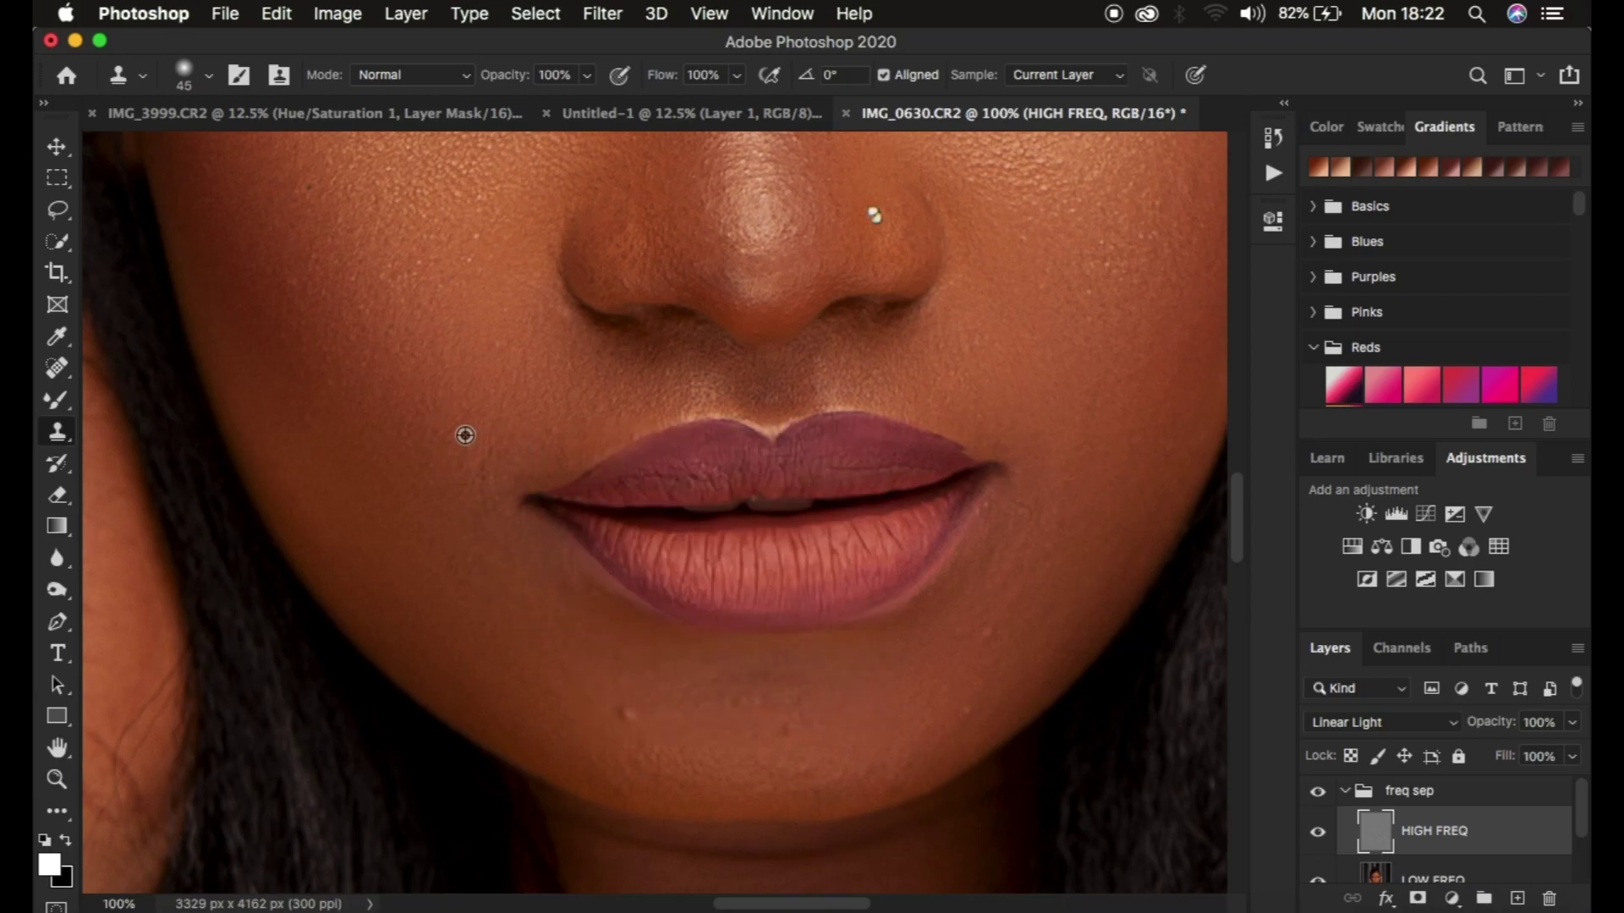
pyautogui.keyDown('alt'); pyautogui.click(573, 409); pyautogui.keyUp('alt')
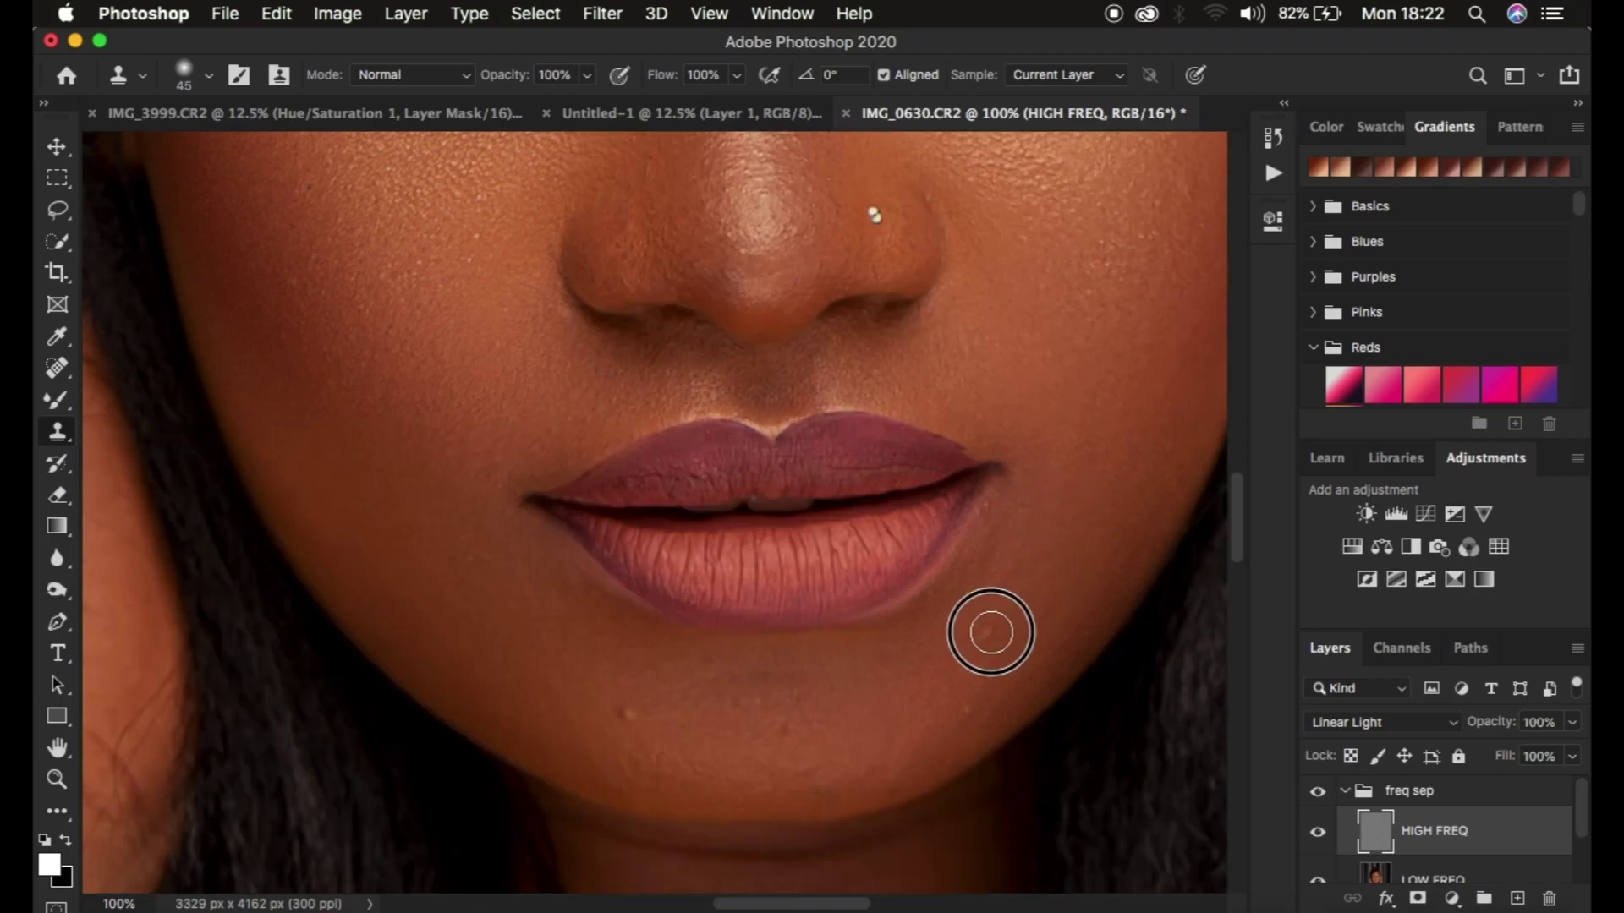
# Clone out the raised bumps across the chin and jaw below the lower lip.
pyautogui.click(992, 632)
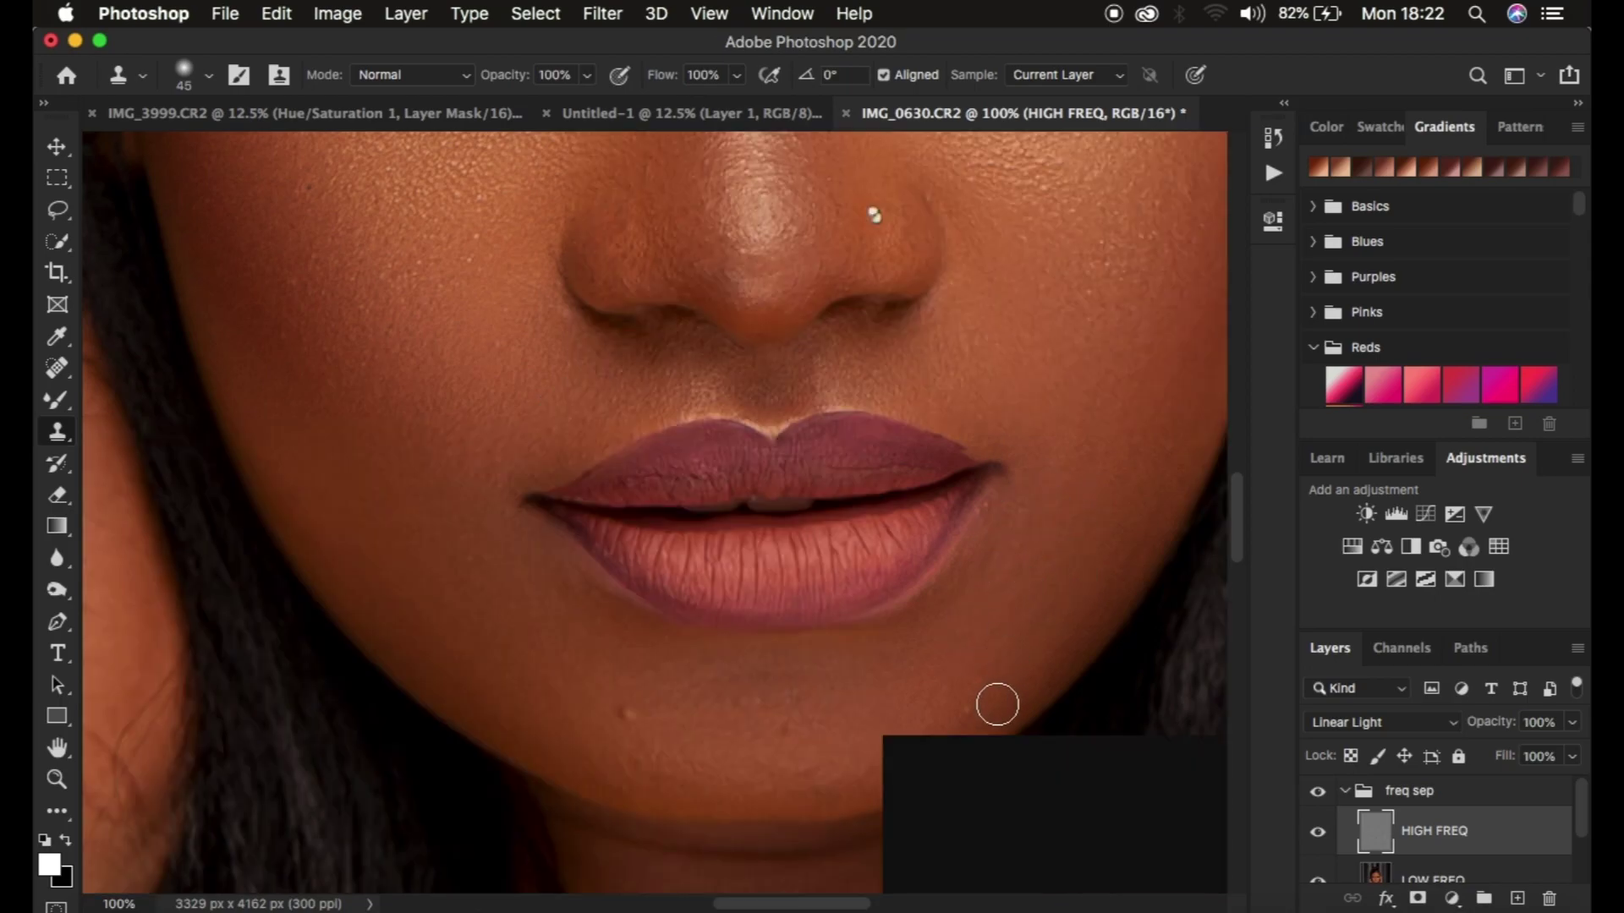
pyautogui.click(793, 724)
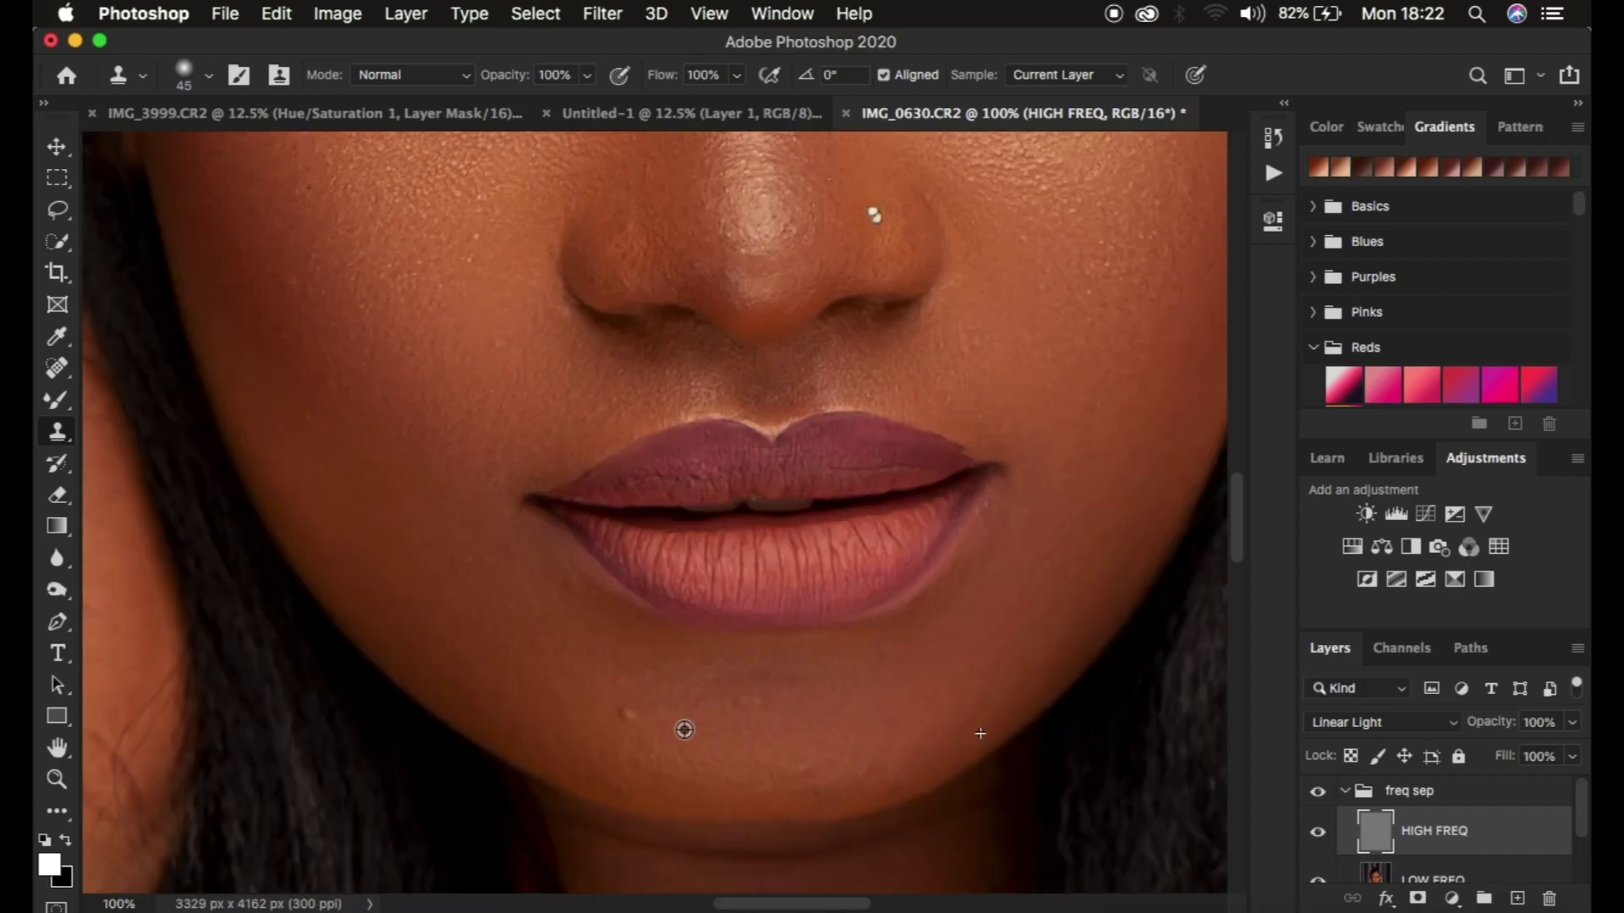
pyautogui.click(627, 717)
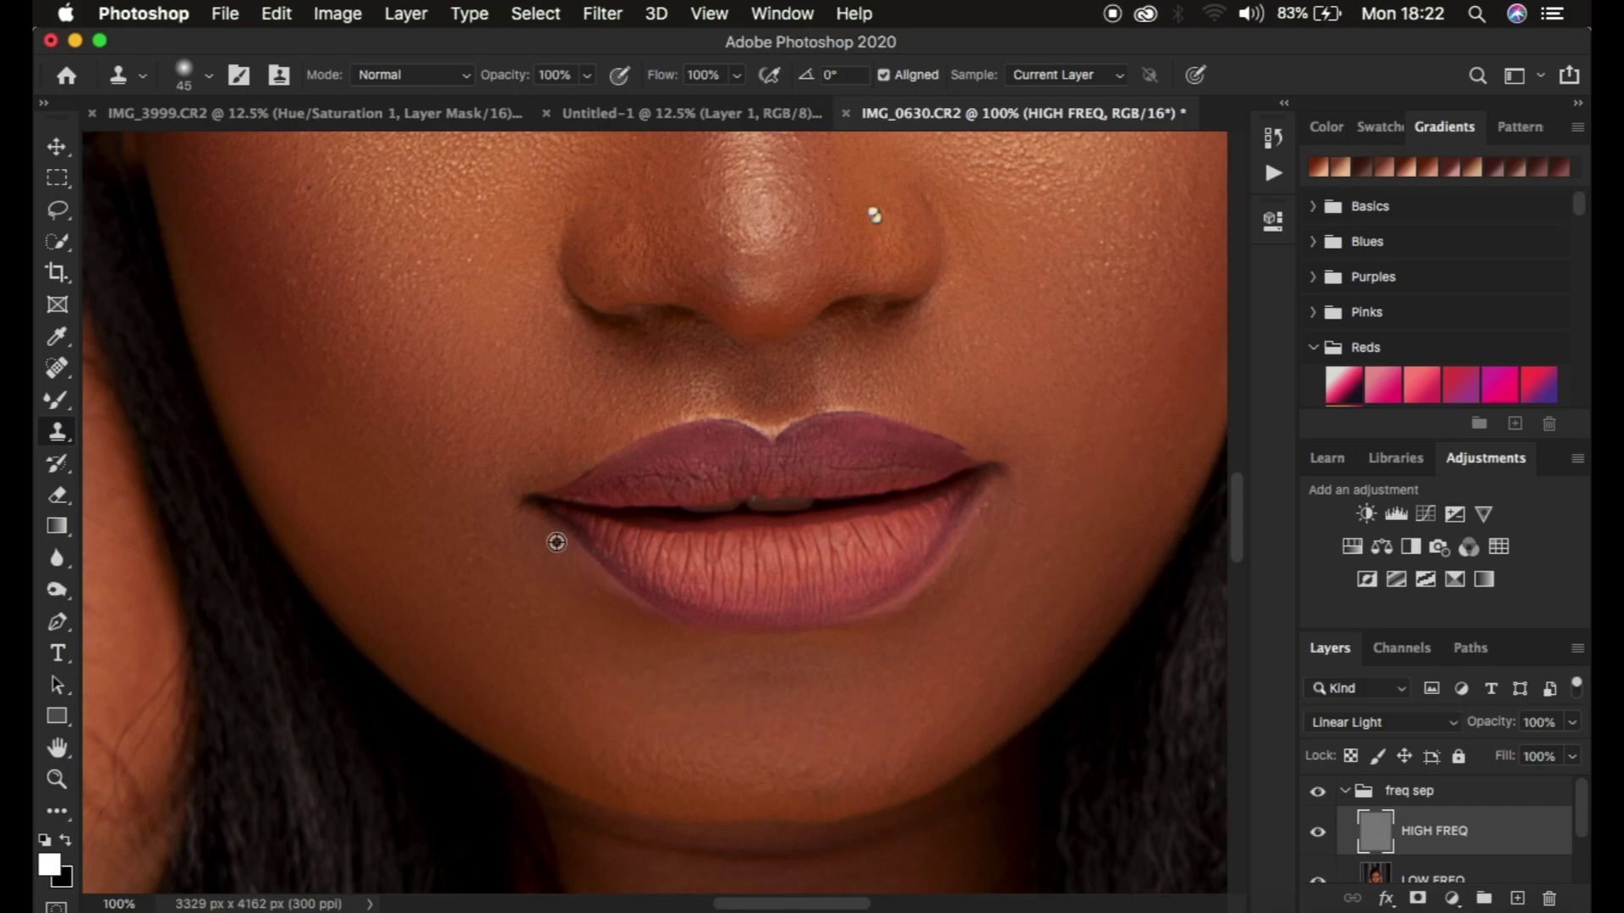
# Enlarge the Clone Stamp brush to 80 and clone clean skin texture along the raised forearm without the bracelet.
pyautogui.press('super+minus')
pyautogui.press('super+minus')
pyautogui.press('super+minus')
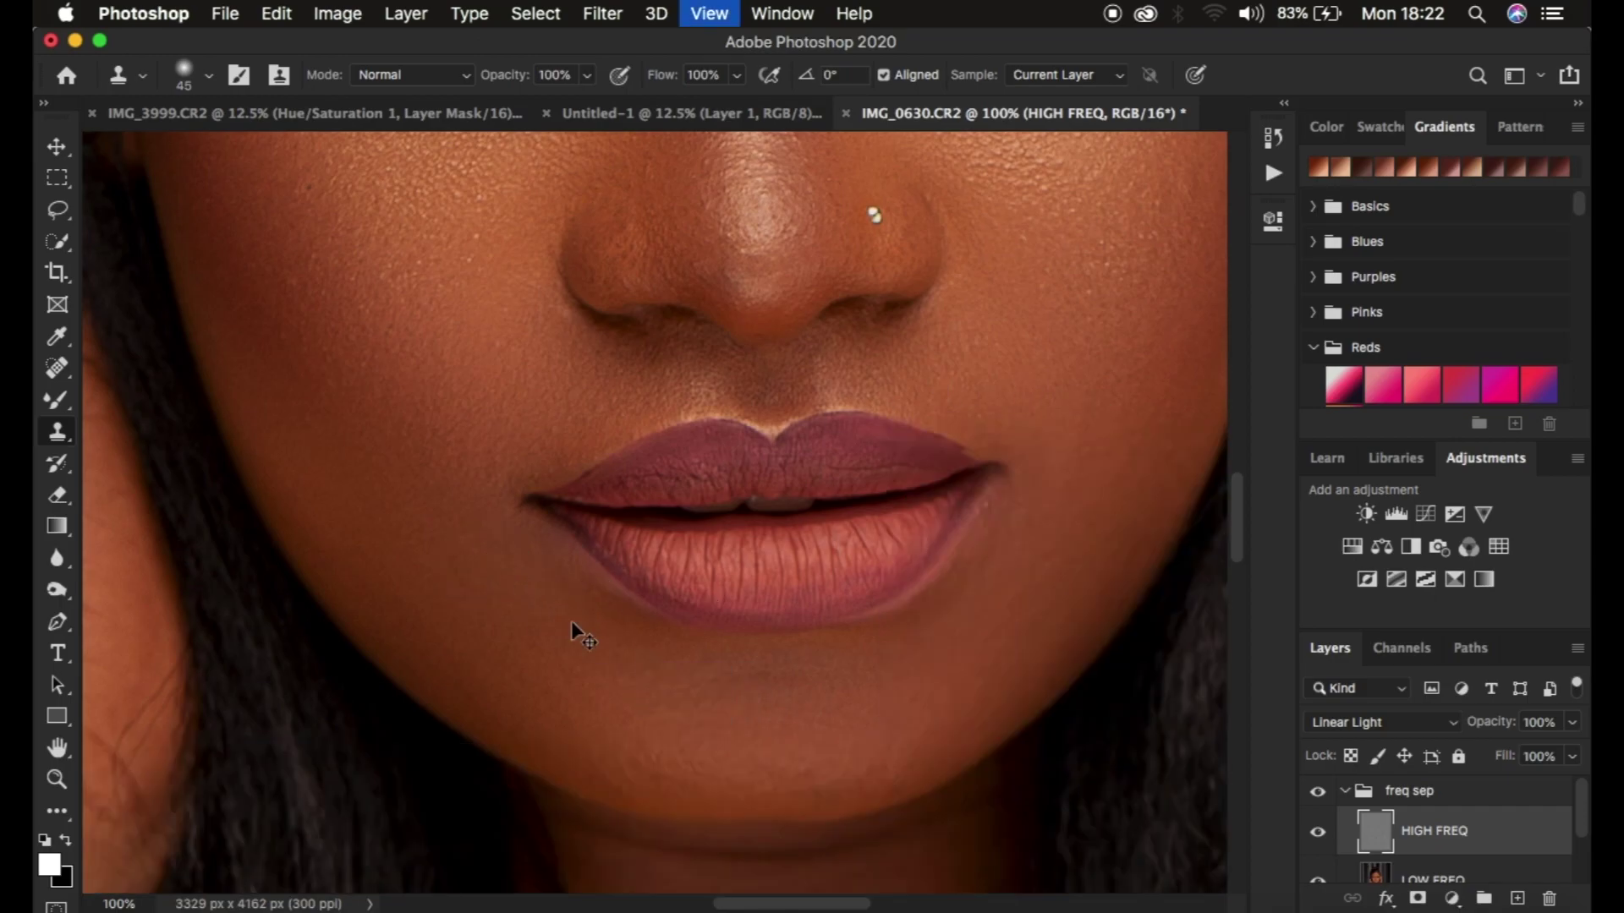
pyautogui.press('super+minus')
pyautogui.press('super+minus')
pyautogui.press('super+minus')
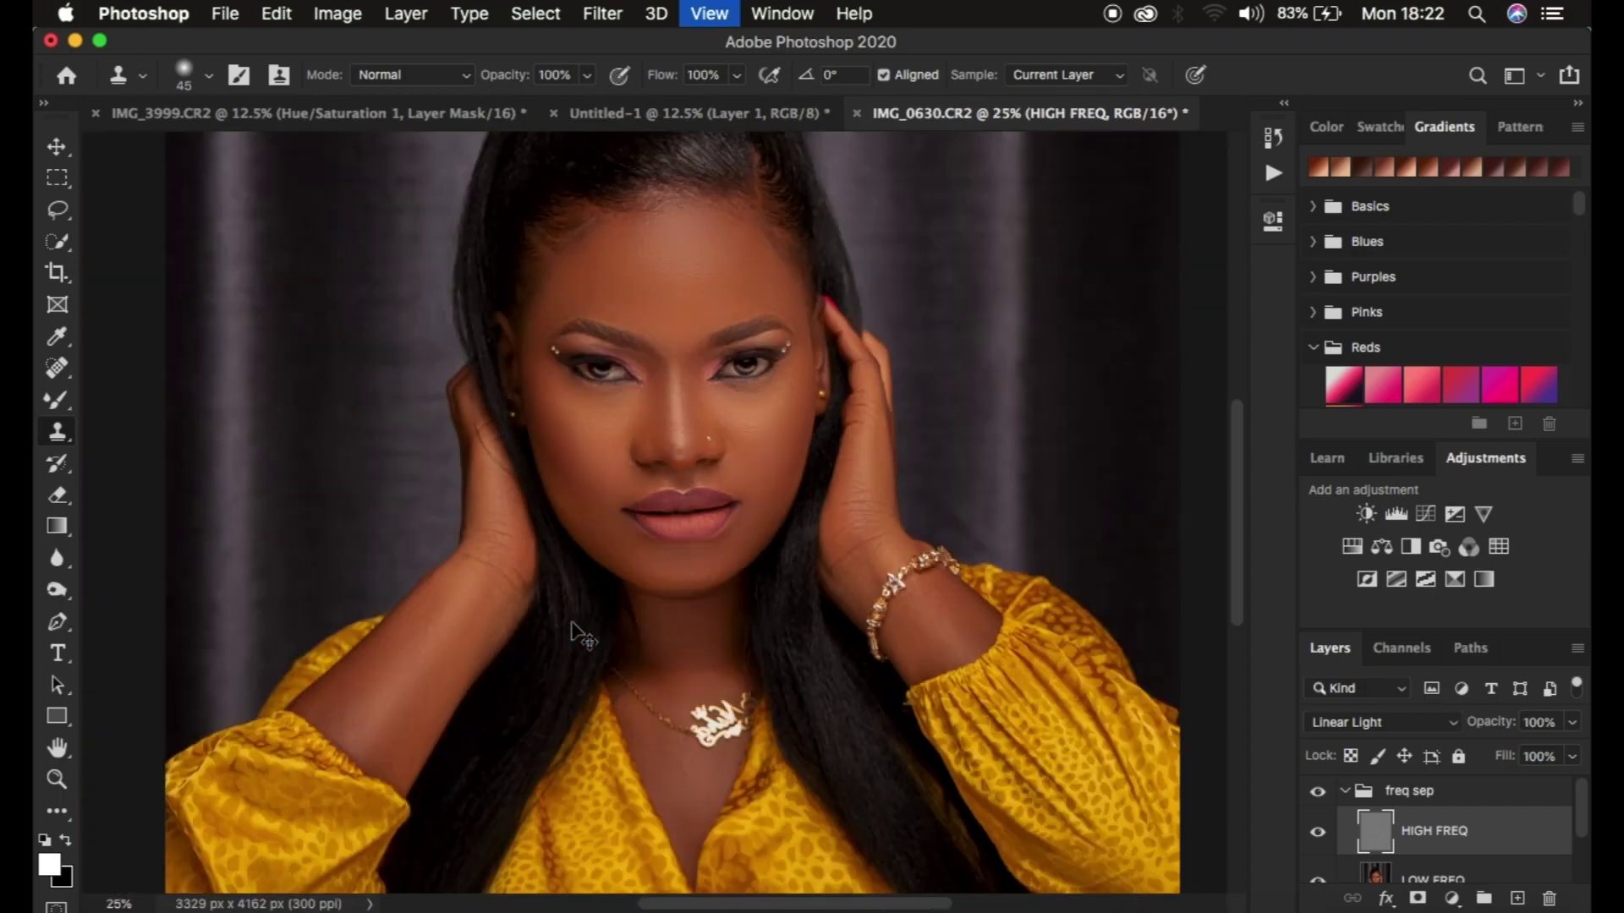
pyautogui.press('super+plus')
pyautogui.press('super+plus')
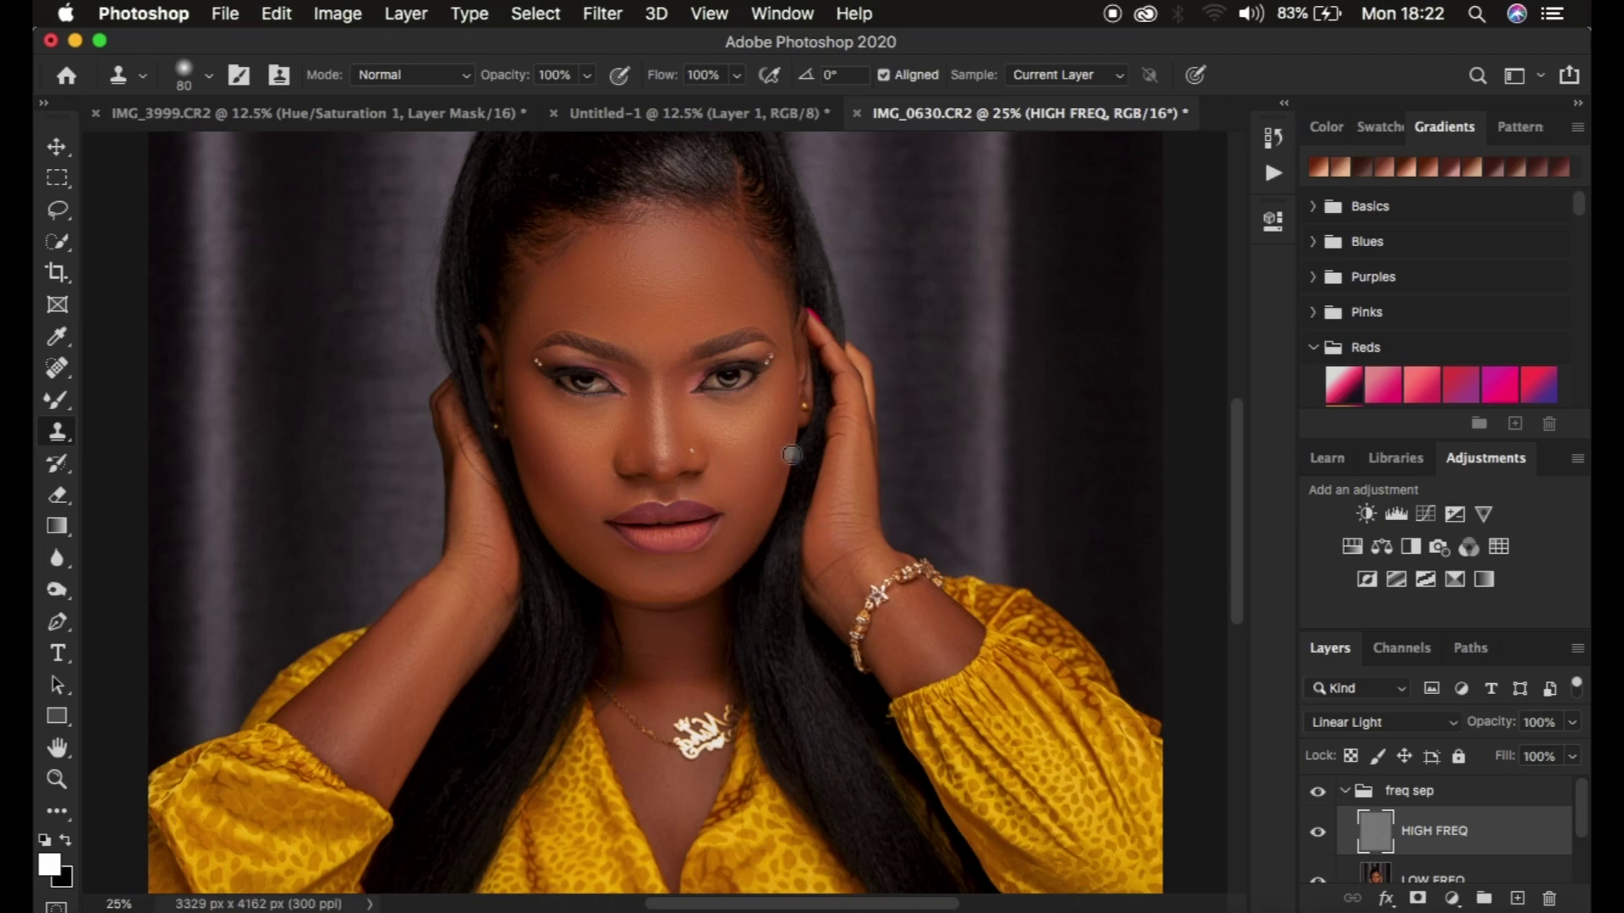
pyautogui.keyDown('alt'); pyautogui.click(402, 745); pyautogui.keyUp('alt')
pyautogui.moveTo(448, 691); pyautogui.dragTo(481, 583)
# Compare the whole portrait before and after retouching by toggling the freq sep group's visibility, and collapse the group.
pyautogui.press('super+minus')
pyautogui.press('super+minus')
pyautogui.press('super+plus')
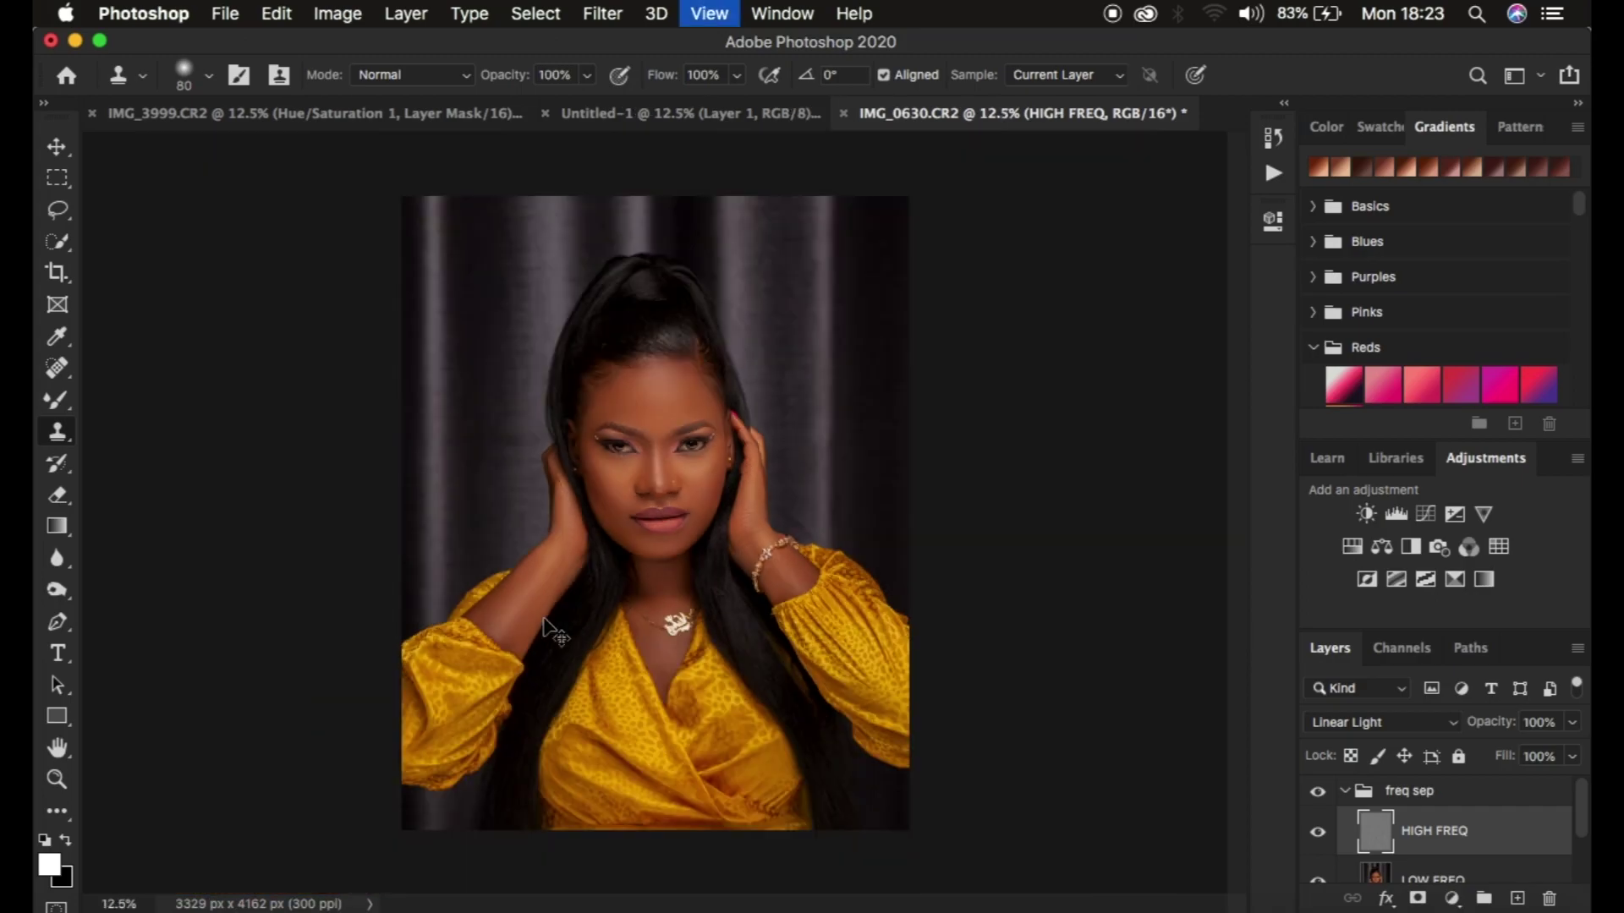
pyautogui.click(1319, 793)
pyautogui.click(1319, 792)
pyautogui.click(1319, 792)
pyautogui.click(1321, 793)
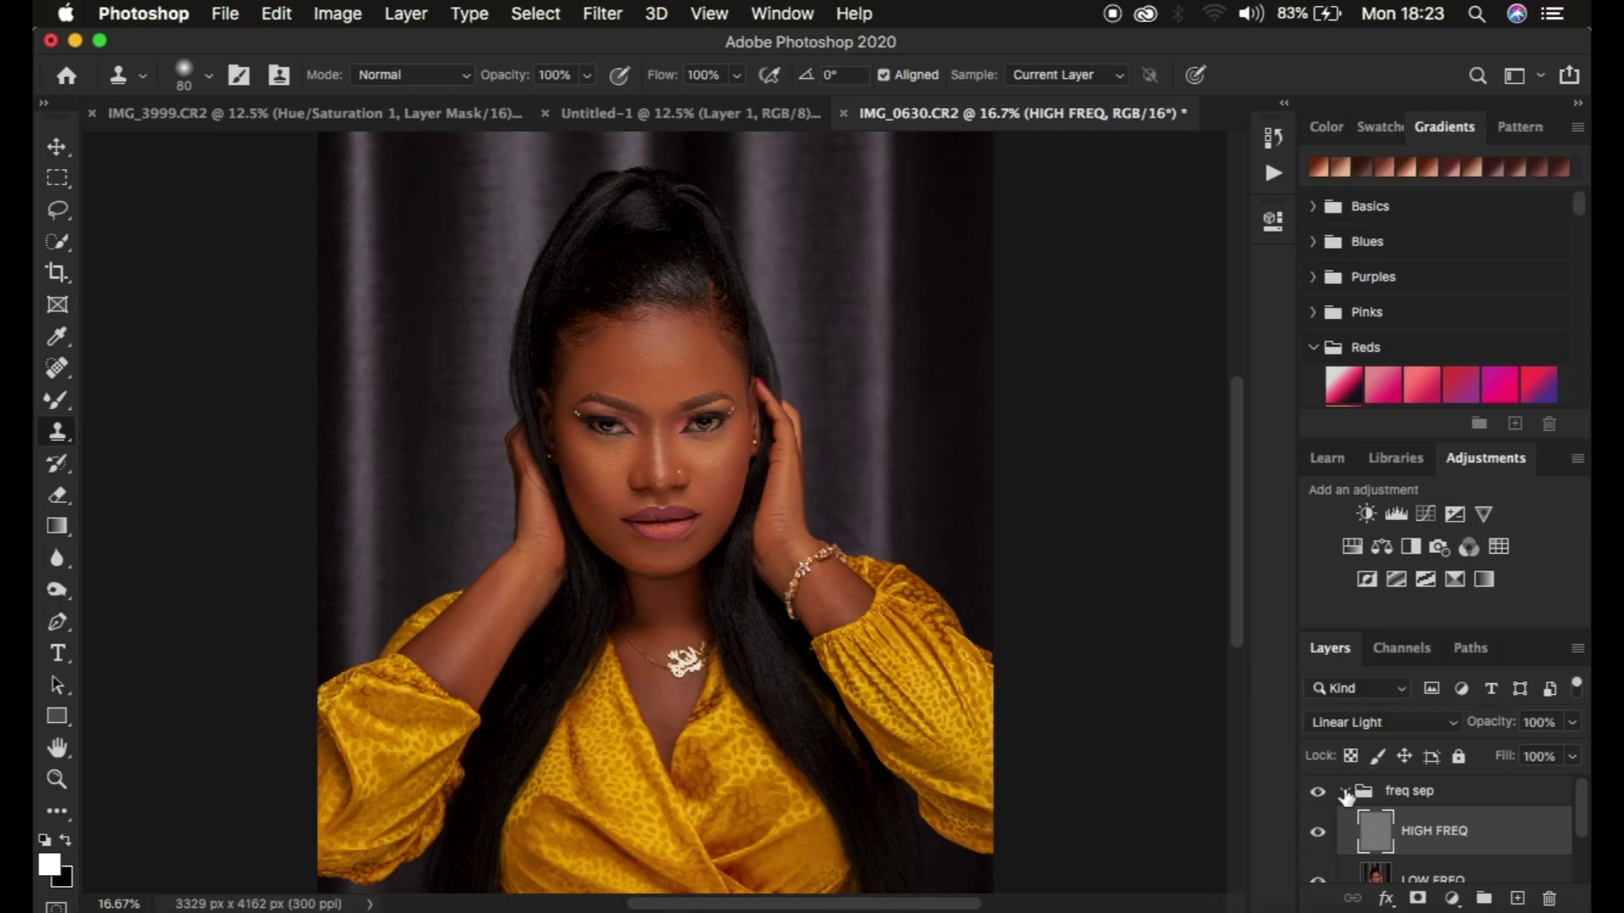
pyautogui.click(1346, 795)
pyautogui.click(1317, 792)
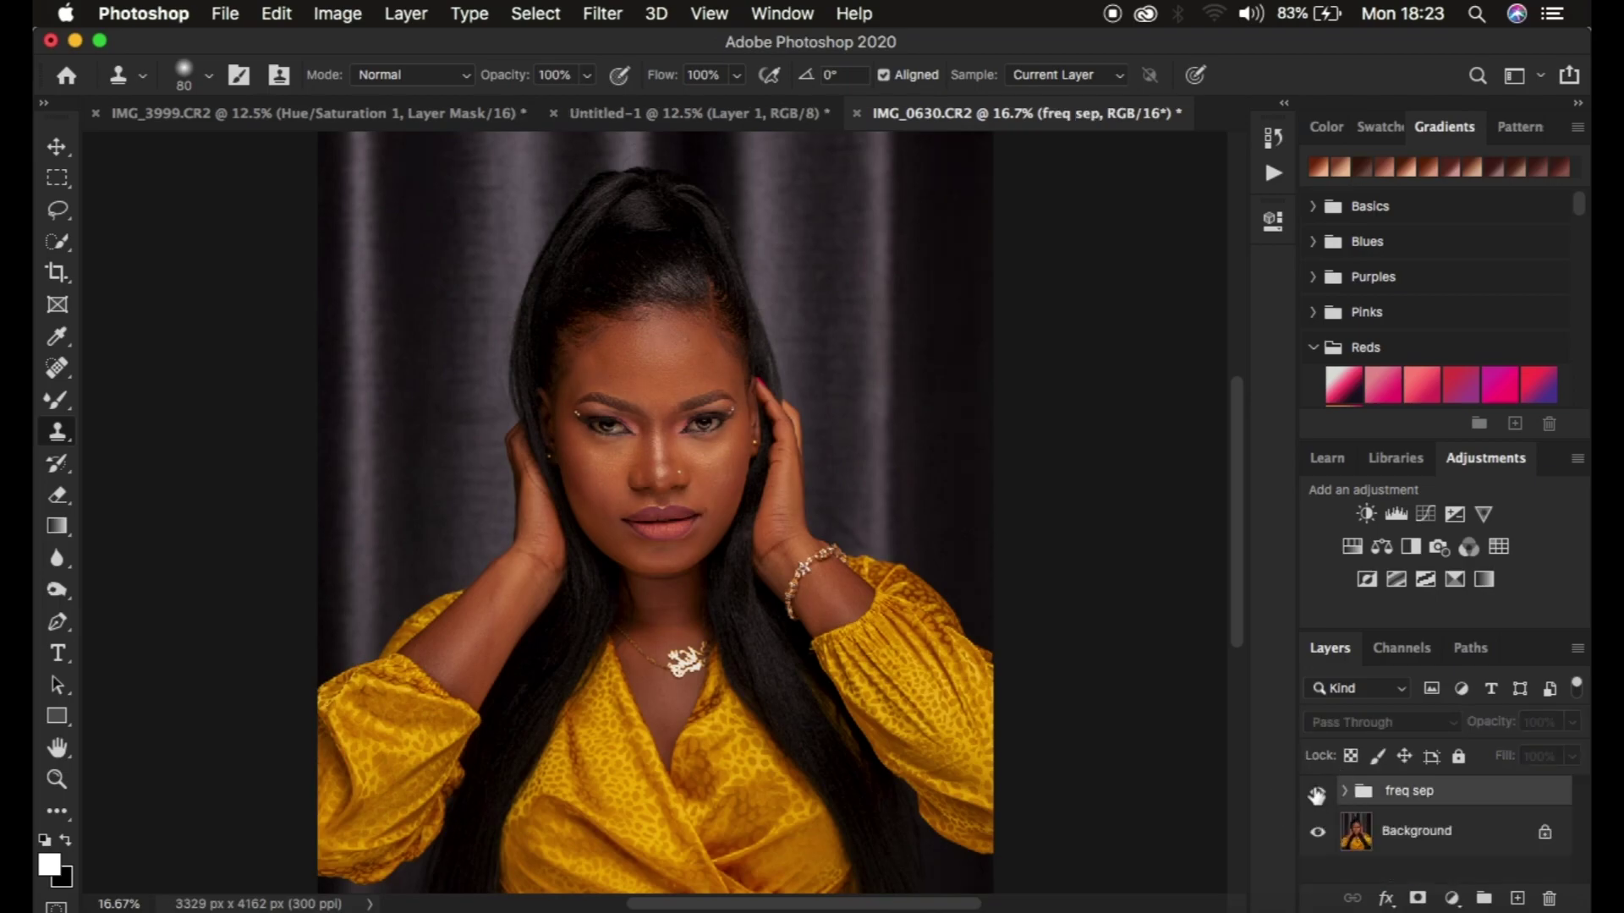
pyautogui.click(1317, 794)
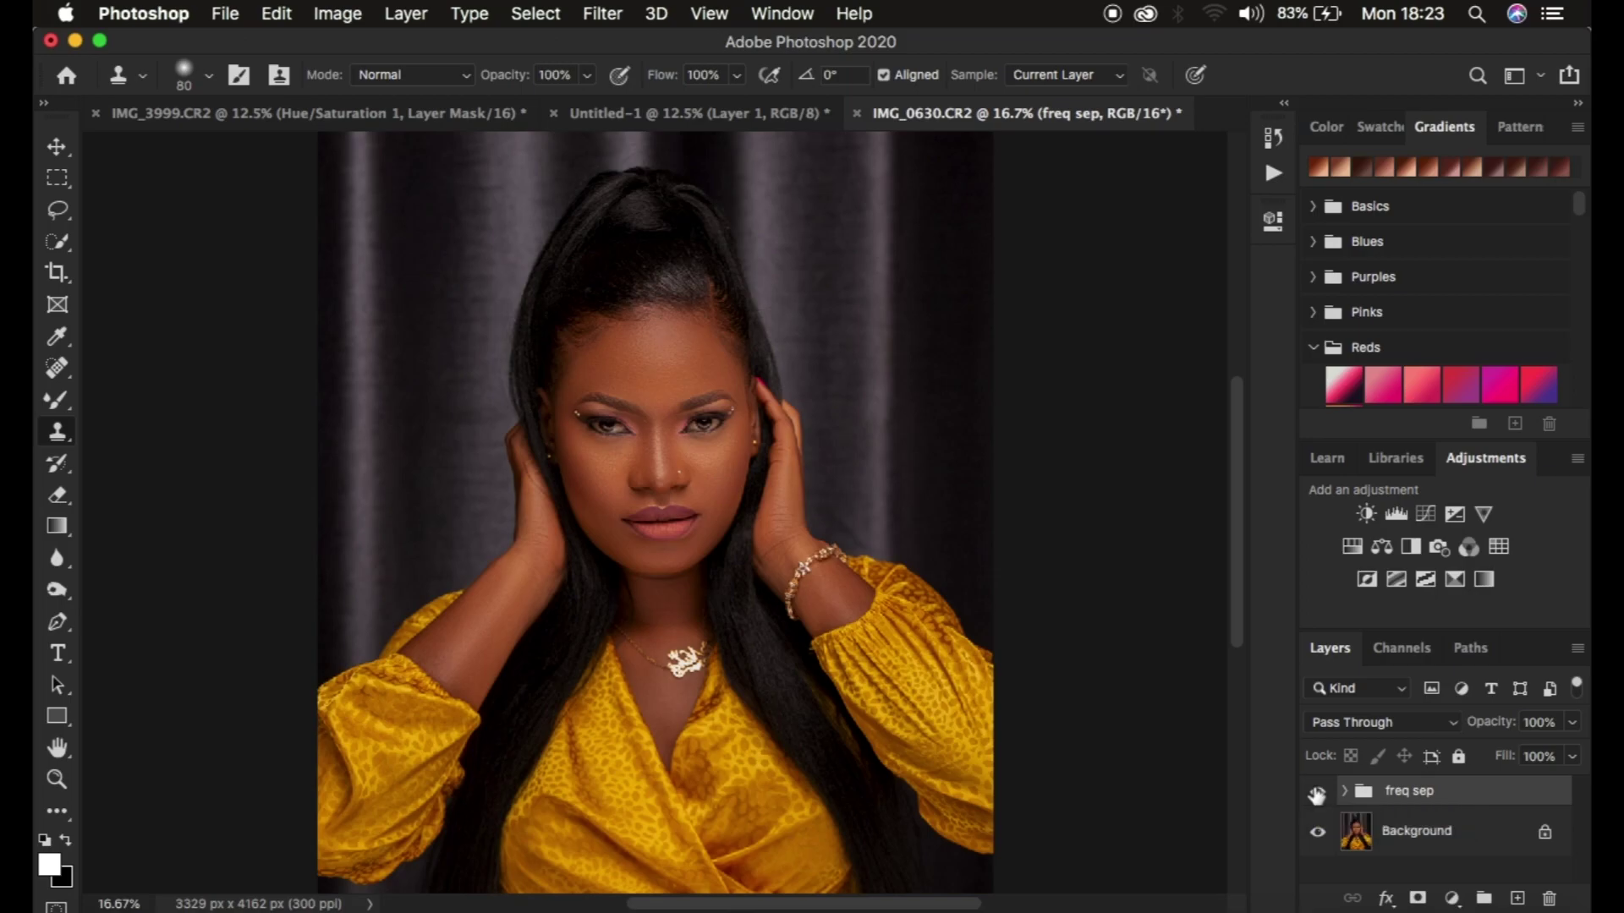
pyautogui.click(1316, 794)
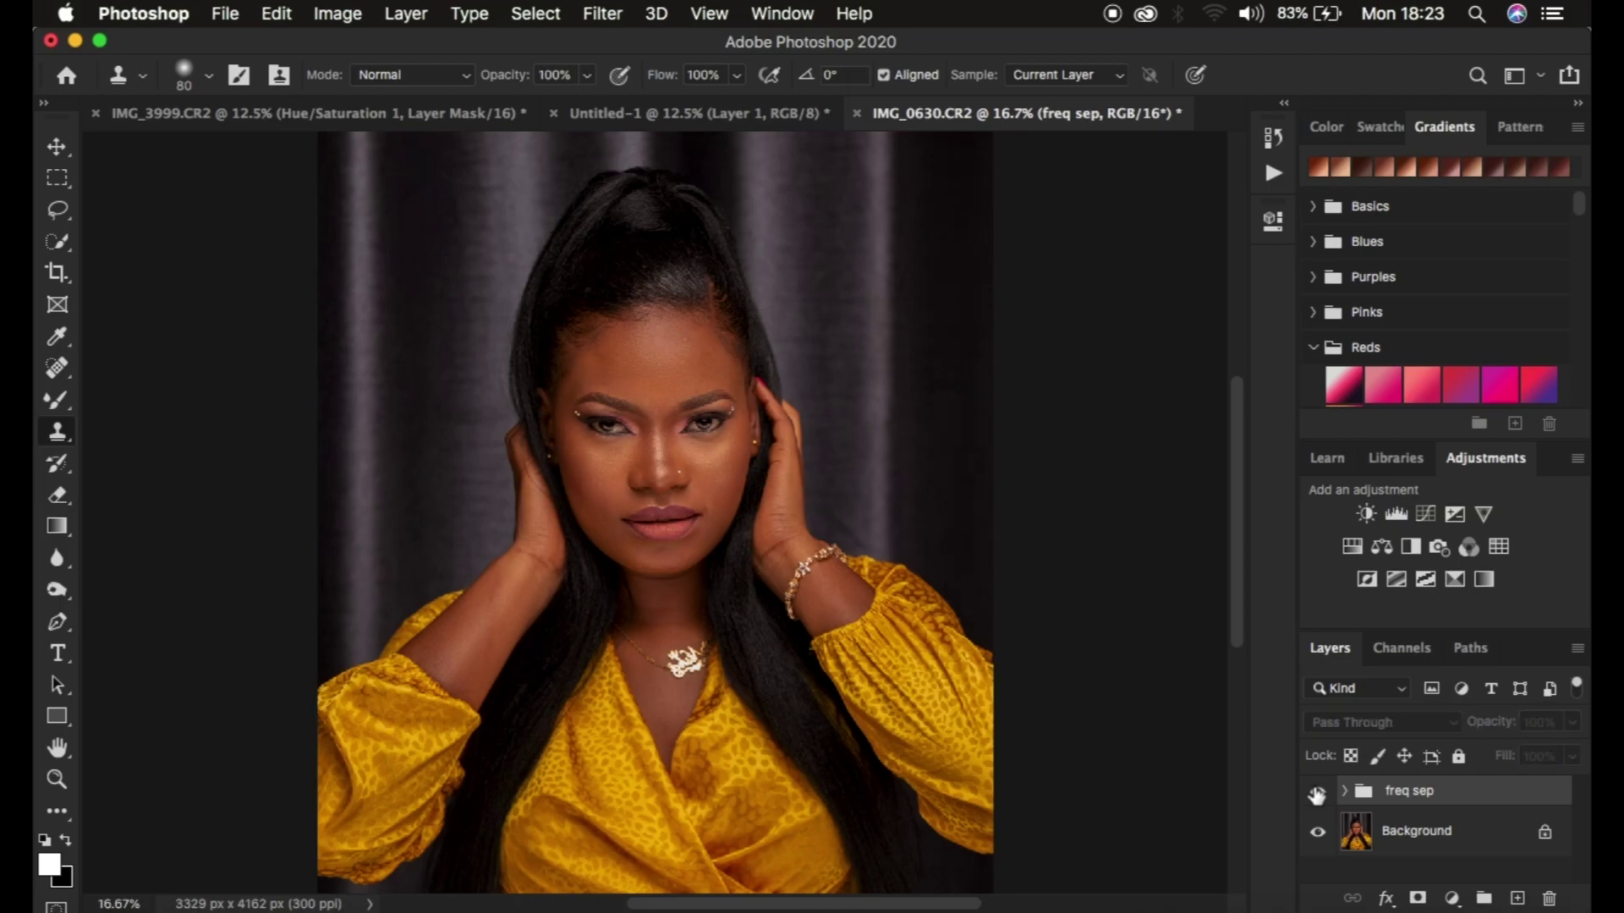
pyautogui.click(1316, 794)
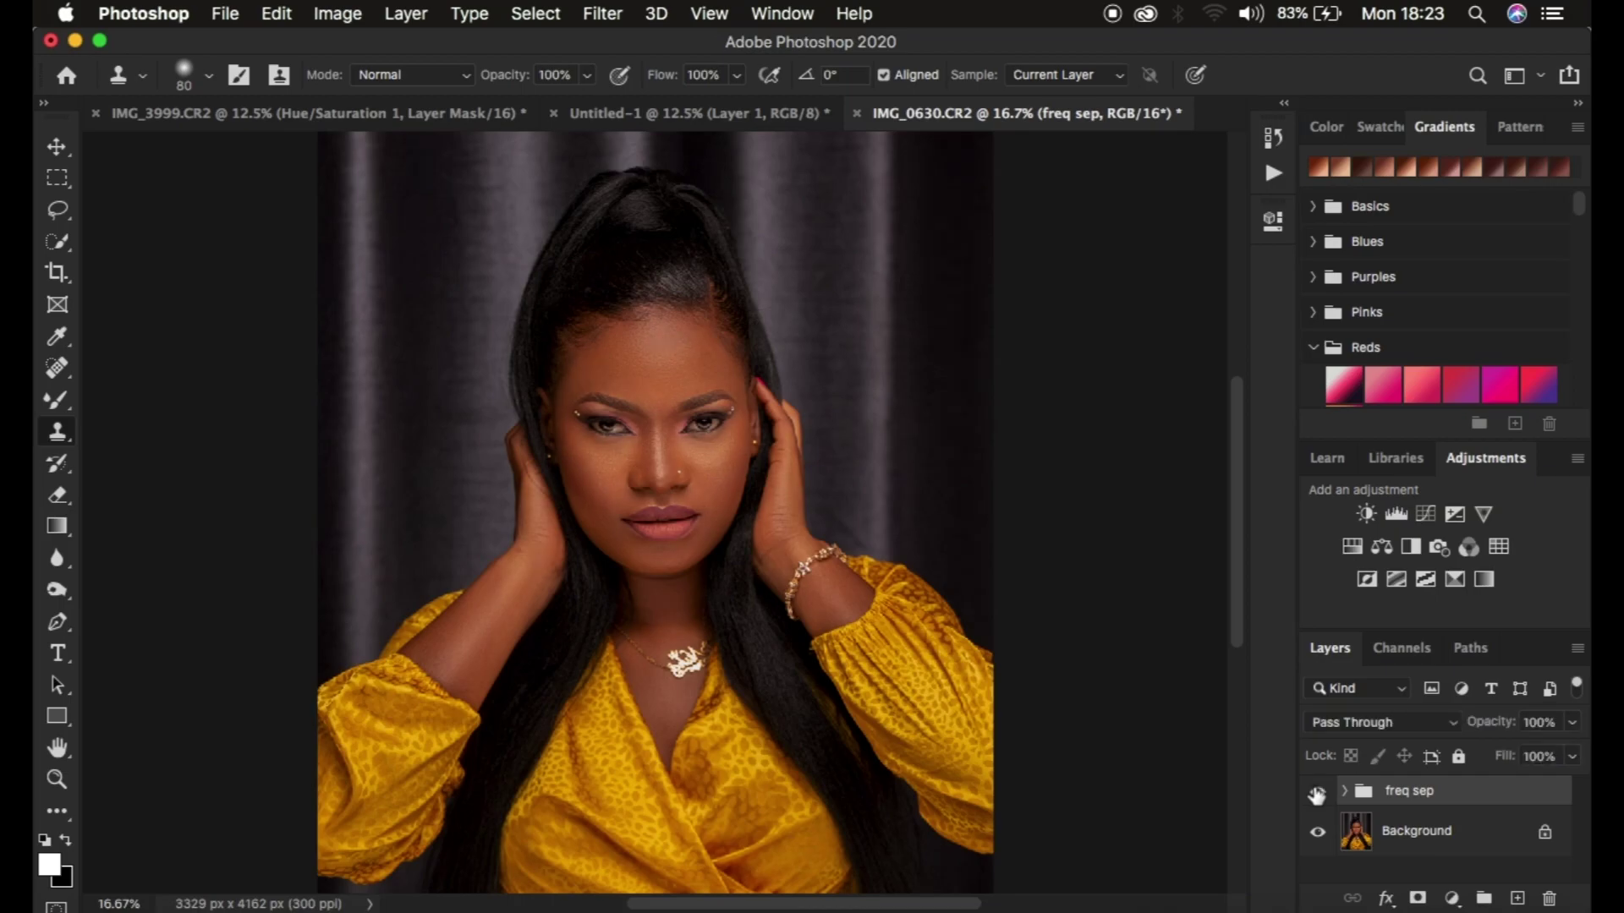
pyautogui.click(1316, 793)
pyautogui.click(1316, 794)
pyautogui.click(1316, 794)
pyautogui.click(1316, 794)
# Add a Curves adjustment layer above the freq sep group and brighten its midtones, mapping input 109 to output 145.
pyautogui.click(1451, 899)
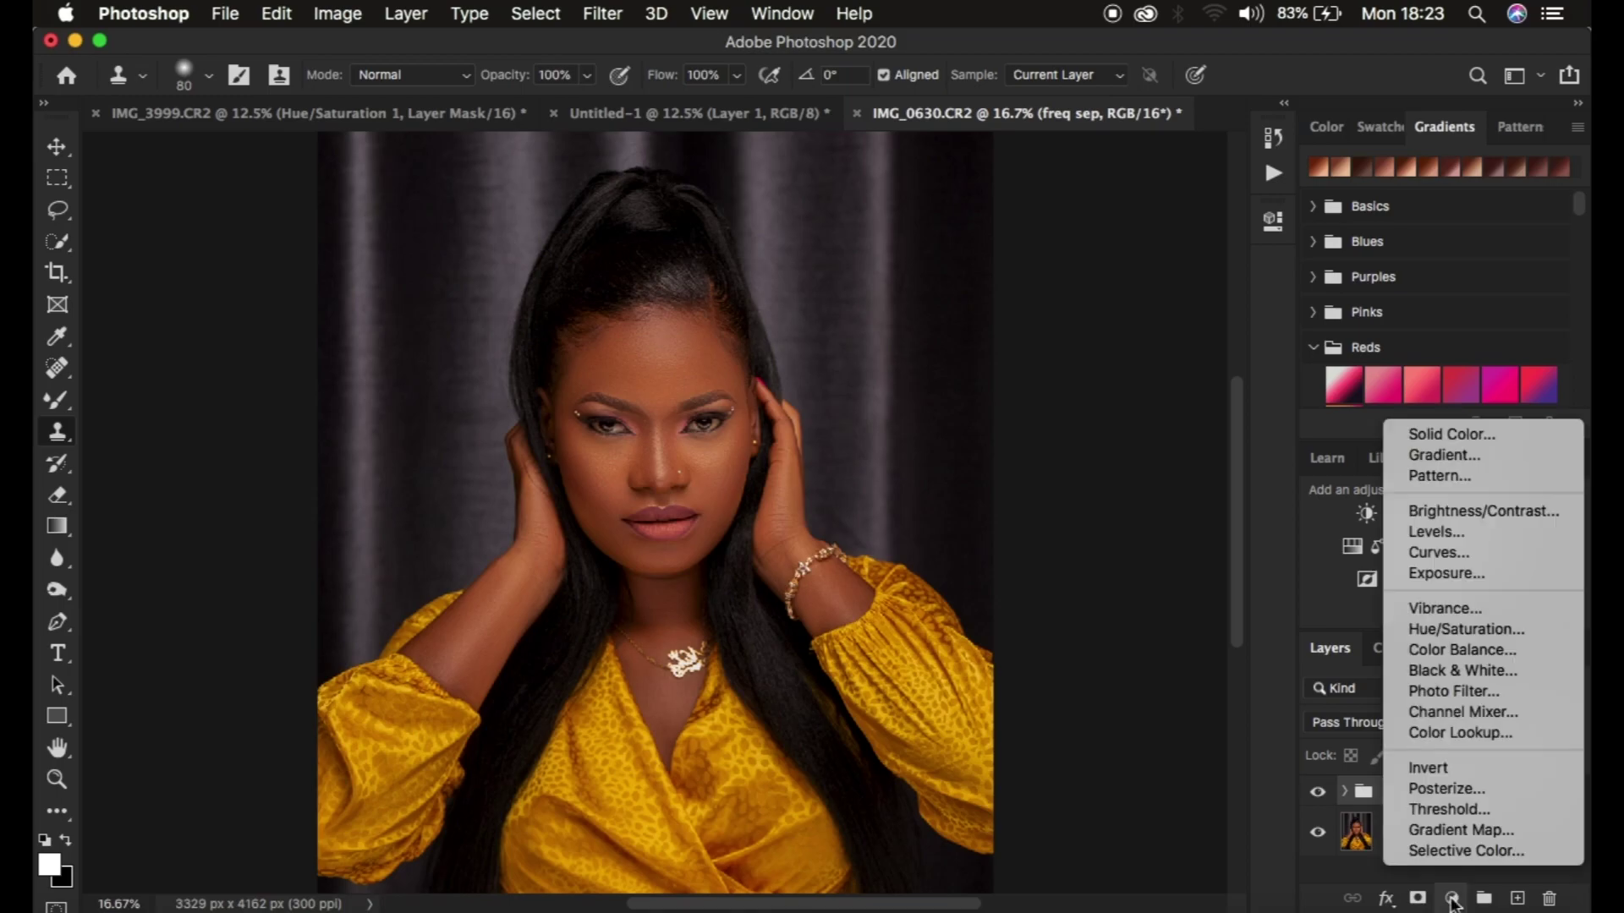
pyautogui.click(1453, 900)
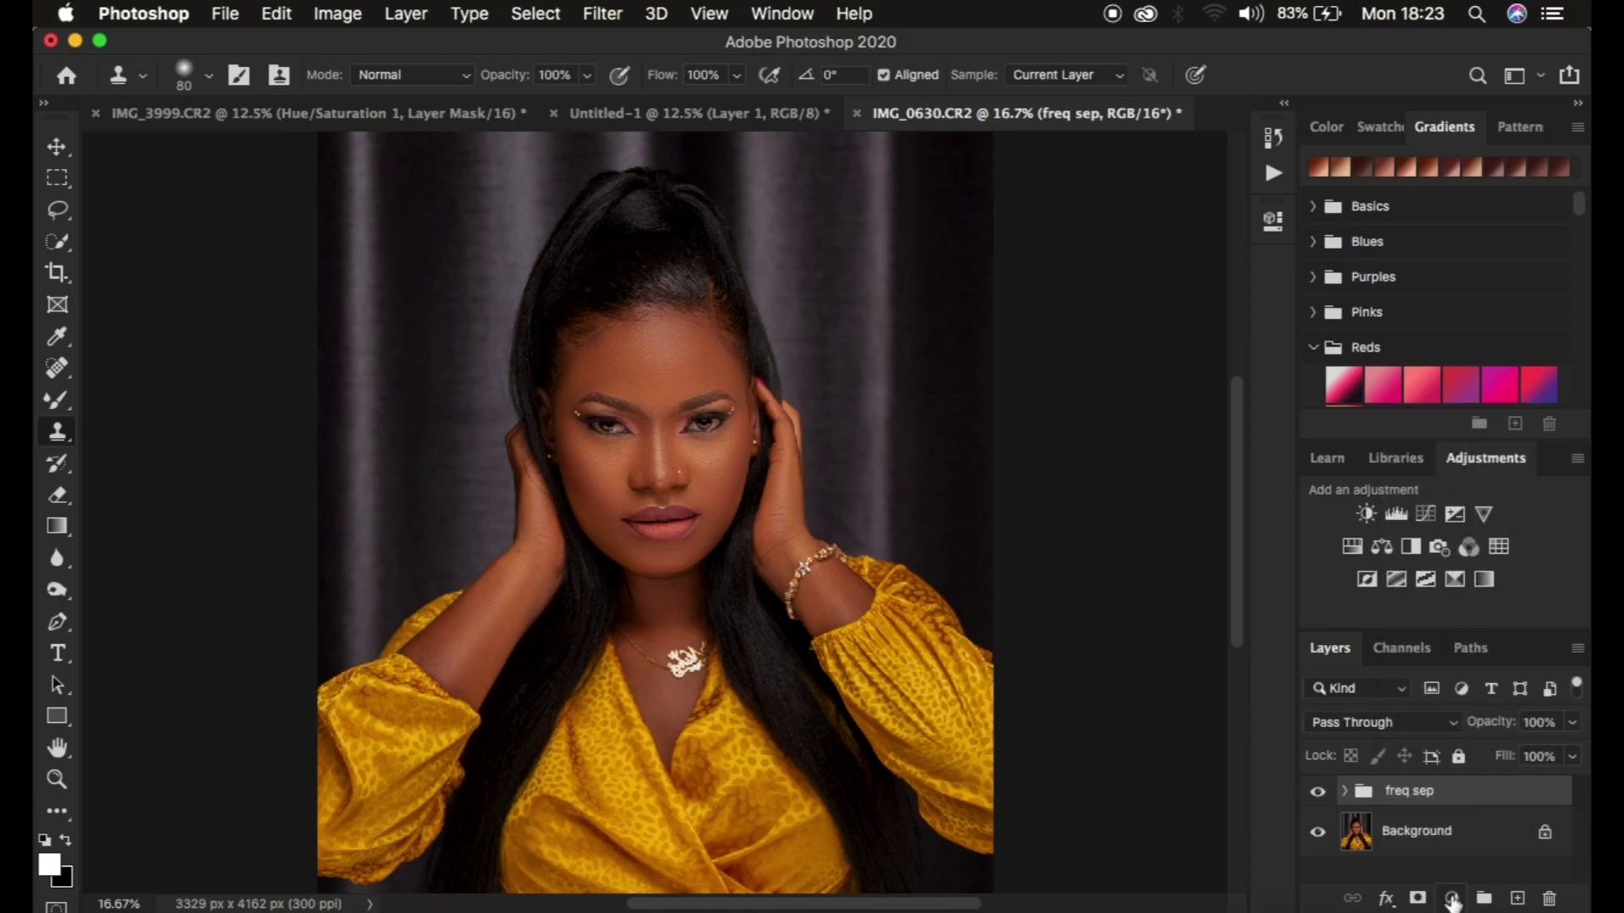
pyautogui.click(1451, 898)
pyautogui.click(1448, 553)
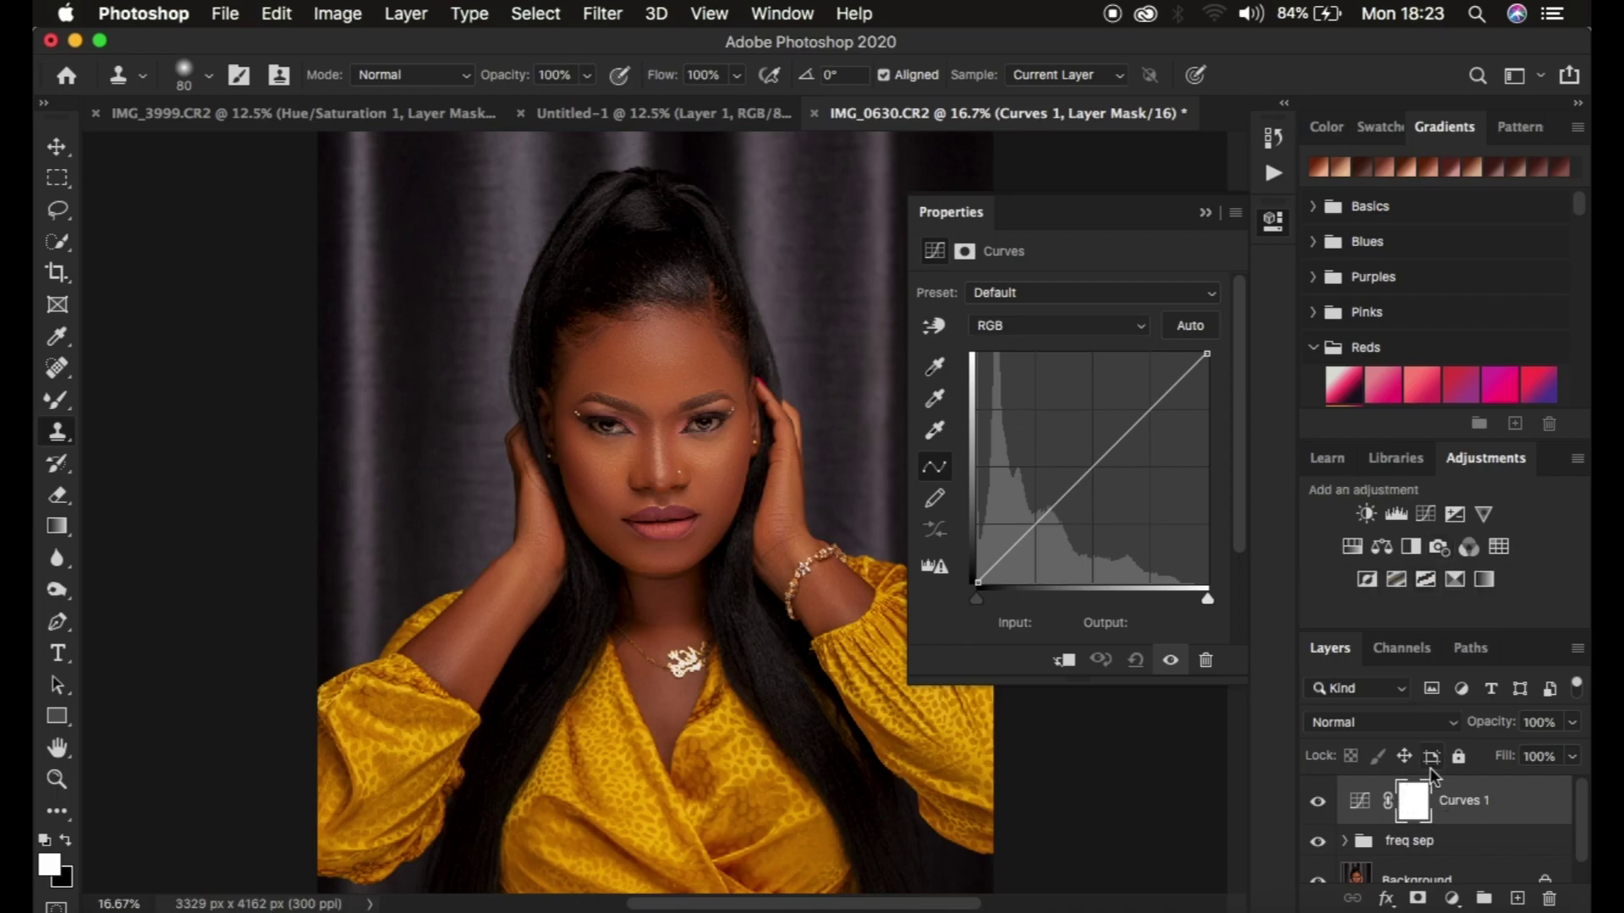
pyautogui.moveTo(1089, 464); pyautogui.dragTo(1076, 452)
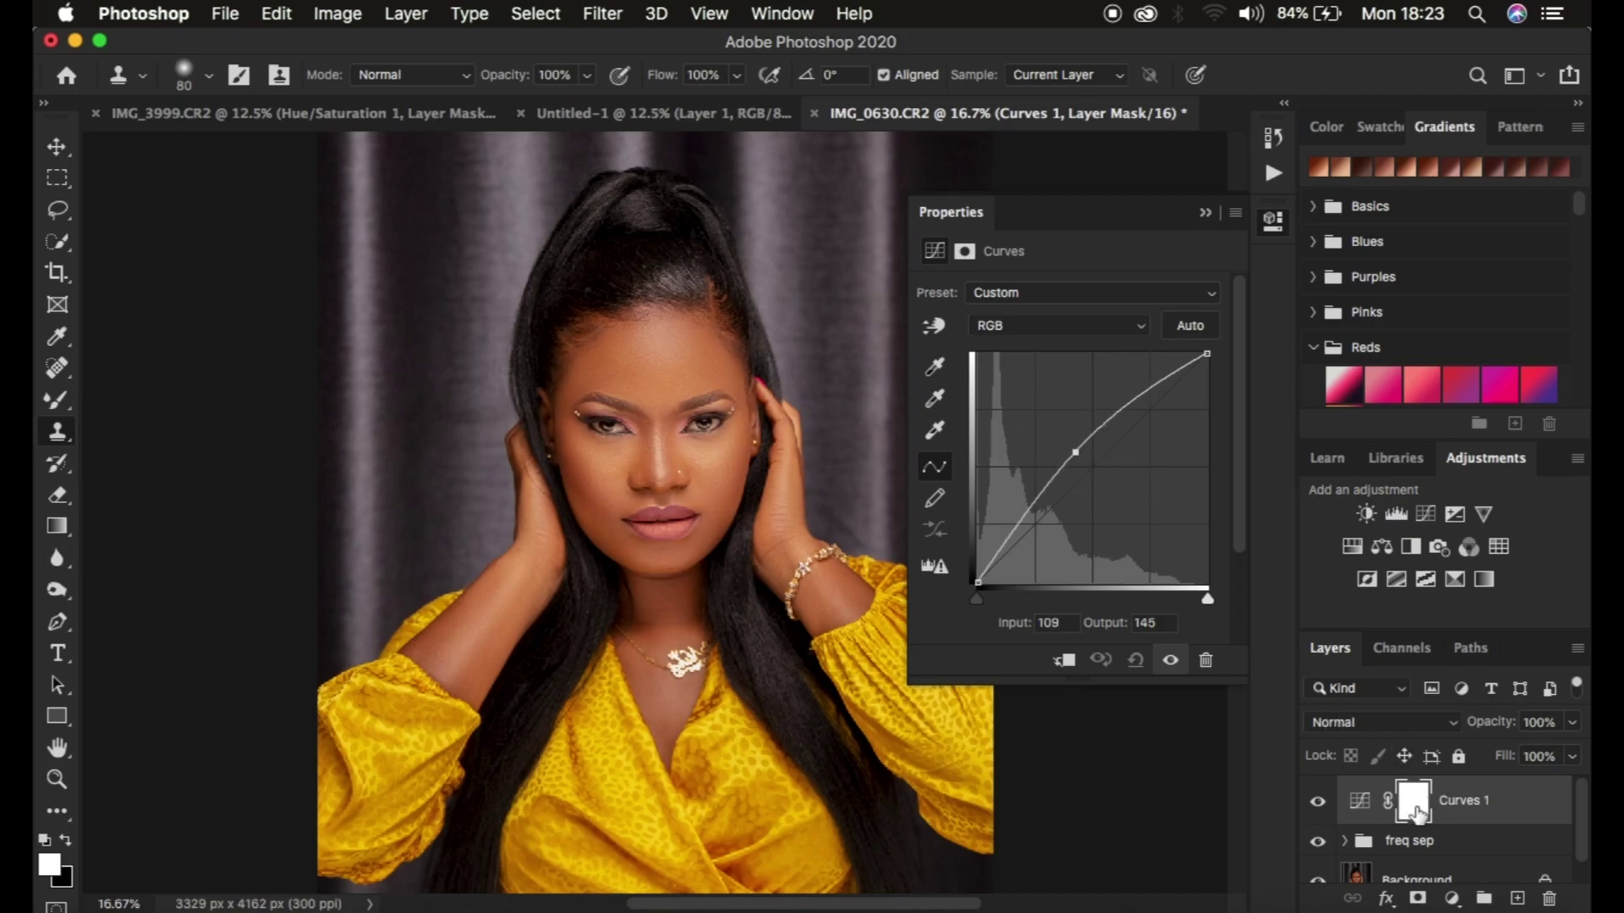
# Invert the brightening Curves layer's mask to black and rename the layer dodge.
pyautogui.press('super+i')
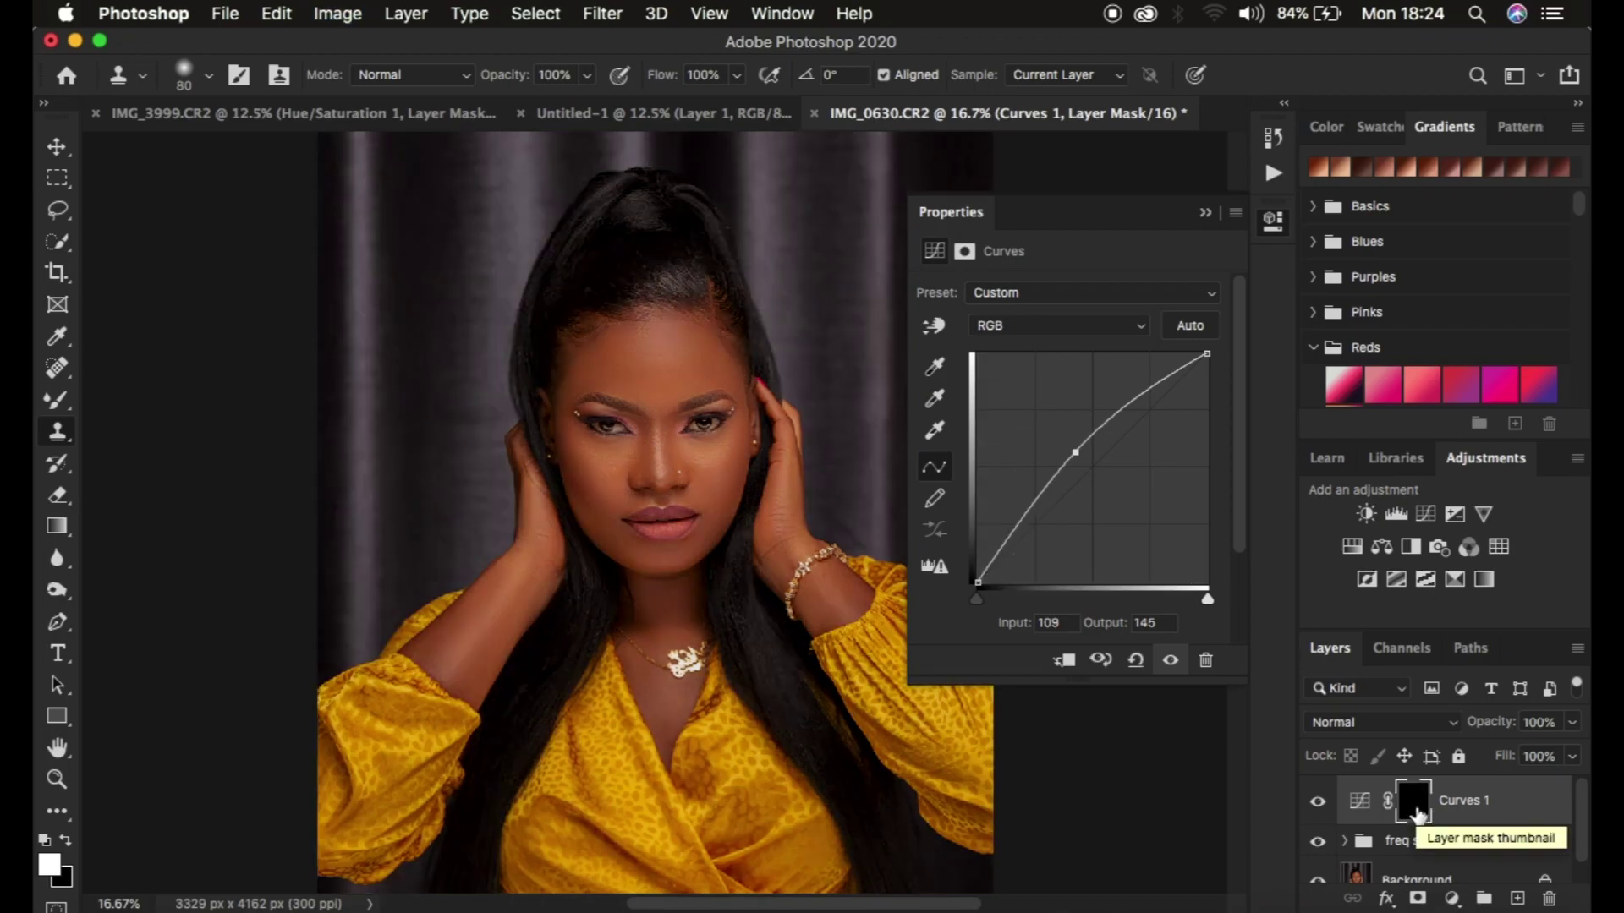
pyautogui.doubleClick(1461, 800)
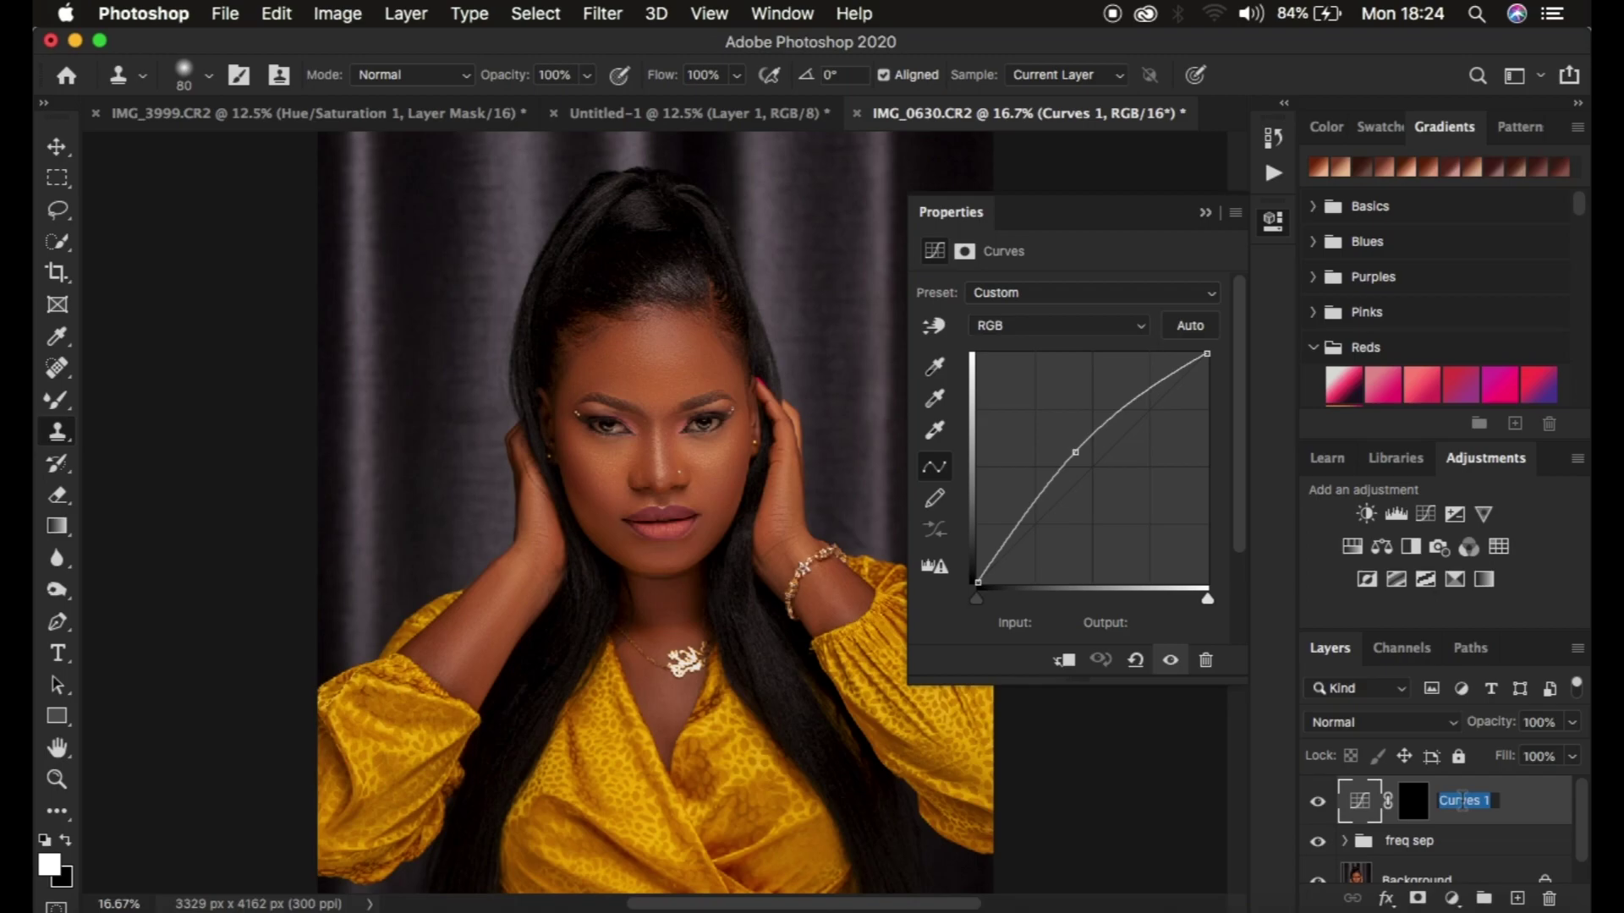
pyautogui.write('dodge')
pyautogui.press('Return')
# Add a second Curves adjustment layer above dodge and darken its midtones, mapping input 142 to output 119.
pyautogui.click(1452, 899)
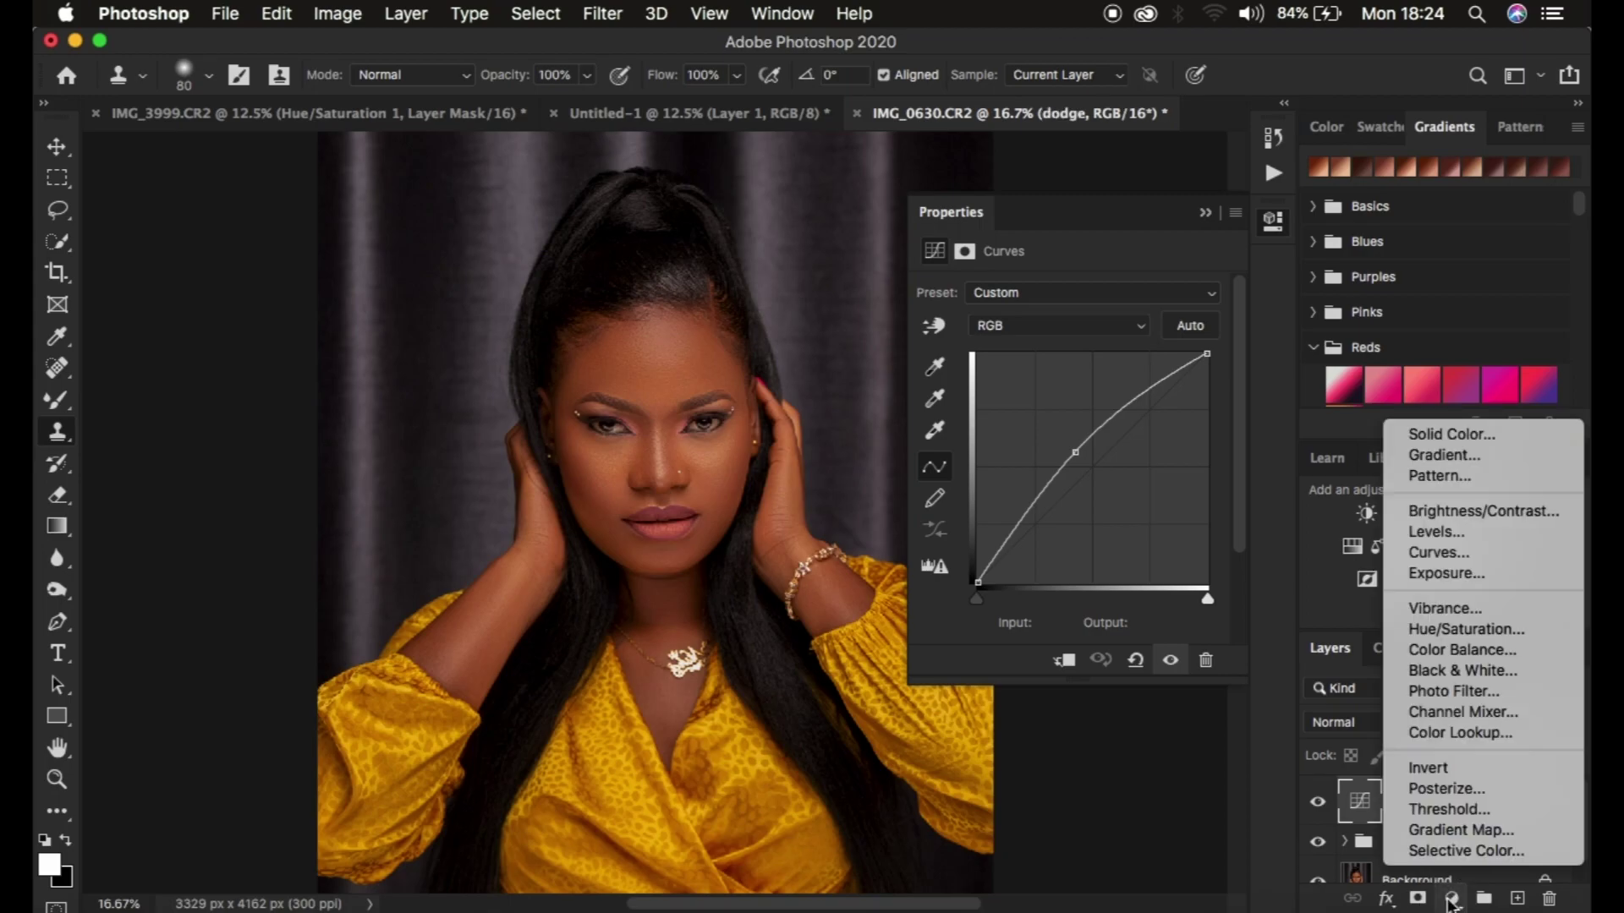
pyautogui.click(1438, 552)
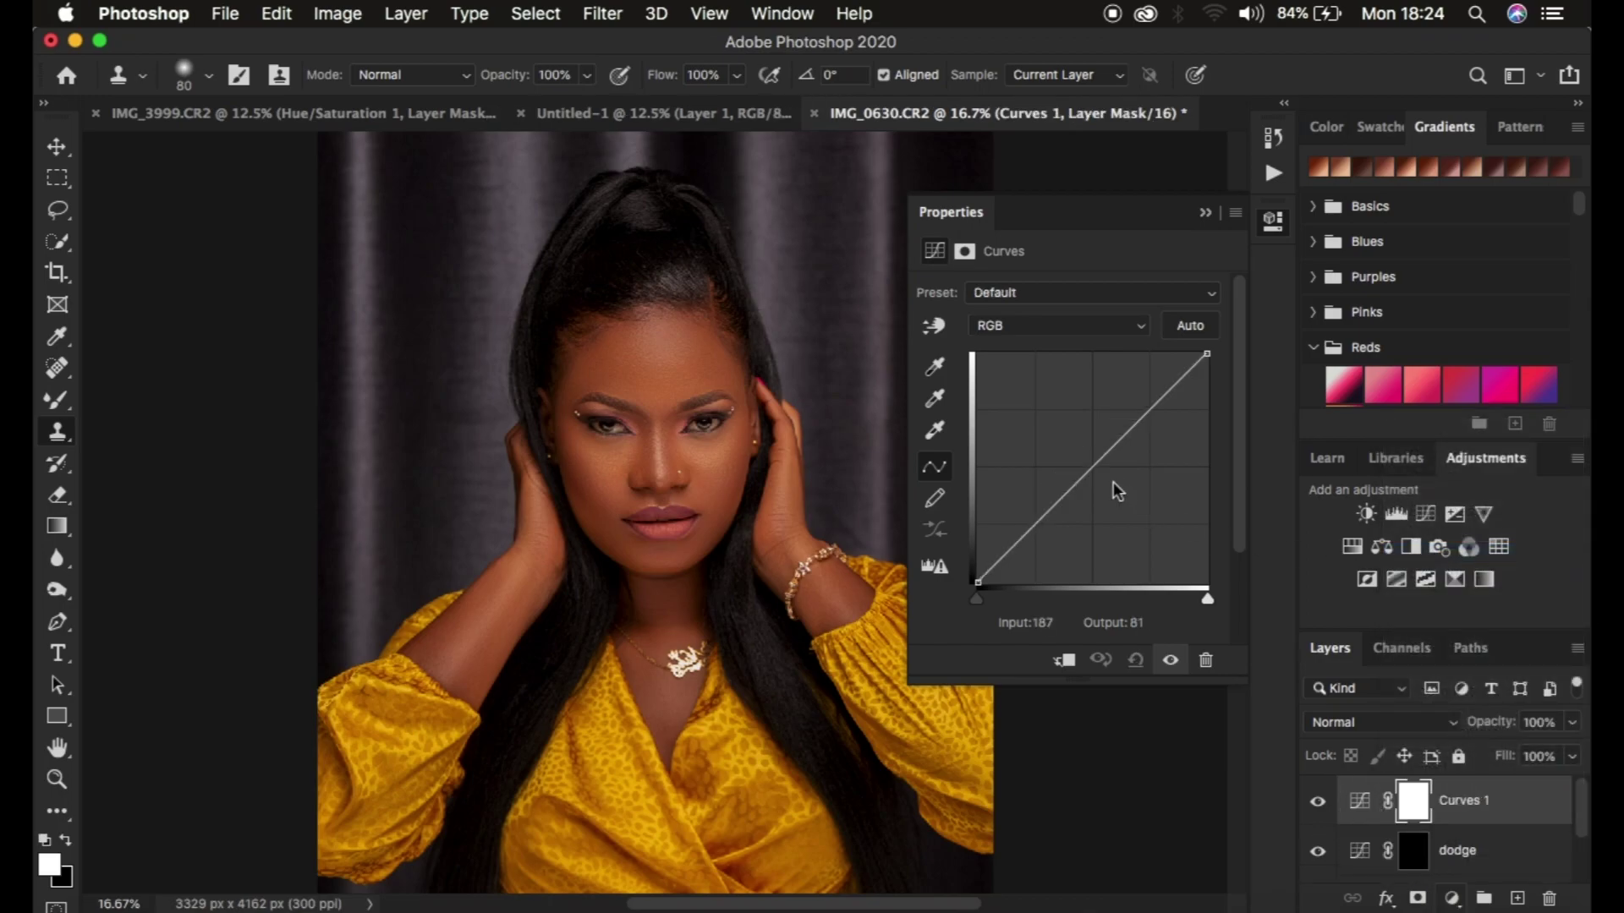
pyautogui.moveTo(1093, 472); pyautogui.dragTo(1106, 475)
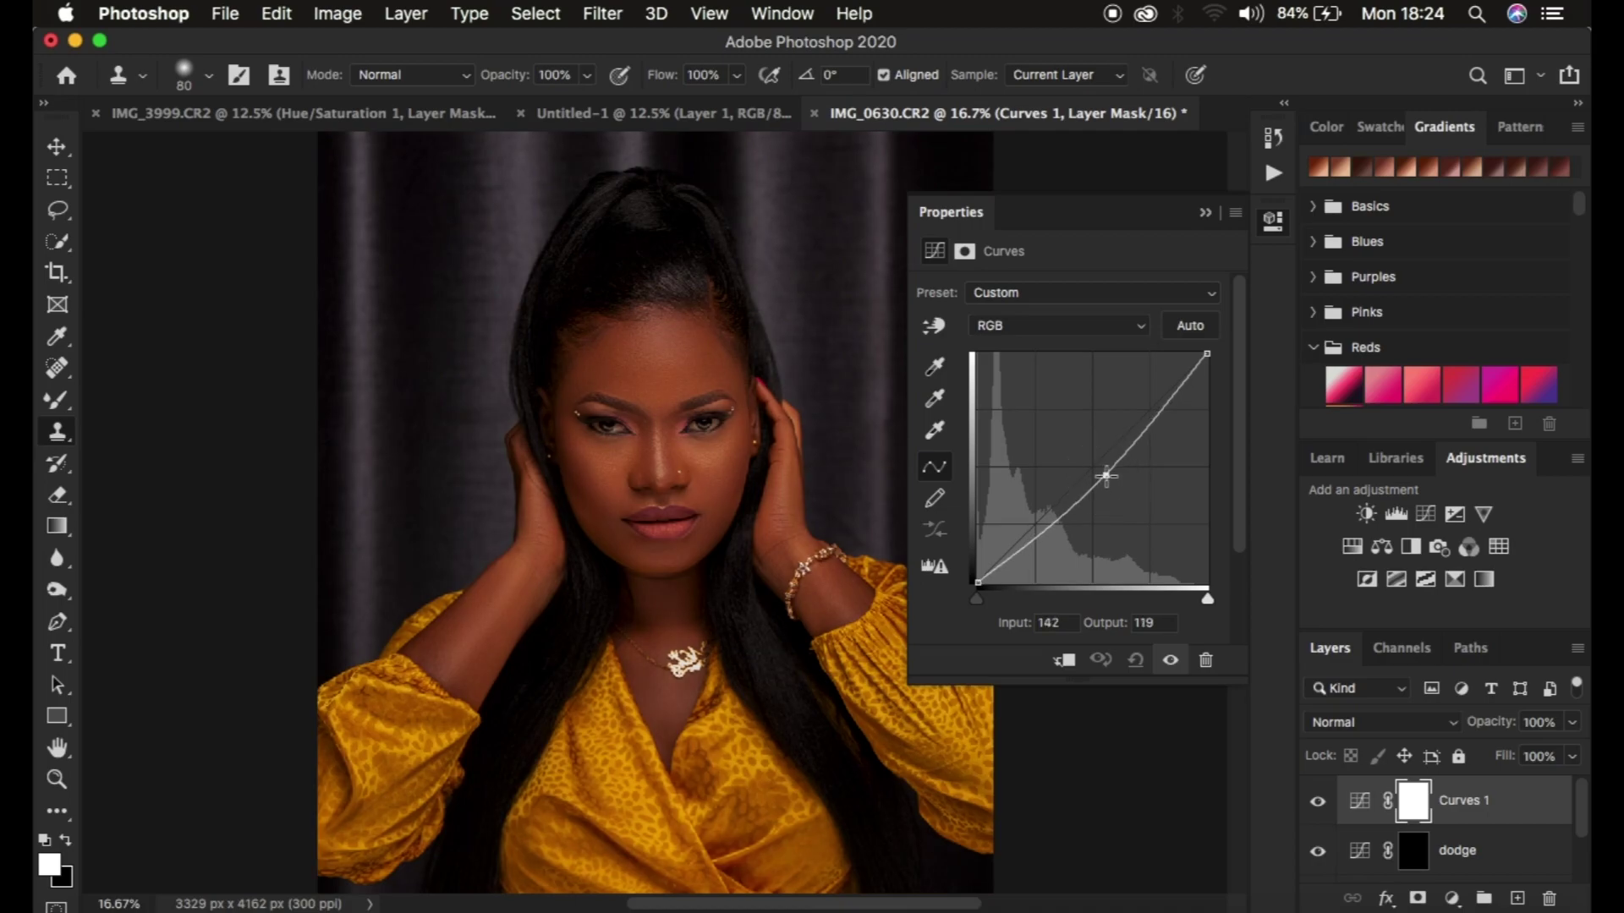
pyautogui.click(1205, 214)
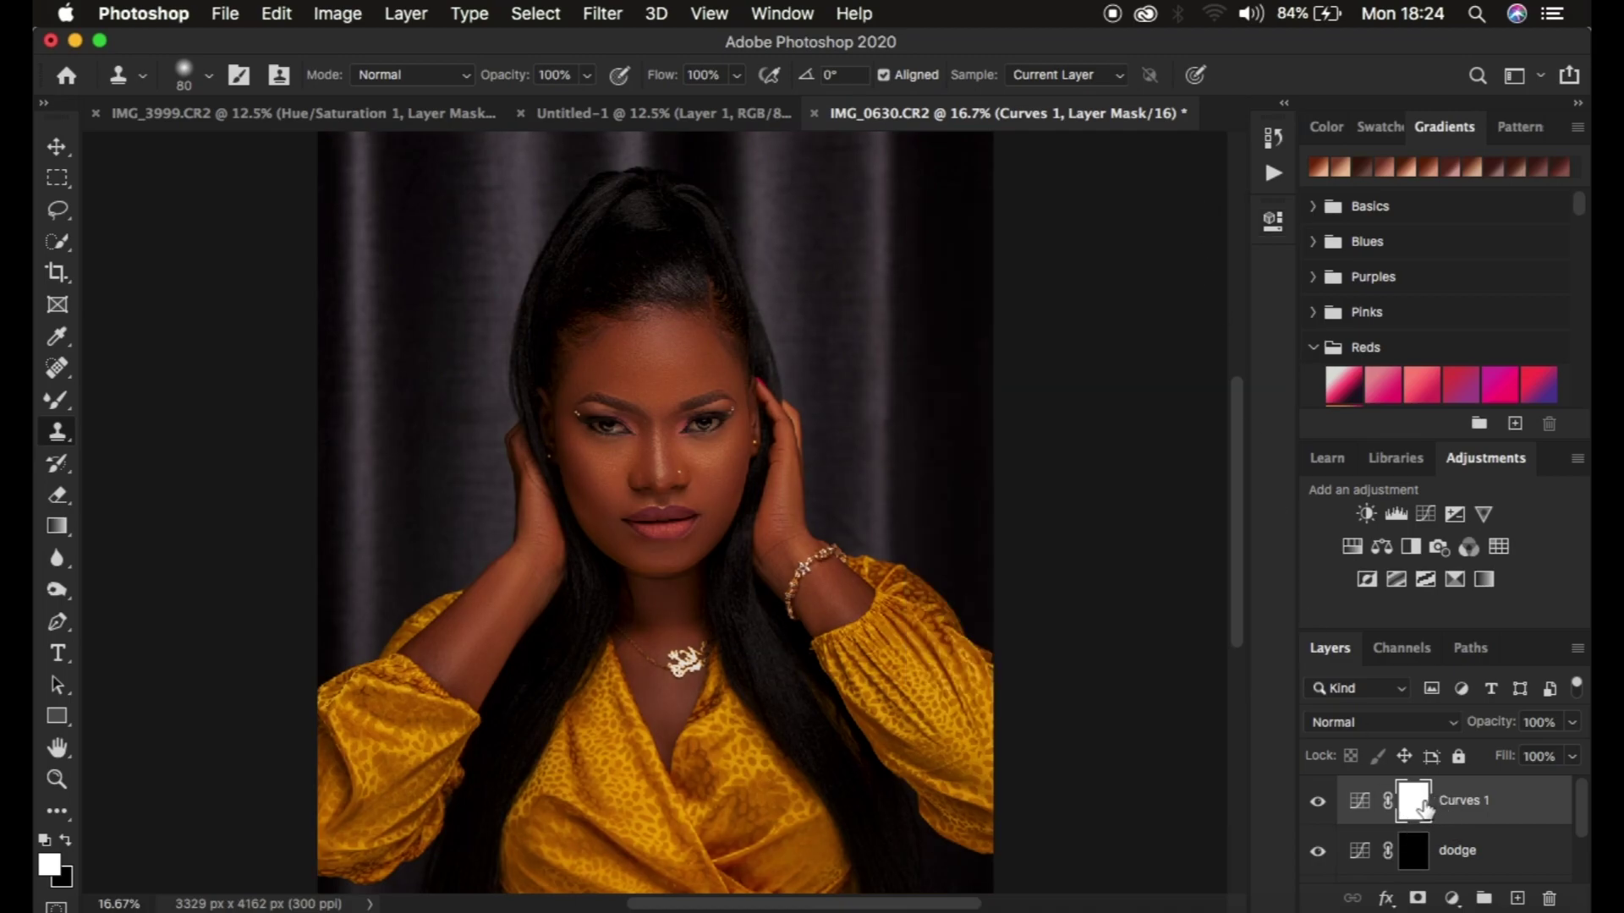
# Invert the darkening Curves layer's mask to black and rename the layer burn.
pyautogui.press('super+i')
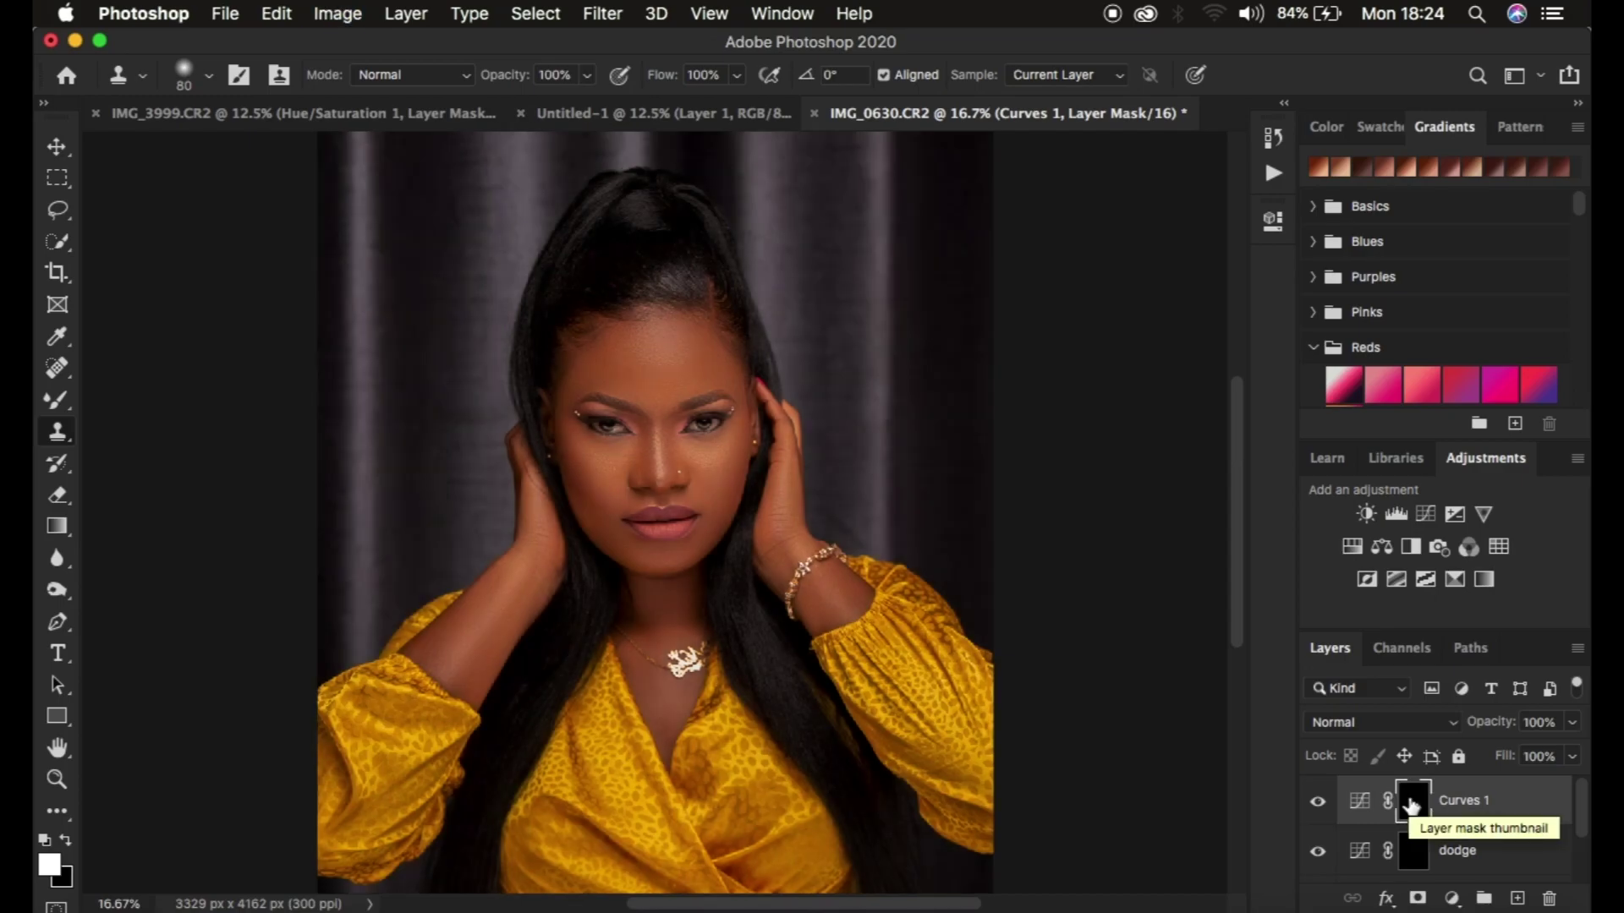
pyautogui.click(1359, 801)
pyautogui.doubleClick(1466, 800)
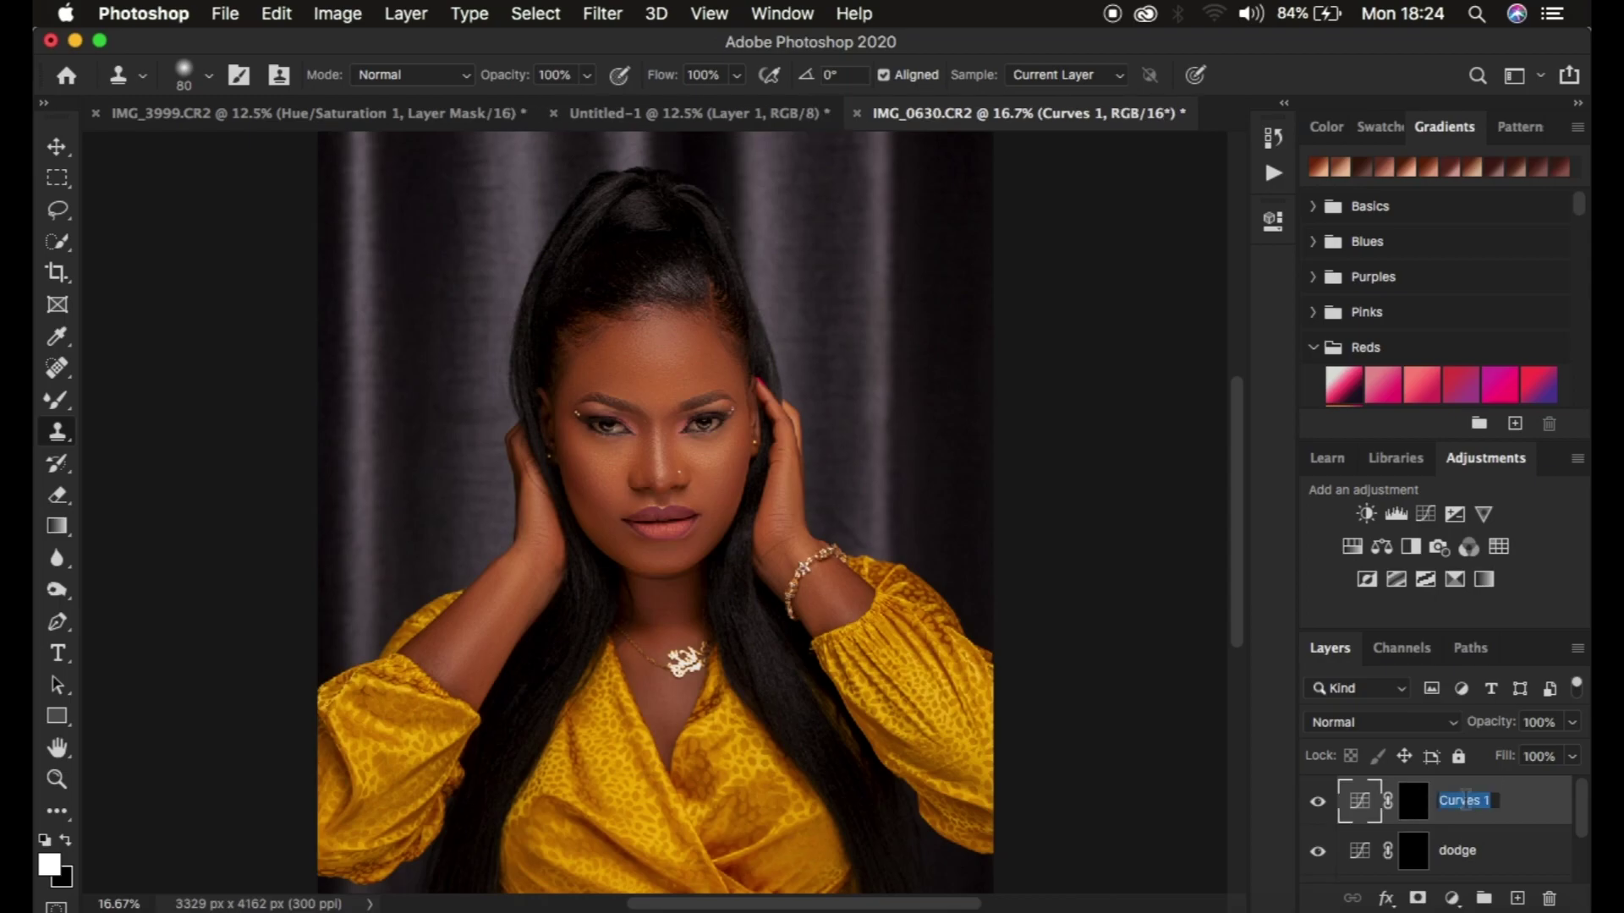
pyautogui.write('burn')
pyautogui.press('Return')
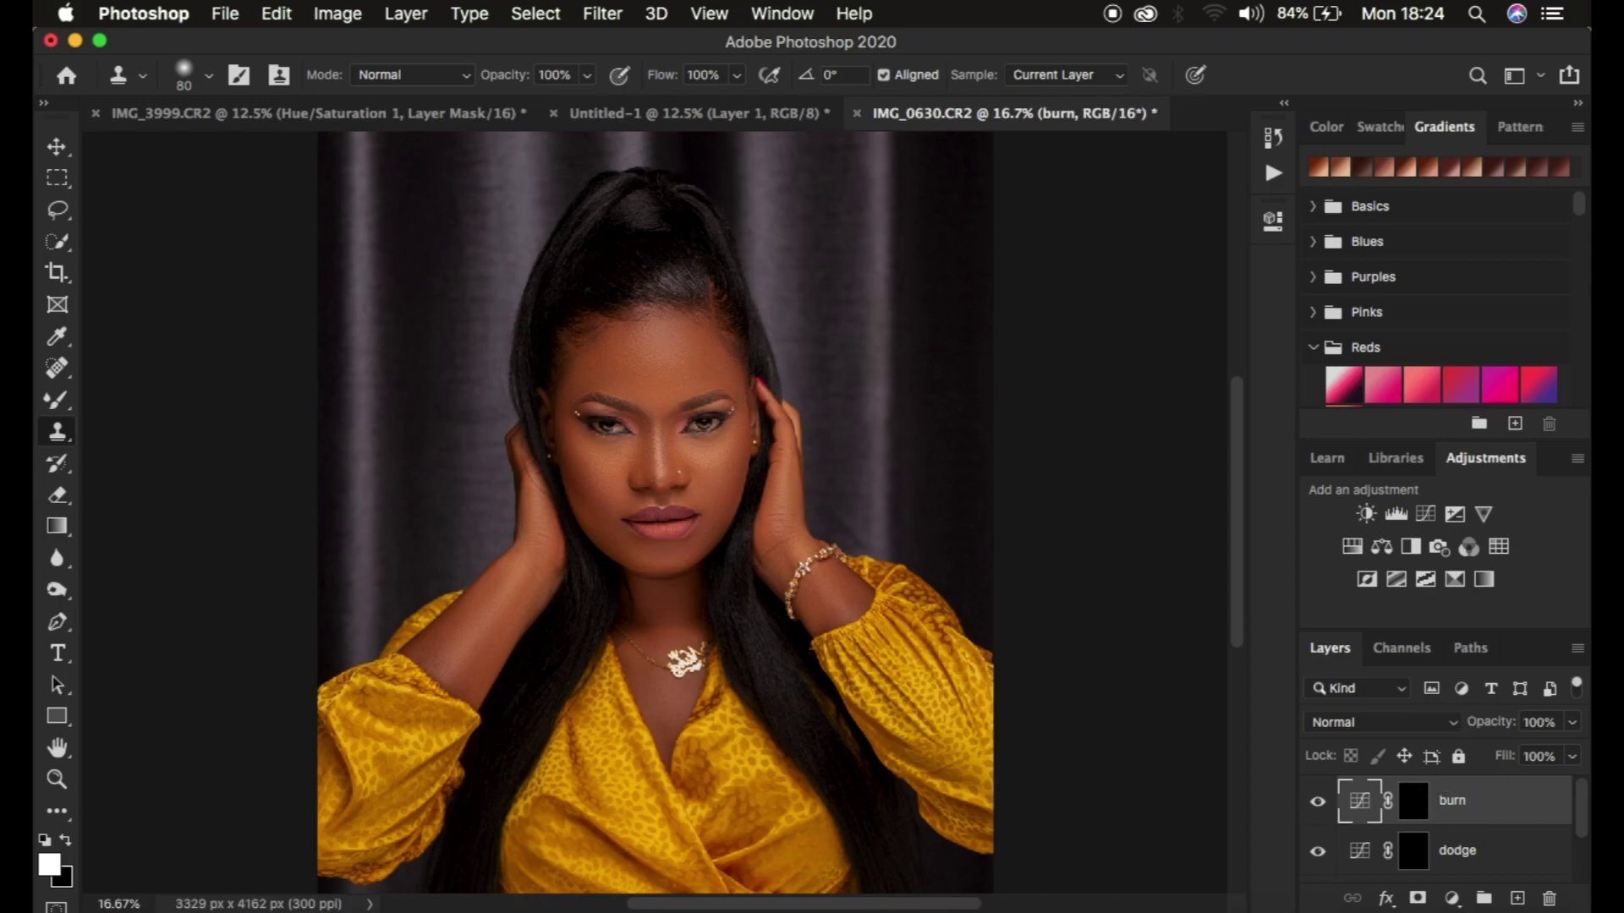
# Group the burn and dodge layers and name the group dodge and burn.
pyautogui.keyDown('shift'); pyautogui.click(1512, 853); pyautogui.keyUp('shift')
pyautogui.press('super+g')
pyautogui.doubleClick(1407, 792)
pyautogui.write('do')
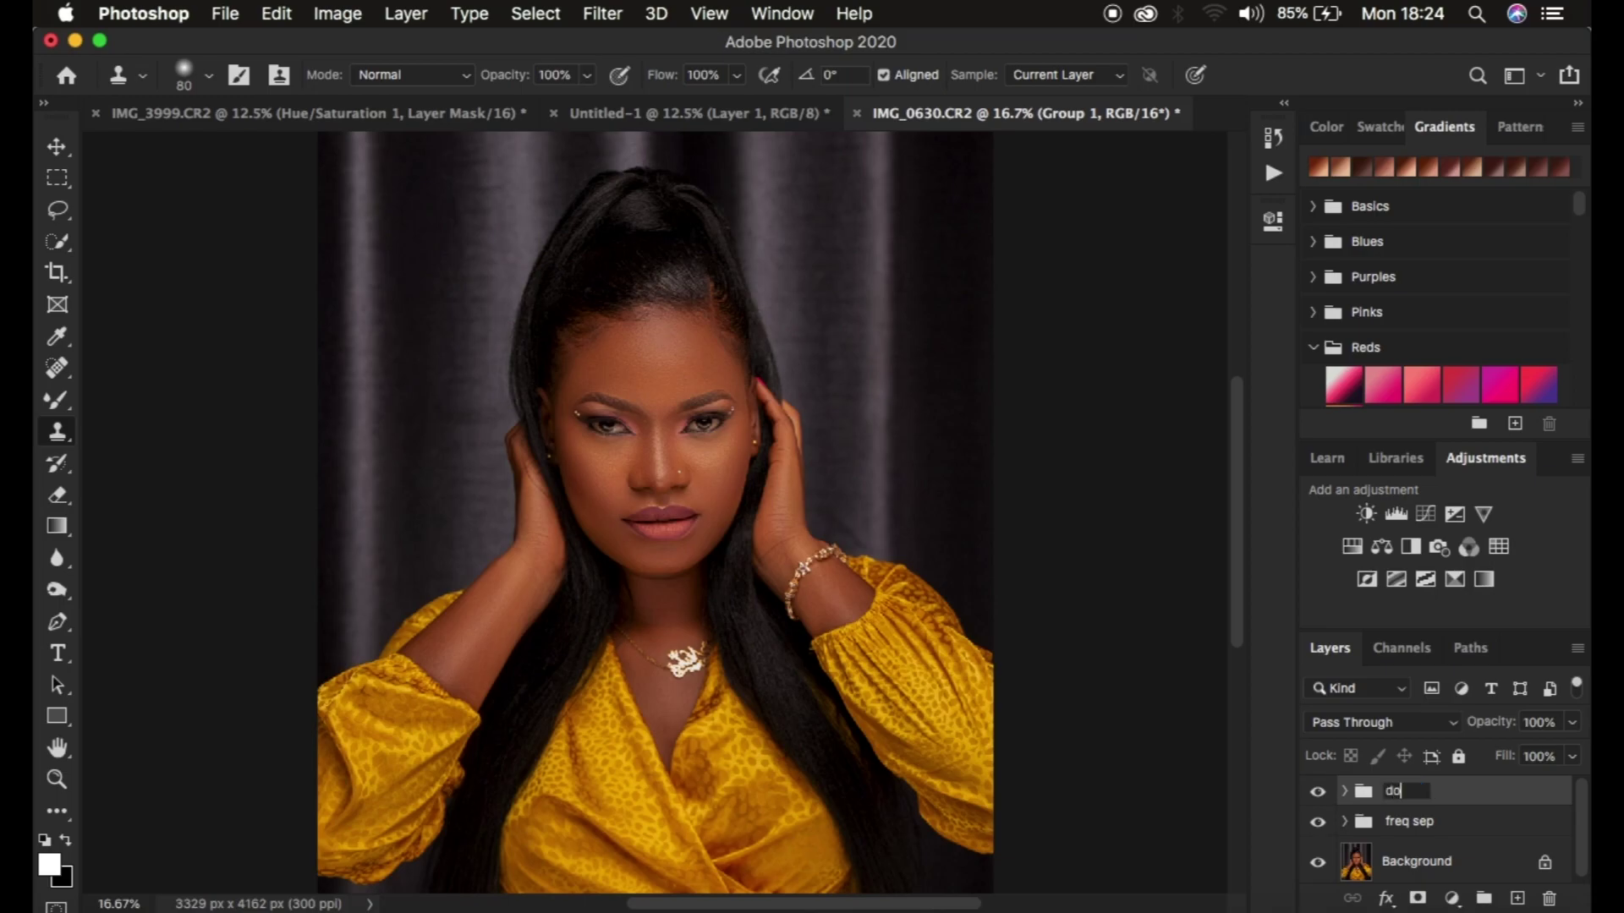
pyautogui.write('dge and burn')
pyautogui.press('Return')
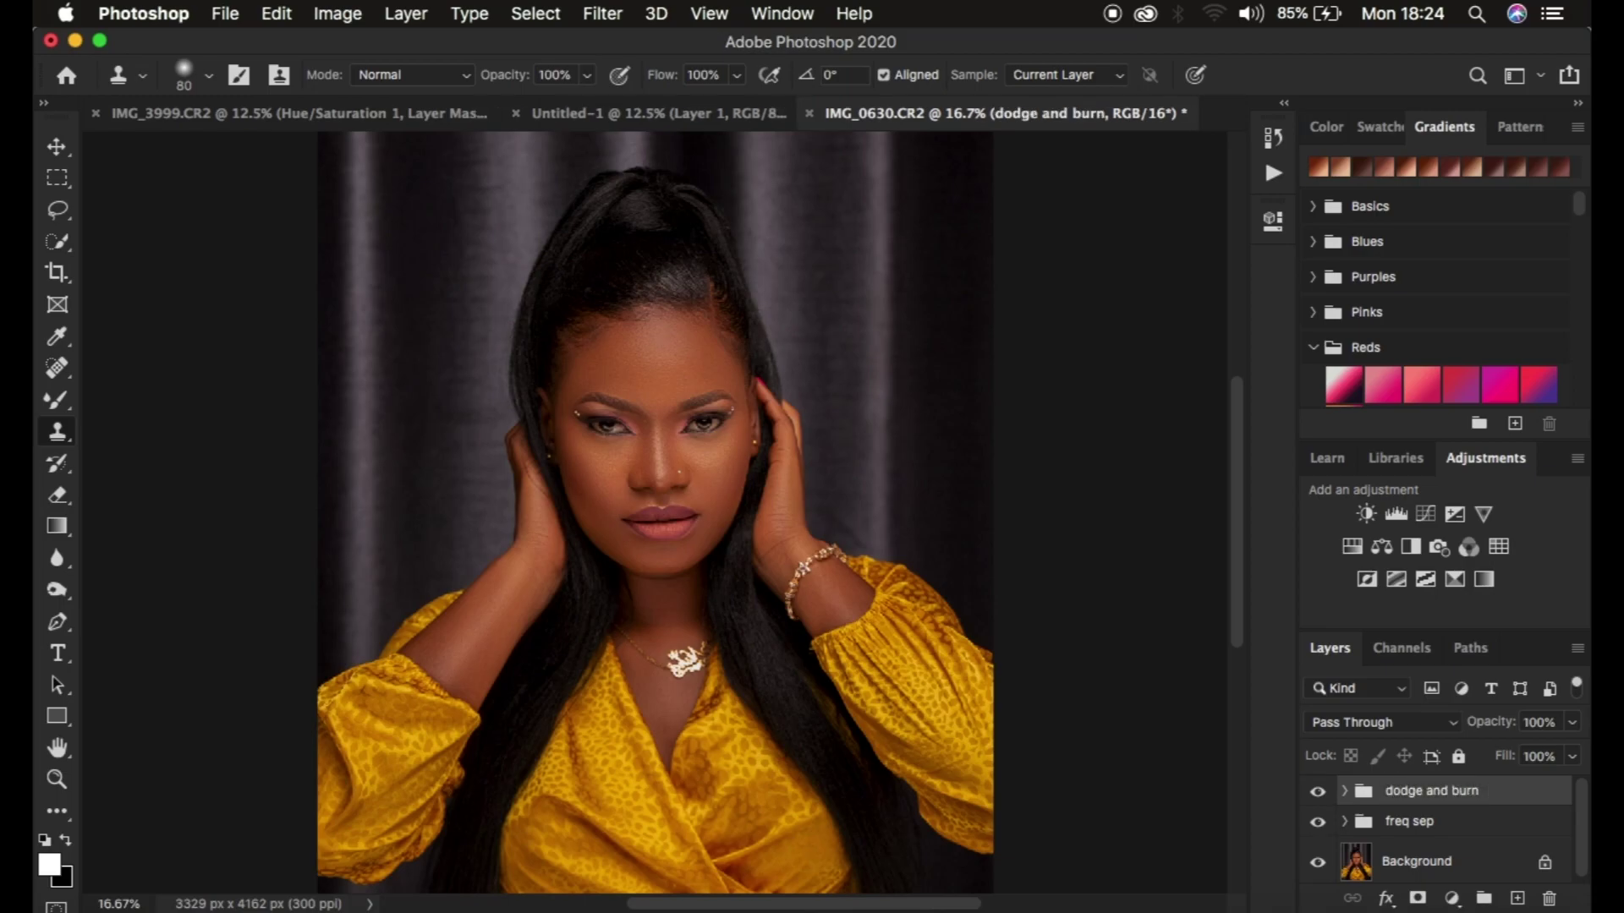
# Toggle the dodge and burn group's visibility to check its effect on the portrait, leaving it switched on.
pyautogui.click(1318, 792)
pyautogui.click(1318, 792)
pyautogui.click(1318, 793)
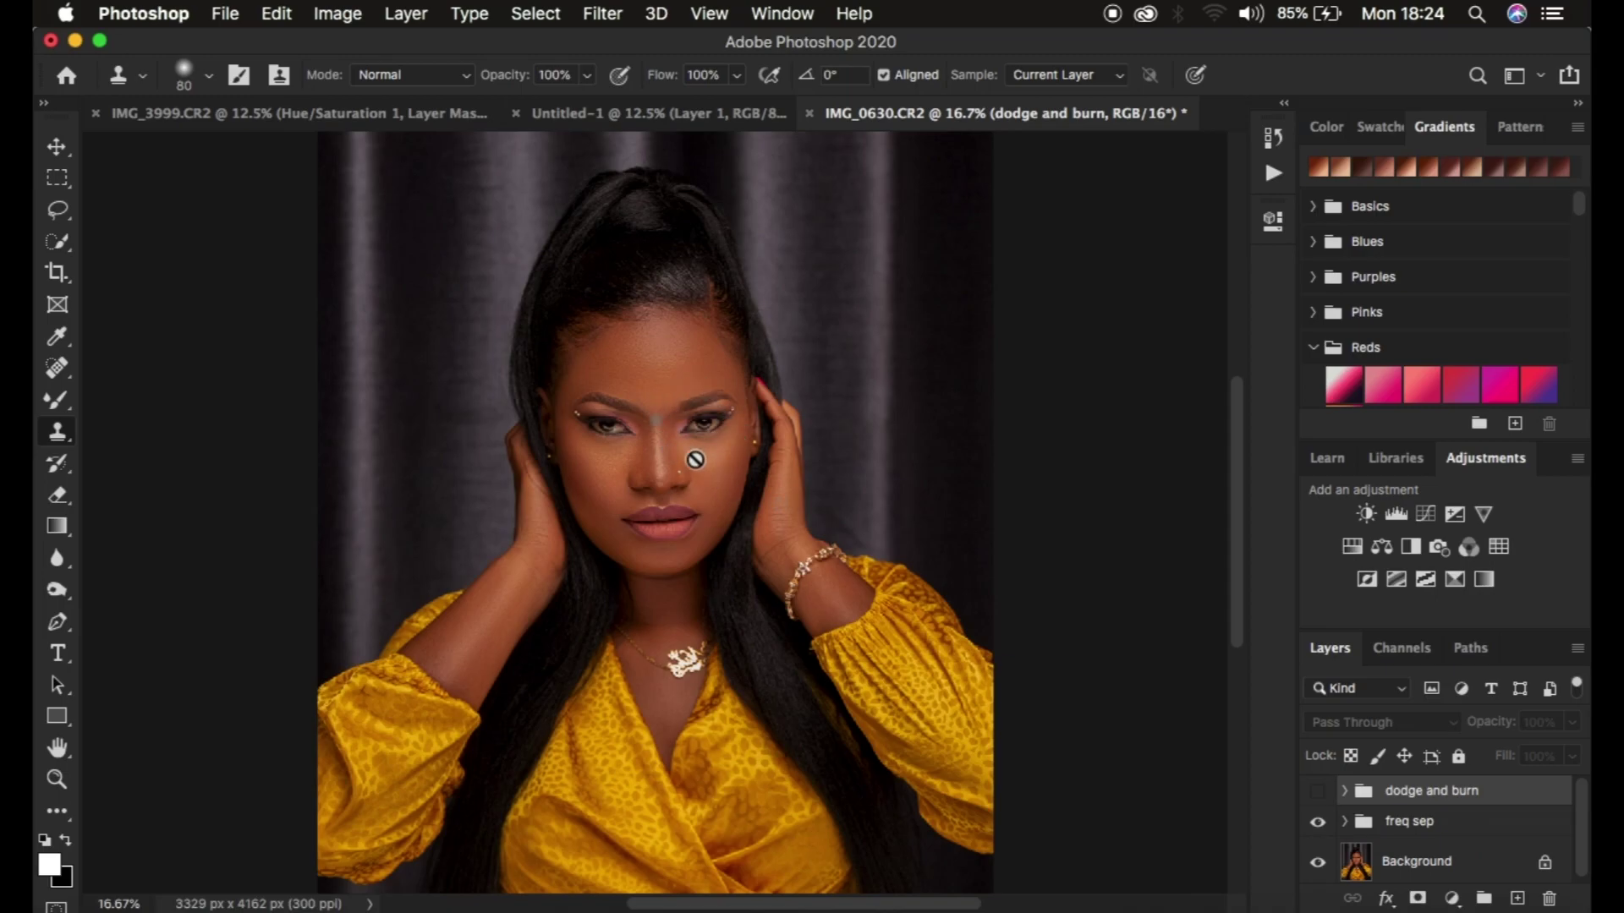
pyautogui.click(1320, 792)
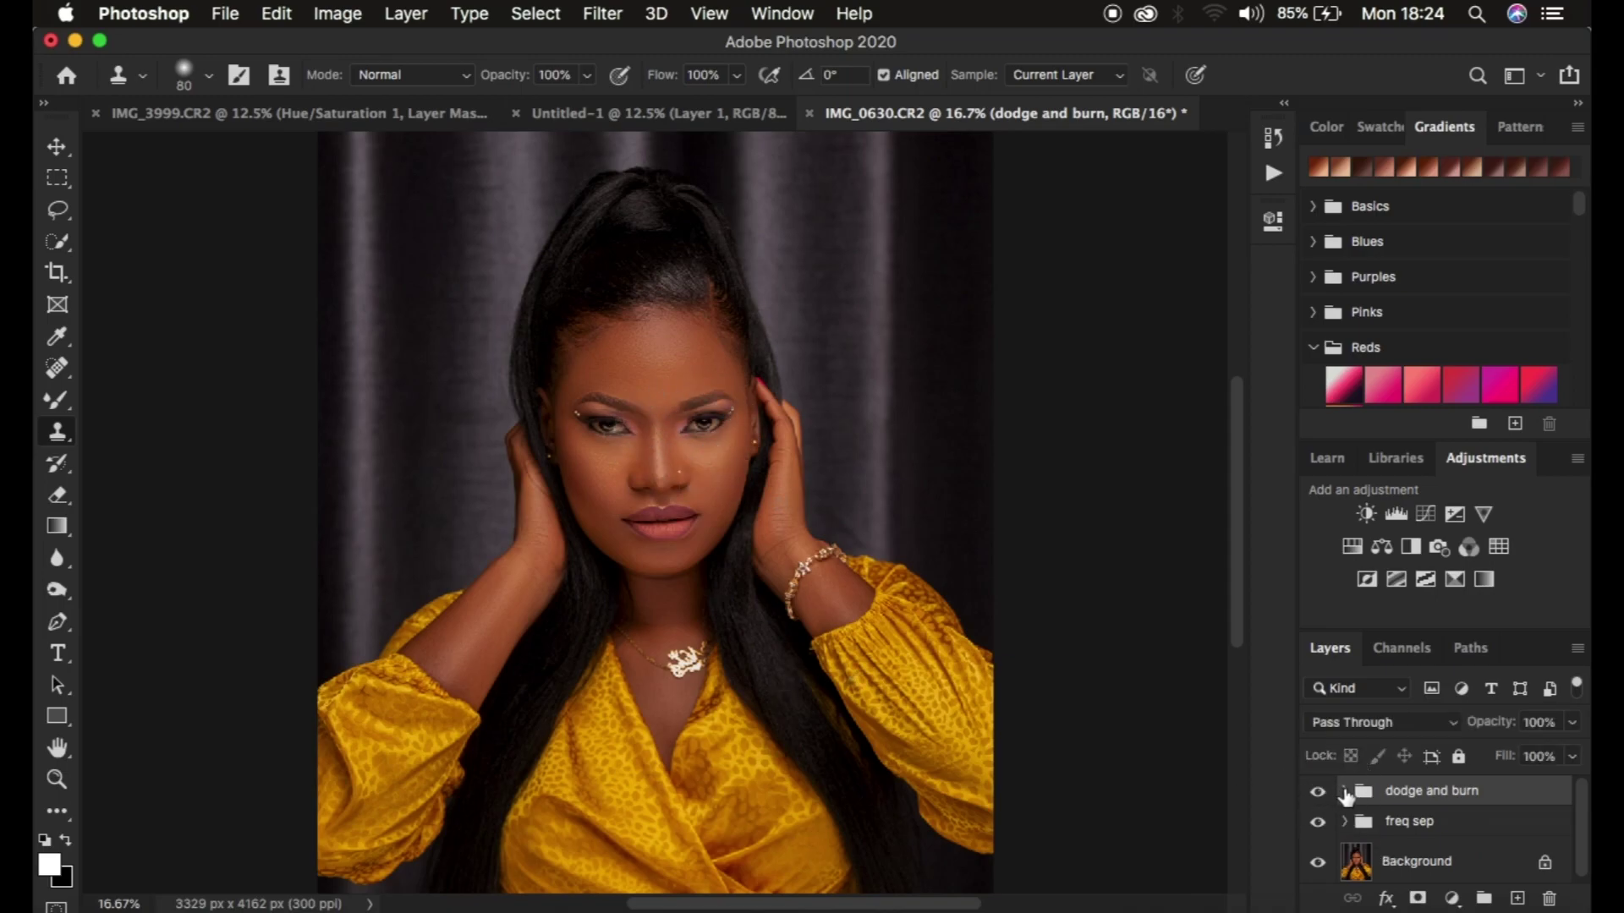
# Select the burn layer's mask inside the dodge and burn group and activate the regular Brush tool.
pyautogui.click(1346, 795)
pyautogui.scroll(-2, 1480, 860)
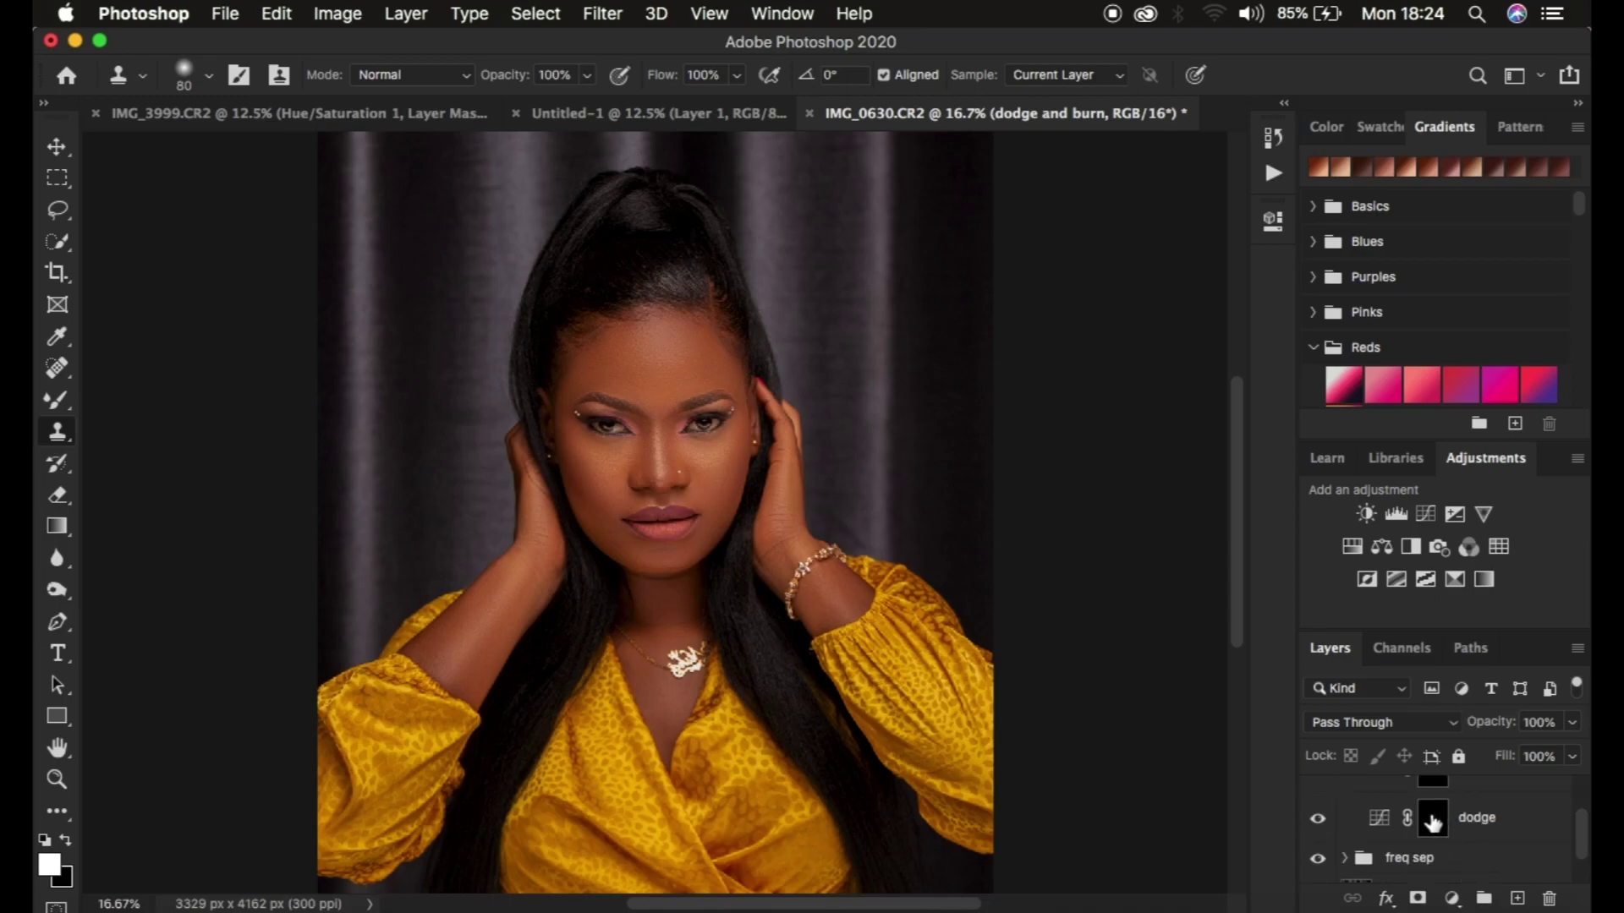
pyautogui.scroll(1, 1433, 827)
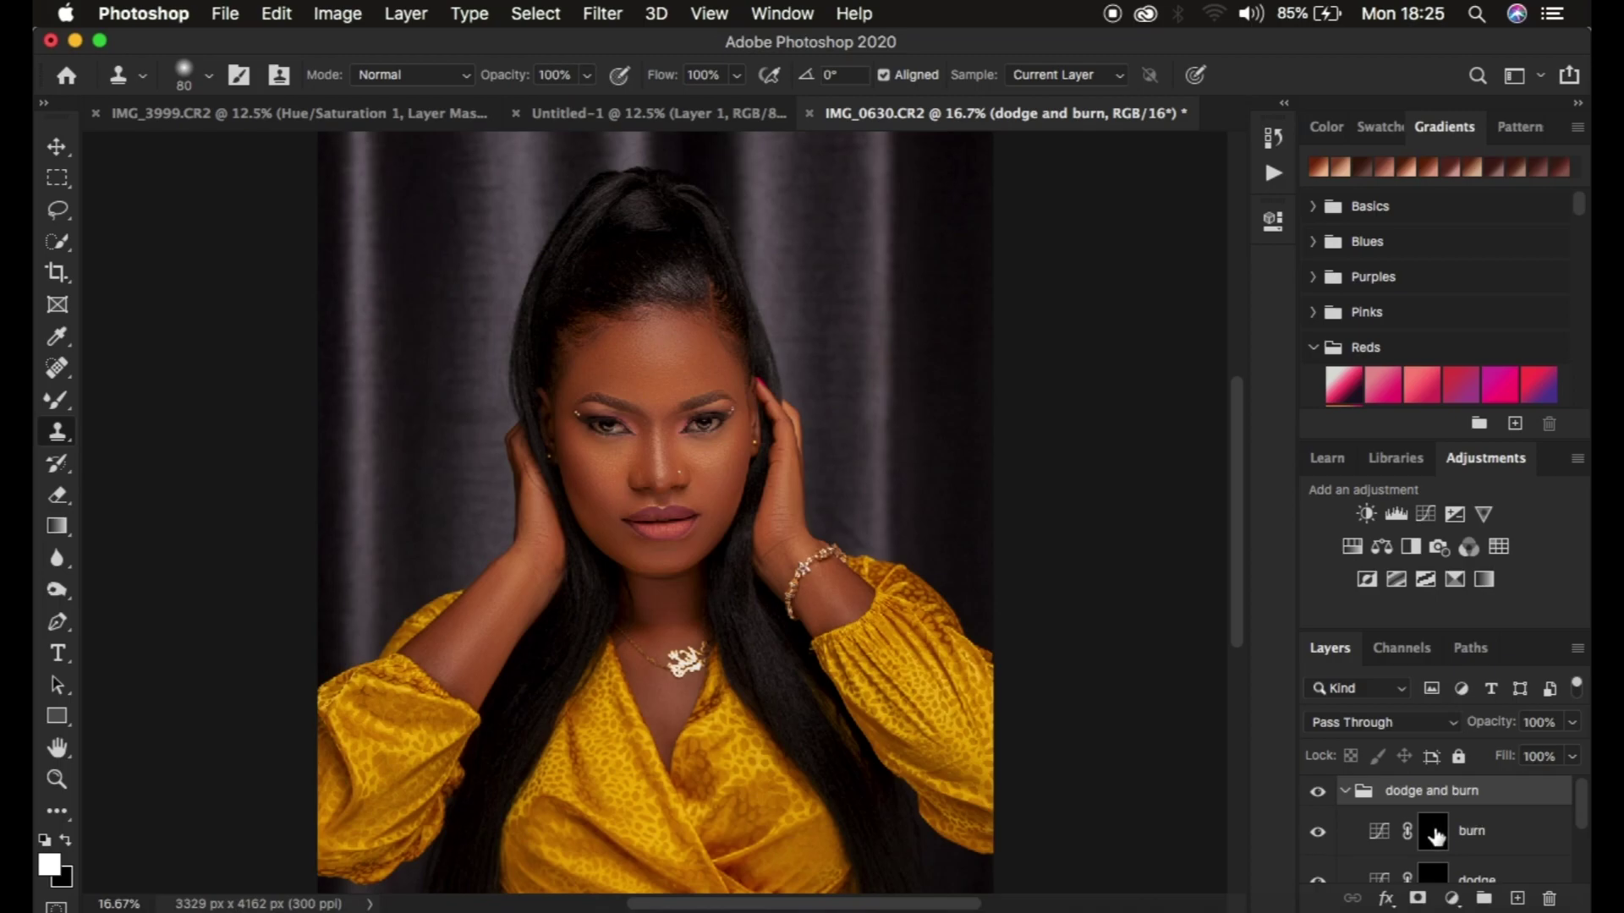
pyautogui.click(1435, 836)
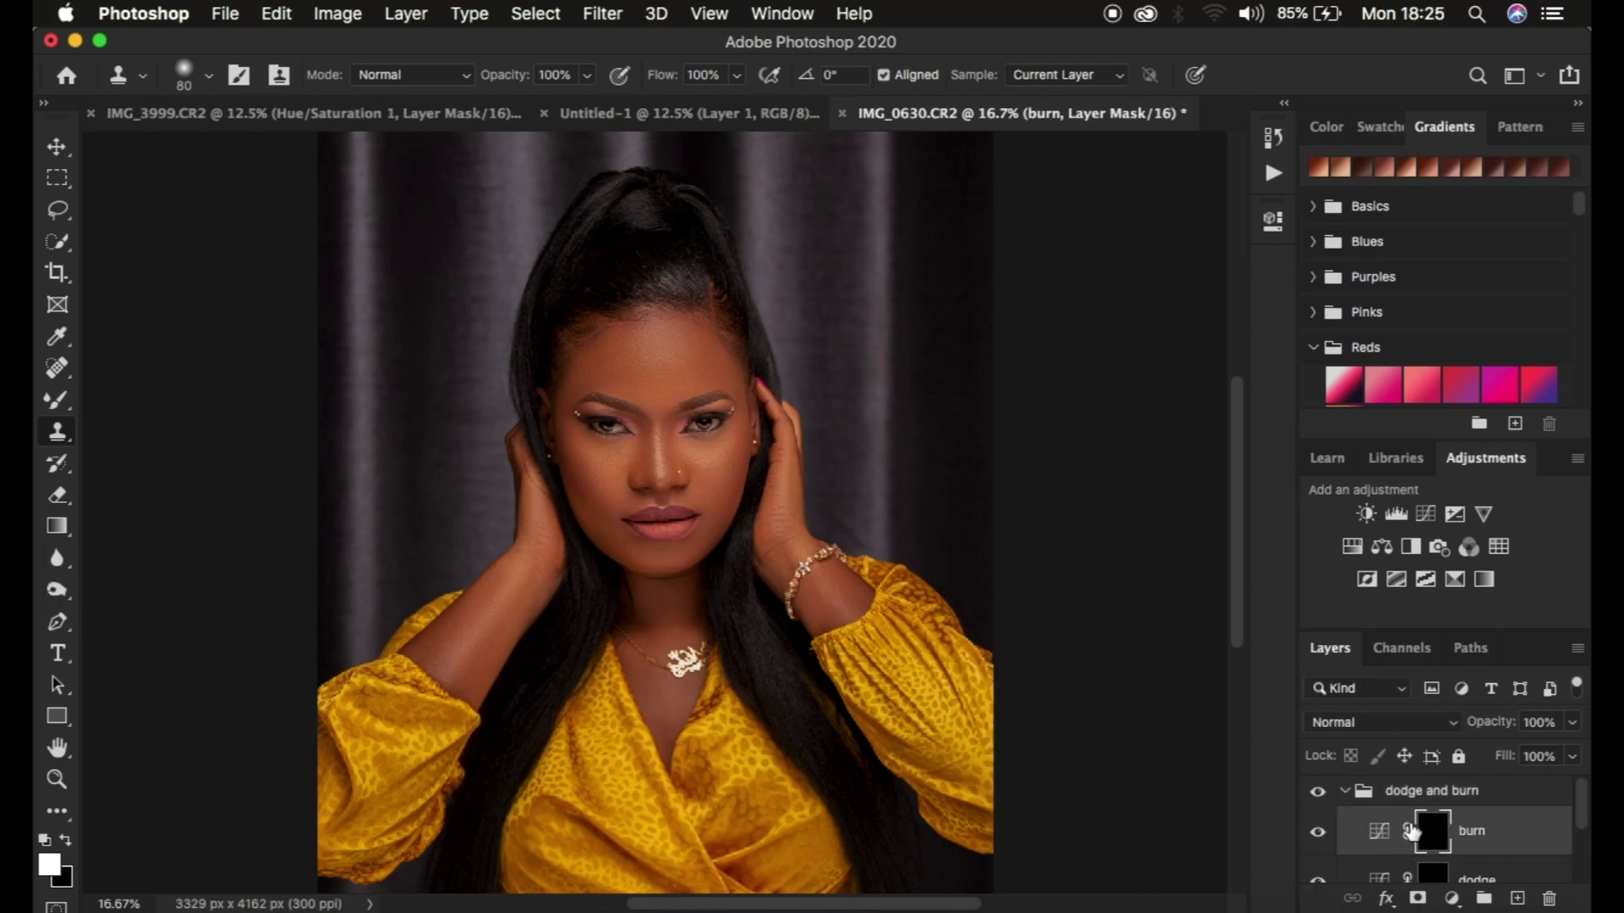
pyautogui.click(59, 402)
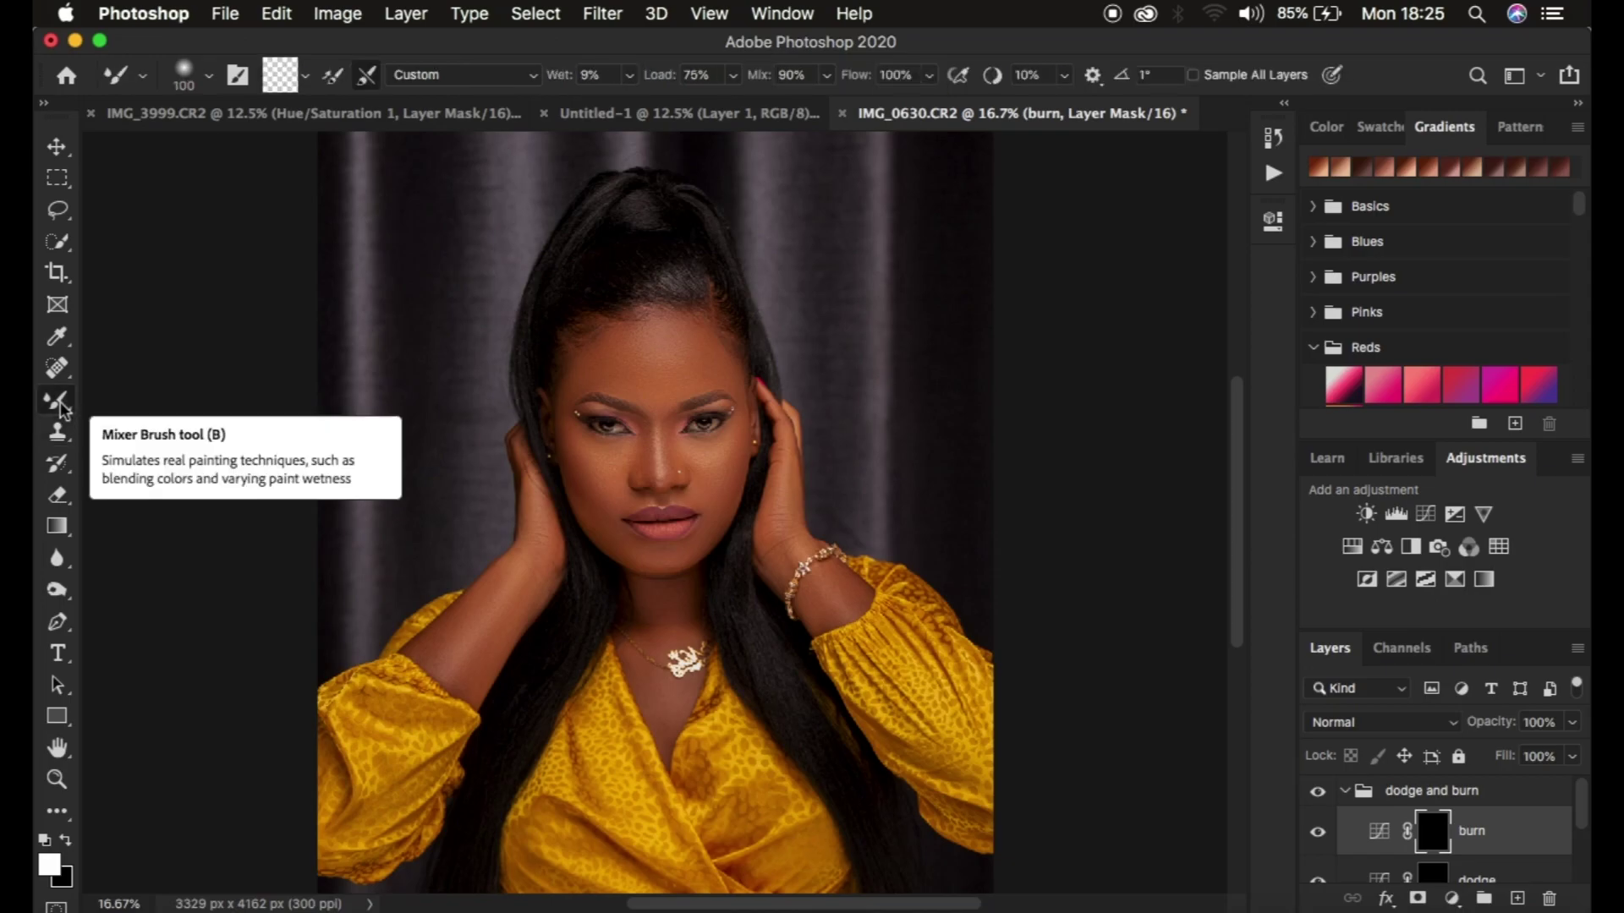
pyautogui.rightClick(61, 410)
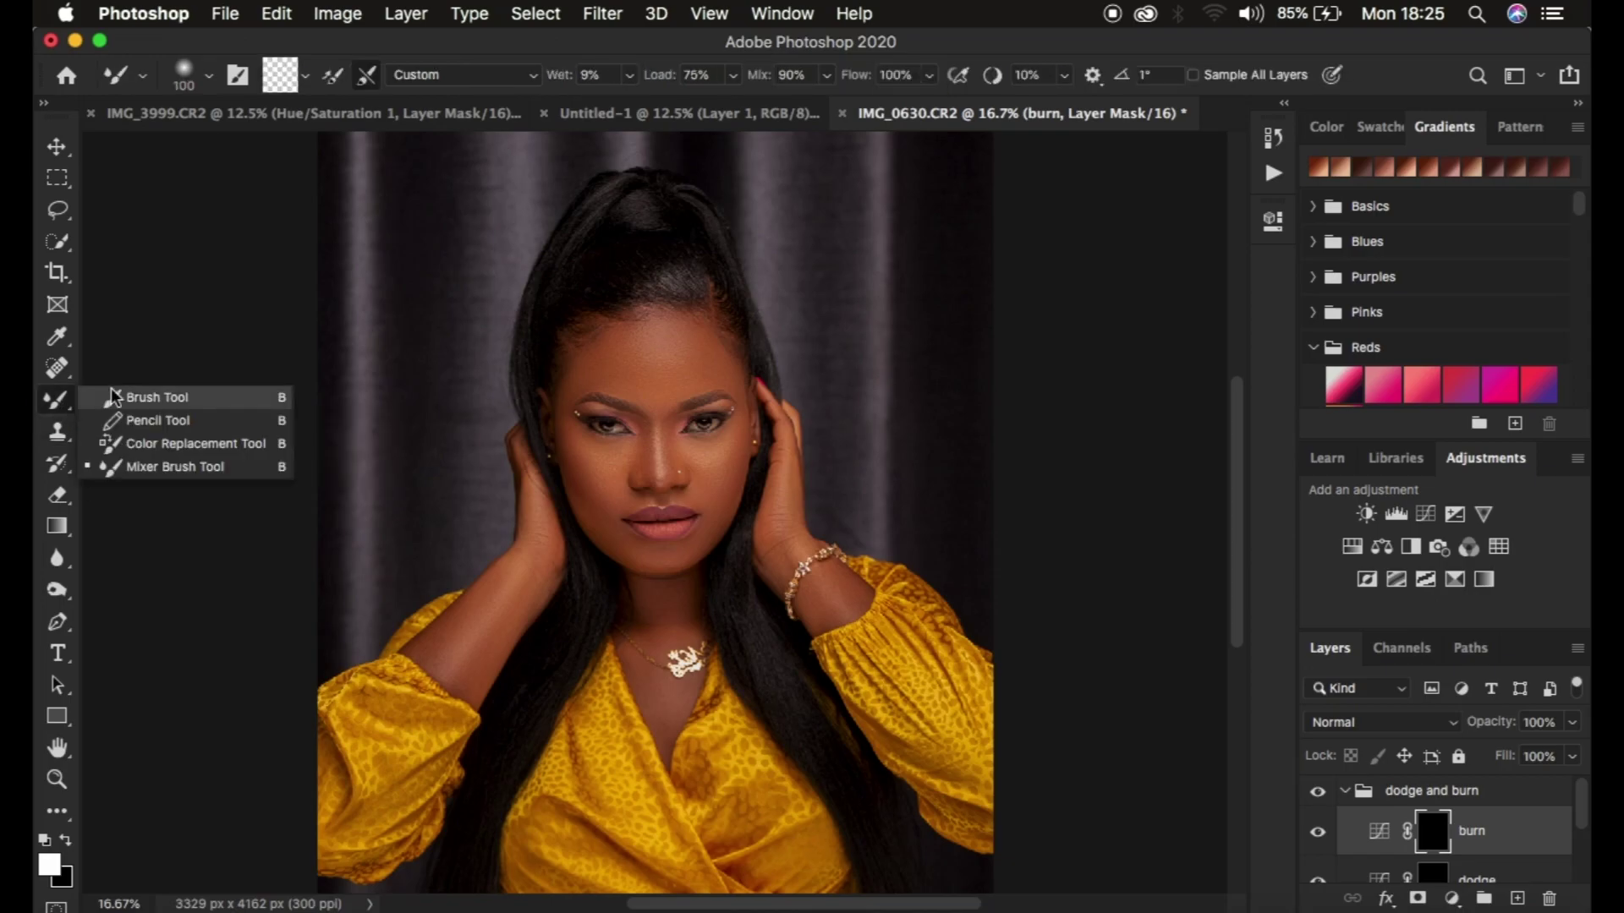
pyautogui.click(170, 397)
pyautogui.rightClick(55, 412)
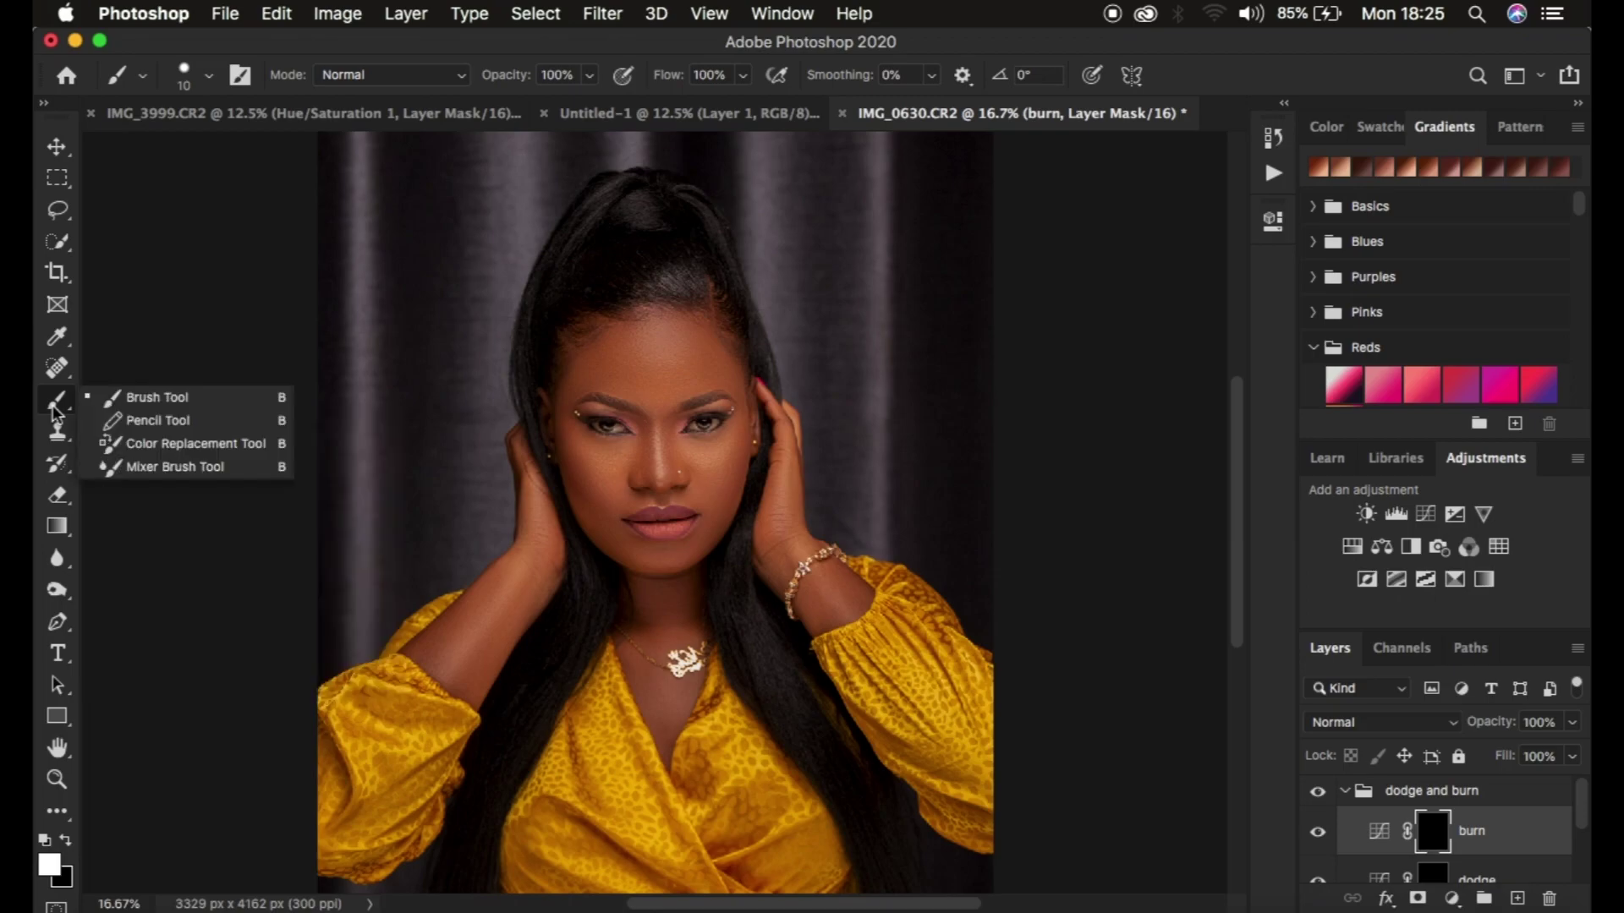
pyautogui.click(142, 399)
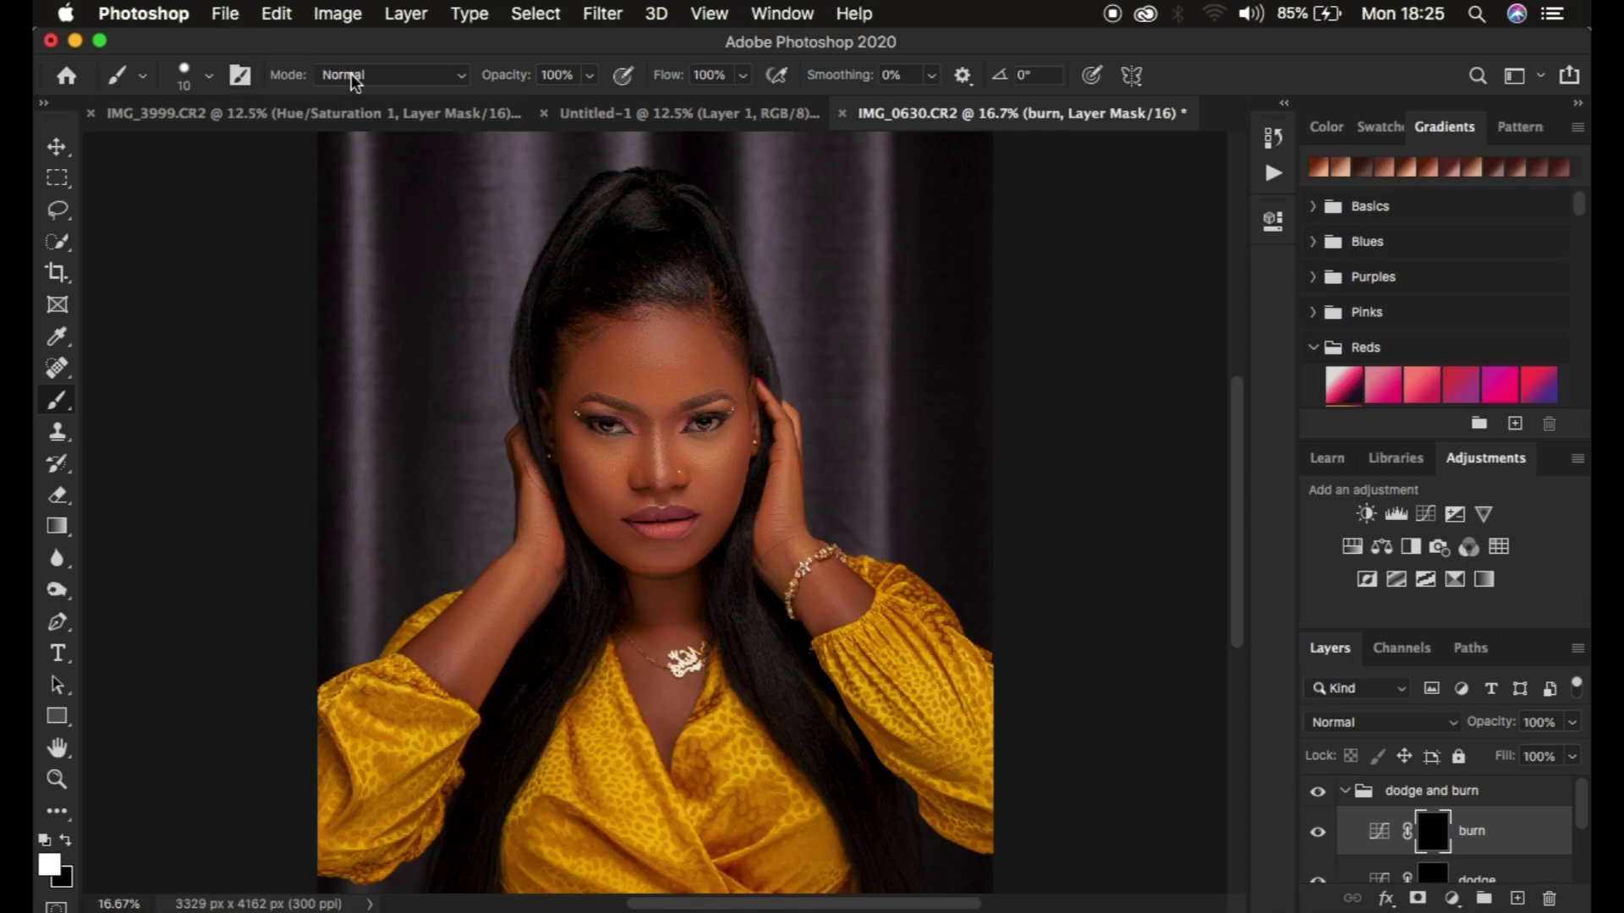
# Set the brush to 0% hardness and 10% opacity with white as the foreground colour.
pyautogui.click(209, 76)
pyautogui.moveTo(323, 208); pyautogui.dragTo(172, 185)
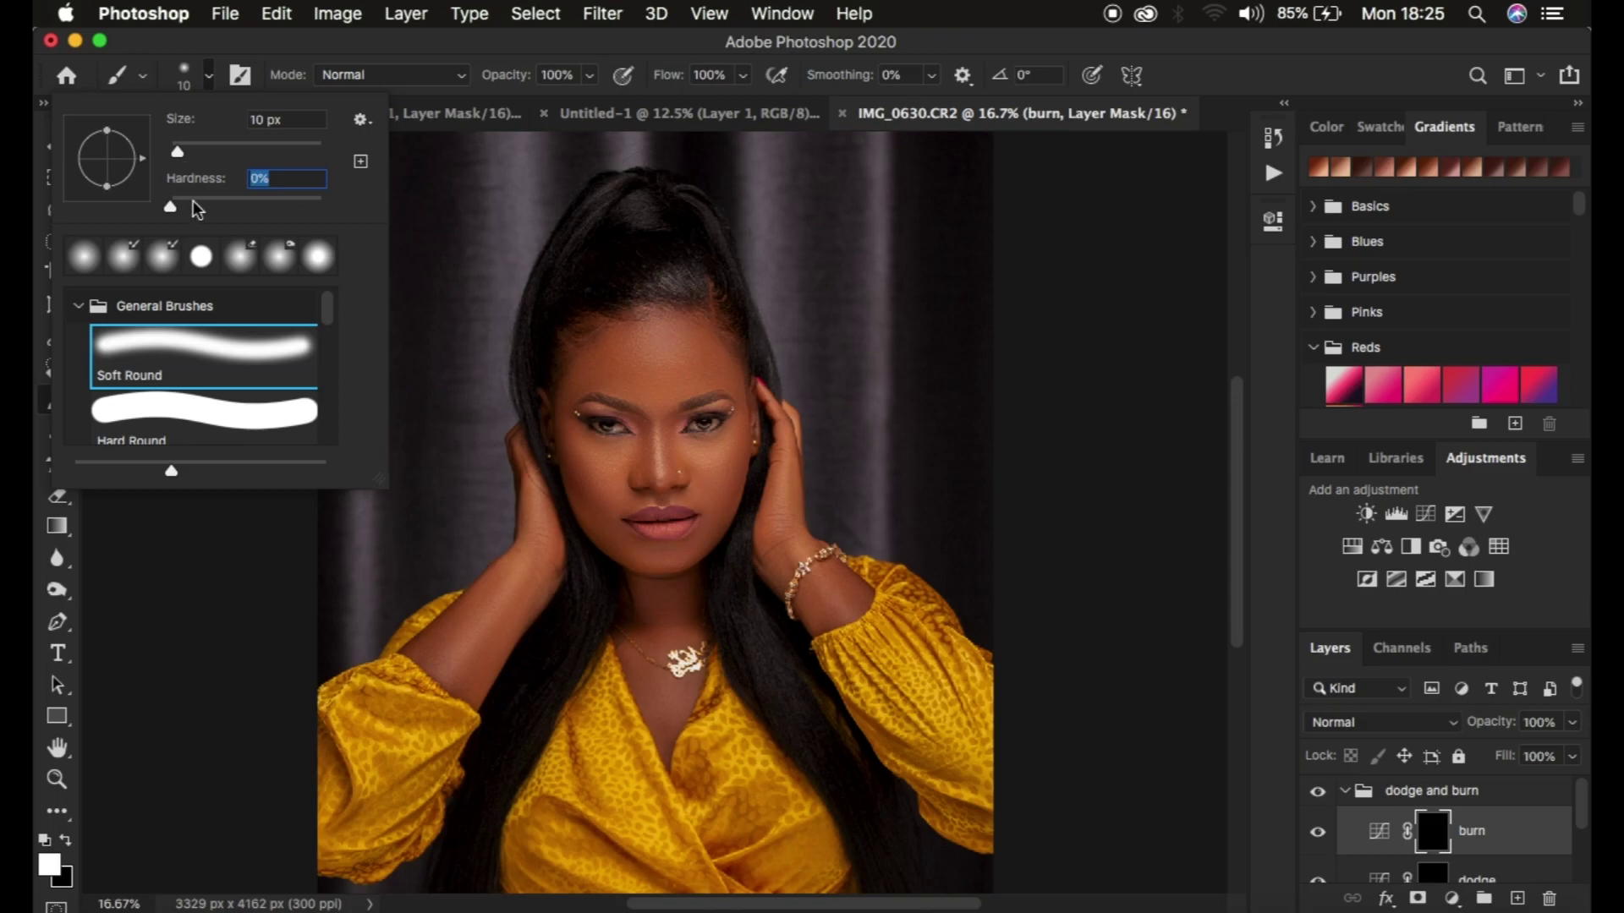
pyautogui.click(207, 82)
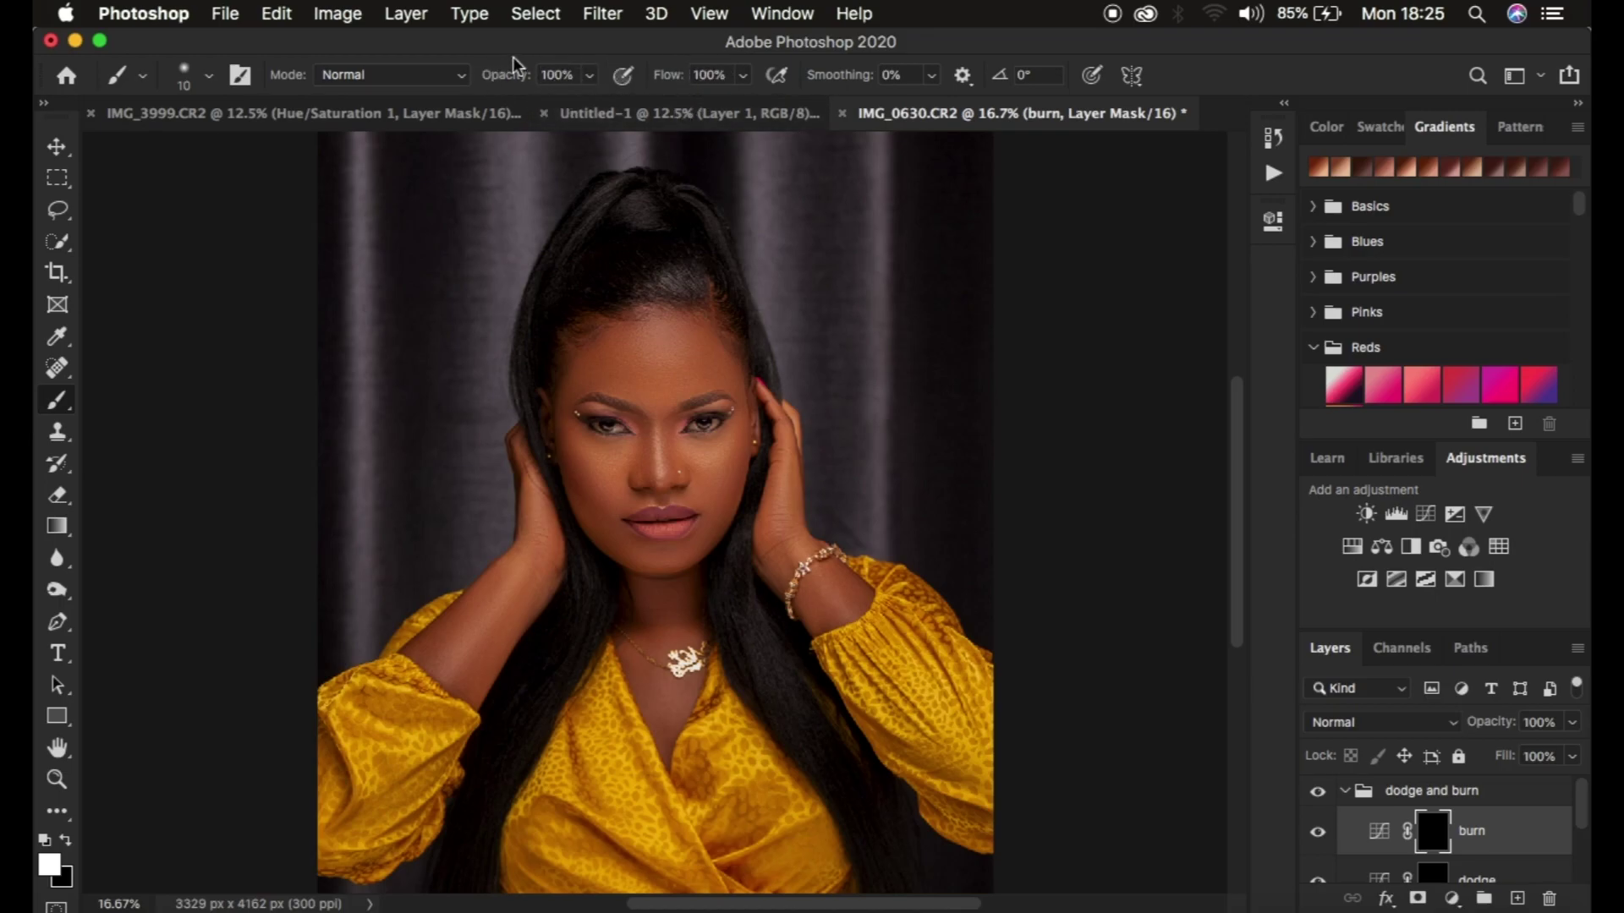
pyautogui.moveTo(515, 82); pyautogui.dragTo(398, 82)
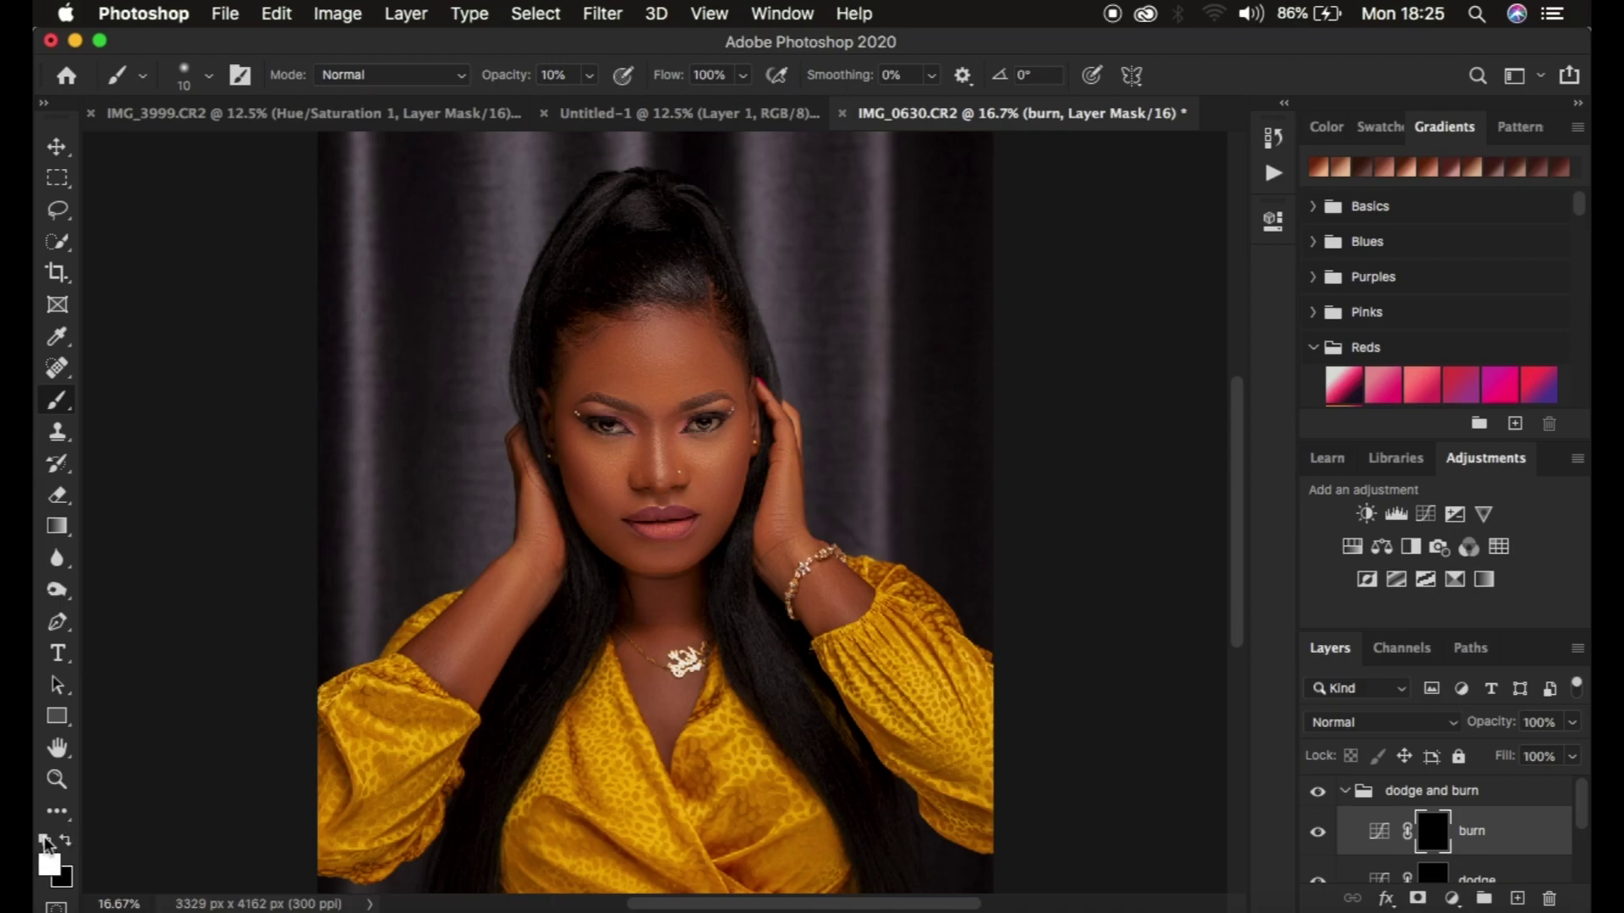
pyautogui.press('x')
pyautogui.press('x')
pyautogui.press('x')
pyautogui.press('x')
# Paint white on the burn mask to deepen the shadows along the temple, the cheek and the area between the eyes, resizing the brush as needed.
pyautogui.press('super+equal')
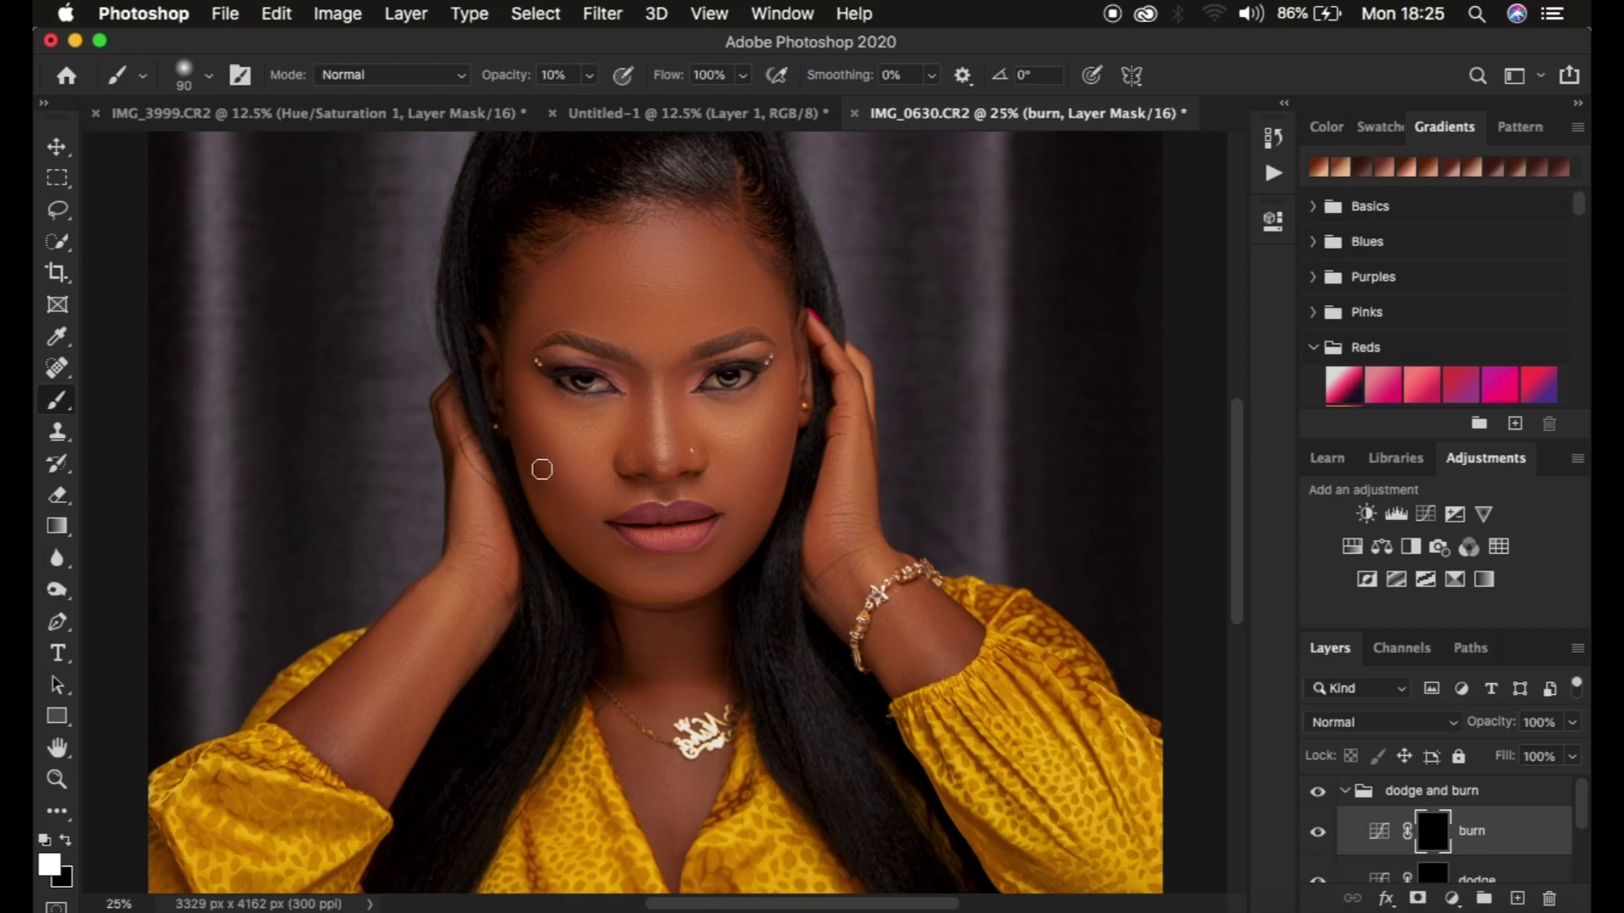
pyautogui.press(']')
pyautogui.press(']')
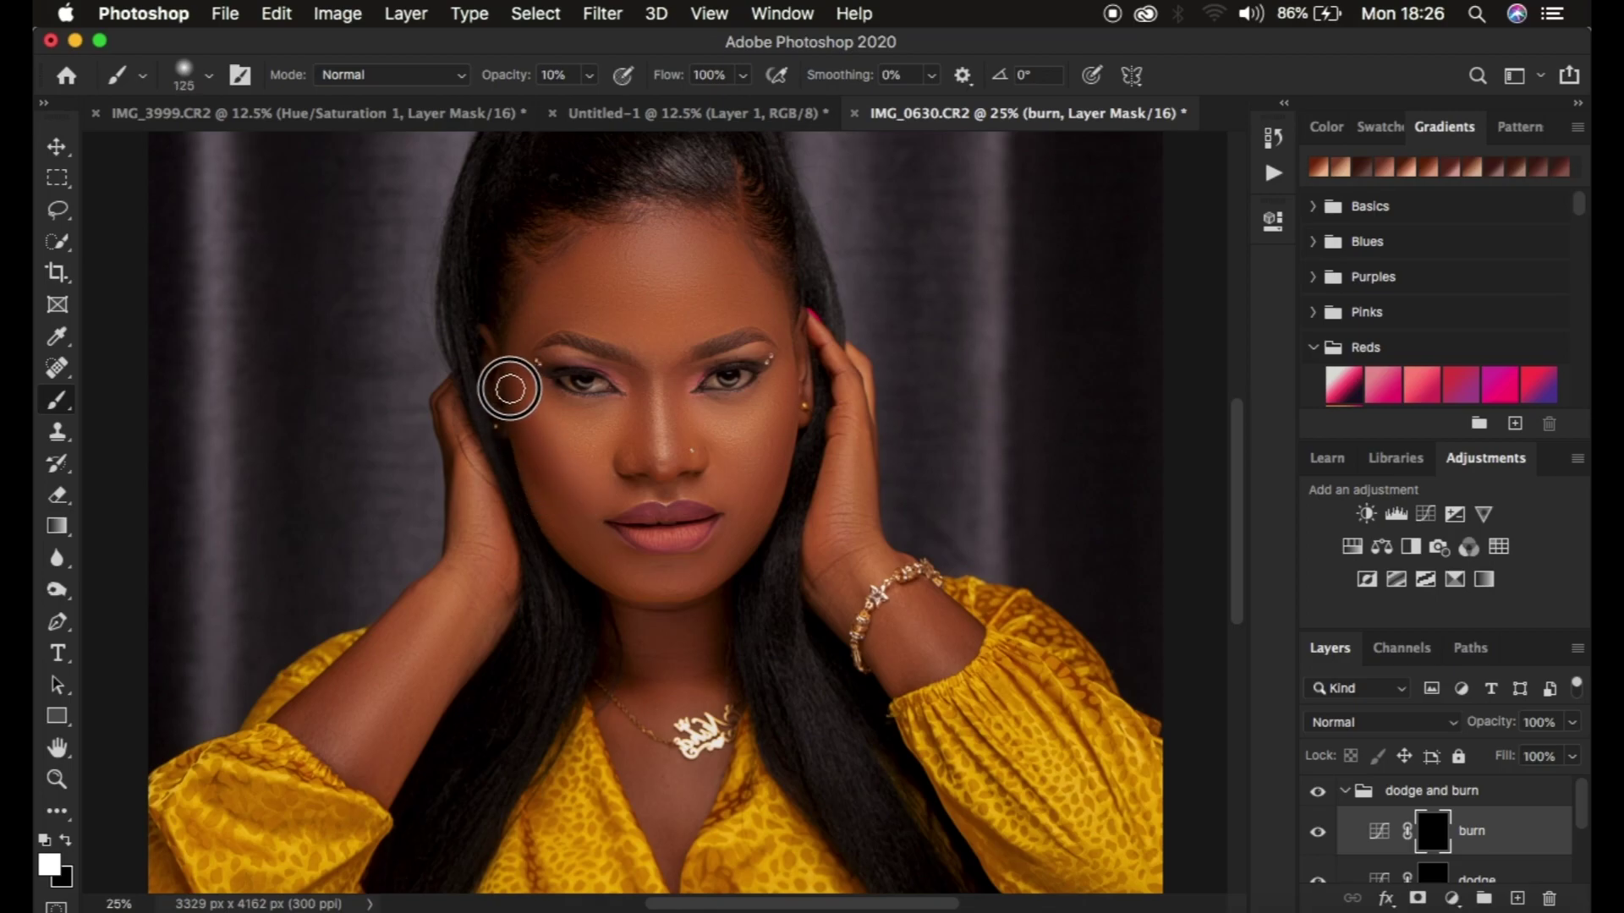
pyautogui.moveTo(757, 500)
pyautogui.mouseDown()
pyautogui.moveTo(804, 351)
pyautogui.moveTo(761, 482)
pyautogui.mouseUp()
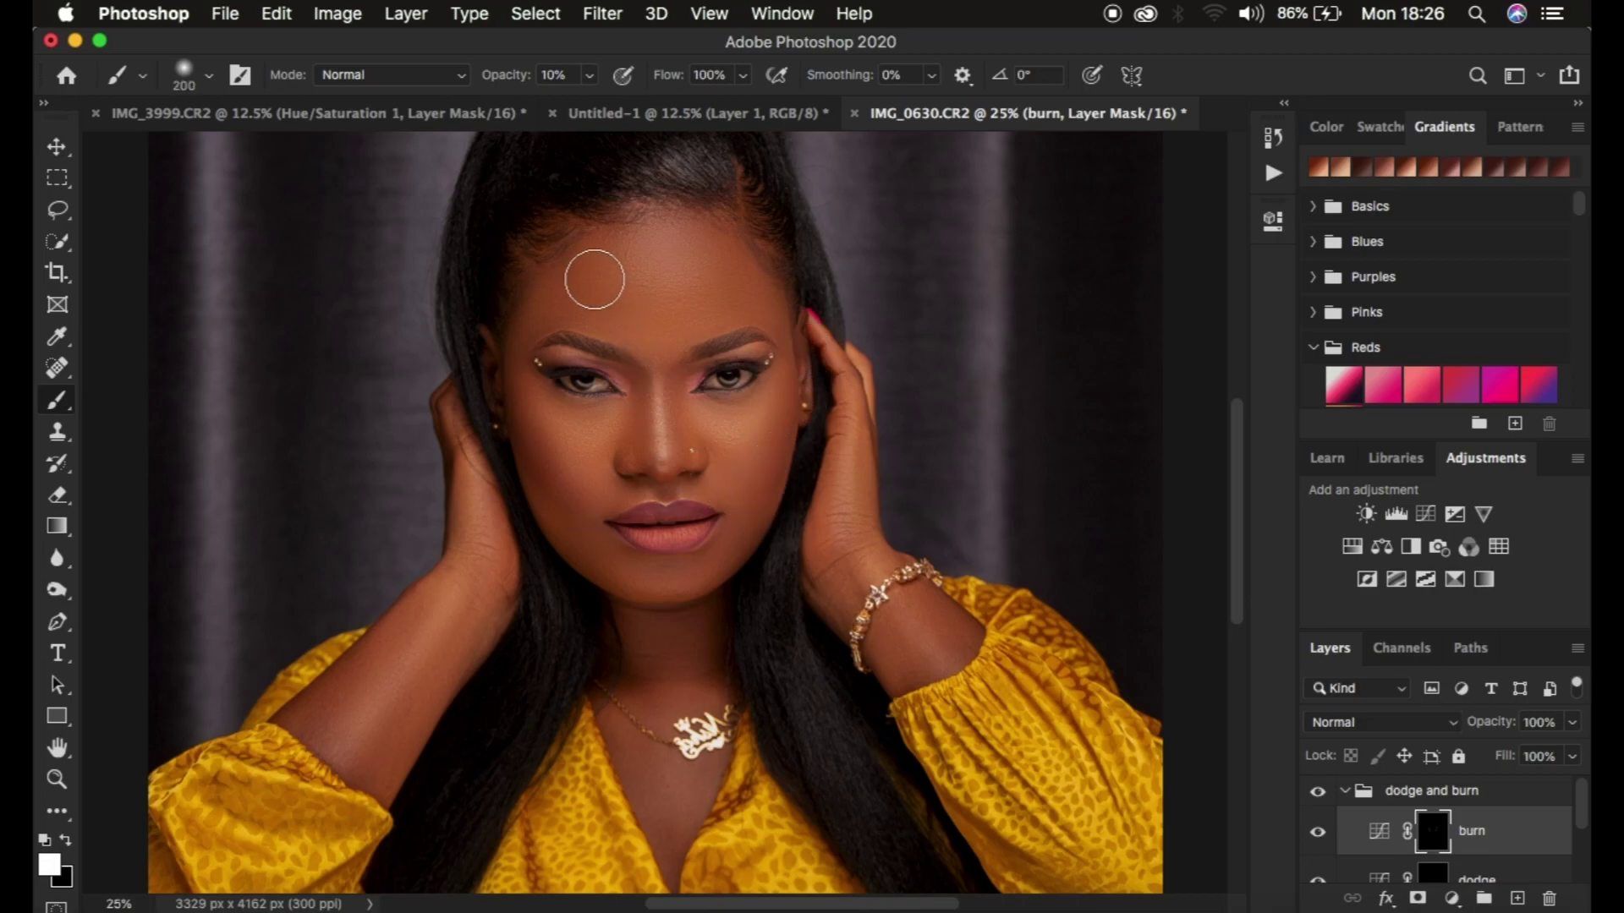
pyautogui.press(']')
pyautogui.press(']')
pyautogui.press(']')
pyautogui.press(']')
pyautogui.press('[')
pyautogui.press('[')
pyautogui.press('[')
pyautogui.press('[')
pyautogui.moveTo(626, 365)
pyautogui.mouseDown()
pyautogui.moveTo(643, 449)
pyautogui.moveTo(637, 376)
pyautogui.moveTo(638, 441)
pyautogui.moveTo(683, 376)
pyautogui.moveTo(684, 460)
pyautogui.moveTo(684, 379)
pyautogui.mouseUp()
# Paint white on the dodge layer's mask to brighten the skin under both eyes and the chin, using a smaller brush for the chin.
pyautogui.click(1441, 880)
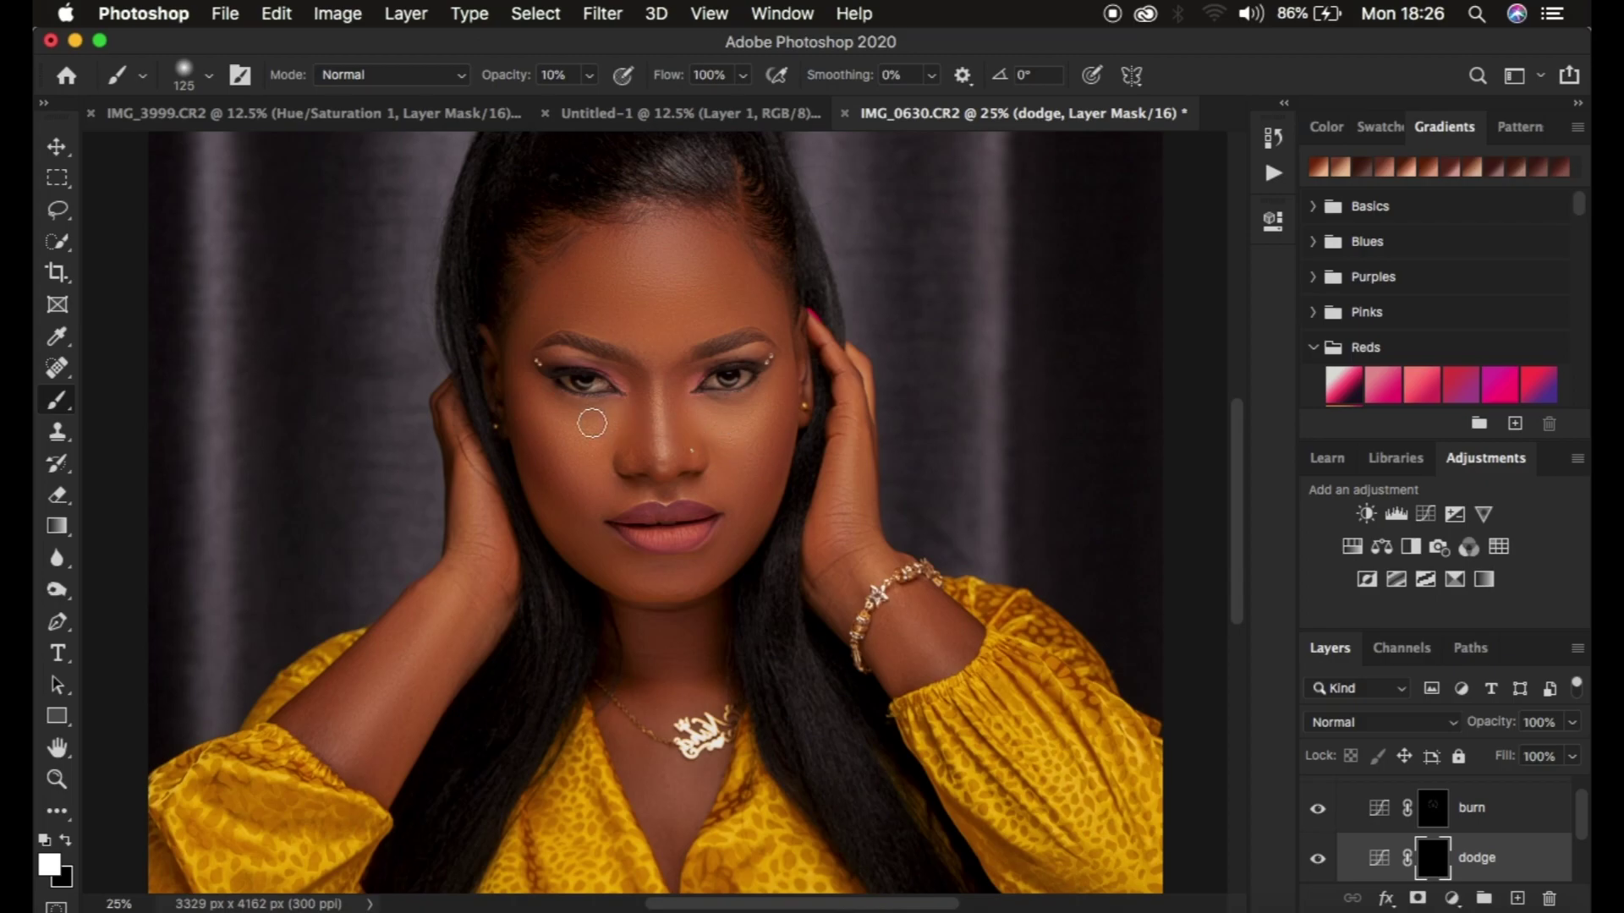
pyautogui.press(']')
pyautogui.press(']')
pyautogui.moveTo(565, 417)
pyautogui.mouseDown()
pyautogui.moveTo(598, 425)
pyautogui.moveTo(562, 417)
pyautogui.moveTo(591, 428)
pyautogui.moveTo(584, 448)
pyautogui.mouseUp()
pyautogui.moveTo(742, 423); pyautogui.dragTo(728, 440)
pyautogui.press('[')
pyautogui.press('[')
pyautogui.press('[')
pyautogui.press('[')
pyautogui.moveTo(624, 587); pyautogui.dragTo(689, 572)
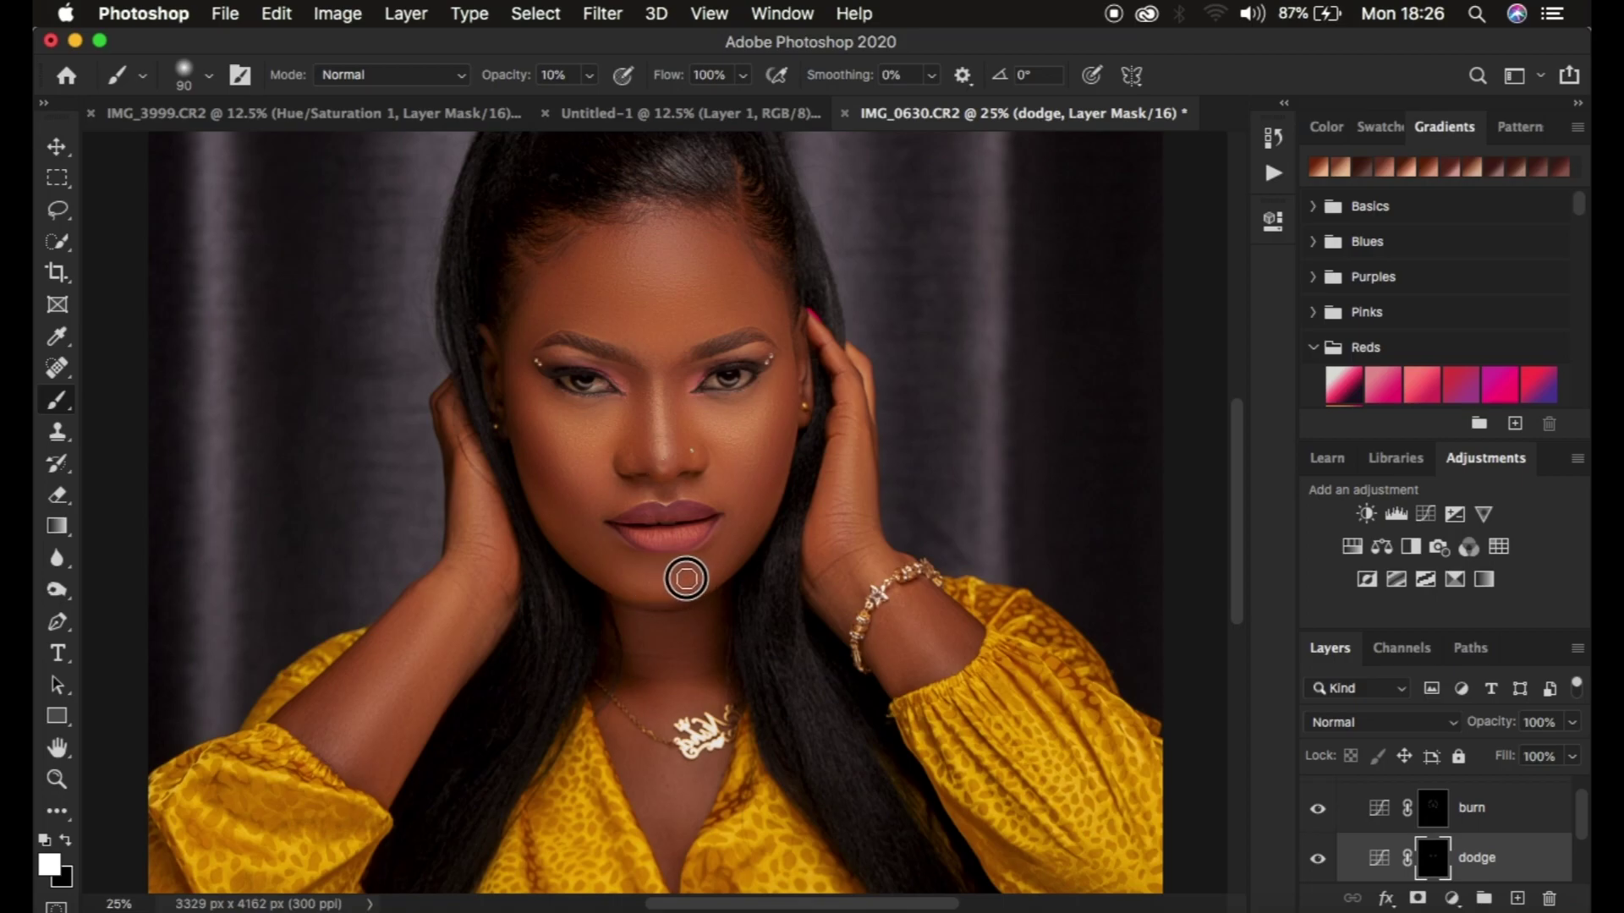
# Brighten the centre of the forehead on the dodge mask with a much larger soft brush.
pyautogui.press(']')
pyautogui.press(']')
pyautogui.press(']')
pyautogui.press(']')
pyautogui.press(']')
pyautogui.press(']')
pyautogui.press(']')
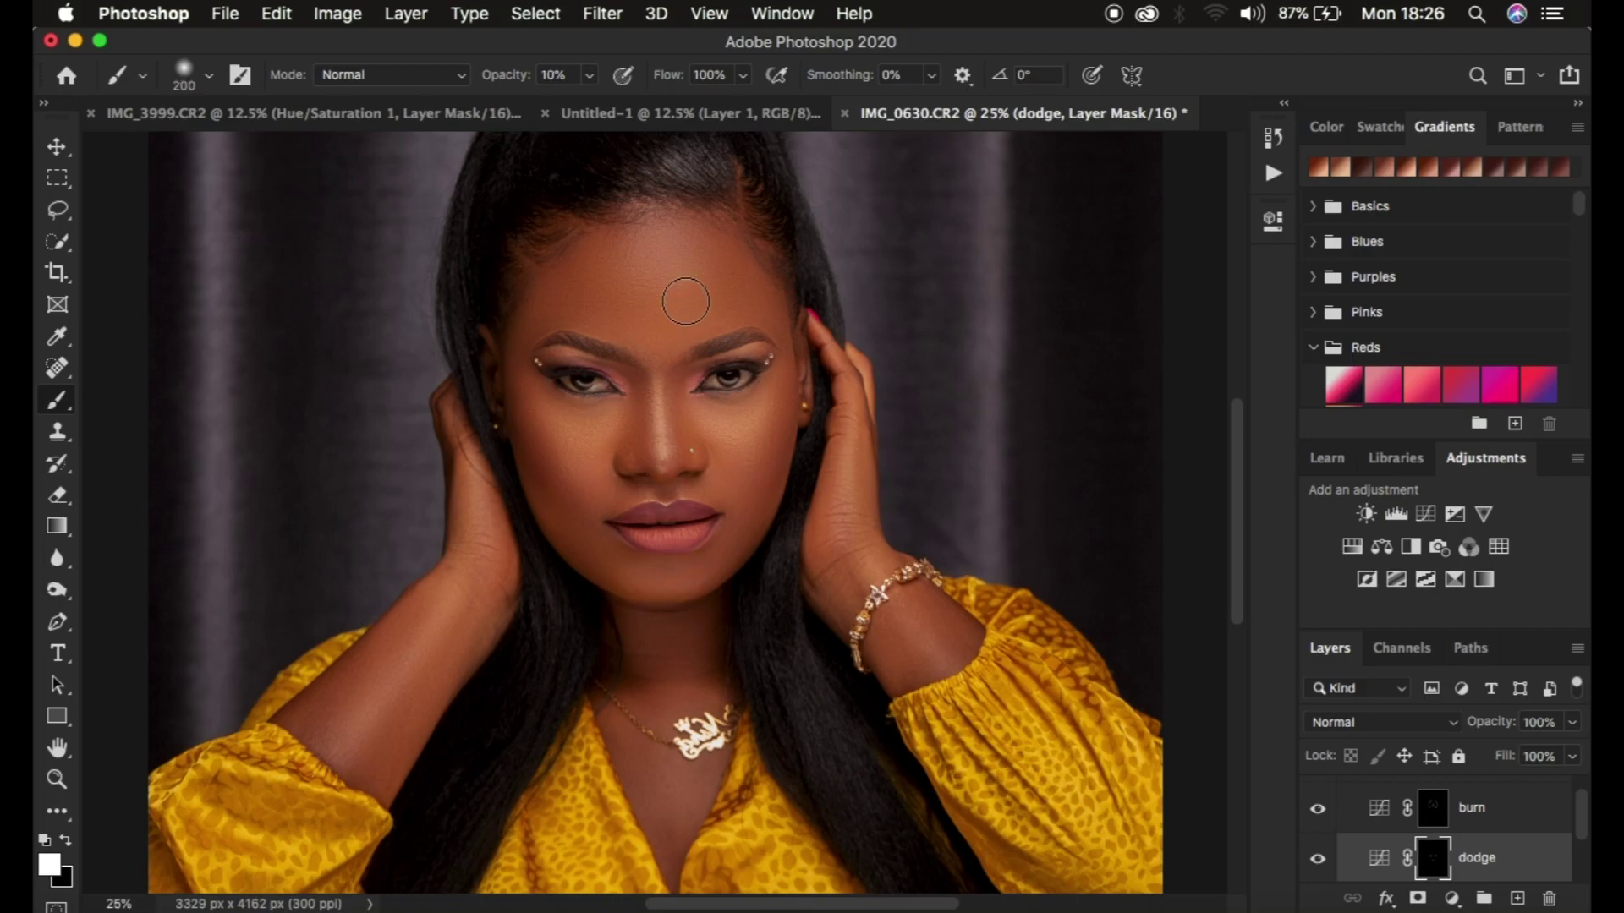
pyautogui.click(638, 257)
pyautogui.moveTo(639, 258)
pyautogui.mouseDown()
pyautogui.moveTo(665, 294)
pyautogui.moveTo(638, 262)
pyautogui.mouseUp()
pyautogui.click(66, 845)
pyautogui.press('super+g')
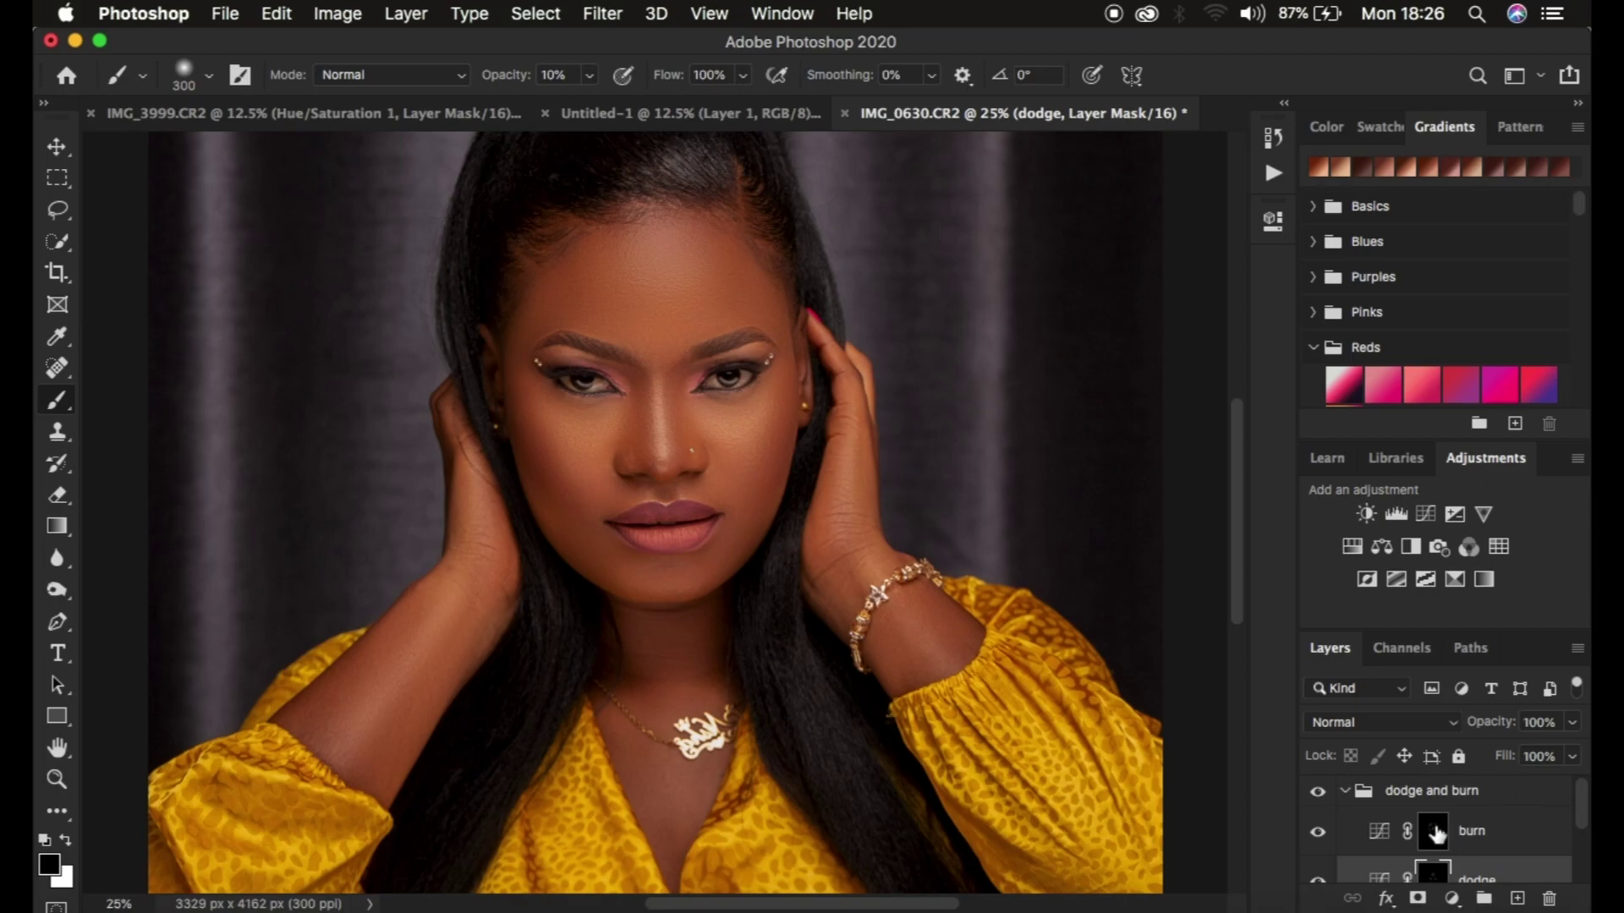
# Collapse the dodge and burn group and toggle its visibility to compare the portrait before and after, leaving it switched on.
pyautogui.click(1344, 795)
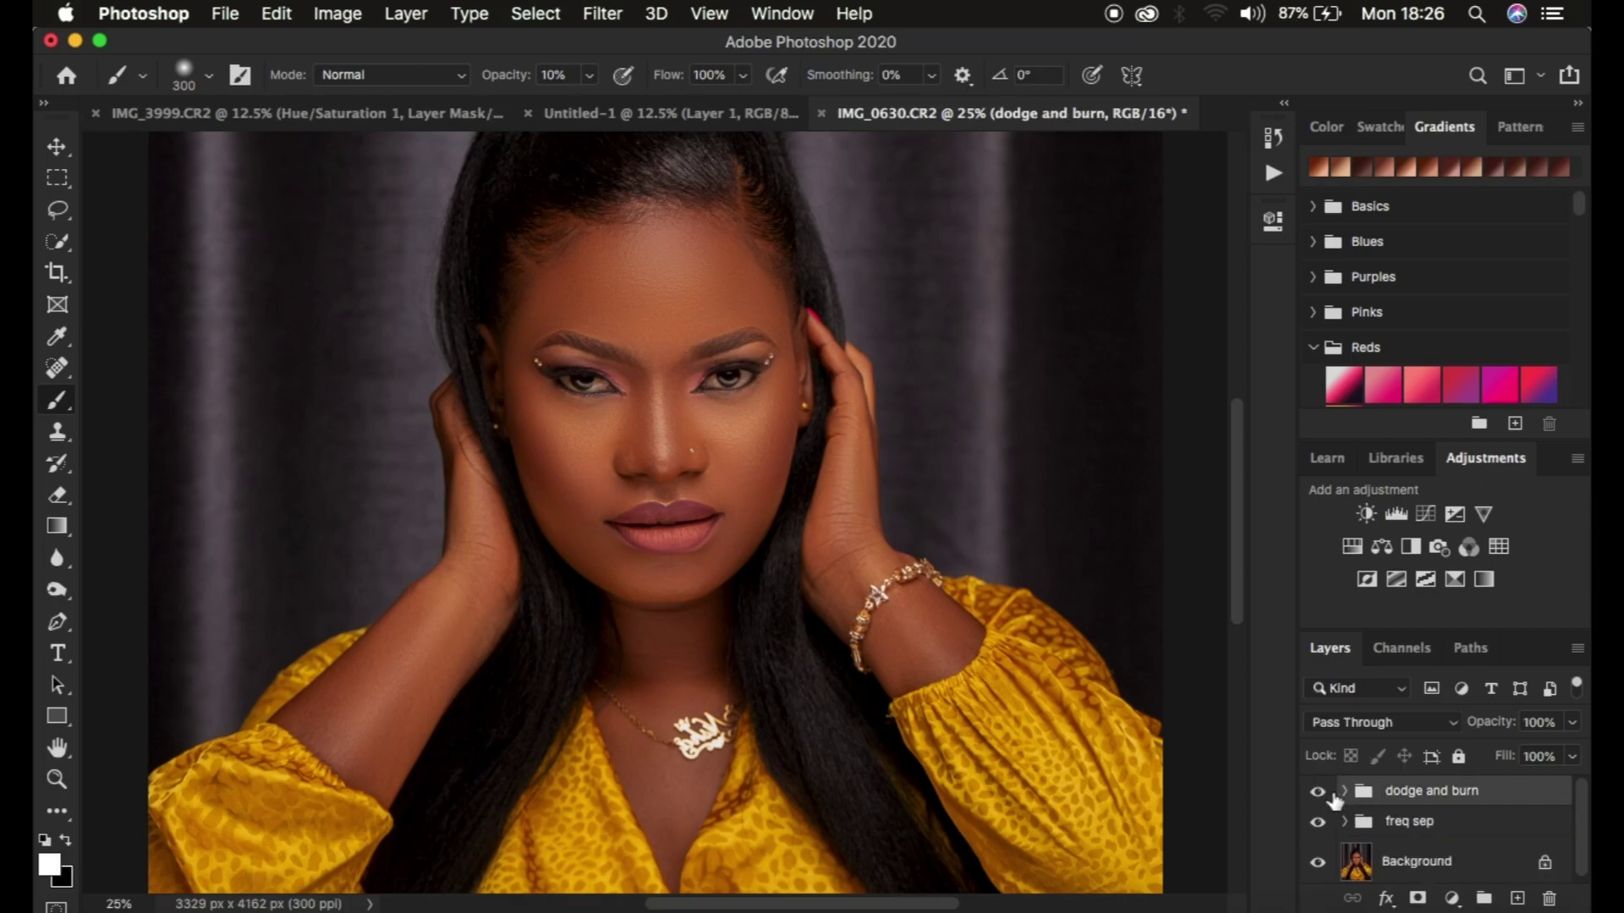
pyautogui.click(1317, 792)
pyautogui.click(1317, 791)
pyautogui.click(1317, 793)
pyautogui.click(1317, 793)
pyautogui.click(1317, 793)
pyautogui.click(1317, 792)
pyautogui.press('super+minus')
pyautogui.press('super+minus')
pyautogui.press('super+plus')
pyautogui.press('super+minus')
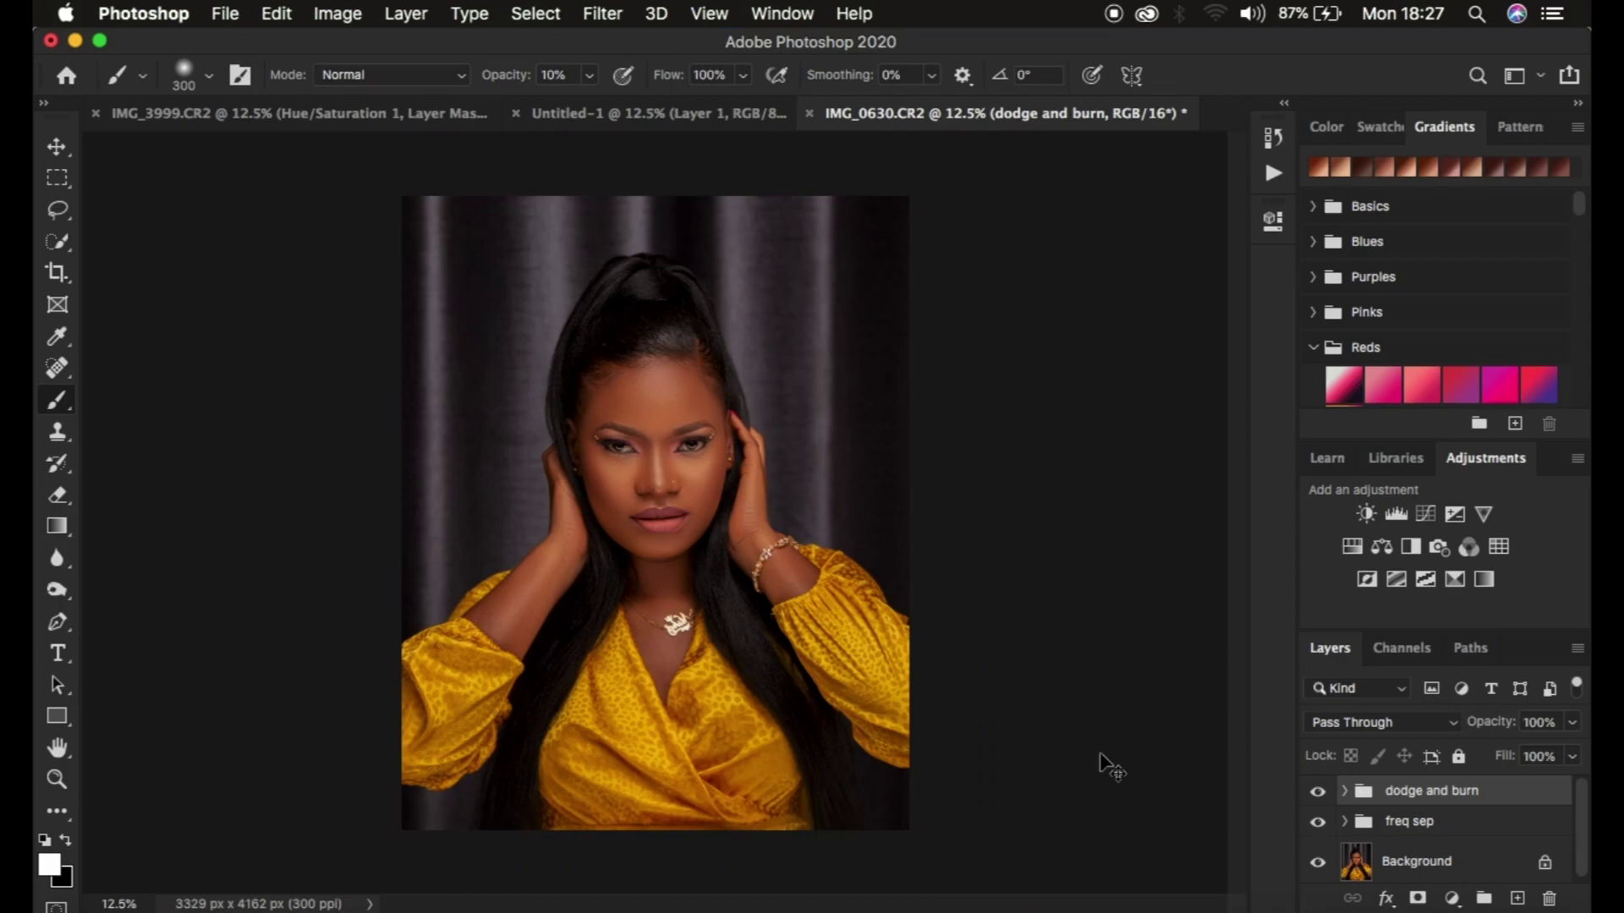
# Add a Hue/Saturation adjustment layer above the dodge and burn group with Saturation set to -76.
pyautogui.click(1452, 899)
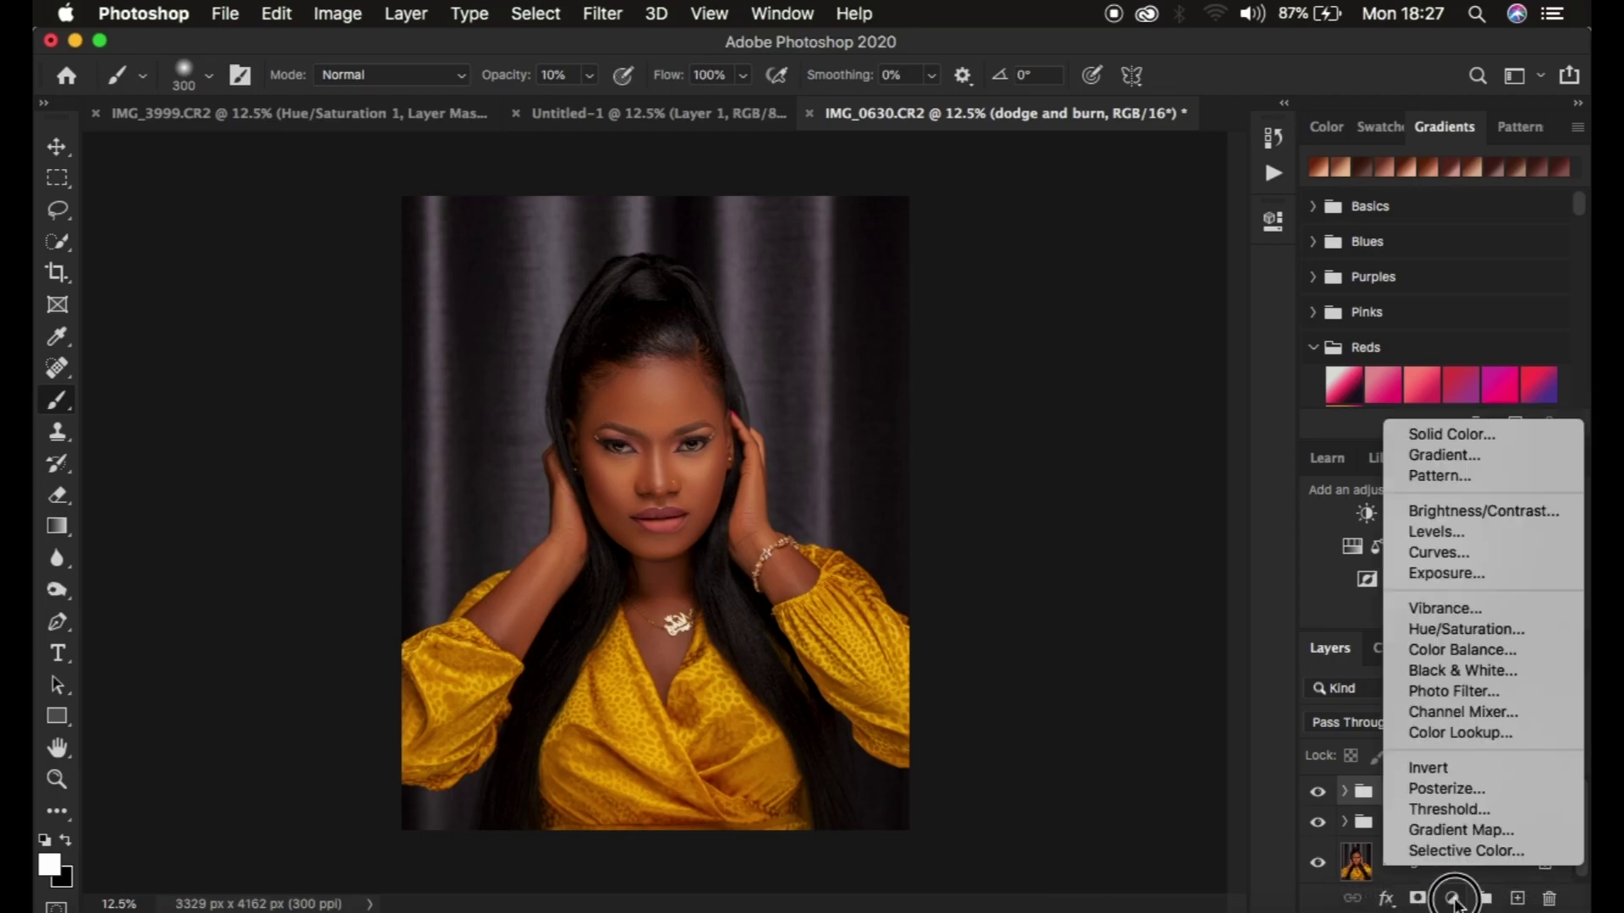
pyautogui.click(1455, 630)
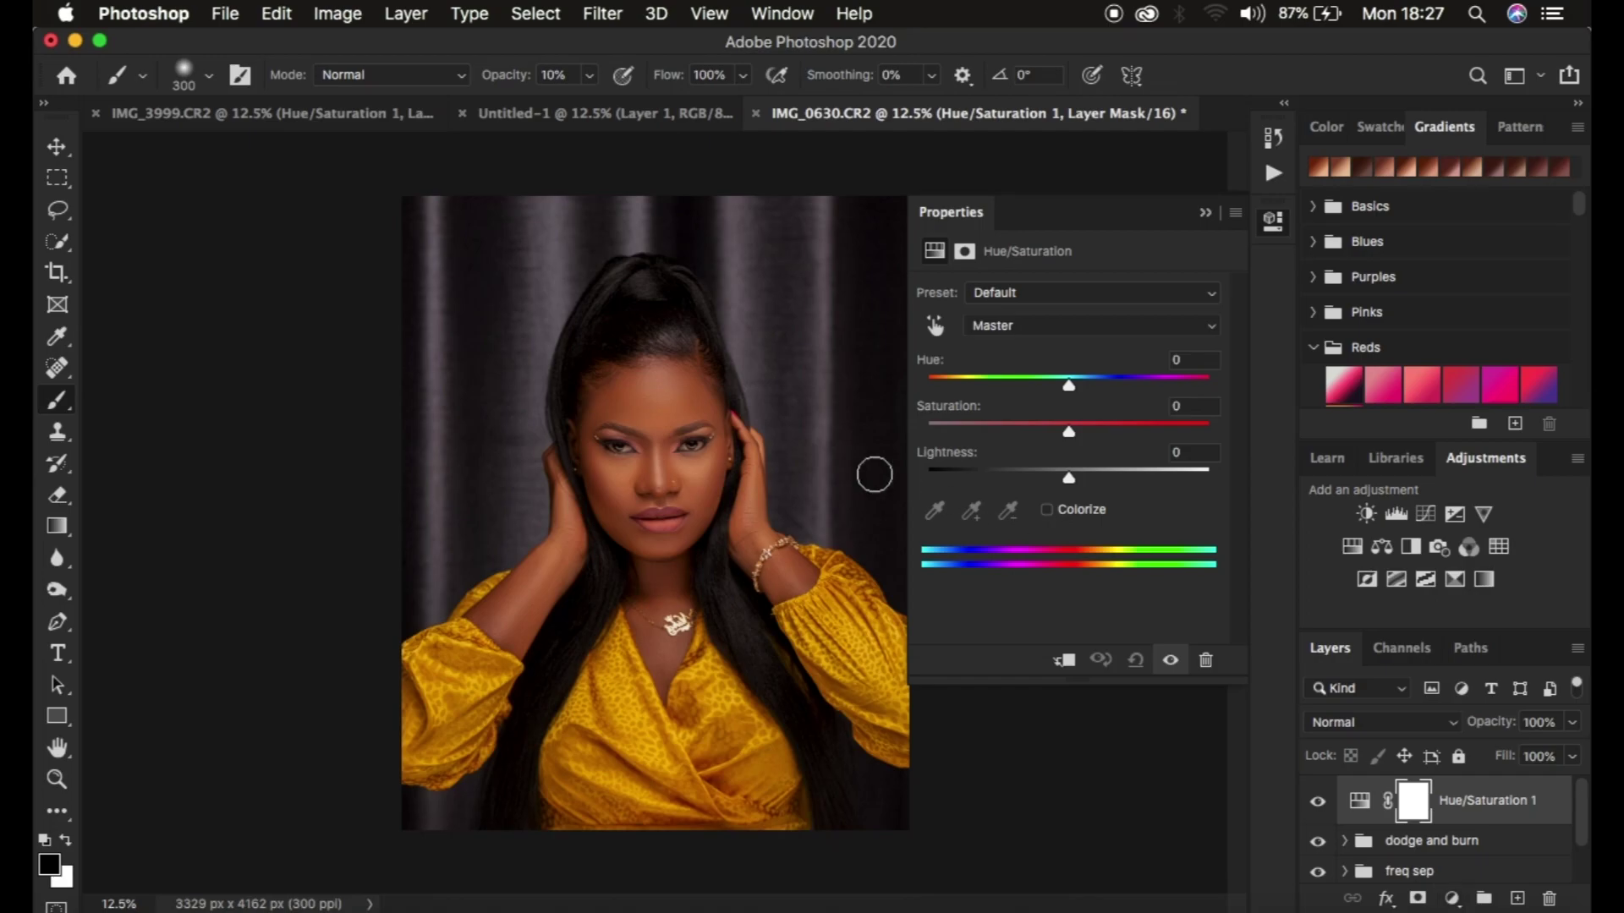
pyautogui.moveTo(1070, 435); pyautogui.dragTo(963, 435)
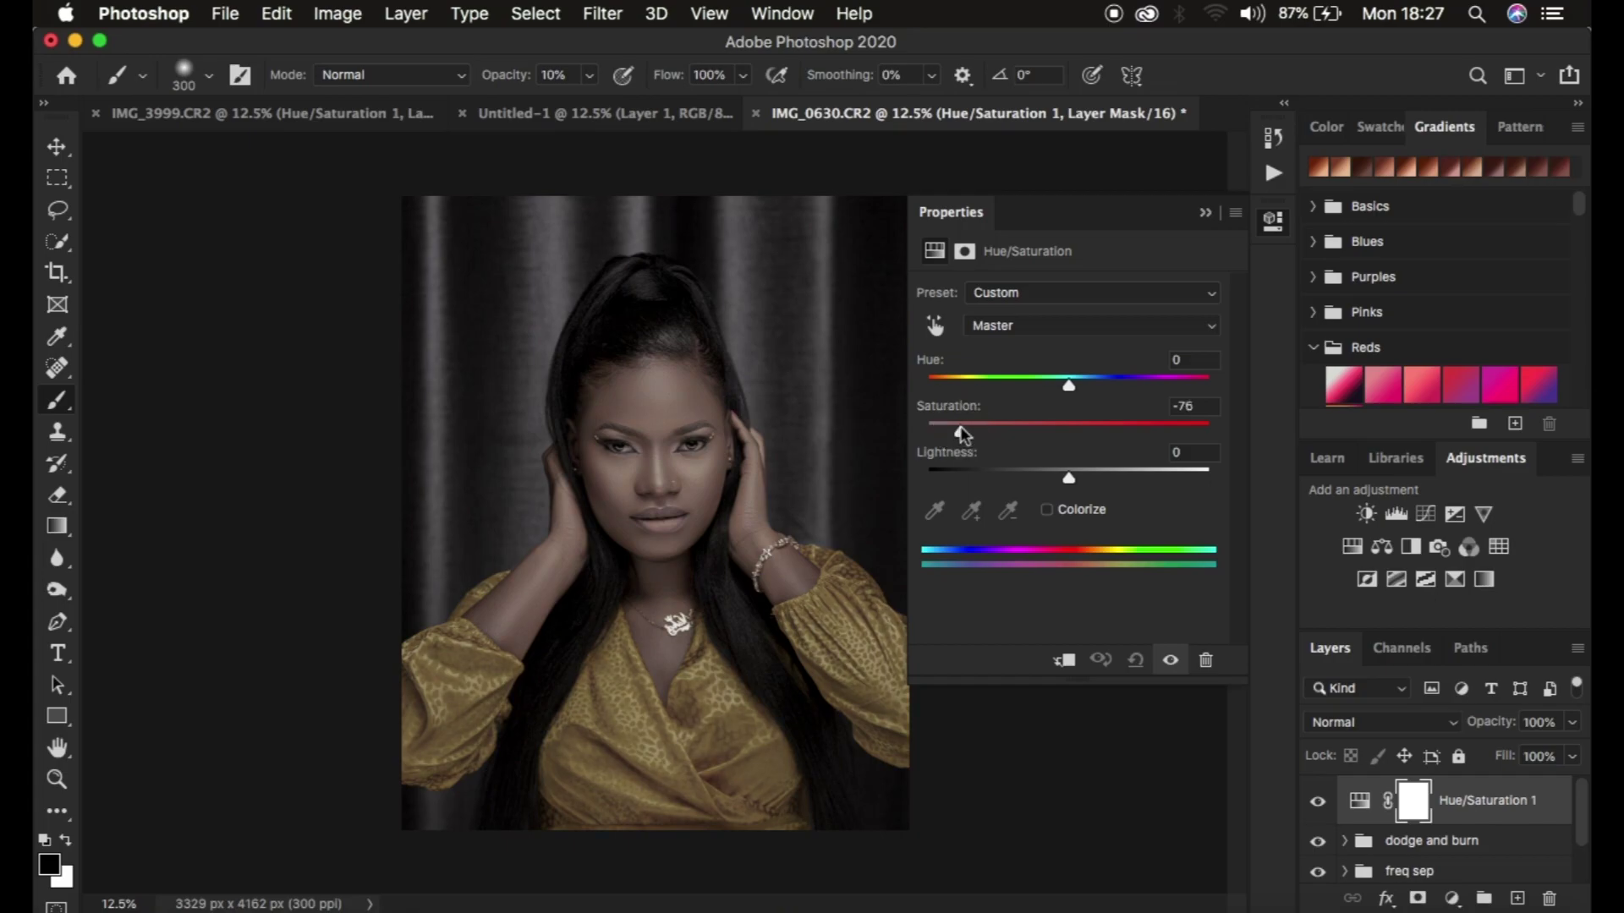
pyautogui.click(1205, 216)
# Invert the Hue/Saturation layer's mask to black to hide the desaturation across the portrait.
pyautogui.press('super+plus')
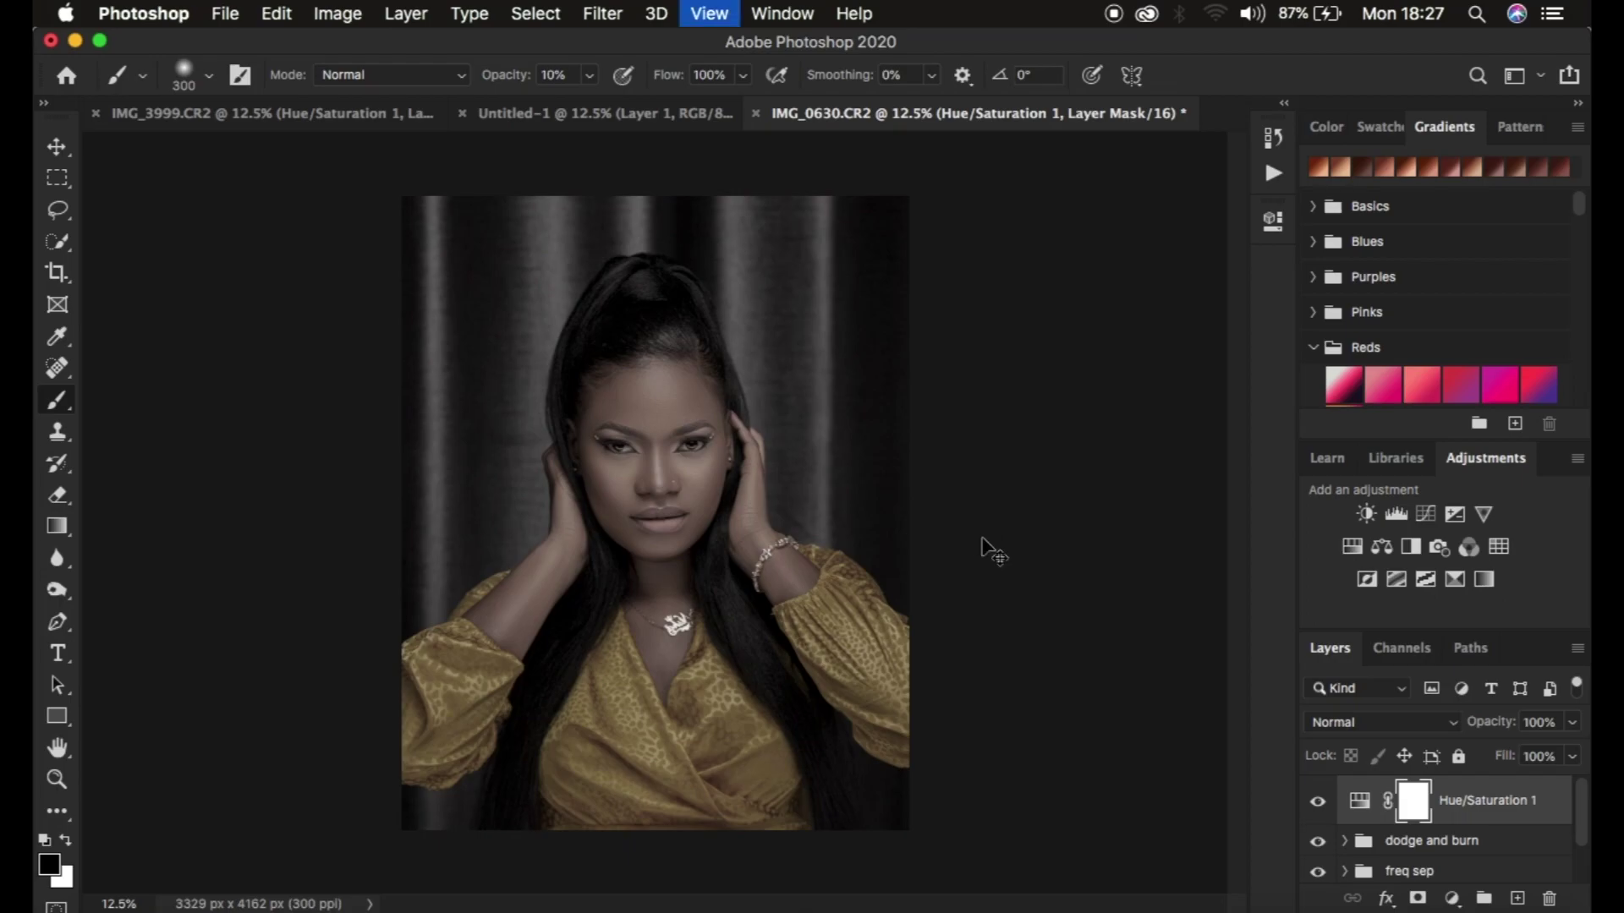
pyautogui.press('super+plus')
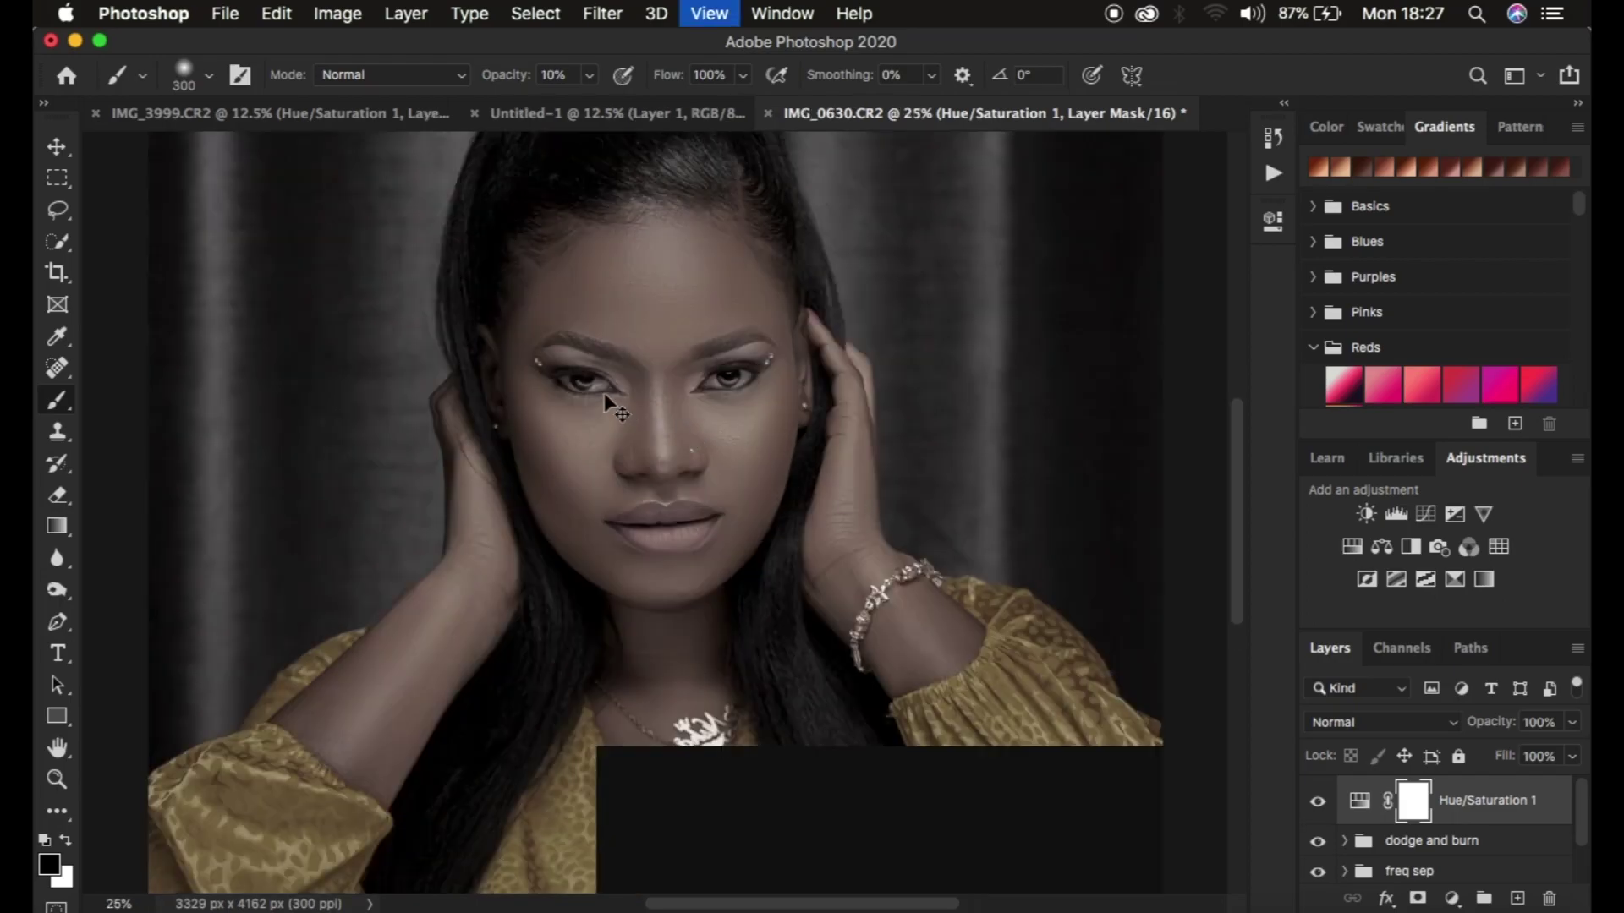
pyautogui.press('super+plus')
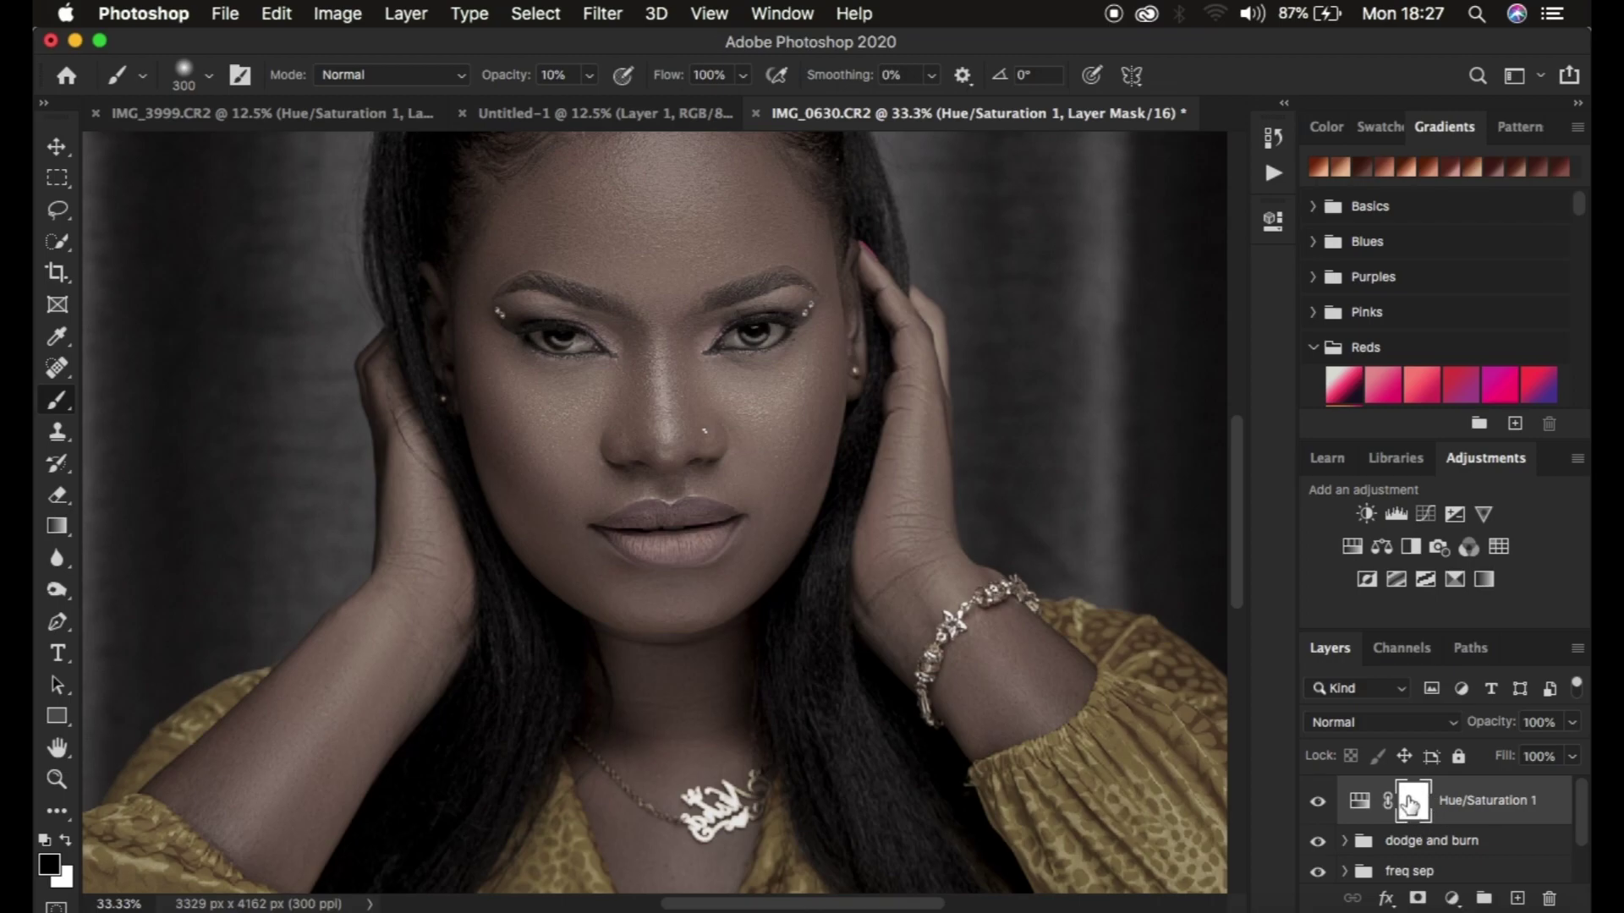
pyautogui.press('super+i')
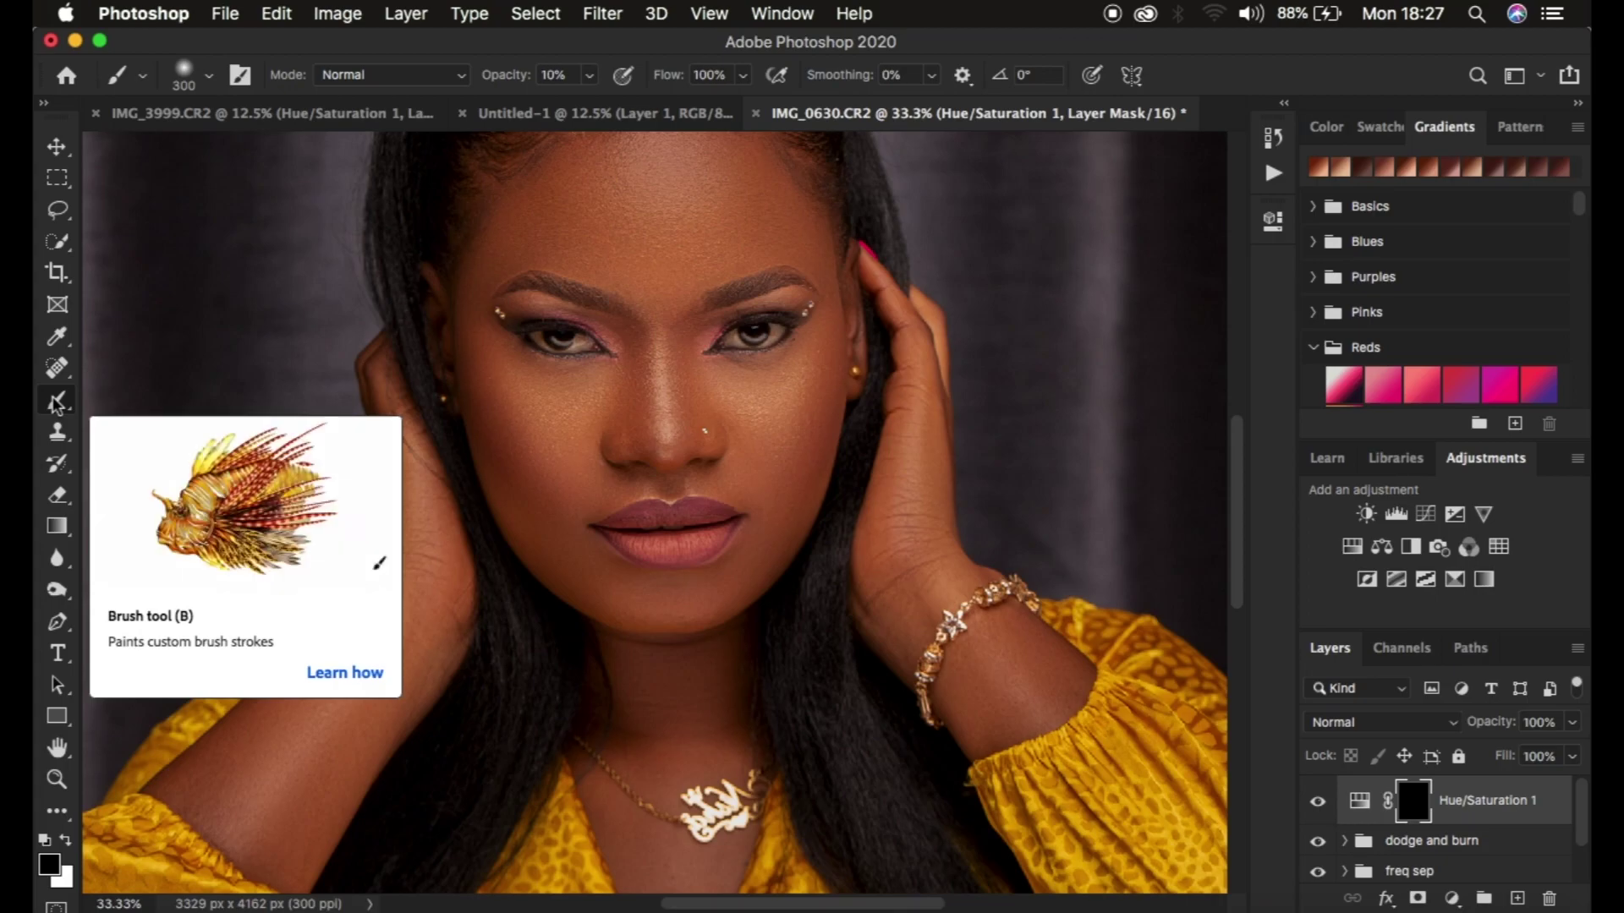
# Set the brush opacity to 100% and make white the foreground colour for painting on the mask.
pyautogui.moveTo(520, 82); pyautogui.dragTo(736, 89)
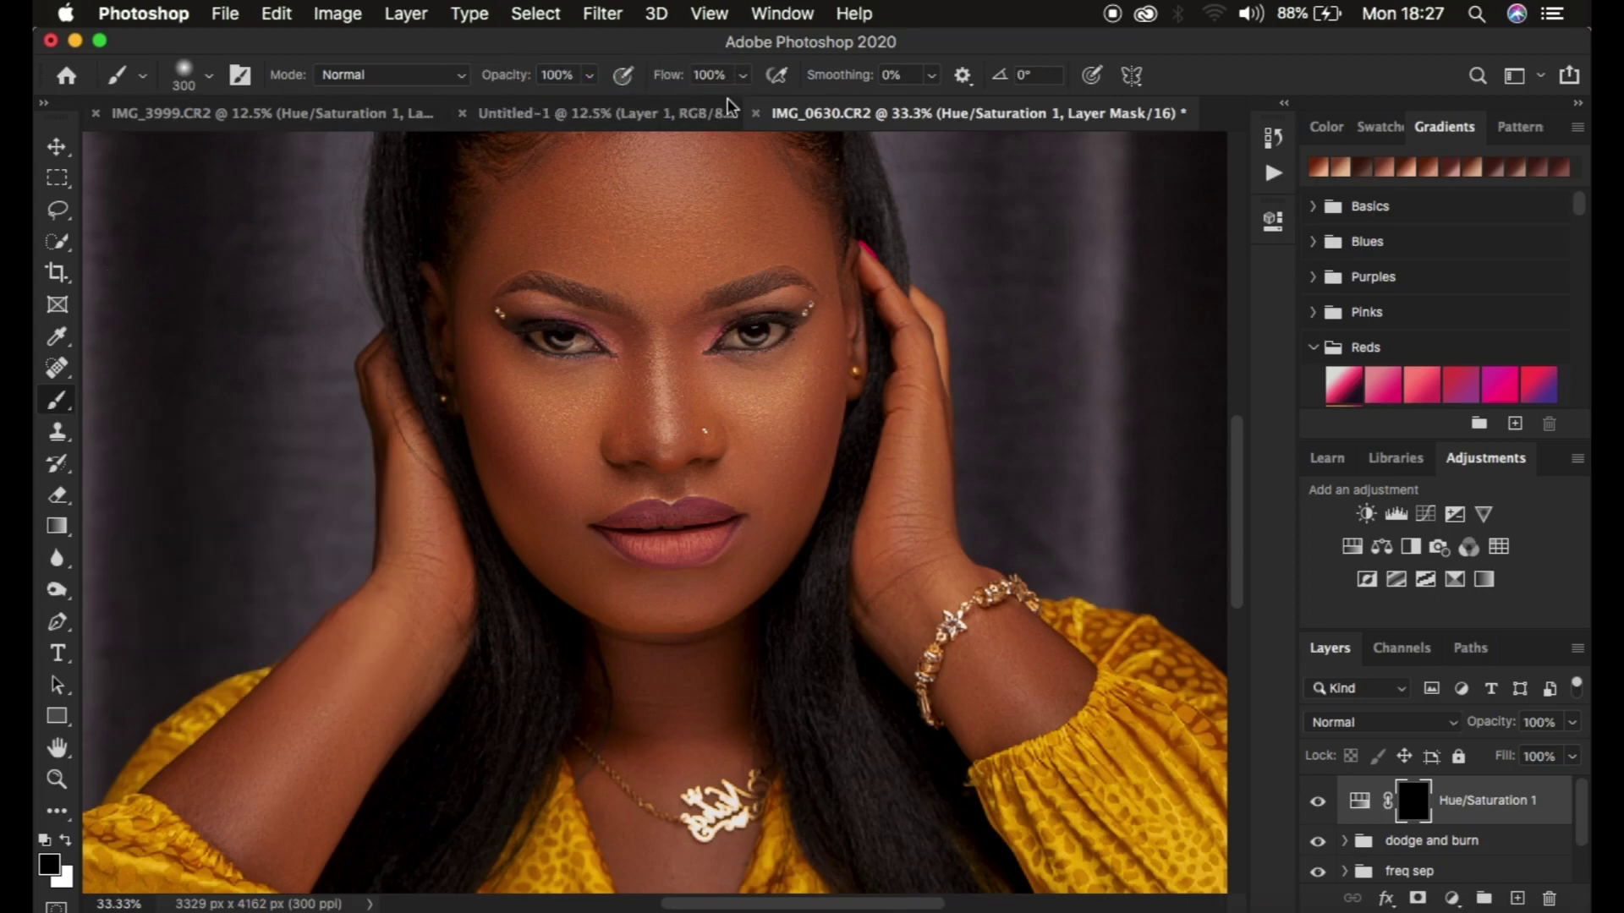
pyautogui.click(68, 842)
pyautogui.click(74, 835)
pyautogui.click(75, 834)
pyautogui.click(75, 834)
pyautogui.click(76, 834)
pyautogui.click(75, 834)
pyautogui.click(76, 834)
# Paint white on the Hue/Saturation mask over the whites and irises of both eyes with a 20 px brush to desaturate them.
pyautogui.press('super+plus')
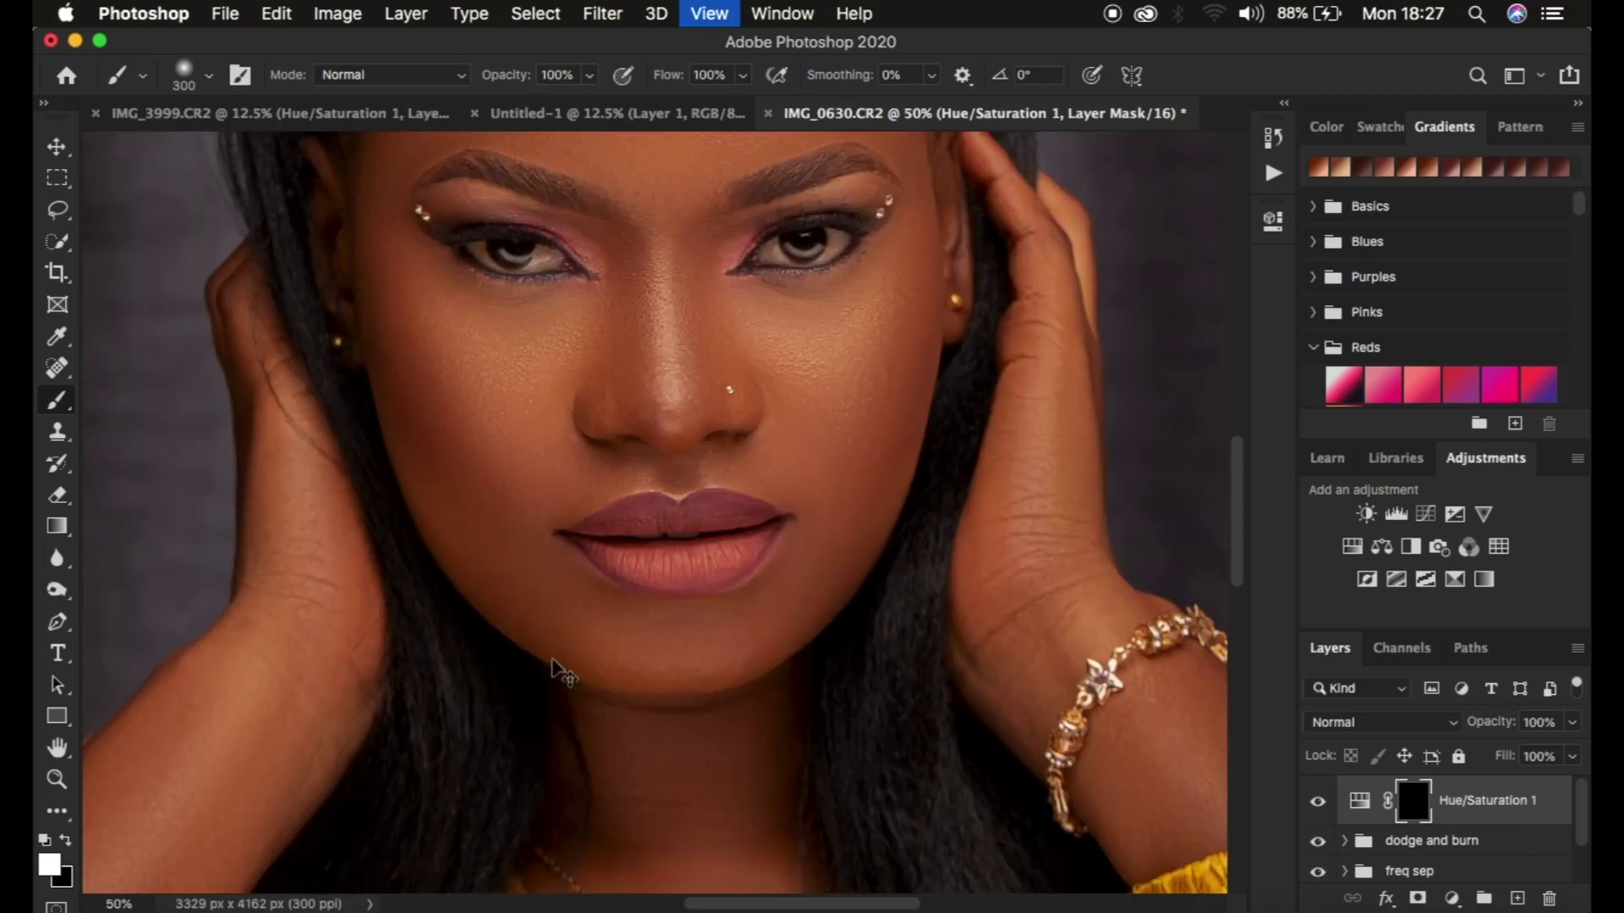
pyautogui.press('super+plus')
pyautogui.scroll(5, 896, 513)
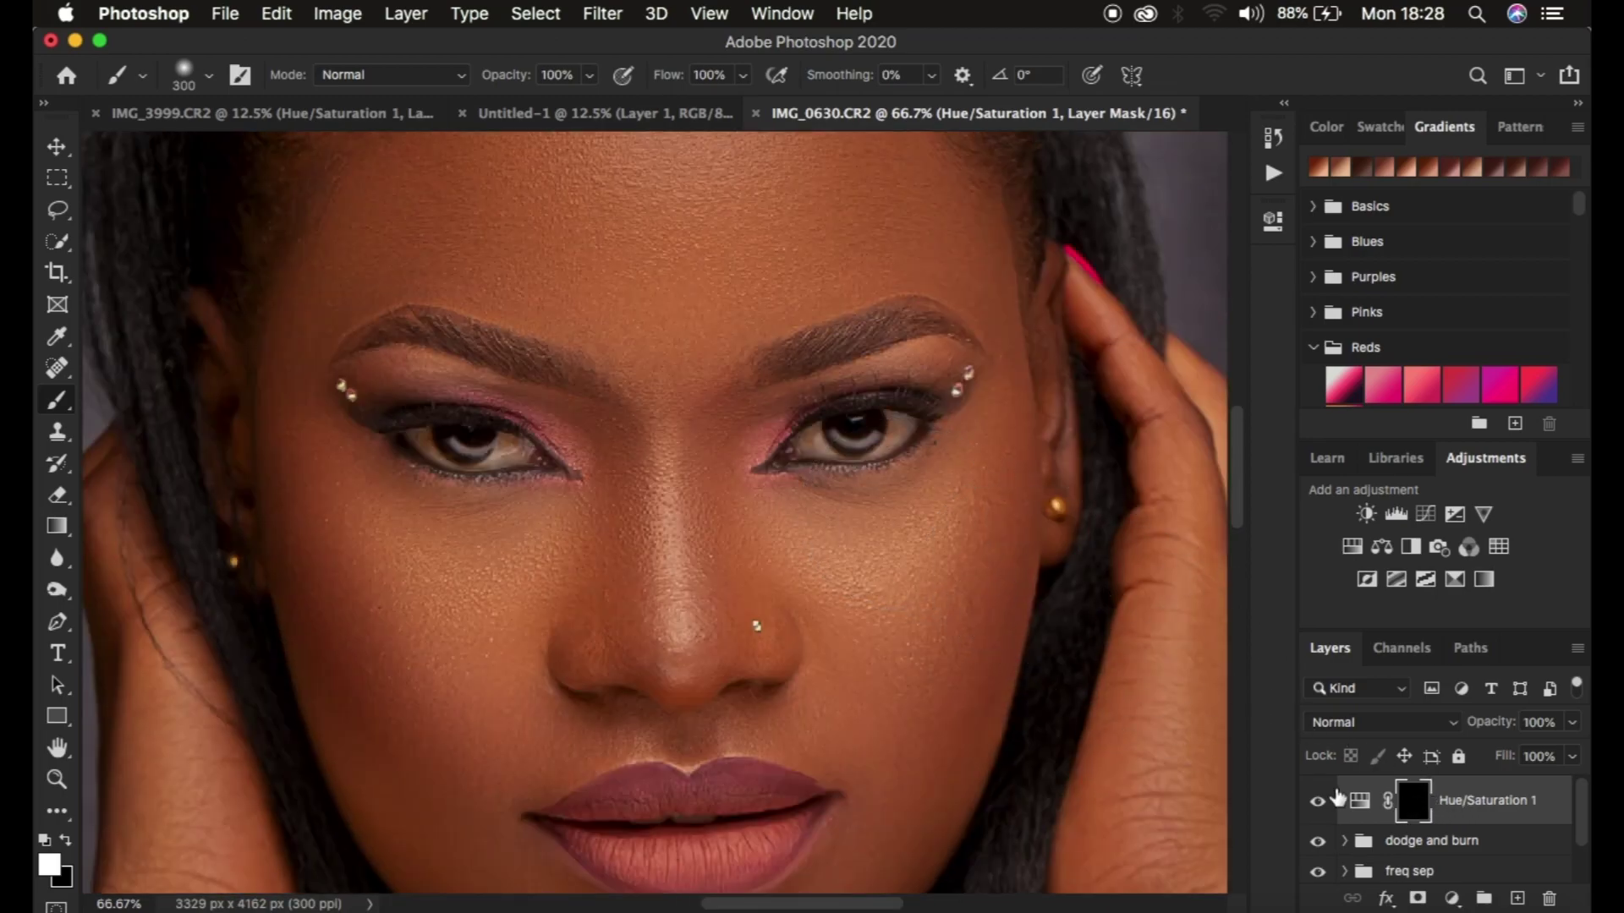
pyautogui.press('super+plus')
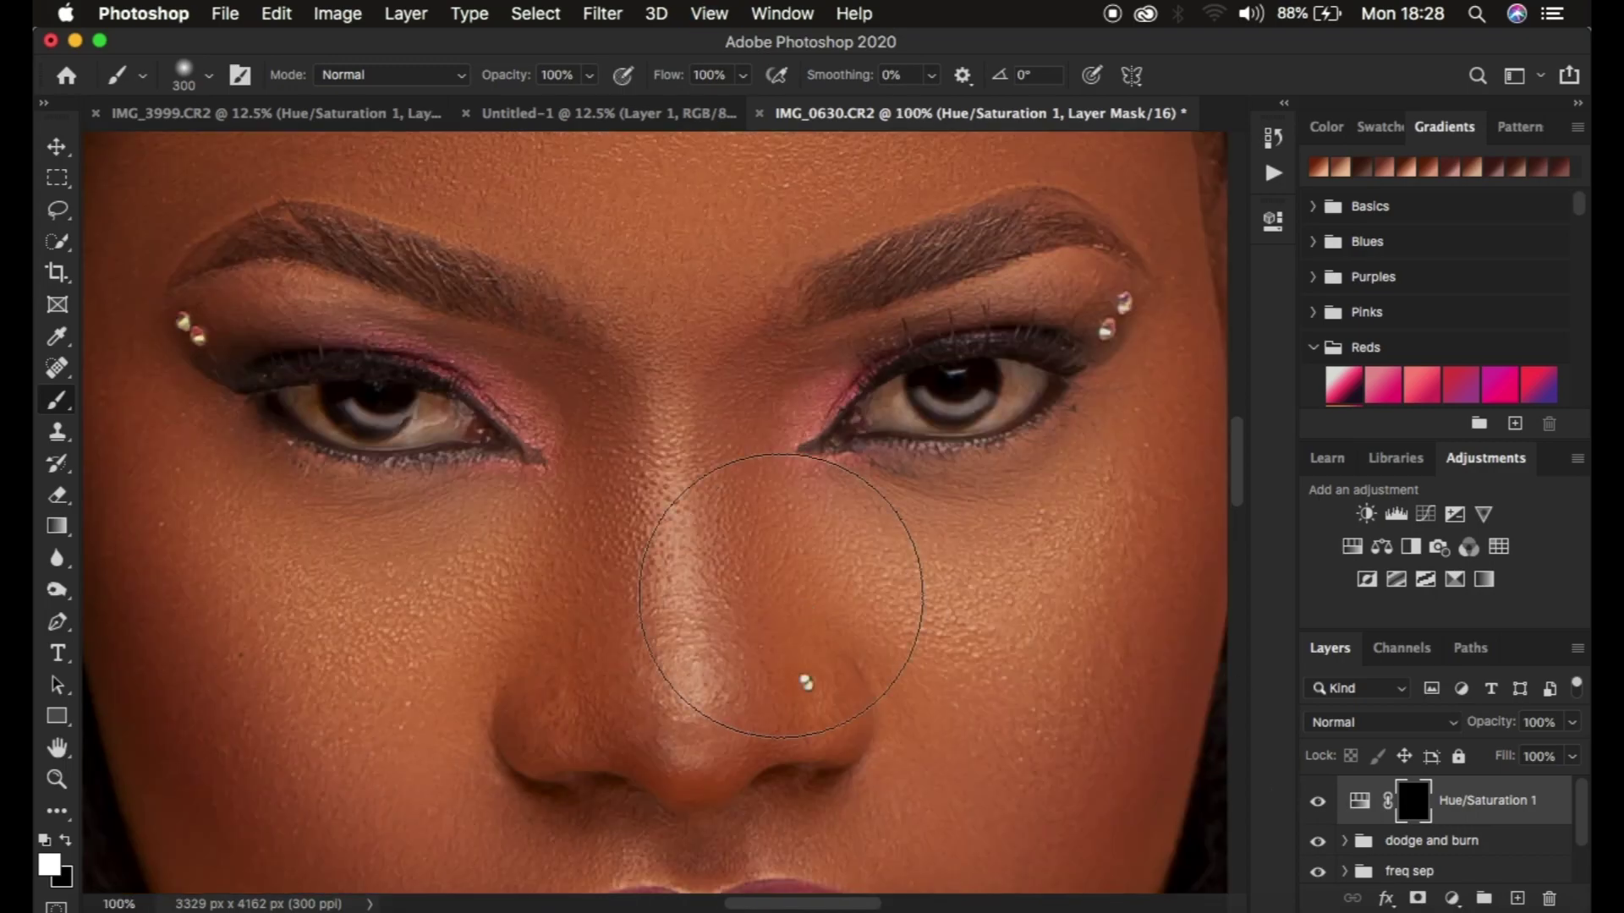
pyautogui.press('[')
pyautogui.press('[')
pyautogui.press('[')
pyautogui.press('[')
pyautogui.press('[')
pyautogui.press('[')
pyautogui.press('[')
pyautogui.press('[')
pyautogui.press('[')
pyautogui.press('[')
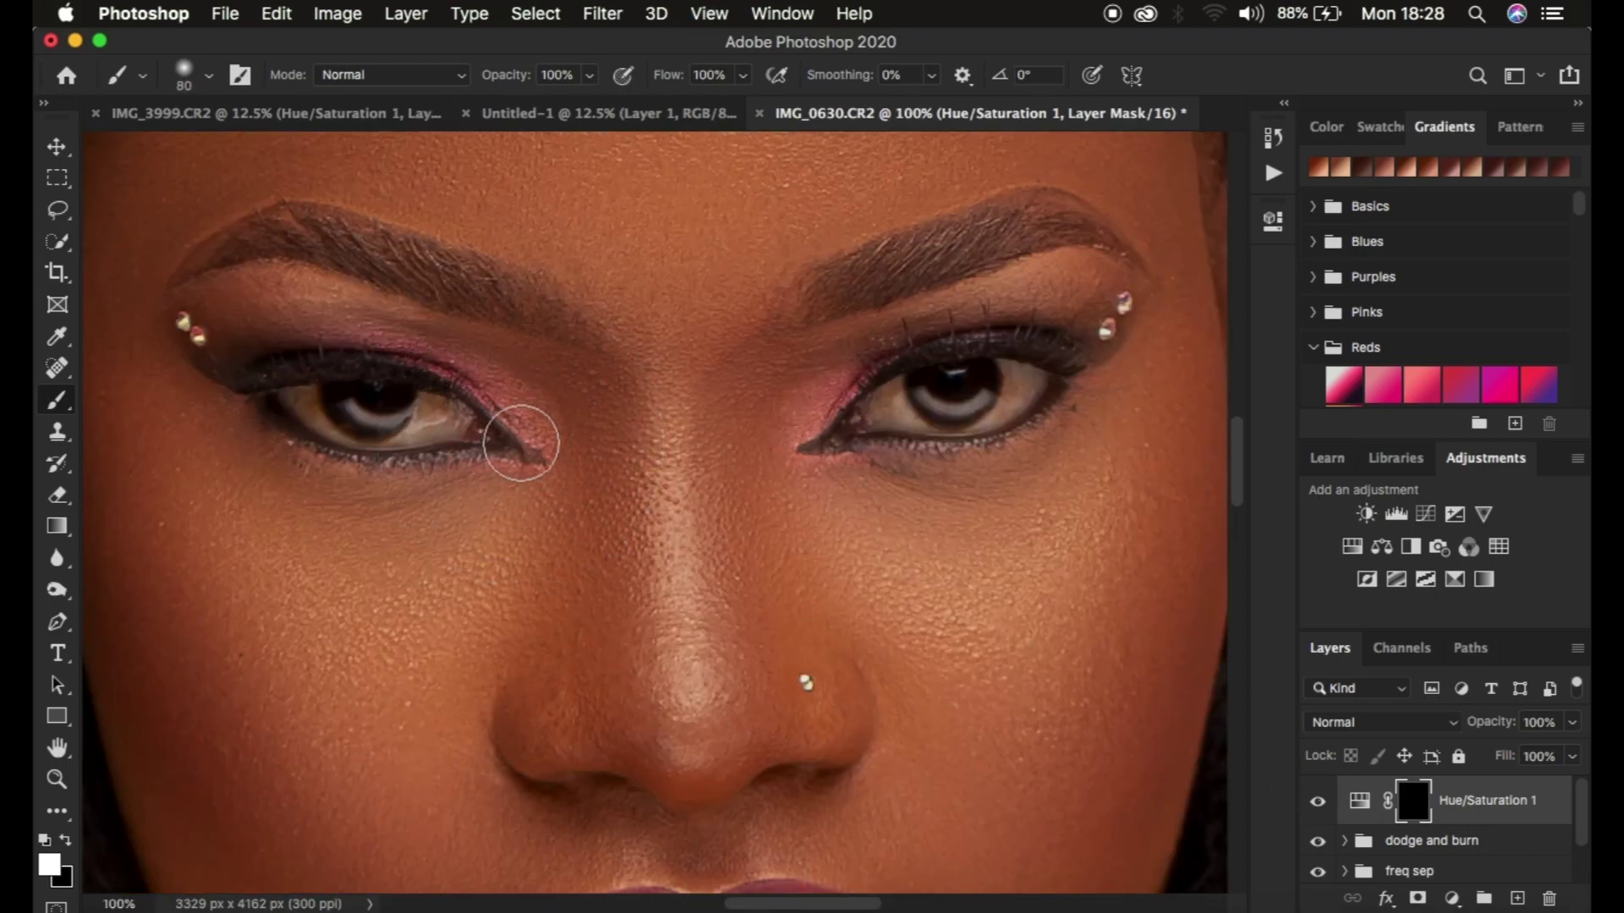
pyautogui.press('[')
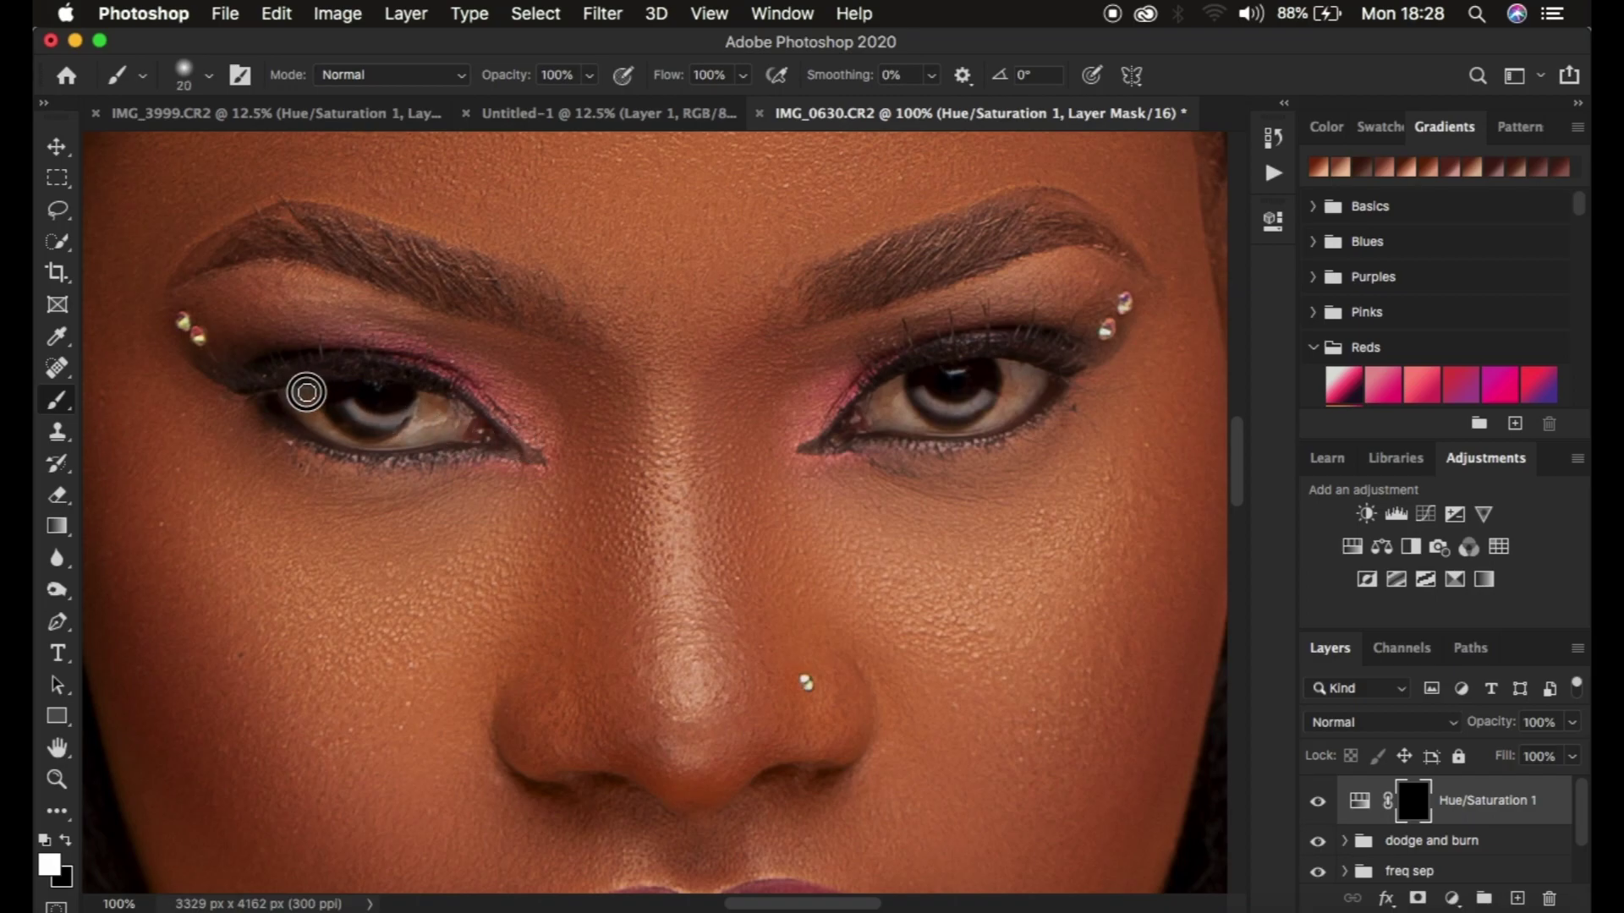
pyautogui.moveTo(305, 397)
pyautogui.mouseDown()
pyautogui.moveTo(335, 427)
pyautogui.moveTo(319, 416)
pyautogui.moveTo(379, 432)
pyautogui.moveTo(321, 401)
pyautogui.moveTo(351, 428)
pyautogui.moveTo(389, 429)
pyautogui.moveTo(430, 402)
pyautogui.moveTo(443, 421)
pyautogui.moveTo(340, 434)
pyautogui.moveTo(415, 440)
pyautogui.moveTo(341, 433)
pyautogui.moveTo(301, 386)
pyautogui.moveTo(332, 414)
pyautogui.moveTo(406, 425)
pyautogui.moveTo(368, 405)
pyautogui.moveTo(418, 395)
pyautogui.moveTo(449, 408)
pyautogui.moveTo(452, 424)
pyautogui.moveTo(370, 431)
pyautogui.moveTo(293, 399)
pyautogui.moveTo(323, 392)
pyautogui.moveTo(288, 390)
pyautogui.moveTo(385, 416)
pyautogui.moveTo(357, 404)
pyautogui.moveTo(423, 399)
pyautogui.mouseUp()
pyautogui.moveTo(903, 389)
pyautogui.mouseDown()
pyautogui.moveTo(943, 421)
pyautogui.moveTo(902, 401)
pyautogui.moveTo(975, 402)
pyautogui.moveTo(924, 424)
pyautogui.moveTo(999, 406)
pyautogui.moveTo(1004, 368)
pyautogui.moveTo(997, 409)
pyautogui.moveTo(997, 377)
pyautogui.moveTo(1033, 377)
pyautogui.moveTo(1003, 412)
pyautogui.moveTo(941, 422)
pyautogui.moveTo(1011, 396)
pyautogui.moveTo(997, 367)
pyautogui.moveTo(899, 417)
pyautogui.mouseUp()
pyautogui.moveTo(450, 414)
pyautogui.mouseDown()
pyautogui.moveTo(434, 431)
pyautogui.moveTo(461, 431)
pyautogui.mouseUp()
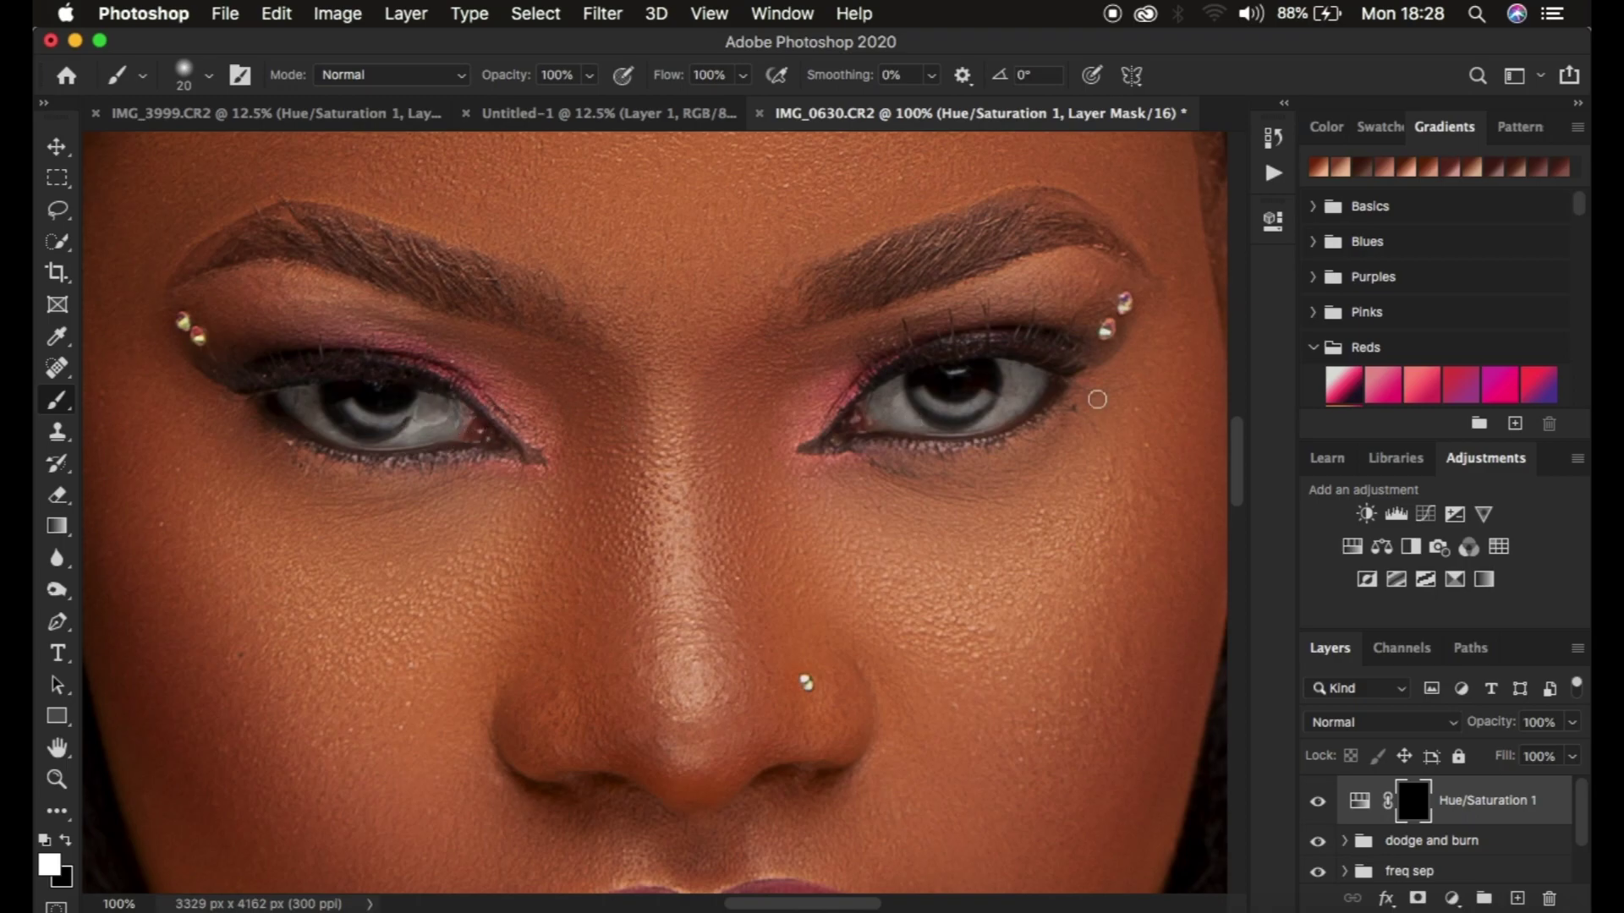
pyautogui.moveTo(897, 387)
pyautogui.mouseDown()
pyautogui.moveTo(888, 421)
pyautogui.moveTo(968, 421)
pyautogui.moveTo(1003, 368)
pyautogui.mouseUp()
pyautogui.press('super+minus')
pyautogui.press('super+minus')
pyautogui.press('super+minus')
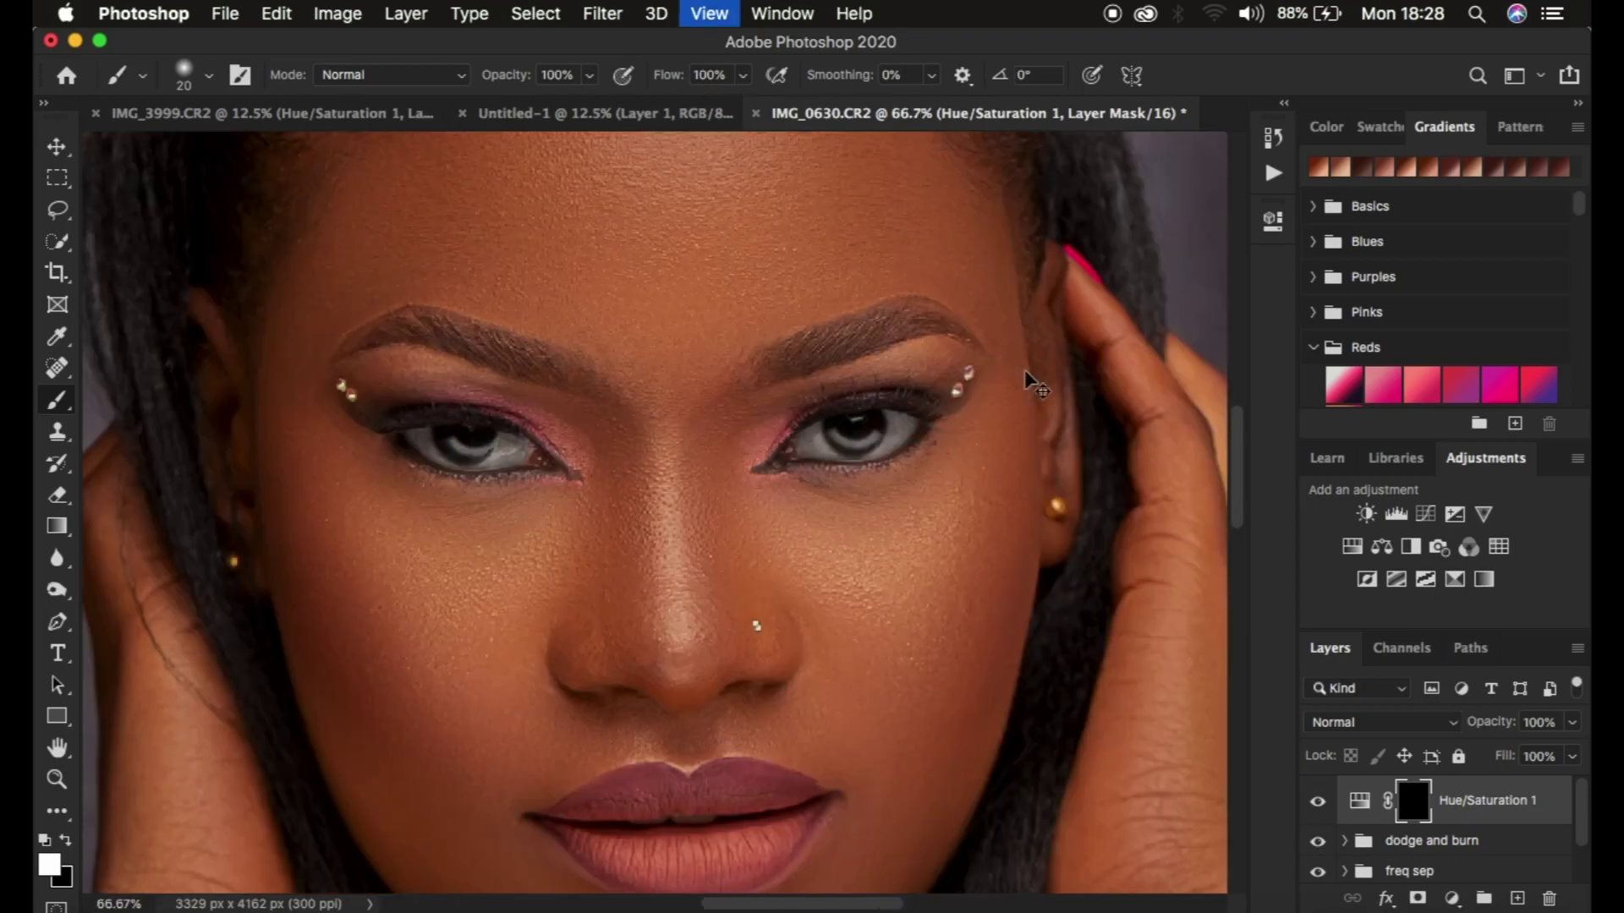
pyautogui.press('super+minus')
pyautogui.press('super+minus')
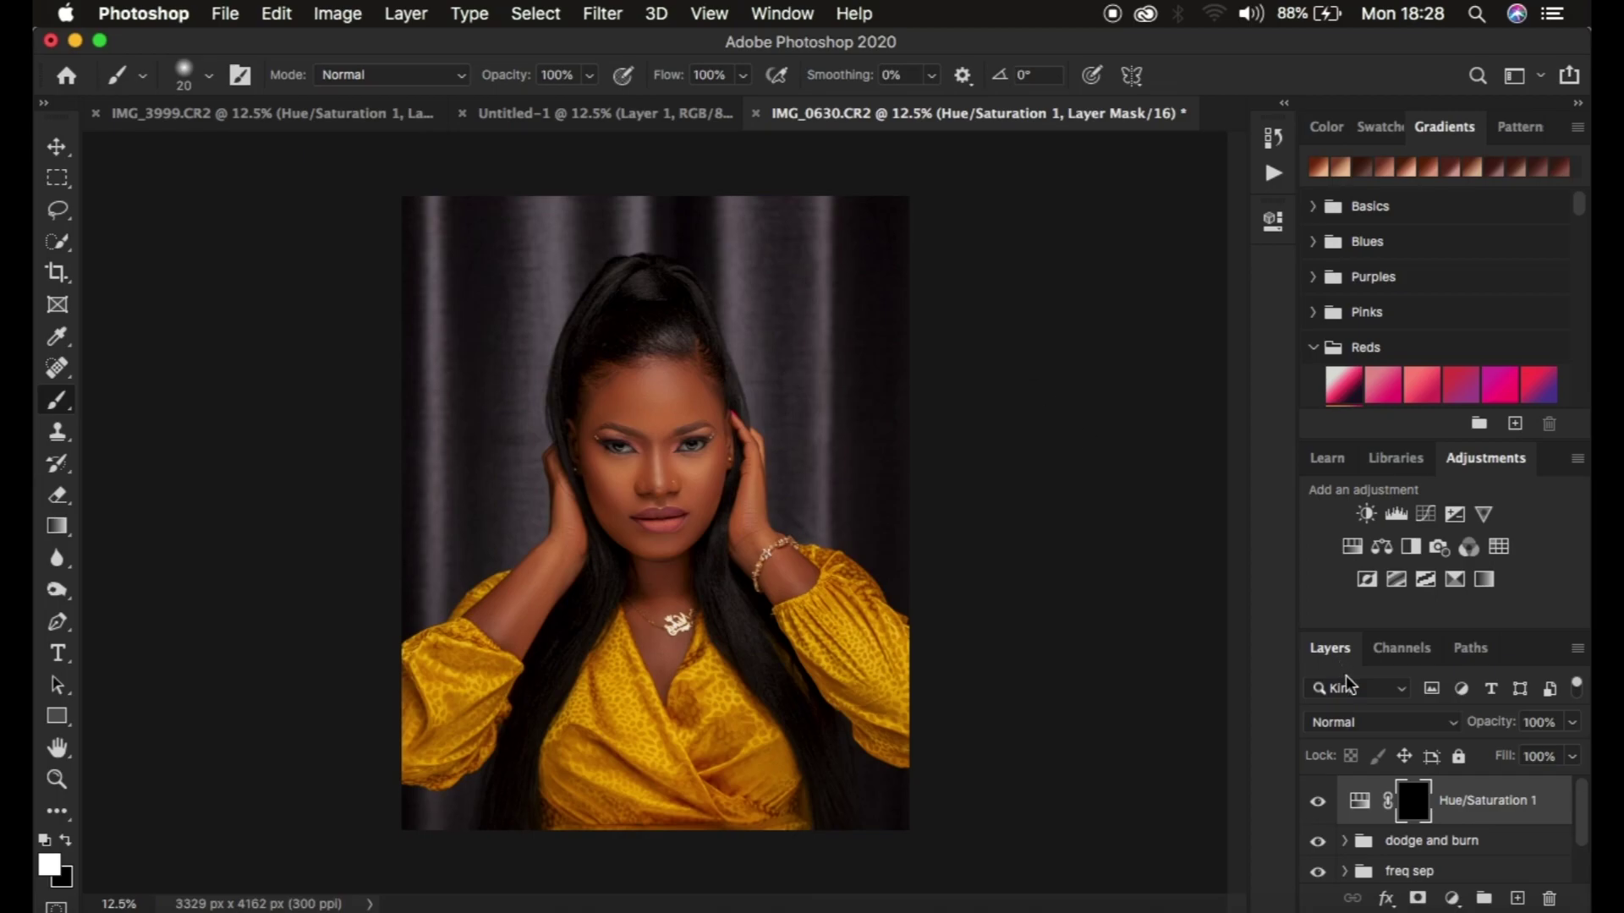
# Compare the portrait before and after retouching by repeatedly showing only the Background layer and restoring all layers.
pyautogui.scroll(-2, 1491, 842)
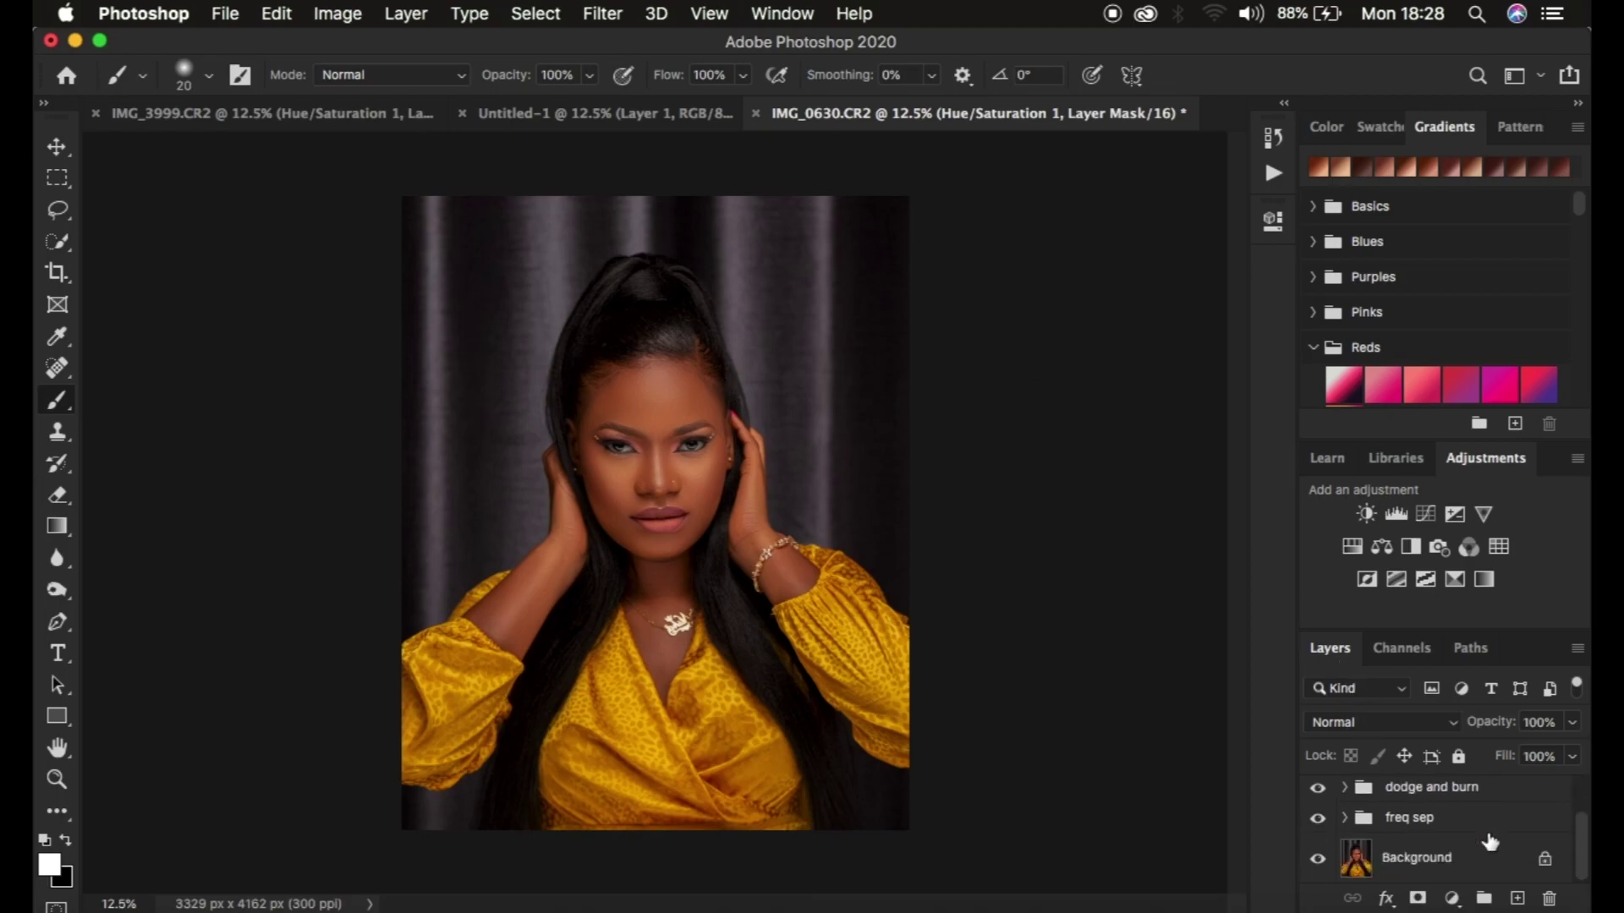
pyautogui.click(1316, 863)
pyautogui.click(1318, 864)
pyautogui.click(1318, 864)
pyautogui.keyDown('alt'); pyautogui.click(1318, 863); pyautogui.keyUp('alt')
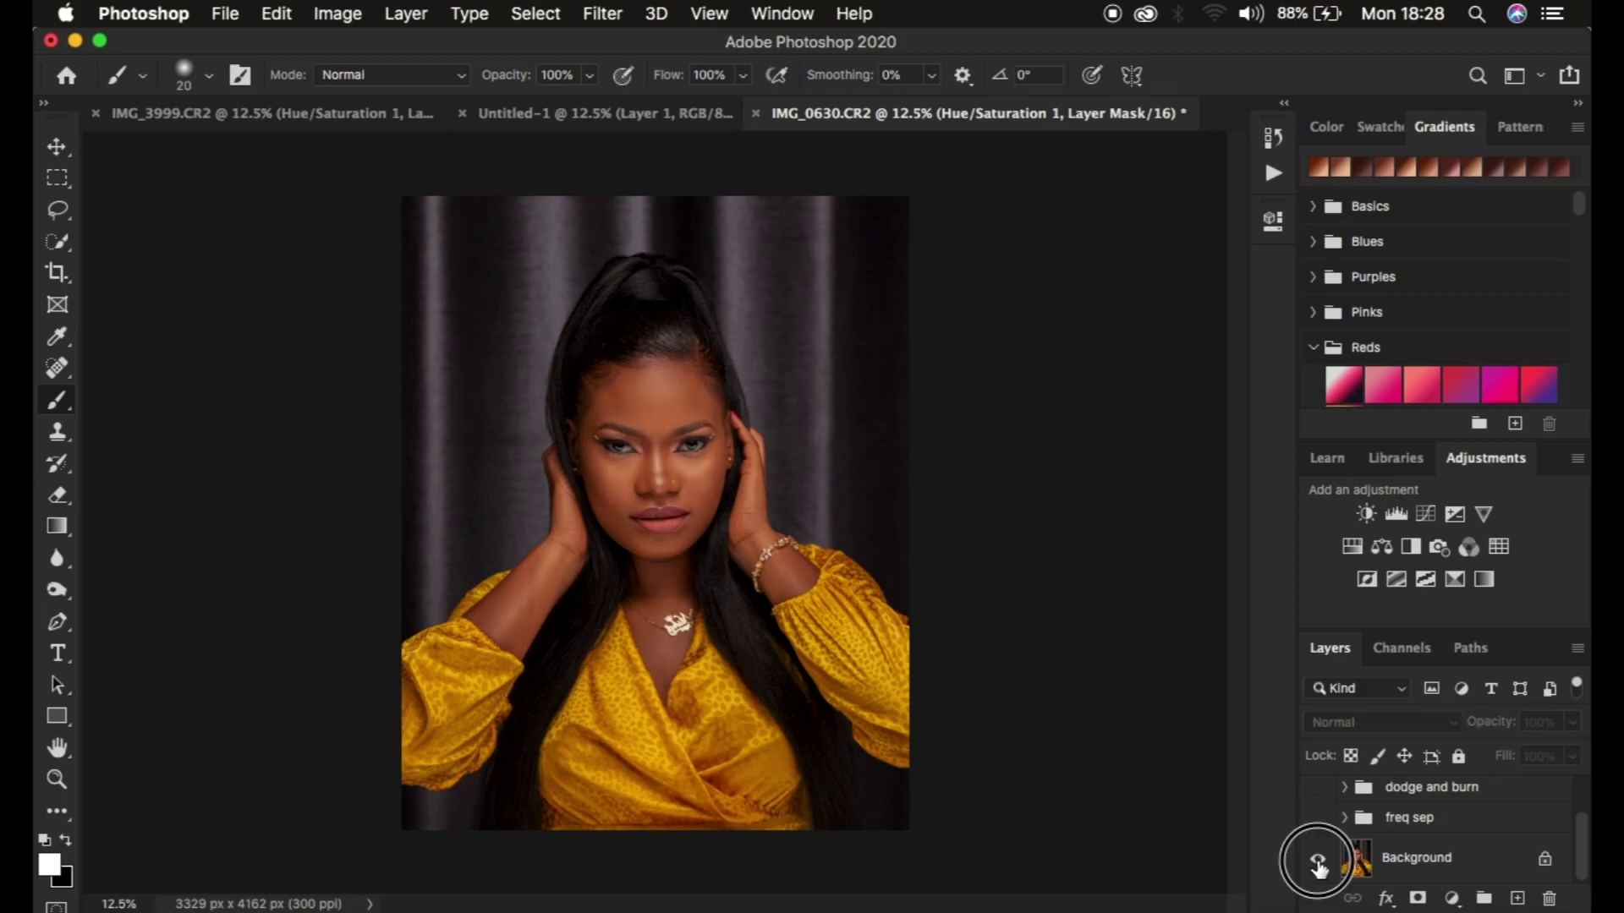
pyautogui.keyDown('alt'); pyautogui.click(1318, 862); pyautogui.keyUp('alt')
pyautogui.keyDown('alt'); pyautogui.click(1317, 862); pyautogui.keyUp('alt')
pyautogui.keyDown('alt'); pyautogui.click(1318, 863); pyautogui.keyUp('alt')
pyautogui.keyDown('alt'); pyautogui.click(1318, 863); pyautogui.keyUp('alt')
pyautogui.keyDown('alt'); pyautogui.click(1318, 863); pyautogui.keyUp('alt')
pyautogui.keyDown('alt'); pyautogui.click(1318, 862); pyautogui.keyUp('alt')
pyautogui.keyDown('alt'); pyautogui.click(1318, 862); pyautogui.keyUp('alt')
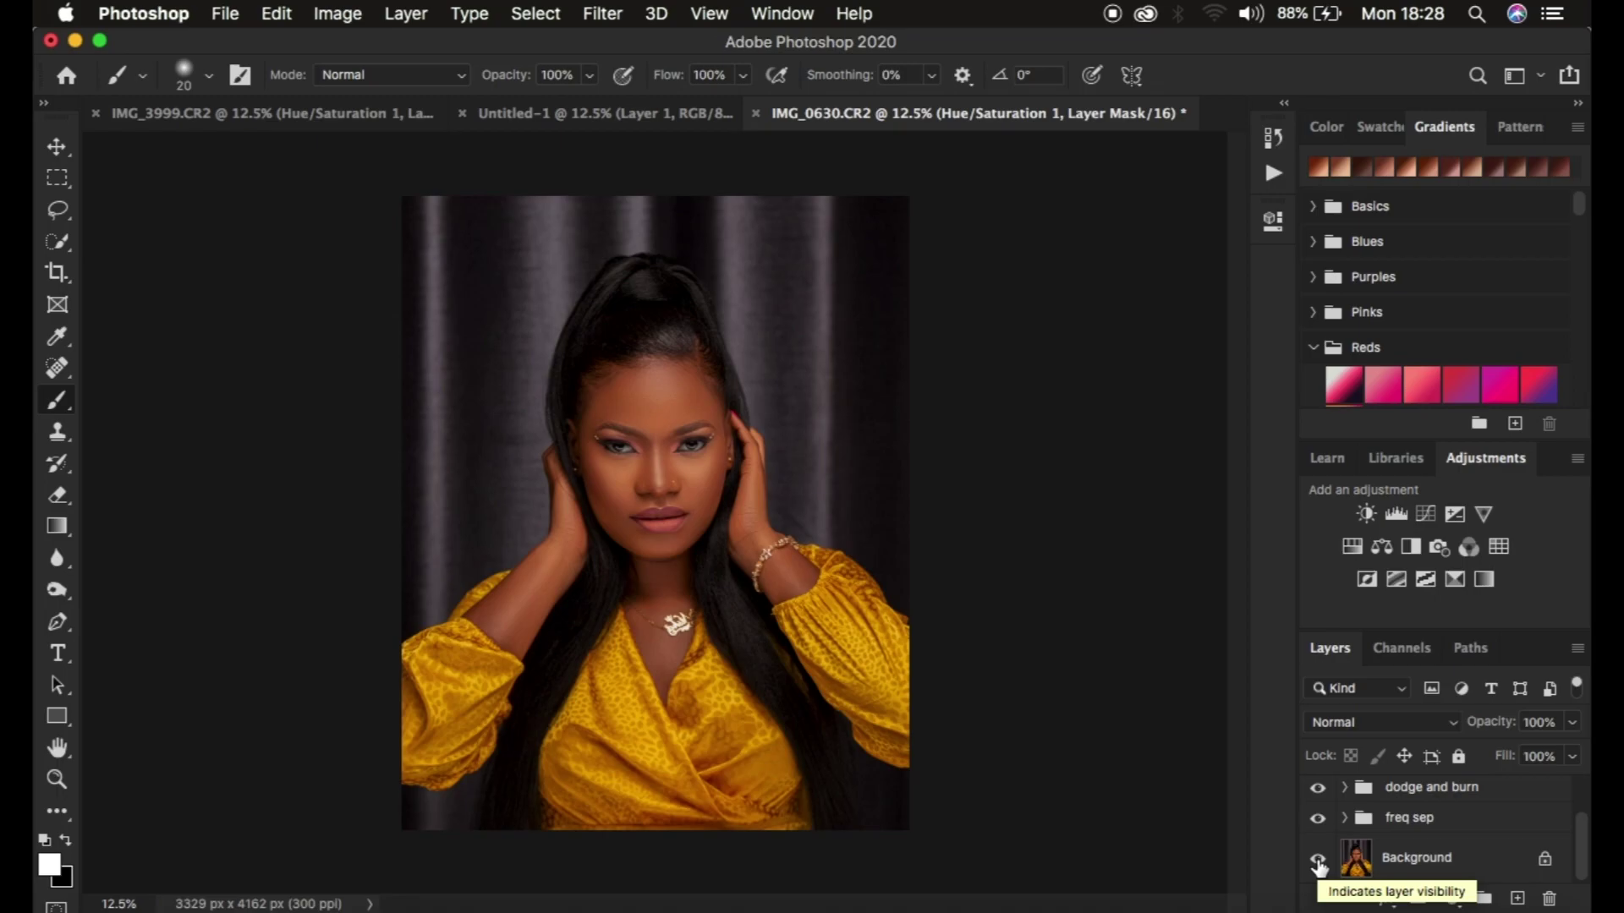
pyautogui.scroll(2, 1451, 842)
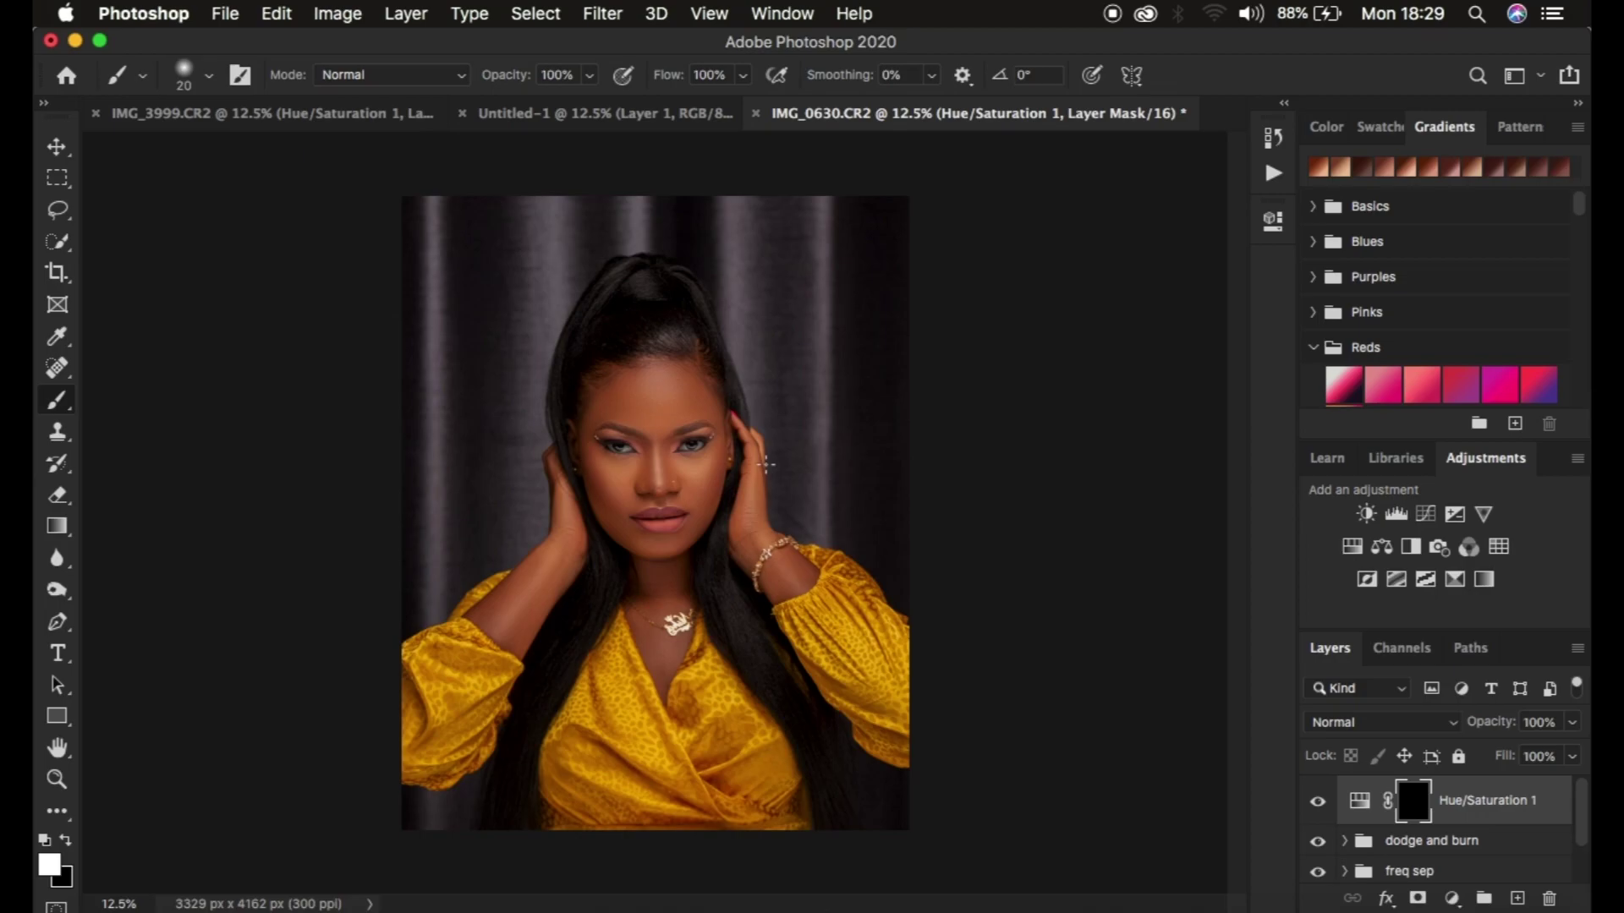
# Try to export the retouched portrait as a JPG with Bicubic Sharper resampling and an embedded color profile.
pyautogui.click(226, 12)
pyautogui.moveTo(329, 362)
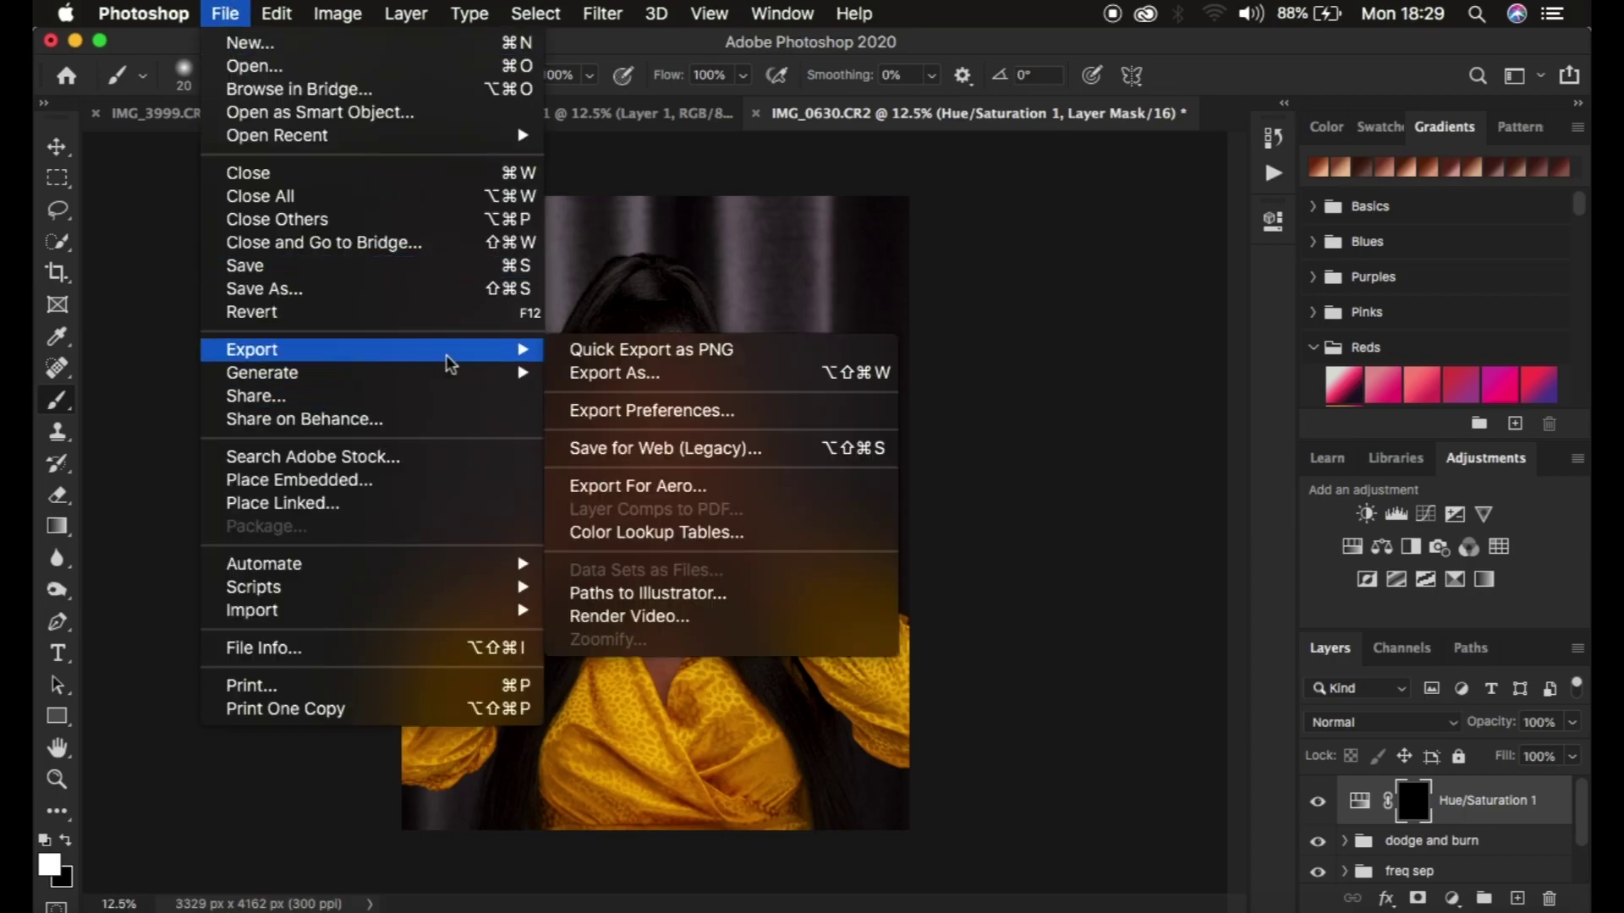
pyautogui.click(669, 375)
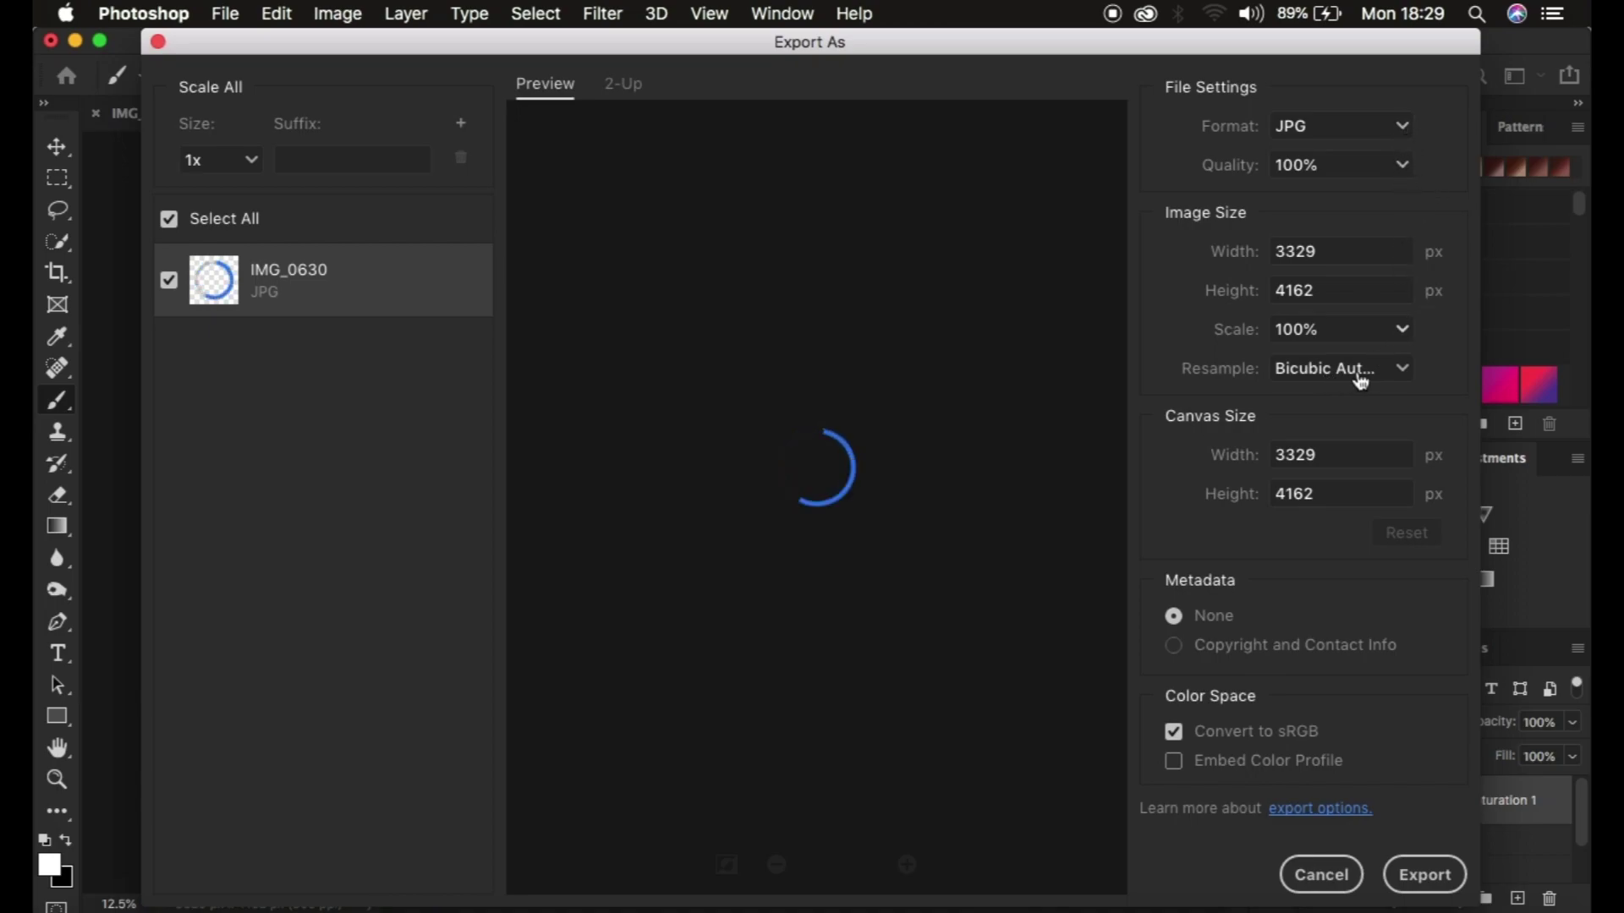
pyautogui.click(1403, 371)
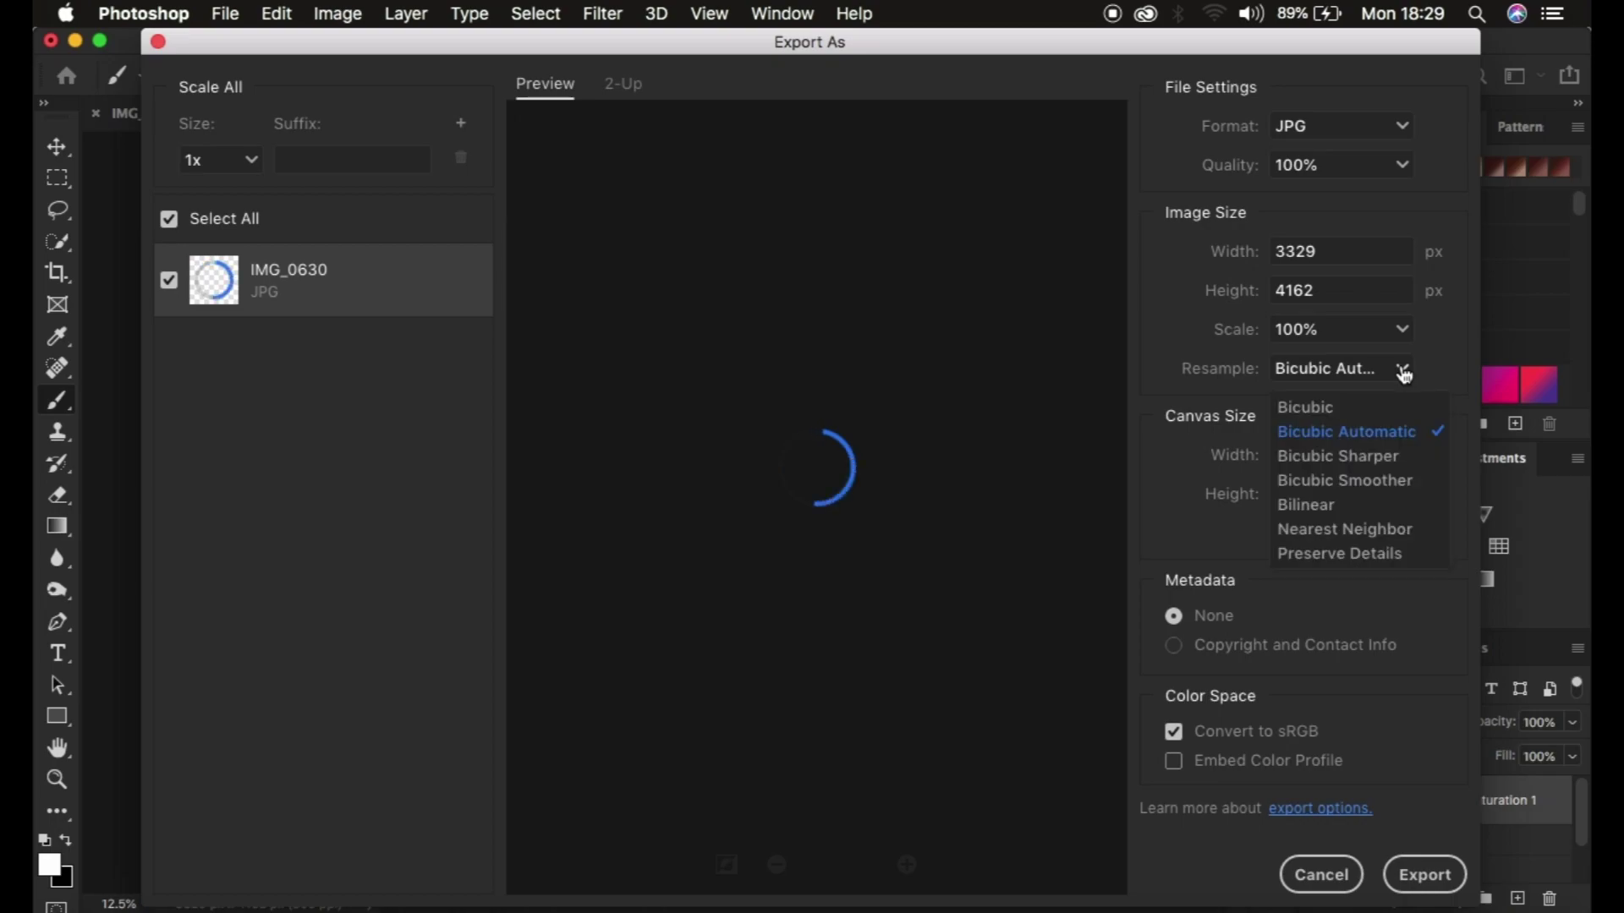
pyautogui.click(1382, 471)
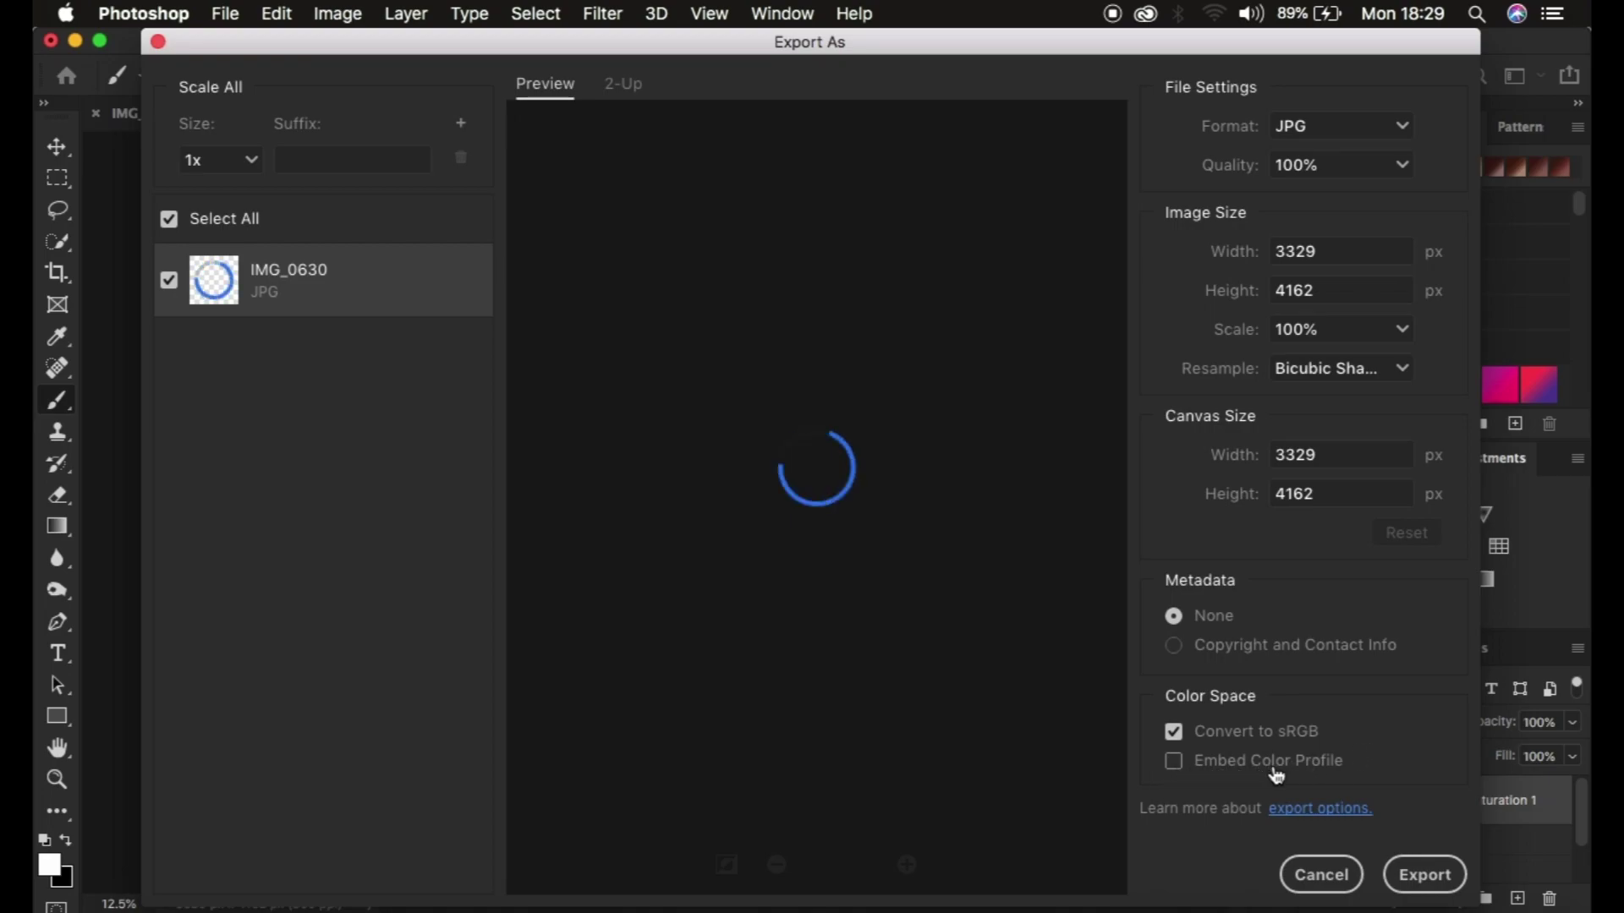
pyautogui.click(1162, 753)
pyautogui.click(1415, 887)
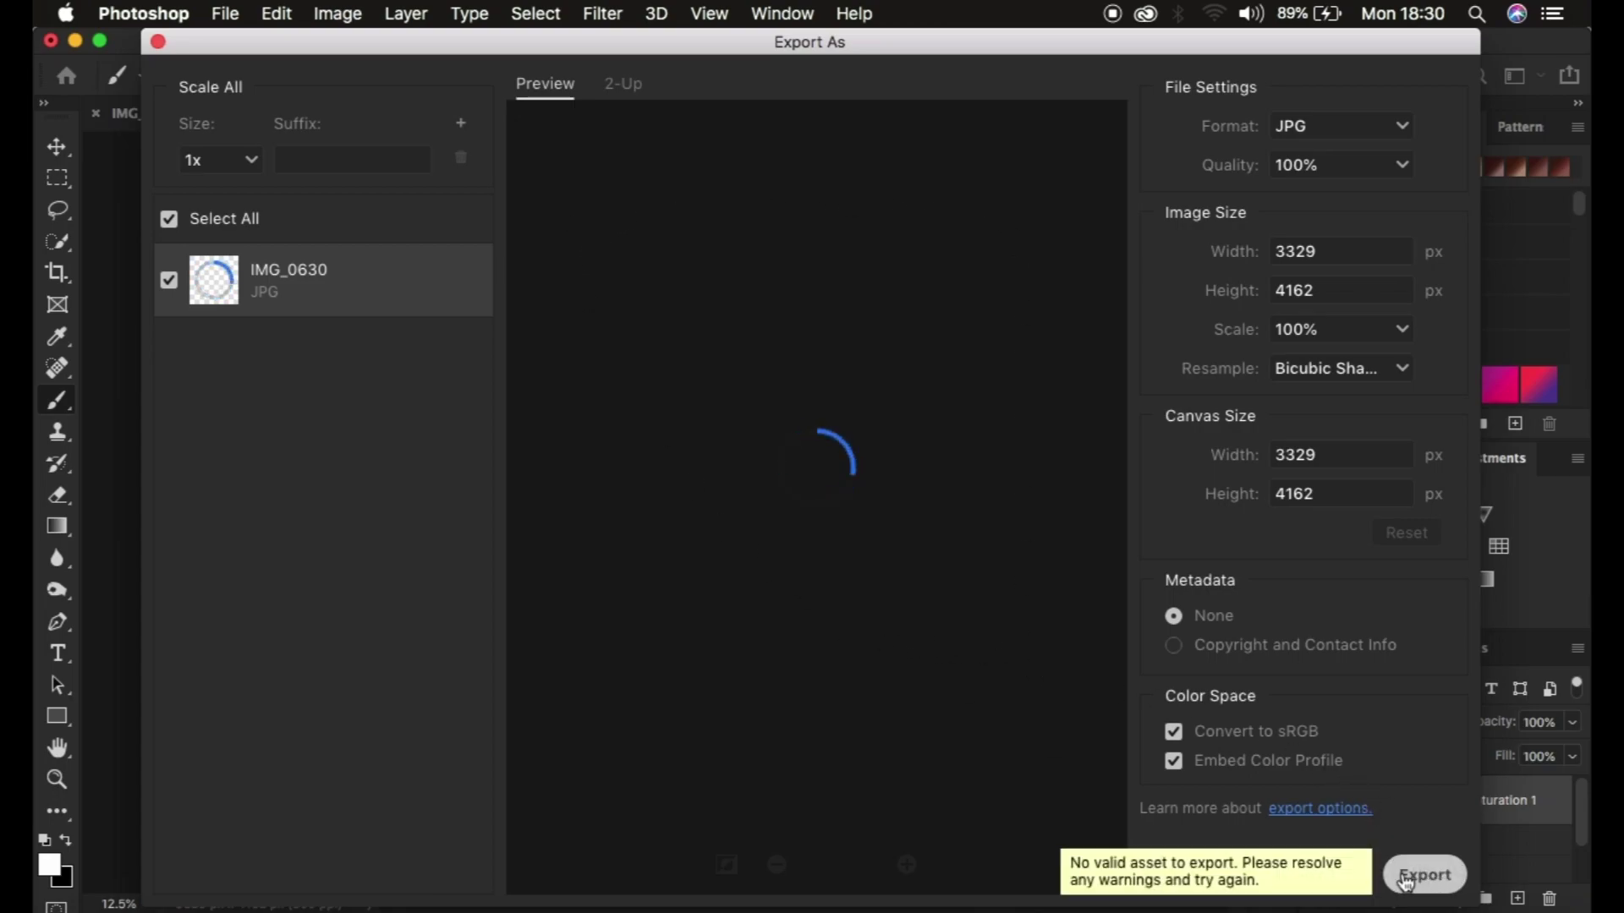
pyautogui.click(1423, 881)
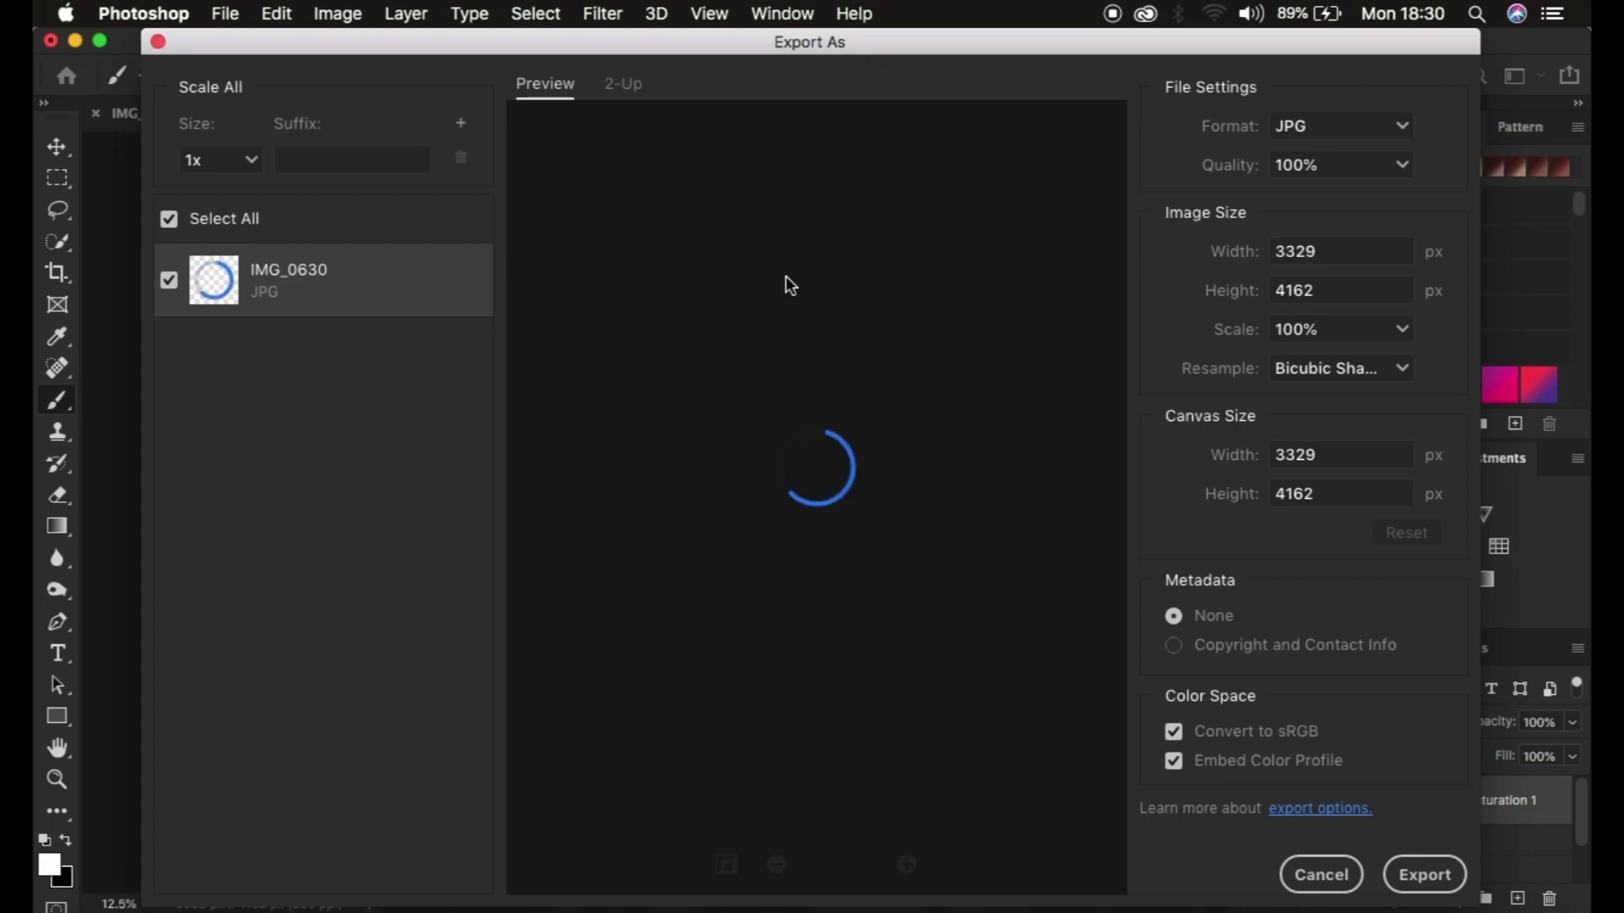
pyautogui.click(1313, 871)
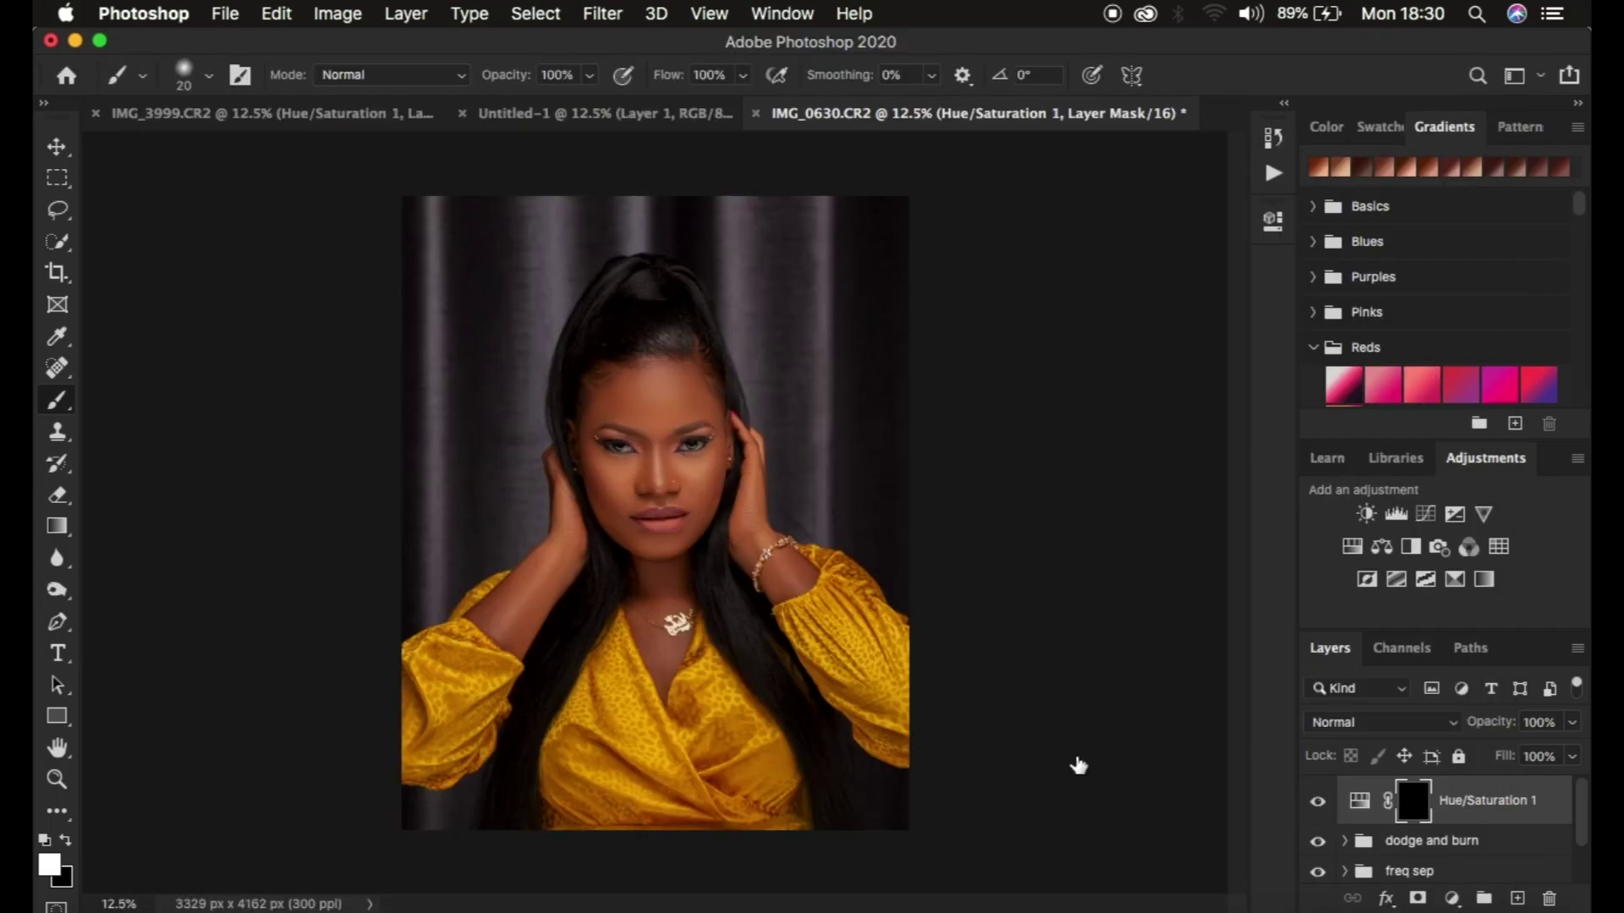